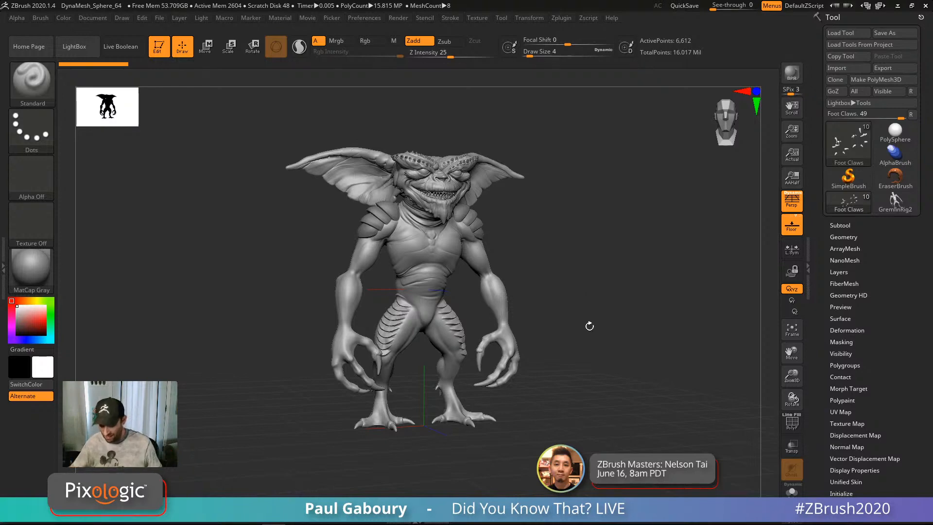
# Step: Orbit and zoom in close on the scaly texture on top of the gremlin's head
pyautogui.moveTo(583, 337); pyautogui.dragTo(588, 349)
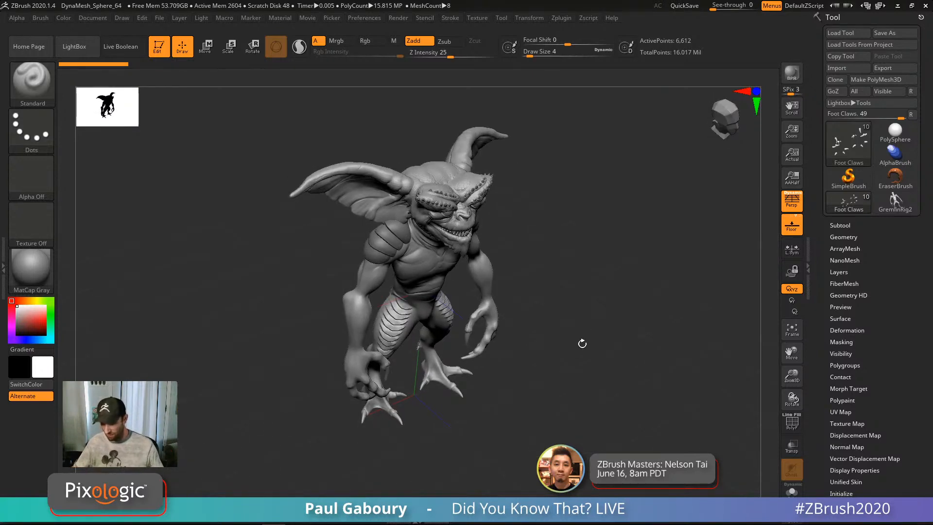
pyautogui.keyDown('alt'); pyautogui.moveTo(582, 344); pyautogui.dragTo(587, 375, button='right'); pyautogui.keyUp('alt')
pyautogui.moveTo(586, 374); pyautogui.dragTo(567, 345)
pyautogui.moveTo(567, 344); pyautogui.dragTo(586, 445, button='right')
pyautogui.keyDown('alt'); pyautogui.moveTo(588, 267); pyautogui.dragTo(491, 399, button='right'); pyautogui.keyUp('alt')
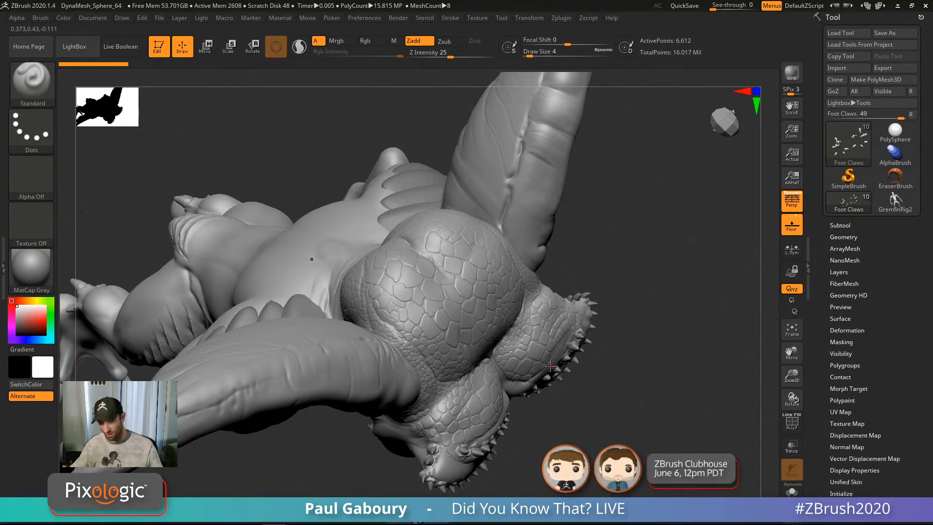
# Step: Return to a front view and raise Draw Size from 4 to 27
pyautogui.moveTo(539, 369)
pyautogui.keyDown('ctrl'); pyautogui.mouseDown(button='right')
pyautogui.moveTo(519, 361)
pyautogui.moveTo(493, 323)
pyautogui.moveTo(487, 272)
pyautogui.moveTo(529, 343)
pyautogui.moveTo(538, 321)
pyautogui.moveTo(566, 317)
pyautogui.moveTo(567, 305)
pyautogui.moveTo(604, 319)
pyautogui.mouseUp(button='right'); pyautogui.keyUp('ctrl')
pyautogui.press('s')
pyautogui.moveTo(603, 303); pyautogui.dragTo(611, 301)
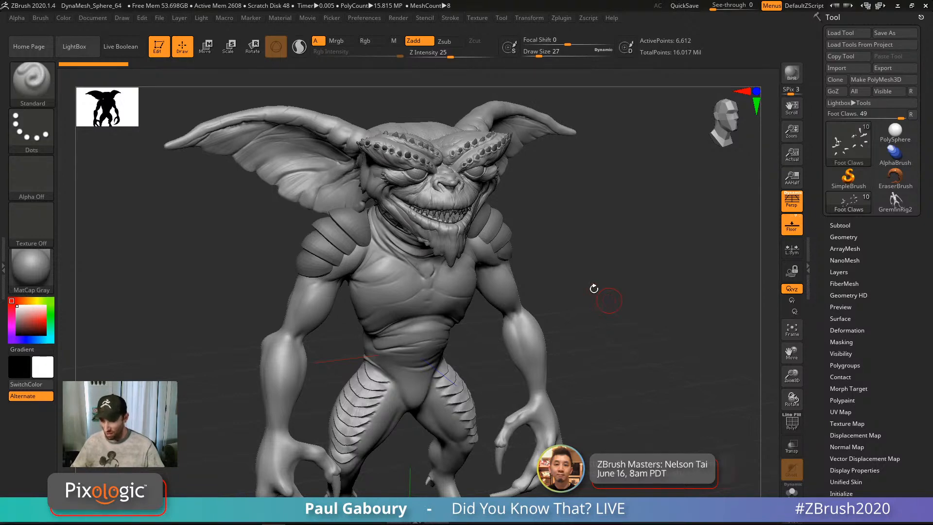
# Step: Snap the gremlin to a framed front view, then swap in the GremlinRig2 ZSphere rig
pyautogui.moveTo(594, 289); pyautogui.dragTo(427, 263)
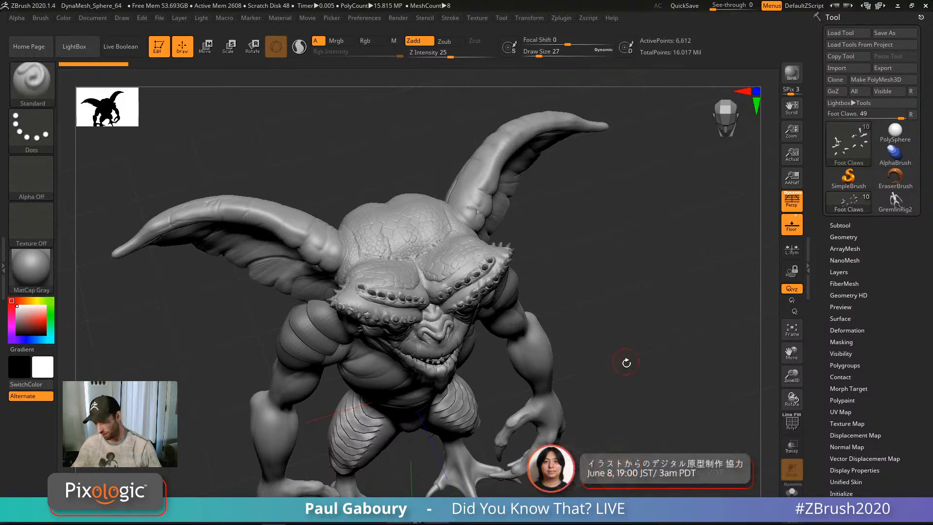
pyautogui.keyDown('ctrl'); pyautogui.moveTo(625, 362); pyautogui.dragTo(575, 354, button='right'); pyautogui.keyUp('ctrl')
pyautogui.moveTo(585, 397)
pyautogui.keyDown('shift'); pyautogui.mouseDown(button='right')
pyautogui.moveTo(590, 408)
pyautogui.moveTo(573, 308)
pyautogui.moveTo(588, 324)
pyautogui.mouseUp(button='right'); pyautogui.keyUp('shift')
pyautogui.moveTo(589, 324)
pyautogui.keyDown('alt'); pyautogui.mouseDown(button='right')
pyautogui.moveTo(581, 354)
pyautogui.moveTo(604, 316)
pyautogui.mouseUp(button='right'); pyautogui.keyUp('alt')
pyautogui.press('s')
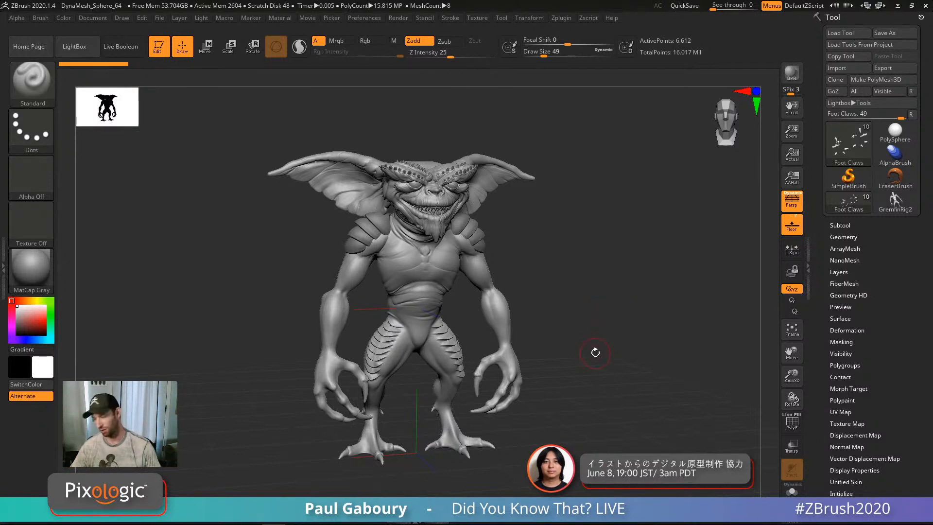
pyautogui.click(894, 202)
pyautogui.keyDown('alt'); pyautogui.moveTo(617, 393); pyautogui.dragTo(614, 353); pyautogui.keyUp('alt')
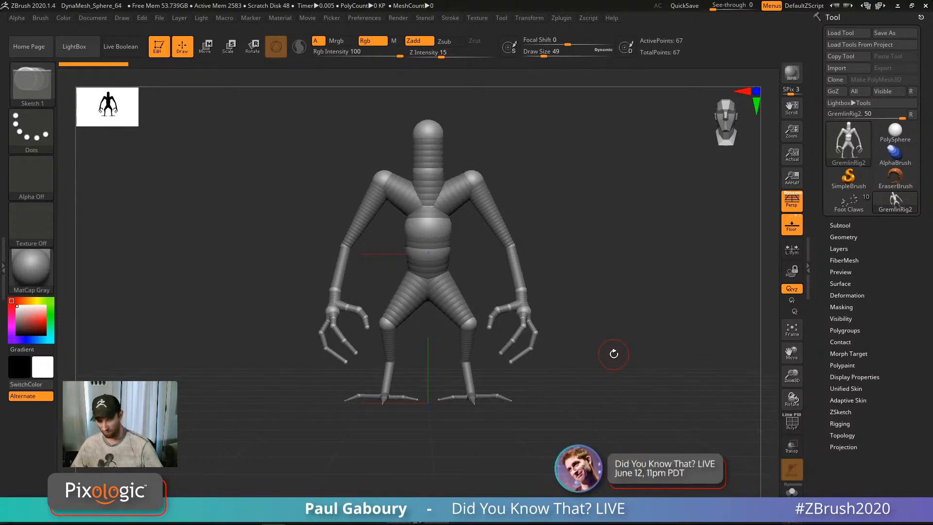
# Step: Switch back to the Foot Claws sculpt, lower and zoom it, and snap to the back view
pyautogui.click(849, 202)
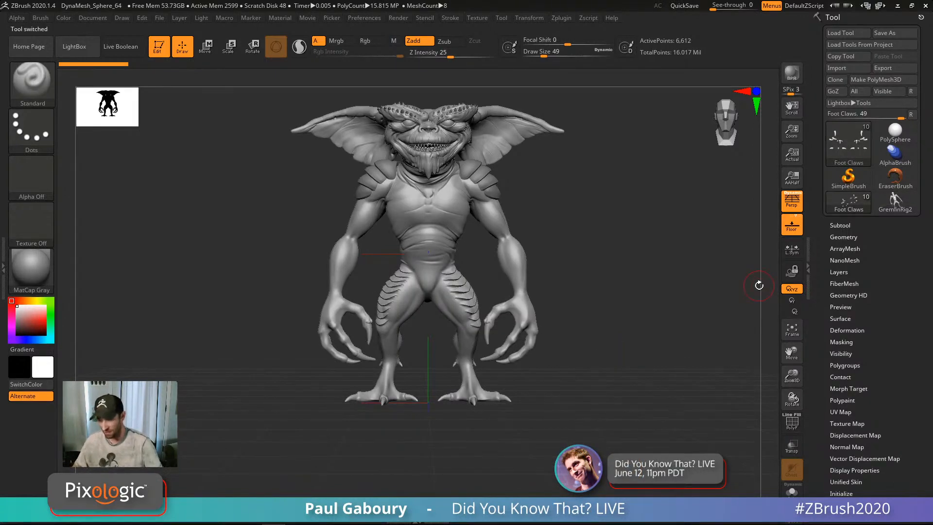
pyautogui.moveTo(602, 348)
pyautogui.keyDown('alt'); pyautogui.mouseDown()
pyautogui.moveTo(604, 369)
pyautogui.moveTo(602, 356)
pyautogui.mouseUp(); pyautogui.keyUp('alt')
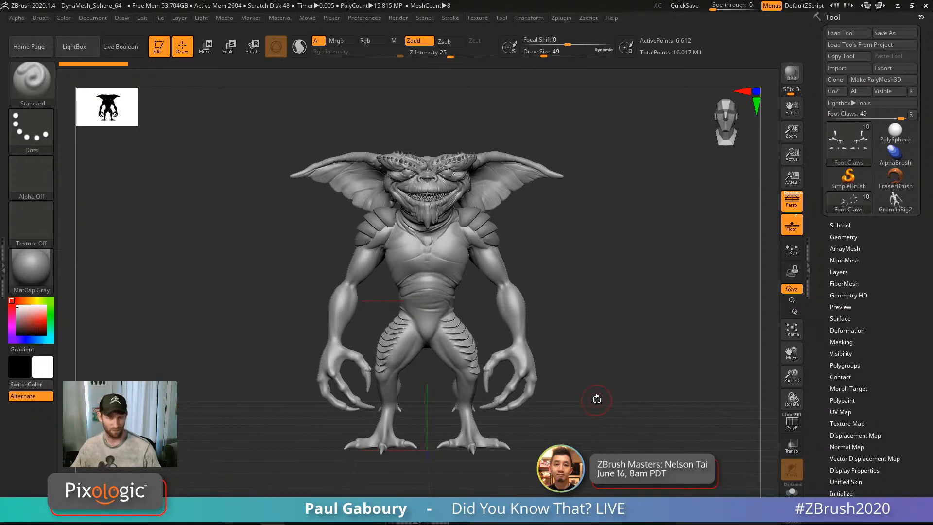
pyautogui.moveTo(592, 402)
pyautogui.keyDown('alt'); pyautogui.mouseDown(button='right')
pyautogui.moveTo(556, 350)
pyautogui.moveTo(584, 358)
pyautogui.moveTo(575, 375)
pyautogui.moveTo(635, 350)
pyautogui.moveTo(581, 348)
pyautogui.moveTo(590, 376)
pyautogui.mouseUp(button='right'); pyautogui.keyUp('alt')
pyautogui.press('s')
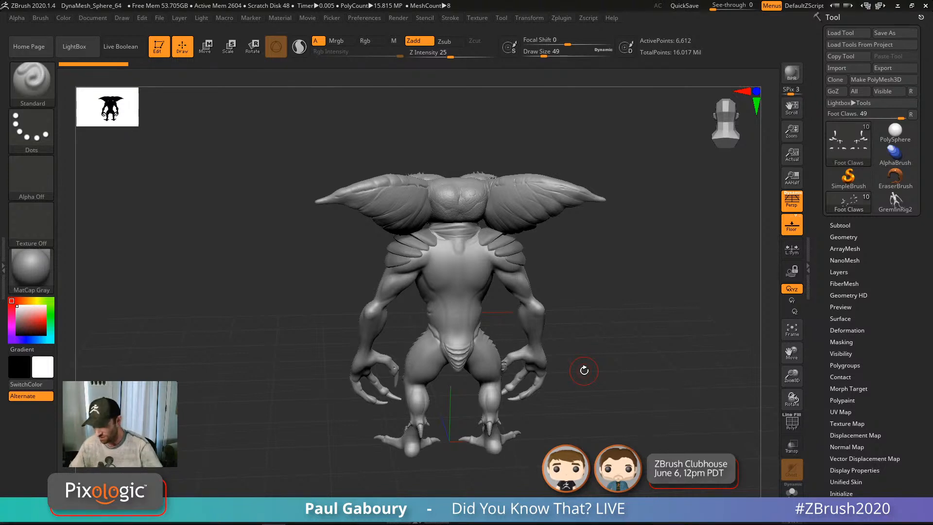
# Step: Select the Weld Head subtool and frame the gremlin's head
pyautogui.moveTo(609, 327); pyautogui.dragTo(602, 333)
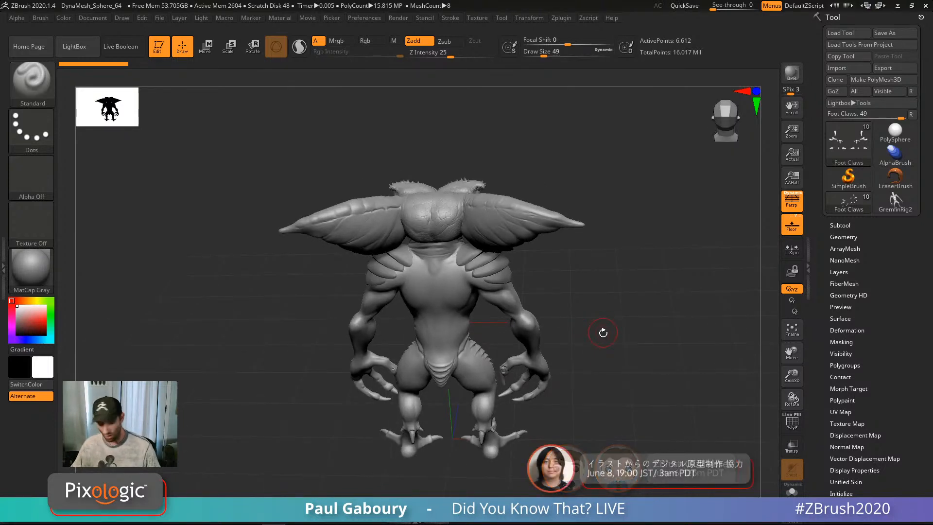
pyautogui.press('s')
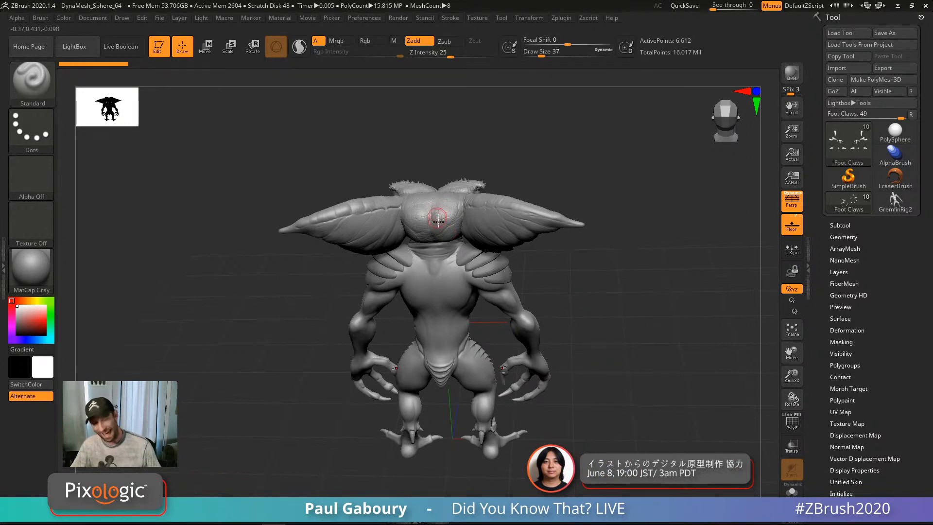
pyautogui.keyDown('alt'); pyautogui.click(535, 326); pyautogui.keyUp('alt')
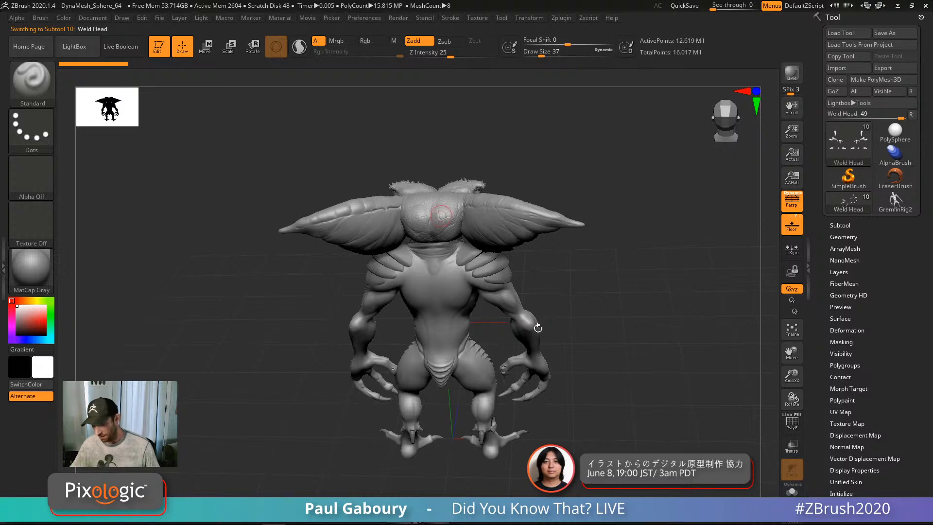
pyautogui.press('f')
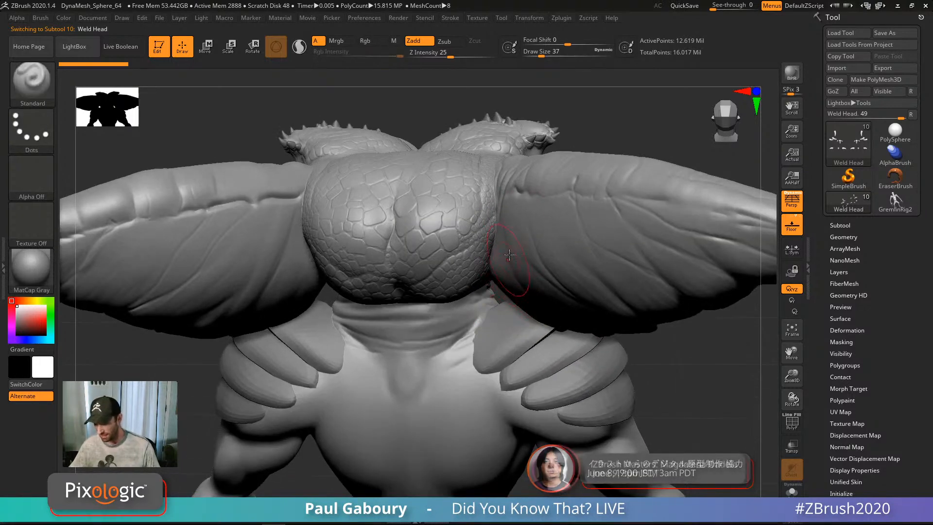
# Step: Set Draw Size to 9, zoom onto the back of the head, and show Tool > Layers
pyautogui.press('s')
pyautogui.moveTo(603, 126); pyautogui.dragTo(598, 125)
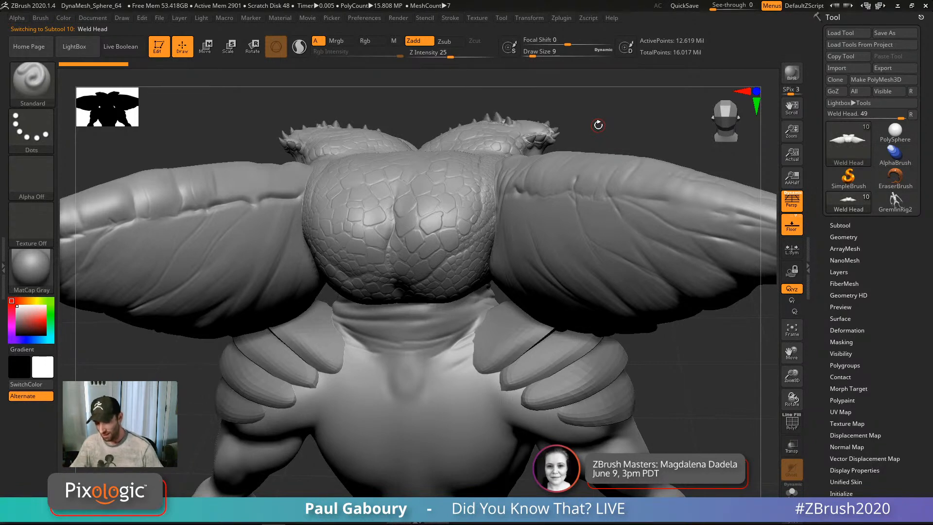
pyautogui.keyDown('ctrl'); pyautogui.moveTo(454, 228); pyautogui.dragTo(480, 302, button='right'); pyautogui.keyUp('ctrl')
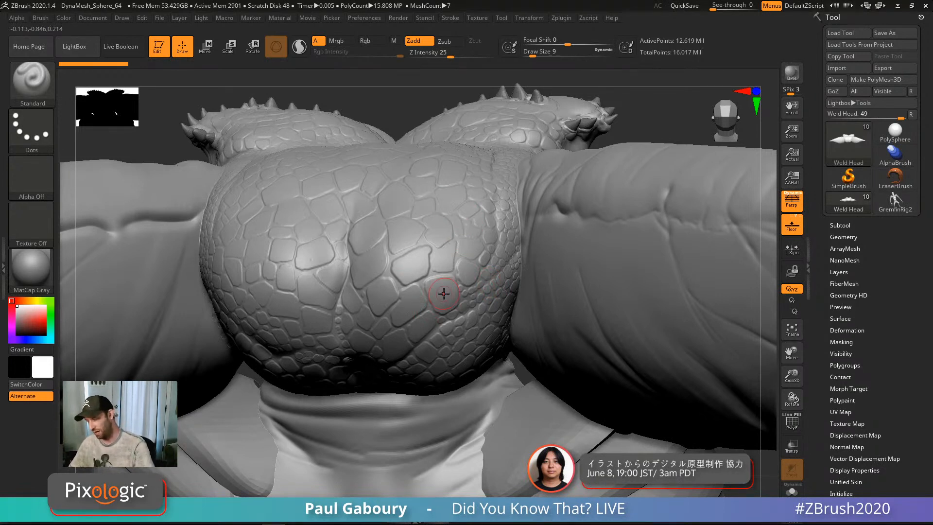
pyautogui.click(839, 273)
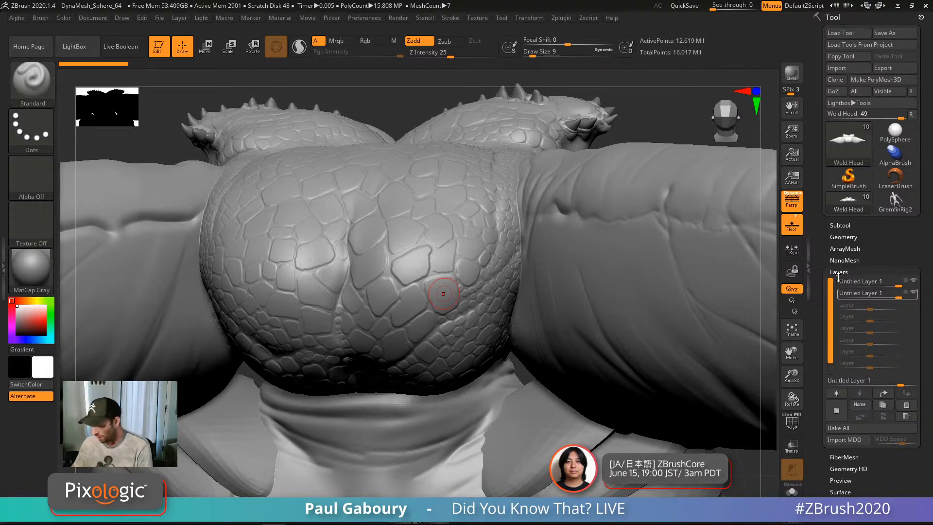
# Step: Move the second Untitled Layer 1 to the top and hide the scale-texture layer
pyautogui.moveTo(916, 298)
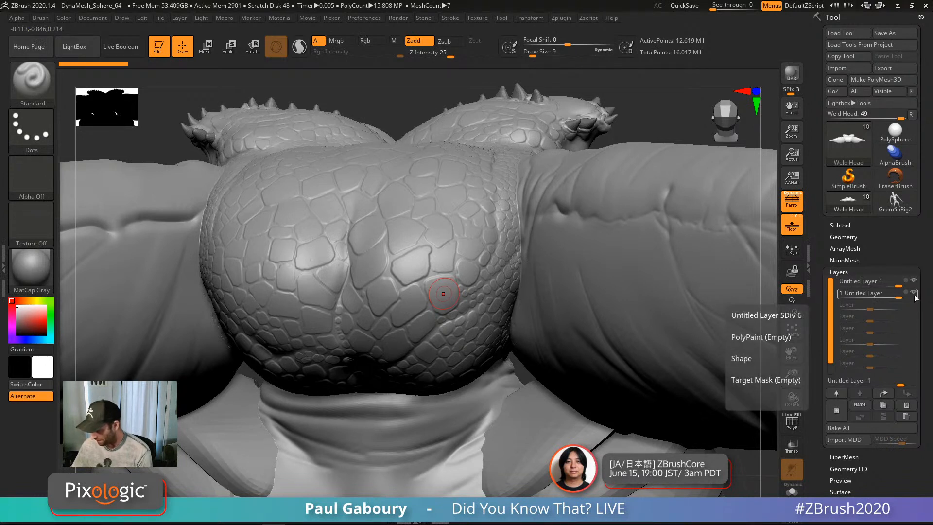
pyautogui.moveTo(916, 298); pyautogui.dragTo(916, 282)
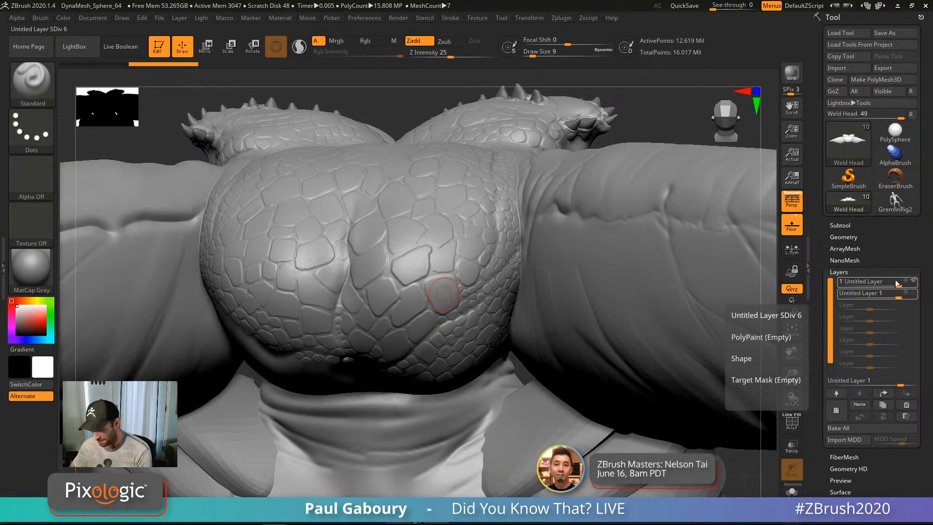
pyautogui.click(897, 283)
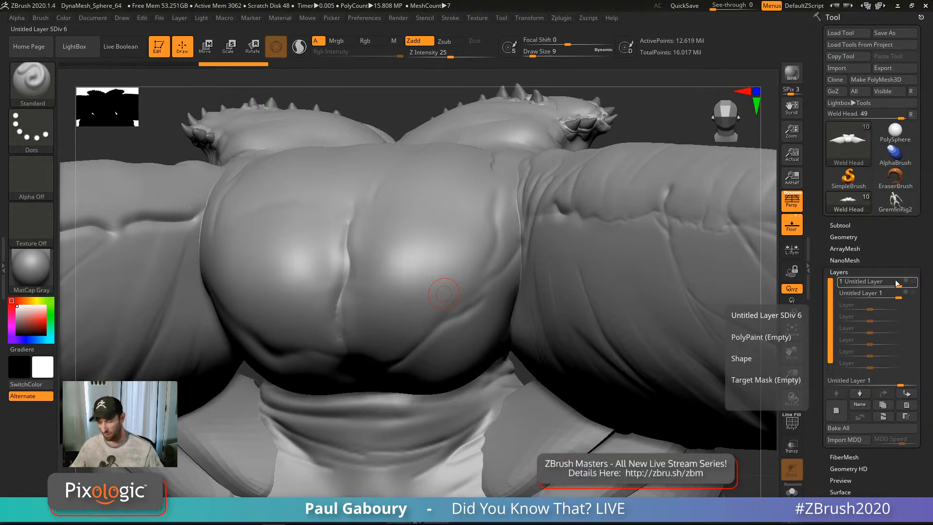
pyautogui.moveTo(583, 328)
pyautogui.keyDown('ctrl'); pyautogui.mouseDown(button='right')
pyautogui.moveTo(529, 338)
pyautogui.moveTo(621, 296)
pyautogui.moveTo(625, 278)
pyautogui.moveTo(613, 285)
pyautogui.mouseUp(button='right'); pyautogui.keyUp('ctrl')
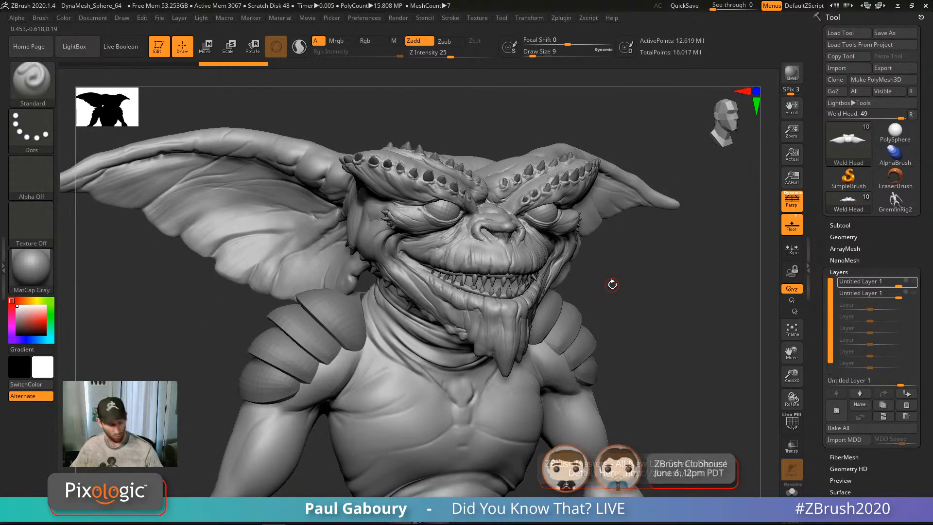
# Step: With PolyF on, drop the head's subdivisions, then step up to about 3.15 million points
pyautogui.hotkey('shift', 'f')
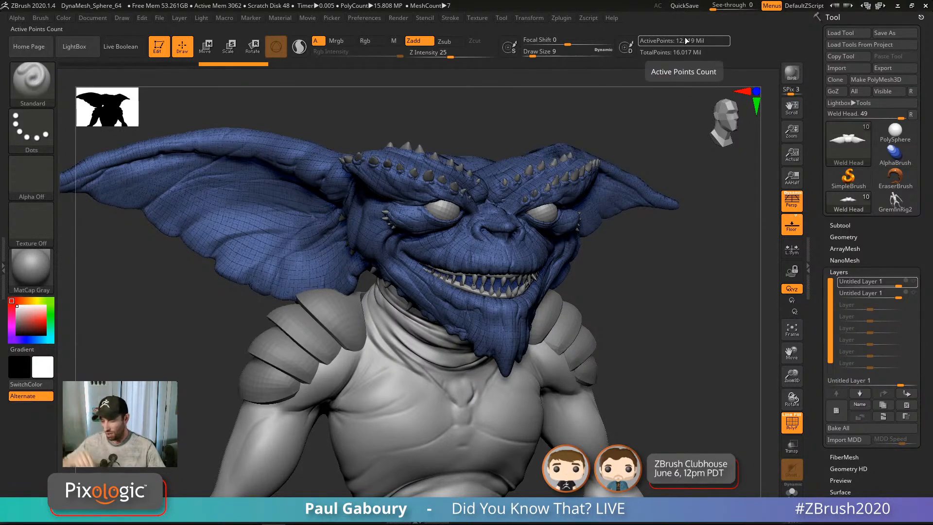
pyautogui.press('shift')
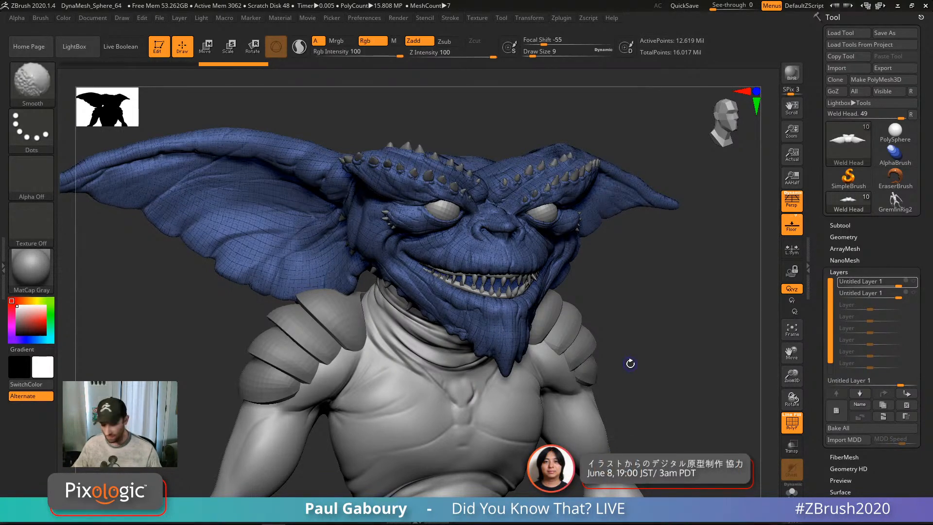
pyautogui.hotkey('shift', 'd')
pyautogui.hotkey('shift', 'd')
pyautogui.hotkey('shift', 'd')
pyautogui.hotkey('shift', 'd')
pyautogui.hotkey('shift', 'd')
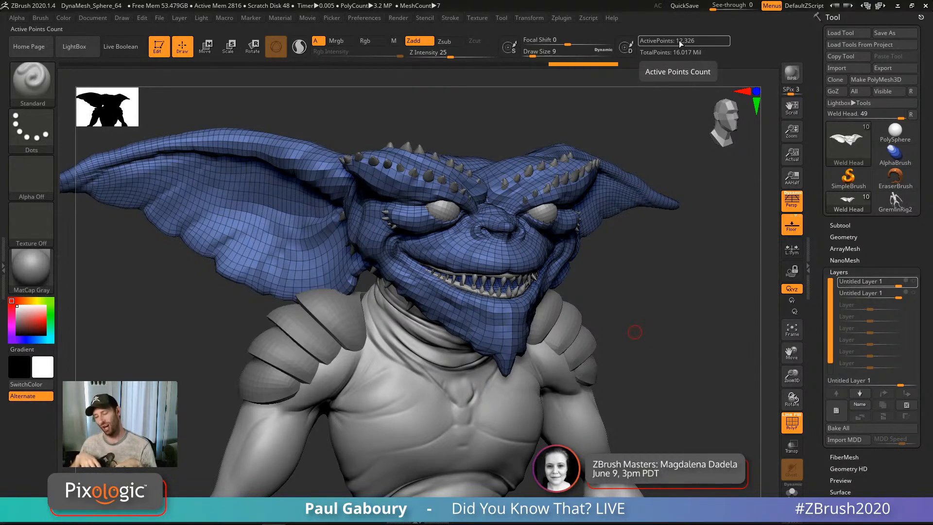
pyautogui.moveTo(619, 271)
pyautogui.mouseDown()
pyautogui.moveTo(436, 356)
pyautogui.moveTo(450, 352)
pyautogui.moveTo(458, 321)
pyautogui.mouseUp()
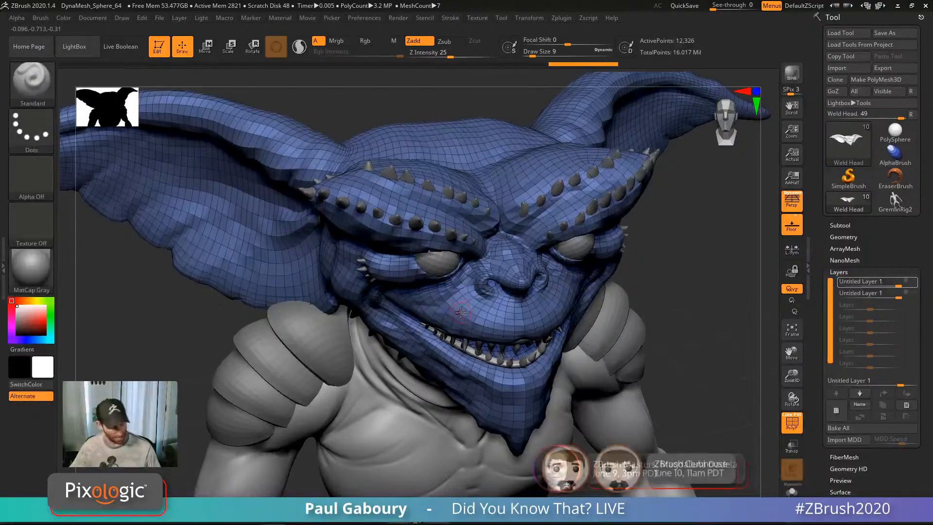
pyautogui.press('d')
pyautogui.press('d')
pyautogui.press('d')
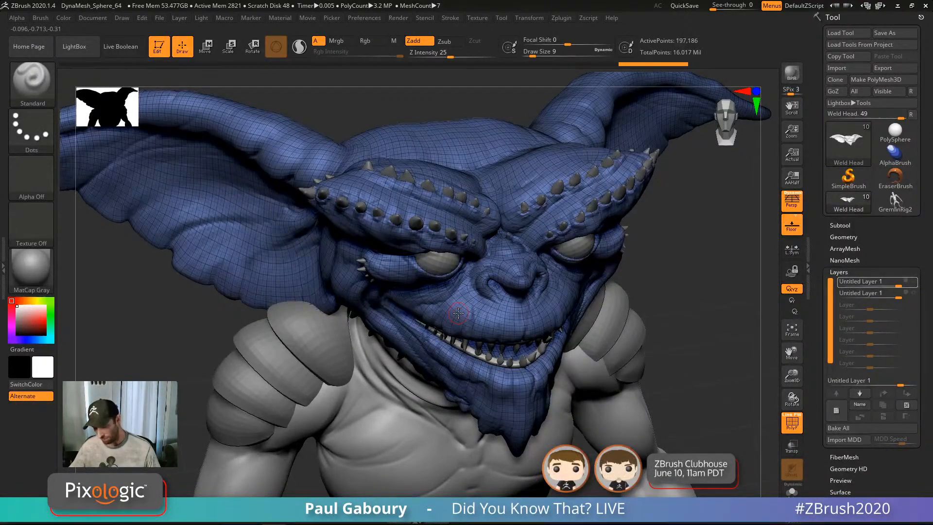
pyautogui.hotkey('shift', 'f')
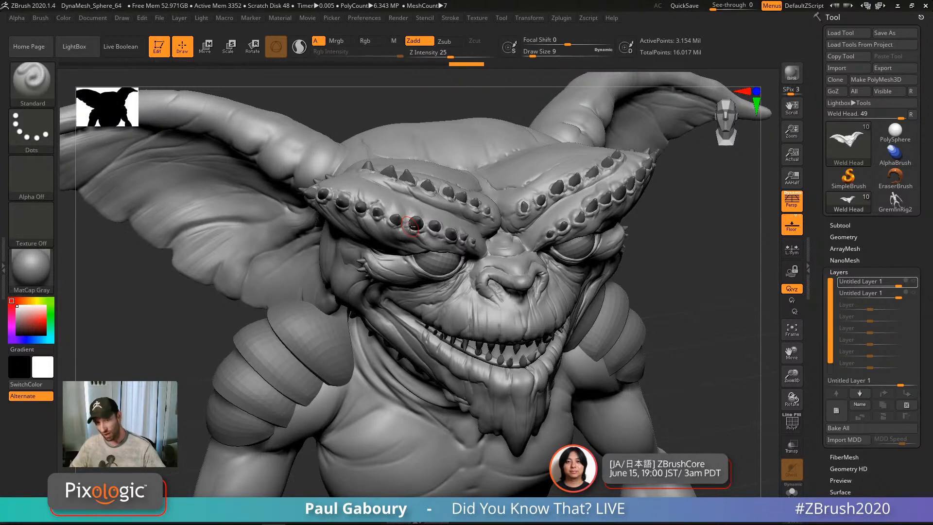
# Step: Orbit and zoom to look down over the gremlin's brow and crown
pyautogui.moveTo(579, 228)
pyautogui.mouseDown(button='right')
pyautogui.moveTo(583, 206)
pyautogui.moveTo(585, 234)
pyautogui.mouseUp(button='right')
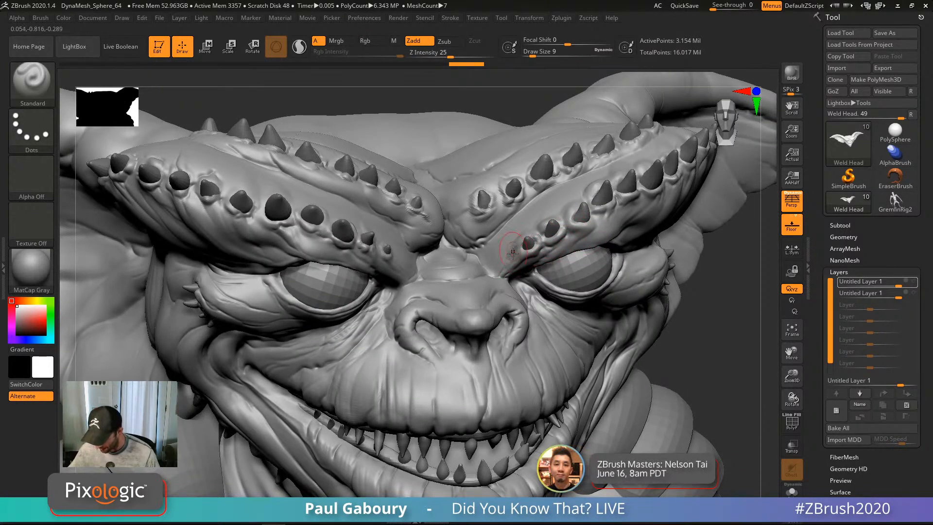
pyautogui.moveTo(503, 261)
pyautogui.keyDown('ctrl'); pyautogui.mouseDown(button='right')
pyautogui.moveTo(485, 256)
pyautogui.moveTo(512, 343)
pyautogui.moveTo(503, 295)
pyautogui.moveTo(511, 316)
pyautogui.mouseUp(button='right'); pyautogui.keyUp('ctrl')
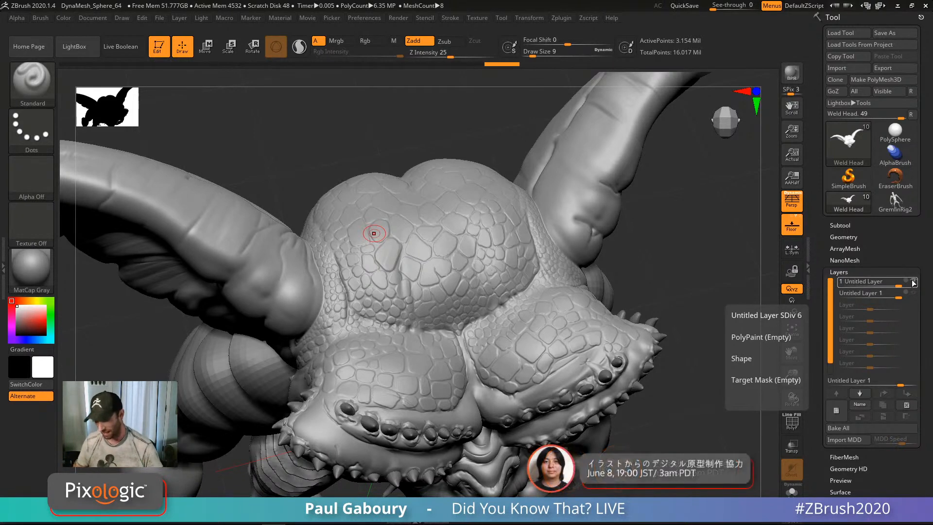
# Step: Turn off the top Untitled Layer's visibility to compare the smooth head surface
pyautogui.click(913, 282)
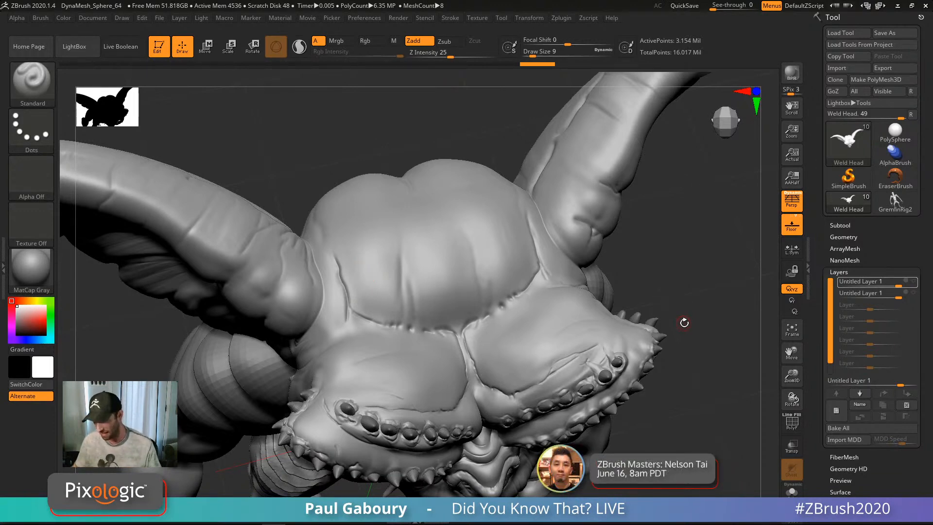
# Step: Show the scale layer again, select the other sculpt layer, and zoom in on the head
pyautogui.moveTo(682, 323)
pyautogui.keyDown('ctrl'); pyautogui.mouseDown(button='right')
pyautogui.moveTo(618, 261)
pyautogui.moveTo(582, 262)
pyautogui.moveTo(576, 299)
pyautogui.moveTo(588, 343)
pyautogui.mouseUp(button='right'); pyautogui.keyUp('ctrl')
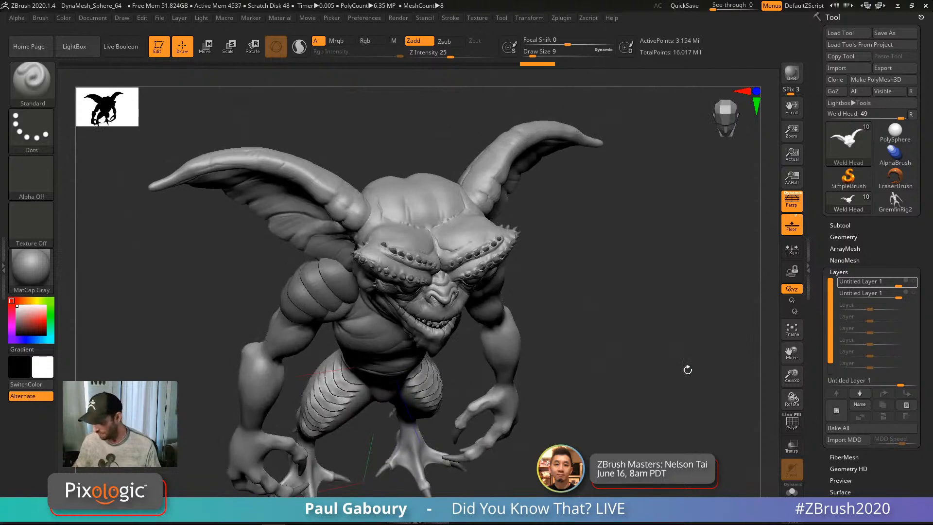
pyautogui.click(916, 294)
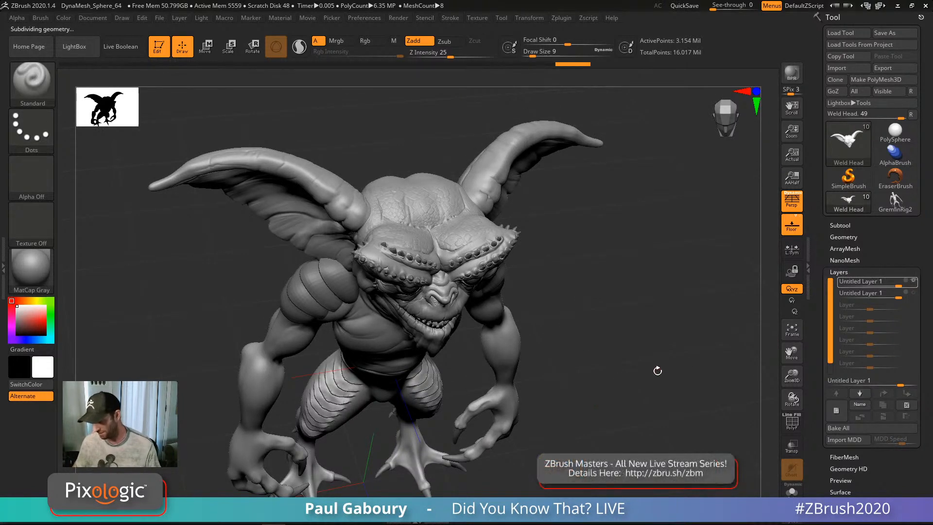
pyautogui.moveTo(639, 334); pyautogui.dragTo(655, 355)
pyautogui.click(870, 294)
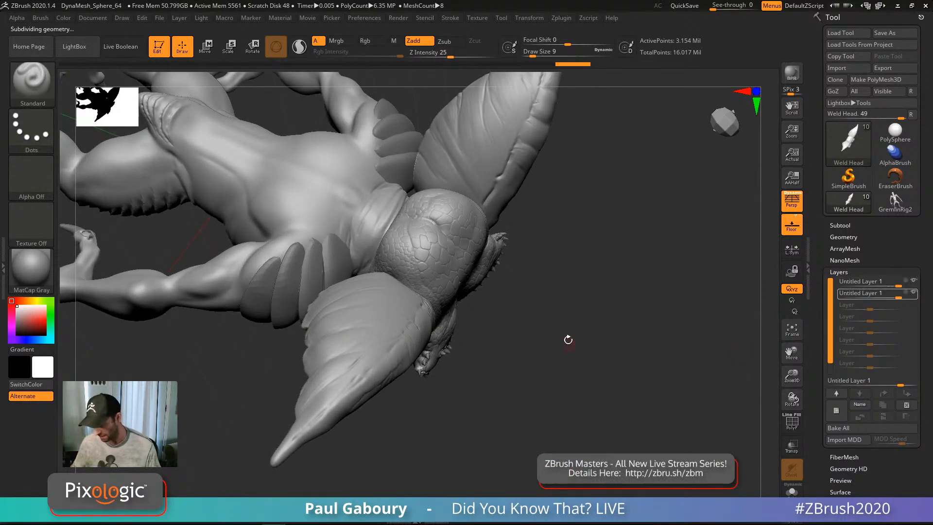
pyautogui.moveTo(538, 385); pyautogui.dragTo(591, 354)
pyautogui.moveTo(591, 354)
pyautogui.mouseDown(button='right')
pyautogui.moveTo(592, 344)
pyautogui.moveTo(629, 337)
pyautogui.moveTo(647, 362)
pyautogui.mouseUp(button='right')
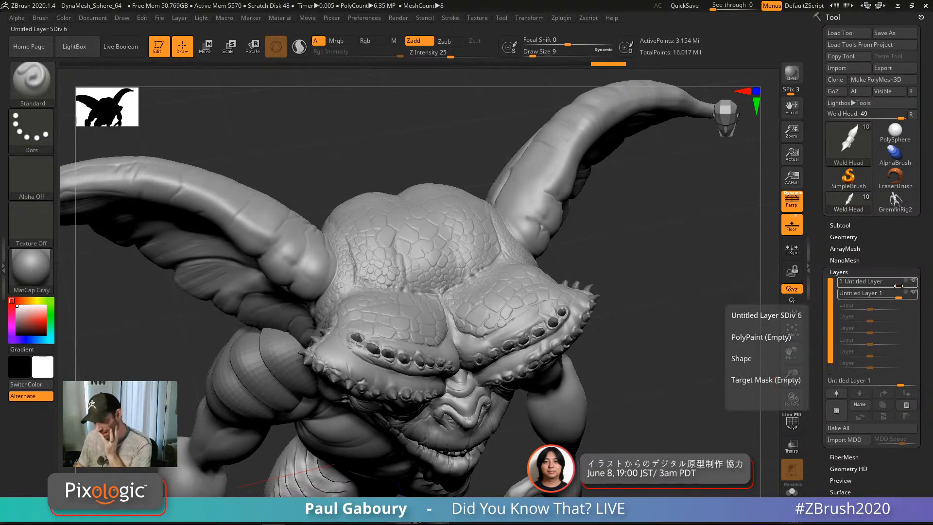
pyautogui.moveTo(896, 286); pyautogui.dragTo(875, 286)
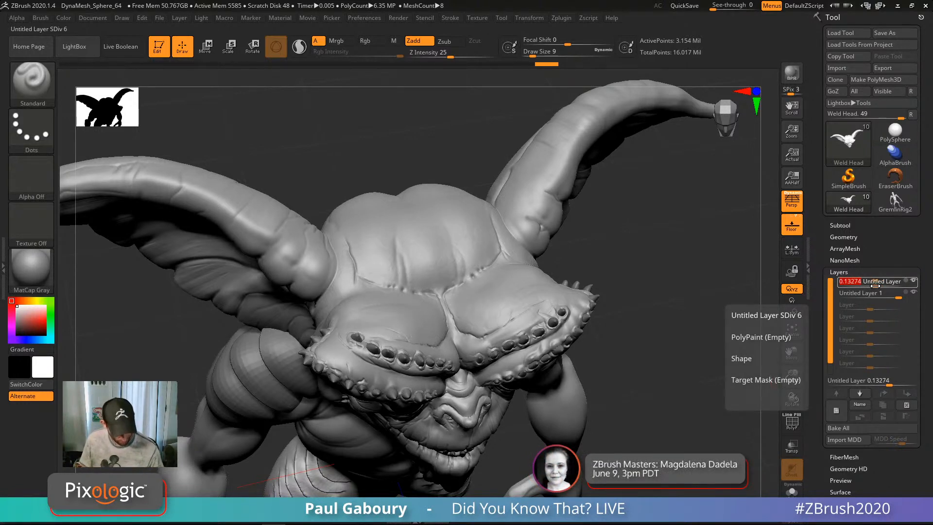
pyautogui.write('-1')
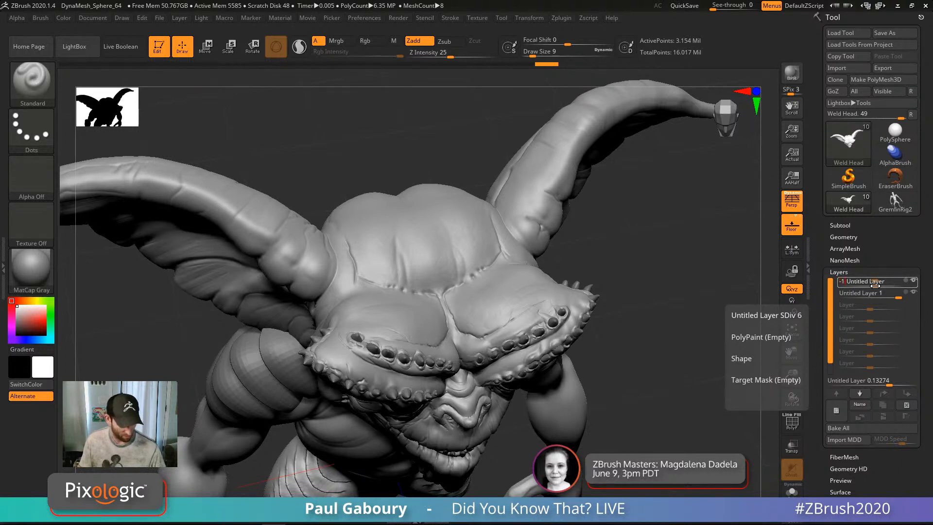
pyautogui.press('Return')
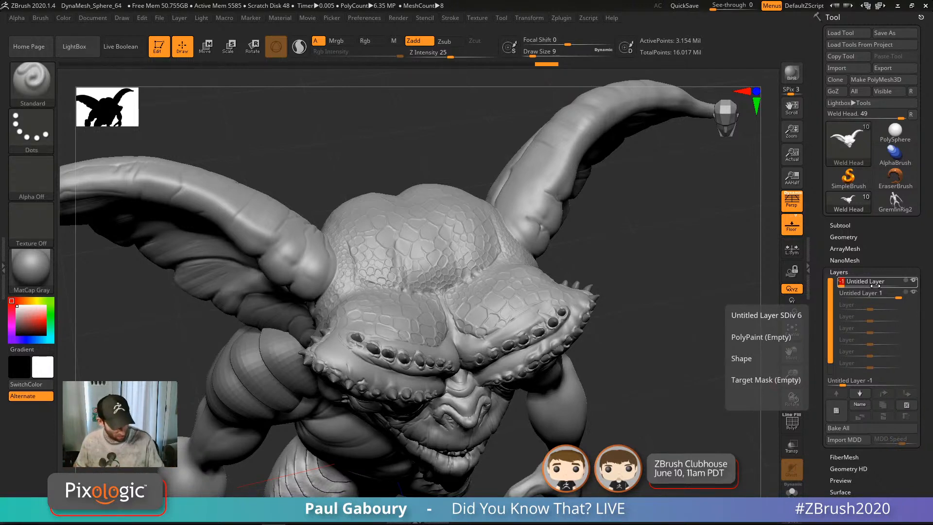
pyautogui.write('1')
pyautogui.press('Return')
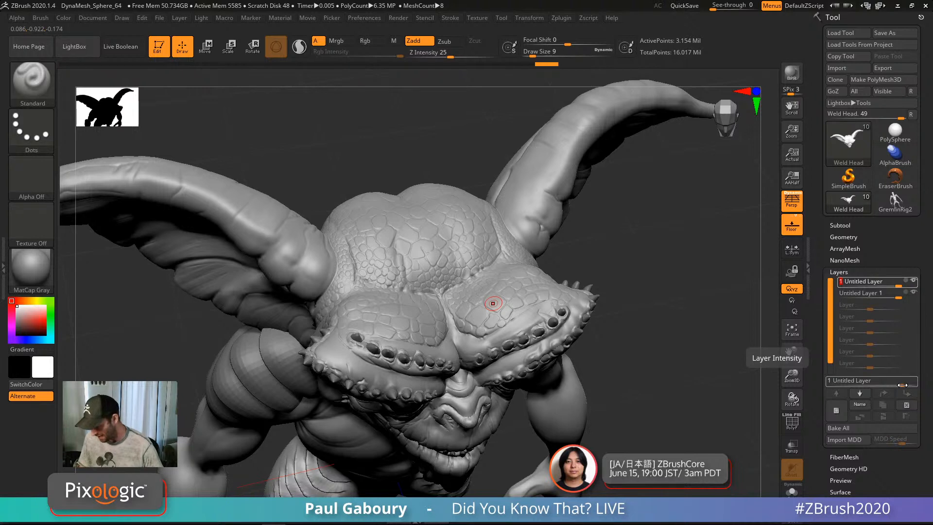
# Step: Raise the scale layer's Layer Intensity to 5, then view the whole creature from the front
pyautogui.click(900, 385)
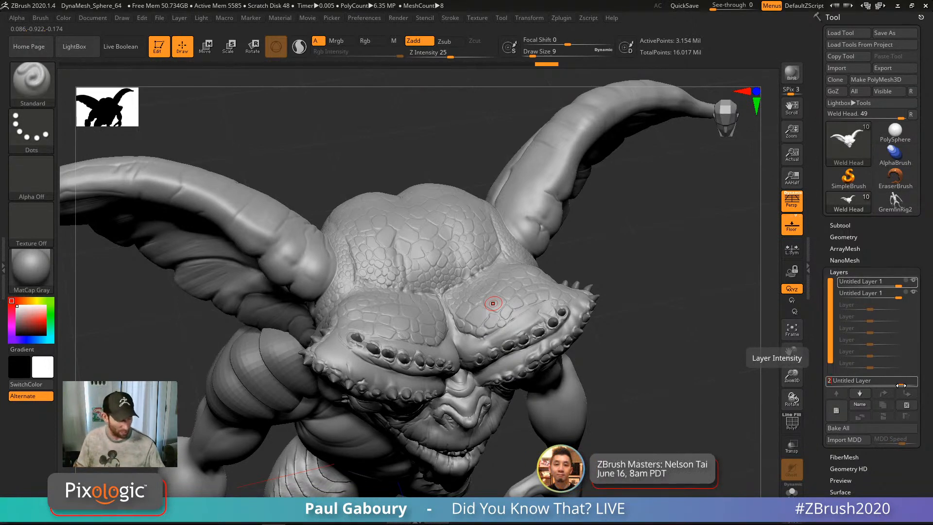
pyautogui.moveTo(901, 385); pyautogui.dragTo(902, 385)
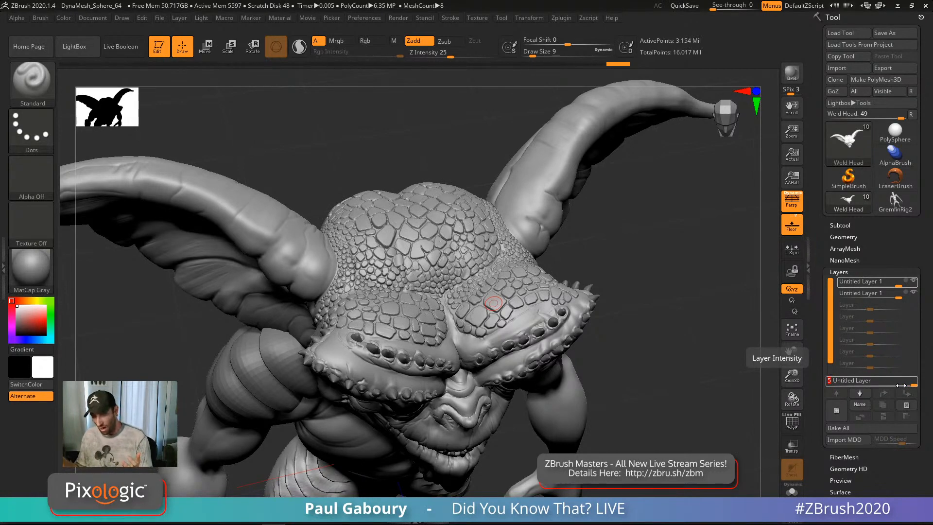
pyautogui.keyDown('ctrl'); pyautogui.moveTo(634, 394); pyautogui.dragTo(580, 348, button='right'); pyautogui.keyUp('ctrl')
pyautogui.keyDown('alt'); pyautogui.moveTo(612, 425); pyautogui.dragTo(569, 327, button='right'); pyautogui.keyUp('alt')
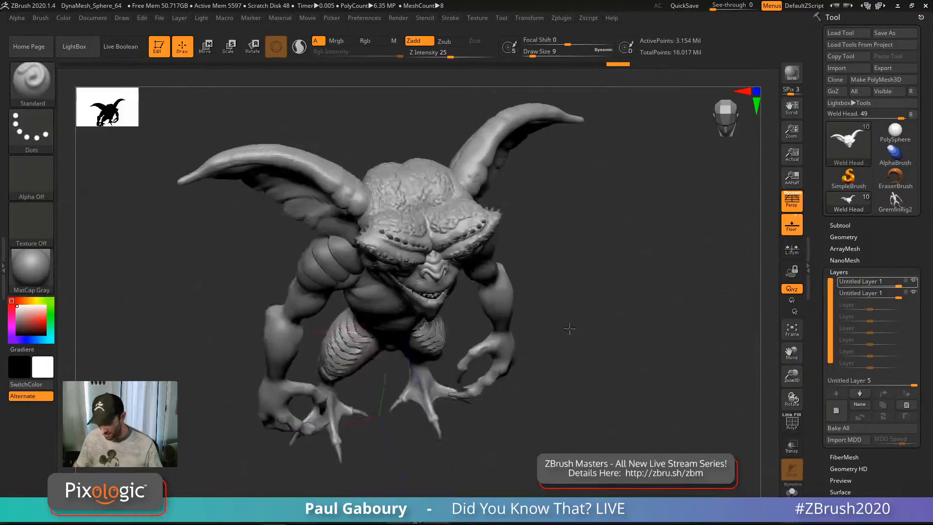
pyautogui.moveTo(579, 389); pyautogui.dragTo(606, 383, button='right')
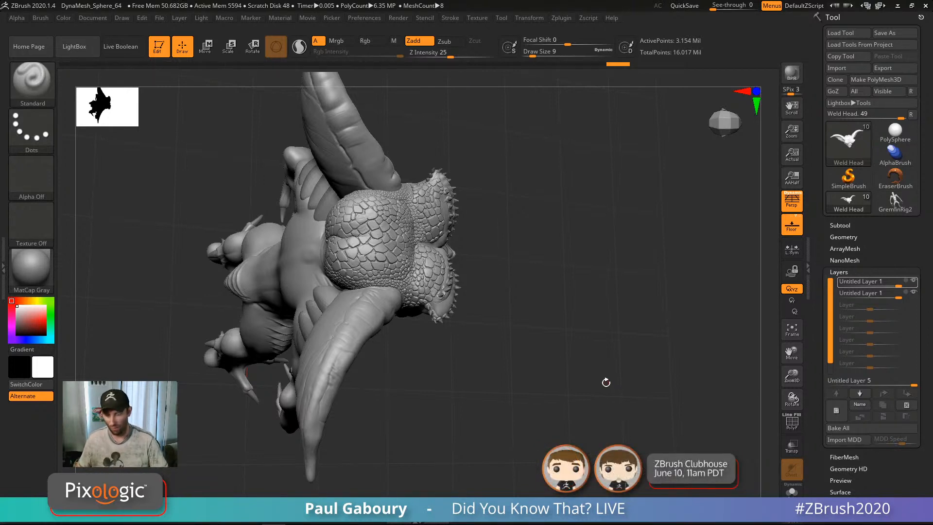
pyautogui.moveTo(546, 370); pyautogui.dragTo(547, 364)
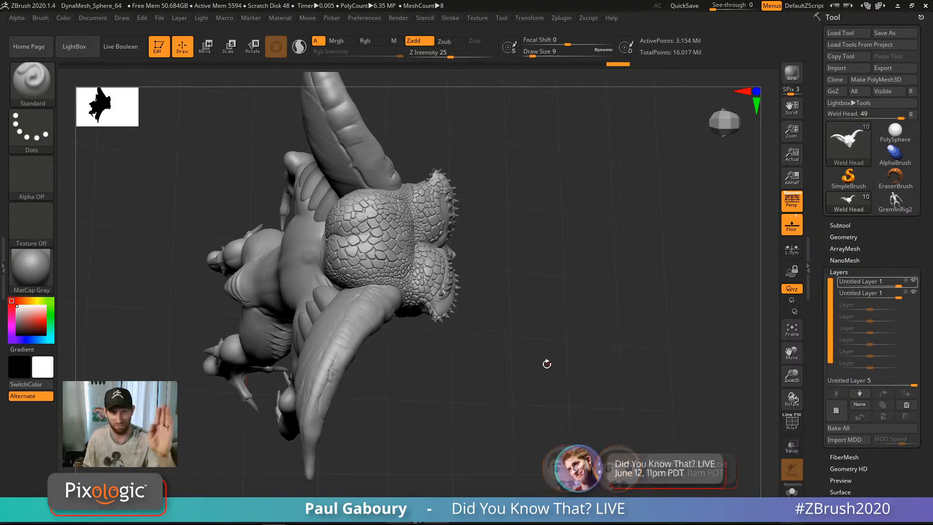
pyautogui.moveTo(500, 414)
pyautogui.mouseDown()
pyautogui.moveTo(494, 402)
pyautogui.moveTo(506, 384)
pyautogui.moveTo(502, 399)
pyautogui.mouseUp()
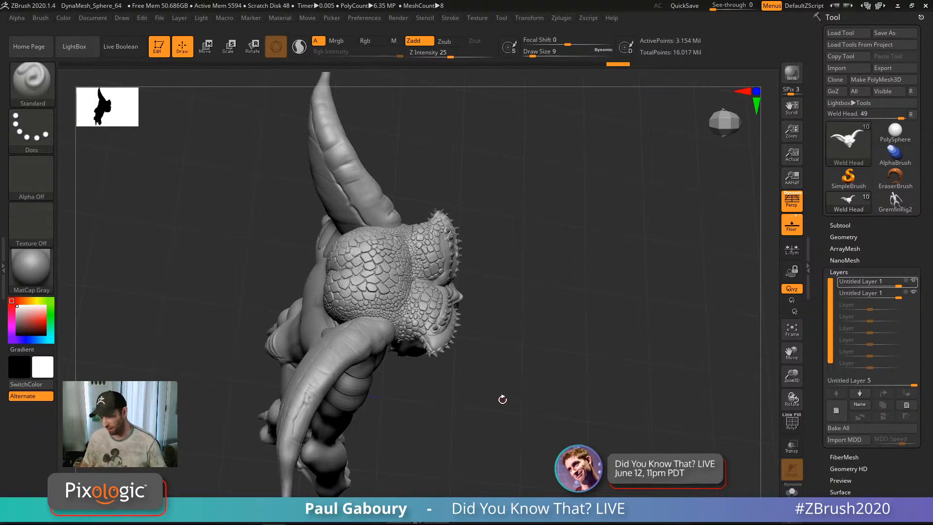
# Step: Hide the top Untitled Layer 1 and delete both sculpt layers, then view the head from above
pyautogui.click(914, 282)
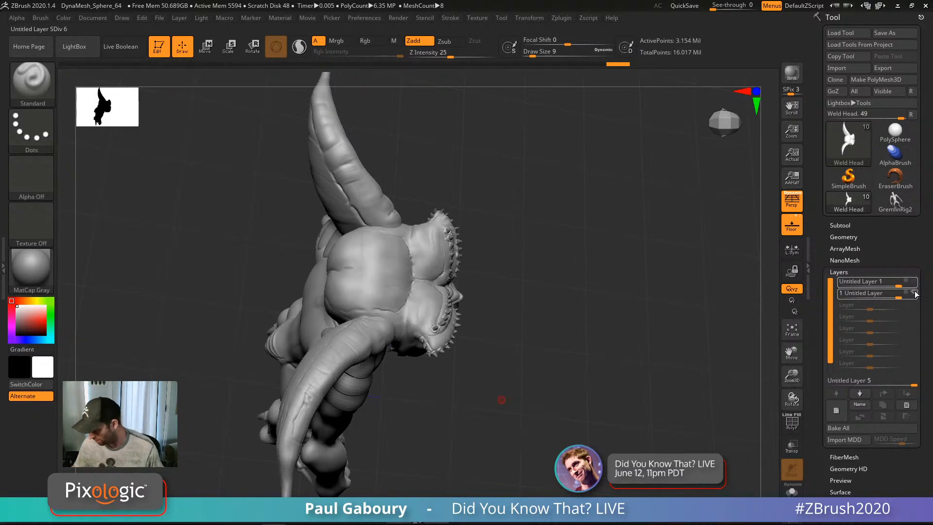
pyautogui.click(907, 405)
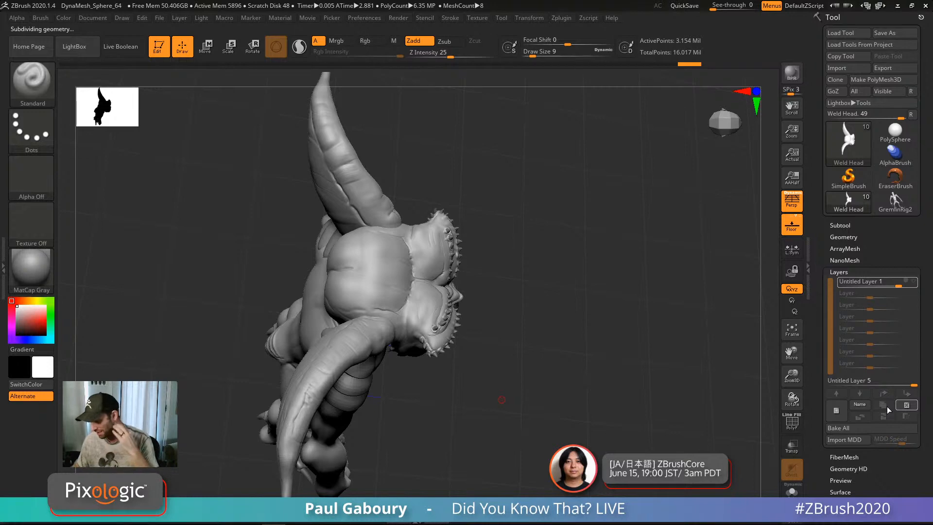
pyautogui.click(907, 406)
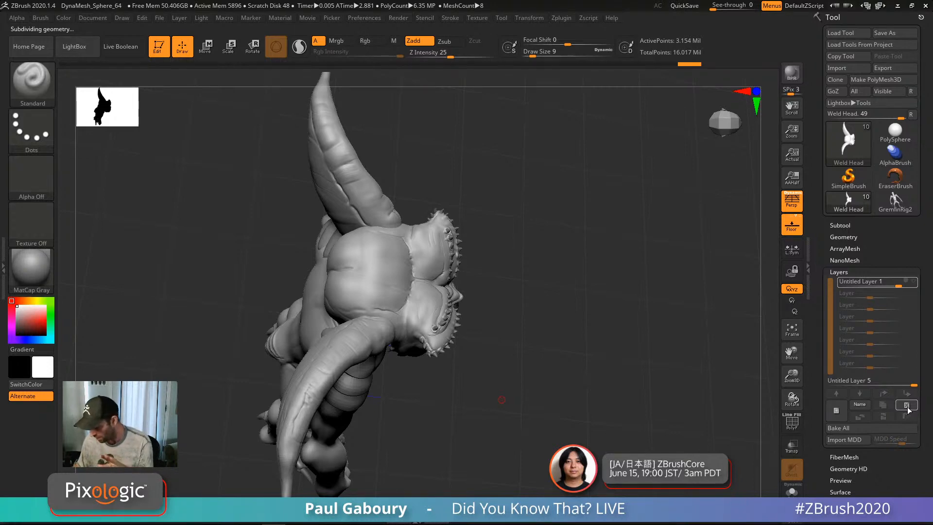
pyautogui.moveTo(609, 456); pyautogui.dragTo(623, 372)
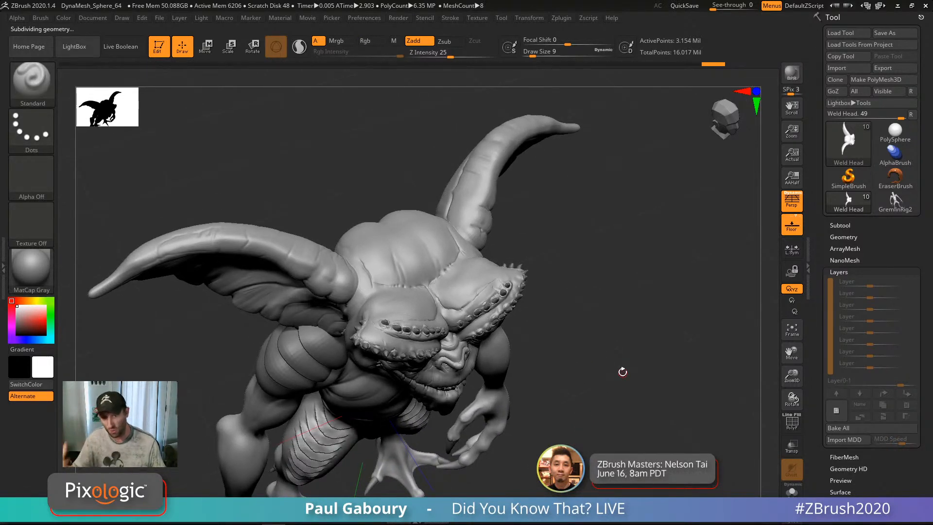
pyautogui.click(839, 271)
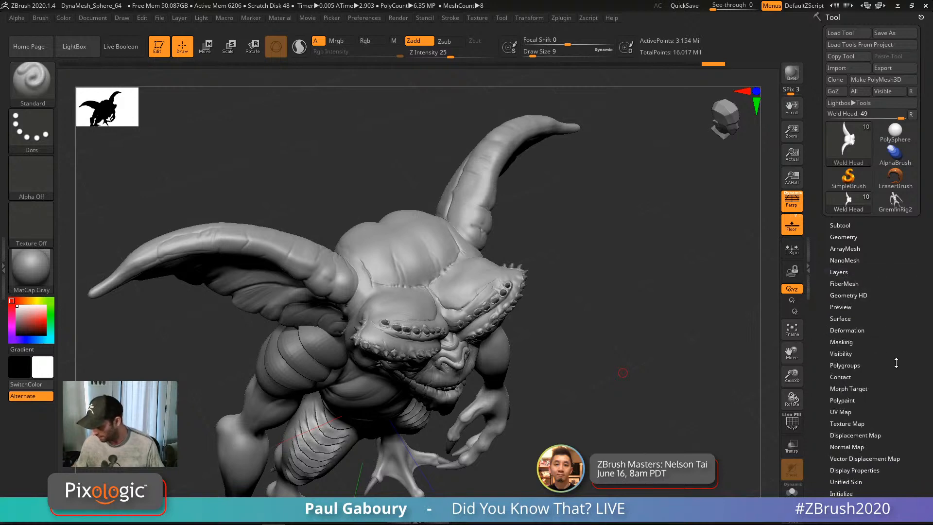
pyautogui.moveTo(898, 369); pyautogui.dragTo(898, 266)
pyautogui.click(859, 329)
pyautogui.moveTo(597, 401)
pyautogui.mouseDown()
pyautogui.moveTo(595, 409)
pyautogui.moveTo(594, 387)
pyautogui.mouseUp()
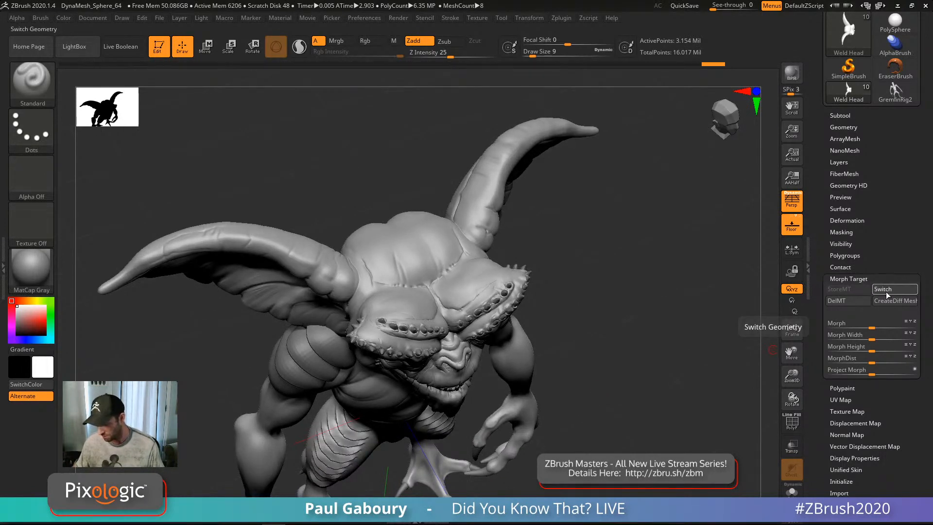
pyautogui.click(886, 291)
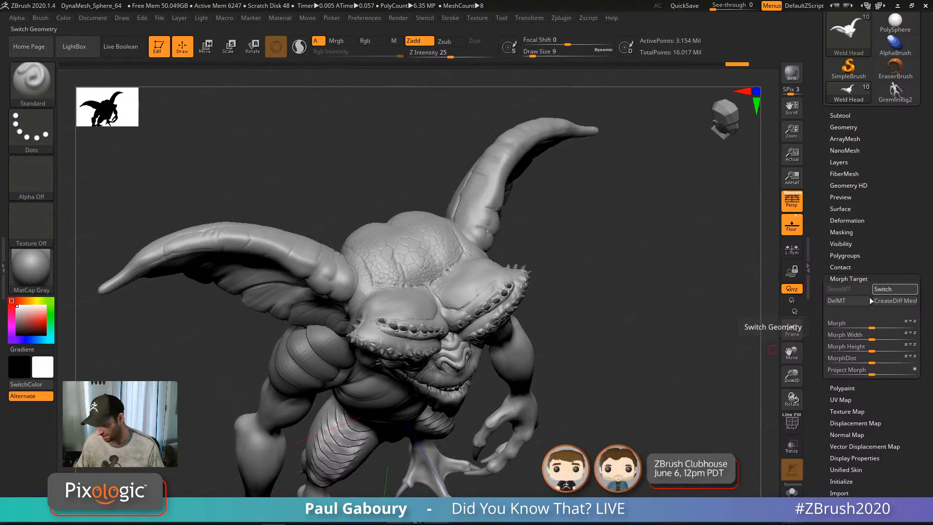
pyautogui.click(888, 290)
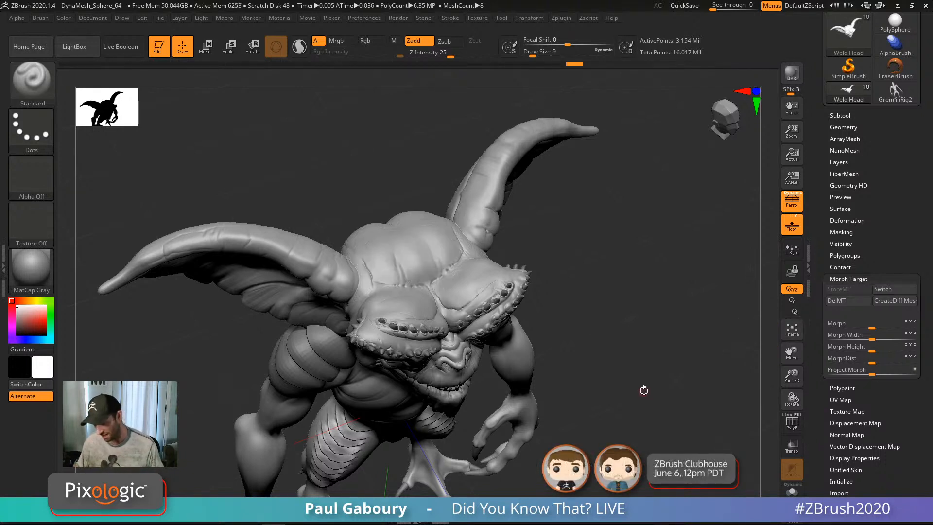
pyautogui.click(847, 302)
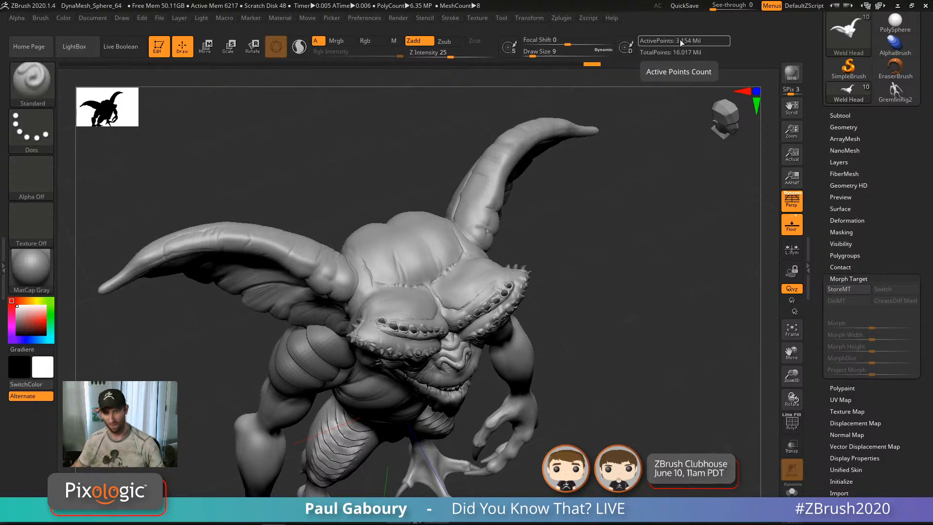
pyautogui.moveTo(593, 388)
pyautogui.mouseDown()
pyautogui.moveTo(586, 327)
pyautogui.moveTo(642, 332)
pyautogui.moveTo(642, 305)
pyautogui.mouseUp()
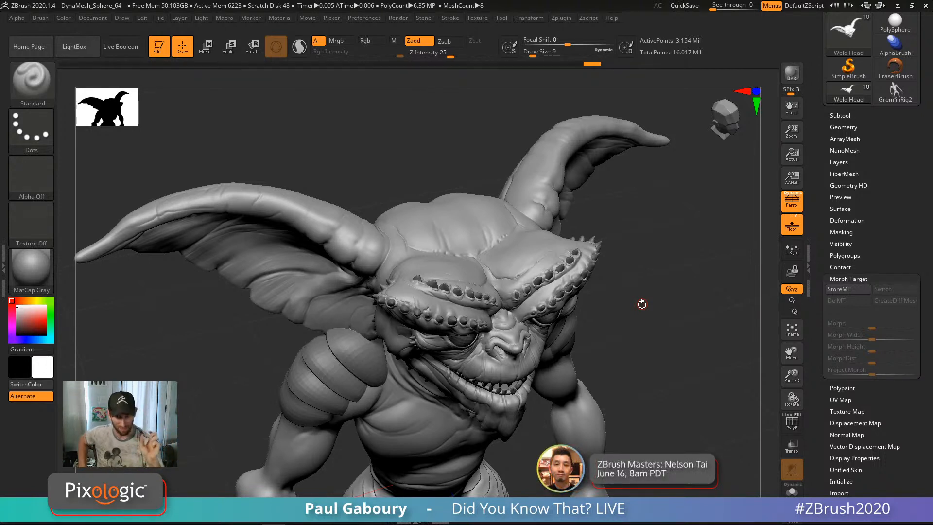
pyautogui.moveTo(627, 360); pyautogui.dragTo(596, 331)
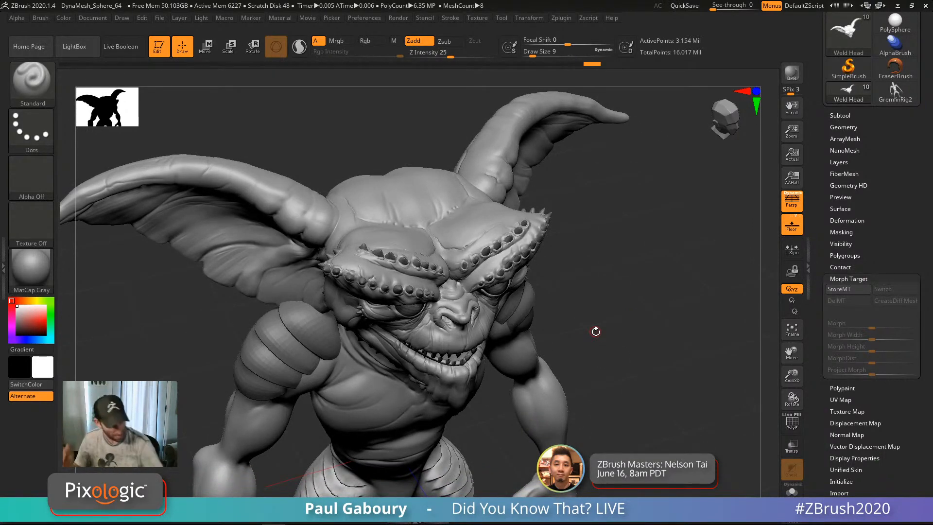
# Step: Switch to ClayBuildup at Draw Size 6 and build the first two clay patches on the brow
pyautogui.press('b')
pyautogui.press('c')
pyautogui.press('b')
pyautogui.moveTo(450, 264)
pyautogui.keyDown('ctrl'); pyautogui.mouseDown(button='right')
pyautogui.moveTo(475, 381)
pyautogui.moveTo(432, 271)
pyautogui.moveTo(392, 262)
pyautogui.moveTo(421, 239)
pyautogui.mouseUp(button='right'); pyautogui.keyUp('ctrl')
pyautogui.press('s')
pyautogui.moveTo(423, 240)
pyautogui.mouseDown()
pyautogui.moveTo(414, 214)
pyautogui.moveTo(418, 233)
pyautogui.moveTo(398, 209)
pyautogui.moveTo(410, 235)
pyautogui.moveTo(419, 217)
pyautogui.moveTo(406, 222)
pyautogui.moveTo(406, 204)
pyautogui.moveTo(396, 205)
pyautogui.moveTo(407, 201)
pyautogui.moveTo(420, 233)
pyautogui.mouseUp()
pyautogui.moveTo(441, 265); pyautogui.dragTo(437, 312, button='right')
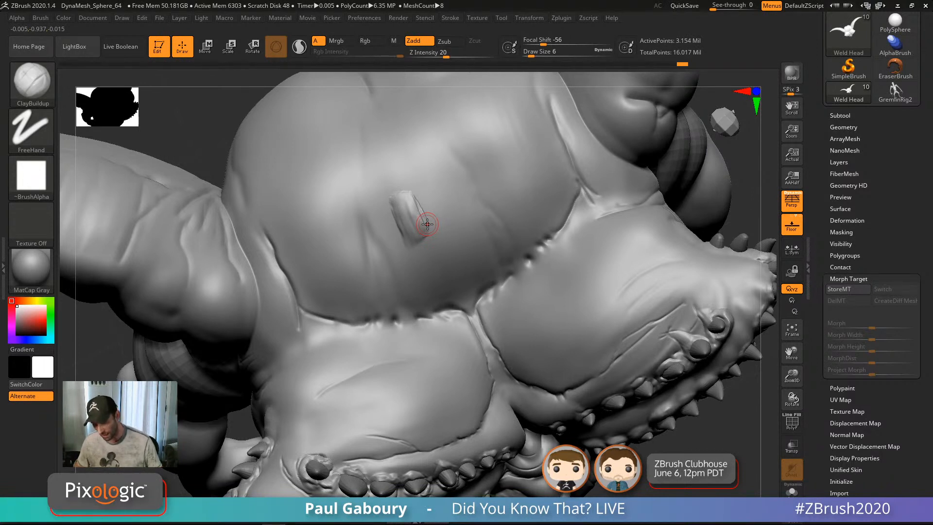
pyautogui.moveTo(448, 225)
pyautogui.mouseDown()
pyautogui.moveTo(424, 190)
pyautogui.moveTo(433, 189)
pyautogui.moveTo(448, 212)
pyautogui.moveTo(426, 191)
pyautogui.moveTo(436, 193)
pyautogui.mouseUp()
pyautogui.moveTo(436, 194)
pyautogui.mouseDown(button='right')
pyautogui.moveTo(432, 166)
pyautogui.moveTo(450, 204)
pyautogui.mouseUp(button='right')
# Step: Set Focal Shift to -85 and sculpt a third ridged patch right of the others
pyautogui.keyDown('ctrl'); pyautogui.moveTo(450, 204); pyautogui.dragTo(484, 261, button='right'); pyautogui.keyUp('ctrl')
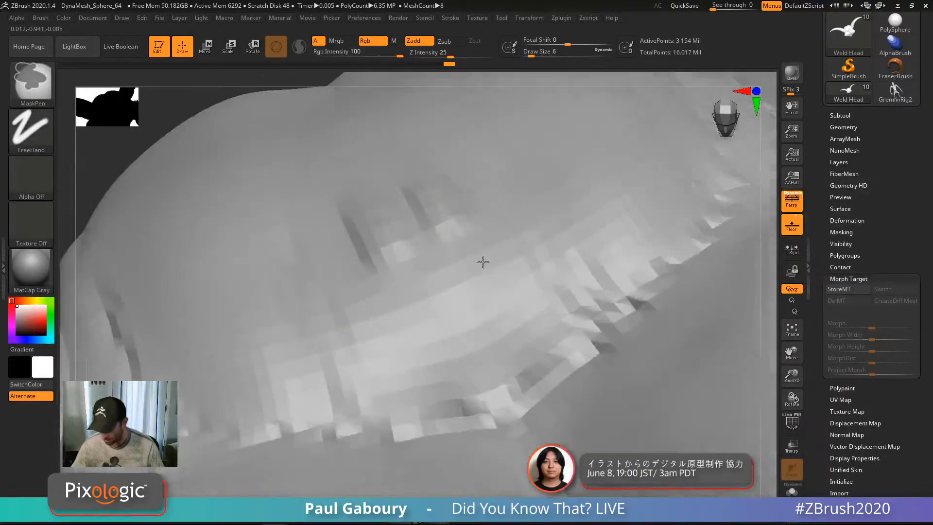
pyautogui.moveTo(447, 216); pyautogui.dragTo(446, 176, button='right')
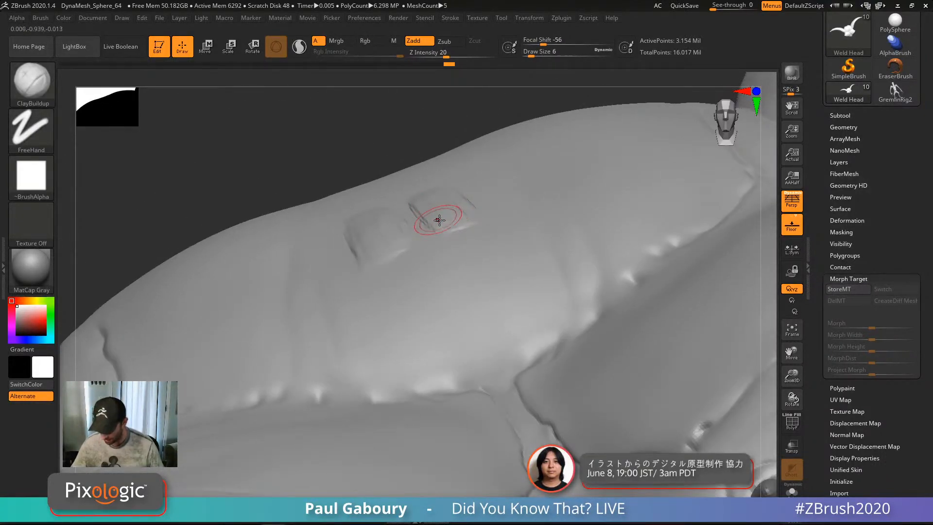
pyautogui.moveTo(437, 218)
pyautogui.mouseDown(button='right')
pyautogui.moveTo(434, 200)
pyautogui.moveTo(460, 242)
pyautogui.mouseUp(button='right')
pyautogui.moveTo(545, 41); pyautogui.dragTo(532, 41)
pyautogui.moveTo(481, 172)
pyautogui.mouseDown()
pyautogui.moveTo(501, 218)
pyautogui.moveTo(517, 202)
pyautogui.moveTo(522, 217)
pyautogui.moveTo(511, 220)
pyautogui.moveTo(503, 193)
pyautogui.moveTo(512, 211)
pyautogui.mouseUp()
pyautogui.moveTo(483, 173)
pyautogui.mouseDown()
pyautogui.moveTo(508, 219)
pyautogui.moveTo(528, 216)
pyautogui.mouseUp()
pyautogui.moveTo(530, 223)
pyautogui.keyDown('ctrl'); pyautogui.mouseDown(button='right')
pyautogui.moveTo(506, 198)
pyautogui.moveTo(529, 305)
pyautogui.mouseUp(button='right'); pyautogui.keyUp('ctrl')
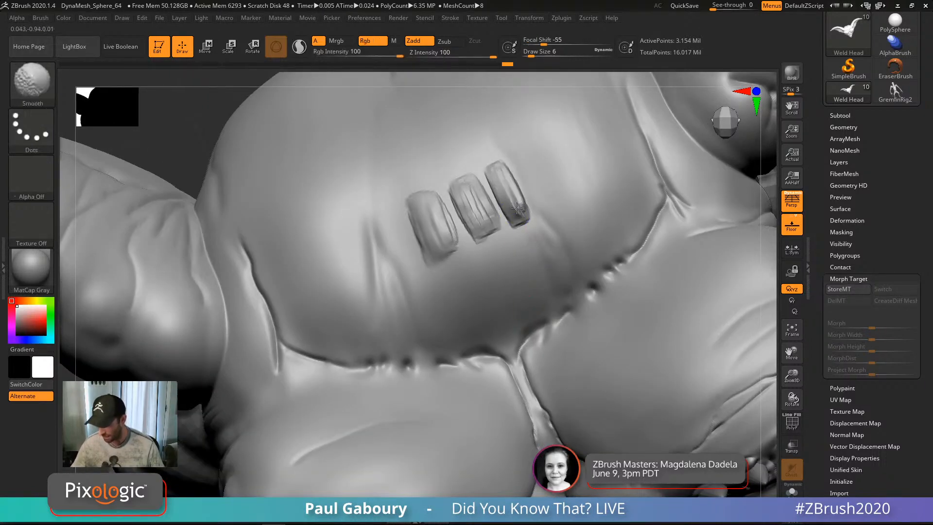
pyautogui.moveTo(511, 251); pyautogui.dragTo(513, 225, button='right')
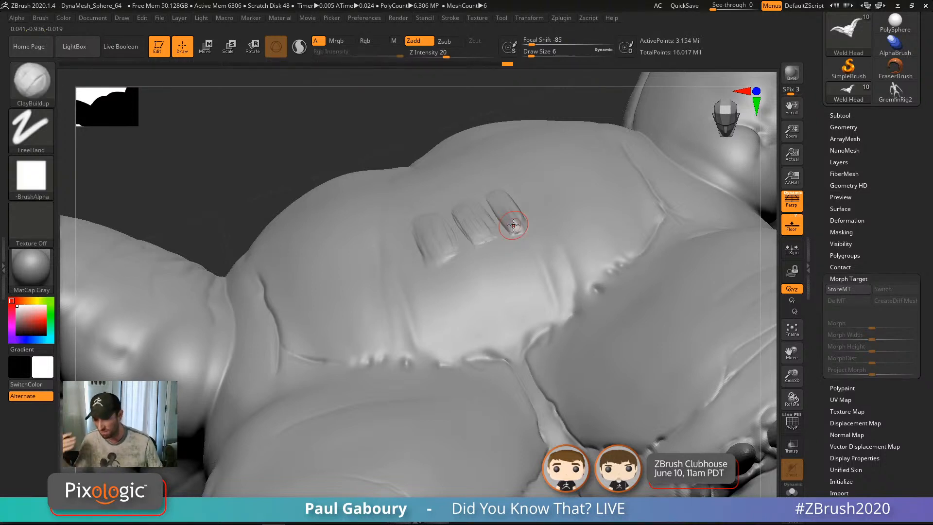
# Step: Undo all the clay patch strokes through the Undo History bar and repeated Ctrl+Z
pyautogui.click(490, 65)
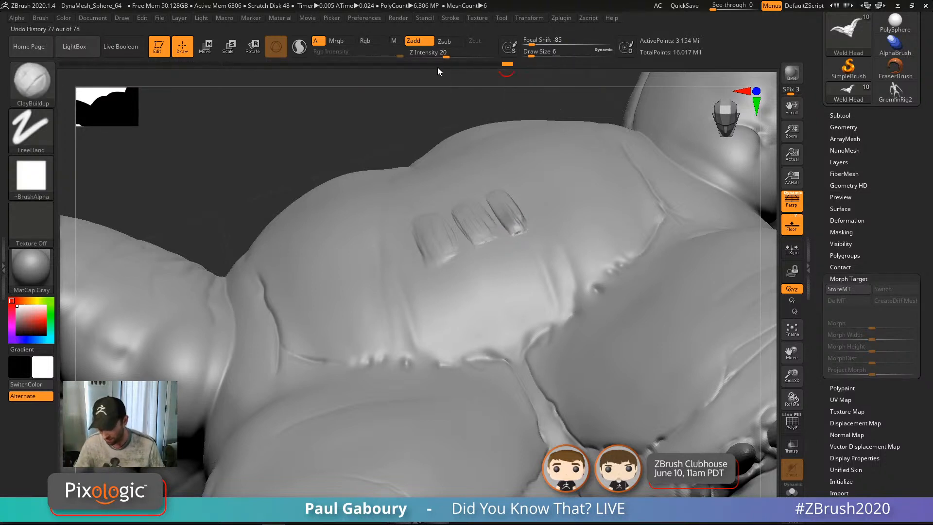
pyautogui.click(367, 65)
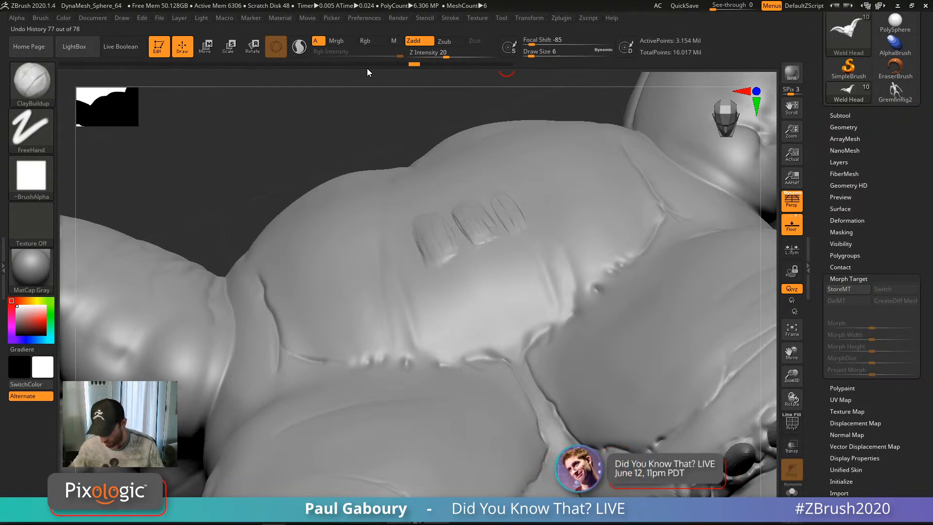
pyautogui.hotkey('ctrl', 'z')
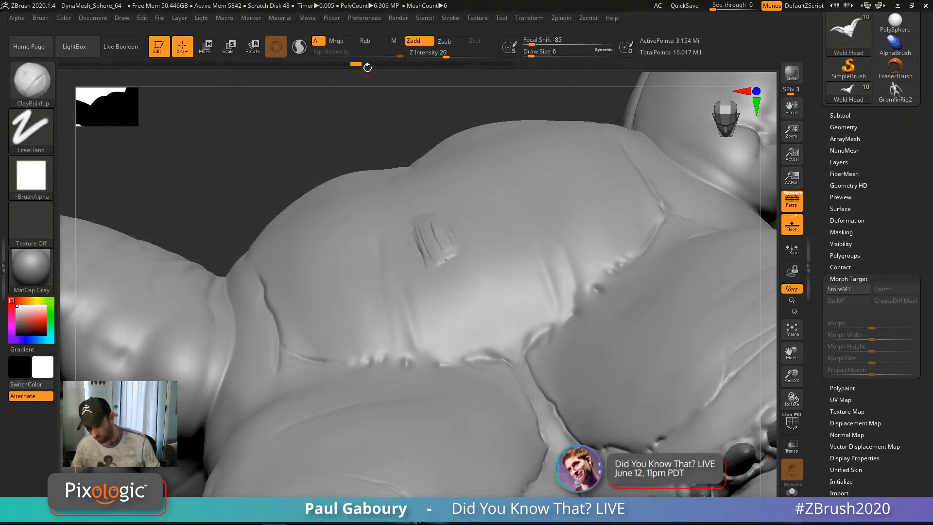
pyautogui.hotkey('ctrl', 'z')
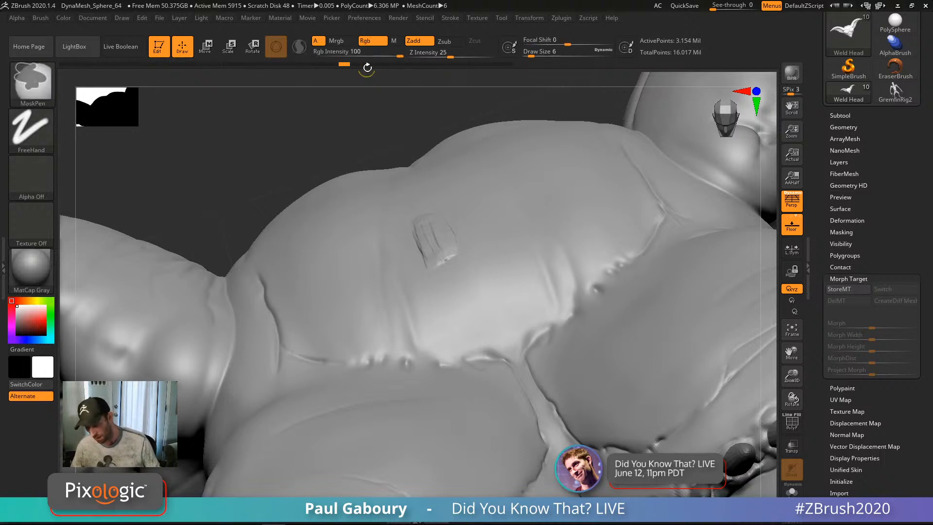
pyautogui.hotkey('ctrl', 'z')
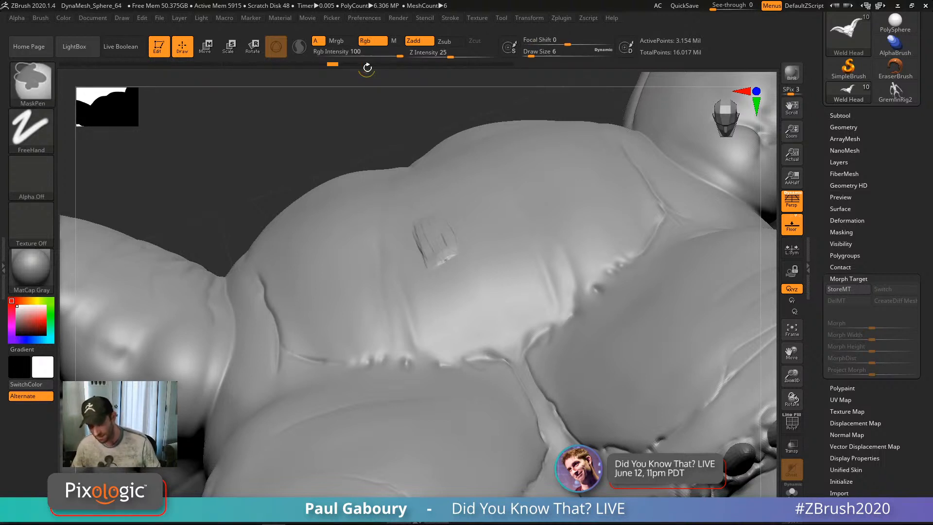
pyautogui.hotkey('ctrl', 'z')
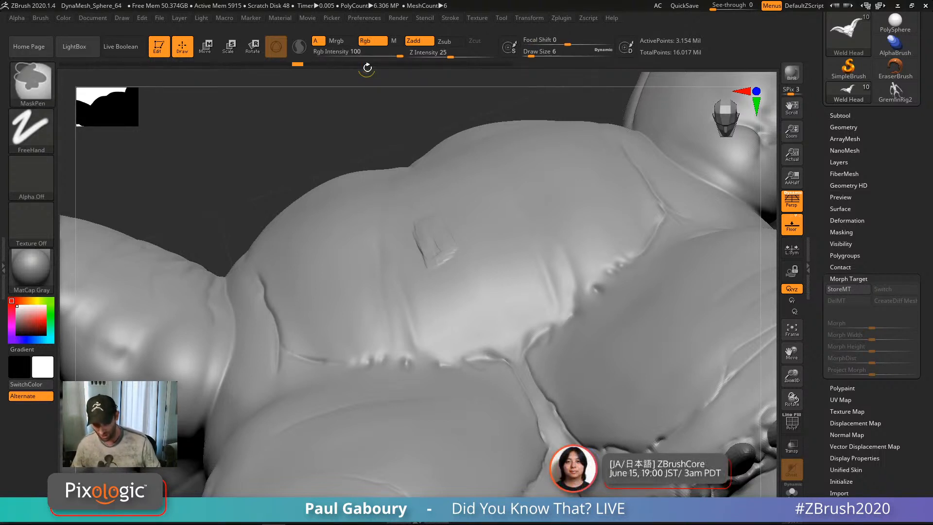
pyautogui.hotkey('ctrl', 'z')
pyautogui.hotkey('ctrl', 'z')
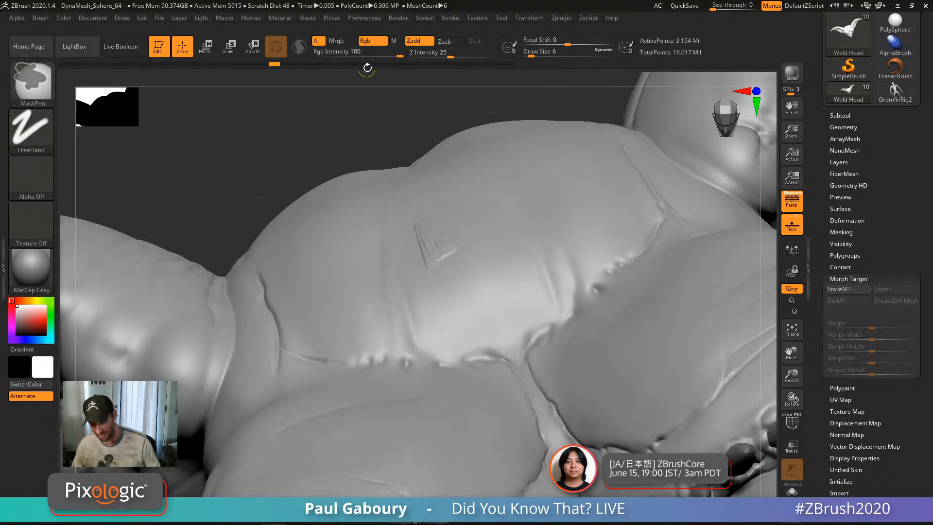
pyautogui.hotkey('ctrl', 'z')
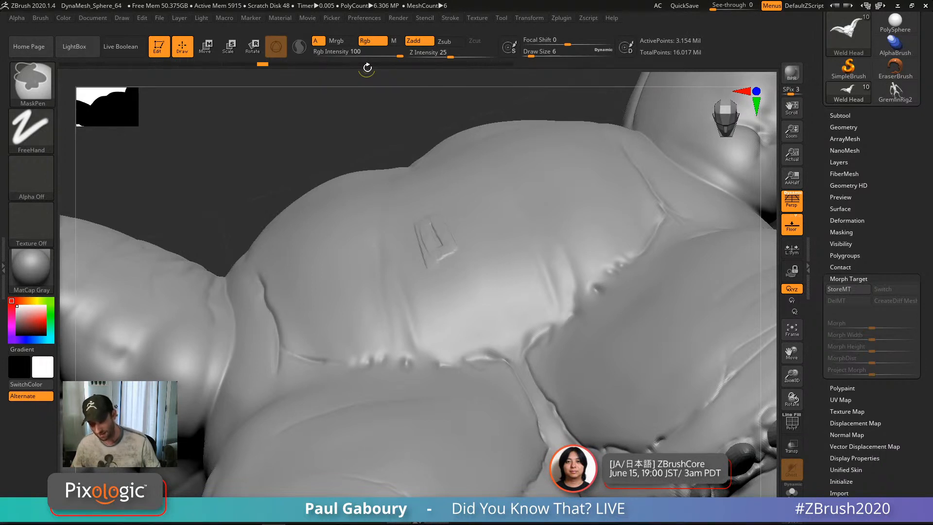
pyautogui.hotkey('ctrl', 'z')
pyautogui.hotkey('ctrl', 'z')
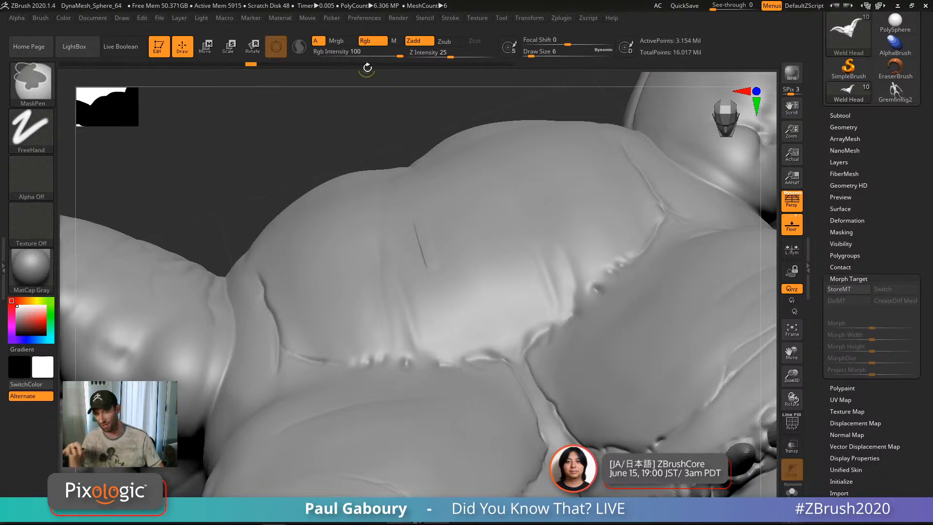
pyautogui.hotkey('ctrl', 'z')
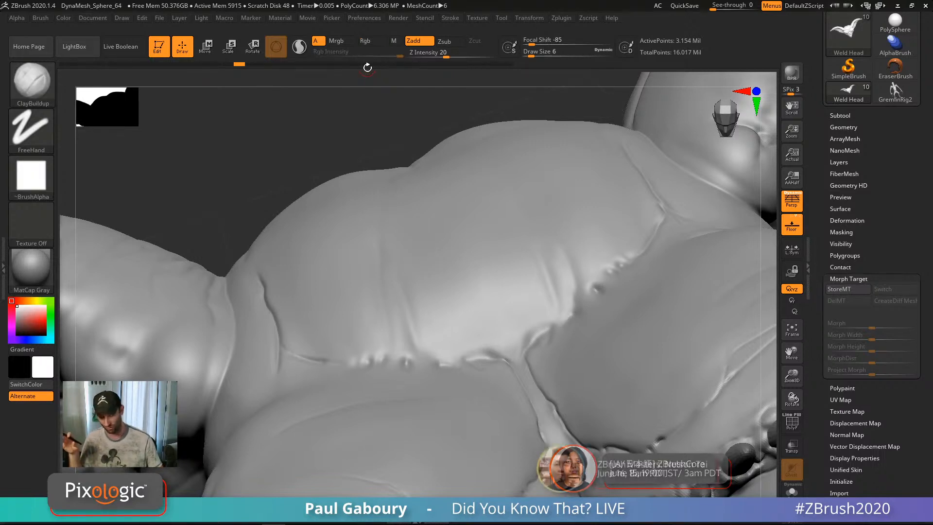
# Step: Switch to the Layer brush with the Dots stroke
pyautogui.moveTo(471, 261); pyautogui.dragTo(467, 323, button='right')
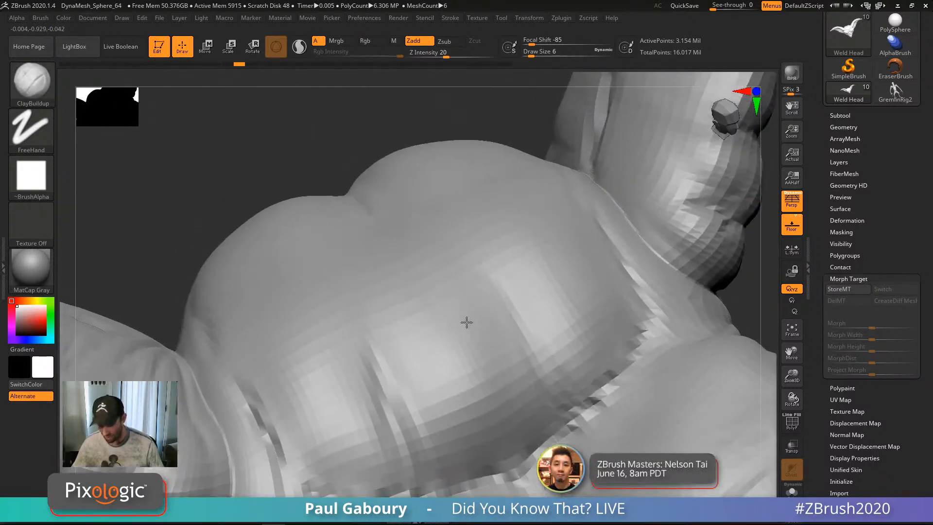
pyautogui.press('b')
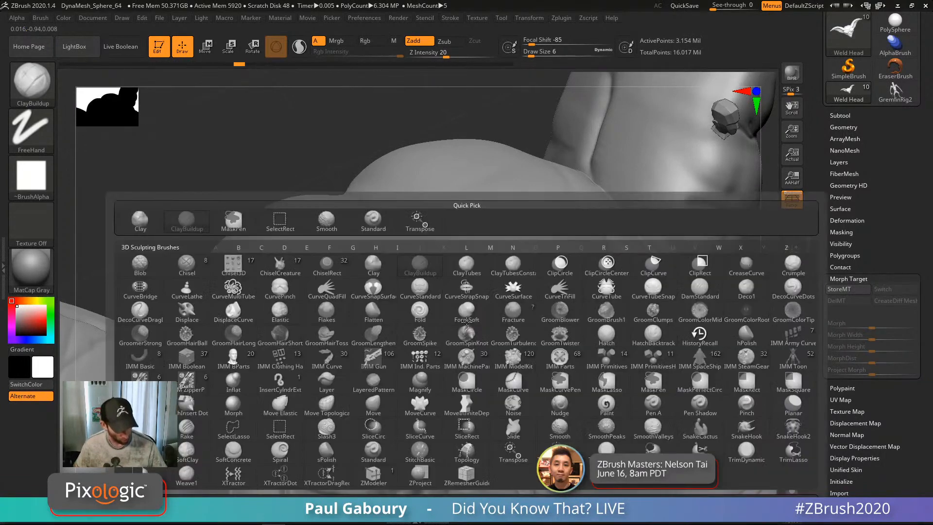
pyautogui.press('l')
pyautogui.press('a')
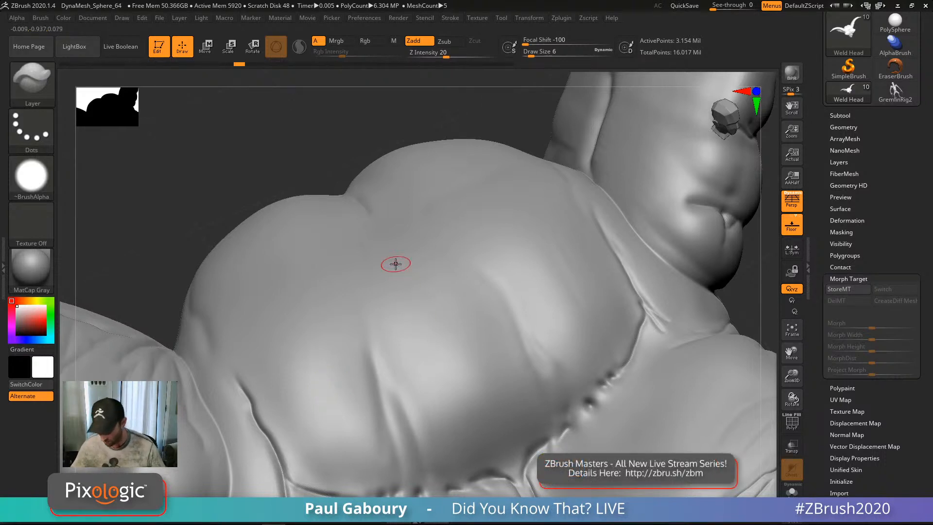
# Step: Stroke looping flat-topped raised marks on the brow, accepting the discard of later undo steps
pyautogui.click(396, 299)
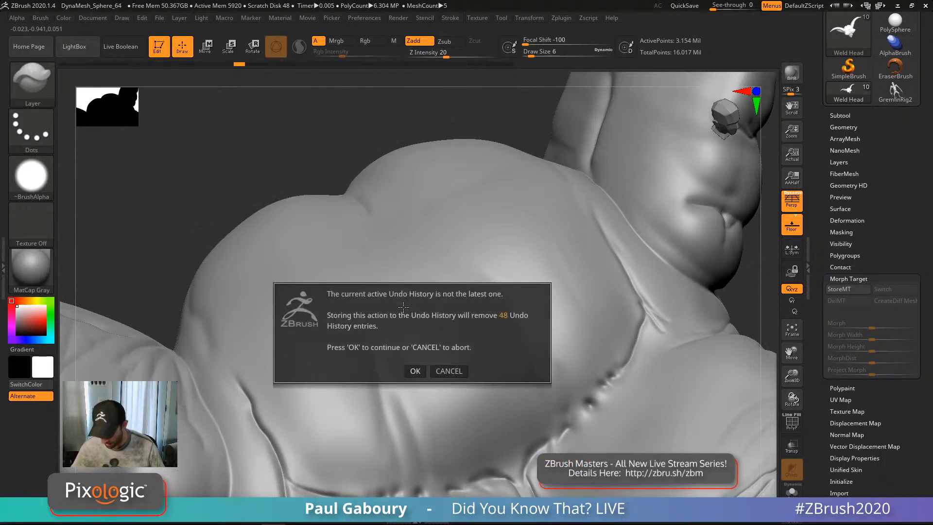
pyautogui.click(419, 373)
pyautogui.moveTo(415, 334)
pyautogui.mouseDown()
pyautogui.moveTo(414, 292)
pyautogui.moveTo(415, 333)
pyautogui.moveTo(432, 337)
pyautogui.mouseUp()
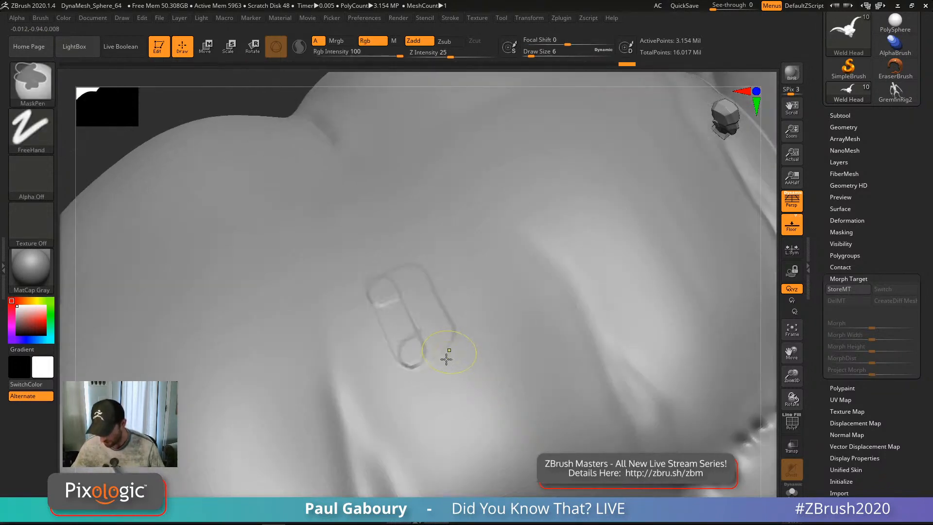
pyautogui.moveTo(444, 355)
pyautogui.mouseDown()
pyautogui.moveTo(423, 287)
pyautogui.moveTo(427, 316)
pyautogui.moveTo(383, 329)
pyautogui.moveTo(409, 323)
pyautogui.moveTo(404, 344)
pyautogui.mouseUp()
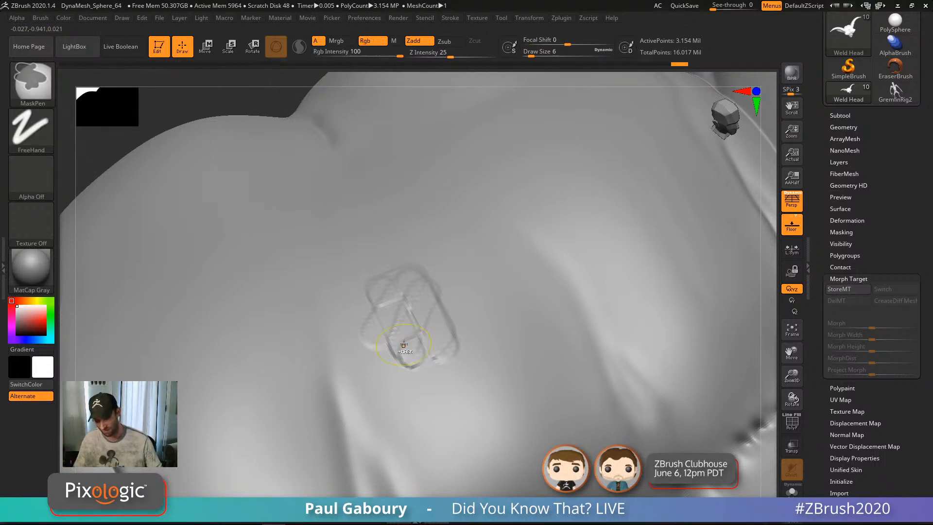
# Step: Undo the capsule strokes, test a stroke at Z Intensity 50, then undo it
pyautogui.hotkey('ctrl', 'z')
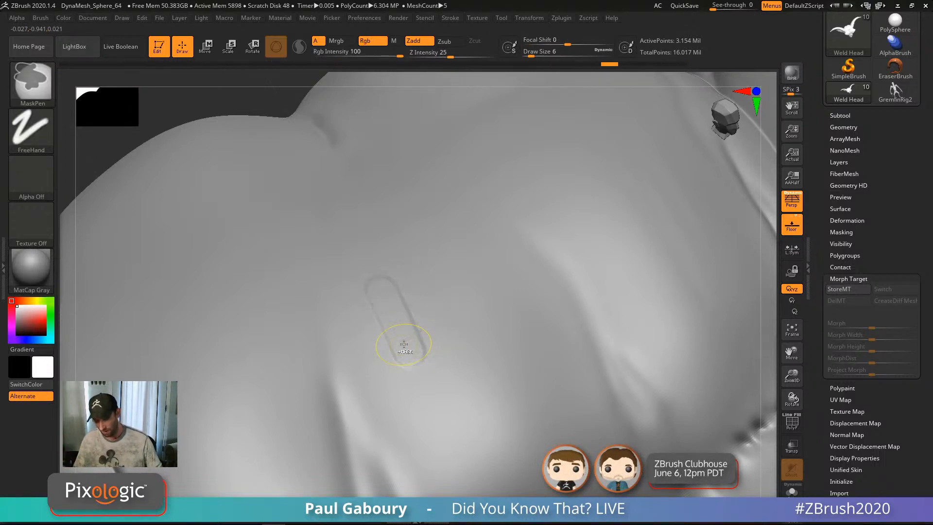
pyautogui.hotkey('ctrl', 'z')
pyautogui.moveTo(449, 54); pyautogui.dragTo(452, 55)
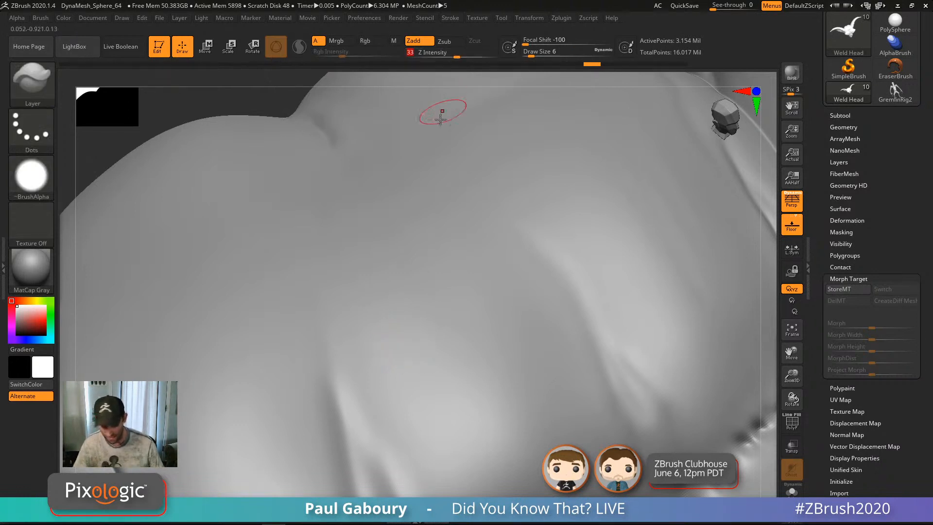
pyautogui.press('Return')
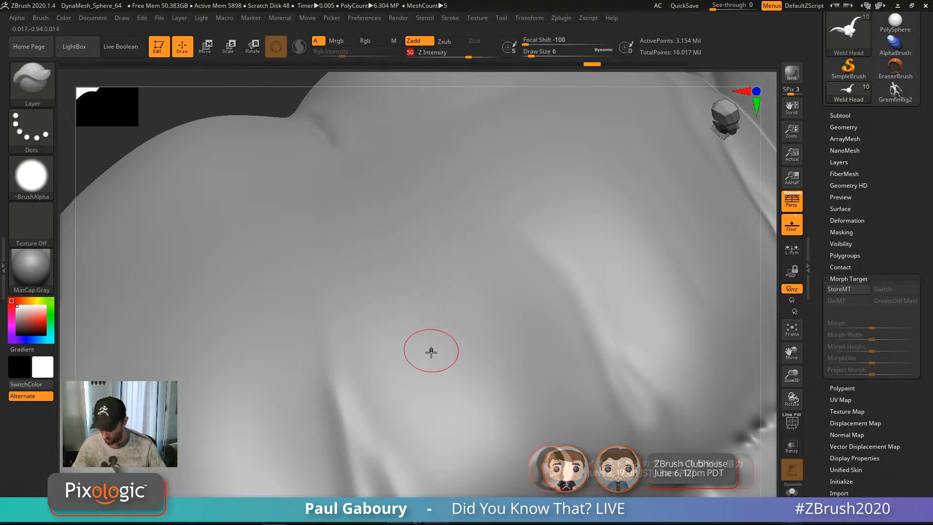
pyautogui.moveTo(392, 312)
pyautogui.mouseDown()
pyautogui.moveTo(422, 377)
pyautogui.moveTo(439, 361)
pyautogui.moveTo(443, 368)
pyautogui.mouseUp()
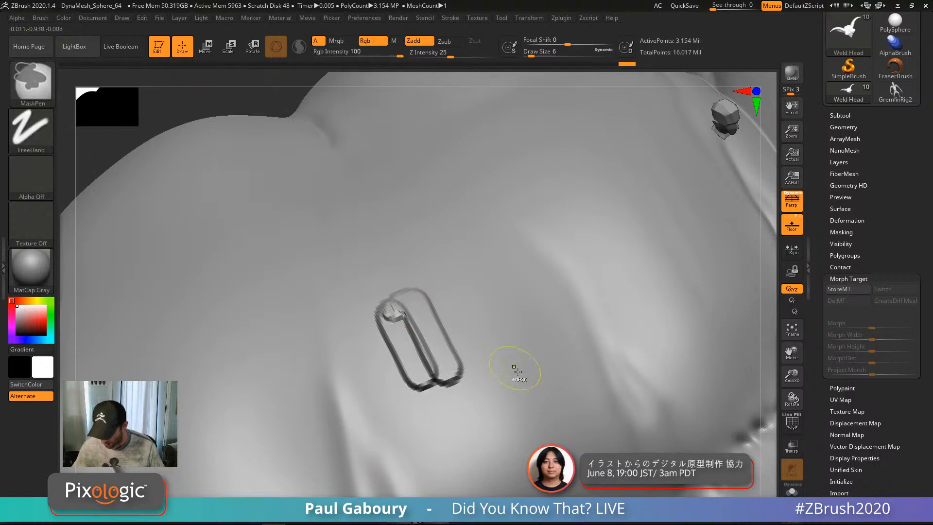
pyautogui.moveTo(514, 371)
pyautogui.keyDown('ctrl'); pyautogui.mouseDown(button='right')
pyautogui.moveTo(519, 396)
pyautogui.moveTo(523, 377)
pyautogui.moveTo(512, 359)
pyautogui.mouseUp(button='right'); pyautogui.keyUp('ctrl')
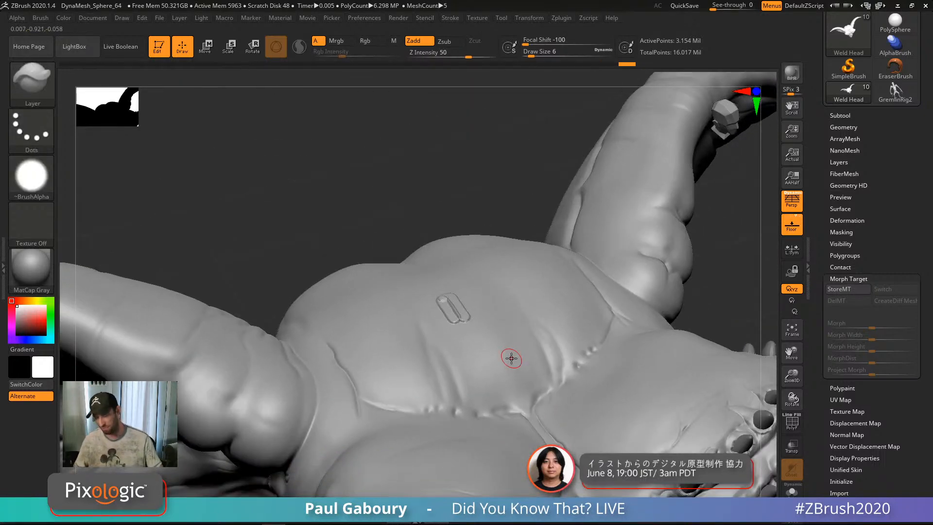
pyautogui.press('ctrl')
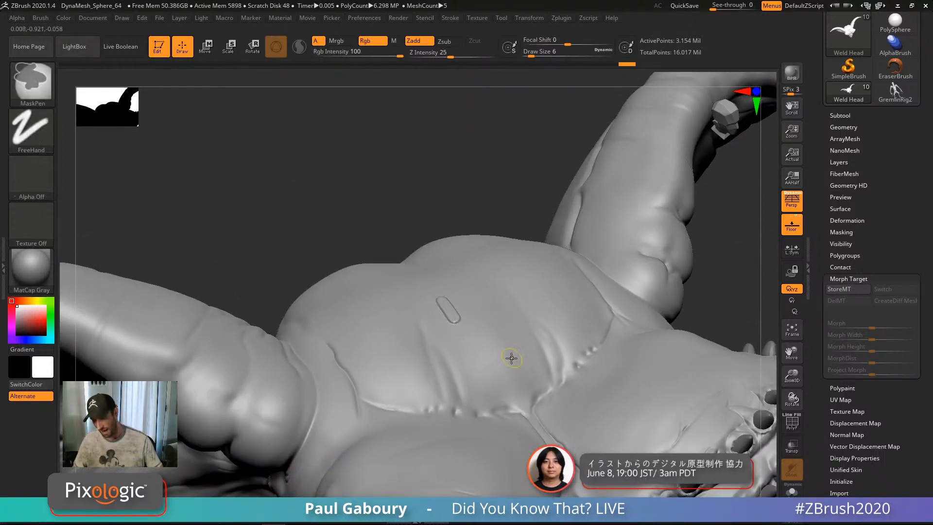
pyautogui.hotkey('ctrl', 'z')
# Step: Lower Z Intensity to 30, test shallower capsule strokes on the brow, and undo them
pyautogui.moveTo(470, 55); pyautogui.dragTo(468, 58)
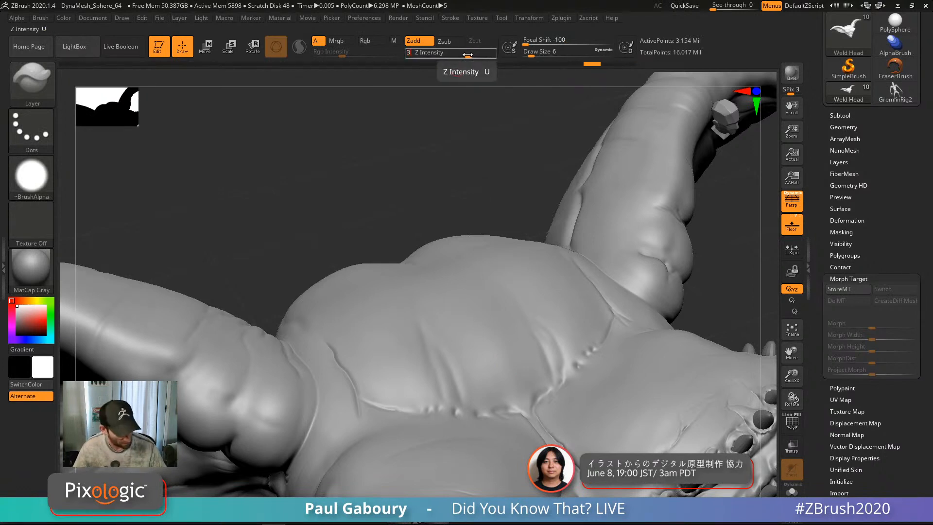
pyautogui.moveTo(462, 313); pyautogui.dragTo(477, 340)
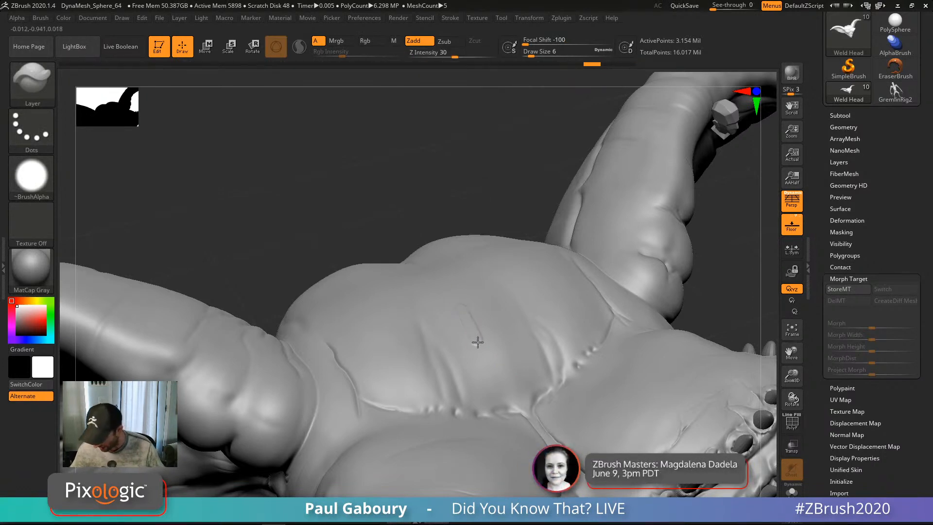
pyautogui.moveTo(502, 327); pyautogui.dragTo(504, 354, button='right')
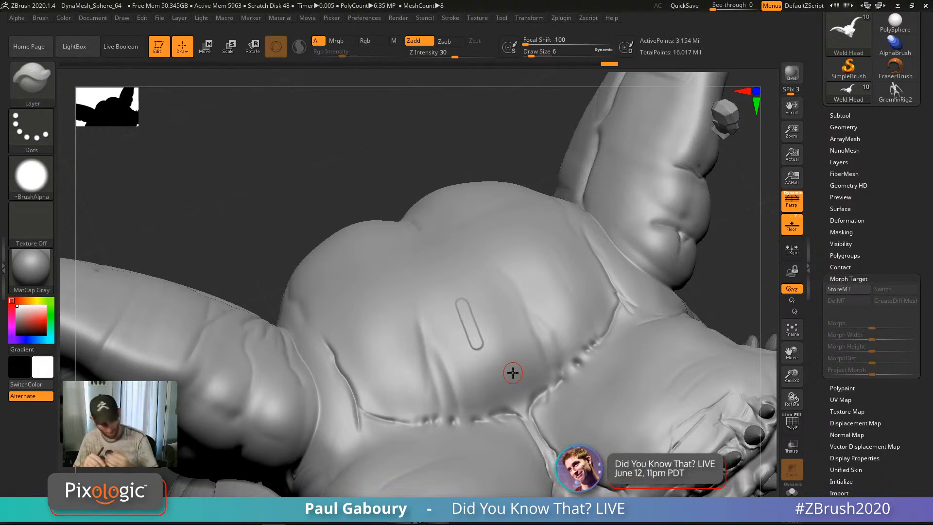
pyautogui.hotkey('ctrl', 'z')
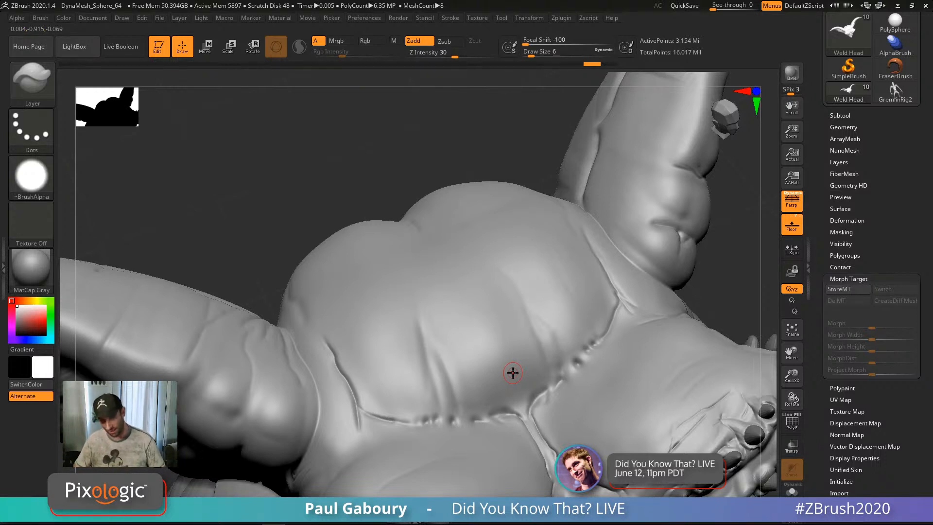
# Step: Store a morph target and sculpt a large rounded-square patch on the brow, starting a second
pyautogui.click(847, 290)
pyautogui.keyDown('ctrl'); pyautogui.moveTo(494, 327); pyautogui.dragTo(497, 358, button='right'); pyautogui.keyUp('ctrl')
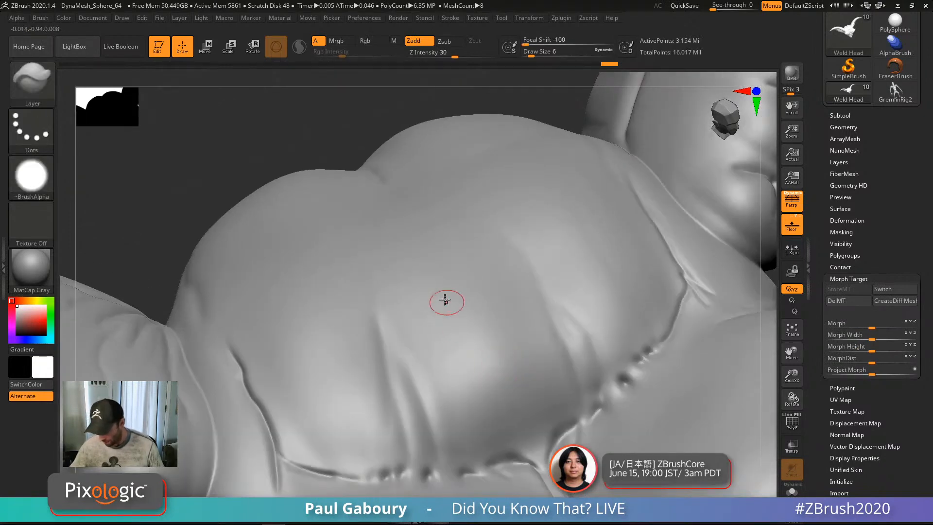
pyautogui.moveTo(445, 300)
pyautogui.mouseDown()
pyautogui.moveTo(458, 308)
pyautogui.moveTo(469, 278)
pyautogui.moveTo(452, 305)
pyautogui.moveTo(490, 355)
pyautogui.moveTo(465, 356)
pyautogui.moveTo(449, 325)
pyautogui.moveTo(477, 279)
pyautogui.moveTo(495, 333)
pyautogui.mouseUp()
pyautogui.moveTo(486, 294)
pyautogui.mouseDown()
pyautogui.moveTo(496, 343)
pyautogui.moveTo(458, 366)
pyautogui.mouseUp()
pyautogui.moveTo(422, 296)
pyautogui.mouseDown()
pyautogui.moveTo(464, 369)
pyautogui.moveTo(491, 287)
pyautogui.moveTo(472, 366)
pyautogui.mouseUp()
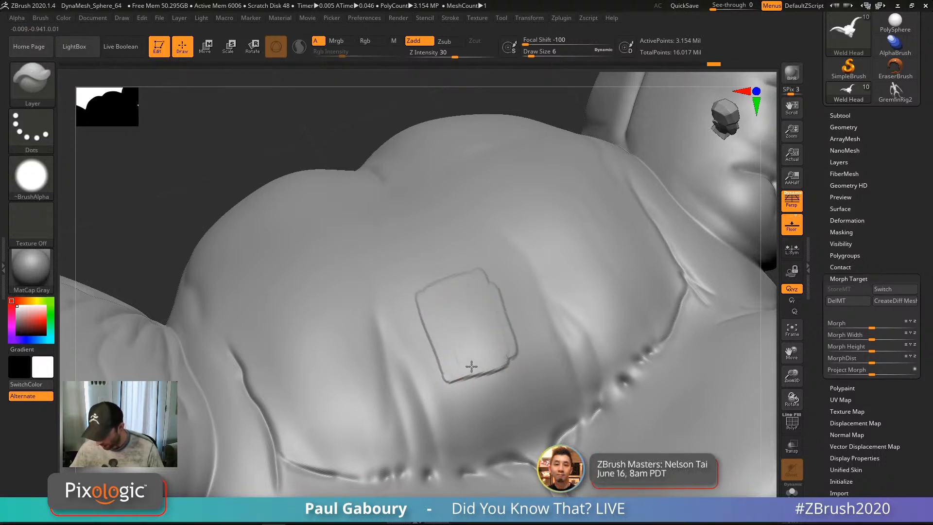
pyautogui.moveTo(516, 379)
pyautogui.mouseDown(button='right')
pyautogui.moveTo(533, 396)
pyautogui.moveTo(510, 386)
pyautogui.mouseUp(button='right')
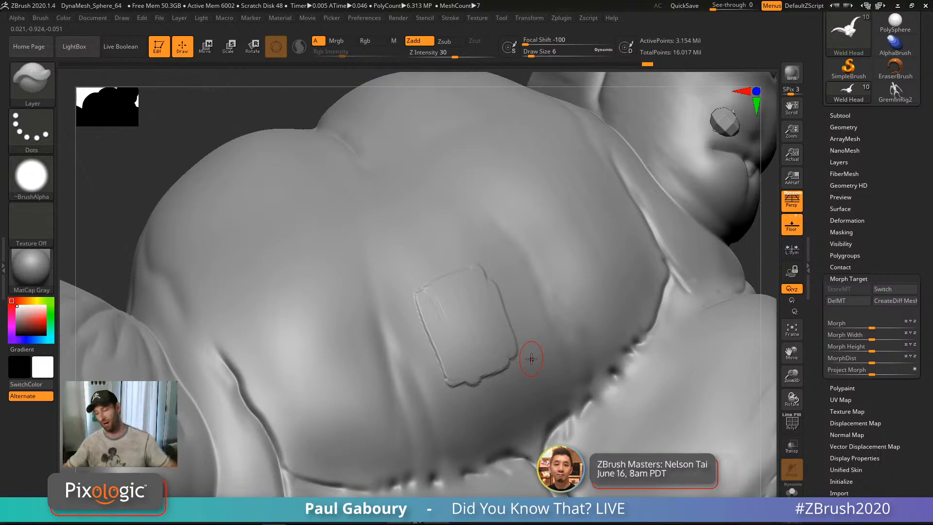
pyautogui.moveTo(427, 246)
pyautogui.mouseDown()
pyautogui.moveTo(438, 235)
pyautogui.moveTo(384, 238)
pyautogui.moveTo(429, 216)
pyautogui.moveTo(380, 228)
pyautogui.mouseUp()
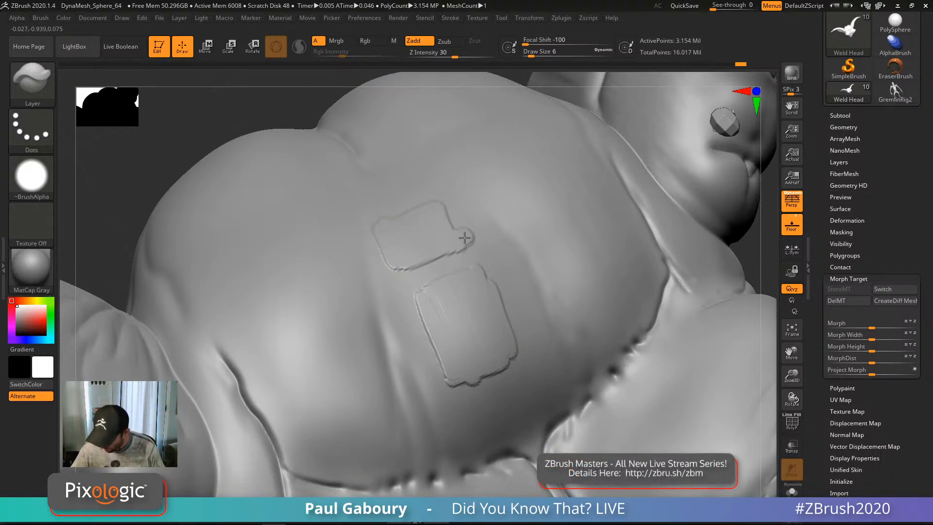
pyautogui.moveTo(487, 307); pyautogui.dragTo(316, 271, button='right')
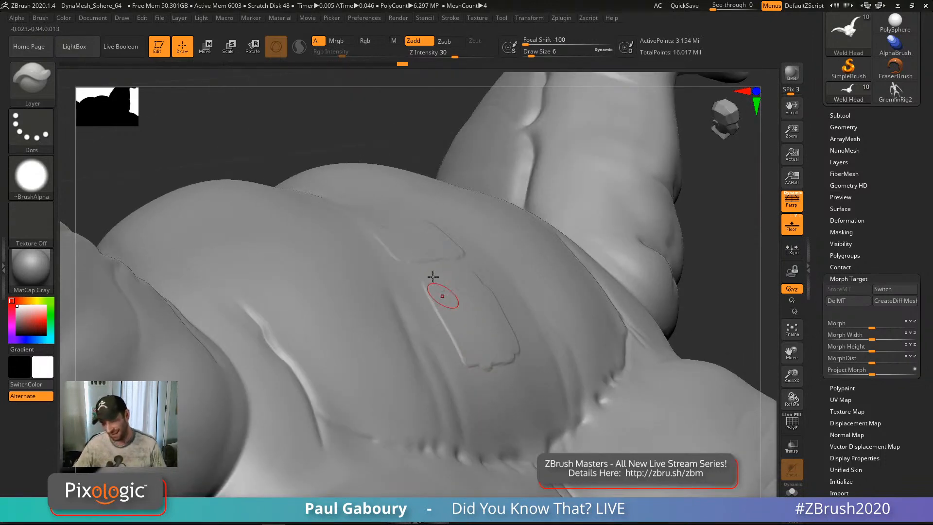
pyautogui.moveTo(452, 292)
pyautogui.keyDown('ctrl'); pyautogui.mouseDown(button='right')
pyautogui.moveTo(494, 340)
pyautogui.moveTo(496, 382)
pyautogui.moveTo(480, 353)
pyautogui.moveTo(489, 364)
pyautogui.mouseUp(button='right'); pyautogui.keyUp('ctrl')
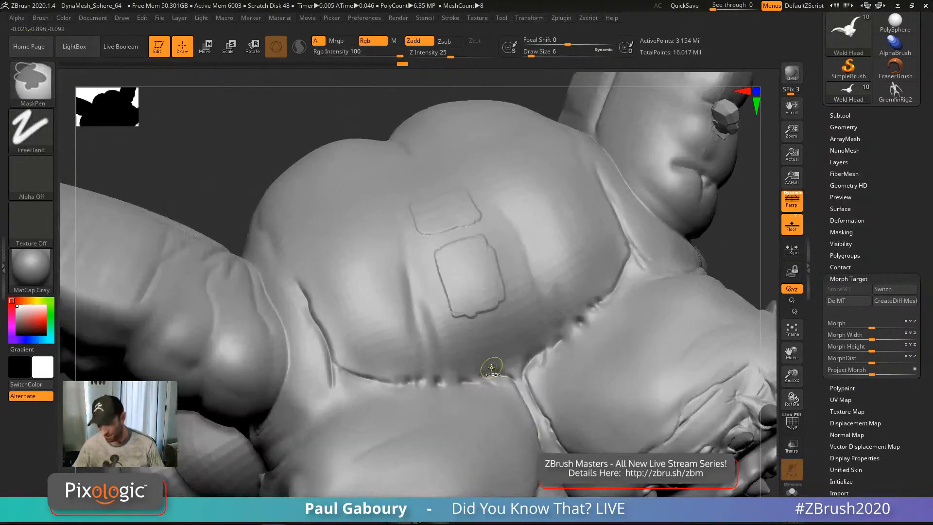
# Step: Undo the large patch strokes
pyautogui.press('ctrl')
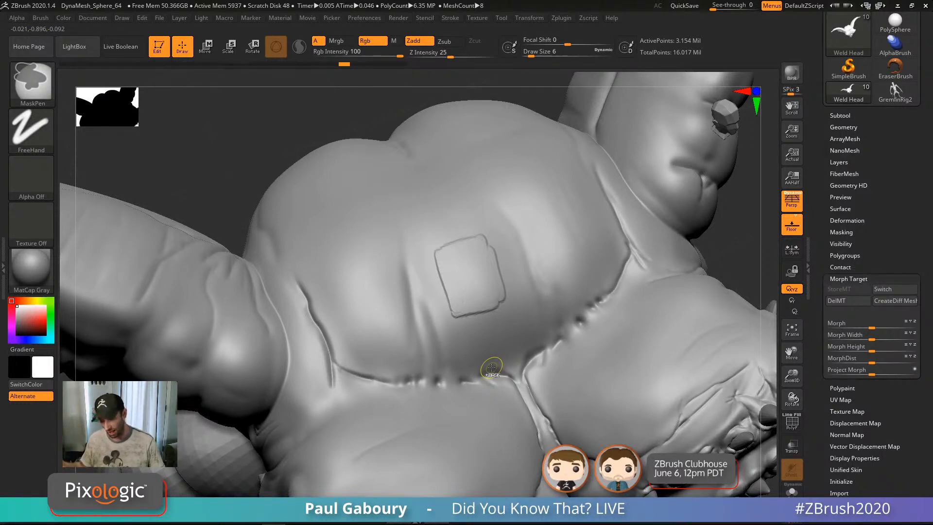
pyautogui.hotkey('ctrl', 'z')
pyautogui.hotkey('ctrl', 'z')
pyautogui.hotkey('ctrl', 'z')
pyautogui.hotkey('ctrl', 'z')
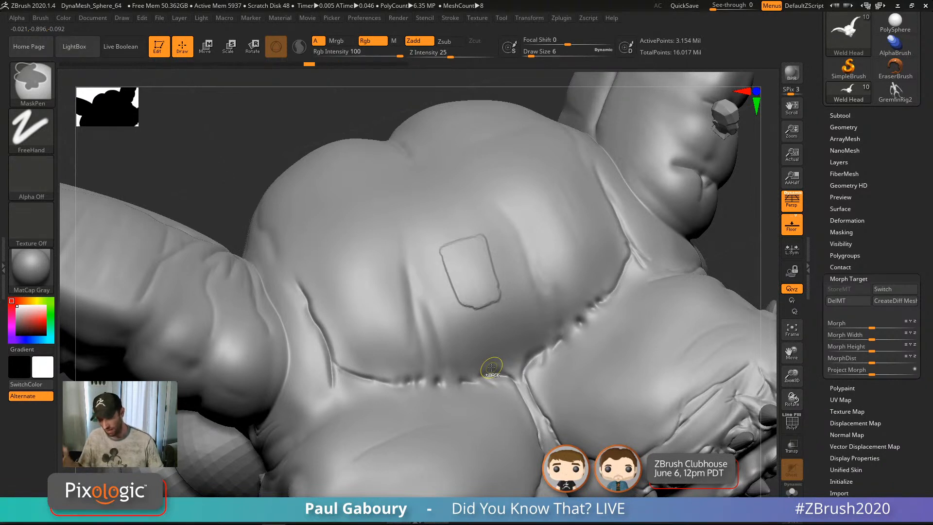
pyautogui.hotkey('ctrl', 'z')
pyautogui.hotkey('ctrl', 'z')
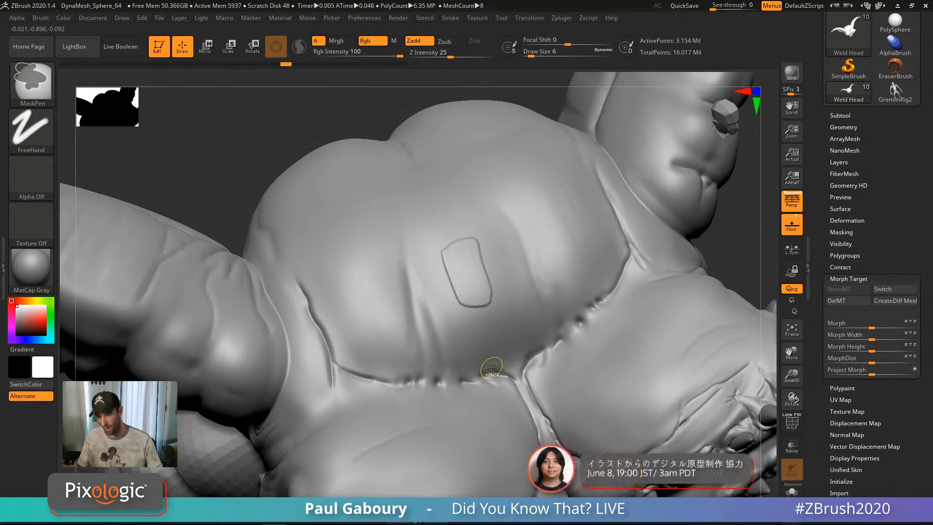
pyautogui.hotkey('ctrl', 'z')
pyautogui.hotkey('ctrl', 'z')
pyautogui.hotkey('ctrl', 'z')
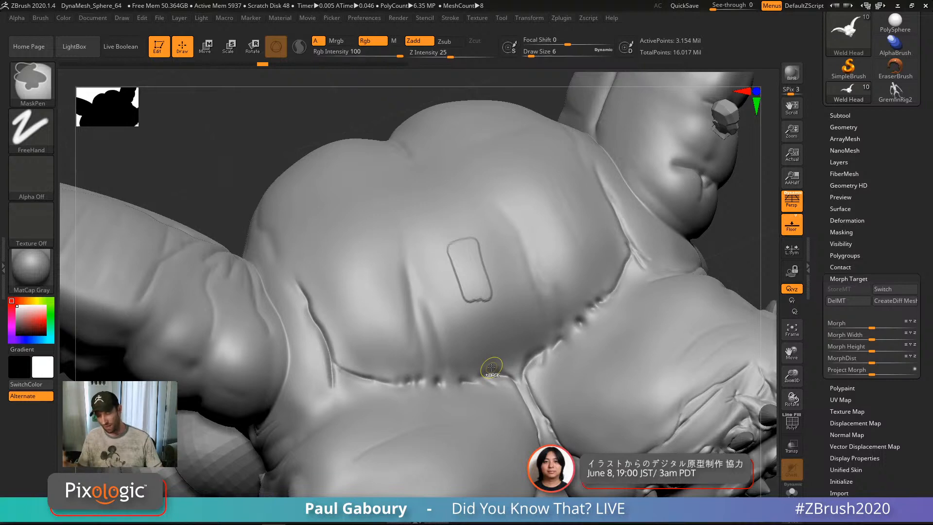
pyautogui.hotkey('ctrl', 'z')
pyautogui.hotkey('ctrl', 'z')
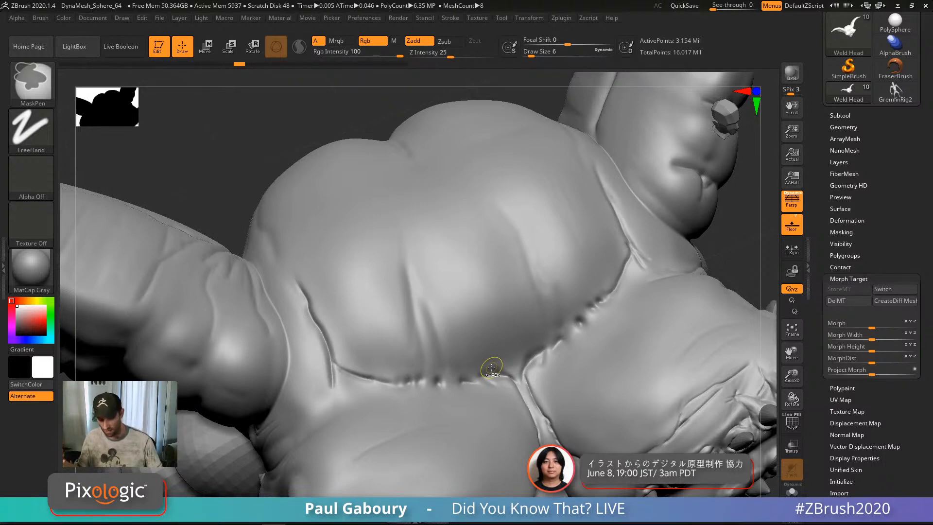
pyautogui.hotkey('ctrl', 'z')
pyautogui.hotkey('ctrl', 'z')
pyautogui.hotkey('ctrl', 'z')
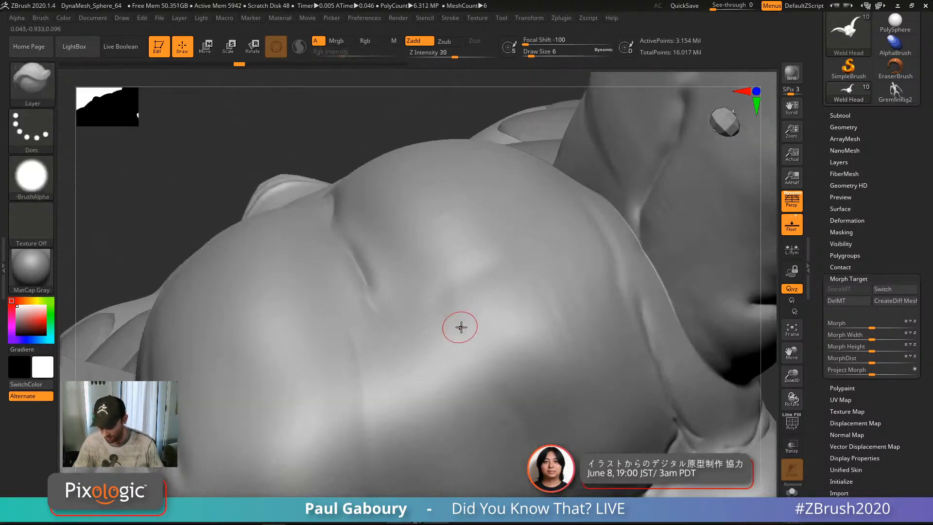
# Step: At Draw Size 3, sculpt three square patches on the brow, discarding later undo steps
pyautogui.press('s')
pyautogui.click(460, 328)
pyautogui.keyDown('alt'); pyautogui.moveTo(472, 358); pyautogui.dragTo(469, 307, button='right'); pyautogui.keyUp('alt')
pyautogui.moveTo(462, 266)
pyautogui.mouseDown()
pyautogui.moveTo(475, 285)
pyautogui.moveTo(478, 250)
pyautogui.moveTo(508, 254)
pyautogui.moveTo(504, 285)
pyautogui.moveTo(526, 288)
pyautogui.mouseUp()
pyautogui.click(476, 322)
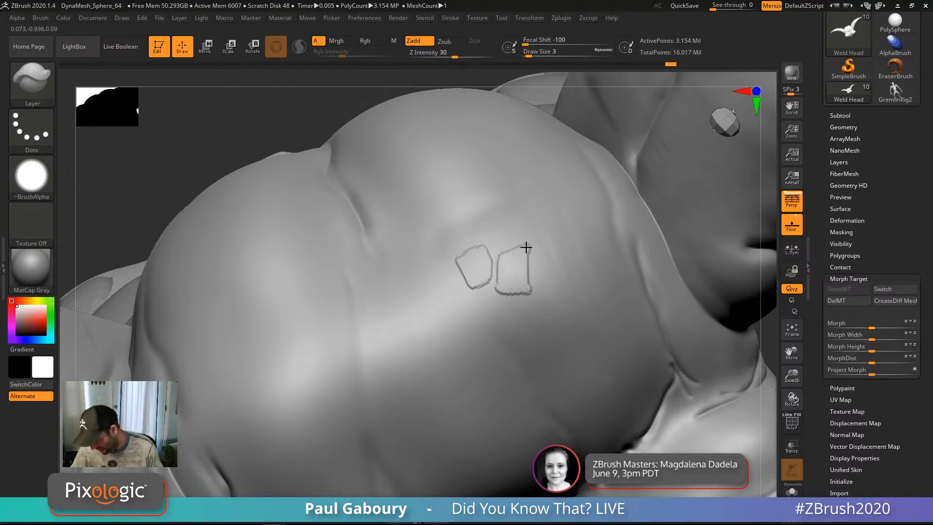
pyautogui.moveTo(526, 247)
pyautogui.mouseDown()
pyautogui.moveTo(527, 285)
pyautogui.moveTo(499, 260)
pyautogui.mouseUp()
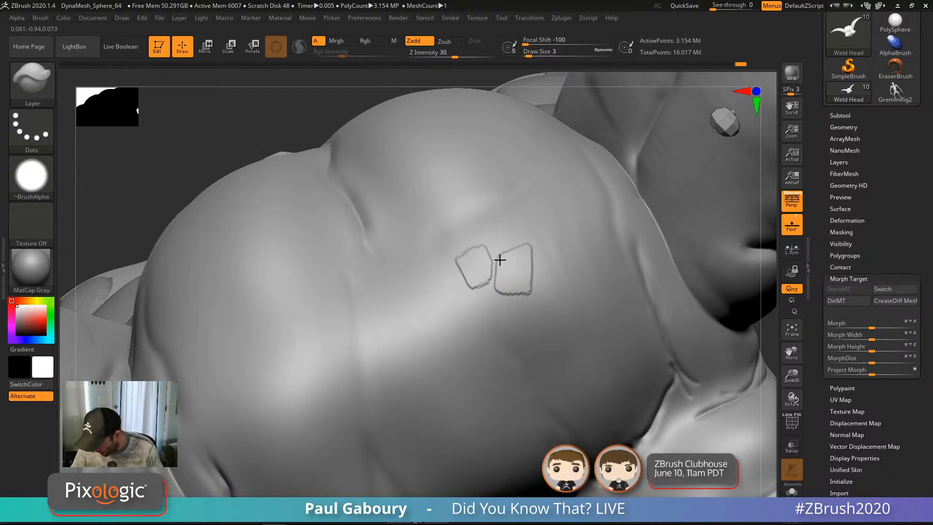
pyautogui.moveTo(477, 311)
pyautogui.mouseDown()
pyautogui.moveTo(481, 293)
pyautogui.moveTo(468, 313)
pyautogui.moveTo(488, 300)
pyautogui.moveTo(479, 296)
pyautogui.moveTo(497, 315)
pyautogui.moveTo(488, 326)
pyautogui.moveTo(510, 305)
pyautogui.moveTo(530, 321)
pyautogui.mouseUp()
# Step: Add arch-shaped, hook-shaped and square patches extending the cluster to the right
pyautogui.moveTo(547, 281)
pyautogui.mouseDown()
pyautogui.moveTo(541, 291)
pyautogui.moveTo(561, 295)
pyautogui.moveTo(547, 289)
pyautogui.moveTo(562, 267)
pyautogui.mouseUp()
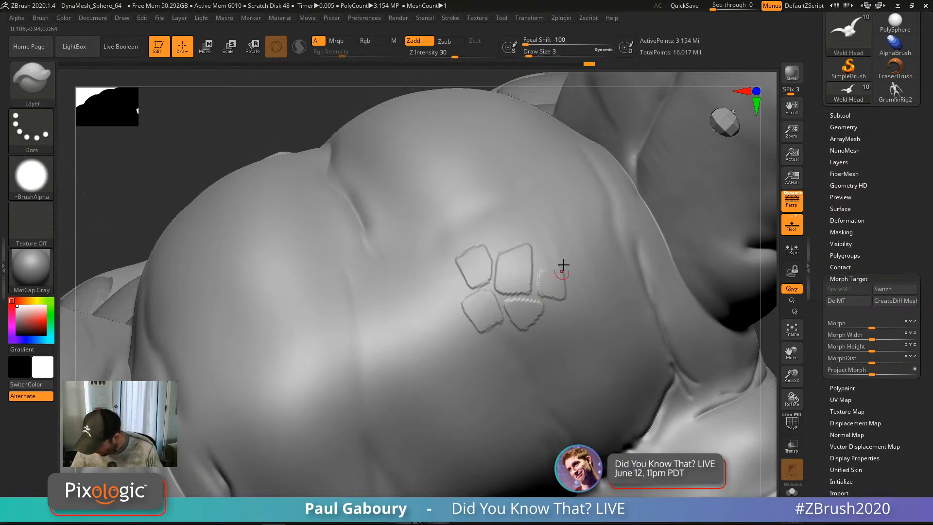
pyautogui.moveTo(562, 266)
pyautogui.mouseDown(button='right')
pyautogui.moveTo(579, 273)
pyautogui.moveTo(544, 334)
pyautogui.moveTo(517, 320)
pyautogui.mouseUp(button='right')
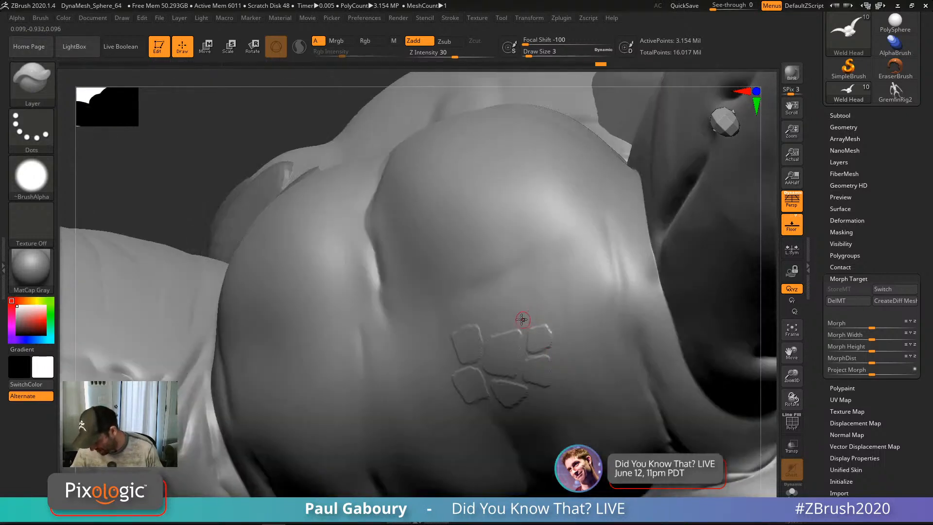
pyautogui.moveTo(517, 319); pyautogui.dragTo(513, 316)
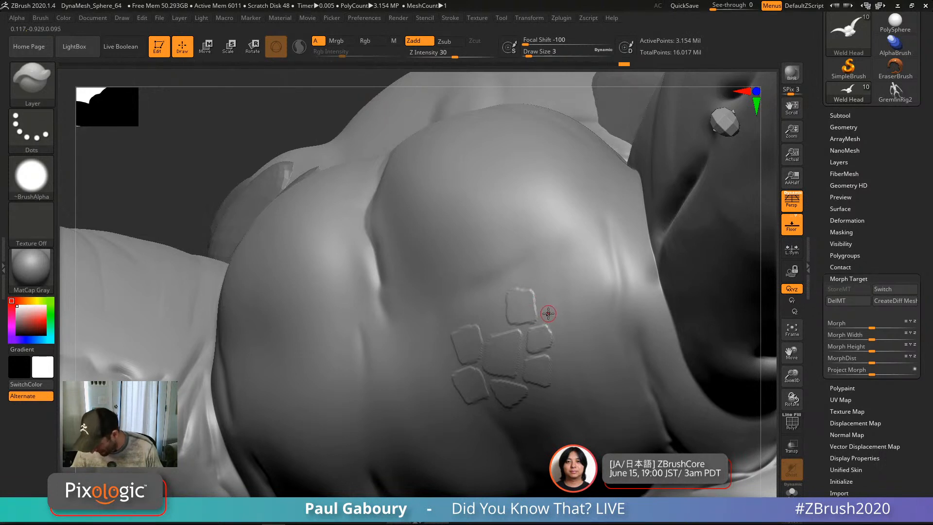
pyautogui.moveTo(547, 303); pyautogui.dragTo(548, 316)
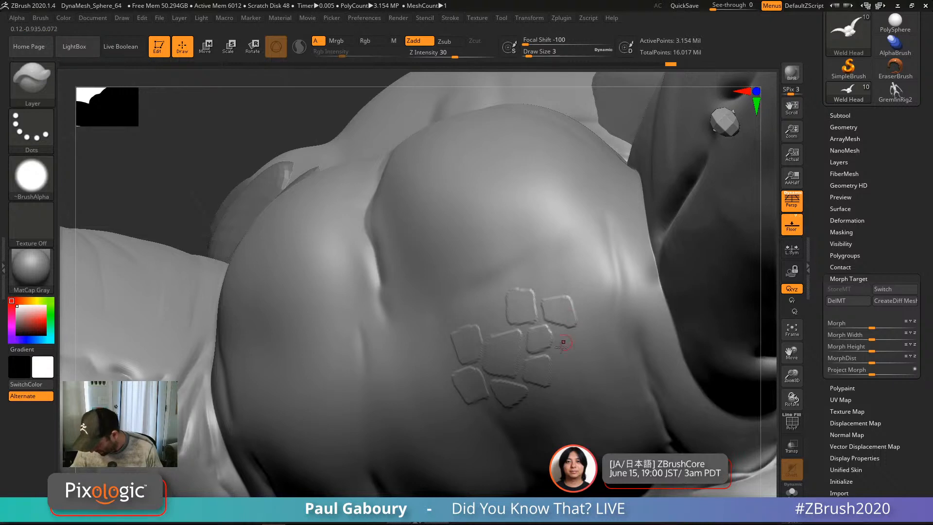
pyautogui.moveTo(562, 343); pyautogui.dragTo(559, 329, button='right')
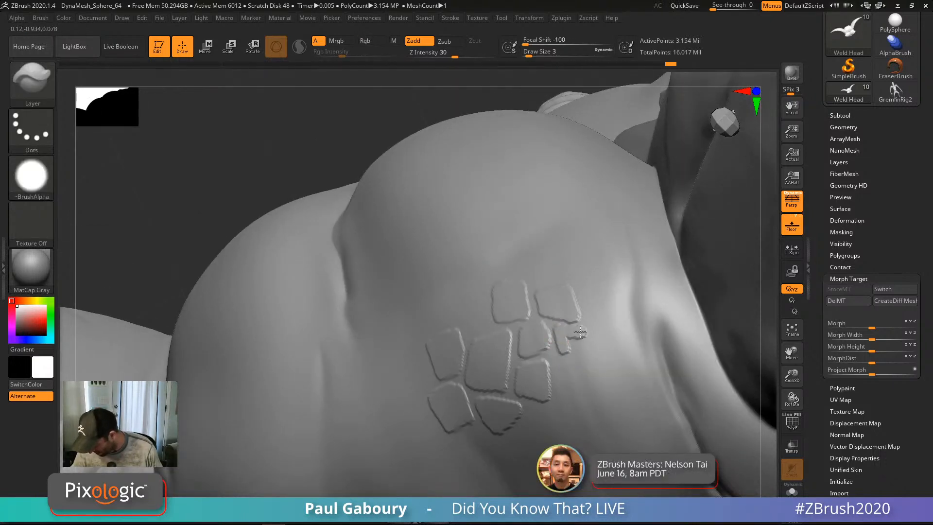
pyautogui.moveTo(581, 332)
pyautogui.mouseDown()
pyautogui.moveTo(572, 347)
pyautogui.moveTo(579, 344)
pyautogui.mouseUp()
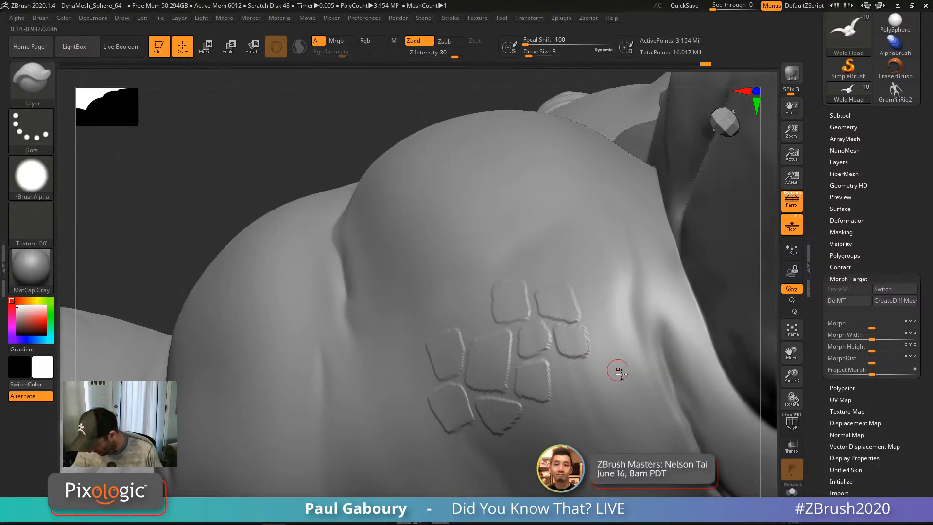
pyautogui.keyDown('alt'); pyautogui.moveTo(618, 370); pyautogui.dragTo(573, 364, button='right'); pyautogui.keyUp('alt')
pyautogui.keyDown('ctrl'); pyautogui.moveTo(433, 270); pyautogui.dragTo(452, 279, button='right'); pyautogui.keyUp('ctrl')
pyautogui.moveTo(453, 278)
pyautogui.mouseDown()
pyautogui.moveTo(454, 288)
pyautogui.moveTo(468, 275)
pyautogui.moveTo(461, 285)
pyautogui.mouseUp()
pyautogui.moveTo(451, 245); pyautogui.dragTo(462, 233)
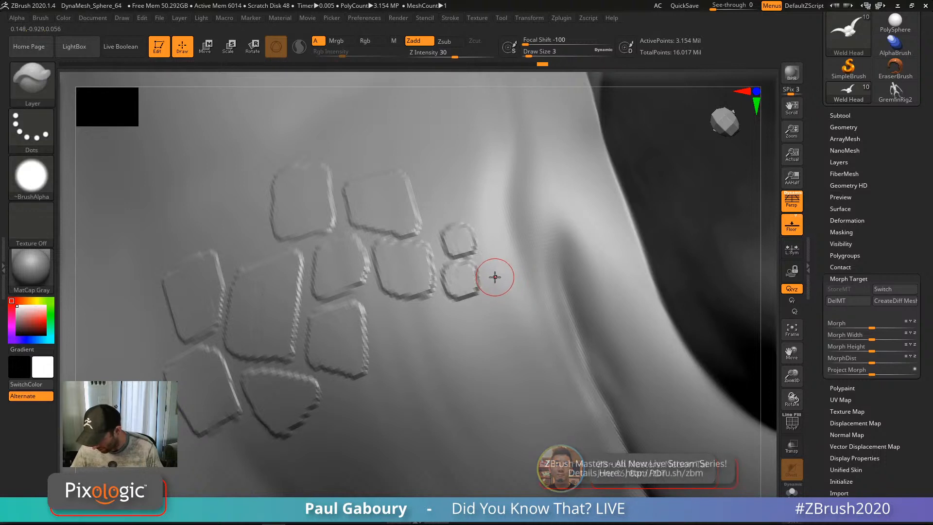
# Step: Stamp progressively smaller square scales trailing right, dropping Draw Size to 2 then 1
pyautogui.moveTo(496, 278)
pyautogui.mouseDown()
pyautogui.moveTo(504, 270)
pyautogui.moveTo(501, 280)
pyautogui.mouseUp()
pyautogui.moveTo(495, 241); pyautogui.dragTo(495, 242)
pyautogui.moveTo(532, 279); pyautogui.dragTo(549, 307)
pyautogui.moveTo(556, 327); pyautogui.dragTo(560, 332)
pyautogui.press('s')
pyautogui.moveTo(530, 247)
pyautogui.mouseDown()
pyautogui.moveTo(533, 226)
pyautogui.moveTo(580, 232)
pyautogui.moveTo(579, 267)
pyautogui.moveTo(607, 273)
pyautogui.moveTo(601, 246)
pyautogui.moveTo(552, 258)
pyautogui.mouseUp()
pyautogui.press('s')
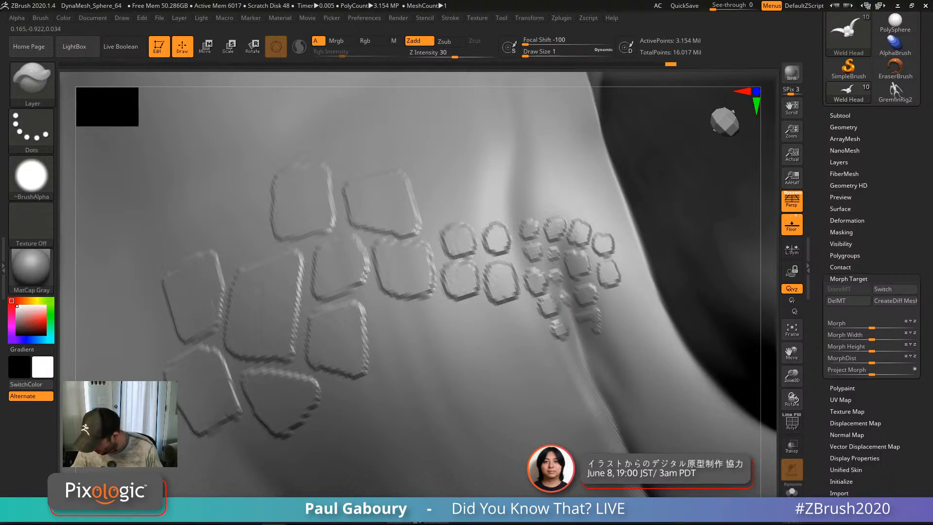
# Step: At Draw Size 2, enlarge and fill out the elongated scale at the cluster's lower right
pyautogui.press('s')
pyautogui.moveTo(592, 330); pyautogui.dragTo(590, 334)
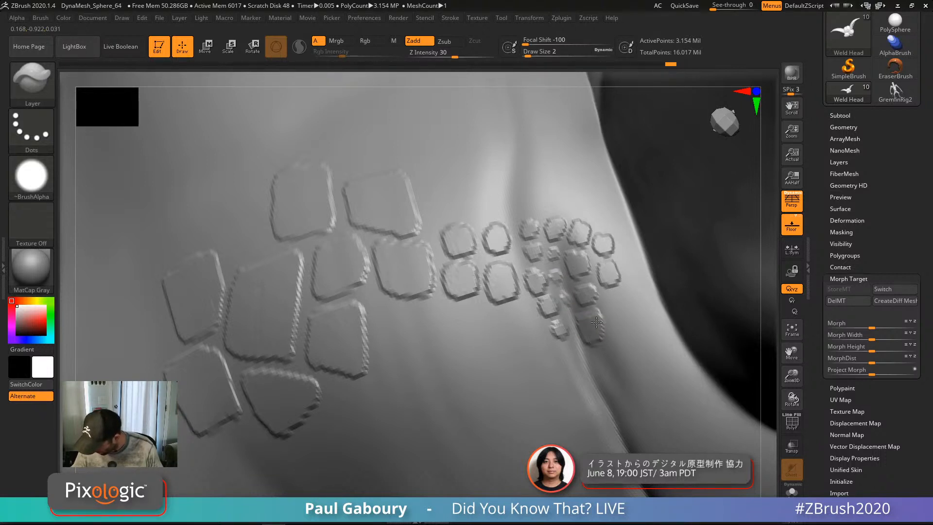
pyautogui.moveTo(604, 349); pyautogui.dragTo(608, 329, button='right')
pyautogui.moveTo(603, 331); pyautogui.dragTo(607, 345)
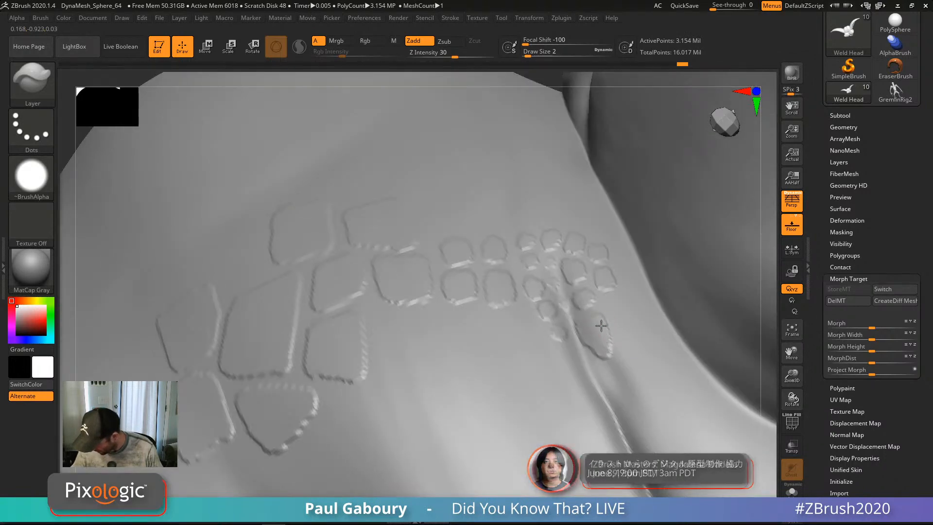
pyautogui.moveTo(601, 325)
pyautogui.mouseDown(button='right')
pyautogui.moveTo(389, 322)
pyautogui.moveTo(540, 331)
pyautogui.mouseUp(button='right')
pyautogui.moveTo(629, 360); pyautogui.dragTo(597, 344, button='right')
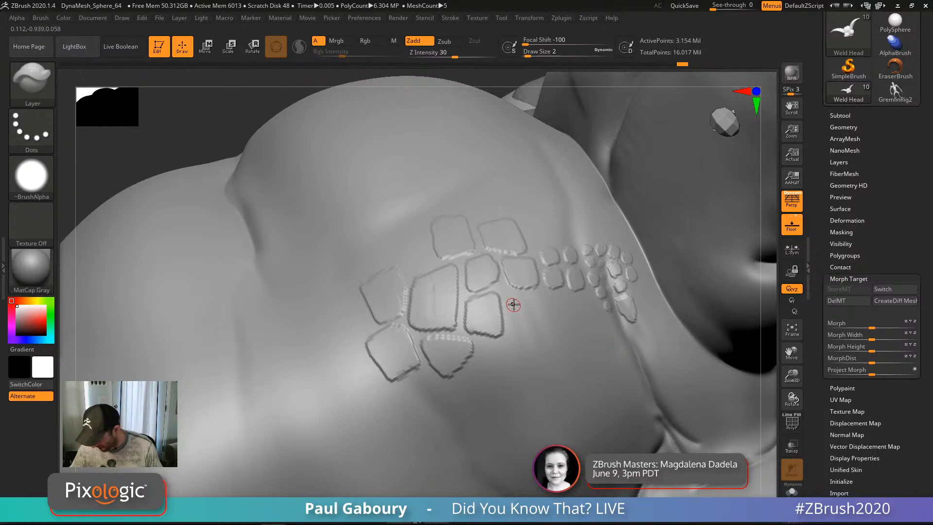
# Step: Sculpt a tall rectangular scale at the lower edge, undo the stray groove, and zoom out
pyautogui.moveTo(514, 304)
pyautogui.mouseDown()
pyautogui.moveTo(521, 333)
pyautogui.moveTo(535, 317)
pyautogui.moveTo(500, 348)
pyautogui.moveTo(516, 342)
pyautogui.moveTo(542, 363)
pyautogui.moveTo(534, 382)
pyautogui.mouseUp()
pyautogui.moveTo(516, 344)
pyautogui.mouseDown()
pyautogui.moveTo(504, 350)
pyautogui.moveTo(518, 388)
pyautogui.moveTo(509, 364)
pyautogui.mouseUp()
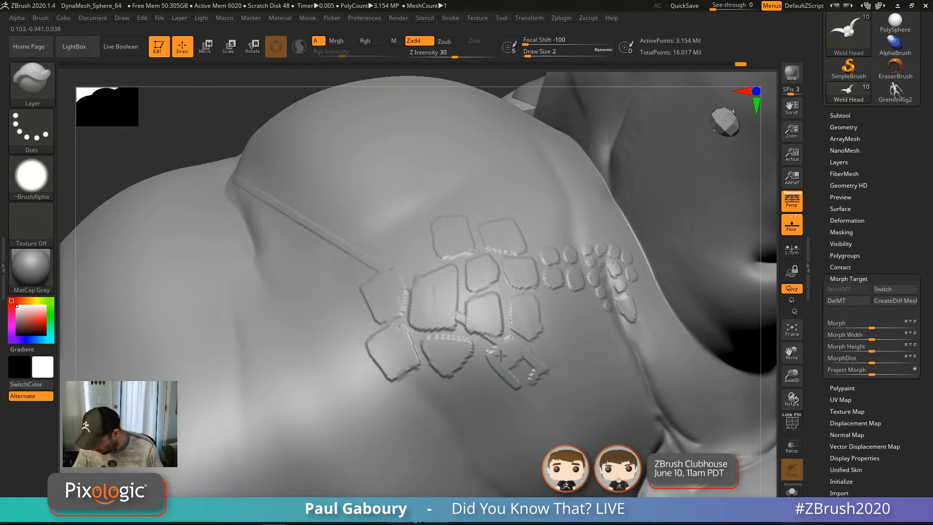
pyautogui.hotkey('ctrl', 'z')
pyautogui.hotkey('ctrl', 'z')
pyautogui.hotkey('ctrl', 'z')
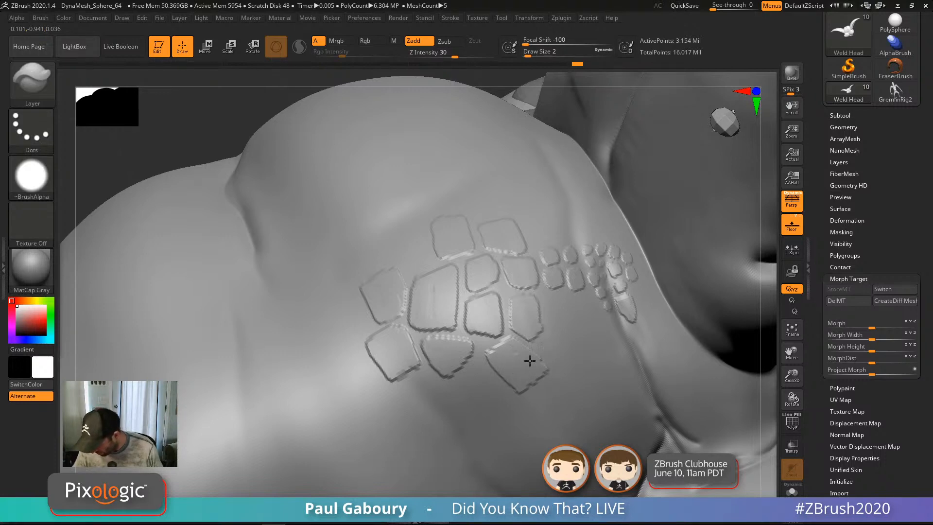
pyautogui.keyDown('ctrl'); pyautogui.moveTo(525, 392); pyautogui.dragTo(537, 361, button='right'); pyautogui.keyUp('ctrl')
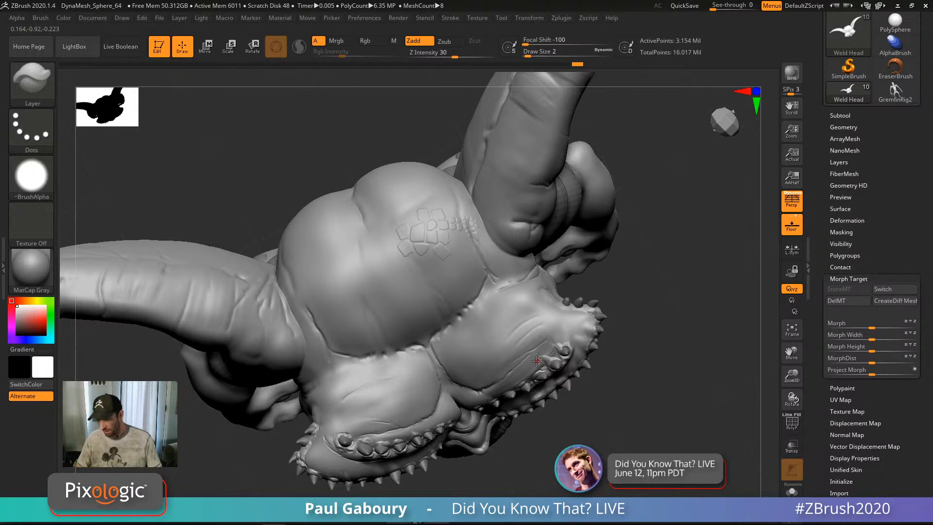
# Step: Toggle Morph Target Switch repeatedly to compare the head with and without scales
pyautogui.click(885, 290)
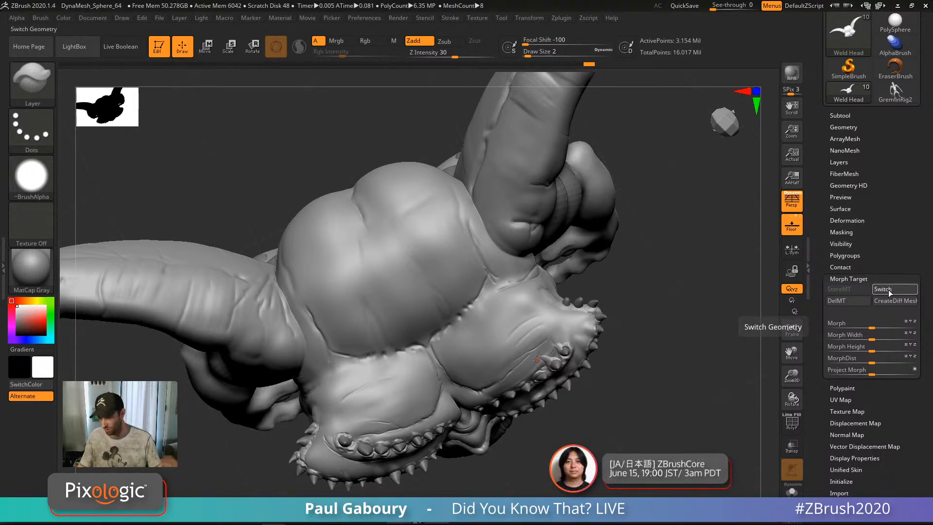
pyautogui.click(889, 289)
pyautogui.click(890, 293)
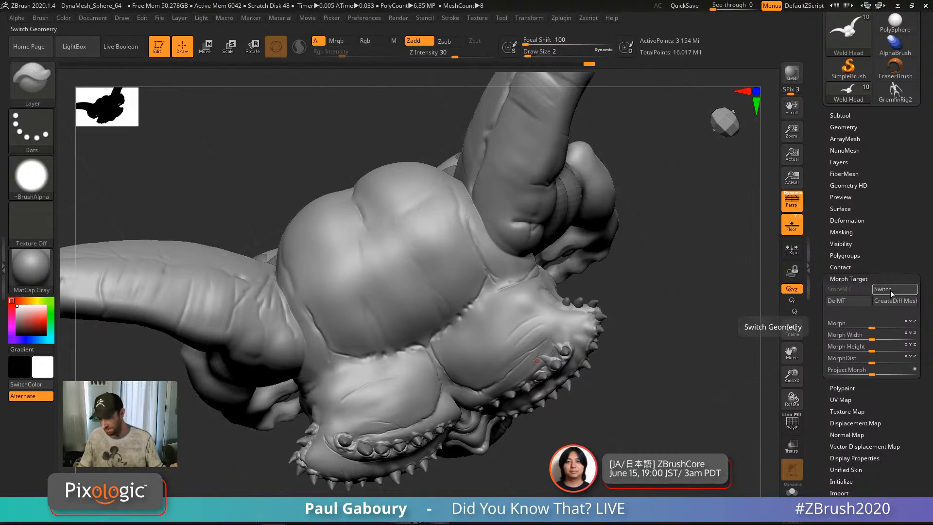
pyautogui.click(892, 292)
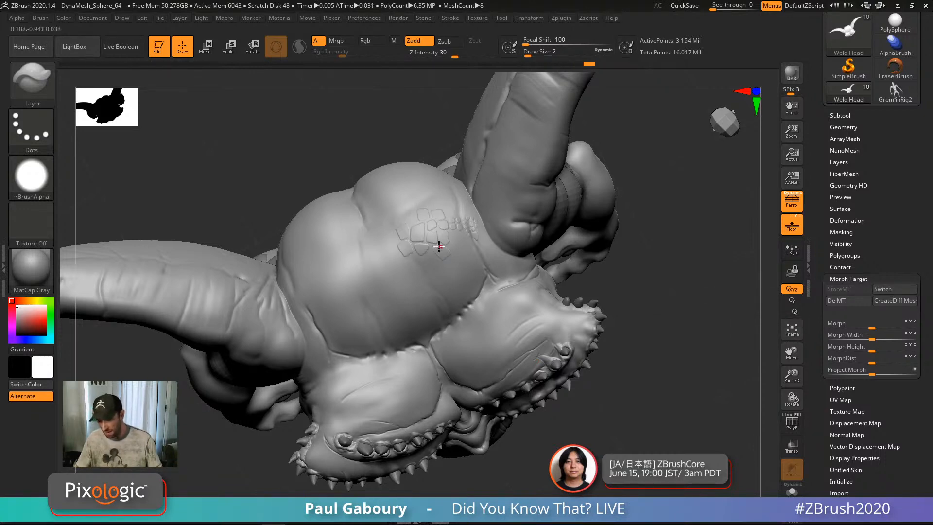
# Step: At Draw Size 7, replace an overlapping stroke with a larger scale and lobe below the cluster
pyautogui.keyDown('ctrl'); pyautogui.moveTo(439, 246); pyautogui.dragTo(479, 430, button='right'); pyautogui.keyUp('ctrl')
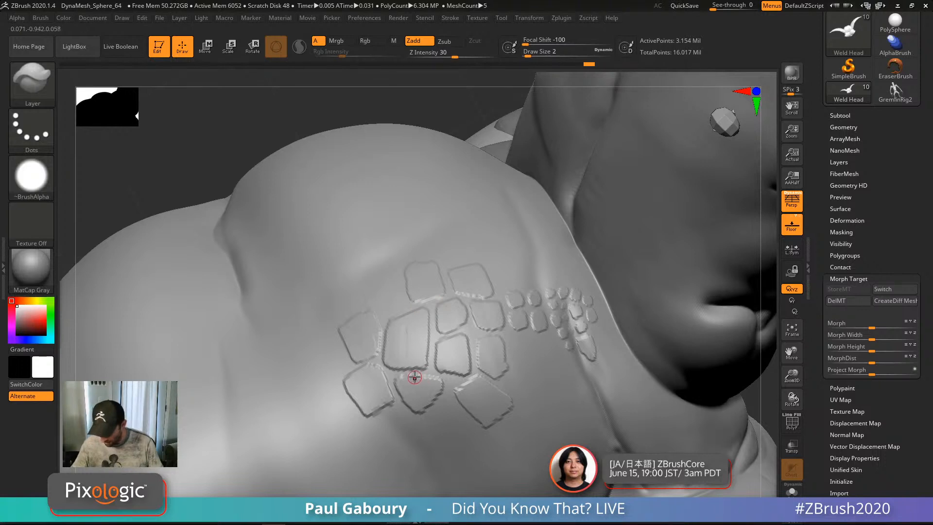
pyautogui.press('s')
pyautogui.moveTo(413, 377); pyautogui.dragTo(400, 366)
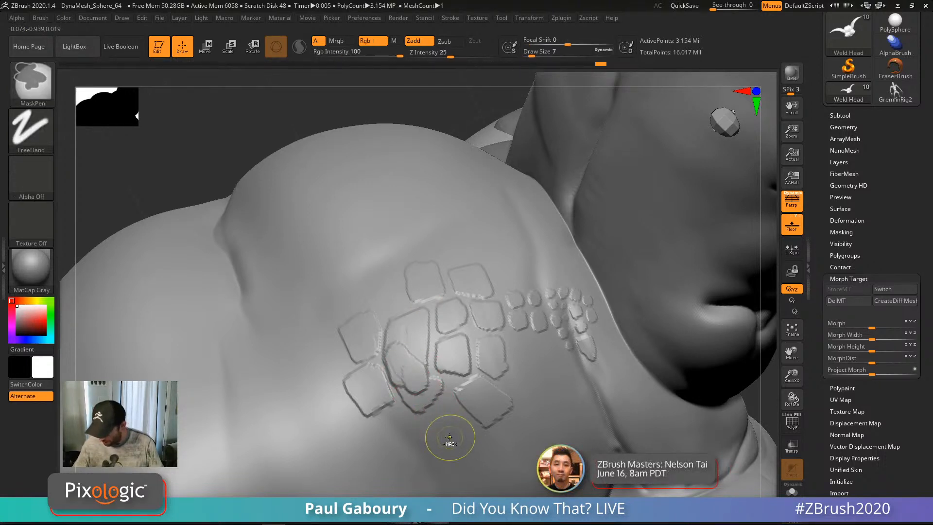
pyautogui.hotkey('ctrl', 'z')
pyautogui.moveTo(437, 428)
pyautogui.mouseDown()
pyautogui.moveTo(446, 424)
pyautogui.moveTo(461, 441)
pyautogui.mouseUp()
pyautogui.keyDown('alt'); pyautogui.moveTo(442, 441); pyautogui.dragTo(453, 266, button='right'); pyautogui.keyUp('alt')
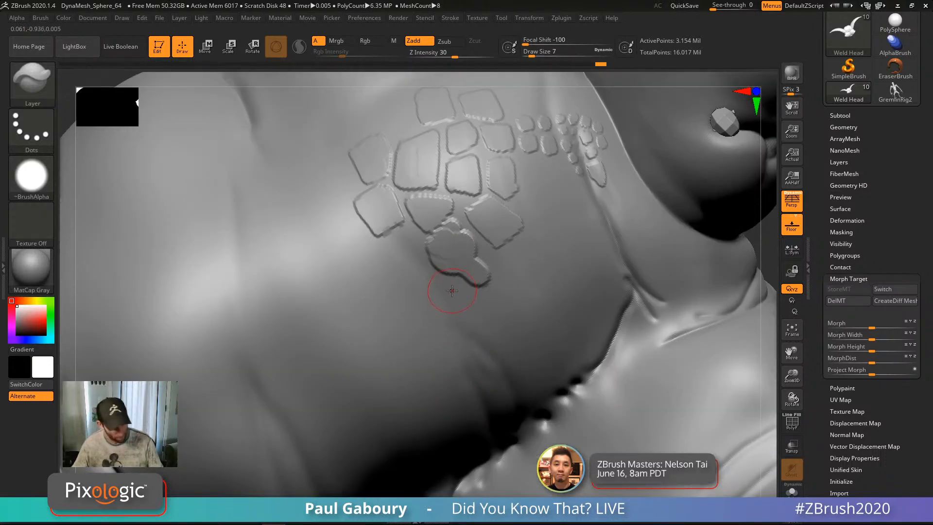
# Step: Switch to the Morph brush and erase the extra lobe, then reduce Draw Size to 4
pyautogui.press('b')
pyautogui.press('m')
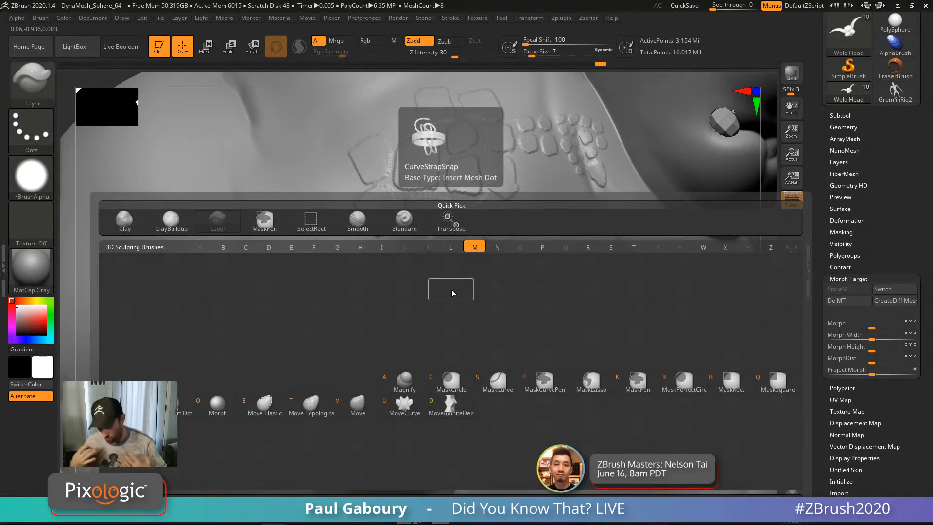
pyautogui.press('o')
pyautogui.moveTo(475, 287)
pyautogui.mouseDown()
pyautogui.moveTo(458, 271)
pyautogui.moveTo(460, 246)
pyautogui.moveTo(450, 259)
pyautogui.mouseUp()
pyautogui.press('s')
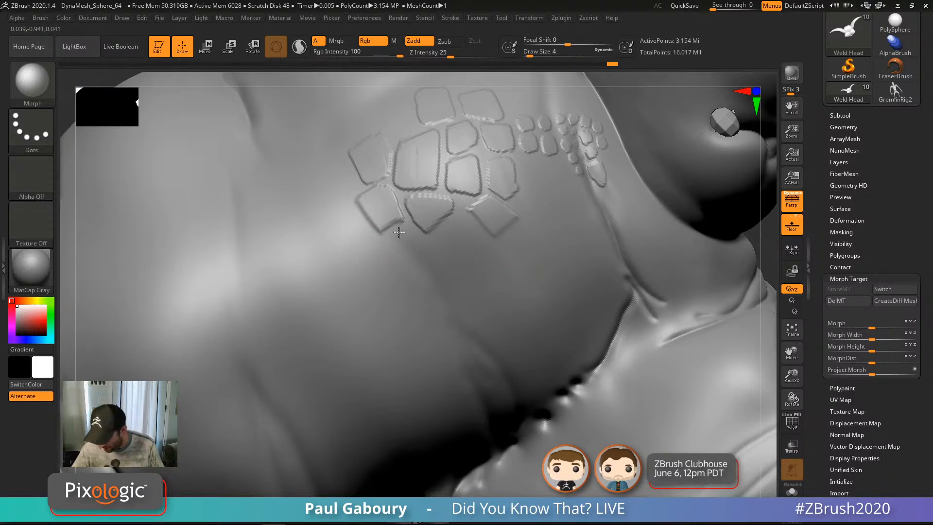
pyautogui.moveTo(402, 254)
pyautogui.keyDown('ctrl'); pyautogui.mouseDown(button='right')
pyautogui.moveTo(494, 325)
pyautogui.moveTo(459, 327)
pyautogui.mouseUp(button='right'); pyautogui.keyUp('ctrl')
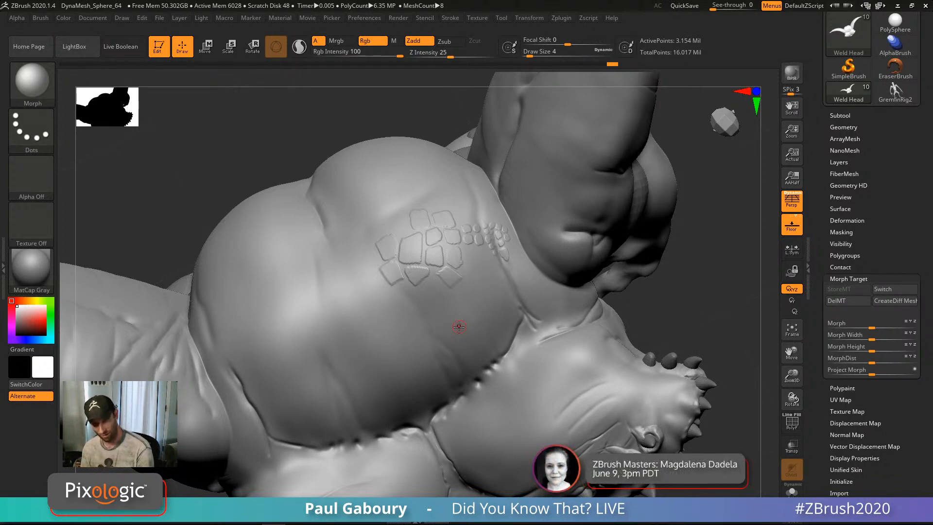
pyautogui.keyDown('ctrl'); pyautogui.moveTo(537, 287); pyautogui.dragTo(525, 265, button='right'); pyautogui.keyUp('ctrl')
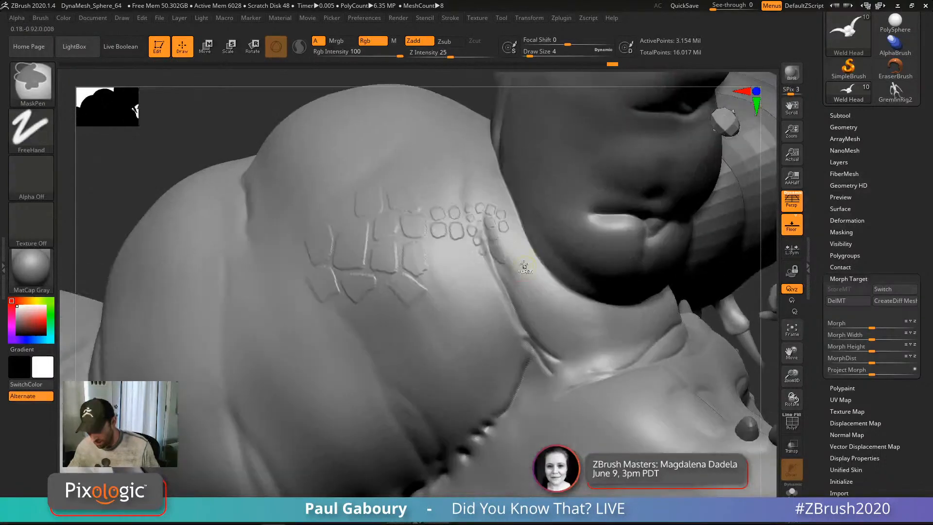
# Step: Fade scale edges back at Draw Size 8 then 3, and delete the morph target
pyautogui.press('s')
pyautogui.moveTo(517, 271); pyautogui.dragTo(509, 247)
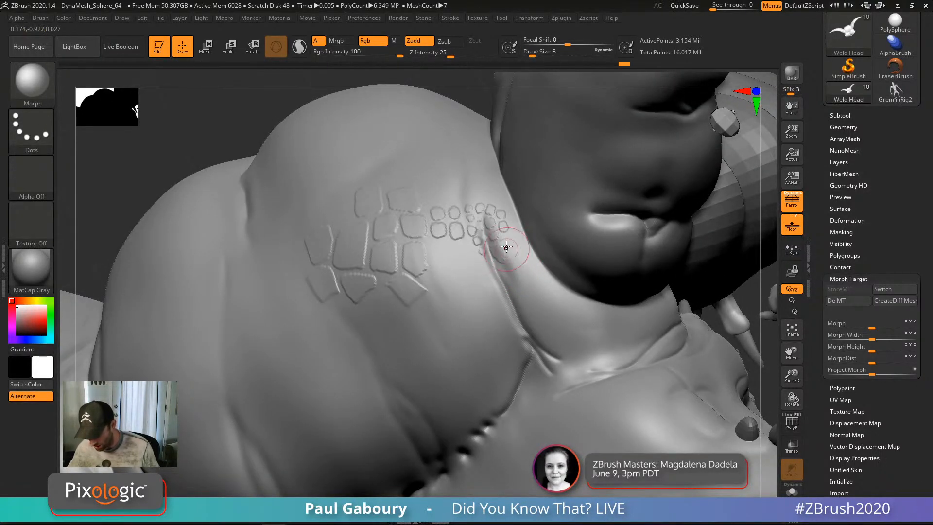
pyautogui.keyDown('ctrl'); pyautogui.moveTo(512, 251); pyautogui.dragTo(540, 292, button='right'); pyautogui.keyUp('ctrl')
pyautogui.moveTo(515, 208); pyautogui.dragTo(508, 214)
pyautogui.press('s')
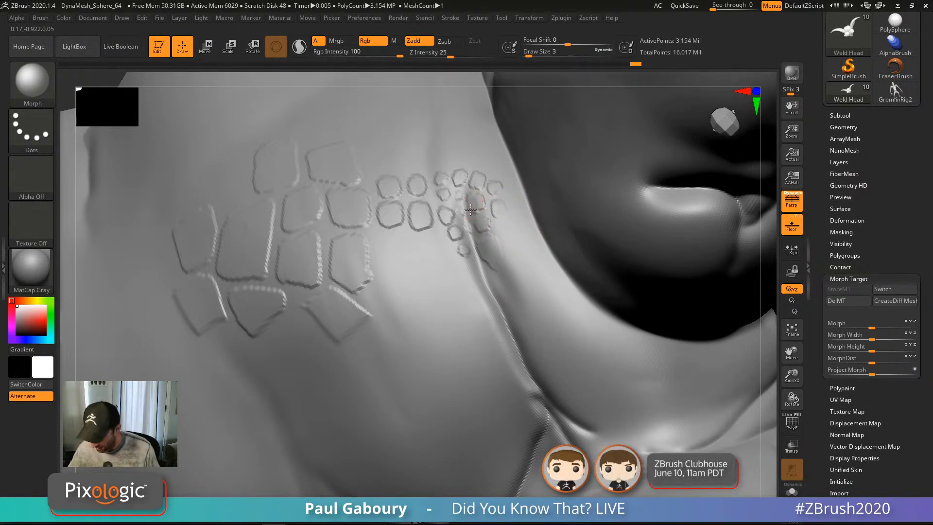
pyautogui.moveTo(471, 215); pyautogui.dragTo(475, 267)
pyautogui.keyDown('ctrl'); pyautogui.moveTo(452, 341); pyautogui.dragTo(454, 319, button='right'); pyautogui.keyUp('ctrl')
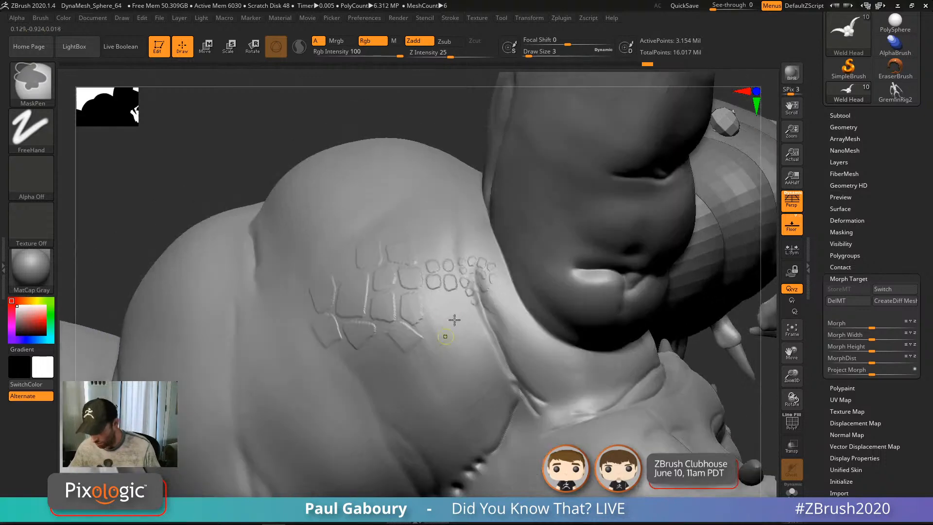
pyautogui.moveTo(430, 305); pyautogui.dragTo(418, 321)
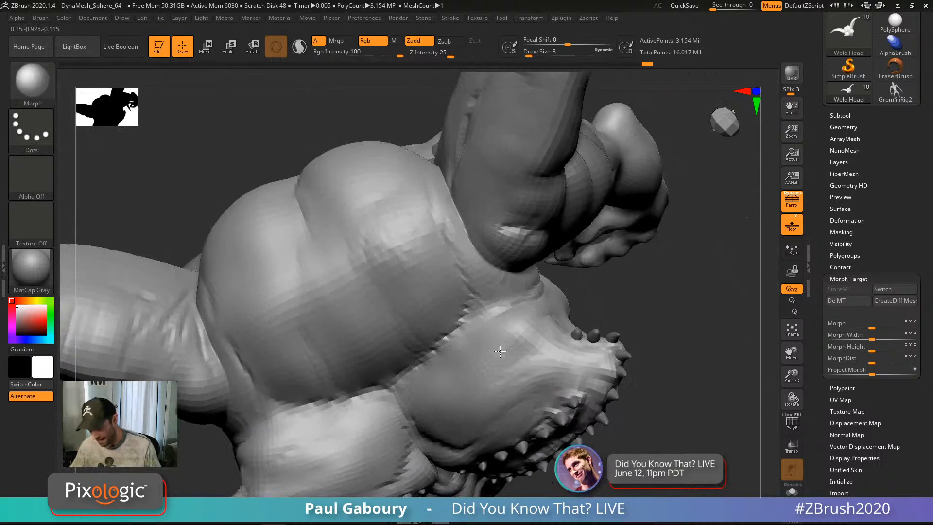
pyautogui.moveTo(500, 351); pyautogui.dragTo(500, 352, button='right')
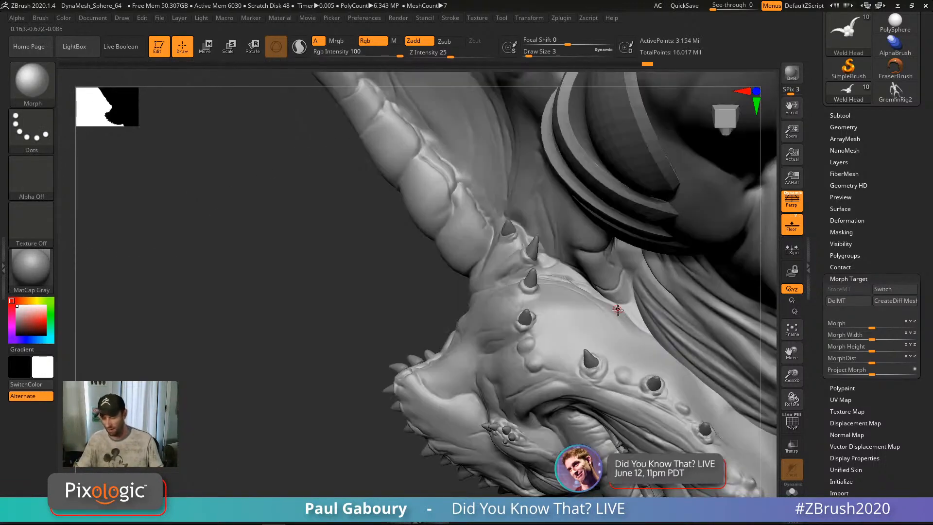
pyautogui.moveTo(615, 296)
pyautogui.mouseDown(button='right')
pyautogui.moveTo(569, 318)
pyautogui.moveTo(516, 305)
pyautogui.mouseUp(button='right')
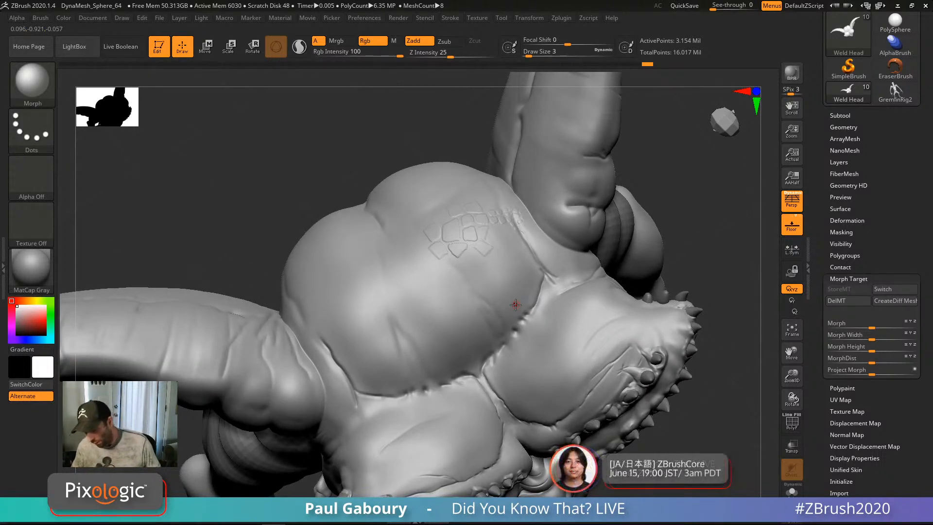
pyautogui.click(847, 301)
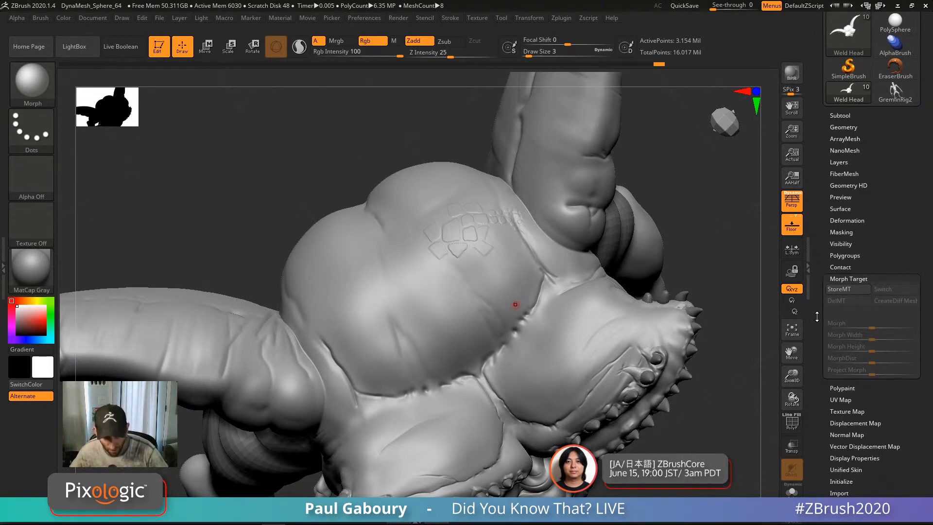
# Step: Store a morph target, go to the highest subdivision level, and create Untitled Layer 1
pyautogui.click(846, 290)
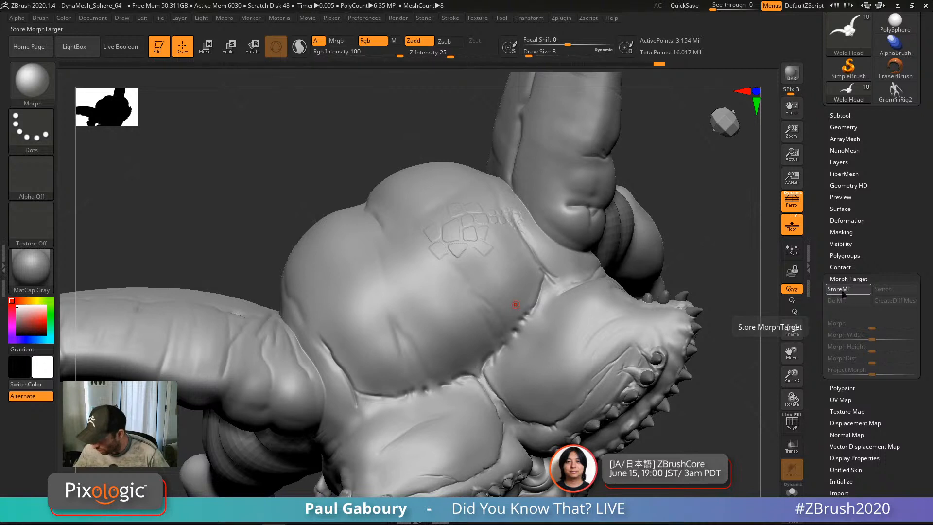
pyautogui.click(839, 161)
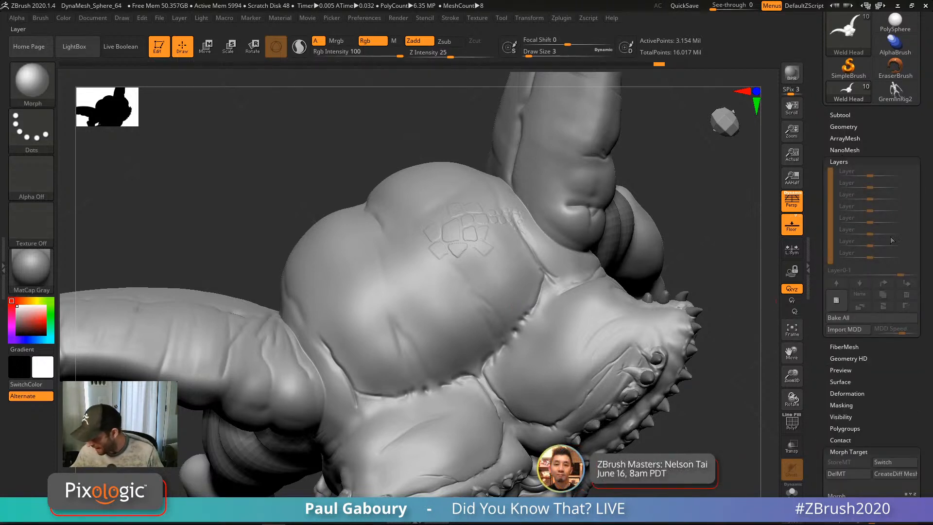
pyautogui.click(832, 302)
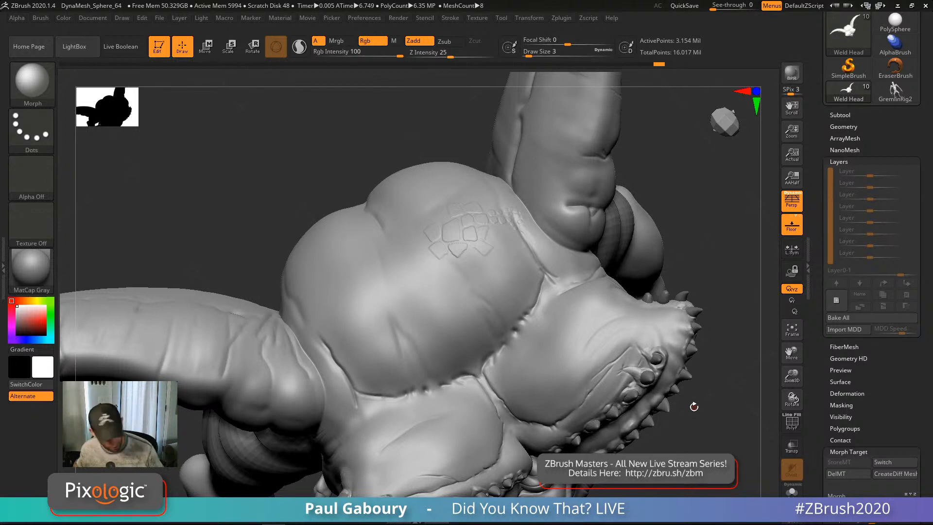
pyautogui.hotkey('ctrl', 'd')
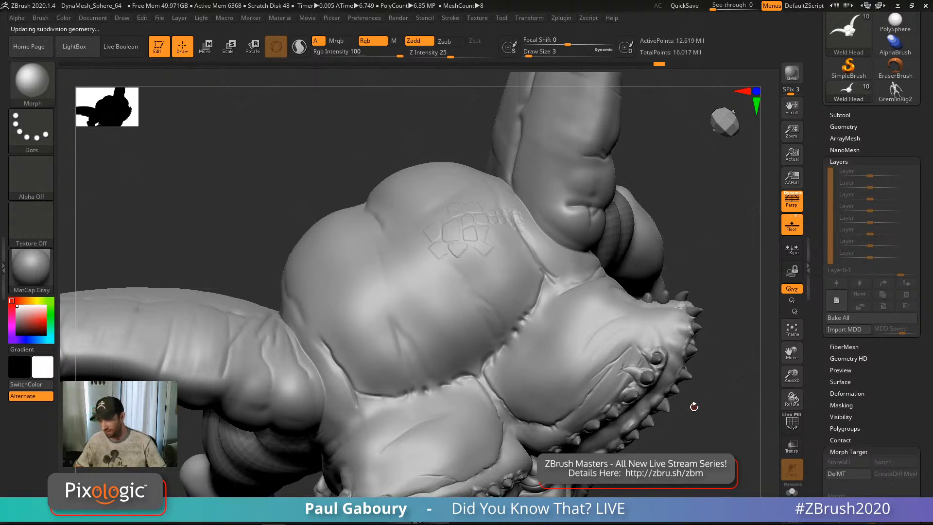
pyautogui.click(837, 301)
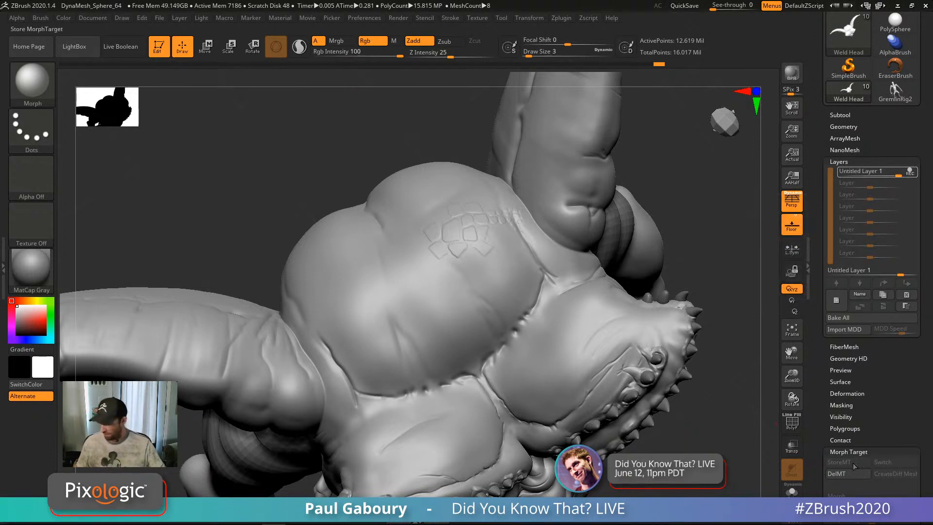
# Step: Drop the head one subdivision level and set Draw Size to 7
pyautogui.scroll(-2, 888, 383)
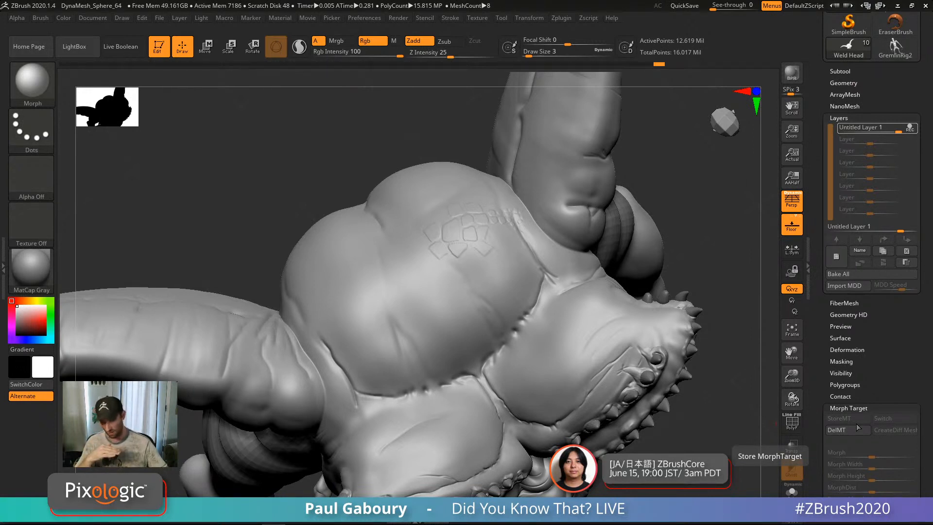
pyautogui.hotkey('shift', 'd')
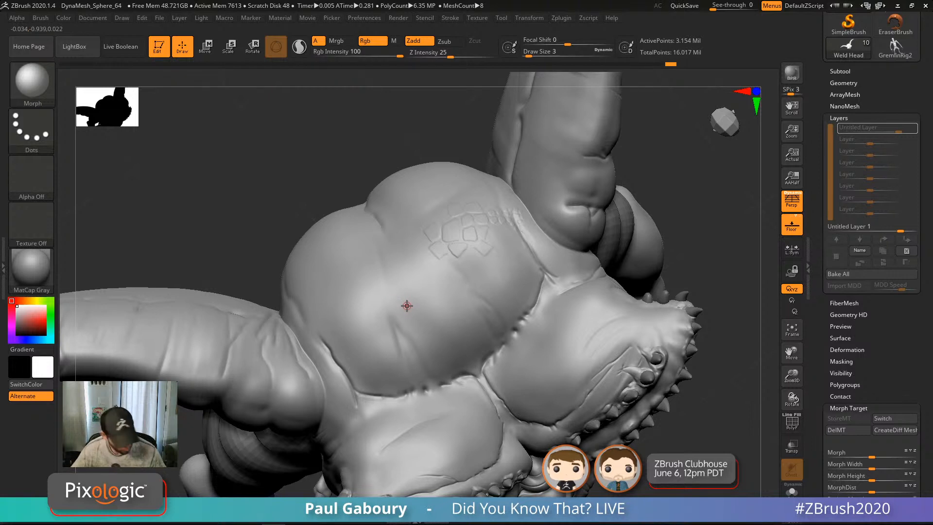
pyautogui.press('s')
pyautogui.moveTo(409, 310); pyautogui.dragTo(411, 311)
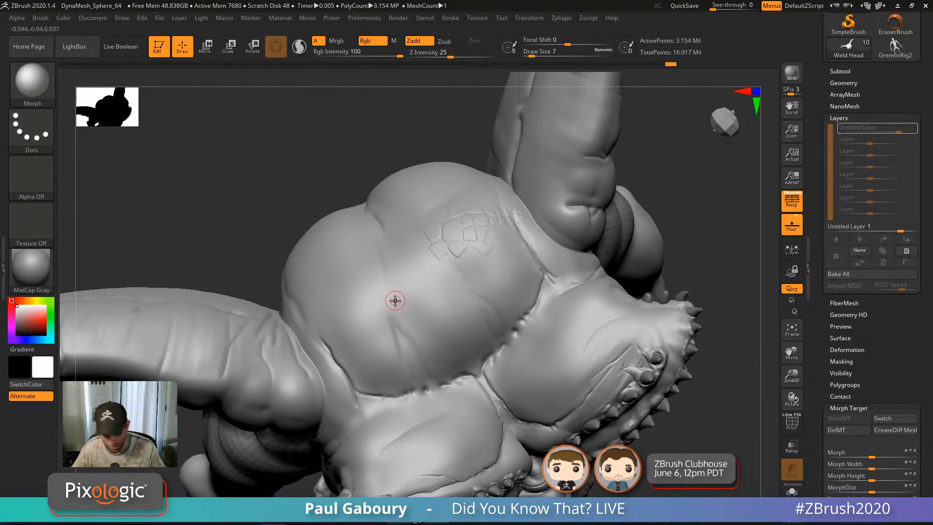
# Step: Switch to the Layer brush and raise a large rounded plate across the brow
pyautogui.press('b')
pyautogui.press('l')
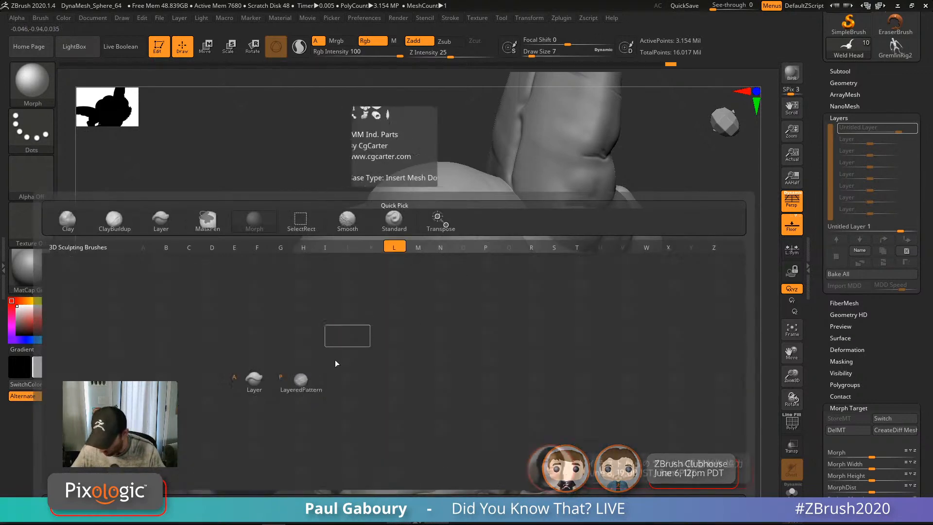
pyautogui.press('y')
pyautogui.moveTo(408, 274)
pyautogui.mouseDown()
pyautogui.moveTo(404, 288)
pyautogui.moveTo(382, 273)
pyautogui.moveTo(381, 287)
pyautogui.moveTo(367, 277)
pyautogui.moveTo(371, 298)
pyautogui.moveTo(385, 293)
pyautogui.moveTo(404, 314)
pyautogui.moveTo(393, 320)
pyautogui.moveTo(358, 313)
pyautogui.moveTo(365, 325)
pyautogui.moveTo(358, 292)
pyautogui.moveTo(343, 294)
pyautogui.moveTo(359, 272)
pyautogui.moveTo(352, 305)
pyautogui.moveTo(340, 298)
pyautogui.moveTo(372, 267)
pyautogui.moveTo(364, 262)
pyautogui.mouseUp()
# Step: Zoom in on the plated brow and lower the Draw Size to 4
pyautogui.moveTo(384, 269)
pyautogui.mouseDown(button='right')
pyautogui.moveTo(380, 292)
pyautogui.moveTo(378, 277)
pyautogui.moveTo(385, 288)
pyautogui.mouseUp(button='right')
pyautogui.press('s')
pyautogui.moveTo(386, 292)
pyautogui.mouseDown()
pyautogui.moveTo(372, 325)
pyautogui.moveTo(348, 298)
pyautogui.moveTo(356, 292)
pyautogui.mouseUp()
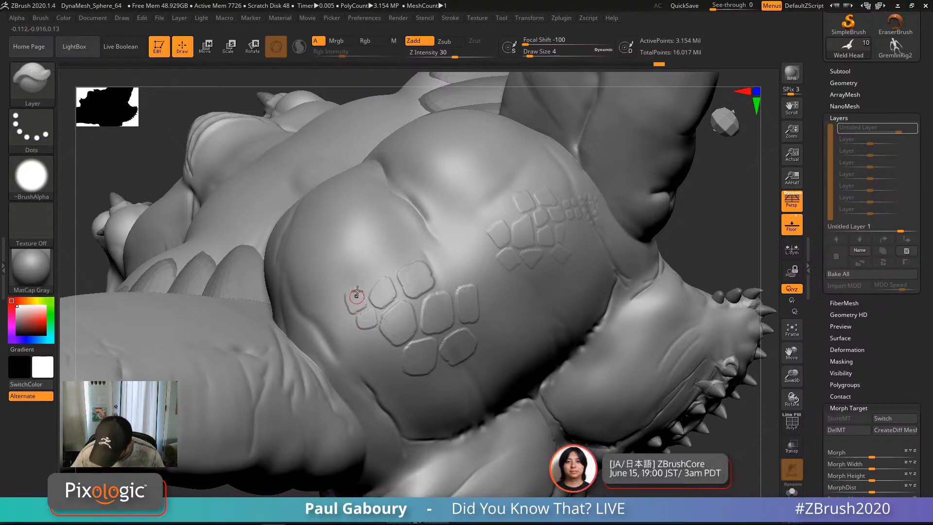
# Step: Add several small raised plates beside and below the brow cluster
pyautogui.moveTo(395, 392); pyautogui.dragTo(382, 365, button='right')
pyautogui.moveTo(372, 337)
pyautogui.mouseDown()
pyautogui.moveTo(368, 347)
pyautogui.moveTo(358, 340)
pyautogui.moveTo(367, 331)
pyautogui.mouseUp()
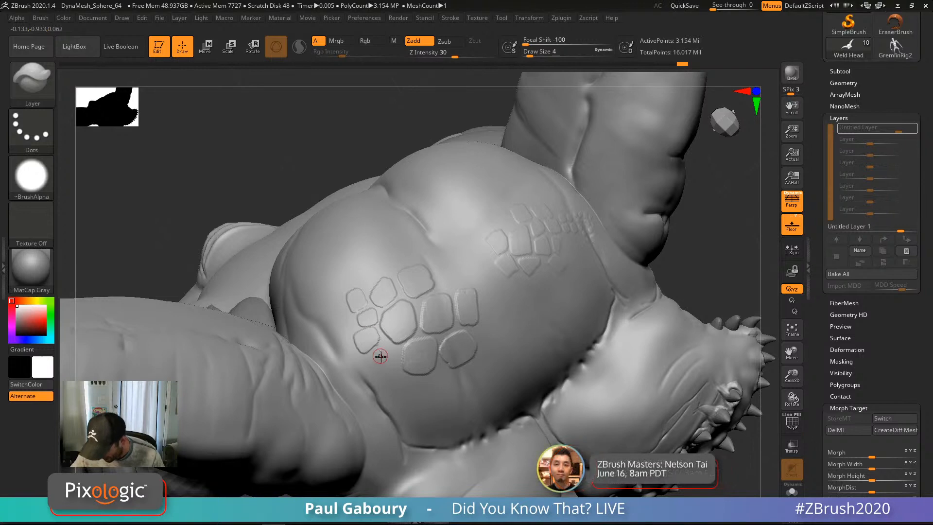
pyautogui.moveTo(384, 346); pyautogui.dragTo(384, 359)
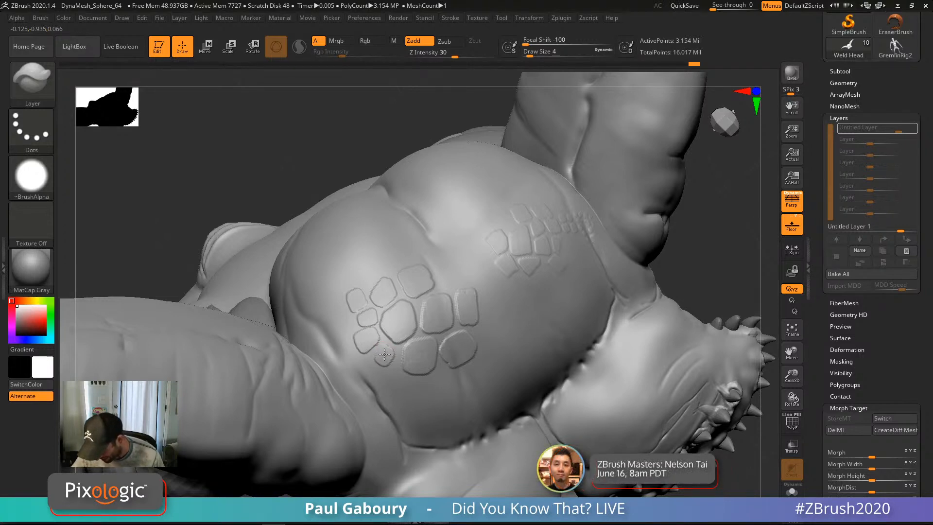
pyautogui.moveTo(395, 405); pyautogui.dragTo(390, 377, button='right')
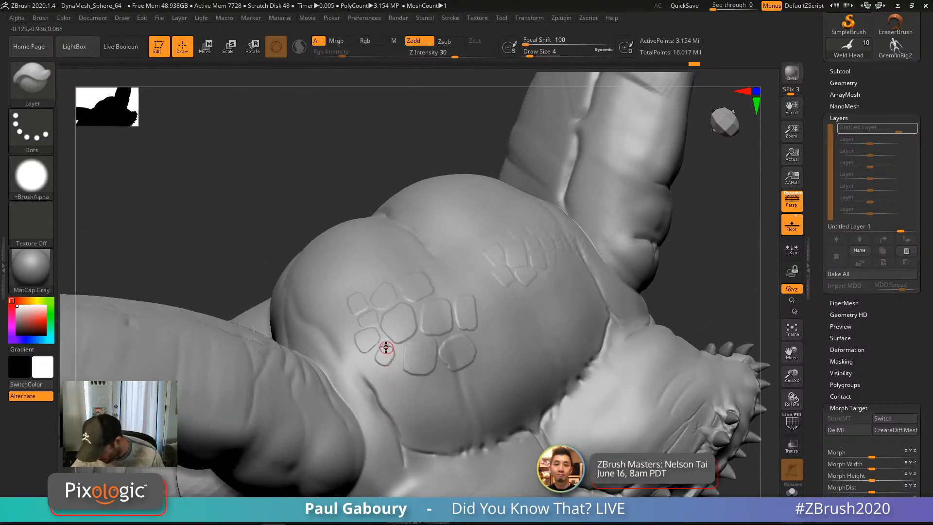
pyautogui.moveTo(384, 371); pyautogui.dragTo(398, 381)
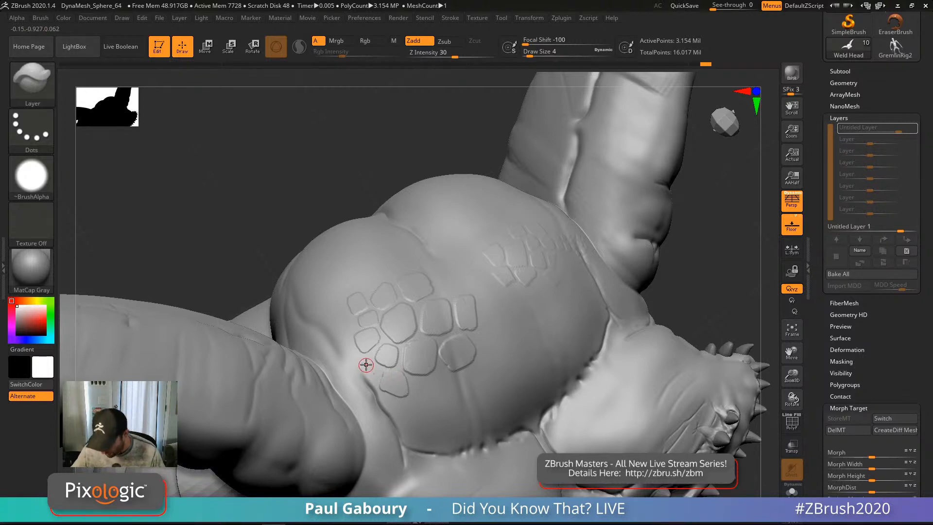
pyautogui.moveTo(363, 365)
pyautogui.mouseDown()
pyautogui.moveTo(370, 373)
pyautogui.moveTo(350, 359)
pyautogui.mouseUp()
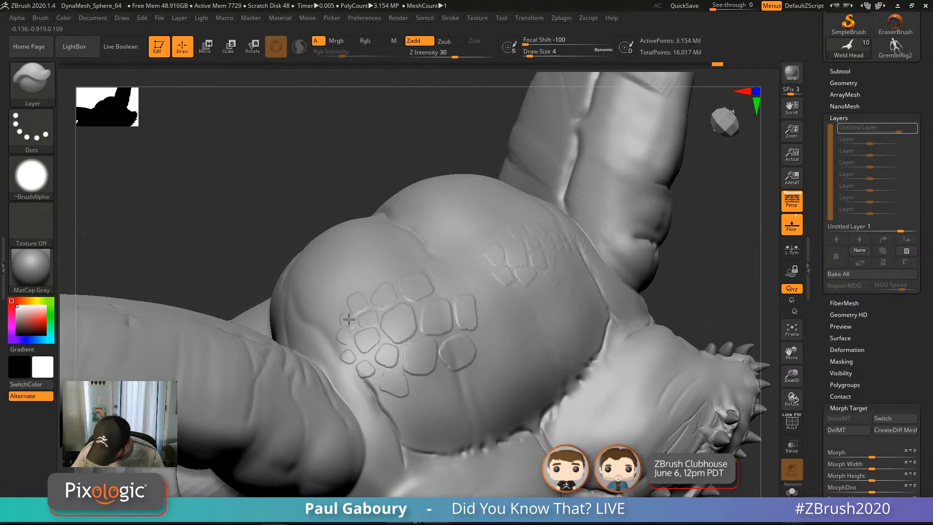
pyautogui.moveTo(343, 321); pyautogui.dragTo(344, 316)
# Step: Add small round scales along the cluster's left edge from lower angles
pyautogui.moveTo(333, 301); pyautogui.dragTo(339, 312, button='right')
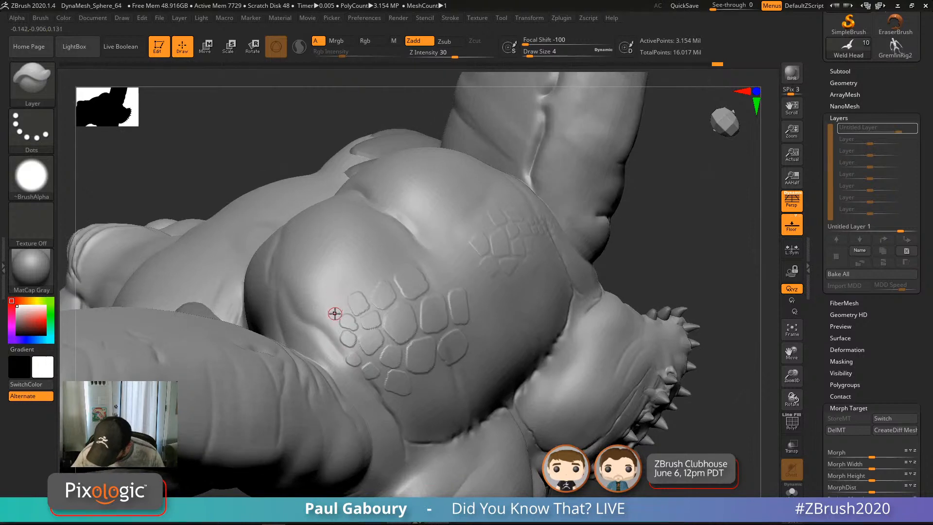
pyautogui.moveTo(343, 309)
pyautogui.mouseDown()
pyautogui.moveTo(334, 310)
pyautogui.moveTo(341, 307)
pyautogui.mouseUp()
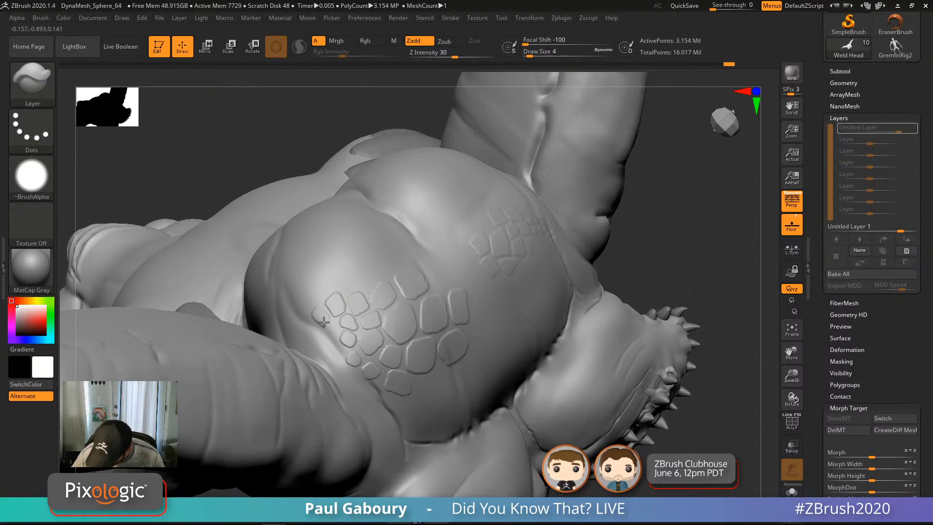
pyautogui.moveTo(321, 311); pyautogui.dragTo(333, 329, button='right')
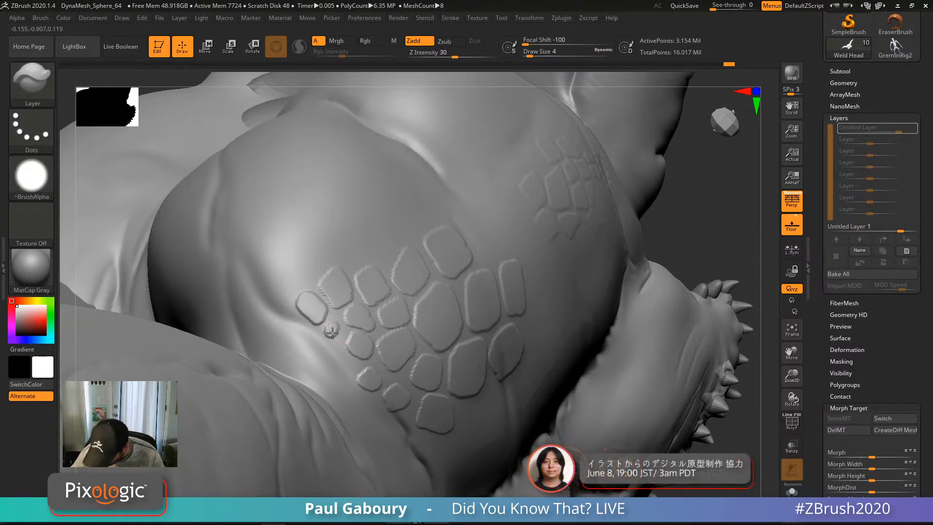
pyautogui.moveTo(281, 303); pyautogui.dragTo(283, 308)
pyautogui.moveTo(286, 308); pyautogui.dragTo(278, 281, button='right')
pyautogui.moveTo(265, 293); pyautogui.dragTo(266, 291)
# Step: At brush size 3, stamp tiny scales extending the row upward and enlarge the topmost
pyautogui.press('[')
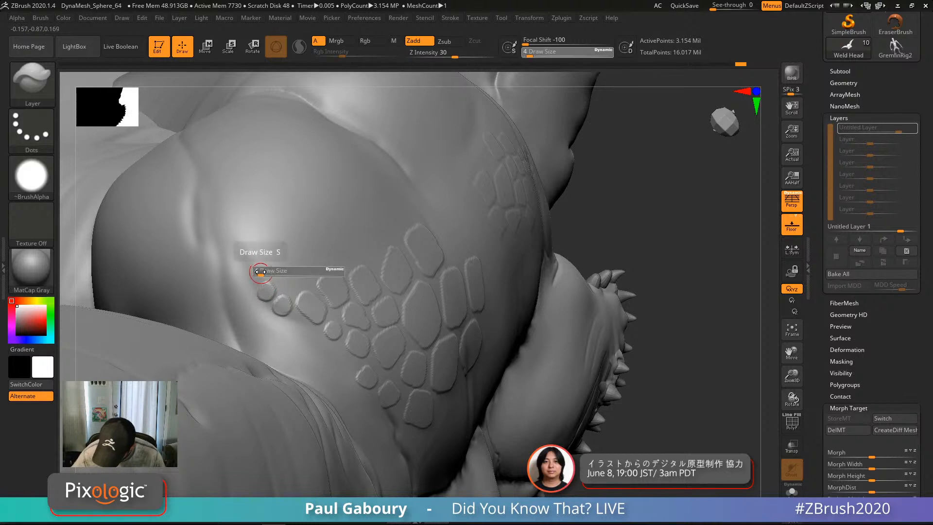
pyautogui.click(256, 273)
pyautogui.click(246, 260)
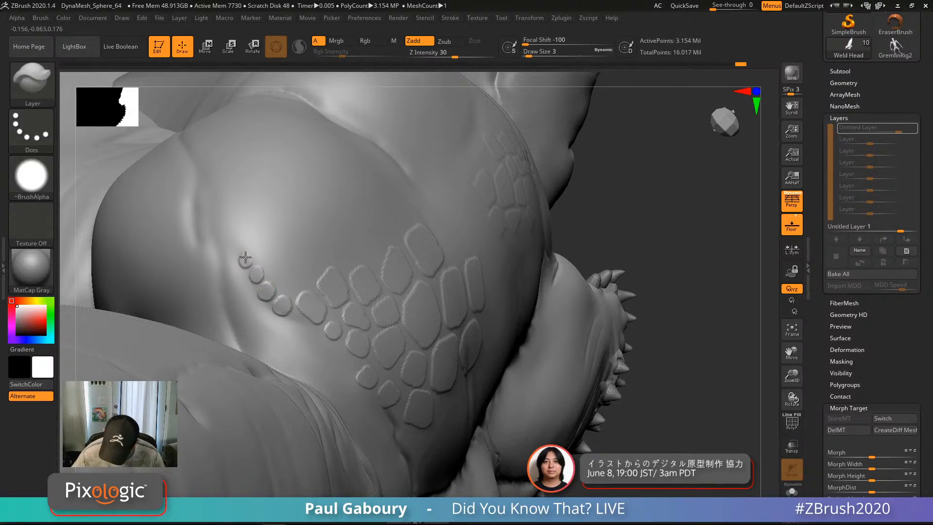
pyautogui.moveTo(243, 258)
pyautogui.mouseDown()
pyautogui.moveTo(295, 273)
pyautogui.moveTo(292, 286)
pyautogui.moveTo(326, 254)
pyautogui.mouseUp()
# Step: Sculpt a few more small scales in the cluster, then view the whole creature
pyautogui.moveTo(336, 245)
pyautogui.mouseDown()
pyautogui.moveTo(315, 251)
pyautogui.moveTo(319, 240)
pyautogui.moveTo(352, 261)
pyautogui.moveTo(357, 250)
pyautogui.moveTo(346, 248)
pyautogui.moveTo(351, 261)
pyautogui.moveTo(351, 247)
pyautogui.moveTo(362, 247)
pyautogui.mouseUp()
pyautogui.moveTo(376, 264); pyautogui.dragTo(369, 262, button='right')
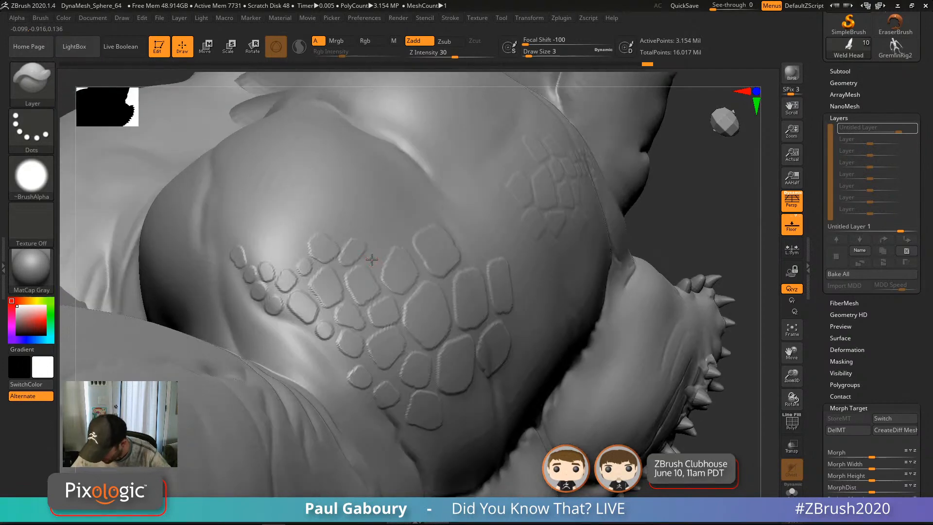
pyautogui.moveTo(382, 241)
pyautogui.mouseDown()
pyautogui.moveTo(372, 246)
pyautogui.moveTo(379, 229)
pyautogui.moveTo(387, 237)
pyautogui.mouseUp()
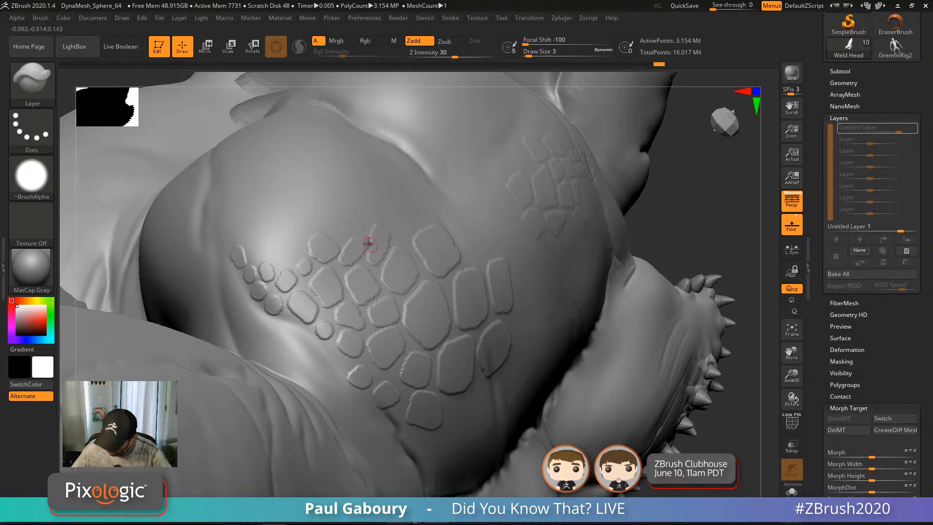
pyautogui.moveTo(332, 224)
pyautogui.mouseDown()
pyautogui.moveTo(341, 236)
pyautogui.moveTo(308, 211)
pyautogui.moveTo(293, 237)
pyautogui.mouseUp()
pyautogui.moveTo(462, 429)
pyautogui.keyDown('ctrl'); pyautogui.mouseDown(button='right')
pyautogui.moveTo(490, 452)
pyautogui.moveTo(469, 355)
pyautogui.moveTo(445, 355)
pyautogui.moveTo(435, 369)
pyautogui.mouseUp(button='right'); pyautogui.keyUp('ctrl')
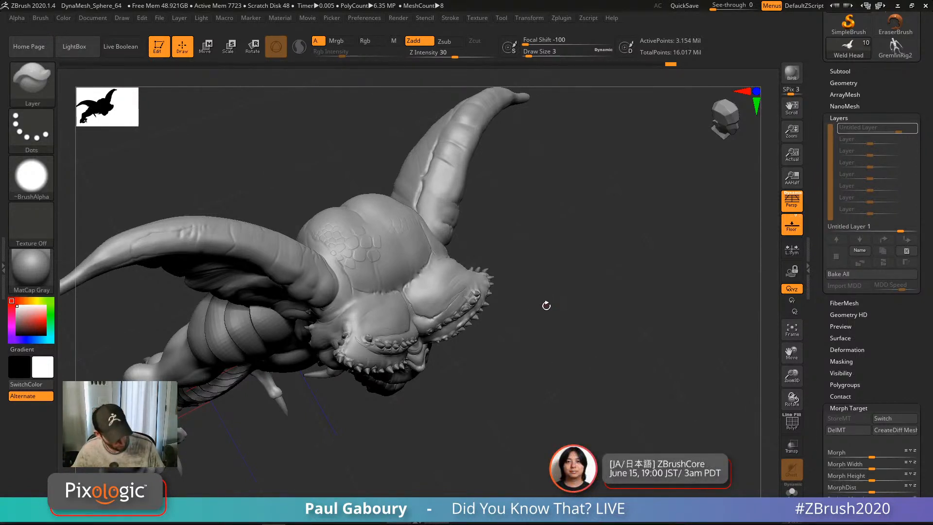
# Step: Bring the Weld Head up to 12.619 million active points and zoom in on the scaled brow
pyautogui.hotkey('ctrl', 'd')
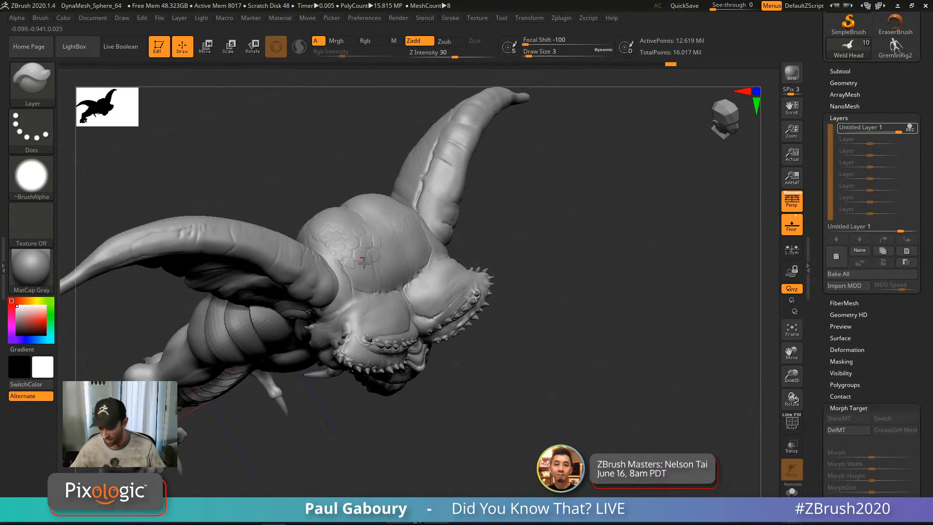
pyautogui.keyDown('ctrl'); pyautogui.moveTo(363, 258); pyautogui.dragTo(406, 306, button='right'); pyautogui.keyUp('ctrl')
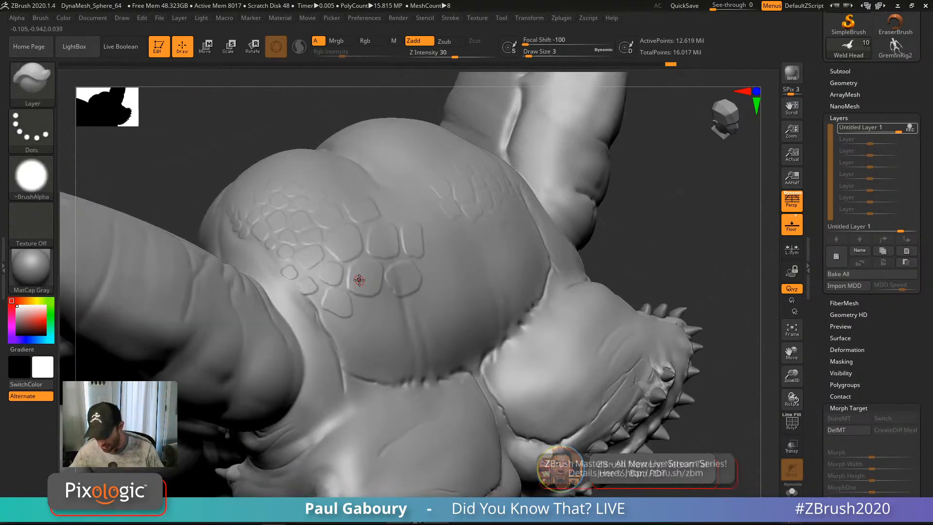
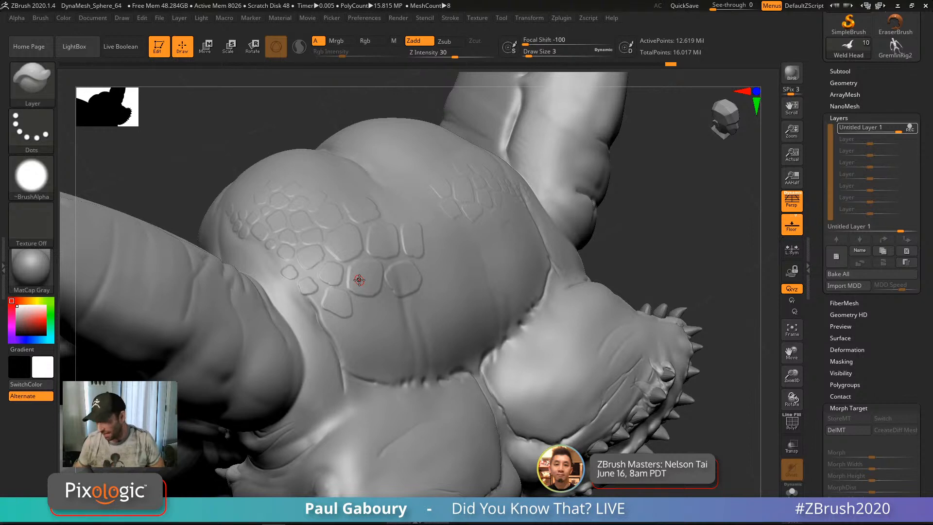
# Step: Turn Untitled Layer 1's scale pattern back on and set its intensity to 4
pyautogui.moveTo(912, 129)
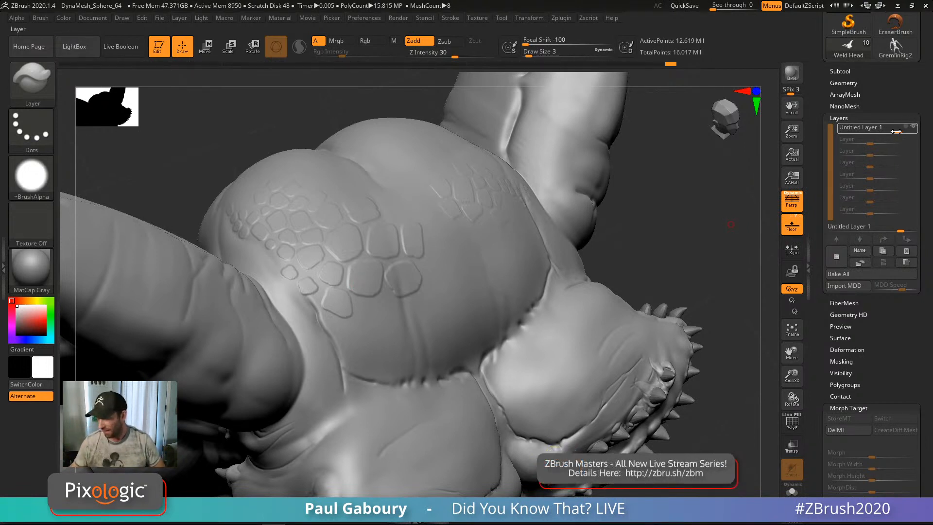
pyautogui.moveTo(825, 208)
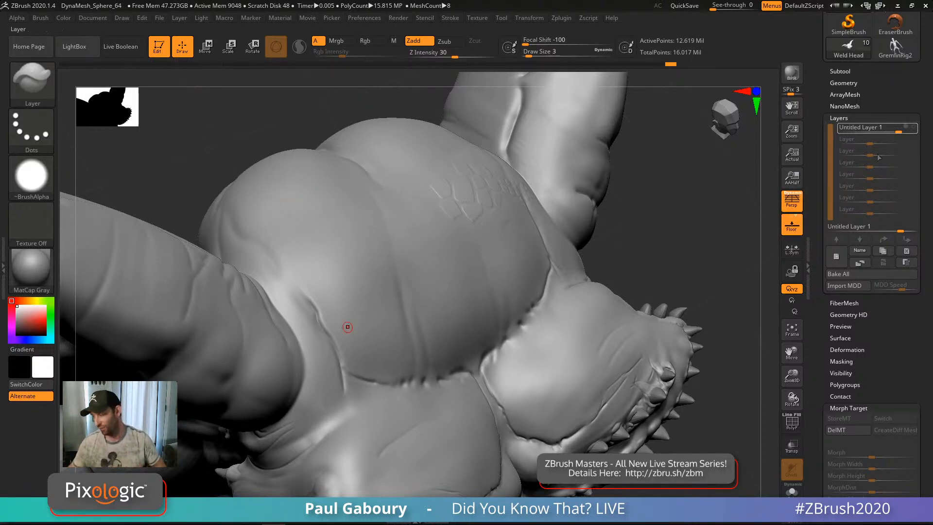
pyautogui.click(914, 127)
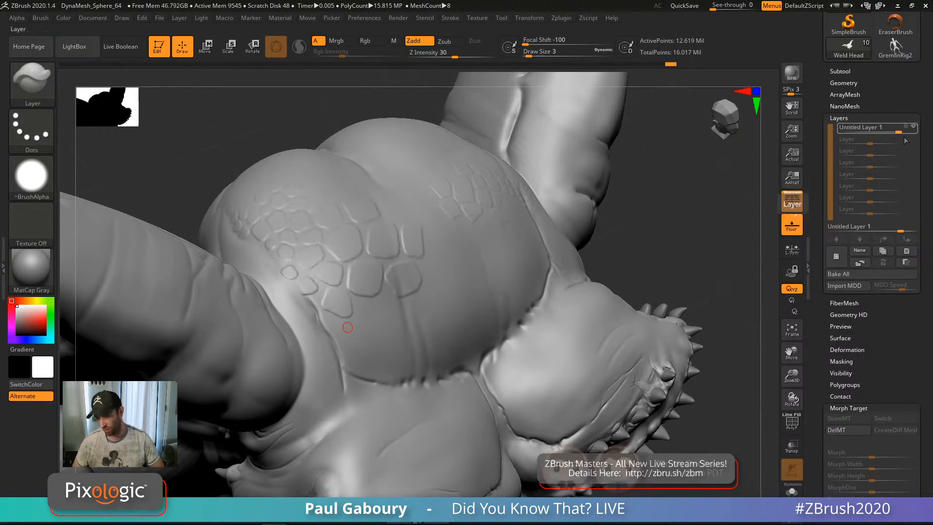
pyautogui.click(900, 231)
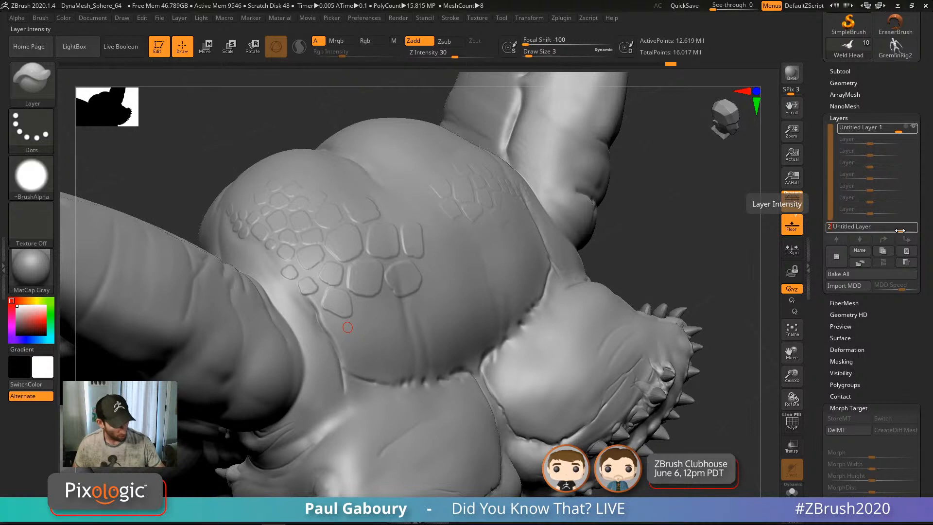
pyautogui.press('Return')
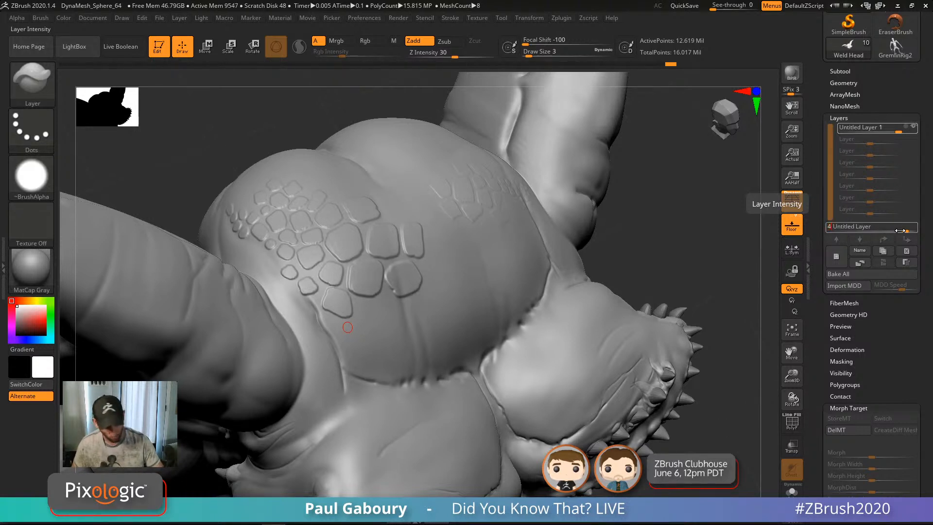
pyautogui.press('Return')
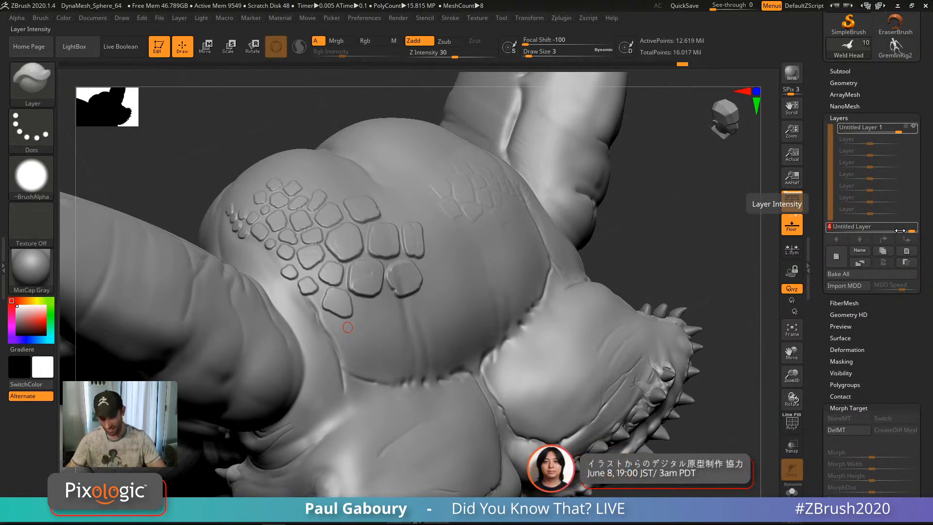
# Step: Zoom out to frame the whole gremlin and bring up LightBox
pyautogui.keyDown('ctrl'); pyautogui.moveTo(581, 190); pyautogui.dragTo(561, 326, button='right'); pyautogui.keyUp('ctrl')
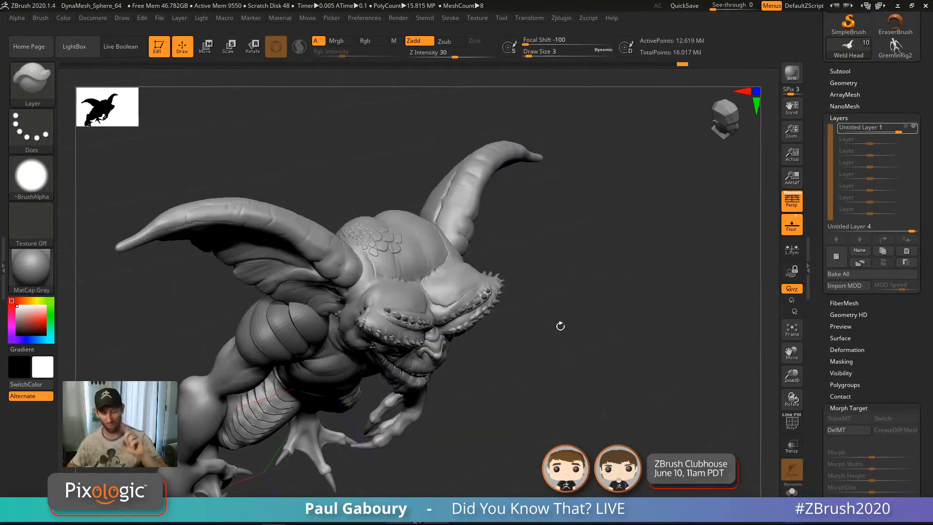
pyautogui.moveTo(556, 375)
pyautogui.keyDown('ctrl'); pyautogui.mouseDown(button='right')
pyautogui.moveTo(539, 392)
pyautogui.moveTo(541, 348)
pyautogui.mouseUp(button='right'); pyautogui.keyUp('ctrl')
pyautogui.press(',')
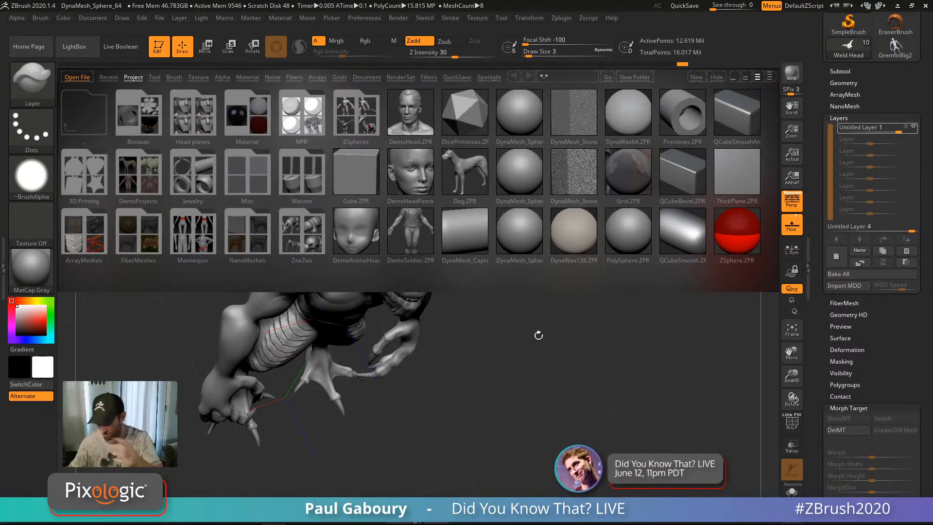
# Step: Load PolySphere.ZTL from LightBox's Tool tab and subdivide it three times to 1.572 million points
pyautogui.click(154, 77)
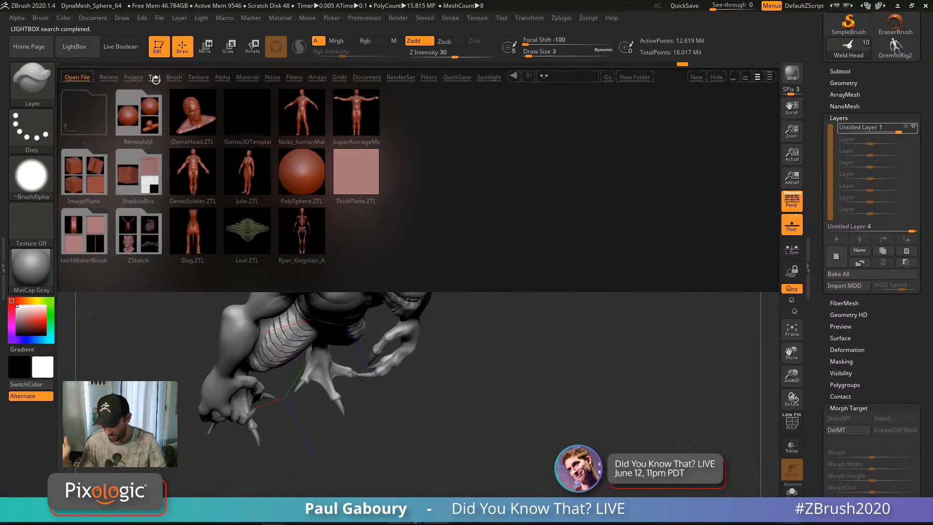
pyautogui.doubleClick(302, 171)
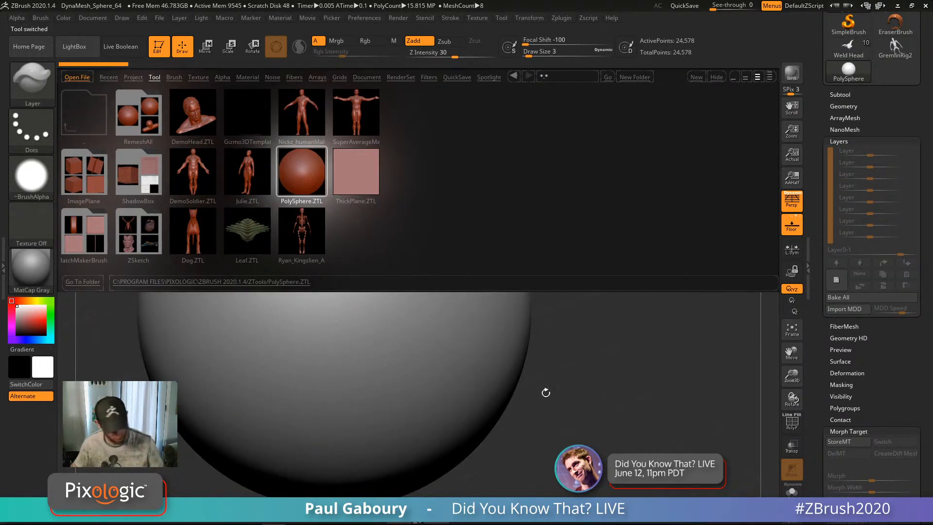
pyautogui.keyDown('ctrl'); pyautogui.moveTo(544, 399); pyautogui.dragTo(545, 355, button='right'); pyautogui.keyUp('ctrl')
pyautogui.keyDown('alt'); pyautogui.moveTo(546, 355); pyautogui.dragTo(571, 292, button='right'); pyautogui.keyUp('alt')
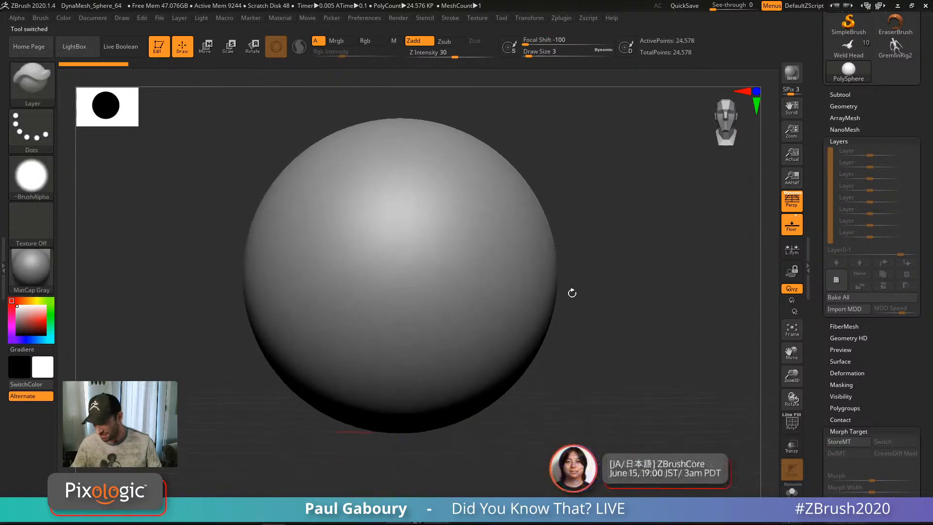
pyautogui.keyDown('alt'); pyautogui.moveTo(573, 327); pyautogui.dragTo(587, 296, button='right'); pyautogui.keyUp('alt')
pyautogui.hotkey('ctrl', 'd')
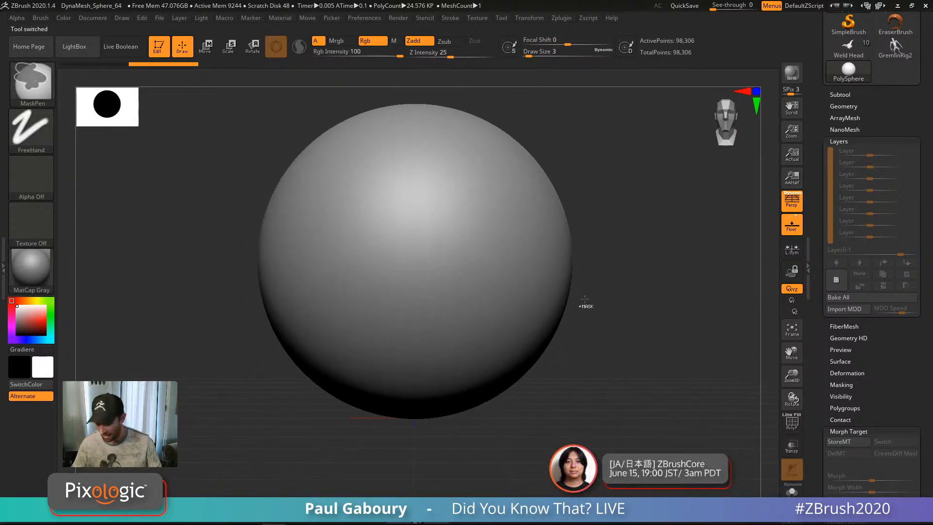
pyautogui.hotkey('ctrl', 'd')
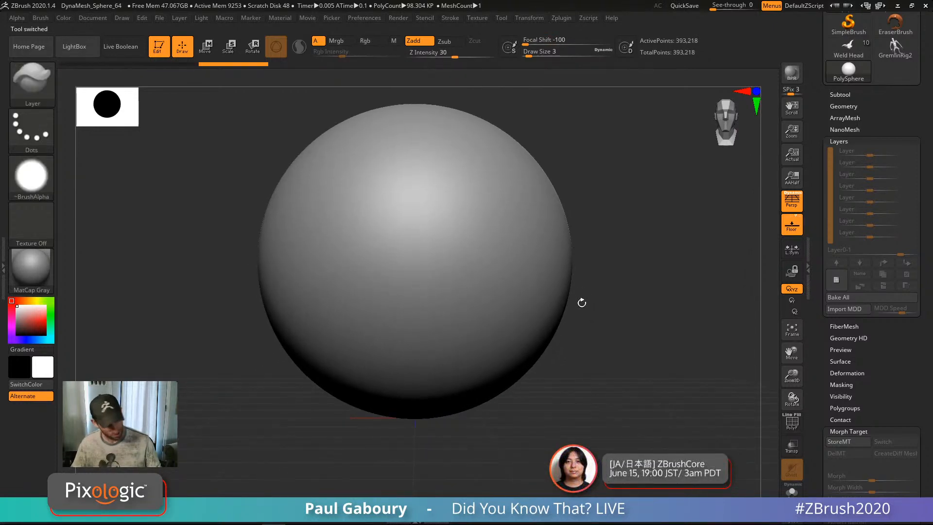
pyautogui.hotkey('ctrl', 'd')
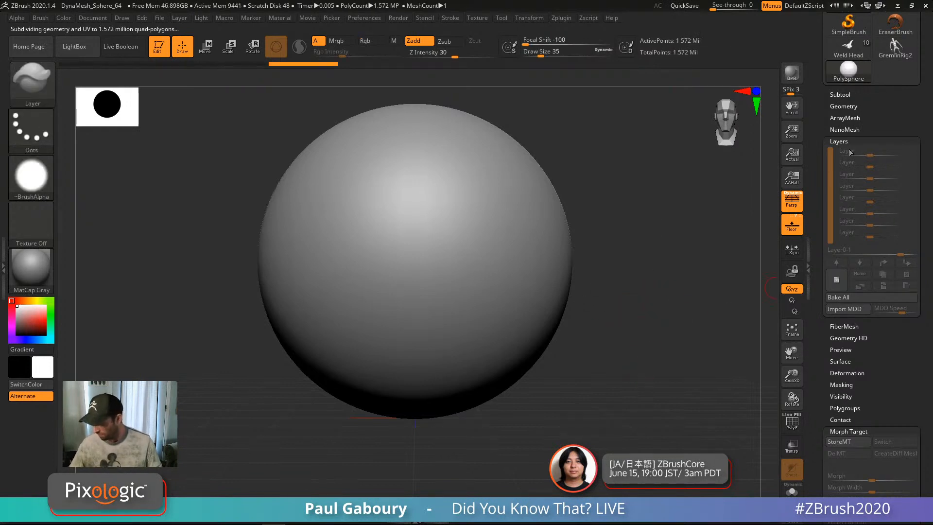
# Step: Collapse the Layers and Morph Target panels and expand Tool > Surface
pyautogui.click(865, 142)
pyautogui.click(853, 258)
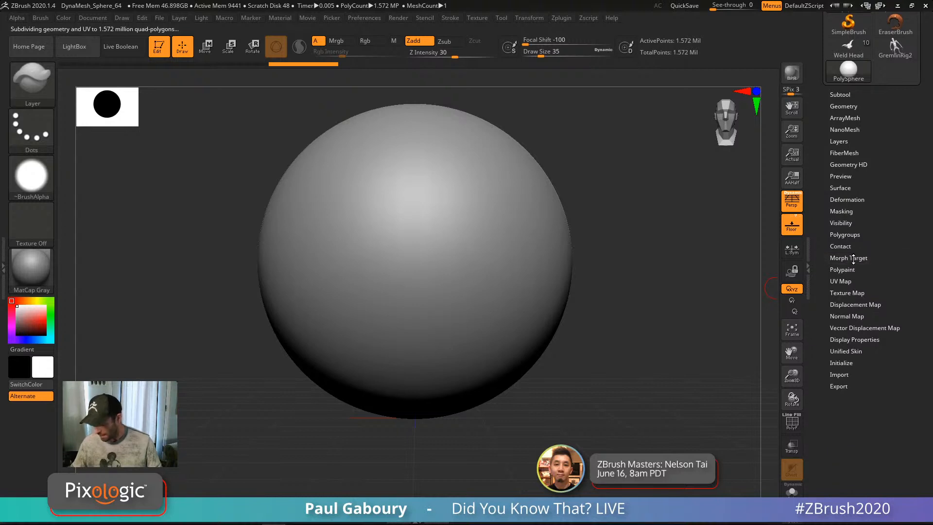
pyautogui.click(848, 188)
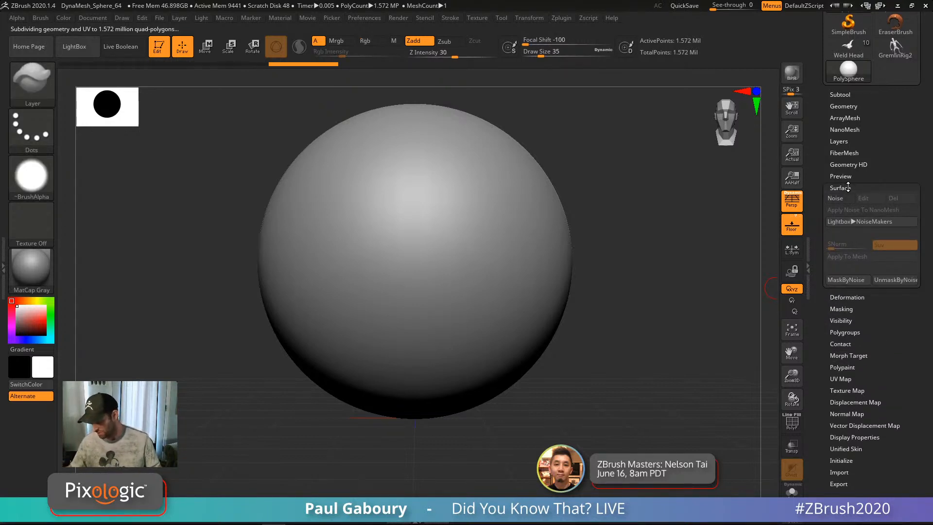
# Step: Turn on Surface Noise and set an initial noise scale of 5.79182
pyautogui.click(841, 202)
pyautogui.moveTo(698, 337); pyautogui.dragTo(672, 351, button='right')
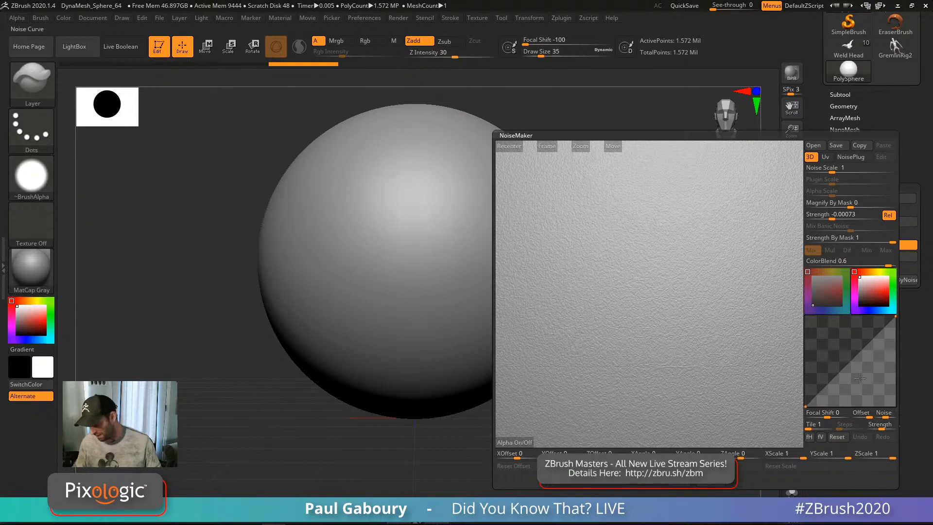
pyautogui.moveTo(832, 171); pyautogui.dragTo(846, 171)
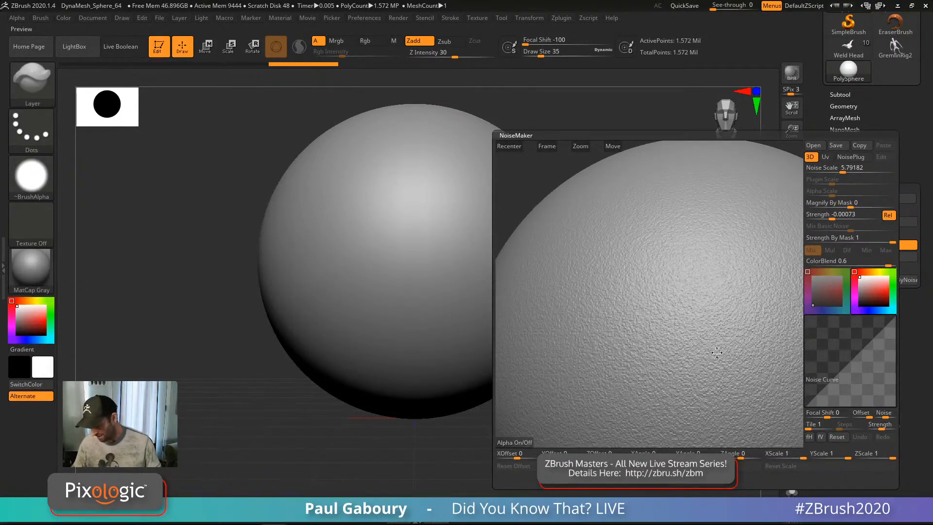
pyautogui.keyDown('alt'); pyautogui.moveTo(717, 352); pyautogui.dragTo(699, 331); pyautogui.keyUp('alt')
# Step: Reshape the noise curve, set strength 0.00237 and scale 9.26822, and accept the noise
pyautogui.moveTo(837, 374); pyautogui.dragTo(826, 360)
pyautogui.moveTo(856, 329); pyautogui.dragTo(868, 337)
pyautogui.moveTo(825, 359); pyautogui.dragTo(841, 342)
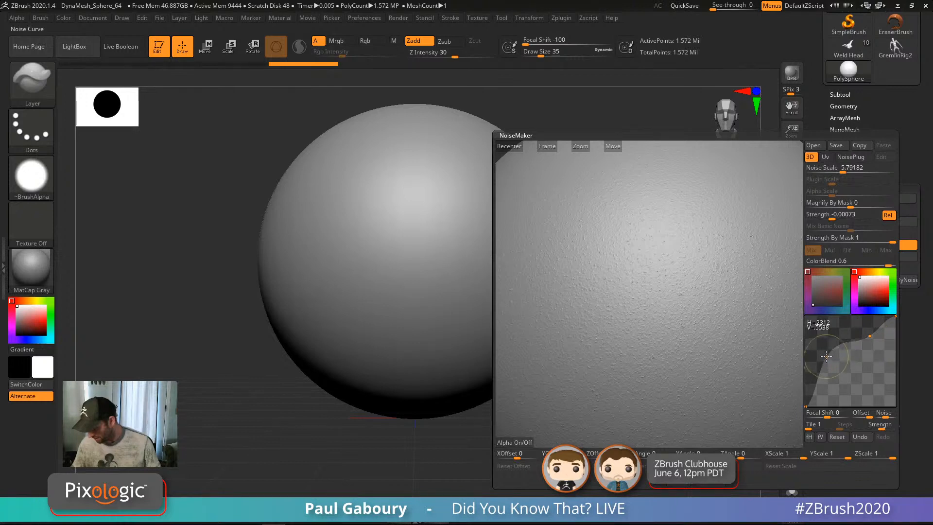
pyautogui.moveTo(832, 217); pyautogui.dragTo(854, 217)
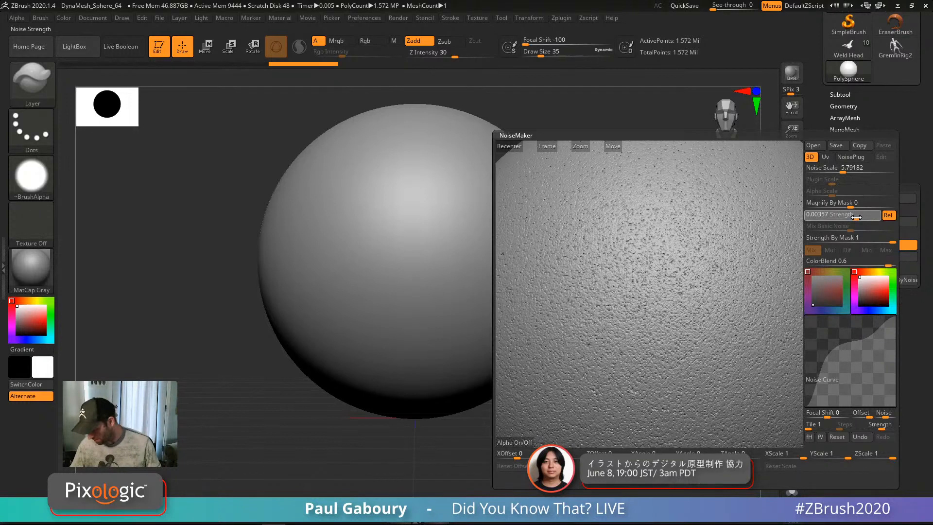
pyautogui.moveTo(857, 217); pyautogui.dragTo(856, 218)
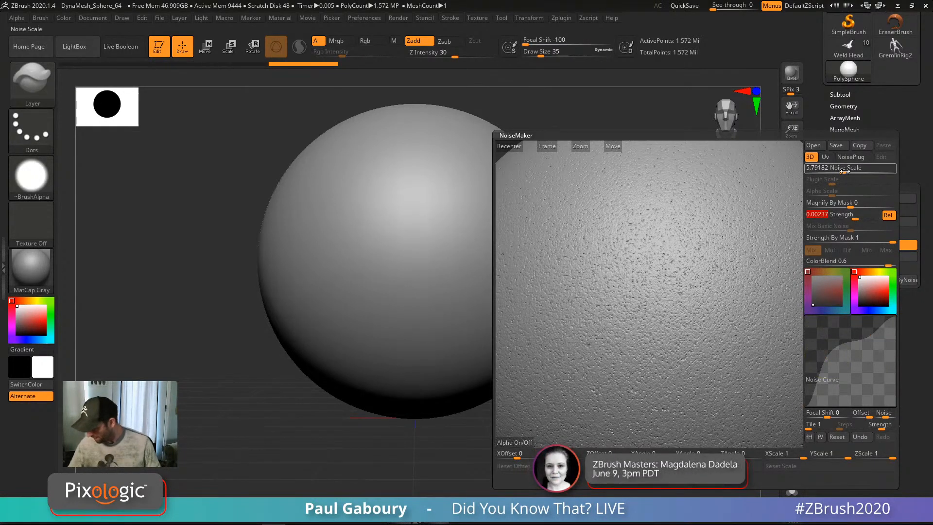
pyautogui.moveTo(845, 171); pyautogui.dragTo(846, 171)
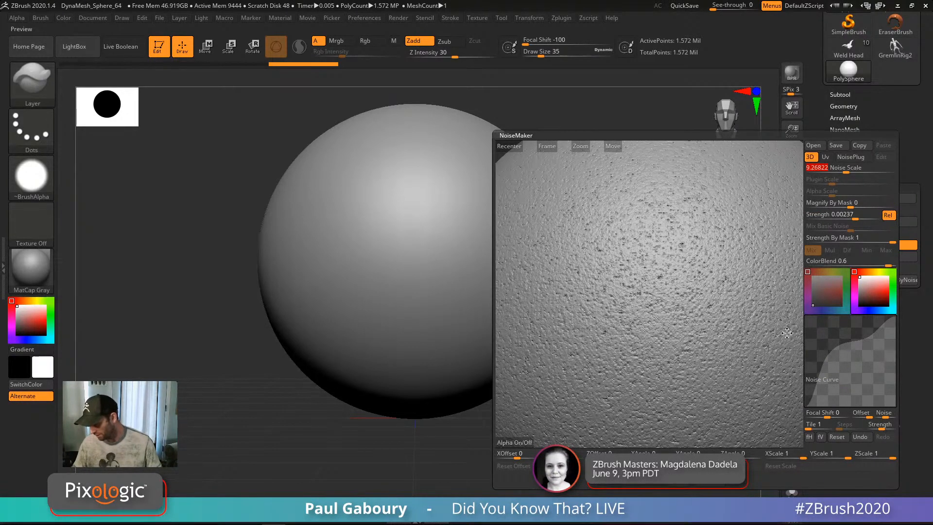
pyautogui.click(677, 478)
pyautogui.rightClick(626, 437)
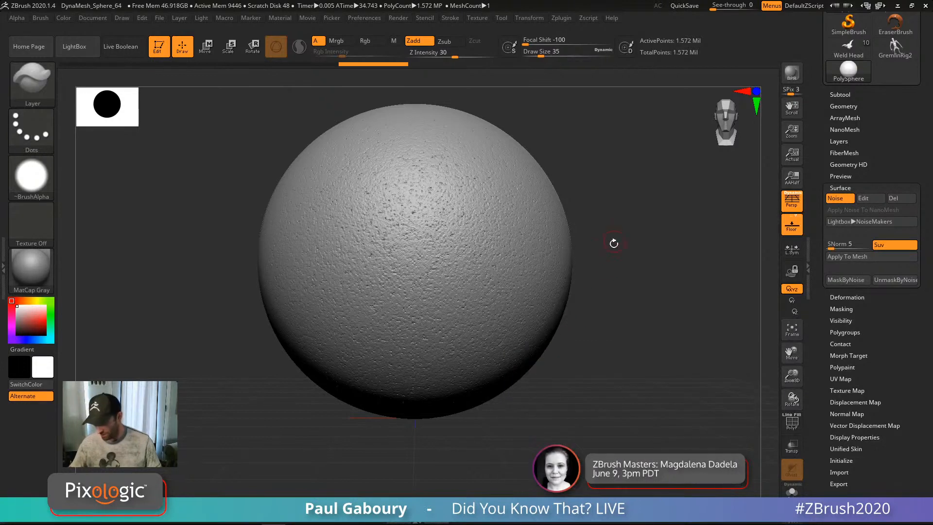
# Step: Zoom and rotate around the noisy sphere to inspect its pitted surface from several angles
pyautogui.keyDown('alt'); pyautogui.moveTo(580, 282); pyautogui.dragTo(571, 371); pyautogui.keyUp('alt')
pyautogui.keyDown('alt'); pyautogui.moveTo(600, 401); pyautogui.dragTo(582, 381); pyautogui.keyUp('alt')
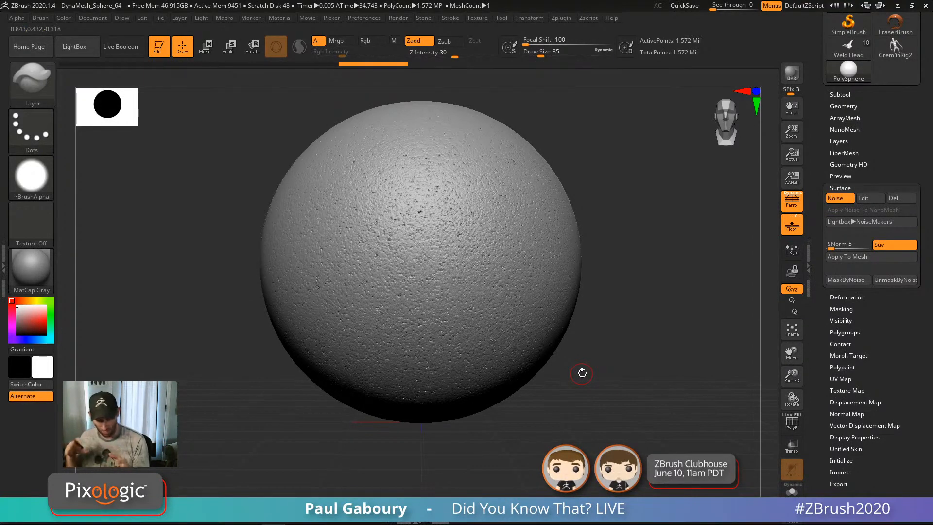
pyautogui.keyDown('alt'); pyautogui.moveTo(583, 360); pyautogui.dragTo(571, 353); pyautogui.keyUp('alt')
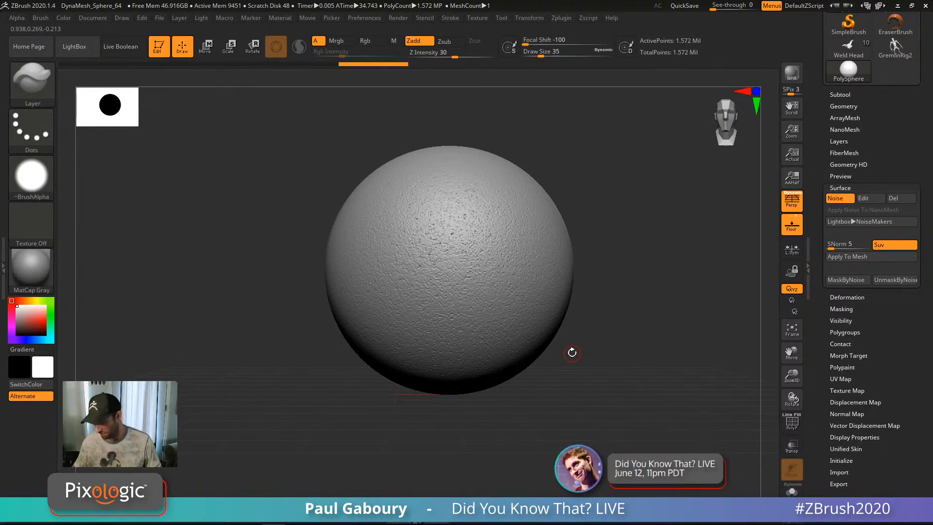
pyautogui.keyDown('alt'); pyautogui.moveTo(621, 392); pyautogui.dragTo(512, 327); pyautogui.keyUp('alt')
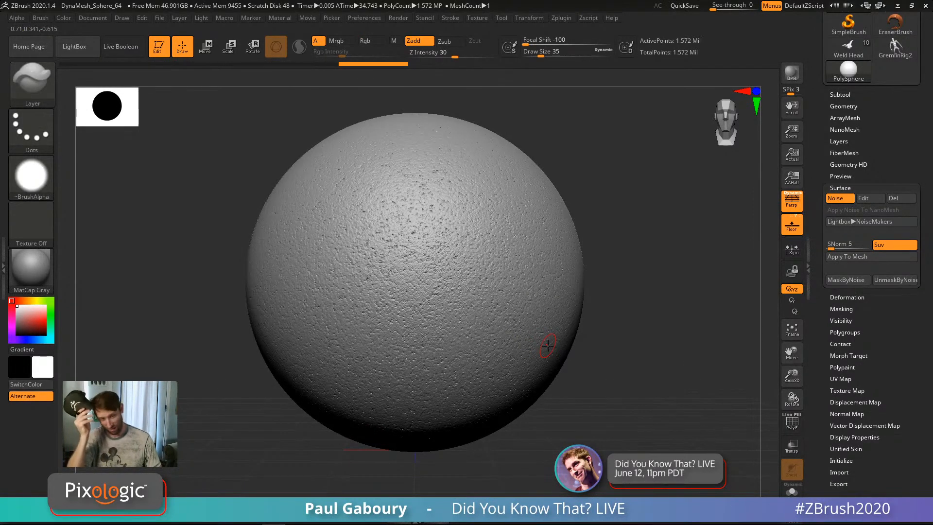
pyautogui.keyDown('alt'); pyautogui.moveTo(636, 346); pyautogui.dragTo(623, 305); pyautogui.keyUp('alt')
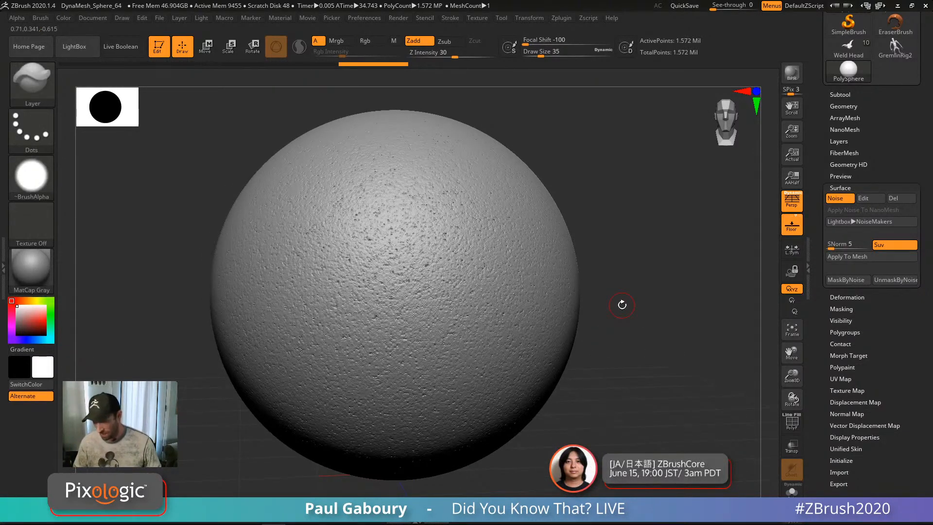
pyautogui.press('shift')
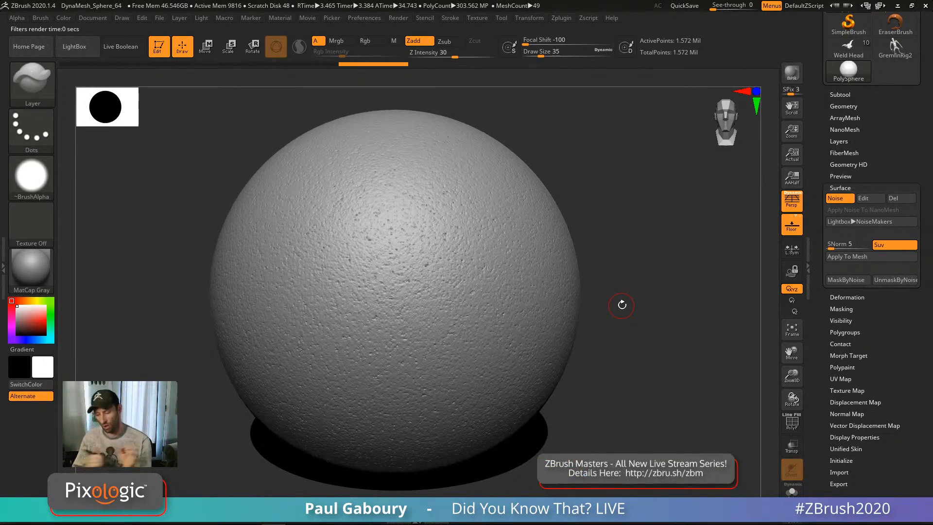
pyautogui.moveTo(622, 305); pyautogui.dragTo(612, 354)
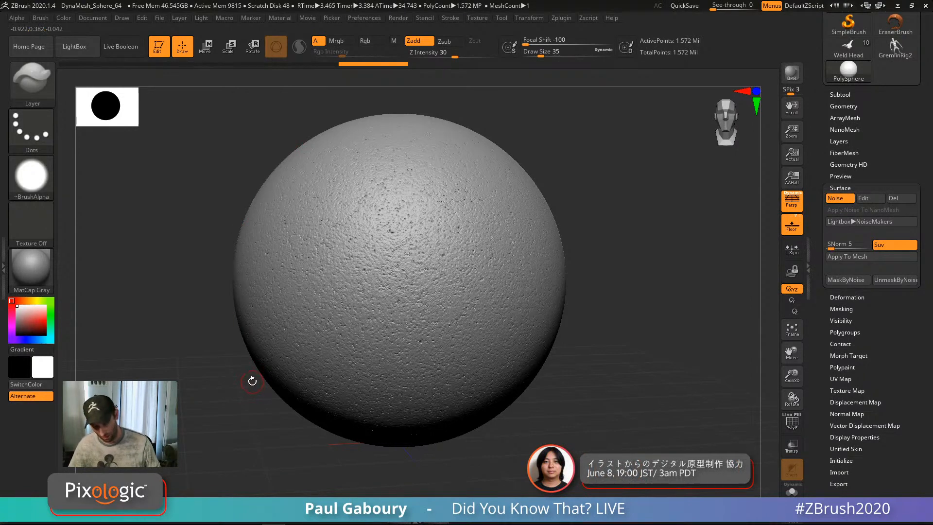
# Step: Raise the surface noise strength in NoiseMaker for a rougher surface and accept it
pyautogui.click(870, 198)
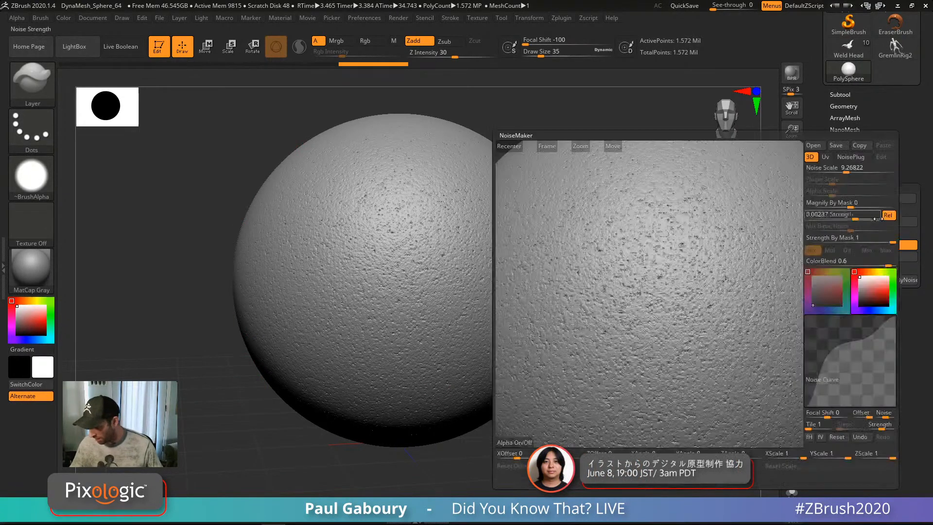
pyautogui.moveTo(857, 217); pyautogui.dragTo(867, 217)
pyautogui.click(671, 479)
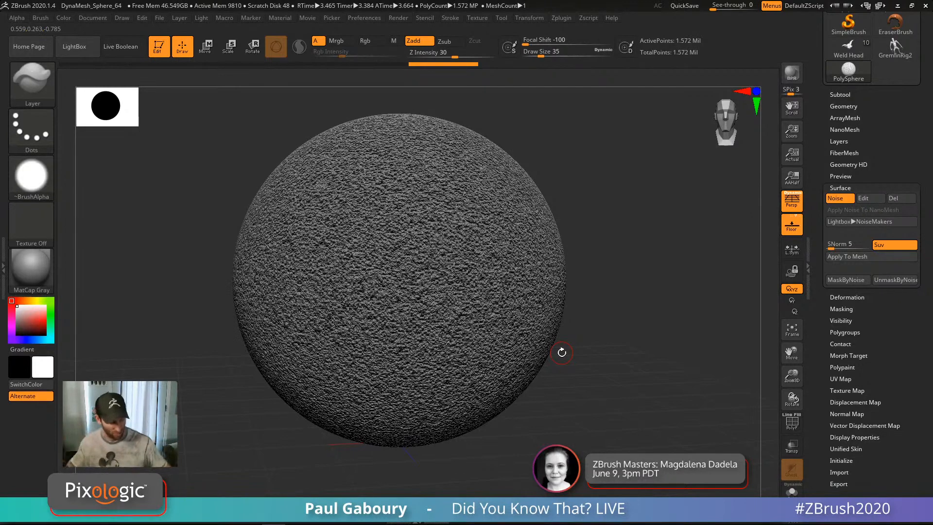
pyautogui.press('shift')
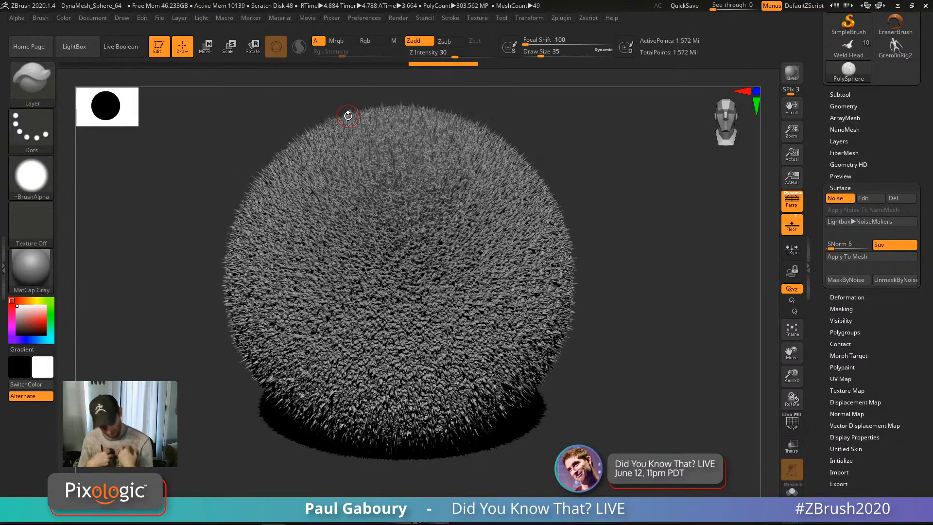
# Step: Set the noise strength to 0.003, confirm it, and BPR-render a preview of the sphere
pyautogui.click(871, 197)
pyautogui.click(857, 218)
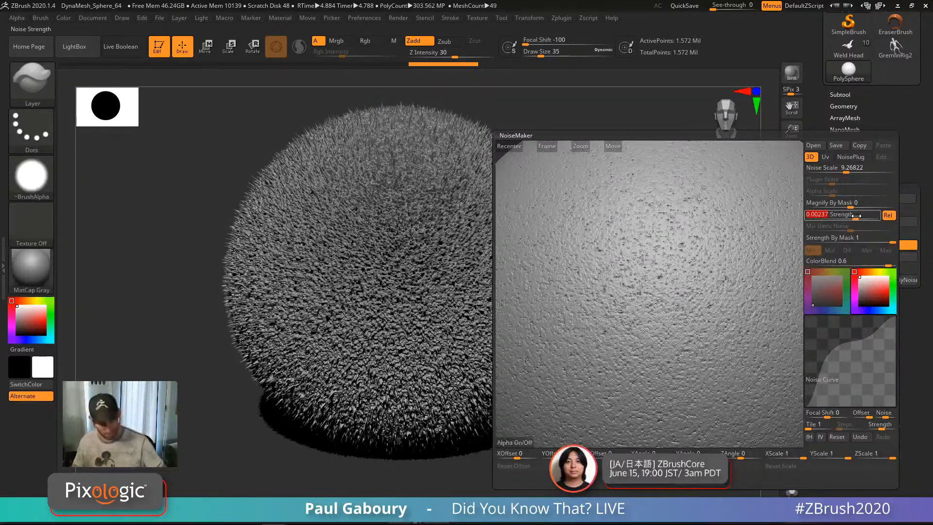
pyautogui.press('BackSpace')
pyautogui.write('0.003')
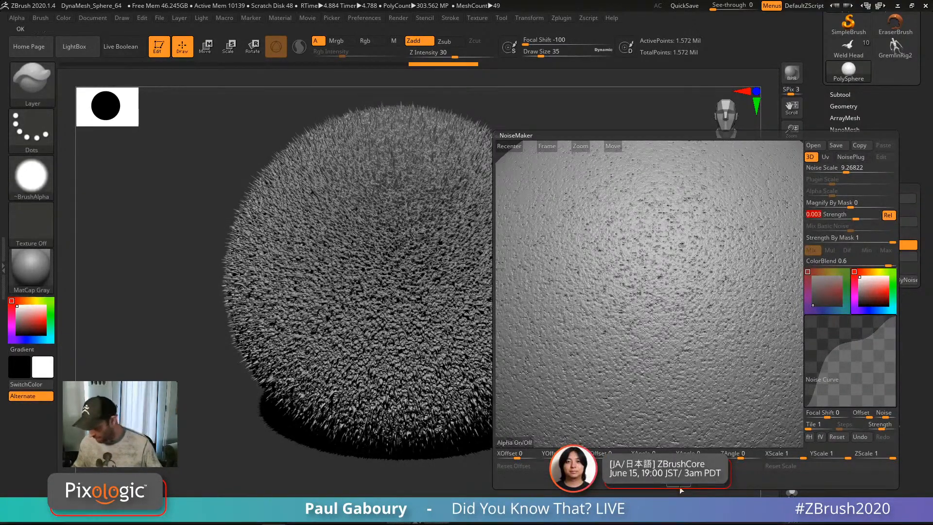
pyautogui.press('Return')
pyautogui.click(601, 478)
pyautogui.hotkey('shift', 'r')
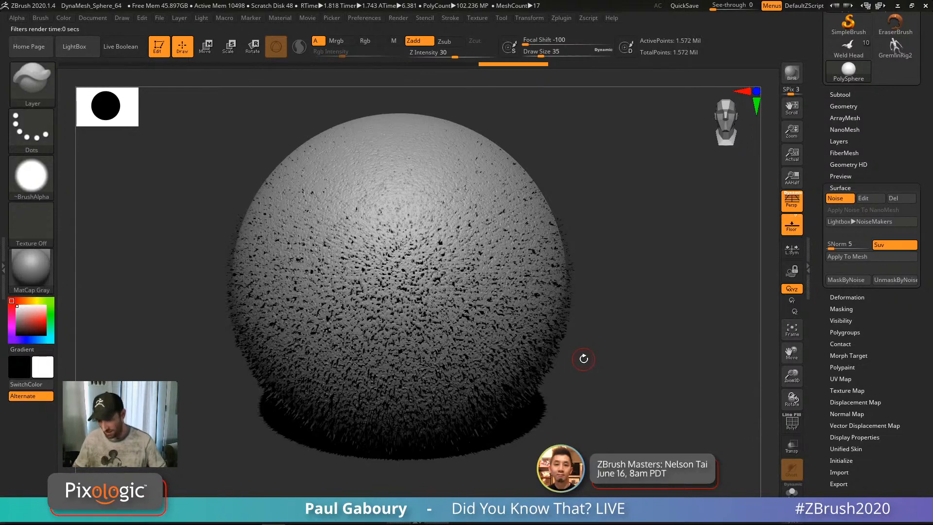
pyautogui.moveTo(623, 318); pyautogui.dragTo(627, 312)
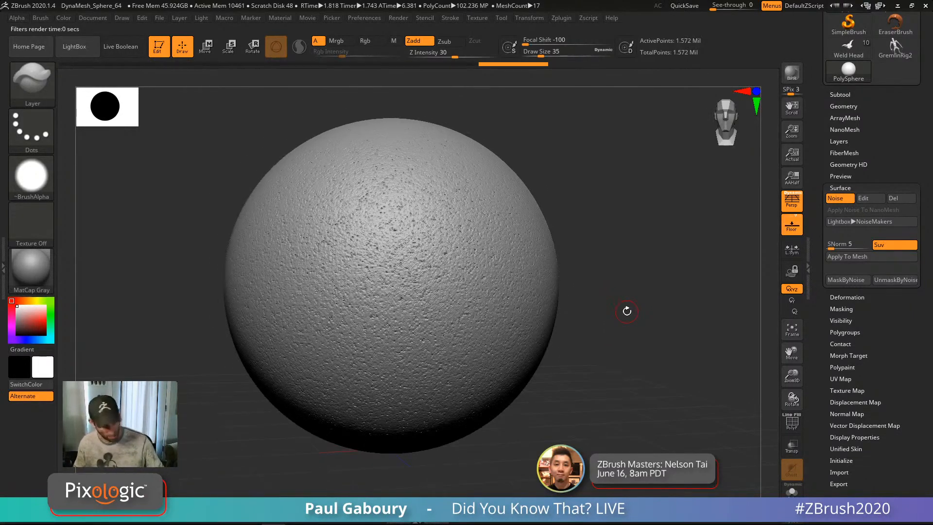
# Step: Render a preview, bake the noise into the mesh with Apply To Mesh, and zoom in
pyautogui.hotkey('shift', 'r')
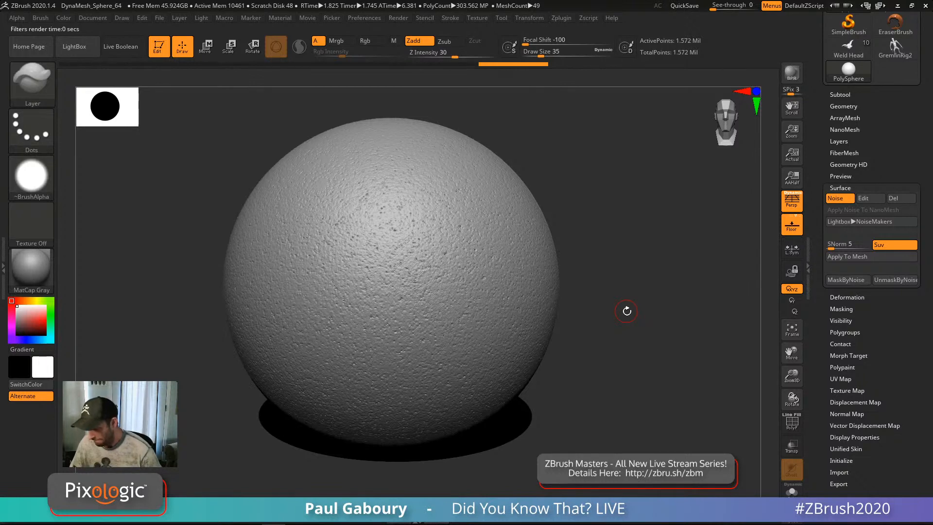
pyautogui.click(864, 257)
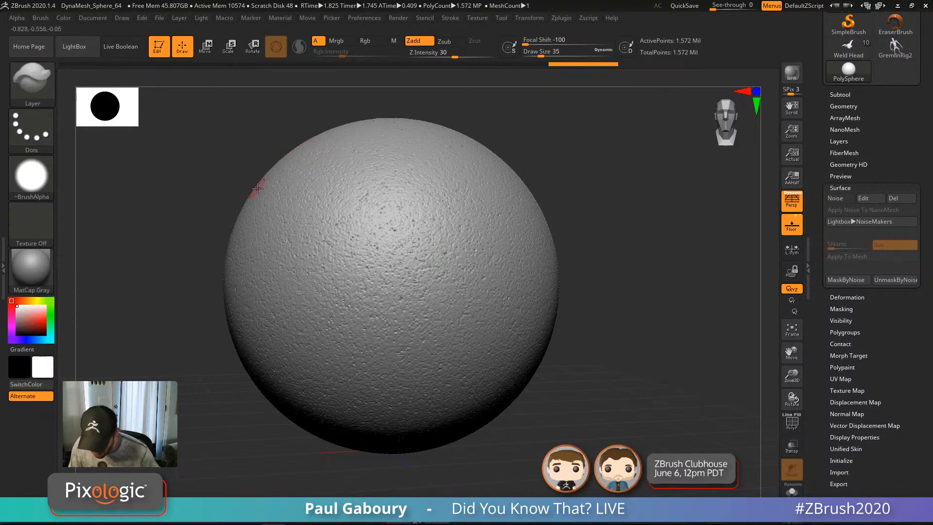
pyautogui.keyDown('alt'); pyautogui.moveTo(260, 203); pyautogui.dragTo(384, 261, button='right'); pyautogui.keyUp('alt')
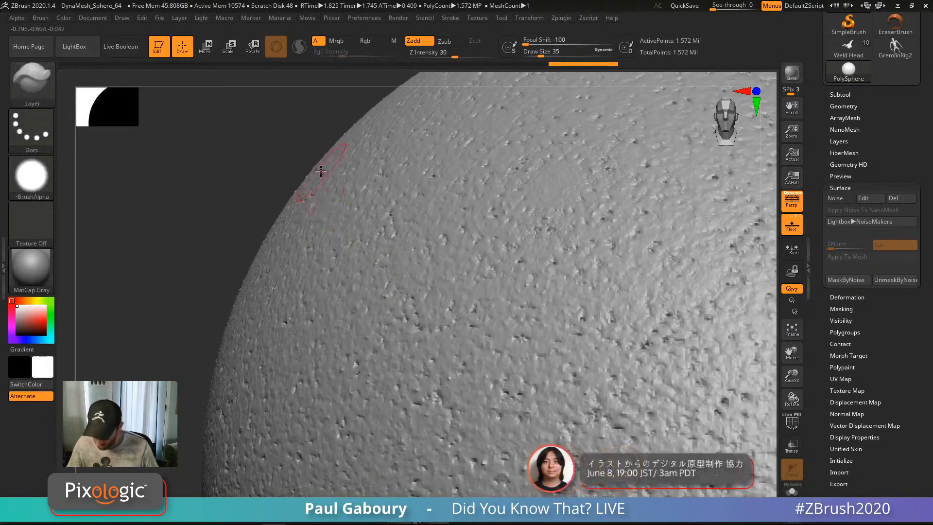
pyautogui.keyDown('ctrl'); pyautogui.moveTo(308, 179); pyautogui.dragTo(399, 259, button='right'); pyautogui.keyUp('ctrl')
# Step: Reduce the draw size from 35 to 7 and zoom back out from the sphere
pyautogui.press('s')
pyautogui.moveTo(283, 198); pyautogui.dragTo(275, 199)
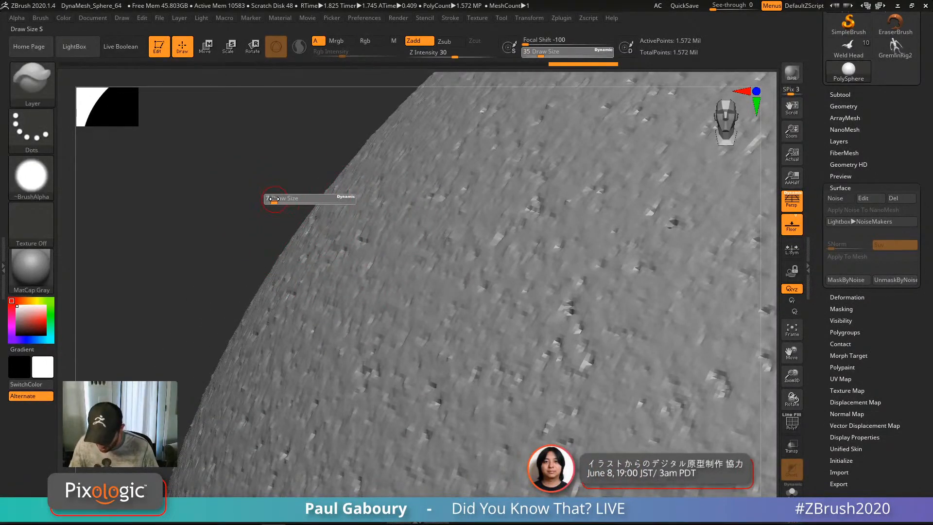
pyautogui.moveTo(362, 145); pyautogui.dragTo(290, 245)
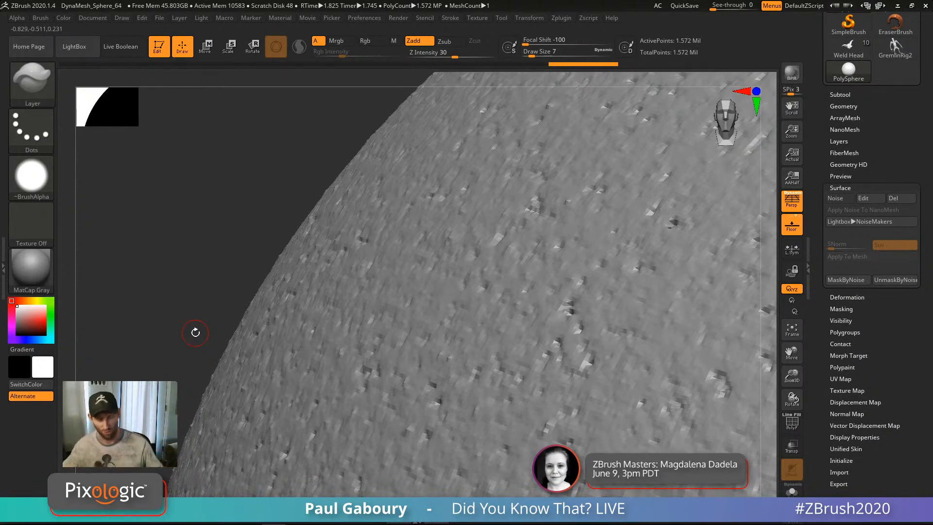
pyautogui.moveTo(608, 333)
pyautogui.keyDown('ctrl'); pyautogui.mouseDown(button='right')
pyautogui.moveTo(545, 325)
pyautogui.moveTo(575, 360)
pyautogui.mouseUp(button='right'); pyautogui.keyUp('ctrl')
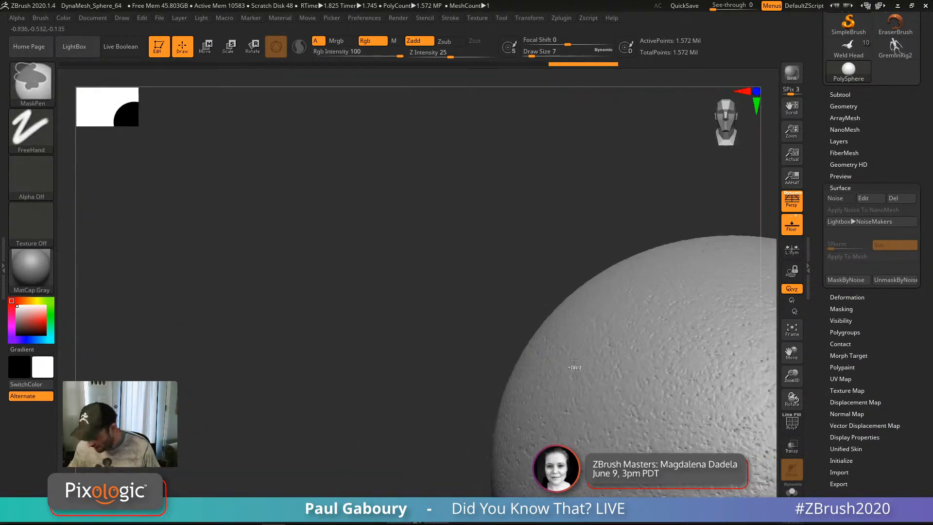
# Step: Recentre the sphere in view and set the draw size to 33
pyautogui.press('f')
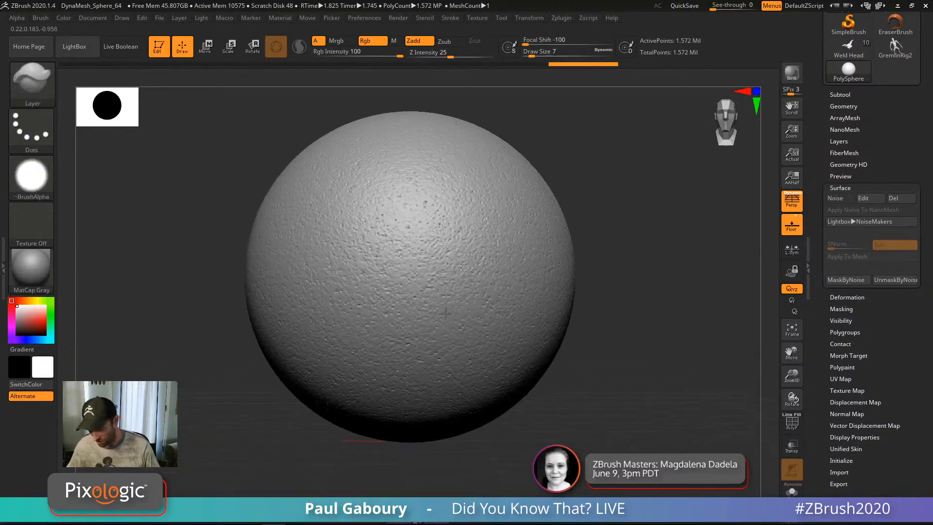
pyautogui.keyDown('alt'); pyautogui.moveTo(446, 313); pyautogui.dragTo(424, 322, button='right'); pyautogui.keyUp('alt')
pyautogui.press('s')
pyautogui.moveTo(585, 276); pyautogui.dragTo(594, 276)
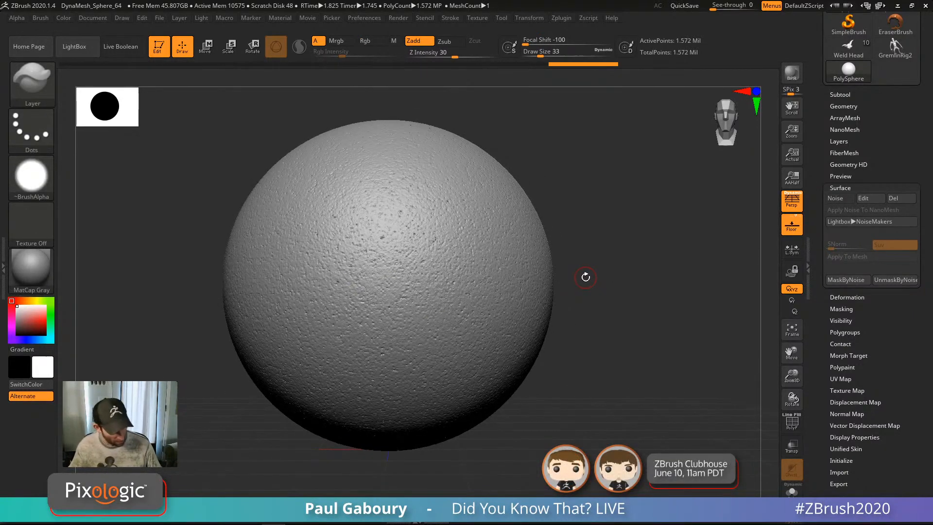
# Step: Load SmoothPeaks.ZBP from LightBox's Smooth brush folder and dismiss the note
pyautogui.press(',')
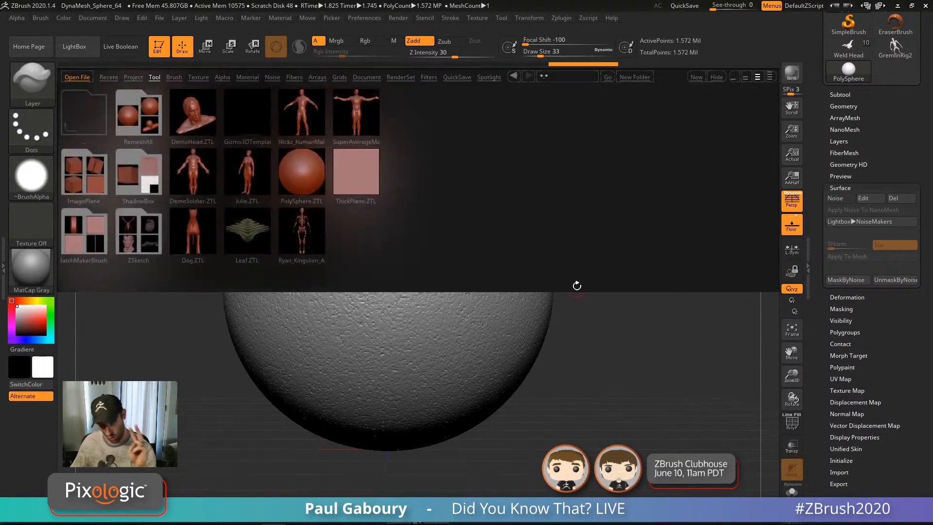
pyautogui.click(174, 77)
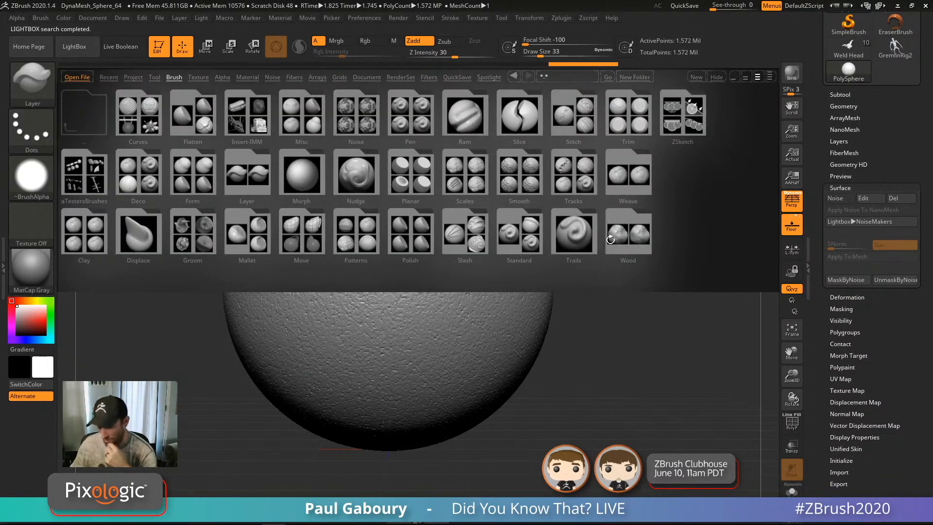
pyautogui.click(519, 171)
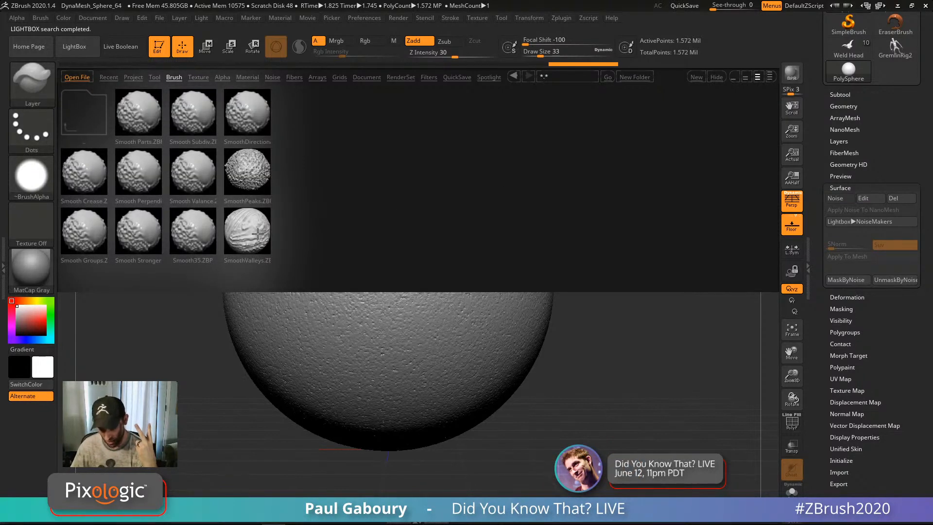
pyautogui.doubleClick(256, 169)
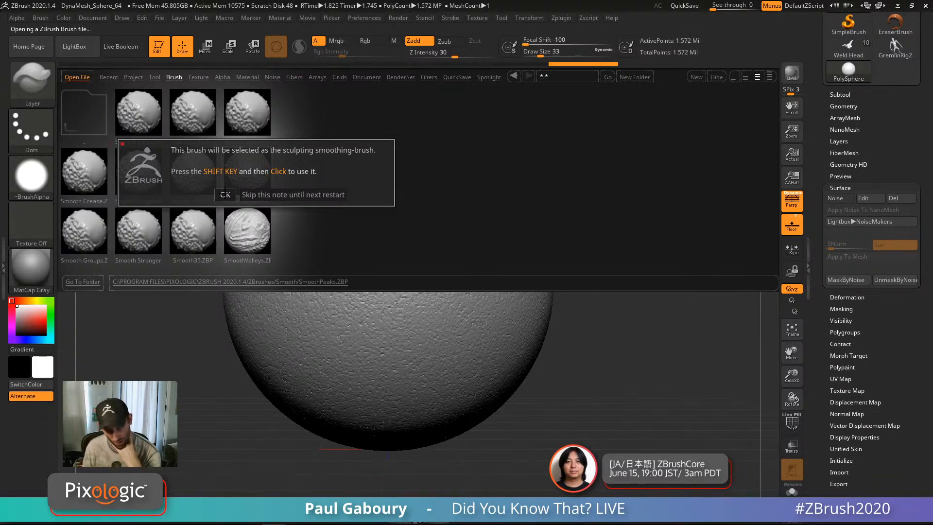
pyautogui.click(252, 195)
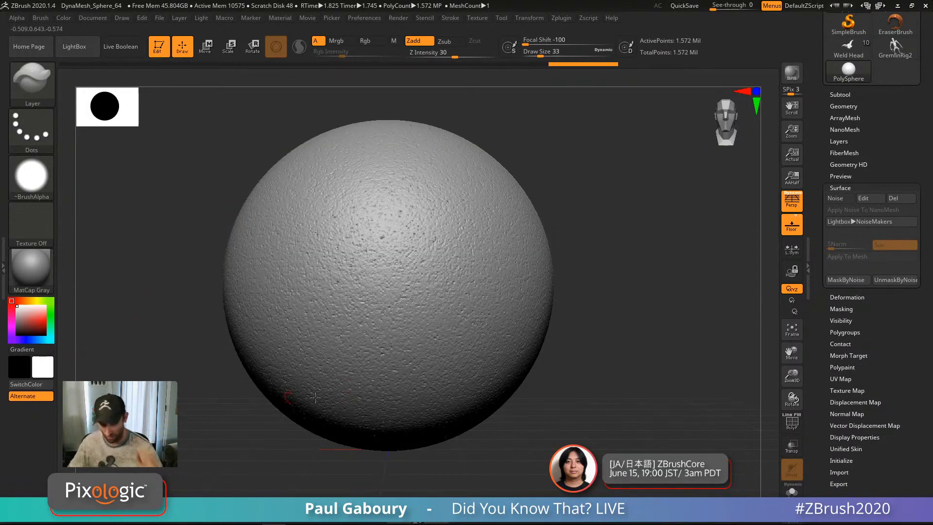
# Step: Raise draw size to 87 and smooth noise patches, undoing a stray raised stroke on the right
pyautogui.press('s')
pyautogui.moveTo(421, 269)
pyautogui.mouseDown()
pyautogui.moveTo(432, 269)
pyautogui.moveTo(428, 245)
pyautogui.mouseUp()
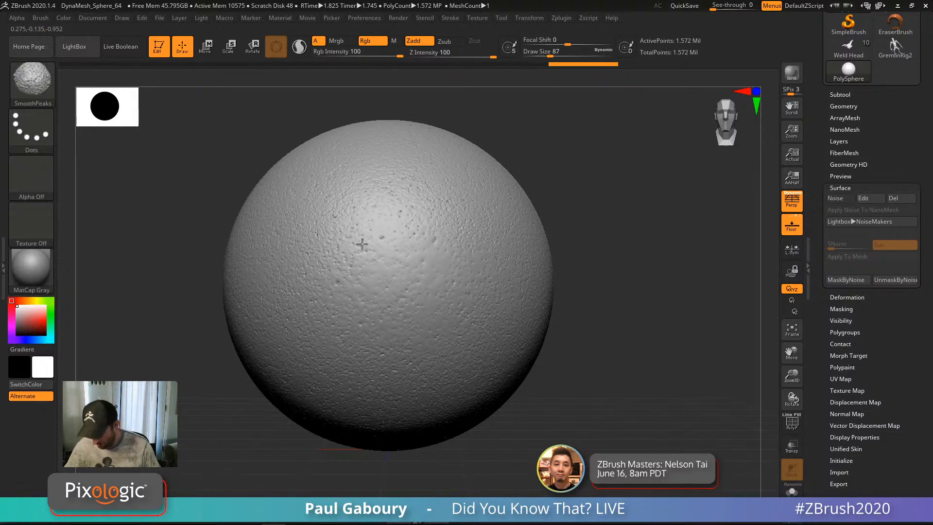
pyautogui.moveTo(367, 349)
pyautogui.keyDown('shift'); pyautogui.mouseDown()
pyautogui.moveTo(430, 254)
pyautogui.moveTo(368, 227)
pyautogui.moveTo(433, 287)
pyautogui.mouseUp(); pyautogui.keyUp('shift')
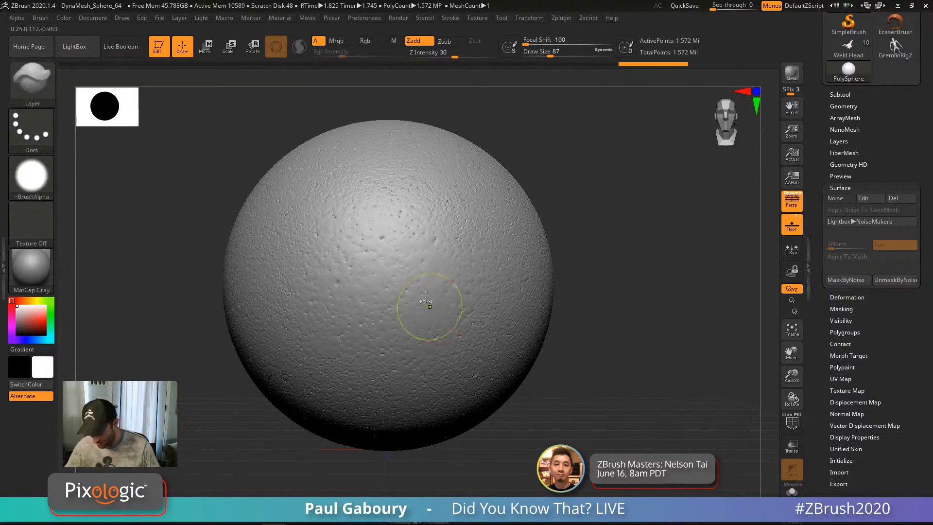
pyautogui.moveTo(428, 303)
pyautogui.keyDown('ctrl'); pyautogui.mouseDown(button='right')
pyautogui.moveTo(420, 347)
pyautogui.moveTo(413, 328)
pyautogui.mouseUp(button='right'); pyautogui.keyUp('ctrl')
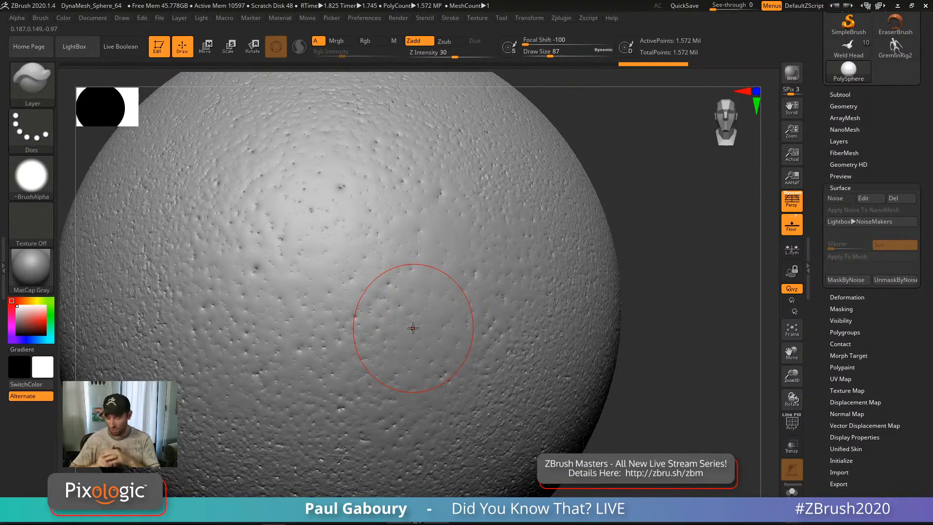
pyautogui.moveTo(573, 294); pyautogui.dragTo(530, 352)
pyautogui.hotkey('ctrl', 'z')
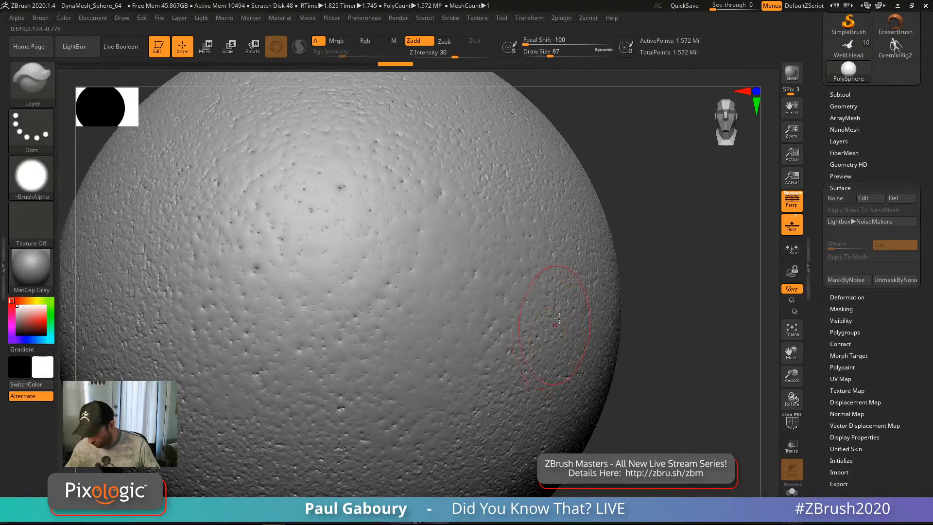
pyautogui.keyDown('shift'); pyautogui.moveTo(551, 291); pyautogui.dragTo(557, 316); pyautogui.keyUp('shift')
pyautogui.moveTo(559, 316)
pyautogui.mouseDown(button='right')
pyautogui.moveTo(568, 309)
pyautogui.moveTo(545, 323)
pyautogui.mouseUp(button='right')
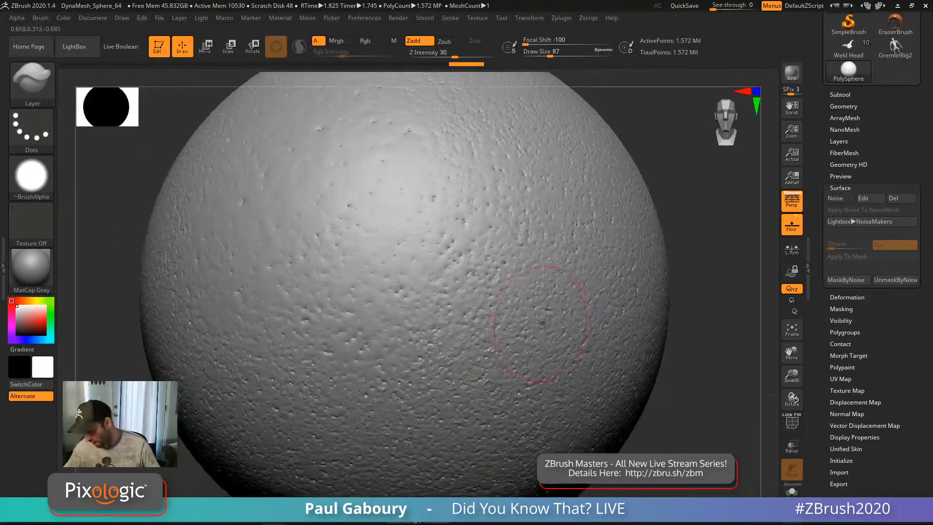
# Step: Soften more noise patches across the sphere, including the lower left, then zoom out
pyautogui.keyDown('shift'); pyautogui.moveTo(564, 227); pyautogui.dragTo(437, 343); pyautogui.keyUp('shift')
pyautogui.moveTo(417, 404)
pyautogui.keyDown('alt'); pyautogui.mouseDown(button='right')
pyautogui.moveTo(431, 343)
pyautogui.moveTo(454, 311)
pyautogui.mouseUp(button='right'); pyautogui.keyUp('alt')
pyautogui.keyDown('shift'); pyautogui.moveTo(452, 301); pyautogui.dragTo(389, 343); pyautogui.keyUp('shift')
pyautogui.keyDown('shift'); pyautogui.moveTo(431, 273); pyautogui.dragTo(308, 372); pyautogui.keyUp('shift')
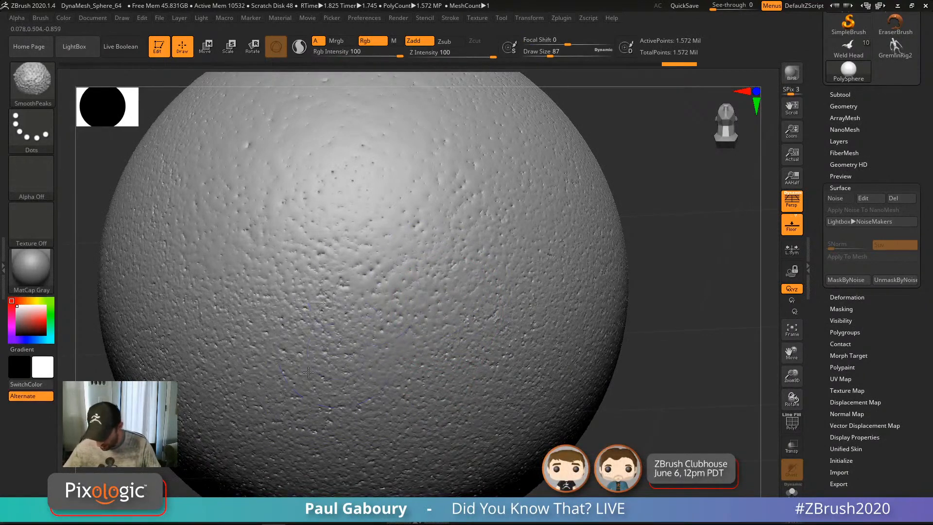
pyautogui.keyDown('shift'); pyautogui.moveTo(340, 287); pyautogui.dragTo(297, 326); pyautogui.keyUp('shift')
pyautogui.keyDown('shift'); pyautogui.moveTo(312, 278); pyautogui.dragTo(258, 318); pyautogui.keyUp('shift')
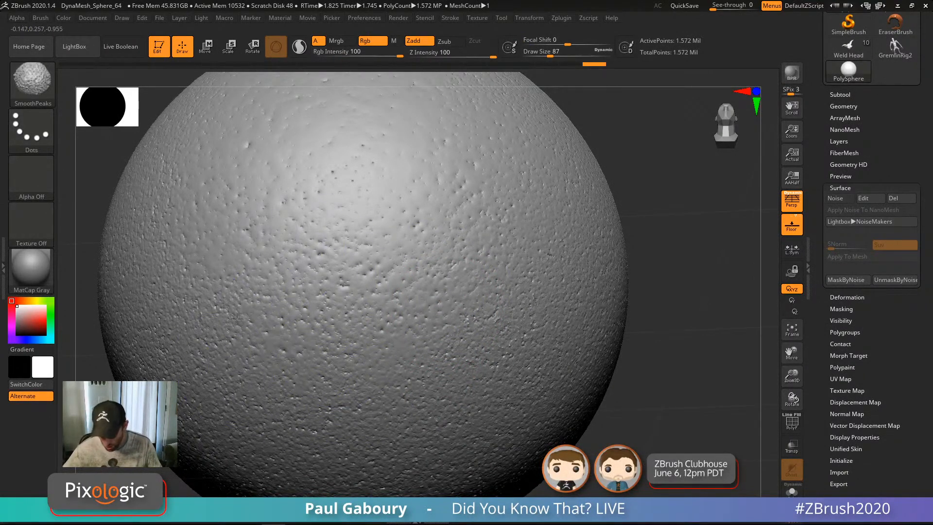
pyautogui.keyDown('shift'); pyautogui.moveTo(292, 292); pyautogui.dragTo(233, 359); pyautogui.keyUp('shift')
pyautogui.keyDown('shift'); pyautogui.moveTo(384, 297); pyautogui.dragTo(339, 425); pyautogui.keyUp('shift')
pyautogui.moveTo(388, 406)
pyautogui.keyDown('shift'); pyautogui.mouseDown()
pyautogui.moveTo(416, 360)
pyautogui.moveTo(354, 292)
pyautogui.moveTo(395, 365)
pyautogui.mouseUp(); pyautogui.keyUp('shift')
pyautogui.moveTo(395, 366)
pyautogui.keyDown('alt'); pyautogui.mouseDown(button='right')
pyautogui.moveTo(553, 358)
pyautogui.moveTo(491, 357)
pyautogui.moveTo(511, 375)
pyautogui.moveTo(500, 409)
pyautogui.mouseUp(button='right'); pyautogui.keyUp('alt')
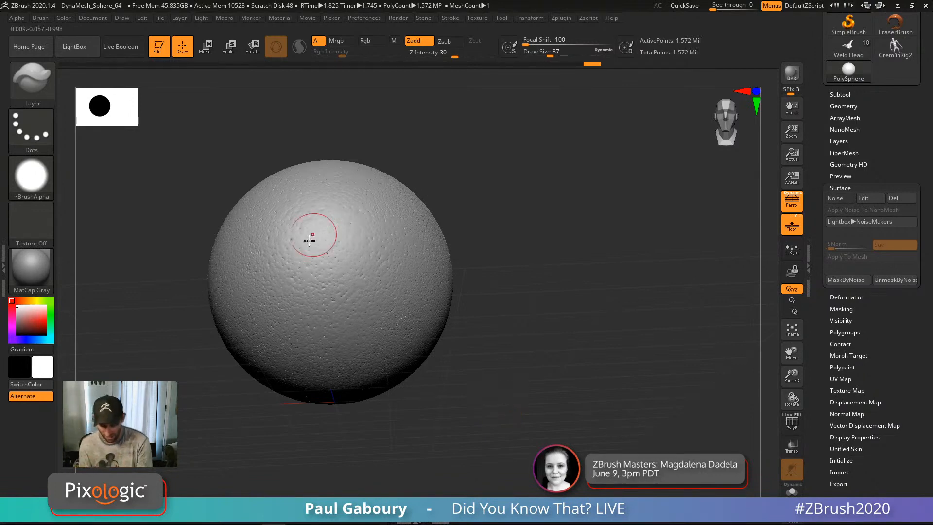
# Step: Apply BasicMaterial2 to the sphere, check its shading, and reduce the brush size
pyautogui.click(31, 270)
pyautogui.click(188, 390)
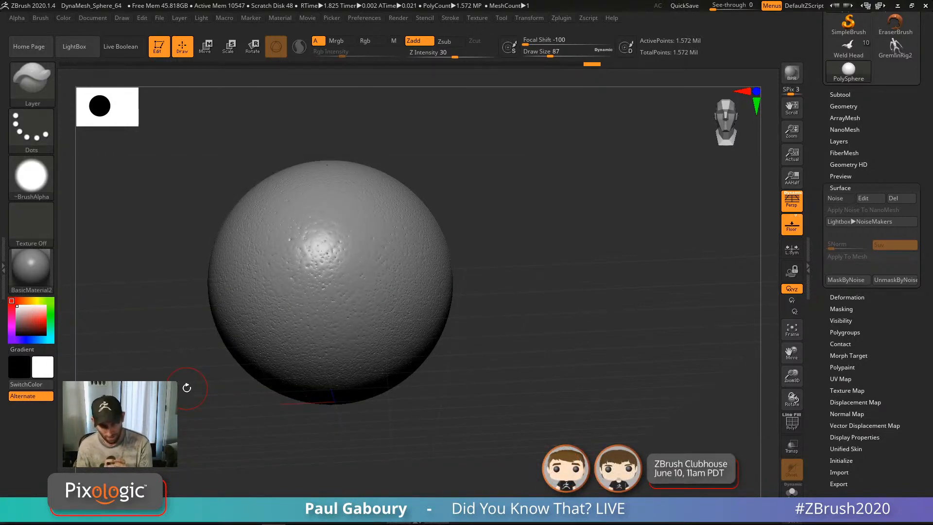
pyautogui.moveTo(472, 241)
pyautogui.mouseDown()
pyautogui.moveTo(508, 325)
pyautogui.moveTo(507, 354)
pyautogui.moveTo(511, 325)
pyautogui.moveTo(502, 338)
pyautogui.moveTo(519, 313)
pyautogui.moveTo(534, 314)
pyautogui.mouseUp()
pyautogui.press('s')
pyautogui.press('s')
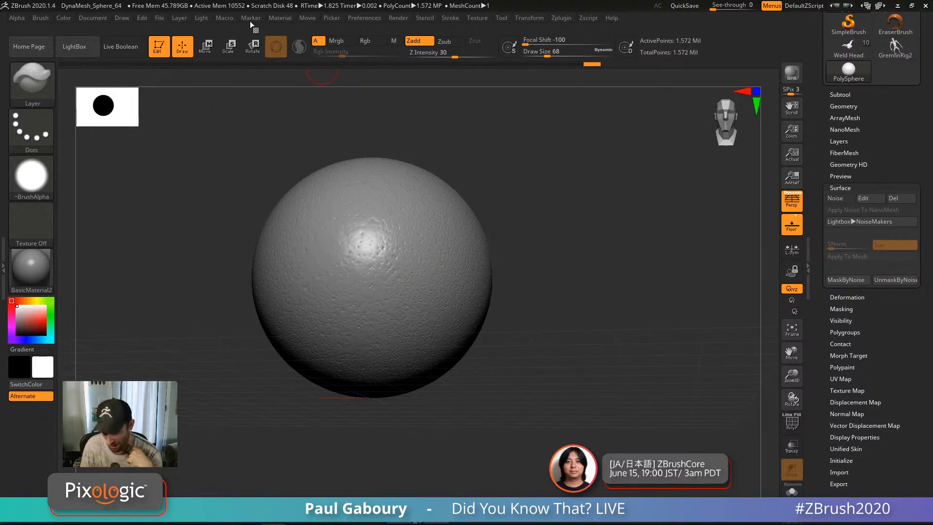
# Step: Lower BasicMaterial2's specular from 37 to 11 in Material > Modifiers and open the specular curve
pyautogui.click(281, 19)
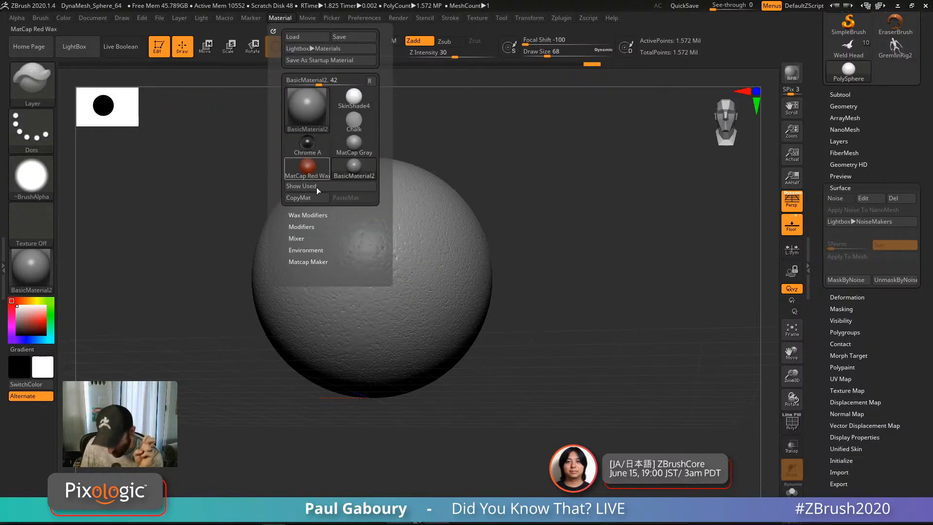
pyautogui.click(305, 226)
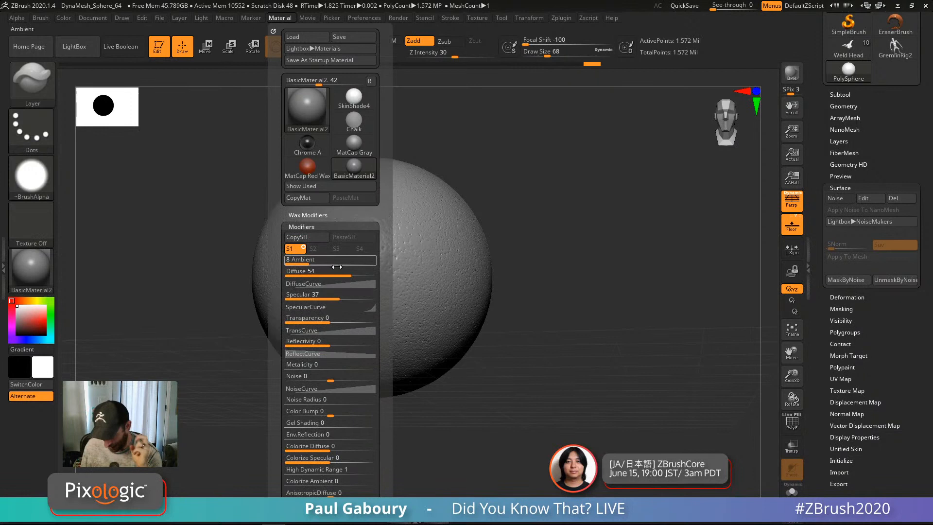
pyautogui.click(335, 297)
pyautogui.moveTo(334, 297); pyautogui.dragTo(325, 296)
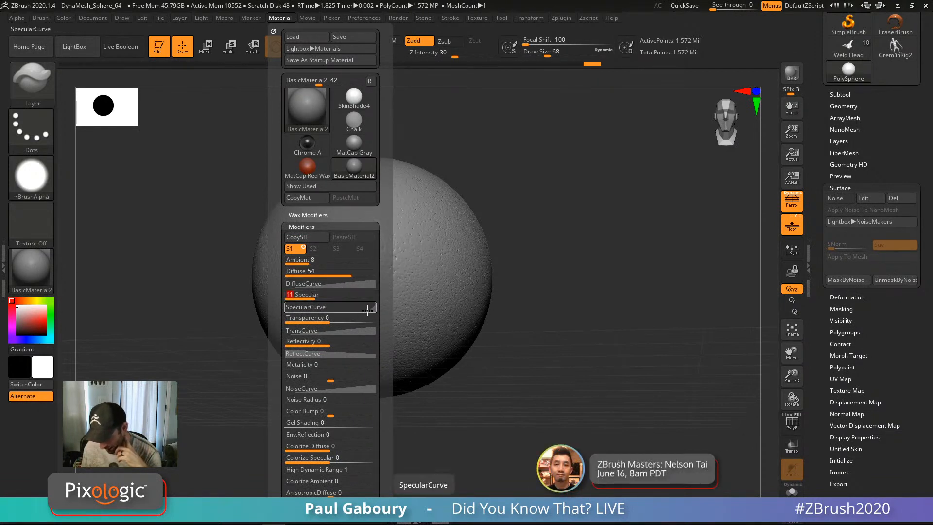
pyautogui.click(323, 307)
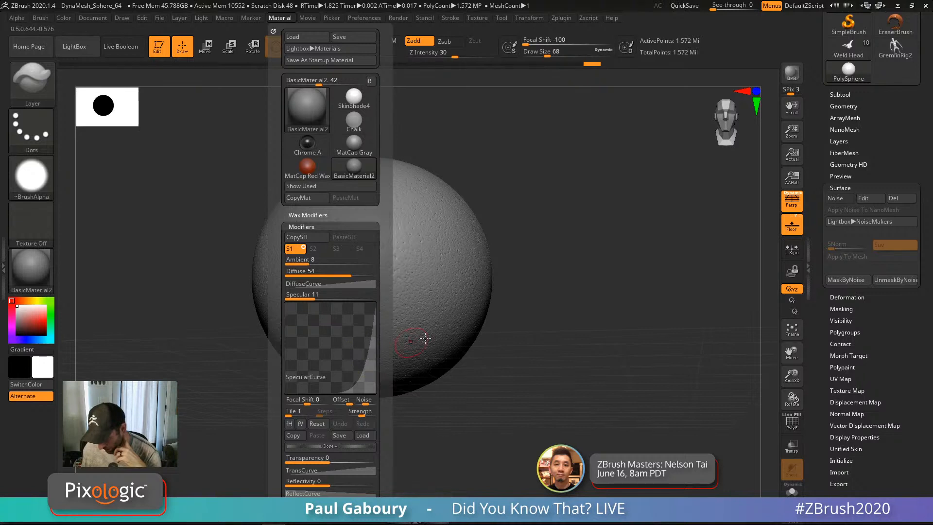
pyautogui.moveTo(518, 304)
pyautogui.mouseDown()
pyautogui.moveTo(503, 319)
pyautogui.moveTo(518, 304)
pyautogui.moveTo(520, 313)
pyautogui.mouseUp()
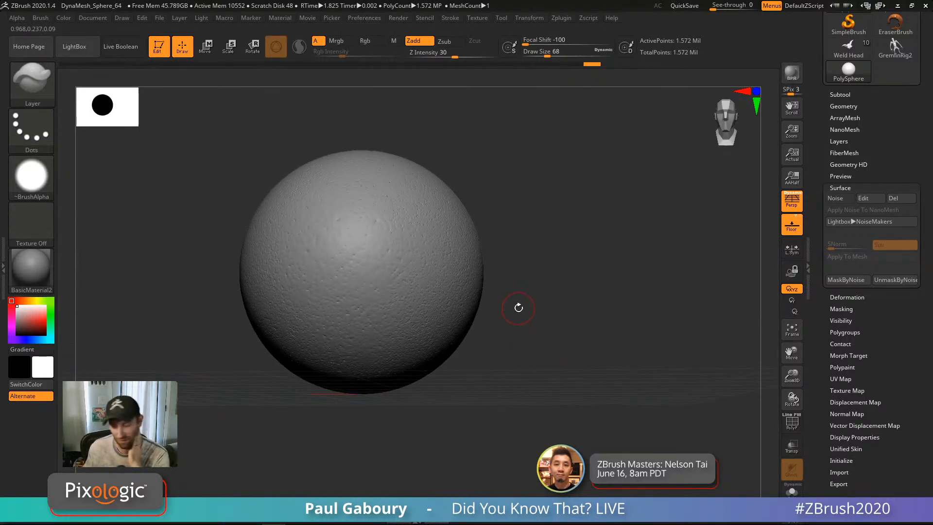
# Step: Set the material's specular to 7 and rotate and zoom to check the matte look
pyautogui.click(249, 18)
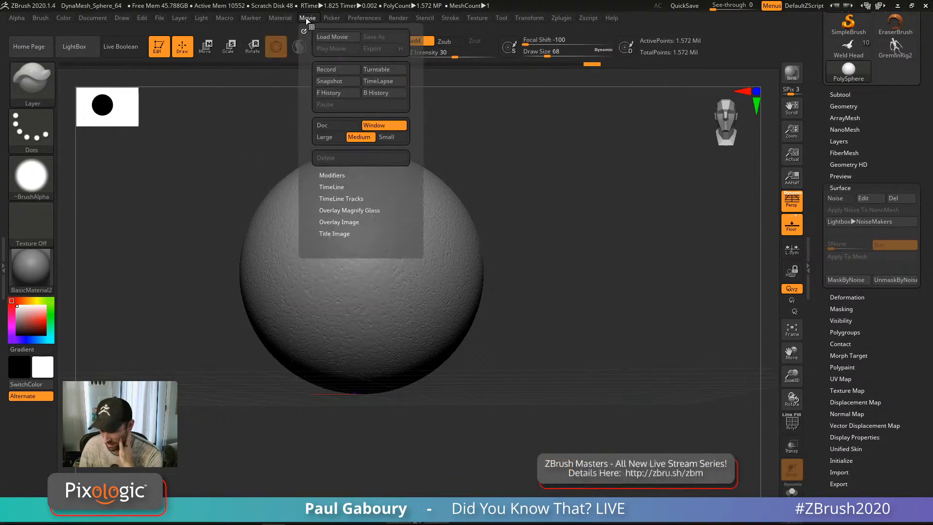
pyautogui.moveTo(287, 19)
pyautogui.click(310, 297)
pyautogui.press('Return')
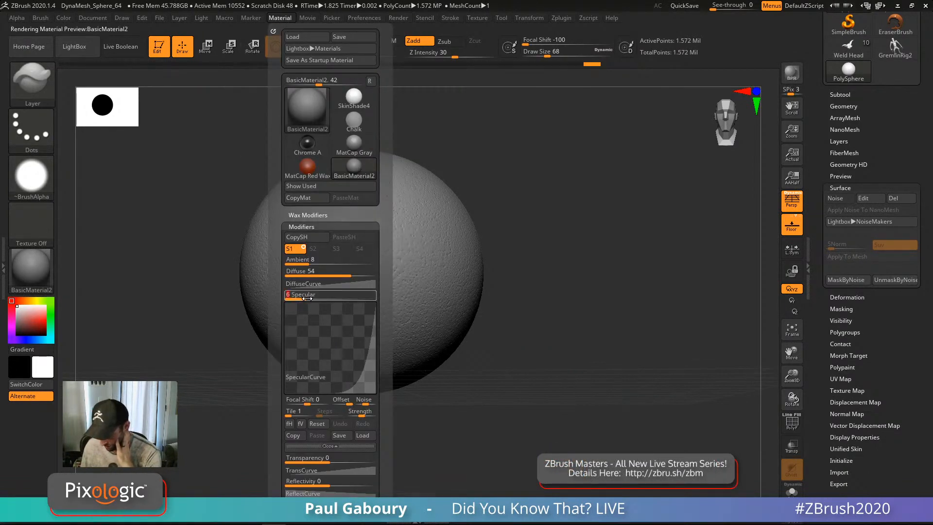
pyautogui.moveTo(565, 291)
pyautogui.mouseDown()
pyautogui.moveTo(550, 296)
pyautogui.moveTo(562, 305)
pyautogui.moveTo(566, 291)
pyautogui.moveTo(558, 302)
pyautogui.mouseUp()
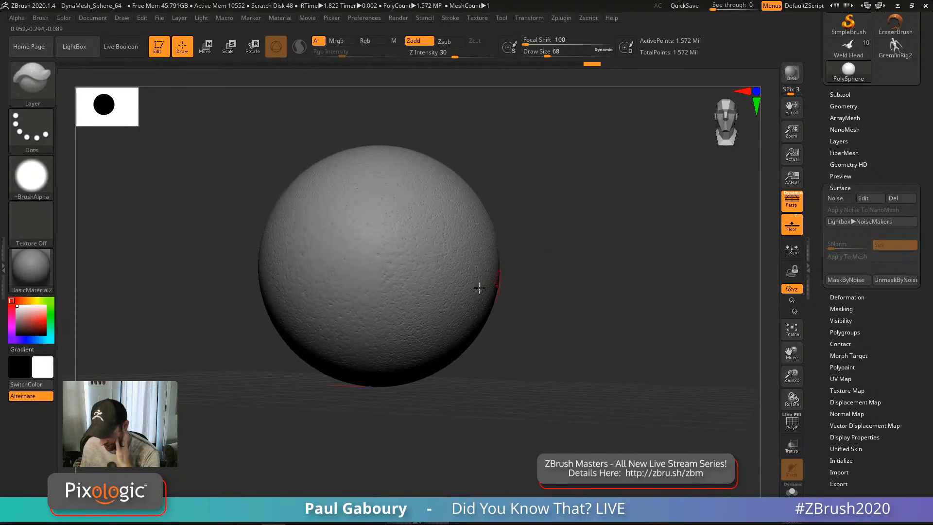
pyautogui.moveTo(382, 246)
pyautogui.keyDown('ctrl'); pyautogui.mouseDown(button='right')
pyautogui.moveTo(390, 258)
pyautogui.moveTo(456, 258)
pyautogui.mouseUp(button='right'); pyautogui.keyUp('ctrl')
pyautogui.press('shift')
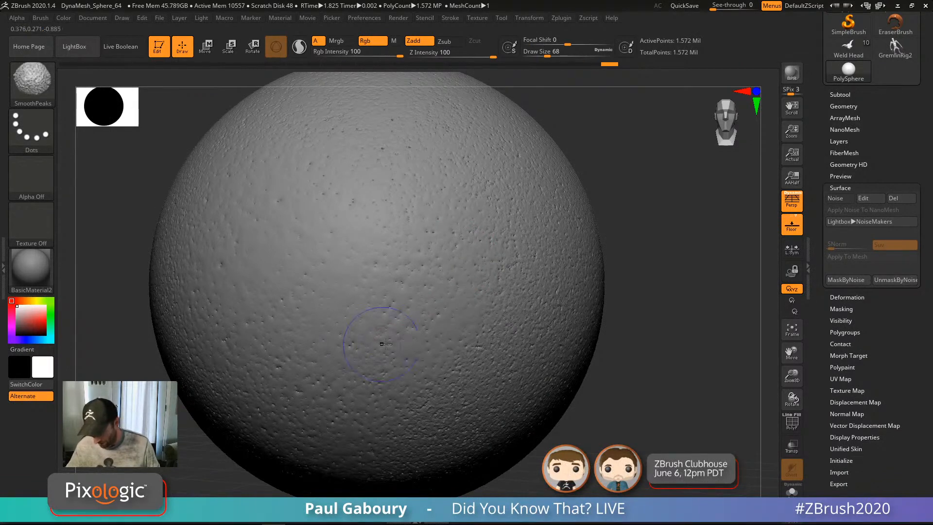
# Step: Load the SmoothValleys brush and smooth the pitted surface near the sphere's centre
pyautogui.moveTo(457, 367)
pyautogui.keyDown('ctrl'); pyautogui.mouseDown(button='right')
pyautogui.moveTo(463, 335)
pyautogui.moveTo(435, 330)
pyautogui.mouseUp(button='right'); pyautogui.keyUp('ctrl')
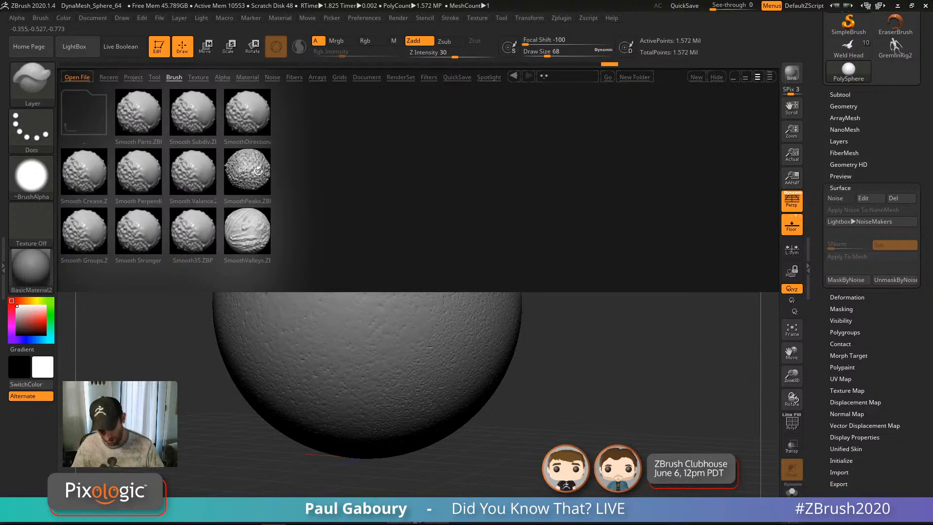
pyautogui.doubleClick(258, 233)
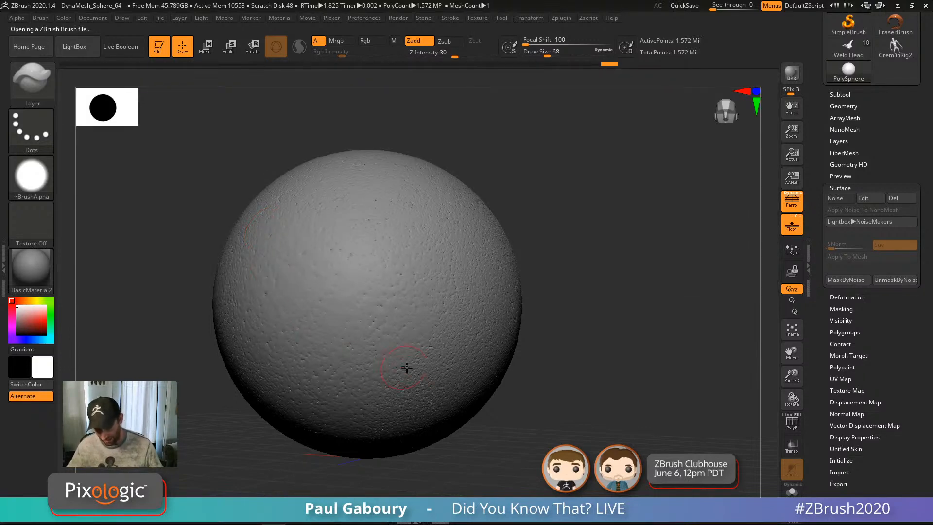
pyautogui.moveTo(400, 370)
pyautogui.keyDown('alt'); pyautogui.mouseDown(button='right')
pyautogui.moveTo(495, 383)
pyautogui.moveTo(425, 353)
pyautogui.mouseUp(button='right'); pyautogui.keyUp('alt')
pyautogui.moveTo(427, 316)
pyautogui.keyDown('shift'); pyautogui.mouseDown()
pyautogui.moveTo(407, 322)
pyautogui.moveTo(459, 313)
pyautogui.mouseUp(); pyautogui.keyUp('shift')
# Step: Smooth further pitted patches from new angles, then reframe the whole sphere
pyautogui.keyDown('alt'); pyautogui.moveTo(452, 290); pyautogui.dragTo(419, 273, button='right'); pyautogui.keyUp('alt')
pyautogui.keyDown('ctrl'); pyautogui.moveTo(419, 272); pyautogui.dragTo(466, 350, button='right'); pyautogui.keyUp('ctrl')
pyautogui.moveTo(467, 350); pyautogui.dragTo(442, 311, button='right')
pyautogui.moveTo(442, 302)
pyautogui.keyDown('shift'); pyautogui.mouseDown()
pyautogui.moveTo(417, 286)
pyautogui.moveTo(417, 154)
pyautogui.moveTo(348, 155)
pyautogui.moveTo(421, 256)
pyautogui.mouseUp(); pyautogui.keyUp('shift')
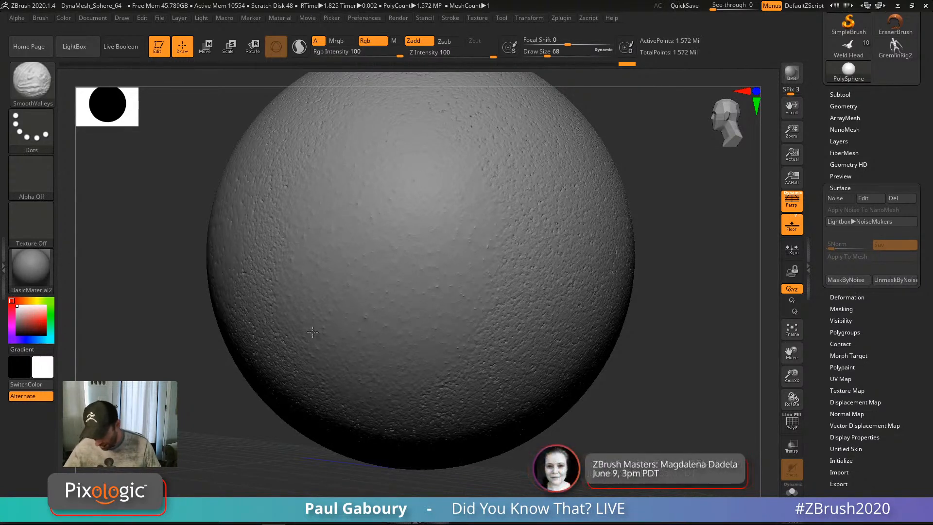
pyautogui.keyDown('shift'); pyautogui.moveTo(428, 312); pyautogui.dragTo(430, 323); pyautogui.keyUp('shift')
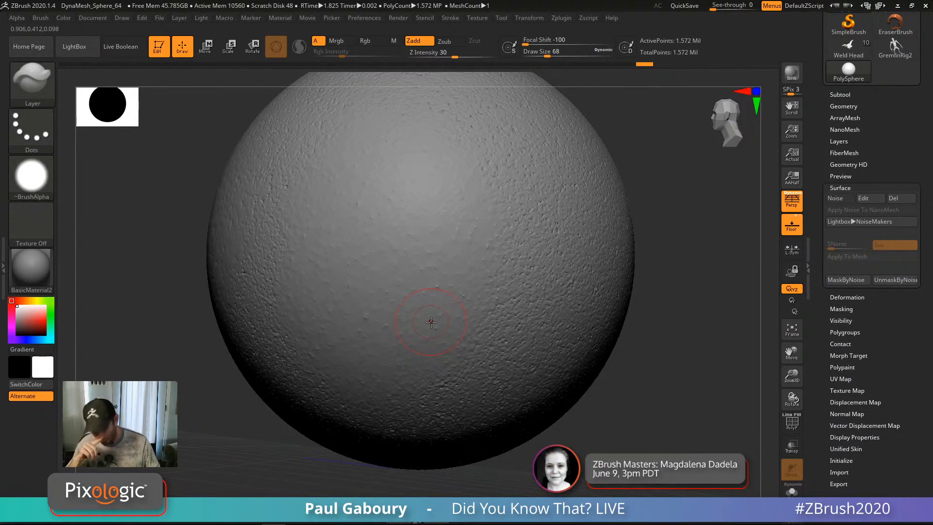
pyautogui.moveTo(425, 265)
pyautogui.keyDown('ctrl'); pyautogui.mouseDown(button='right')
pyautogui.moveTo(425, 306)
pyautogui.moveTo(421, 286)
pyautogui.mouseUp(button='right'); pyautogui.keyUp('ctrl')
pyautogui.keyDown('ctrl'); pyautogui.moveTo(424, 248); pyautogui.dragTo(422, 306, button='right'); pyautogui.keyUp('ctrl')
pyautogui.moveTo(409, 350)
pyautogui.keyDown('ctrl'); pyautogui.mouseDown(button='right')
pyautogui.moveTo(356, 321)
pyautogui.moveTo(340, 299)
pyautogui.moveTo(447, 335)
pyautogui.mouseUp(button='right'); pyautogui.keyUp('ctrl')
pyautogui.keyDown('ctrl'); pyautogui.moveTo(447, 335); pyautogui.dragTo(392, 329, button='right'); pyautogui.keyUp('ctrl')
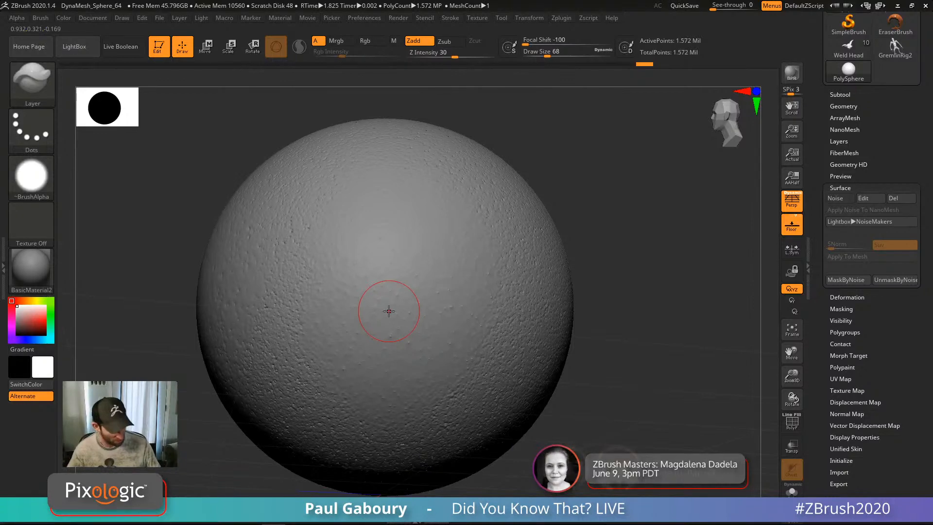
# Step: Spray bumps across the sphere with the Standard brush: Spray stroke, speckled alpha, Draw Size 87
pyautogui.press('b')
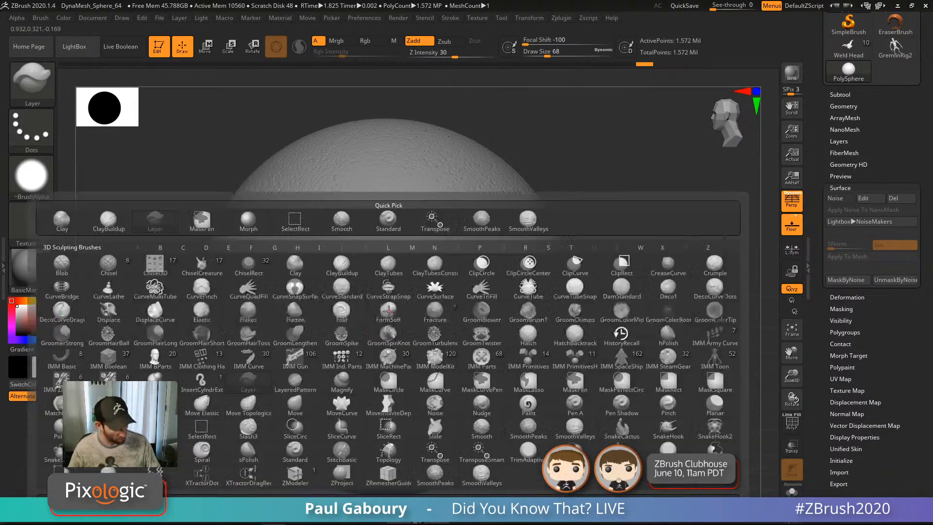
pyautogui.press('s')
pyautogui.press('t')
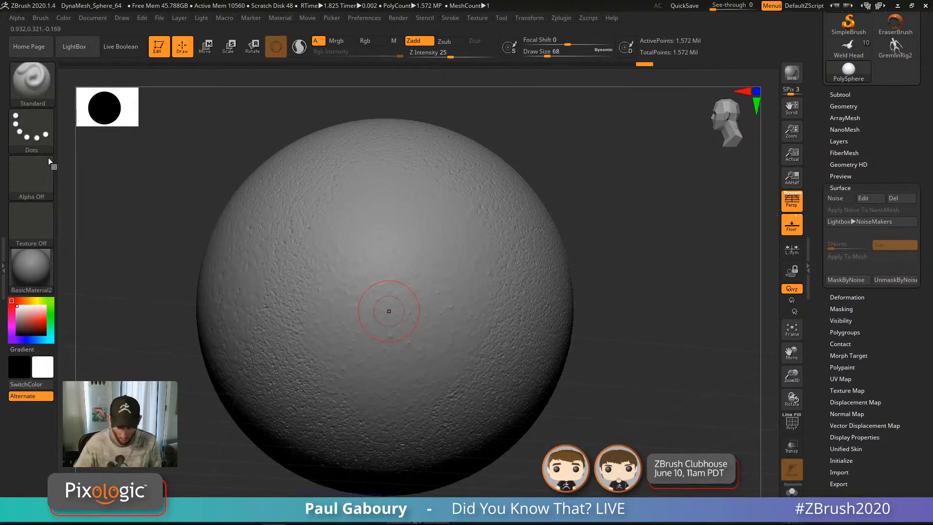
pyautogui.click(31, 130)
pyautogui.click(283, 140)
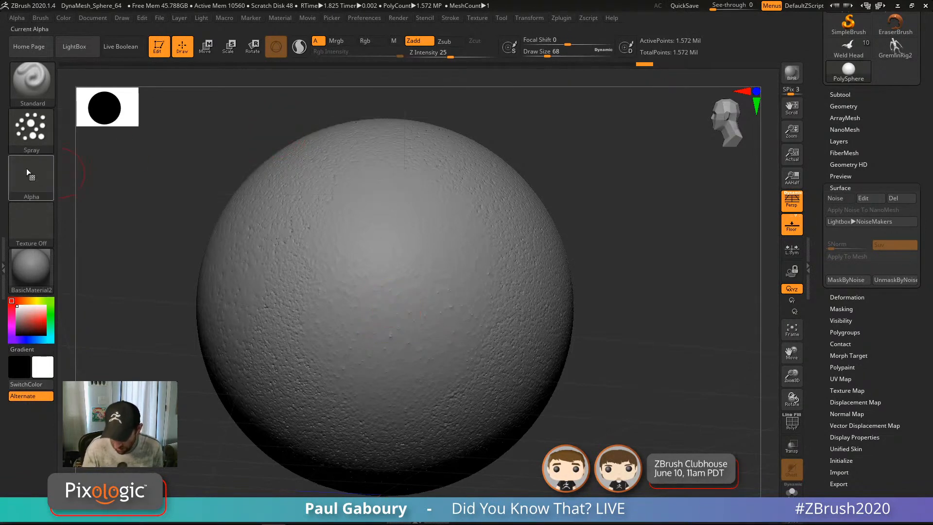
pyautogui.click(32, 177)
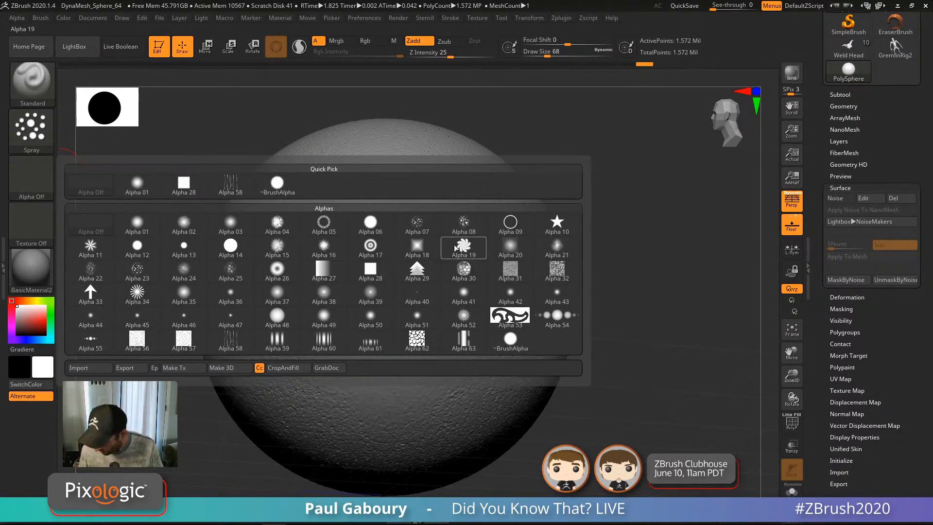
pyautogui.click(417, 225)
pyautogui.press('s')
pyautogui.moveTo(425, 339)
pyautogui.mouseDown()
pyautogui.moveTo(367, 255)
pyautogui.moveTo(431, 234)
pyautogui.moveTo(340, 350)
pyautogui.moveTo(370, 413)
pyautogui.moveTo(486, 341)
pyautogui.moveTo(437, 374)
pyautogui.moveTo(413, 335)
pyautogui.moveTo(403, 282)
pyautogui.moveTo(374, 257)
pyautogui.moveTo(429, 309)
pyautogui.moveTo(449, 346)
pyautogui.moveTo(356, 316)
pyautogui.moveTo(329, 336)
pyautogui.mouseUp()
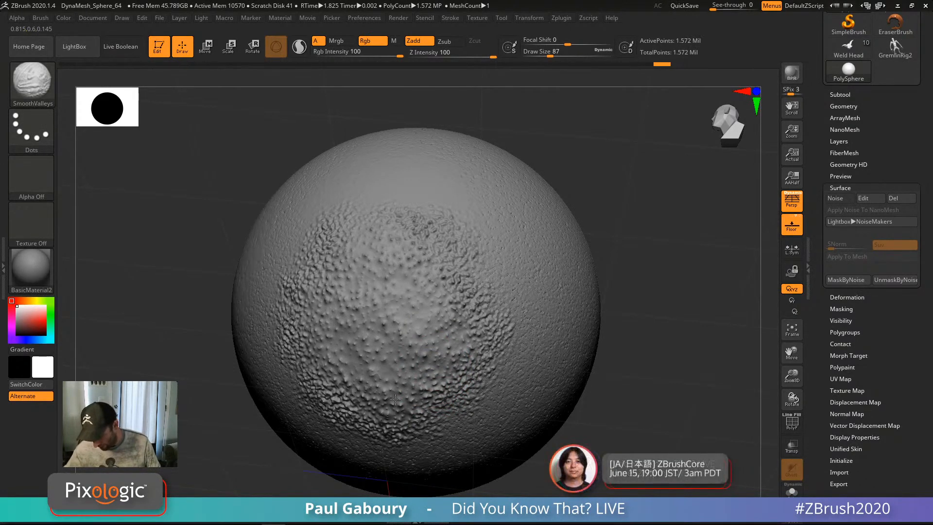
# Step: Undo the spray strokes, flatten the centre, then roughen the sphere's upper centre and right side
pyautogui.moveTo(360, 257)
pyautogui.keyDown('alt'); pyautogui.mouseDown(button='right')
pyautogui.moveTo(340, 331)
pyautogui.moveTo(406, 379)
pyautogui.moveTo(370, 297)
pyautogui.mouseUp(button='right'); pyautogui.keyUp('alt')
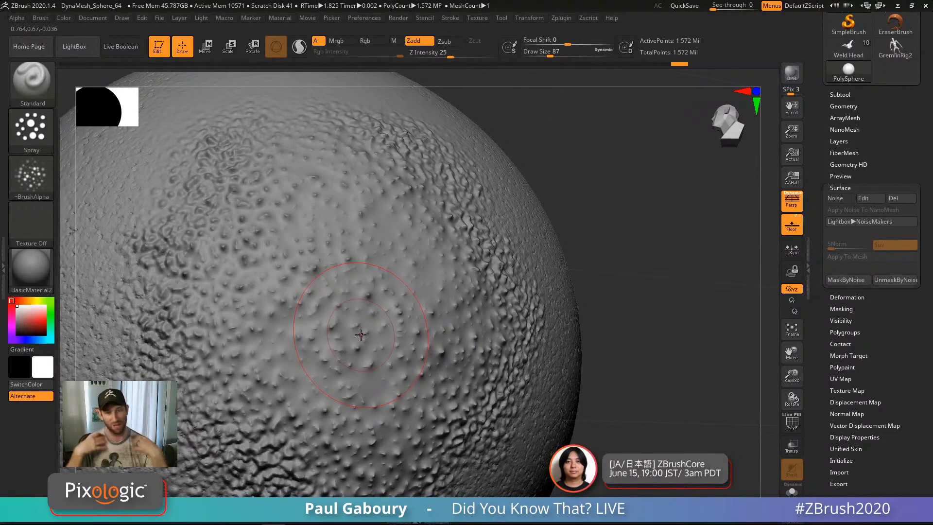
pyautogui.keyDown('ctrl'); pyautogui.moveTo(450, 337); pyautogui.dragTo(435, 304, button='right'); pyautogui.keyUp('ctrl')
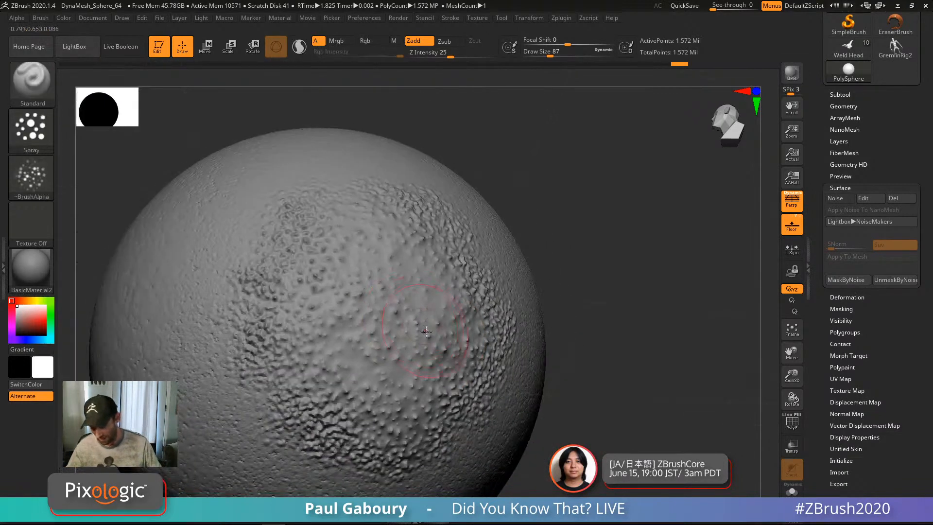
pyautogui.hotkey('ctrl', 'z')
pyautogui.moveTo(377, 358)
pyautogui.mouseDown()
pyautogui.moveTo(386, 292)
pyautogui.moveTo(374, 336)
pyautogui.mouseUp()
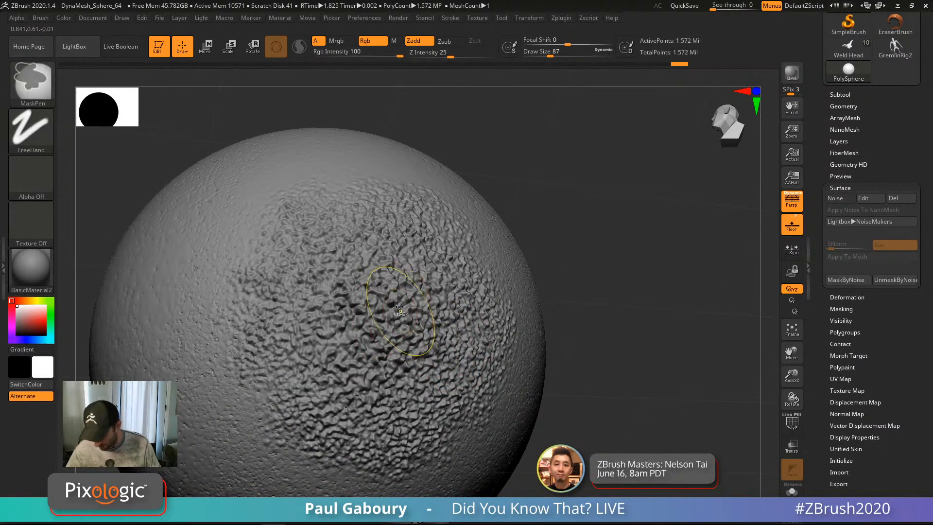
pyautogui.hotkey('ctrl', 'z')
pyautogui.moveTo(384, 296)
pyautogui.keyDown('shift'); pyautogui.mouseDown()
pyautogui.moveTo(344, 311)
pyautogui.moveTo(425, 335)
pyautogui.moveTo(340, 238)
pyautogui.moveTo(367, 398)
pyautogui.moveTo(399, 406)
pyautogui.moveTo(330, 435)
pyautogui.mouseUp(); pyautogui.keyUp('shift')
pyautogui.moveTo(360, 292)
pyautogui.mouseDown(button='right')
pyautogui.moveTo(367, 311)
pyautogui.moveTo(406, 340)
pyautogui.moveTo(409, 369)
pyautogui.mouseUp(button='right')
pyautogui.keyDown('alt'); pyautogui.moveTo(413, 297); pyautogui.dragTo(534, 248, button='right'); pyautogui.keyUp('alt')
pyautogui.moveTo(488, 241)
pyautogui.mouseDown()
pyautogui.moveTo(469, 195)
pyautogui.moveTo(486, 185)
pyautogui.moveTo(505, 299)
pyautogui.moveTo(491, 354)
pyautogui.moveTo(557, 299)
pyautogui.moveTo(518, 383)
pyautogui.mouseUp()
pyautogui.moveTo(518, 359)
pyautogui.mouseDown(button='right')
pyautogui.moveTo(486, 330)
pyautogui.moveTo(420, 205)
pyautogui.mouseUp(button='right')
pyautogui.keyDown('alt'); pyautogui.moveTo(420, 204); pyautogui.dragTo(461, 299, button='right'); pyautogui.keyUp('alt')
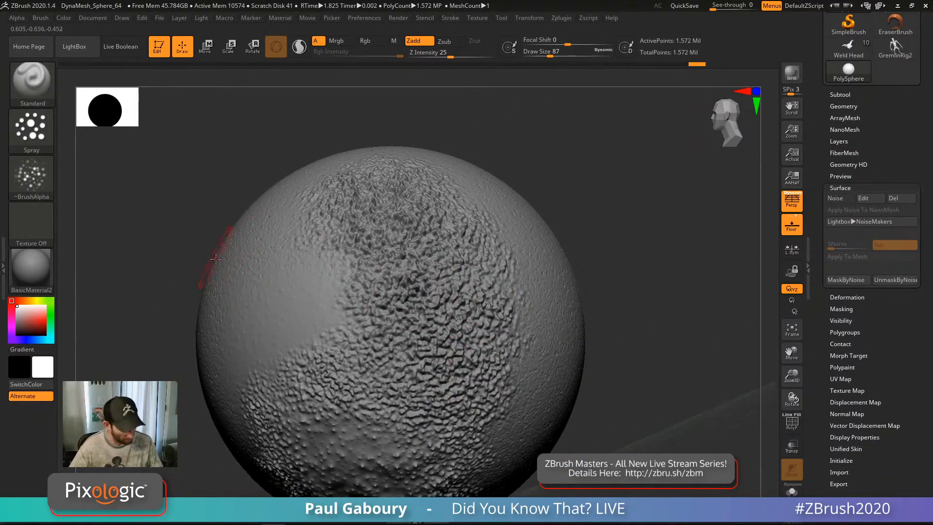
# Step: Smooth the central noise with SmoothPeaks and expand the sculpt Layers list
pyautogui.press('b')
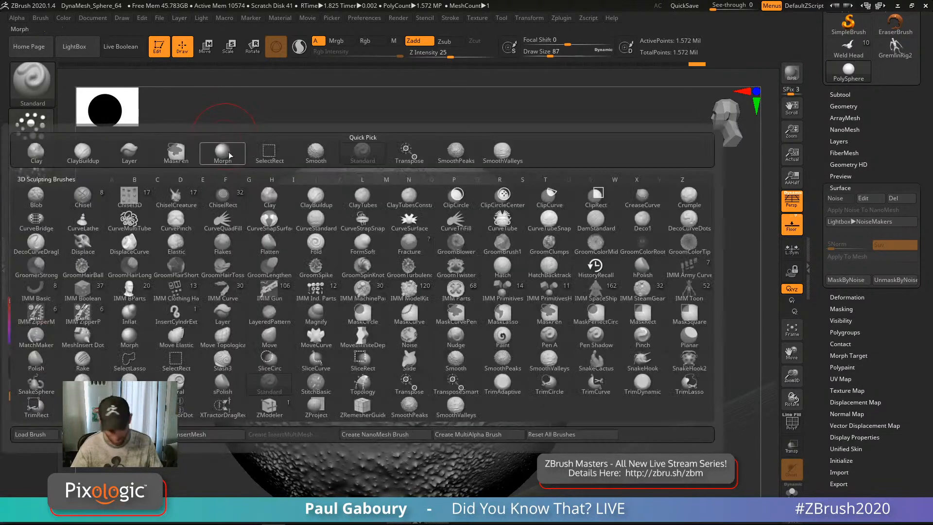
pyautogui.click(457, 155)
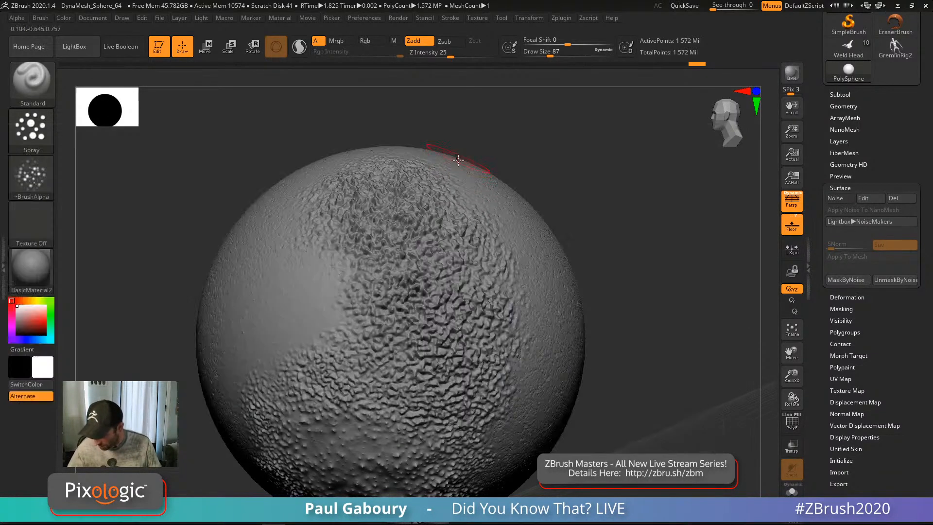
pyautogui.moveTo(454, 320)
pyautogui.mouseDown()
pyautogui.moveTo(389, 253)
pyautogui.moveTo(452, 359)
pyautogui.moveTo(382, 232)
pyautogui.moveTo(455, 290)
pyautogui.moveTo(506, 304)
pyautogui.moveTo(399, 180)
pyautogui.moveTo(344, 189)
pyautogui.moveTo(380, 324)
pyautogui.moveTo(495, 350)
pyautogui.moveTo(466, 320)
pyautogui.mouseUp()
pyautogui.moveTo(430, 293); pyautogui.dragTo(504, 311, button='right')
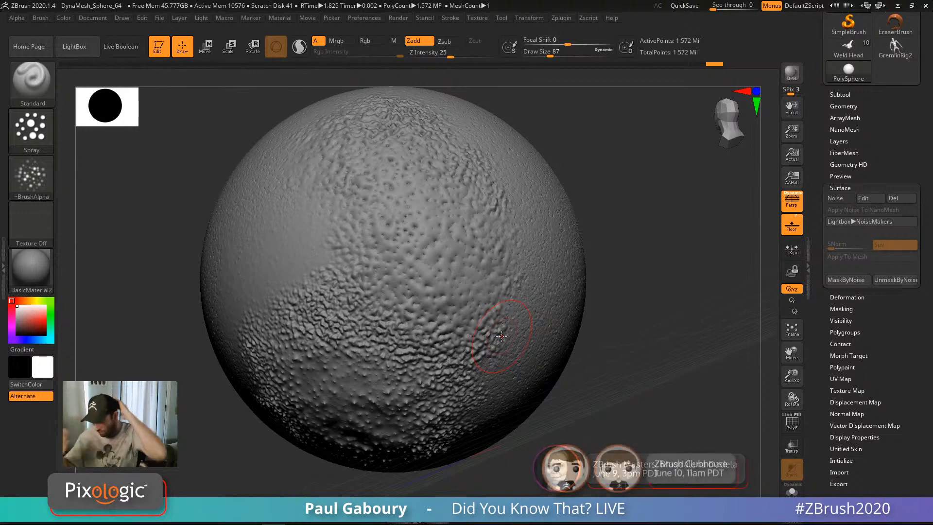
pyautogui.press('shift')
pyautogui.click(840, 140)
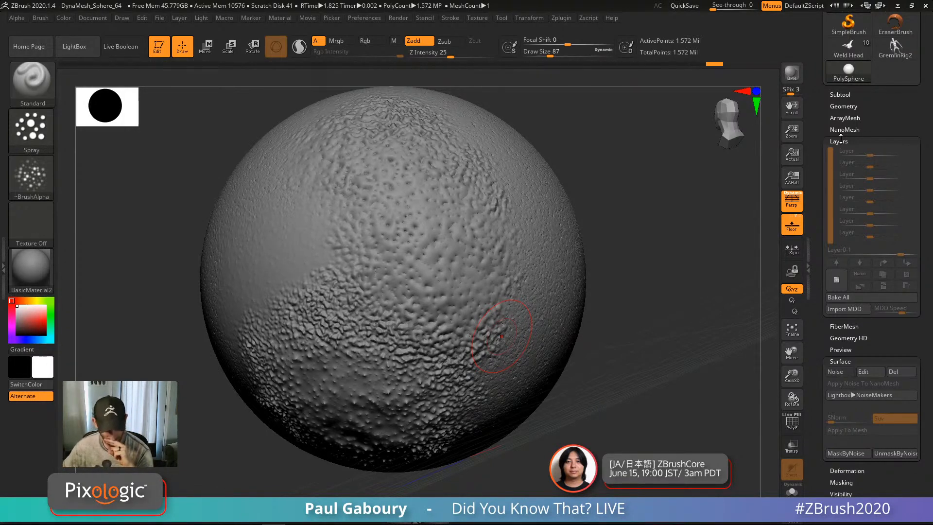
pyautogui.click(34, 75)
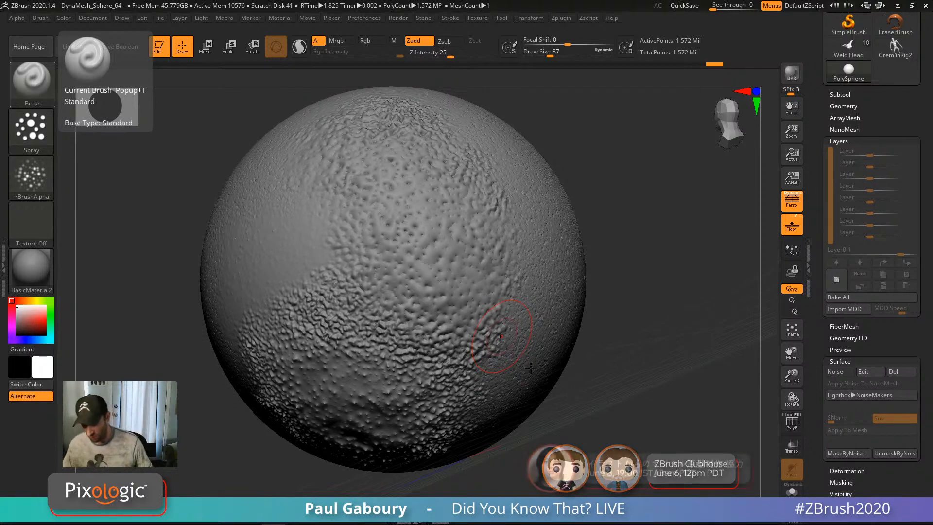
pyautogui.moveTo(336, 299)
pyautogui.keyDown('alt'); pyautogui.mouseDown(button='right')
pyautogui.moveTo(451, 290)
pyautogui.moveTo(459, 280)
pyautogui.mouseUp(button='right'); pyautogui.keyUp('alt')
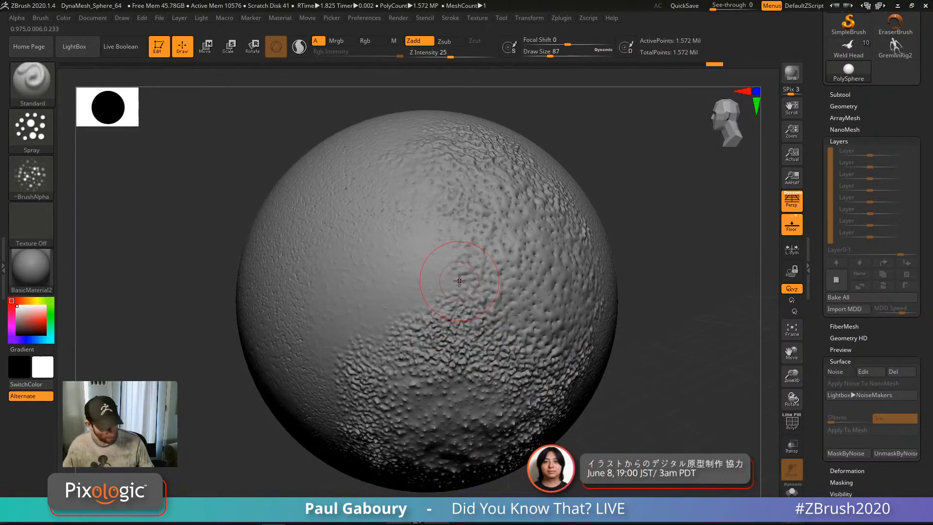
pyautogui.press('b')
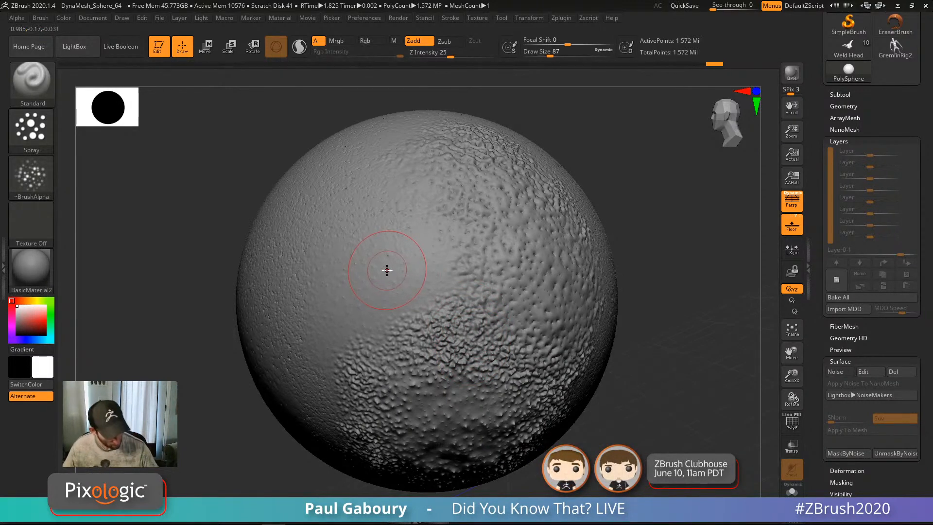
pyautogui.press('b')
# Step: Stamp a nose onto the sphere with Chisel3D and shrink the brush from 87 to 20
pyautogui.click(154, 265)
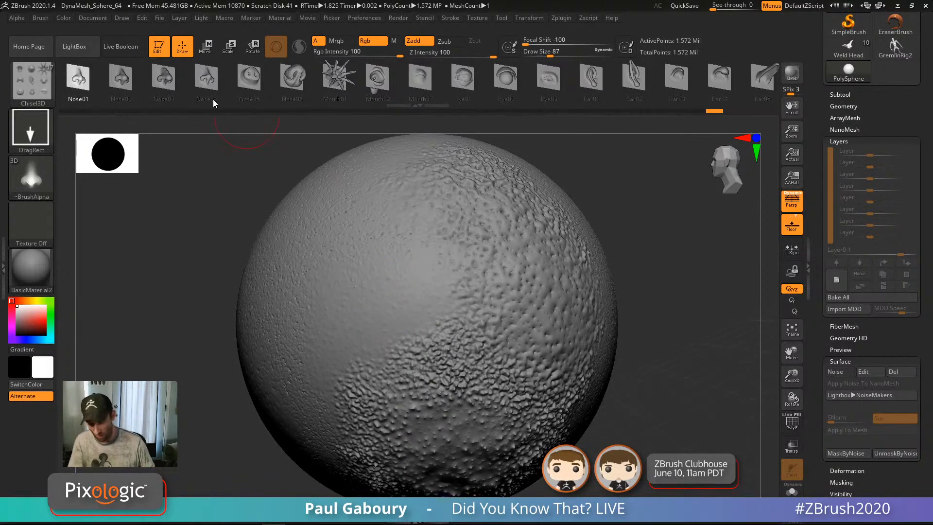
pyautogui.moveTo(350, 286); pyautogui.dragTo(369, 298, button='right')
pyautogui.moveTo(356, 305); pyautogui.dragTo(332, 130)
pyautogui.moveTo(484, 404)
pyautogui.mouseDown(button='right')
pyautogui.moveTo(481, 384)
pyautogui.moveTo(404, 292)
pyautogui.moveTo(345, 357)
pyautogui.mouseUp(button='right')
pyautogui.press('s')
pyautogui.click(321, 294)
pyautogui.moveTo(321, 294)
pyautogui.mouseDown(button='right')
pyautogui.moveTo(344, 276)
pyautogui.moveTo(358, 279)
pyautogui.mouseUp(button='right')
pyautogui.moveTo(367, 248); pyautogui.dragTo(438, 304, button='right')
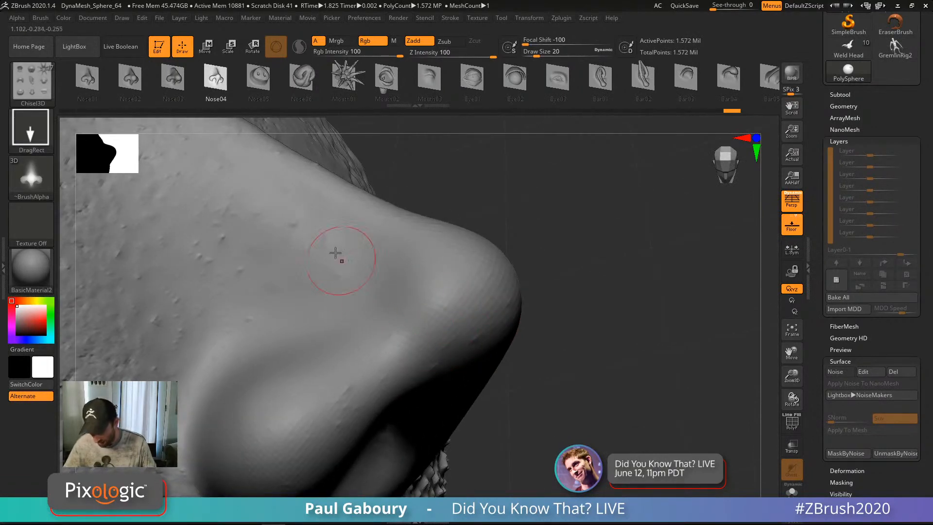
pyautogui.keyDown('ctrl'); pyautogui.moveTo(340, 254); pyautogui.dragTo(413, 287, button='right'); pyautogui.keyUp('ctrl')
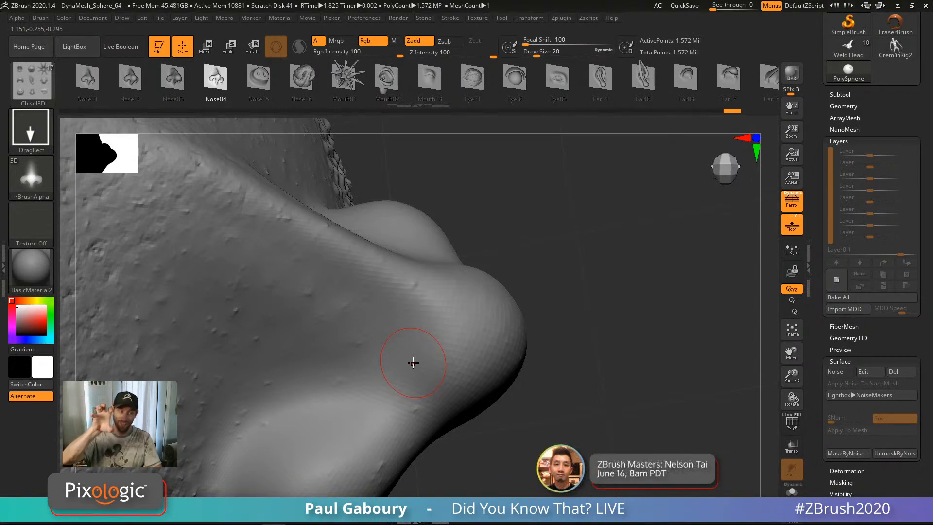
pyautogui.moveTo(18, 165)
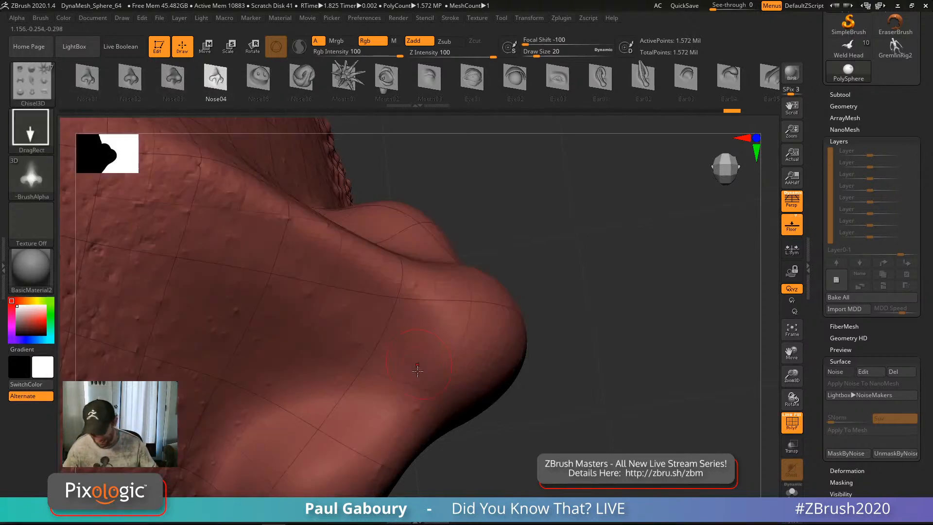
pyautogui.moveTo(398, 311); pyautogui.dragTo(384, 294)
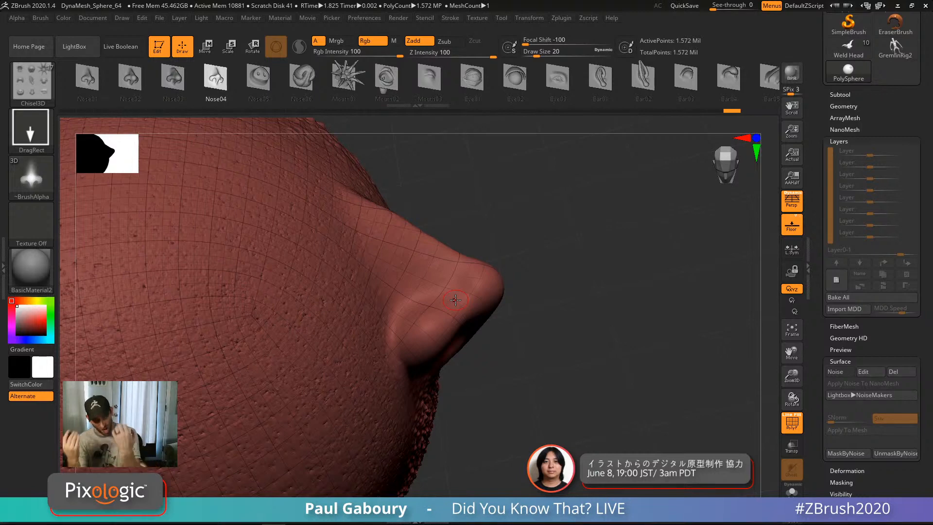
# Step: Place a lidded Eye02 insert beside the nose and check it with PolyFrame
pyautogui.click(516, 80)
pyautogui.moveTo(493, 177); pyautogui.dragTo(418, 162)
pyautogui.moveTo(296, 313)
pyautogui.mouseDown()
pyautogui.moveTo(328, 364)
pyautogui.moveTo(349, 346)
pyautogui.mouseUp()
pyautogui.moveTo(348, 346); pyautogui.dragTo(315, 285, button='right')
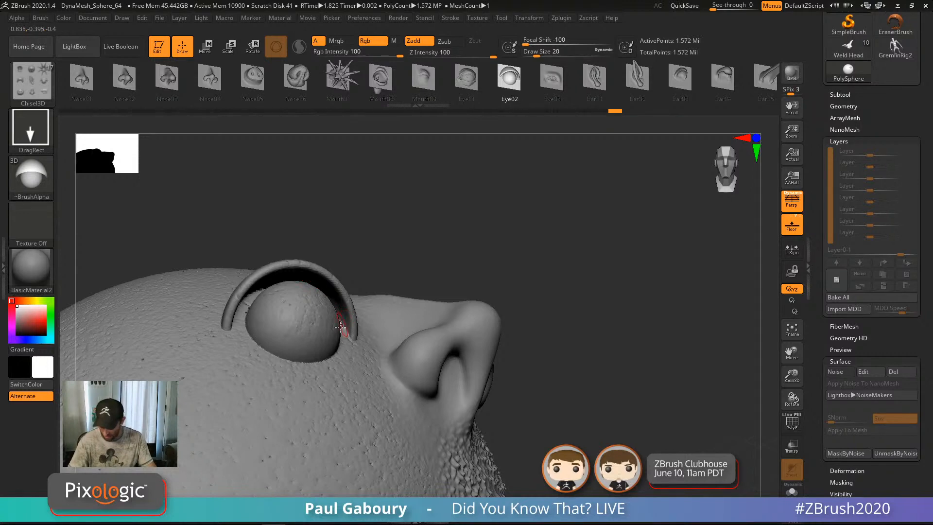
pyautogui.keyDown('ctrl'); pyautogui.moveTo(407, 440); pyautogui.dragTo(367, 436, button='right'); pyautogui.keyUp('ctrl')
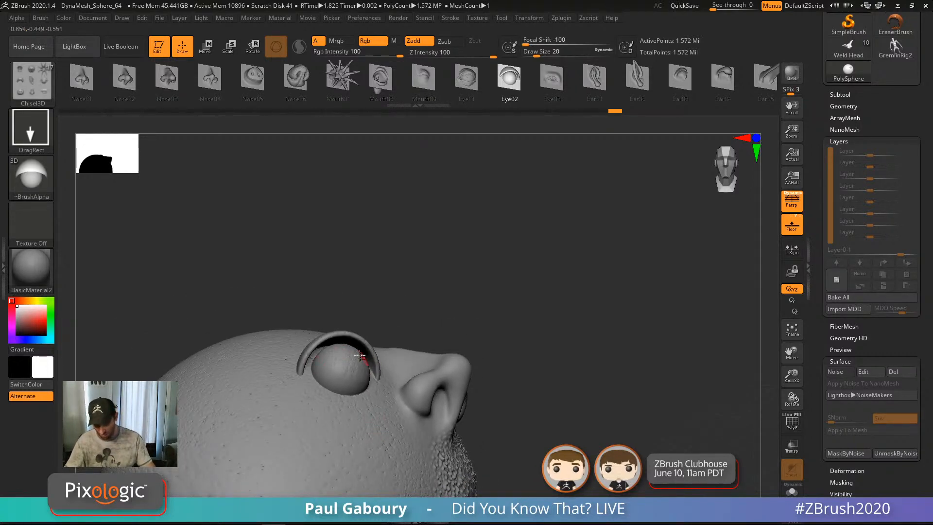
pyautogui.moveTo(312, 378); pyautogui.dragTo(379, 395, button='right')
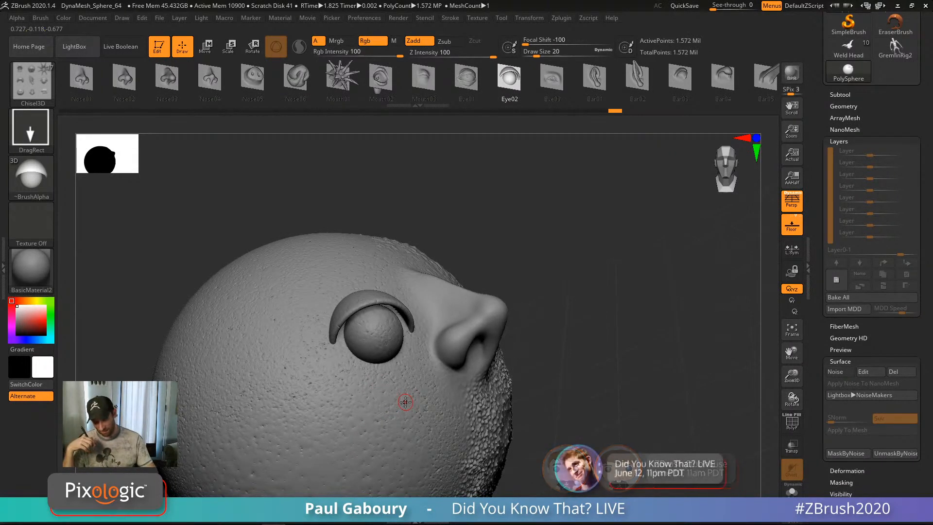
pyautogui.moveTo(598, 357)
pyautogui.keyDown('alt'); pyautogui.mouseDown()
pyautogui.moveTo(619, 325)
pyautogui.moveTo(608, 315)
pyautogui.moveTo(593, 348)
pyautogui.moveTo(598, 314)
pyautogui.mouseUp(); pyautogui.keyUp('alt')
pyautogui.click(843, 141)
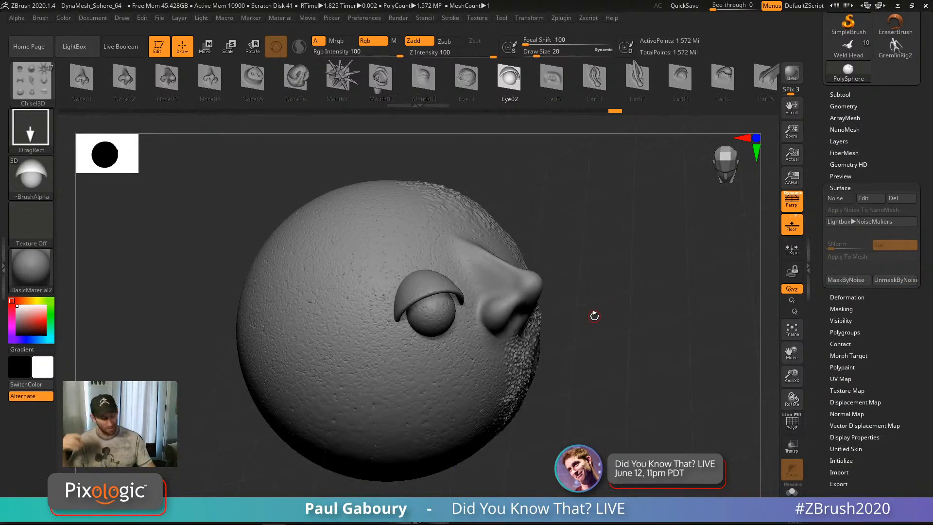
pyautogui.hotkey('shift', 'f')
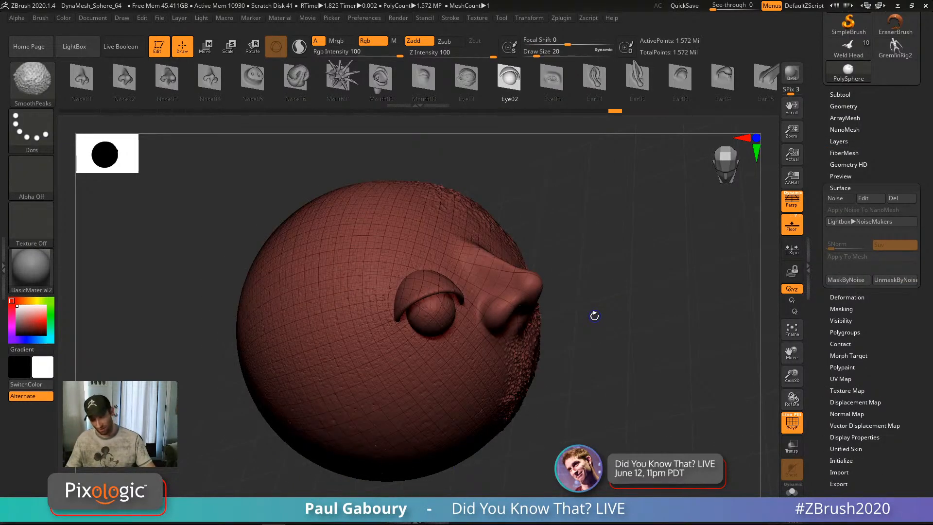
pyautogui.hotkey('shift', 'f')
# Step: Delete lower subdivisions and insert an IMM BParts Nose part onto the sphere
pyautogui.click(844, 106)
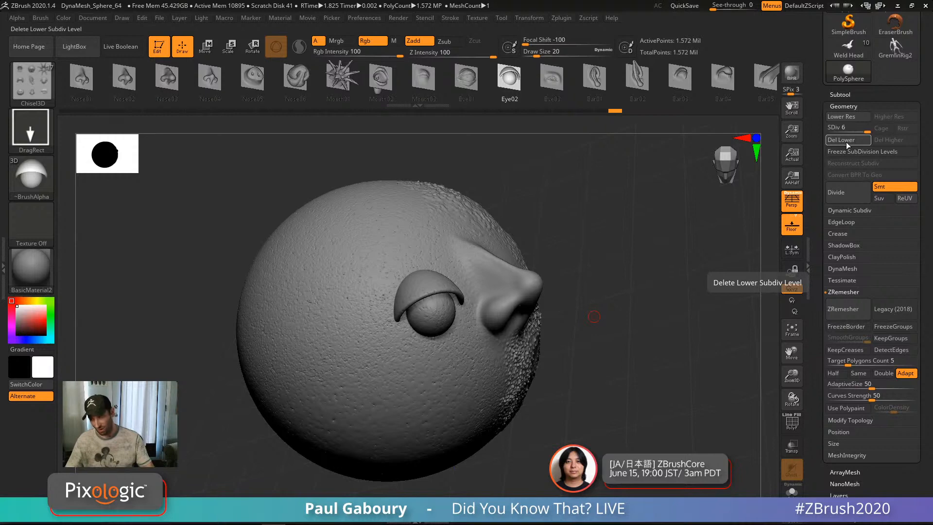
pyautogui.click(847, 140)
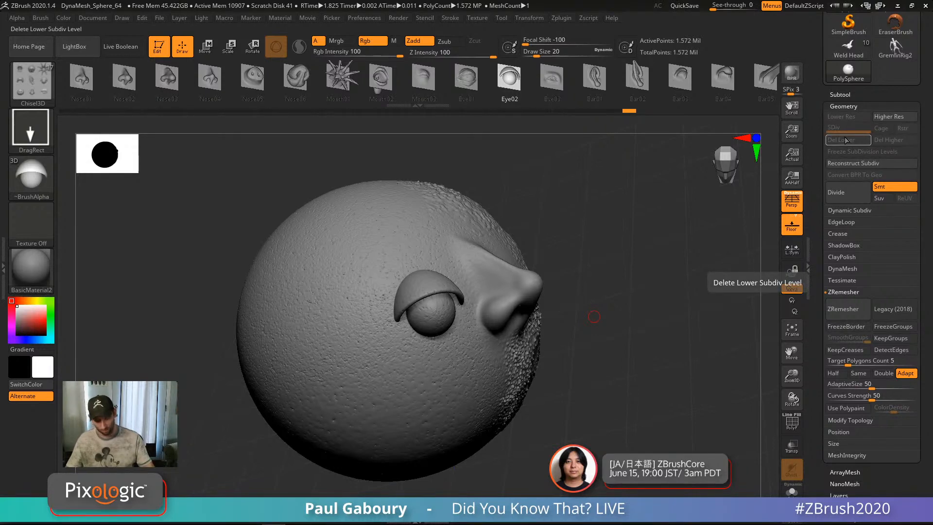
pyautogui.press('b')
pyautogui.press('i')
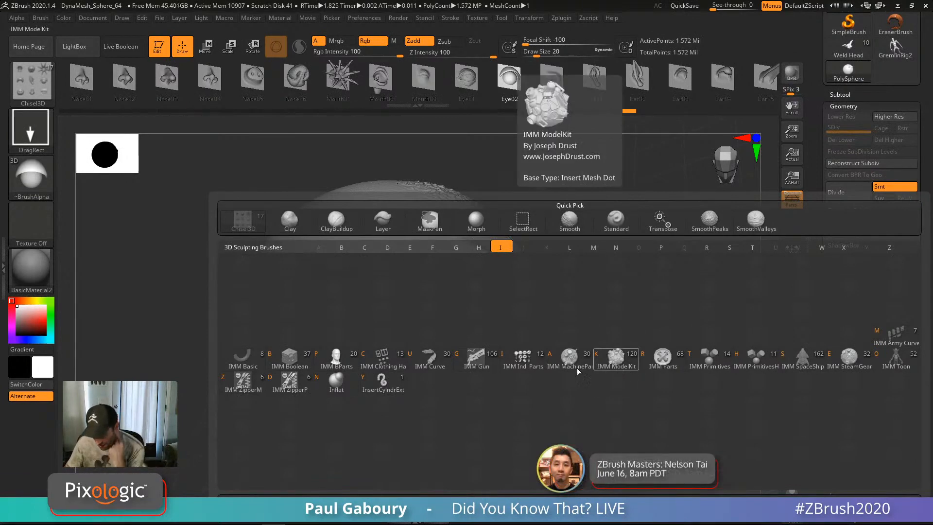
pyautogui.click(336, 359)
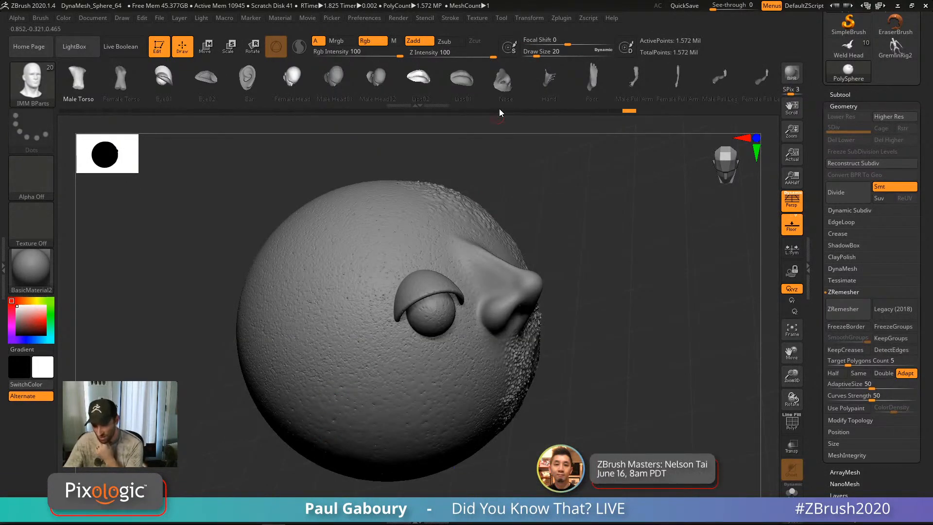
pyautogui.click(506, 80)
pyautogui.moveTo(496, 177); pyautogui.dragTo(328, 413)
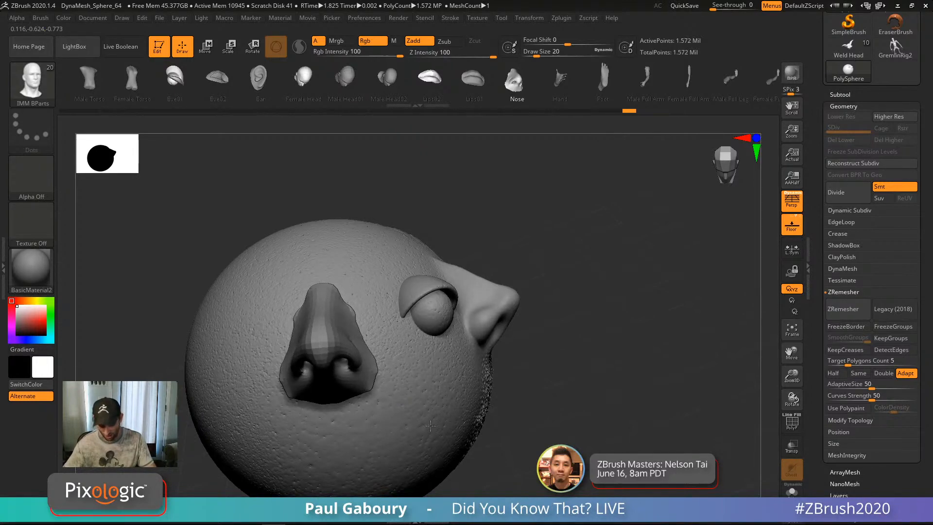
pyautogui.moveTo(545, 423); pyautogui.dragTo(432, 369, button='right')
pyautogui.keyDown('ctrl'); pyautogui.moveTo(433, 370); pyautogui.dragTo(389, 292, button='right'); pyautogui.keyUp('ctrl')
pyautogui.hotkey('shift', 'f')
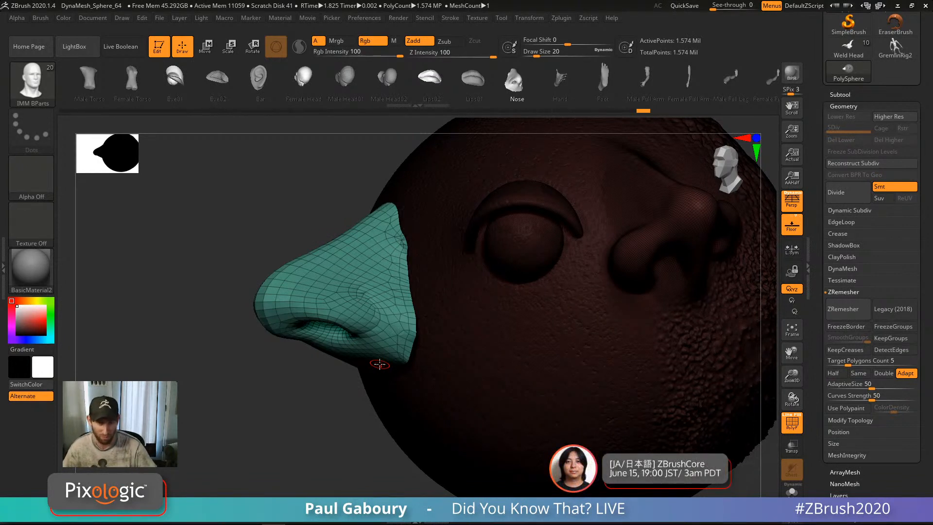
# Step: Undo the nose and eye inserts and turn PolyFrame back off
pyautogui.moveTo(563, 338); pyautogui.dragTo(459, 314, button='right')
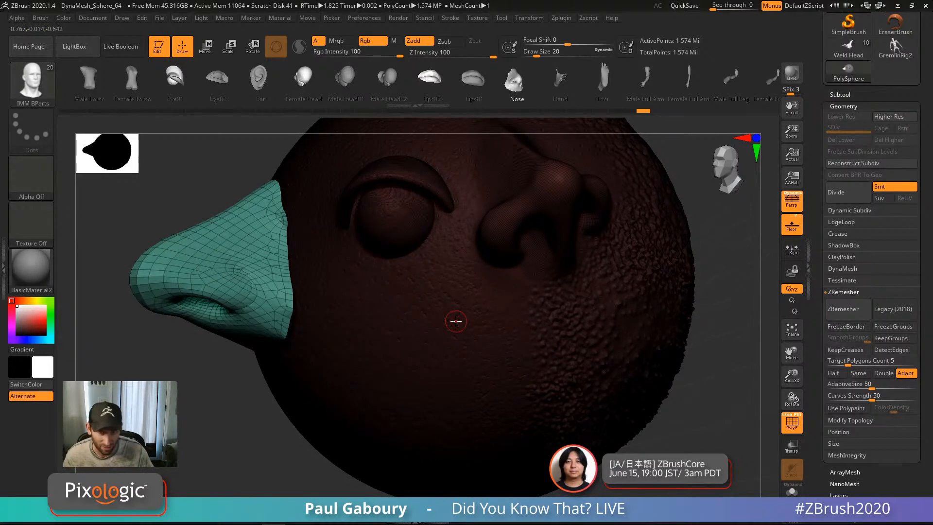
pyautogui.hotkey('ctrl', 'z')
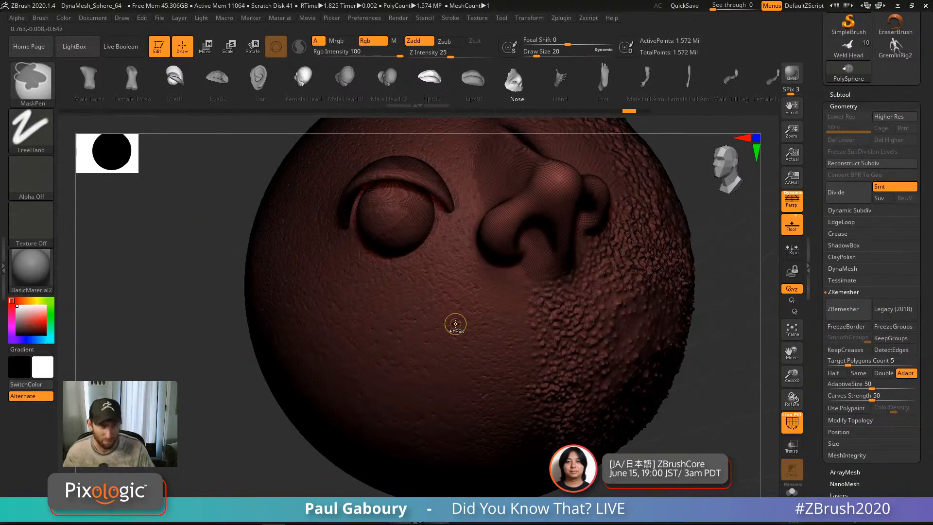
pyautogui.hotkey('ctrl', 'z')
pyautogui.moveTo(542, 354)
pyautogui.keyDown('ctrl'); pyautogui.mouseDown(button='right')
pyautogui.moveTo(524, 370)
pyautogui.moveTo(488, 343)
pyautogui.moveTo(579, 372)
pyautogui.mouseUp(button='right'); pyautogui.keyUp('ctrl')
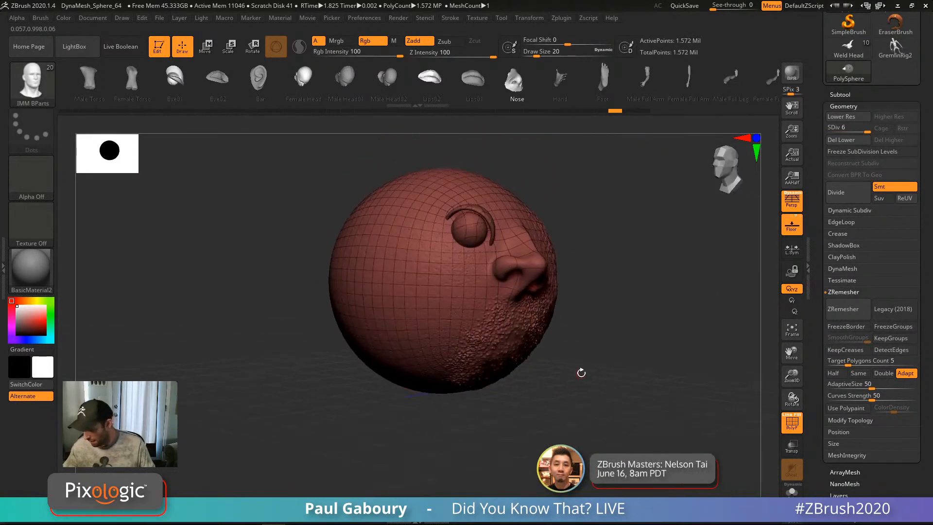
pyautogui.click(848, 105)
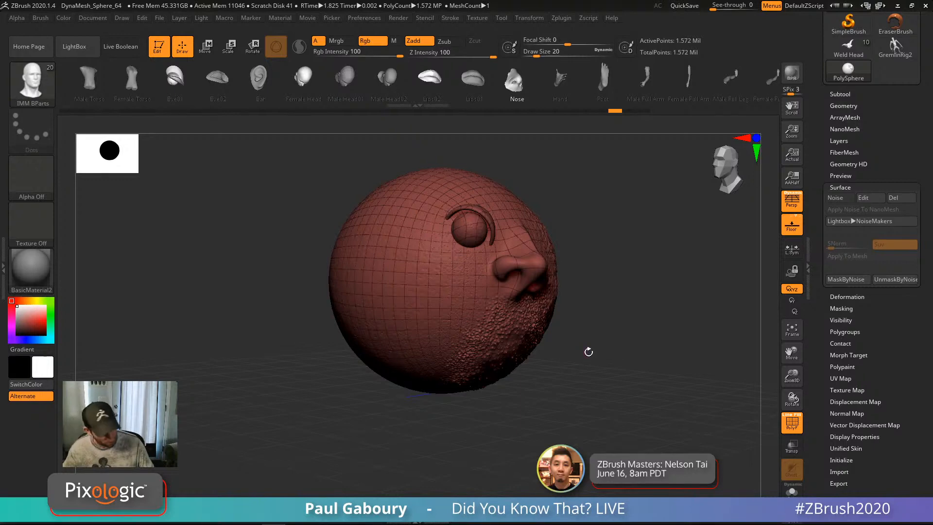
pyautogui.hotkey('shift', 'f')
pyautogui.moveTo(584, 358); pyautogui.dragTo(544, 389)
pyautogui.hotkey('ctrl', 'z')
pyautogui.hotkey('ctrl', 'z')
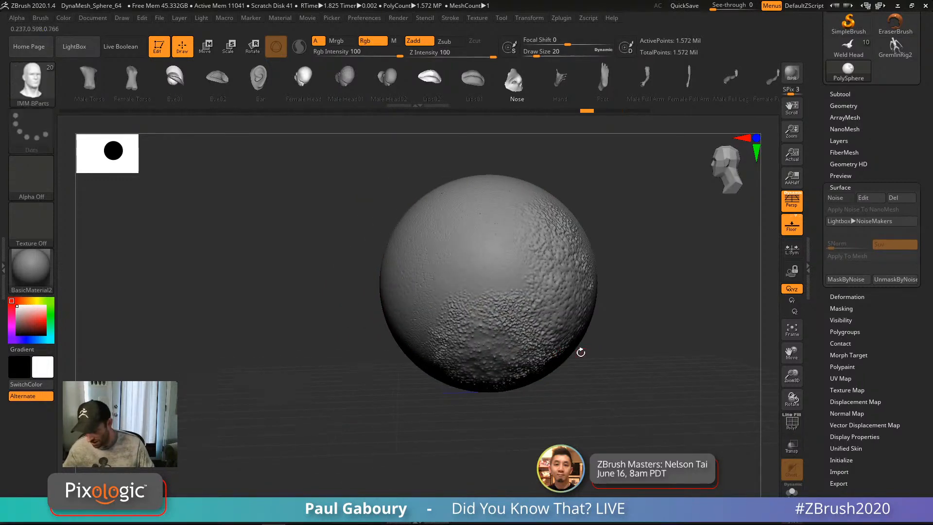
pyautogui.moveTo(657, 351); pyautogui.dragTo(540, 344)
# Step: Load the gremlin tool, expand its Layers list, and make Weld Head the active subtool
pyautogui.moveTo(880, 161); pyautogui.dragTo(912, 234)
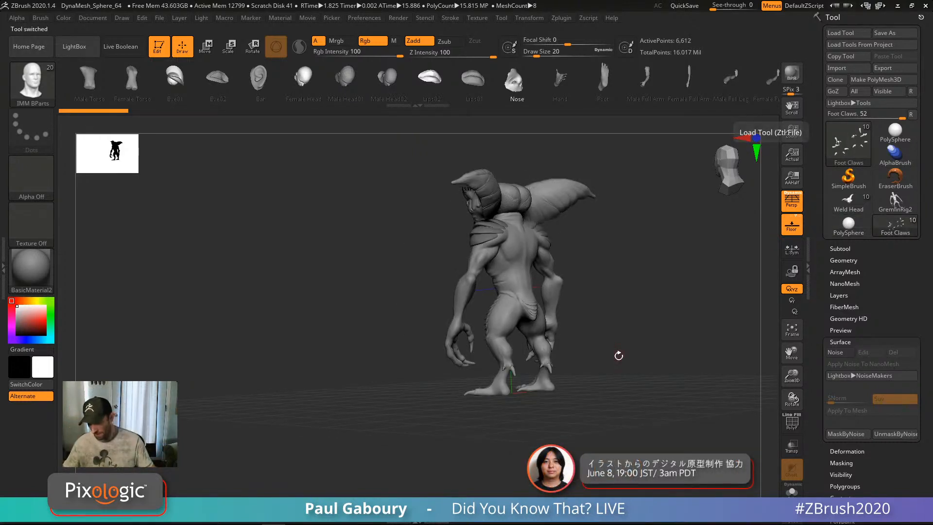
pyautogui.moveTo(619, 355); pyautogui.dragTo(638, 375)
pyautogui.moveTo(650, 317); pyautogui.dragTo(601, 438)
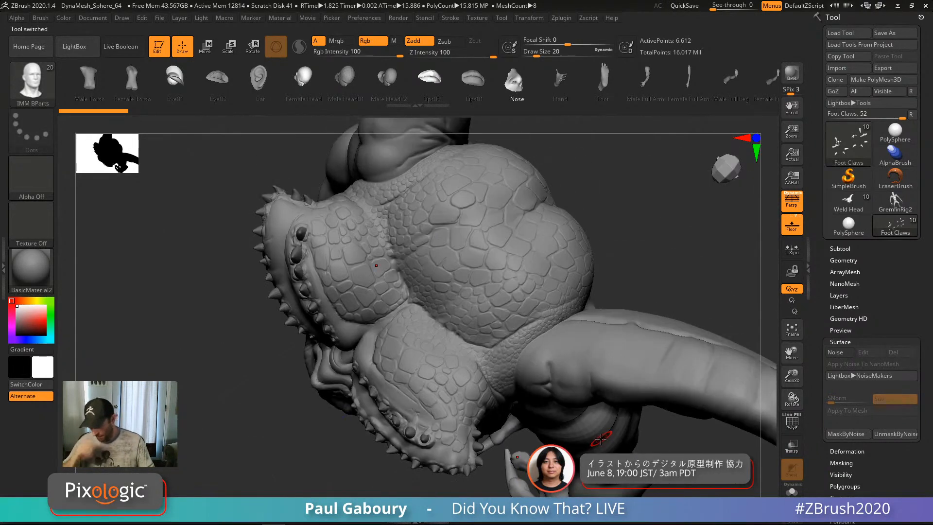
pyautogui.click(841, 296)
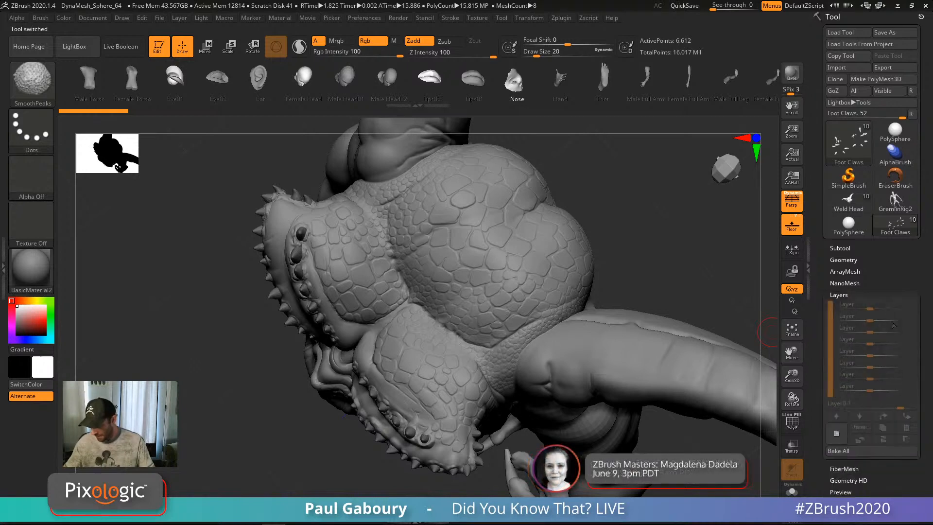
pyautogui.keyDown('alt'); pyautogui.click(608, 275); pyautogui.keyUp('alt')
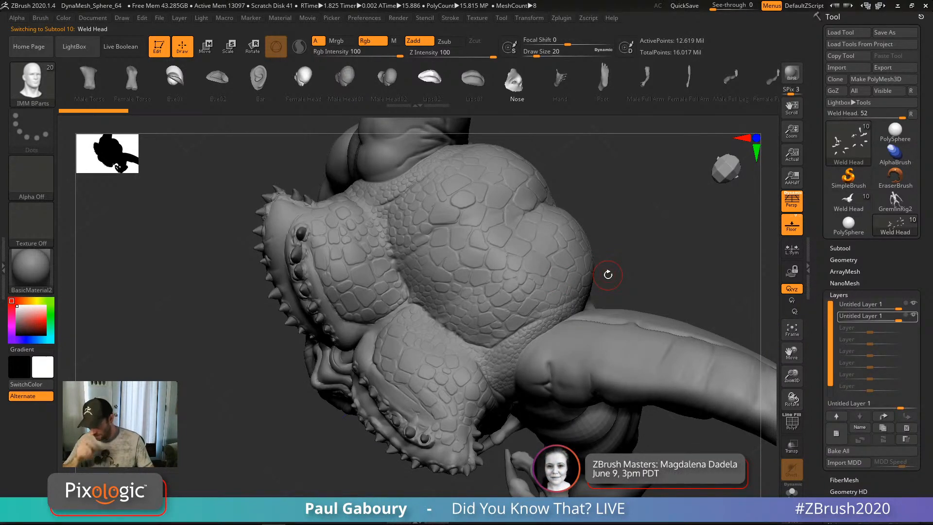
pyautogui.moveTo(692, 308)
pyautogui.mouseDown()
pyautogui.moveTo(559, 265)
pyautogui.moveTo(548, 273)
pyautogui.mouseUp()
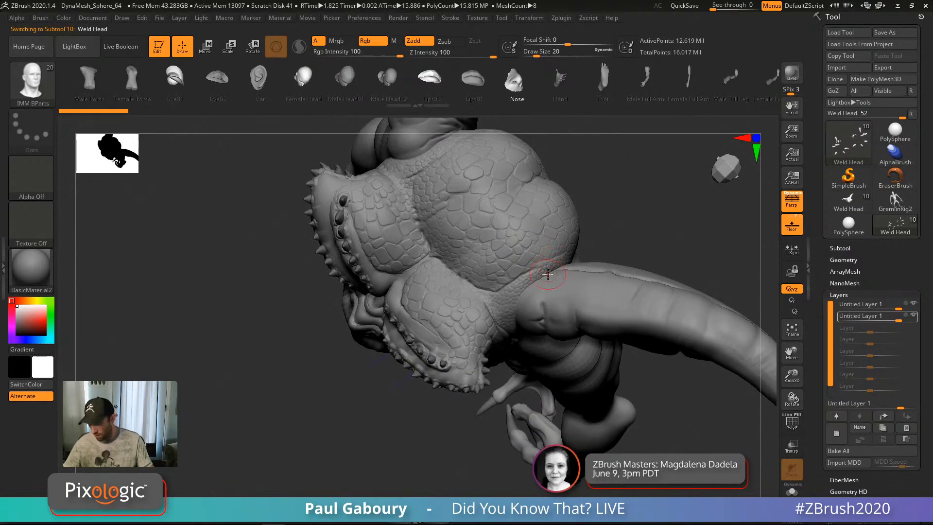
# Step: Select the ClayBuildup brush and set the sculpt layer's intensity to 4
pyautogui.press('b')
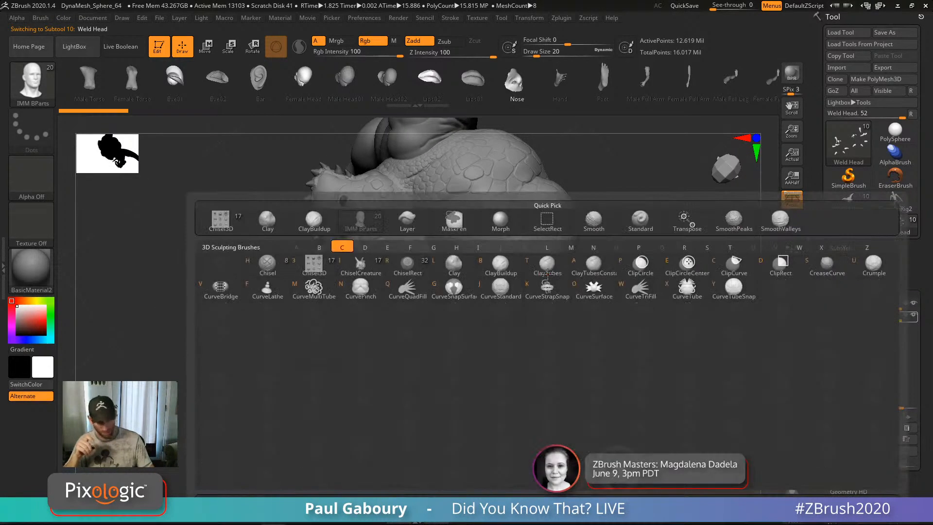
pyautogui.press('c')
pyautogui.press('b')
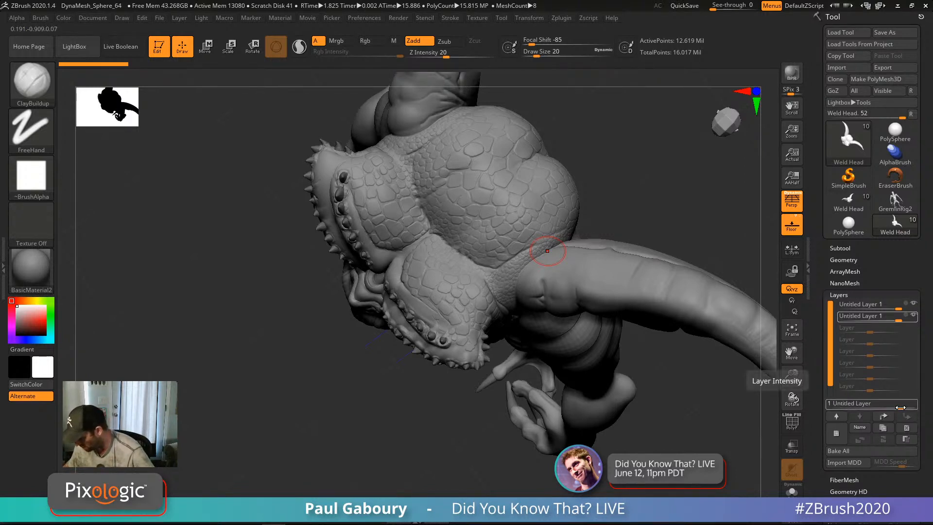
pyautogui.write('4')
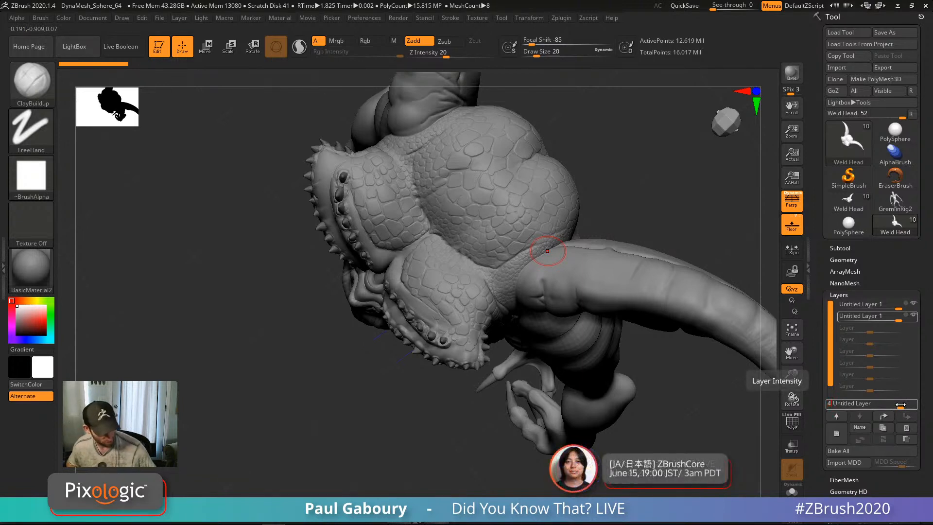
pyautogui.press('Return')
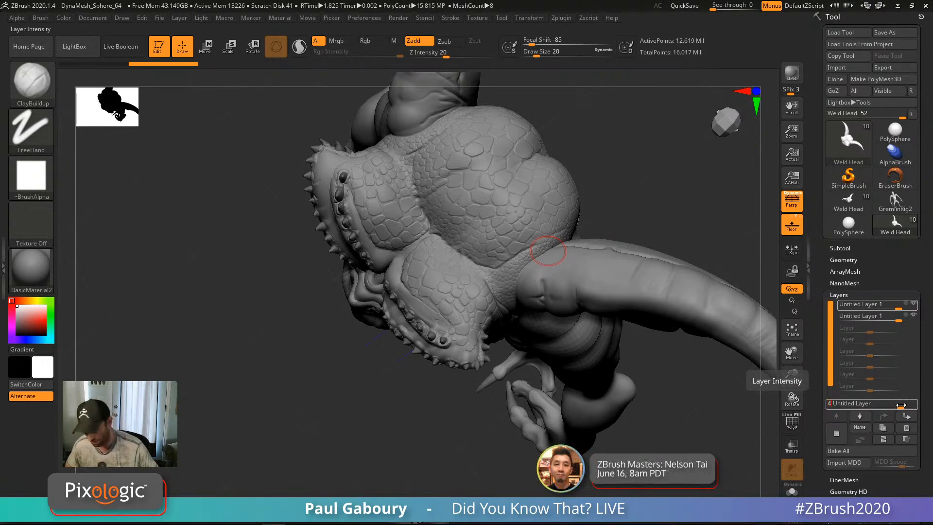
pyautogui.press('Return')
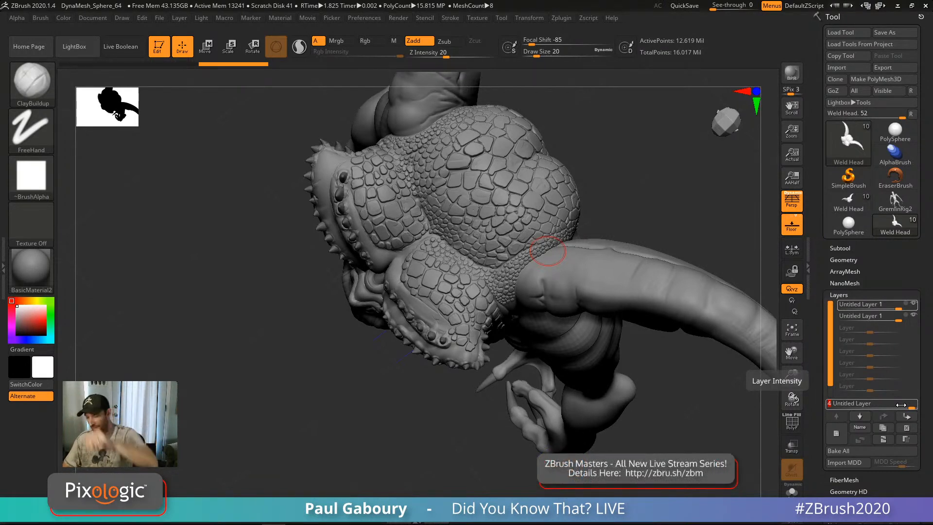
# Step: Hide the top sculpt layer so the gremlin's scales disappear
pyautogui.moveTo(660, 449); pyautogui.dragTo(662, 415)
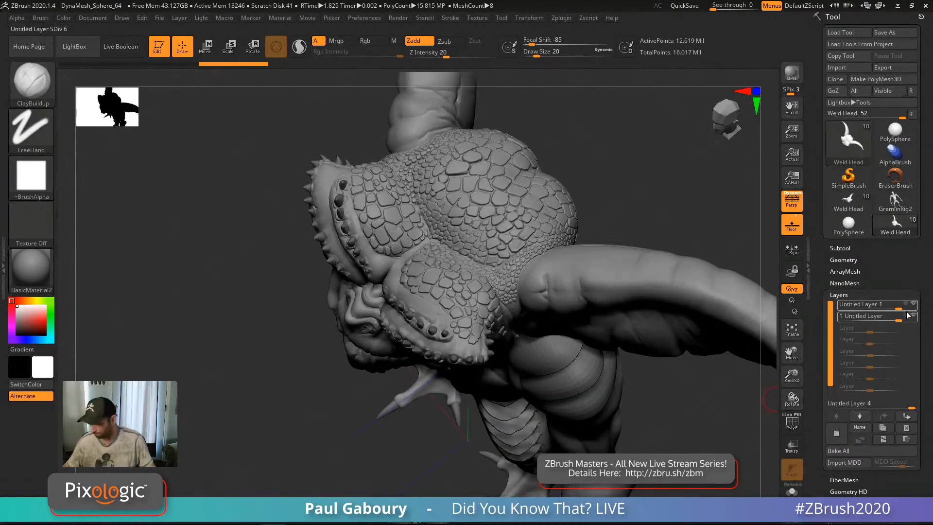
pyautogui.click(914, 304)
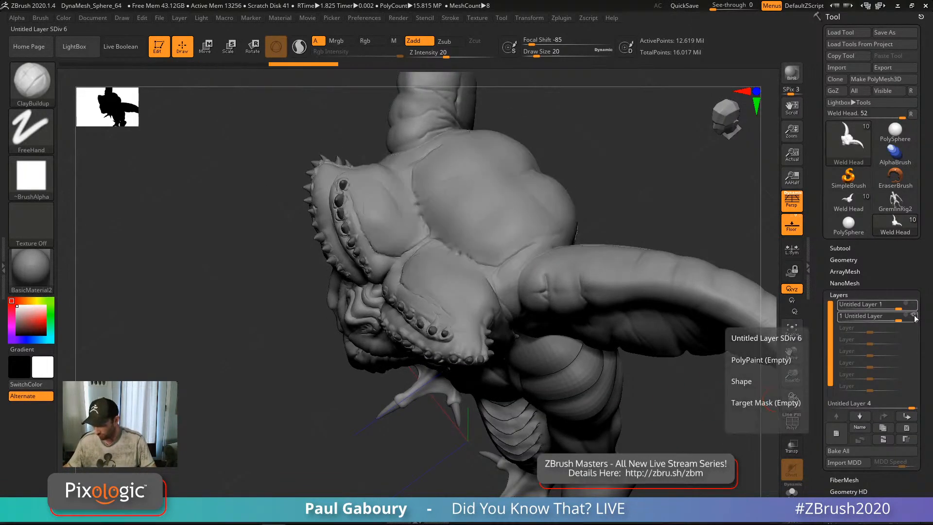
pyautogui.moveTo(645, 410); pyautogui.dragTo(609, 339)
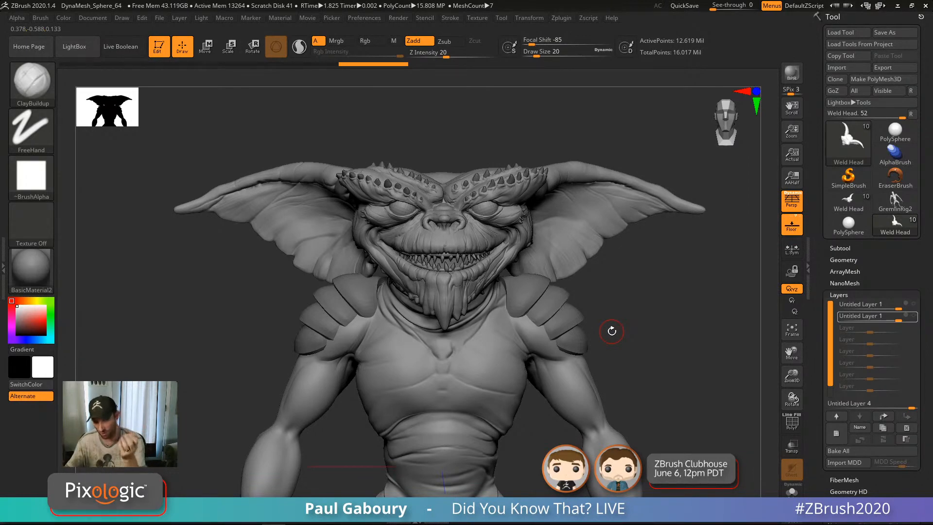
# Step: Import the gremlin photo as a texture and add it to Spotlight
pyautogui.click(477, 17)
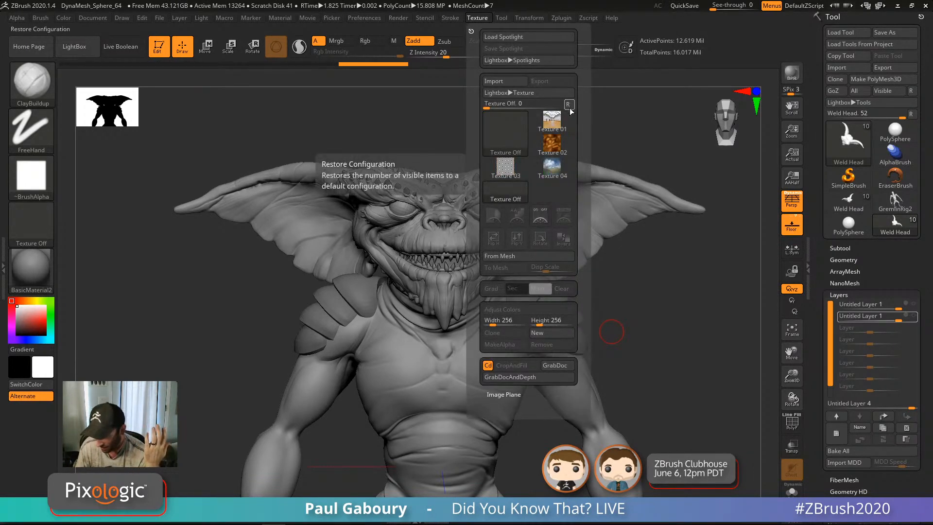
pyautogui.click(488, 19)
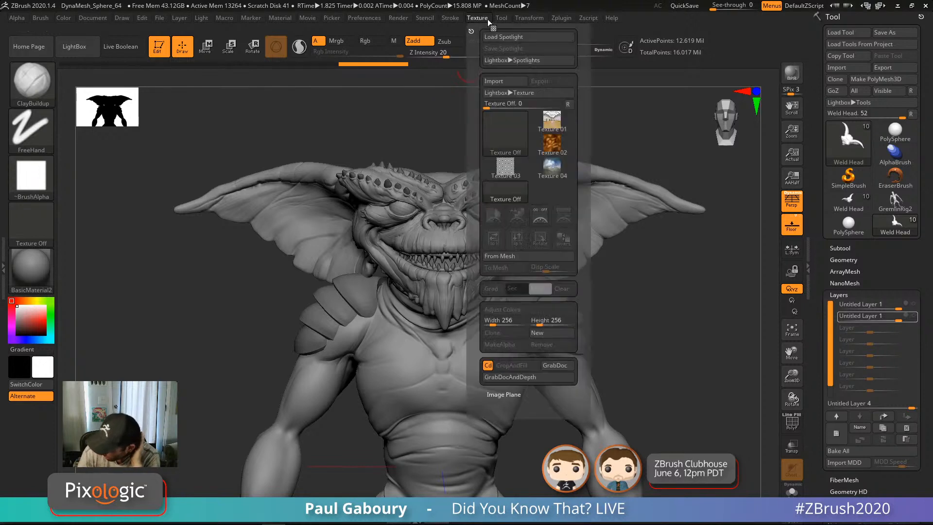
pyautogui.click(502, 78)
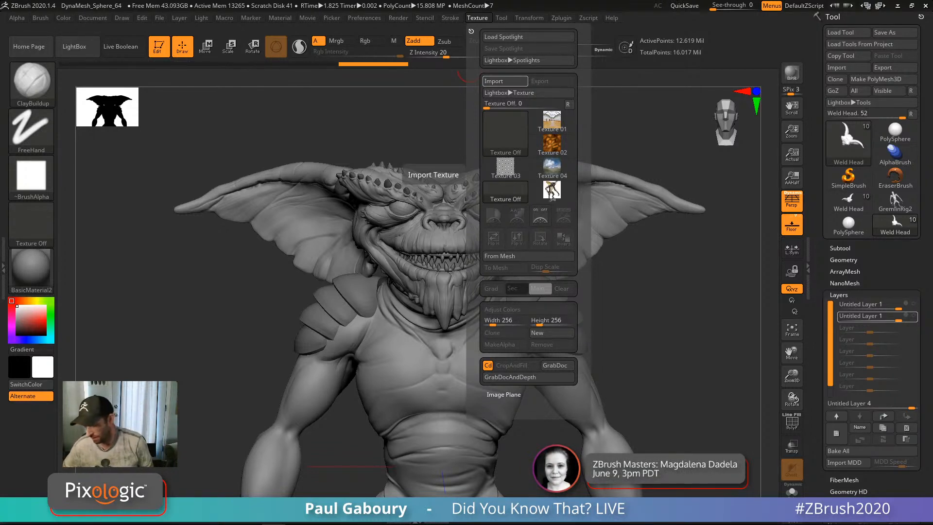
pyautogui.click(552, 190)
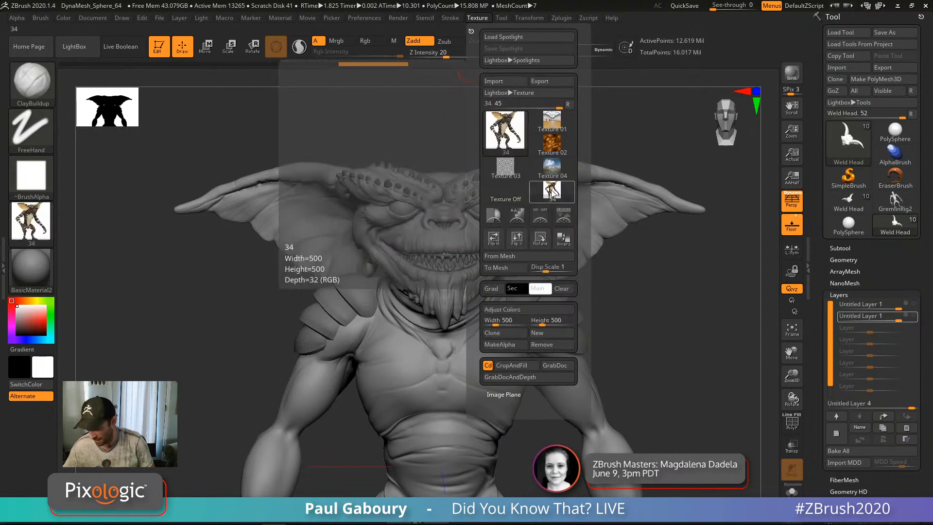
pyautogui.click(568, 218)
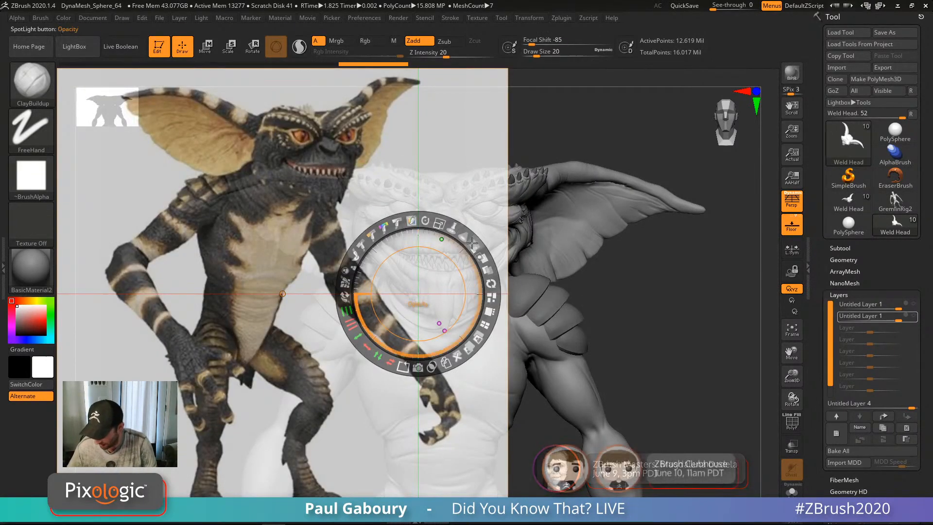
# Step: Set the Spotlight photo to full opacity, scale it down, and move it left of the model
pyautogui.moveTo(472, 243); pyautogui.dragTo(473, 299)
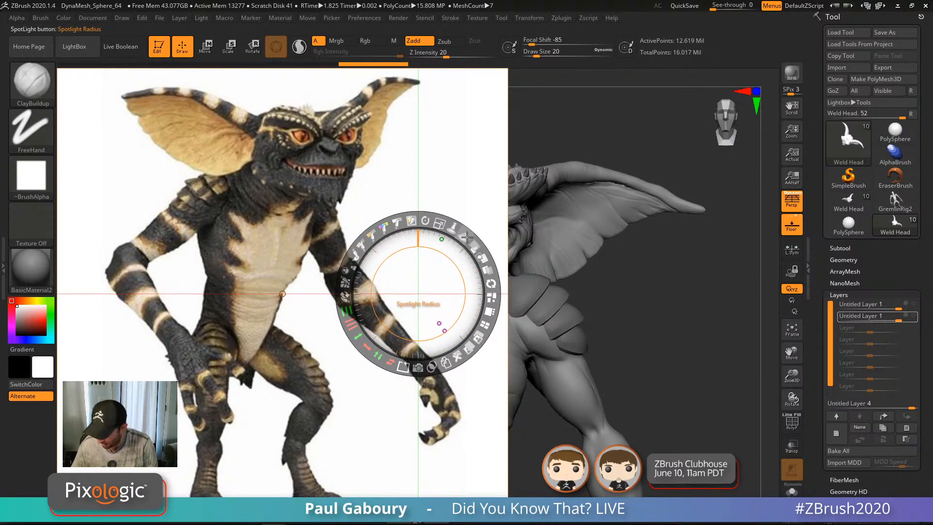
pyautogui.moveTo(439, 224); pyautogui.dragTo(359, 223)
pyautogui.moveTo(427, 270); pyautogui.dragTo(306, 131)
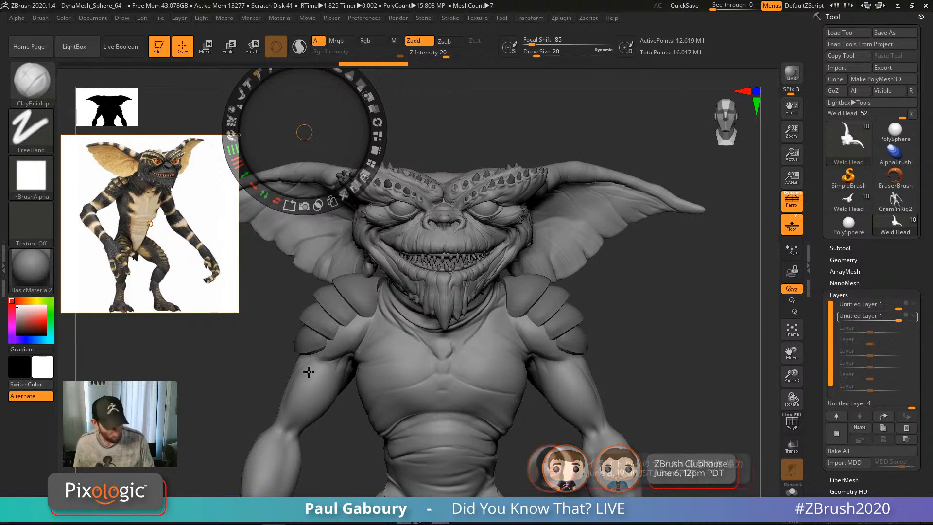
# Step: Sample beige, near-black and brown colours from the reference photo, settling on tan
pyautogui.press('c')
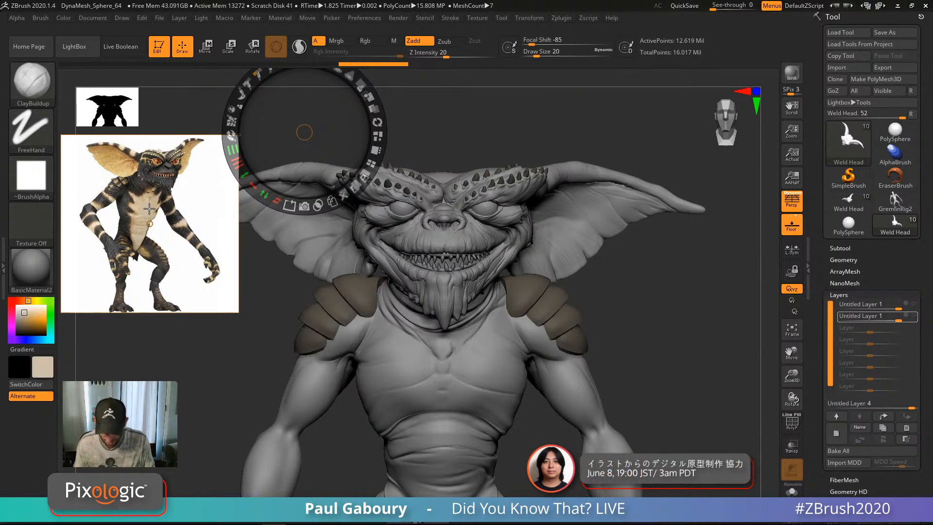
pyautogui.press('c')
pyautogui.press('c')
pyautogui.press('c')
pyautogui.press('c')
pyautogui.press('c')
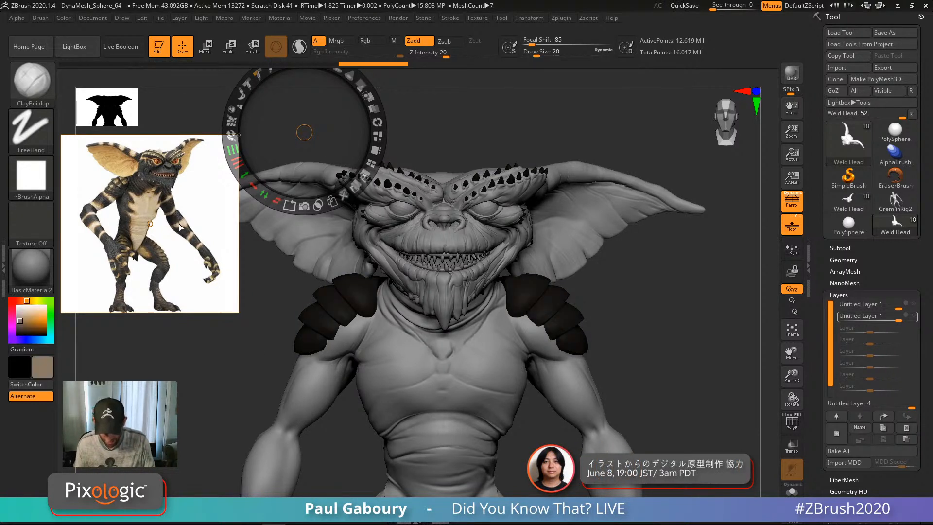
pyautogui.press('c')
pyautogui.press('c')
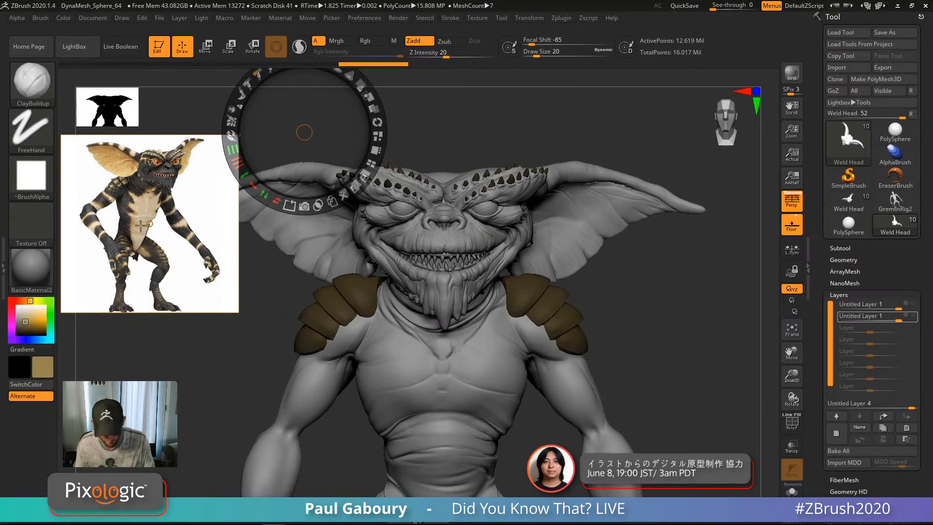
pyautogui.press('c')
pyautogui.press('c')
pyautogui.press('c')
pyautogui.press('c')
pyautogui.press('c')
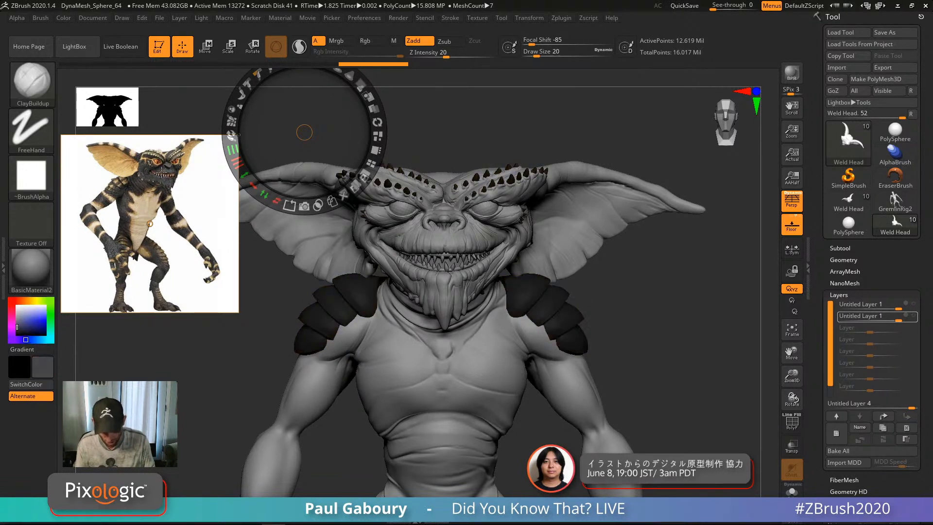
pyautogui.press('c')
pyautogui.press('c')
pyautogui.press('c')
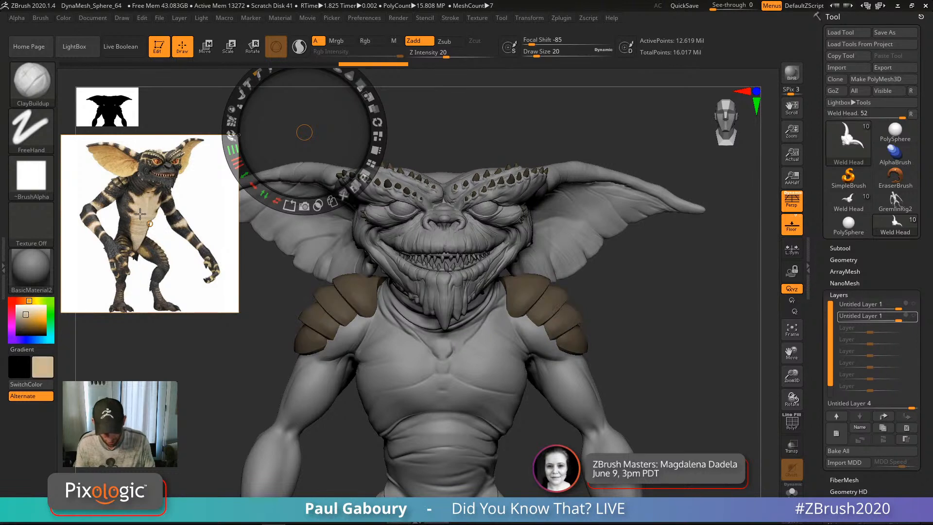
pyautogui.press('c')
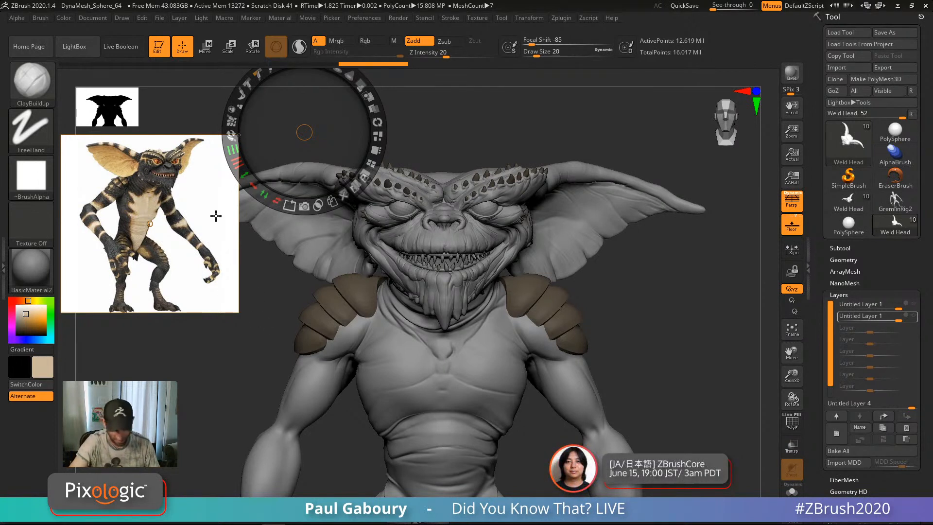
pyautogui.press('c')
pyautogui.press('c')
pyautogui.press('c')
pyautogui.press('c')
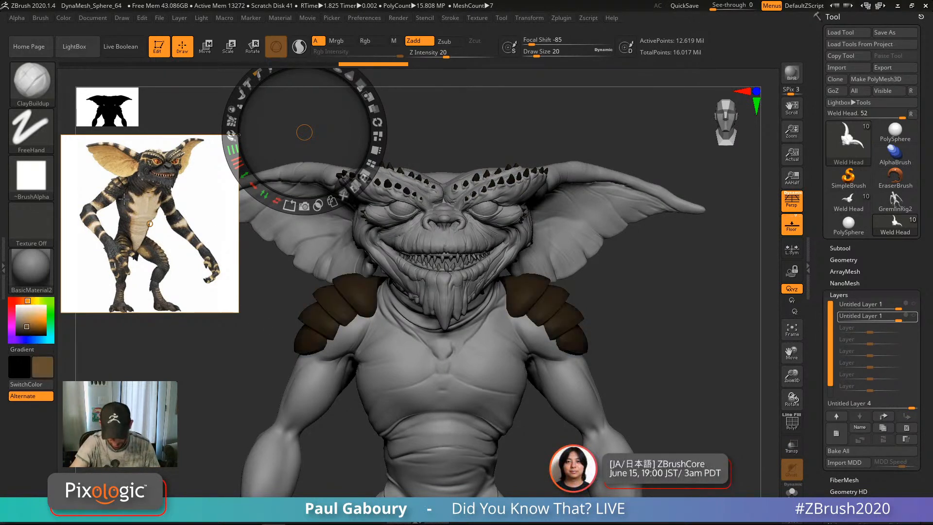
pyautogui.press('c')
pyautogui.press('c')
pyautogui.press('c')
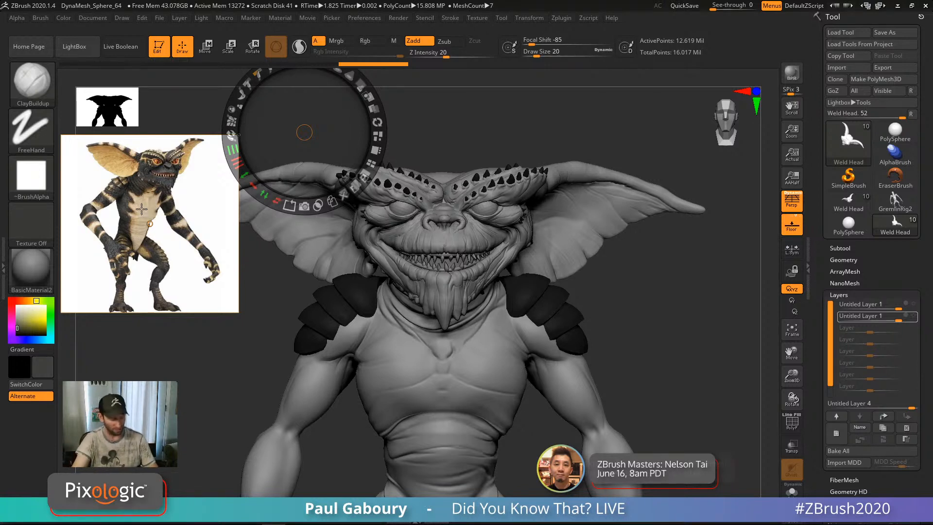
pyautogui.press('c')
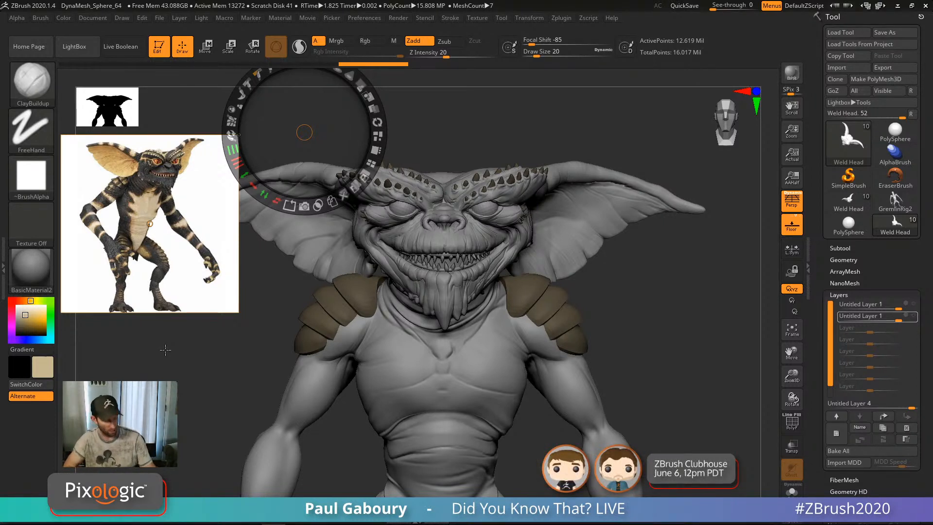
# Step: Close the Spotlight dial and switch off Spotlight Projection under Brush > Samples
pyautogui.moveTo(593, 312)
pyautogui.mouseDown()
pyautogui.moveTo(646, 315)
pyautogui.moveTo(615, 295)
pyautogui.mouseUp()
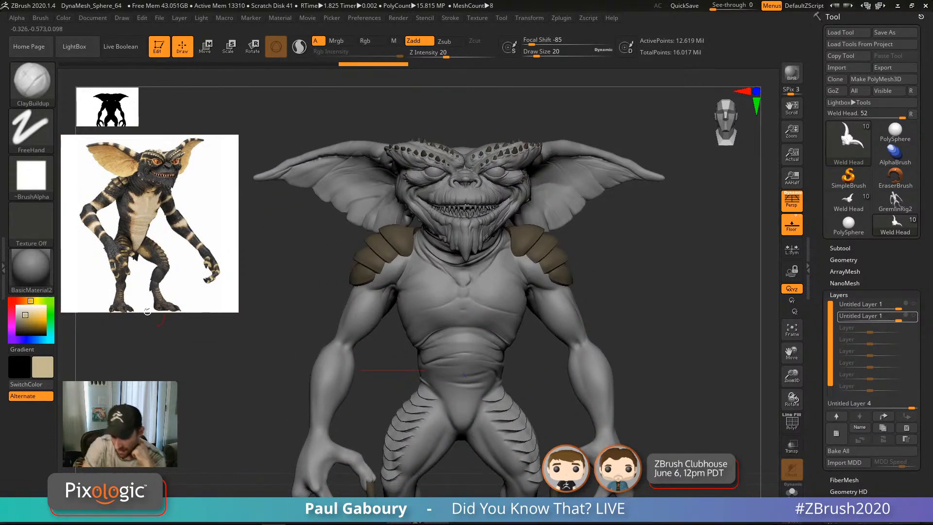
pyautogui.click(41, 18)
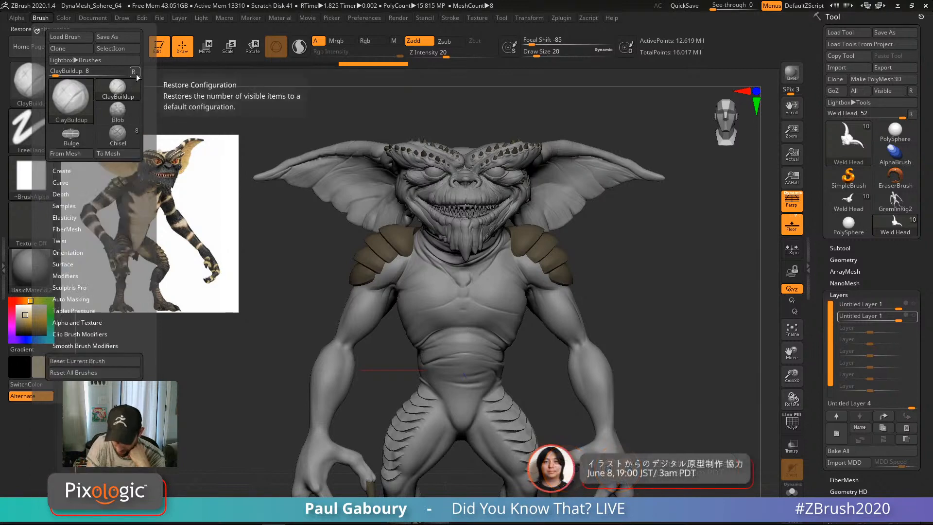
pyautogui.click(63, 205)
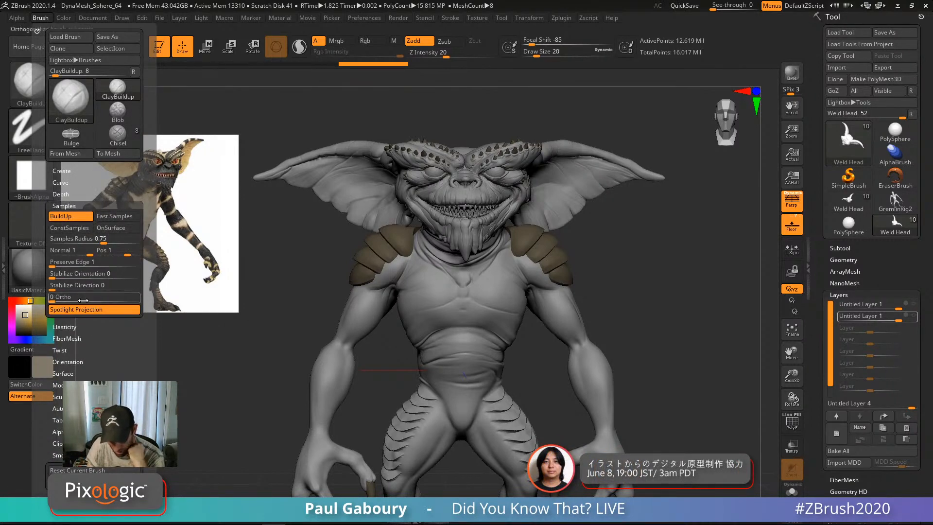
pyautogui.click(97, 312)
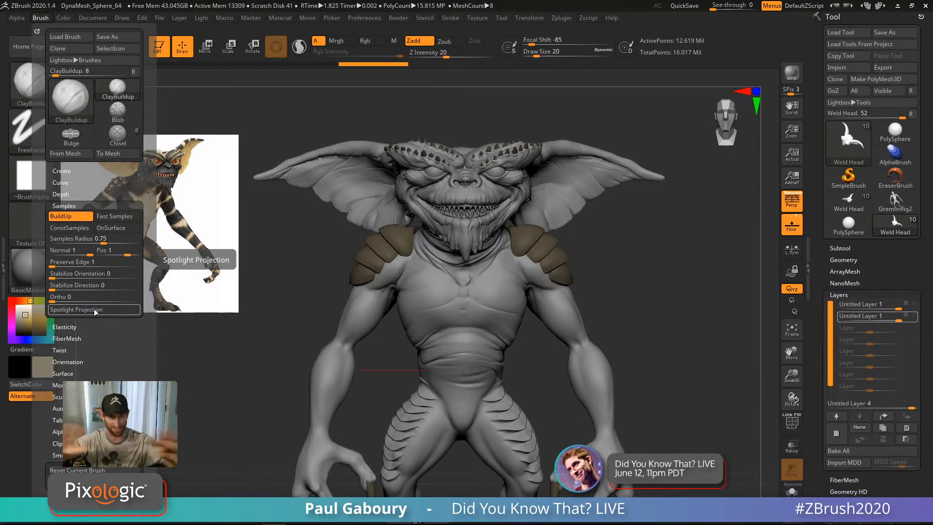
pyautogui.click(35, 278)
pyautogui.moveTo(223, 427)
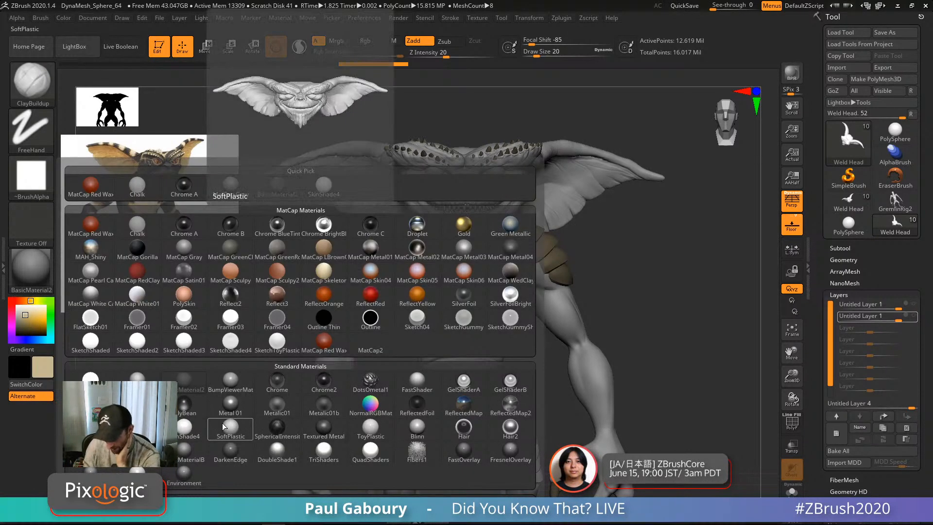
pyautogui.click(188, 431)
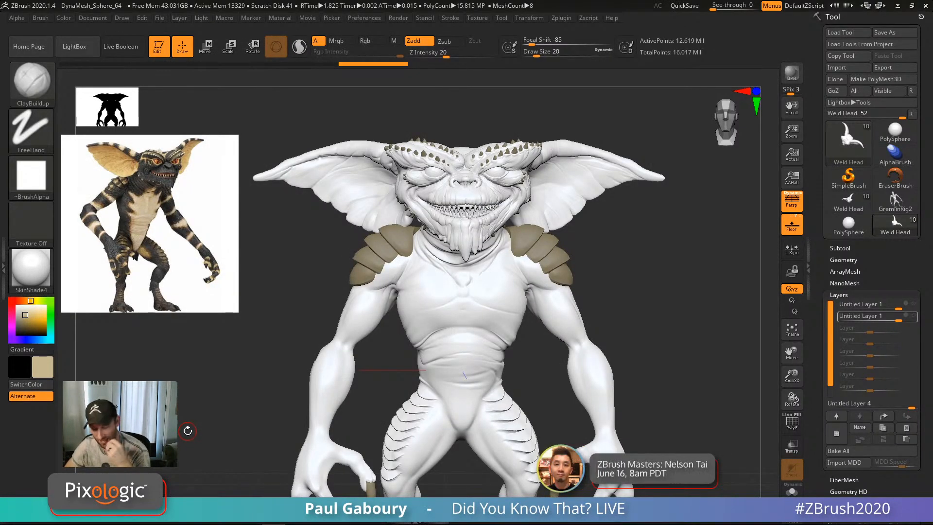
pyautogui.moveTo(650, 270)
pyautogui.mouseDown()
pyautogui.moveTo(632, 287)
pyautogui.moveTo(627, 258)
pyautogui.moveTo(641, 281)
pyautogui.mouseUp()
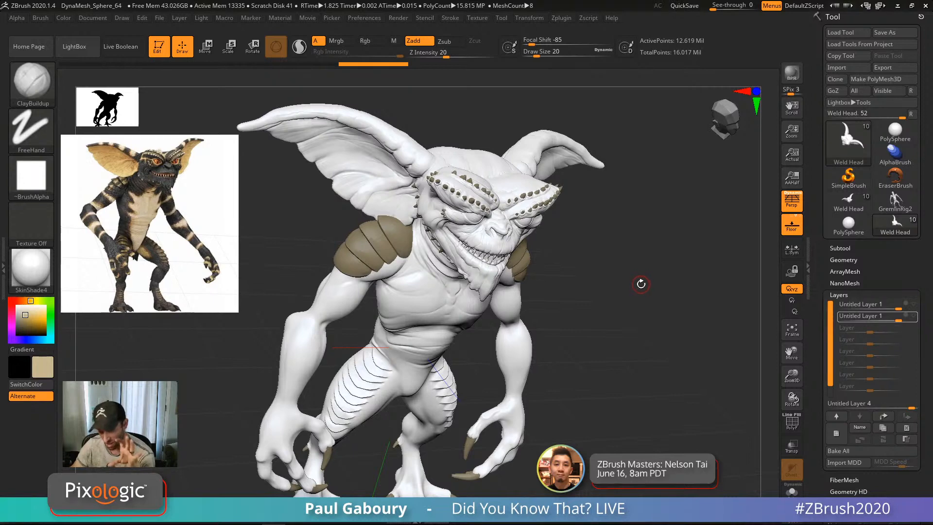
pyautogui.moveTo(640, 286); pyautogui.dragTo(636, 274)
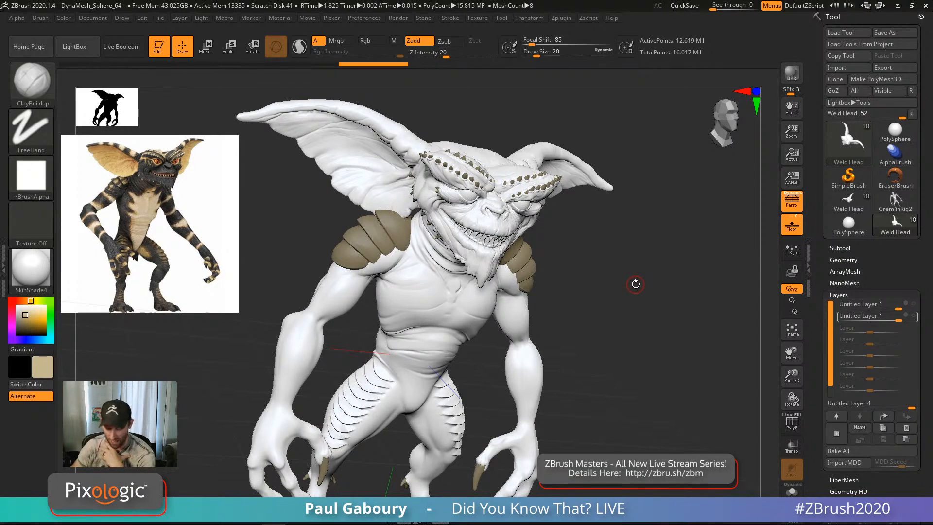
pyautogui.click(30, 268)
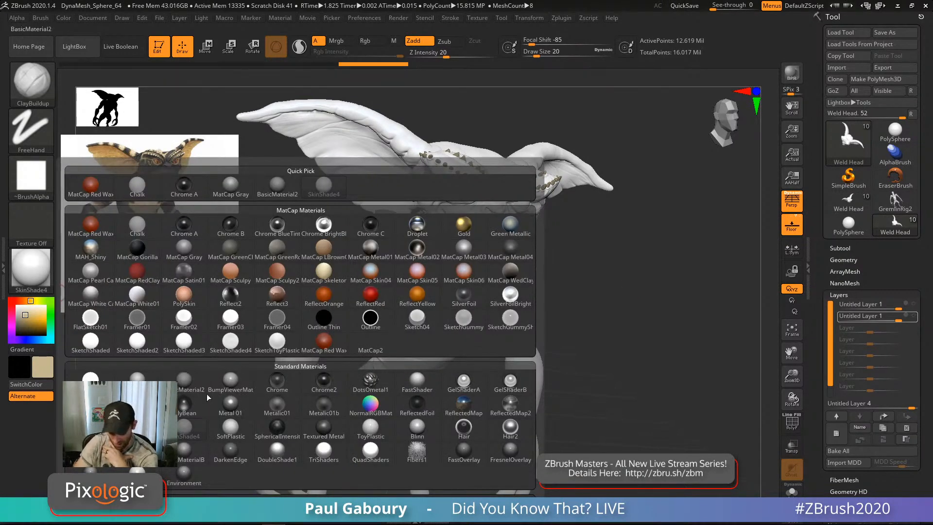
pyautogui.click(184, 383)
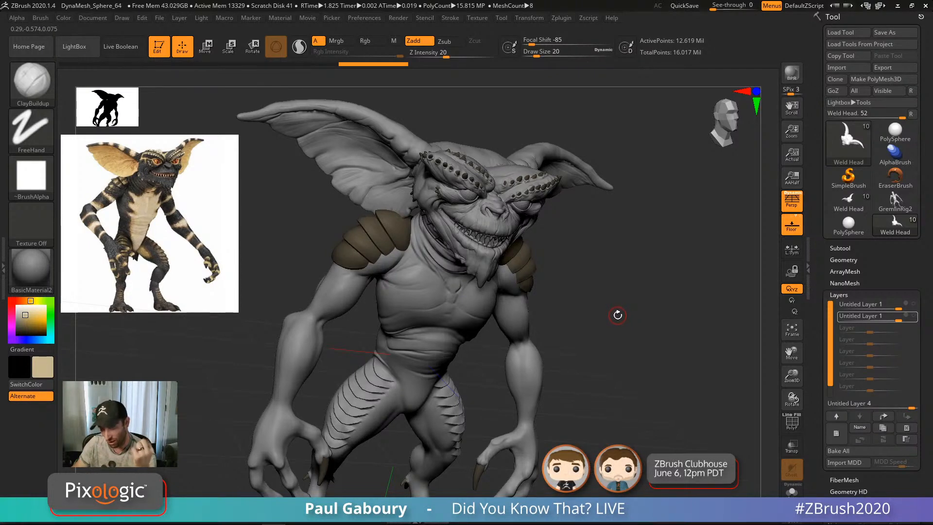
pyautogui.moveTo(616, 315)
pyautogui.mouseDown()
pyautogui.moveTo(621, 346)
pyautogui.moveTo(637, 304)
pyautogui.moveTo(650, 306)
pyautogui.mouseUp()
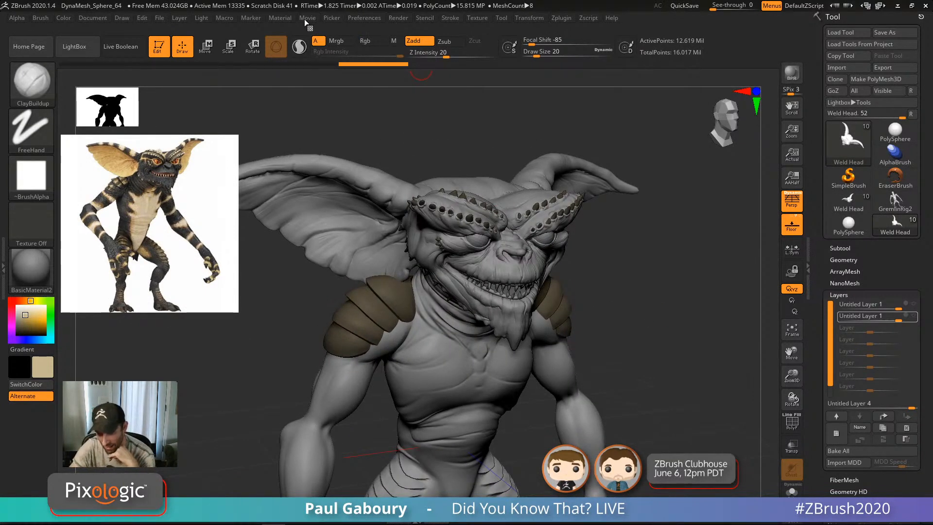
# Step: Raise the material's diffuse from 54 to 92
pyautogui.click(281, 18)
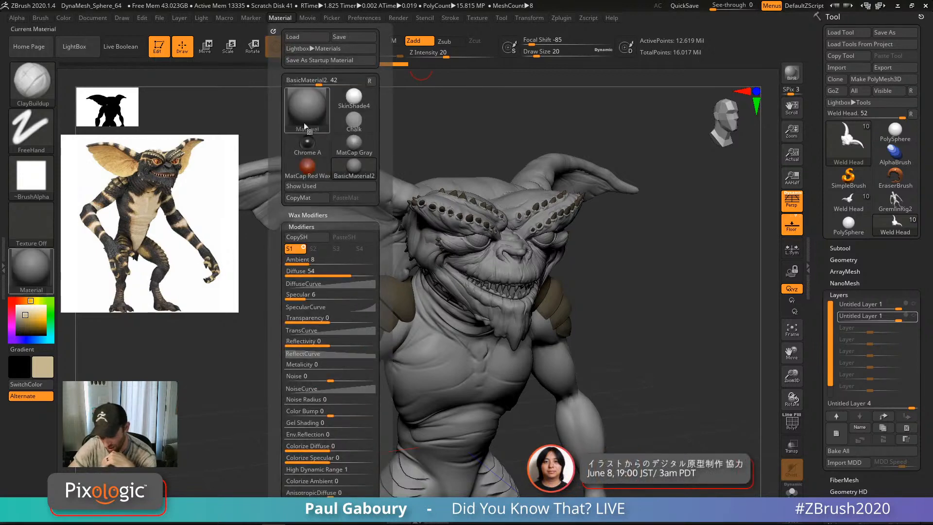
pyautogui.moveTo(344, 276); pyautogui.dragTo(370, 277)
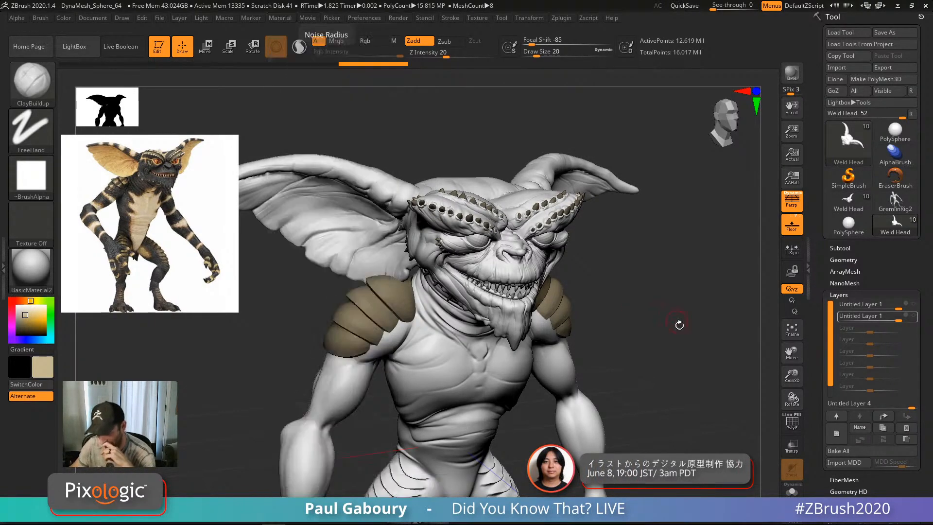
pyautogui.moveTo(654, 292); pyautogui.dragTo(665, 310)
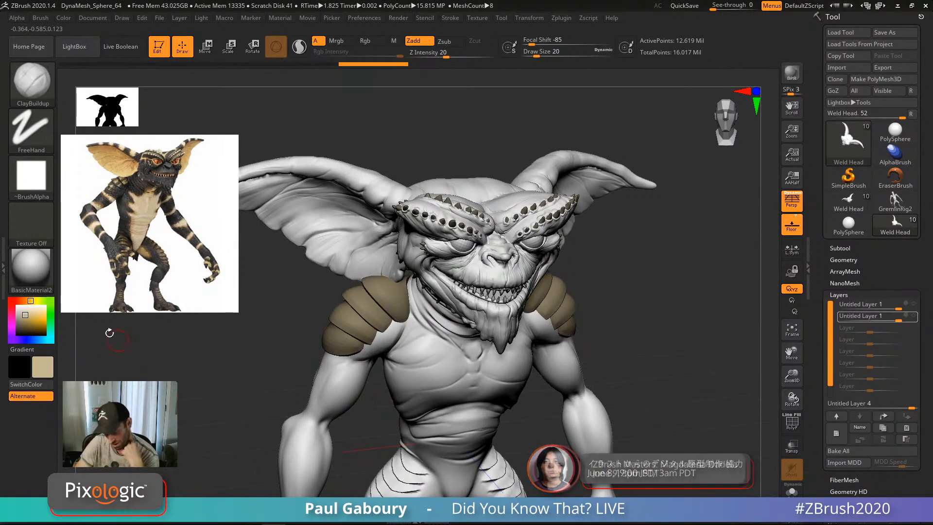
# Step: Raise the material's Specular in the SpecularCurve settings to about 23
pyautogui.click(31, 270)
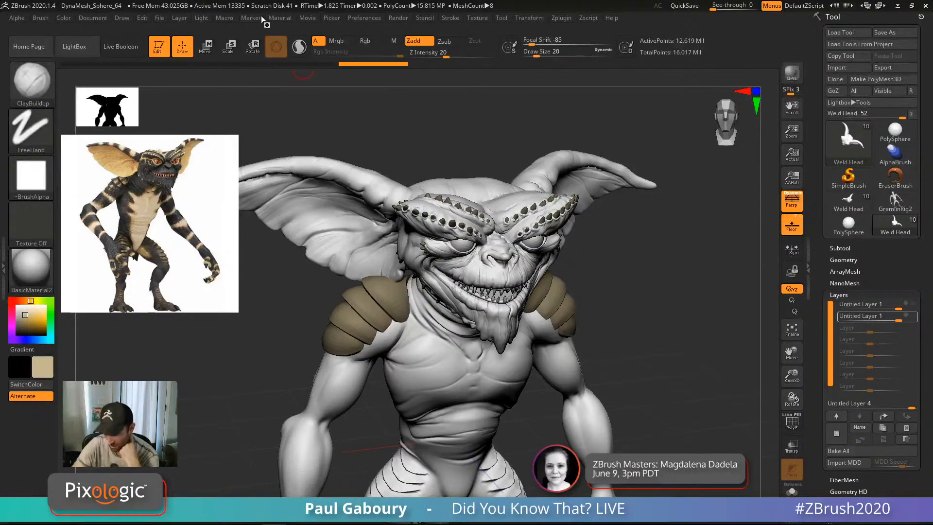
pyautogui.click(280, 18)
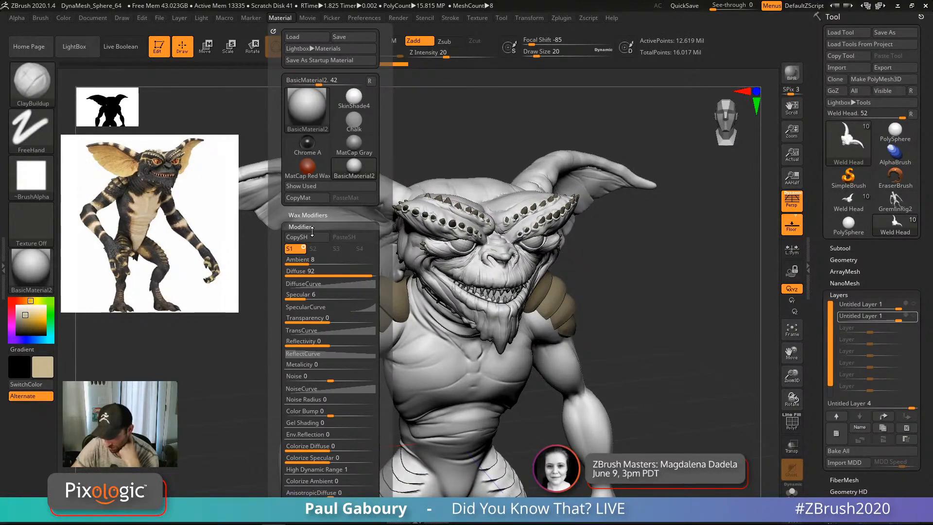
pyautogui.click(311, 307)
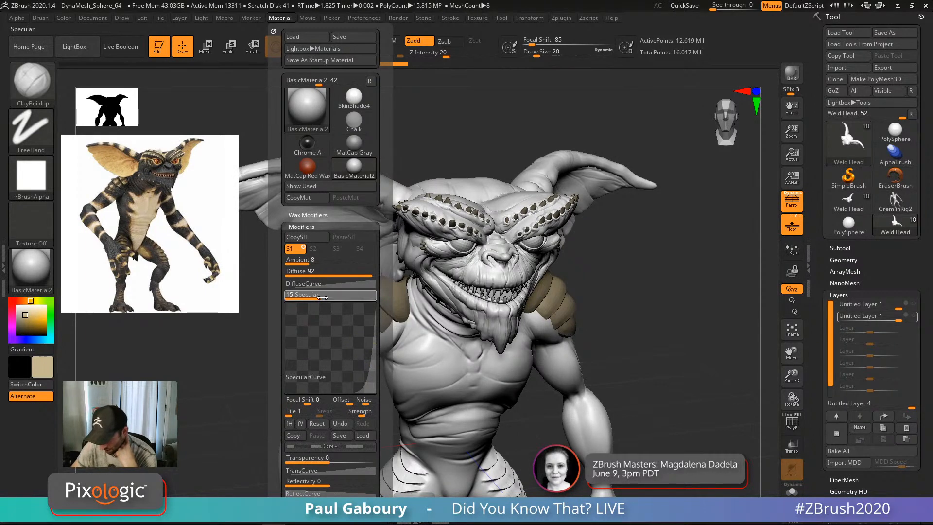
pyautogui.moveTo(322, 298); pyautogui.dragTo(336, 298)
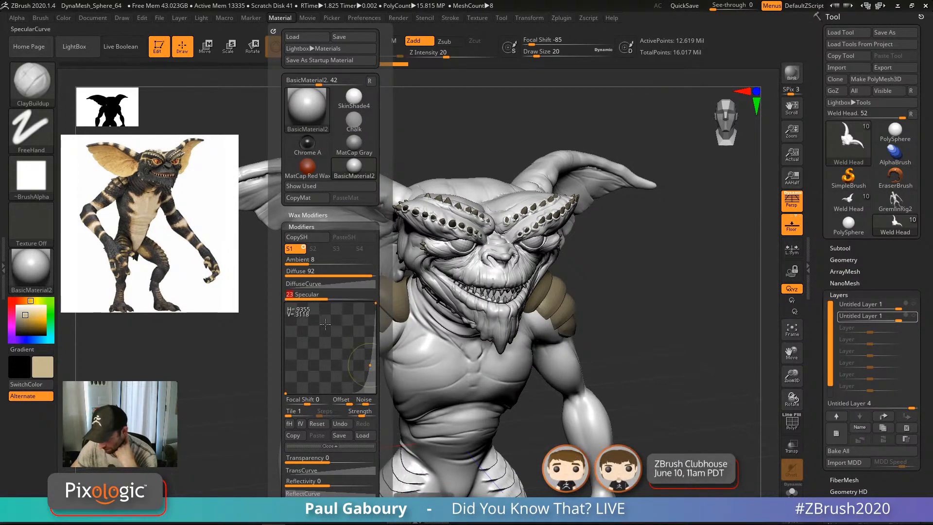
pyautogui.moveTo(665, 333); pyautogui.dragTo(487, 363)
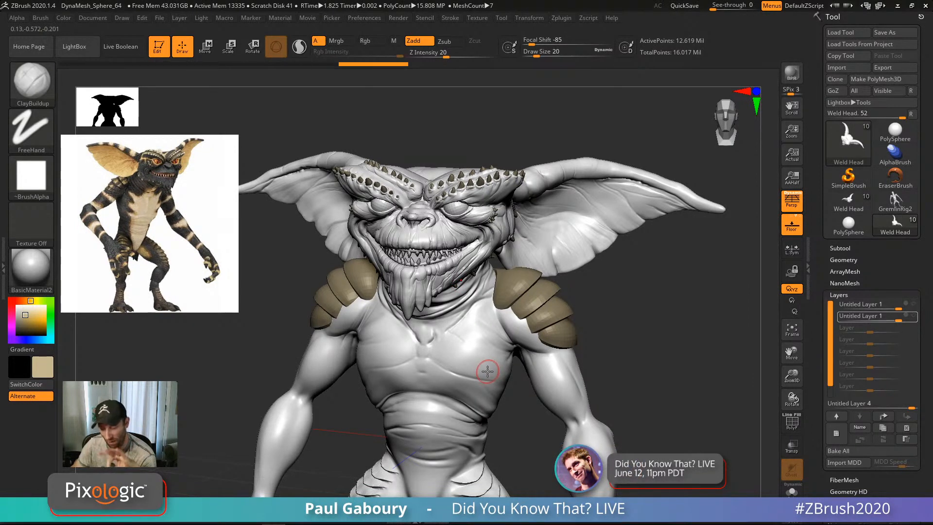
# Step: Apply the SkinShade4 material to the gremlin and load the Paint brush via B, P
pyautogui.click(31, 271)
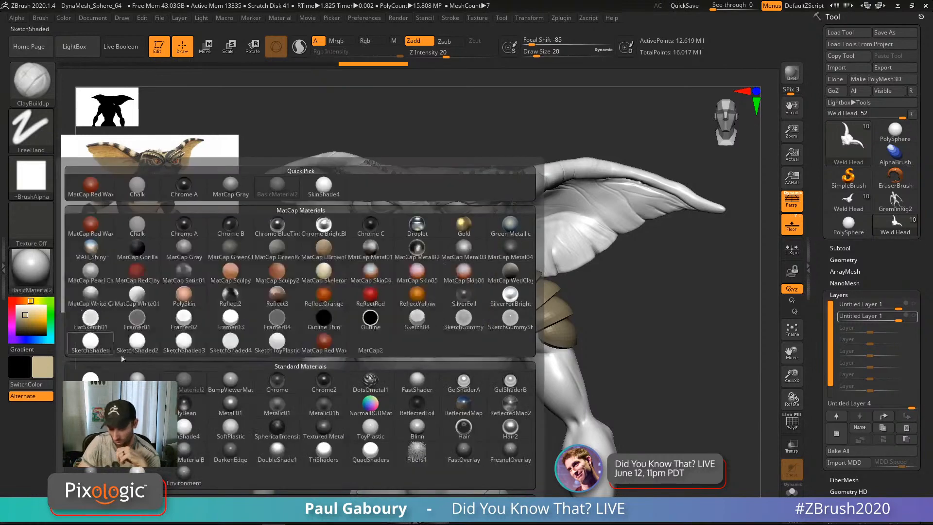
pyautogui.click(188, 431)
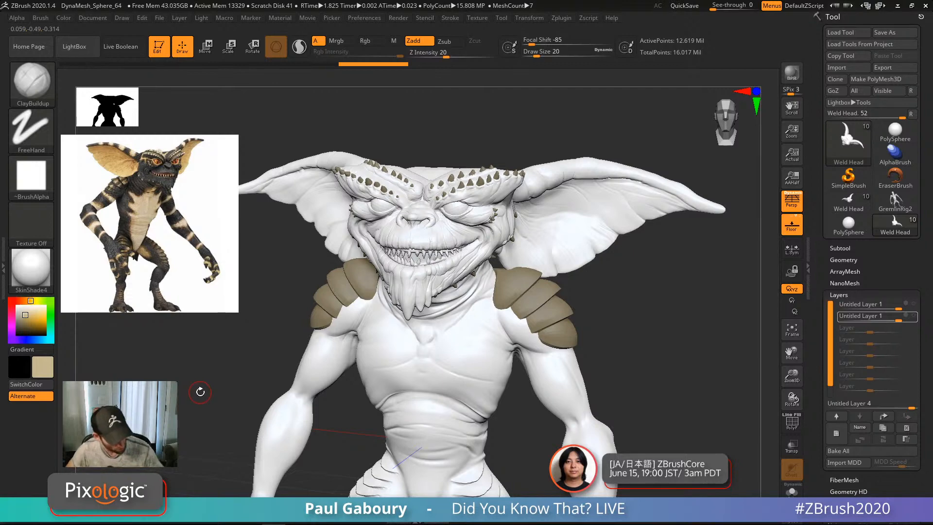
pyautogui.press('b')
pyautogui.press('p')
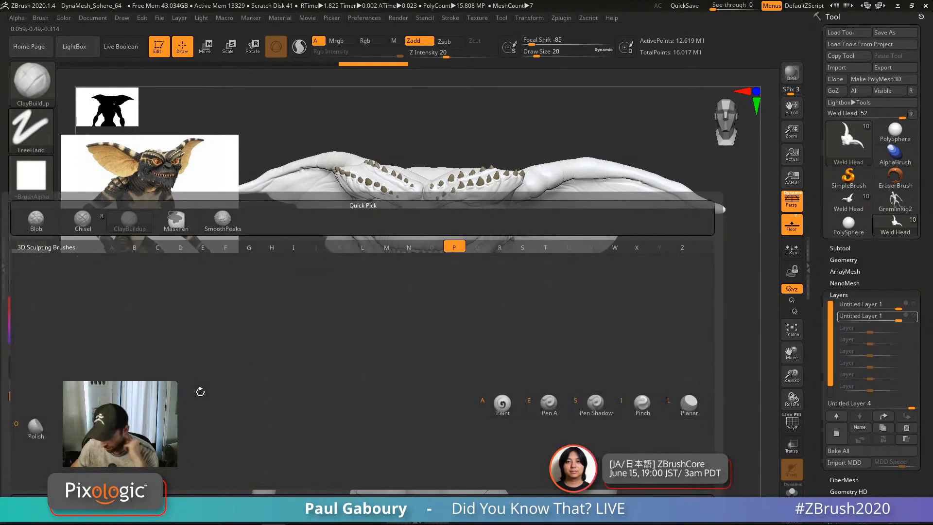
pyautogui.click(504, 409)
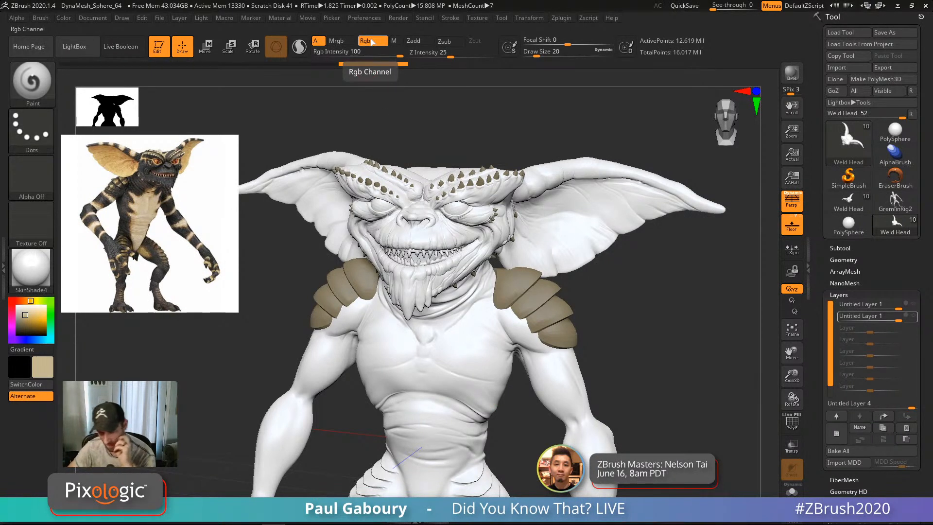
# Step: Polypaint the whole Weld Head subtool tan with Color > FillObject
pyautogui.click(63, 17)
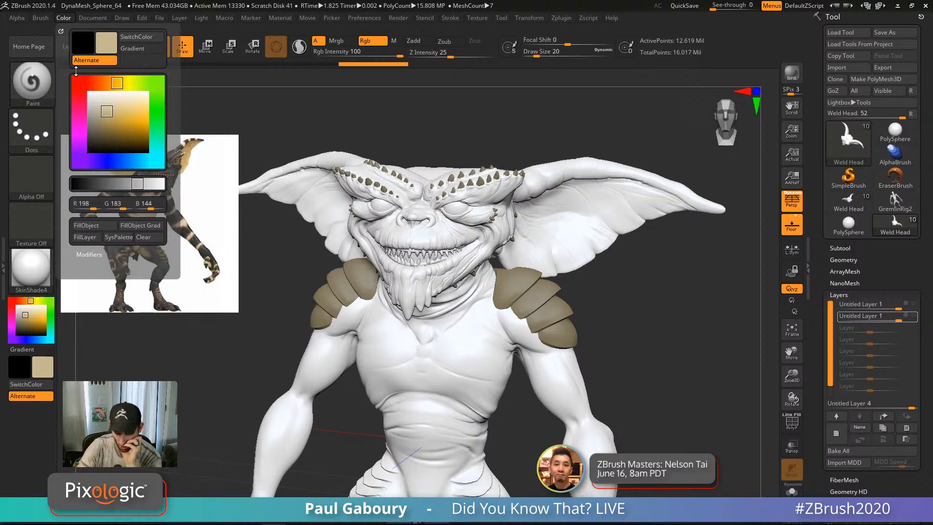
pyautogui.click(105, 226)
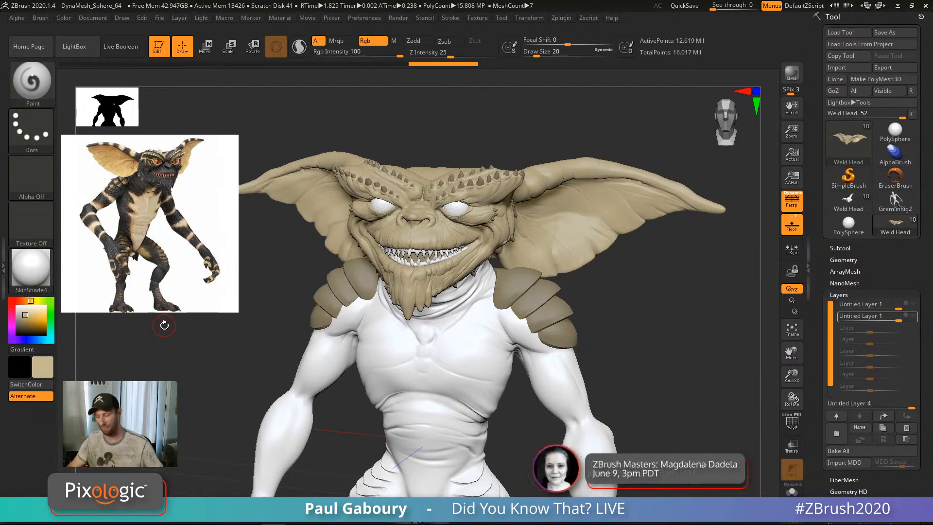
pyautogui.moveTo(628, 343)
pyautogui.mouseDown()
pyautogui.moveTo(635, 350)
pyautogui.moveTo(638, 339)
pyautogui.mouseUp()
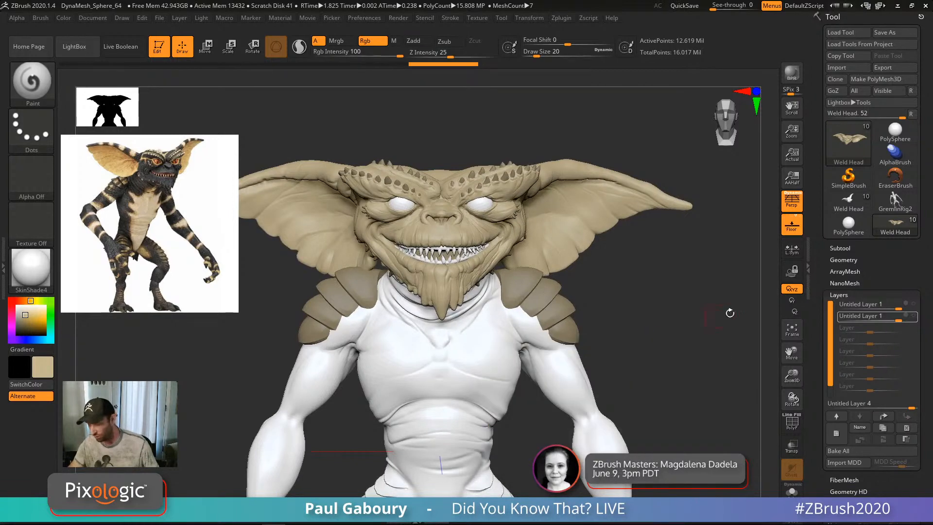
# Step: Expand the Subtool list to show the gremlin's parts
pyautogui.click(841, 248)
pyautogui.scroll(-5, 926, 356)
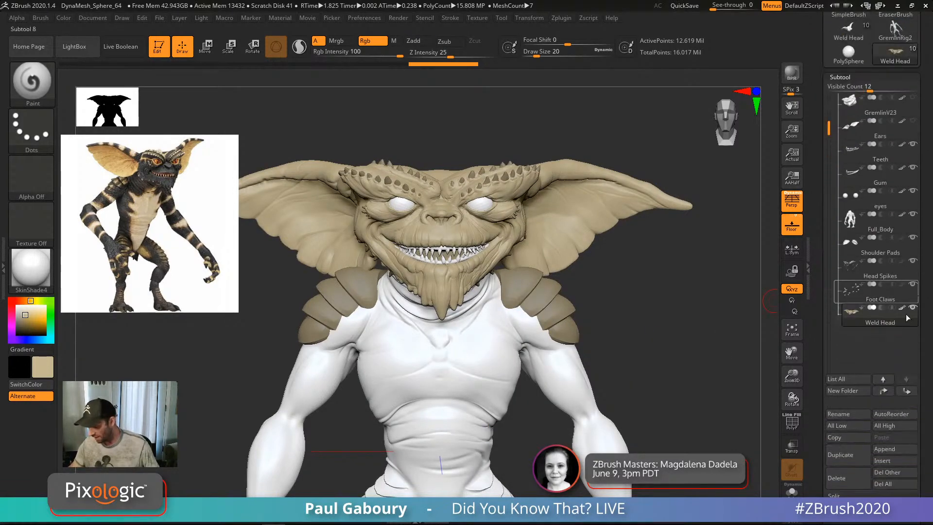
pyautogui.moveTo(851, 315)
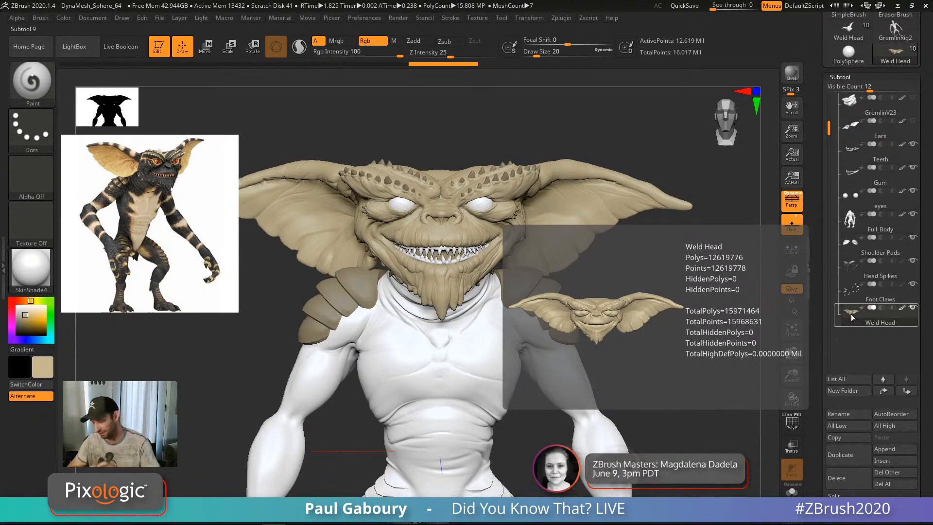
# Step: Try a saturated blue paint colour in the colour picker
pyautogui.moveTo(902, 311)
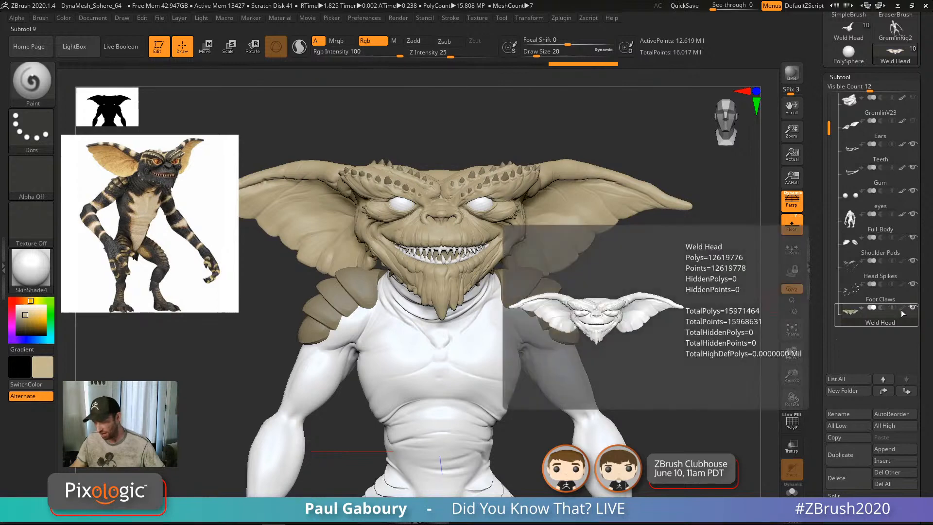
pyautogui.moveTo(666, 371); pyautogui.dragTo(668, 367)
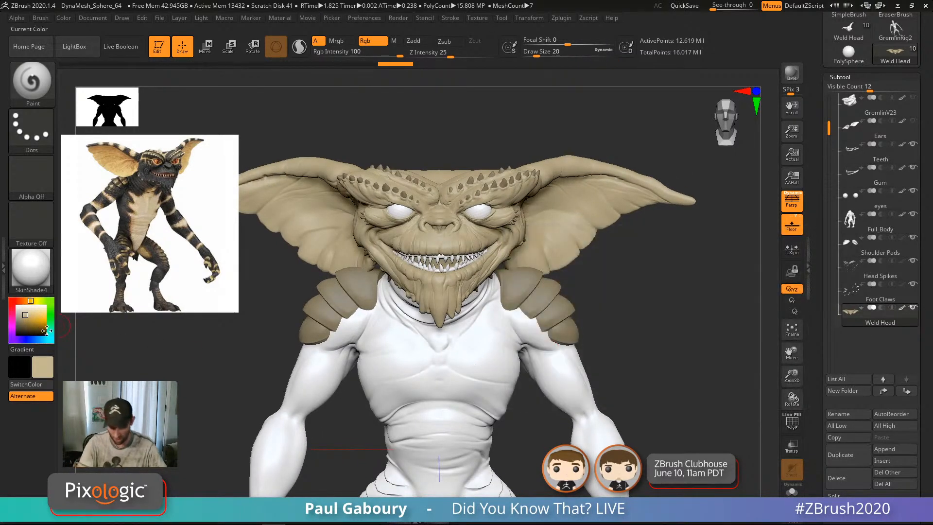
pyautogui.click(51, 319)
pyautogui.click(33, 338)
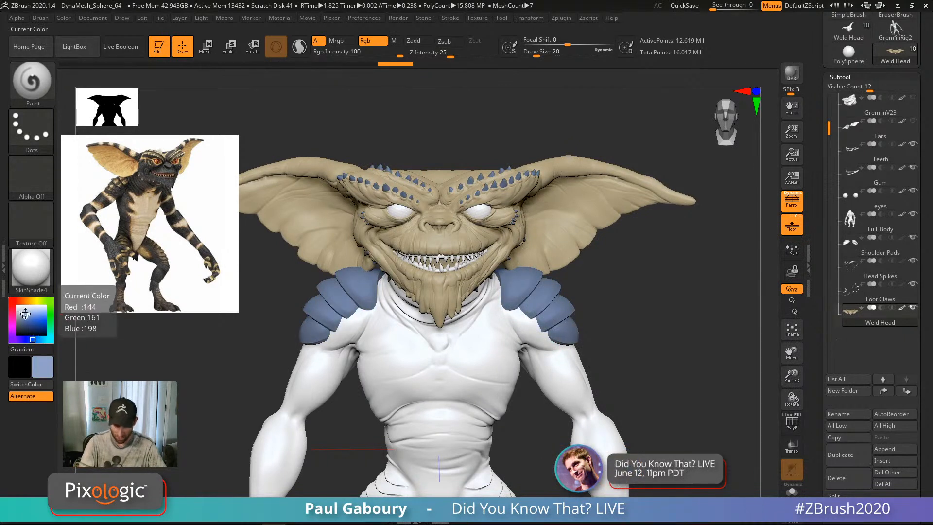
pyautogui.click(45, 321)
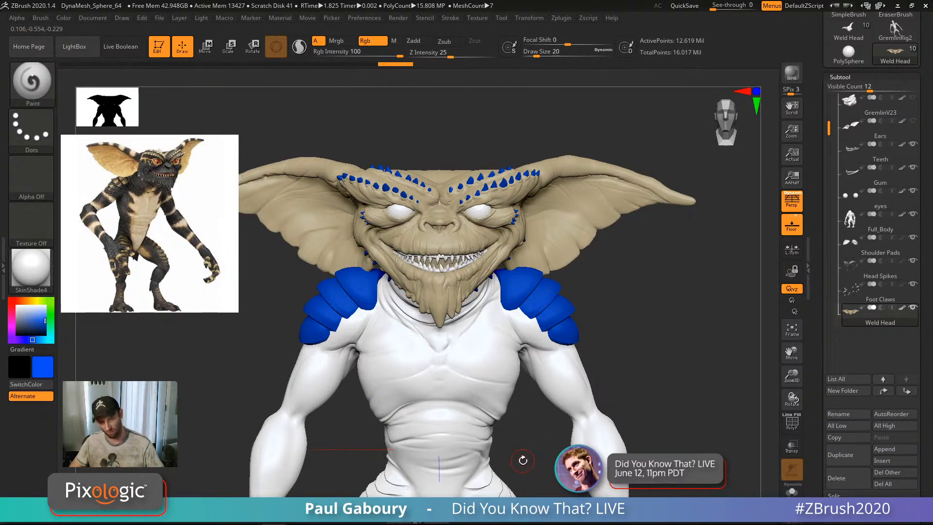
# Step: Reselect the Weld Head subtool and set the main paint colour back to white
pyautogui.click(902, 314)
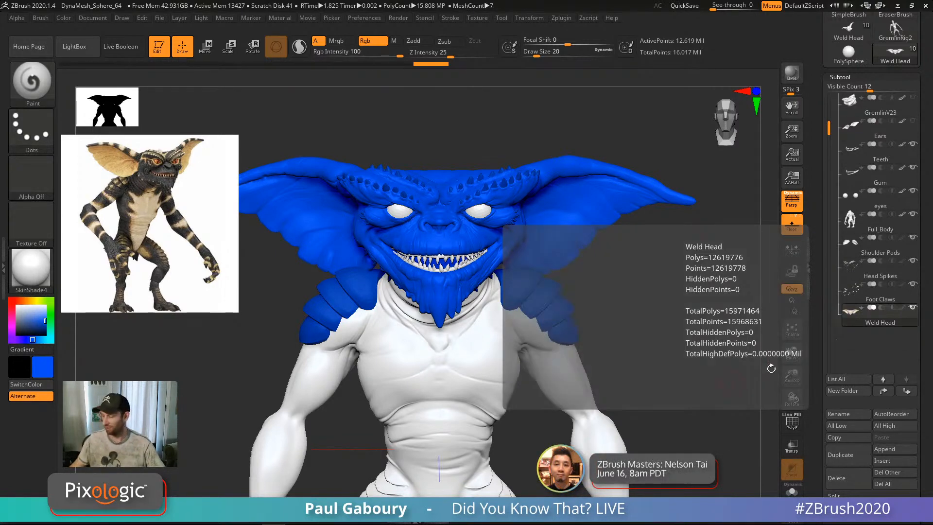
pyautogui.click(901, 314)
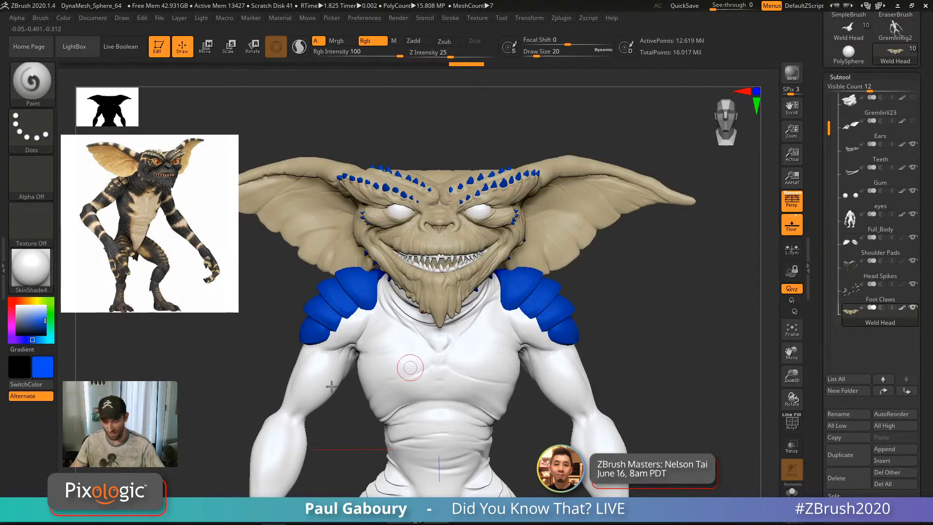
pyautogui.click(17, 306)
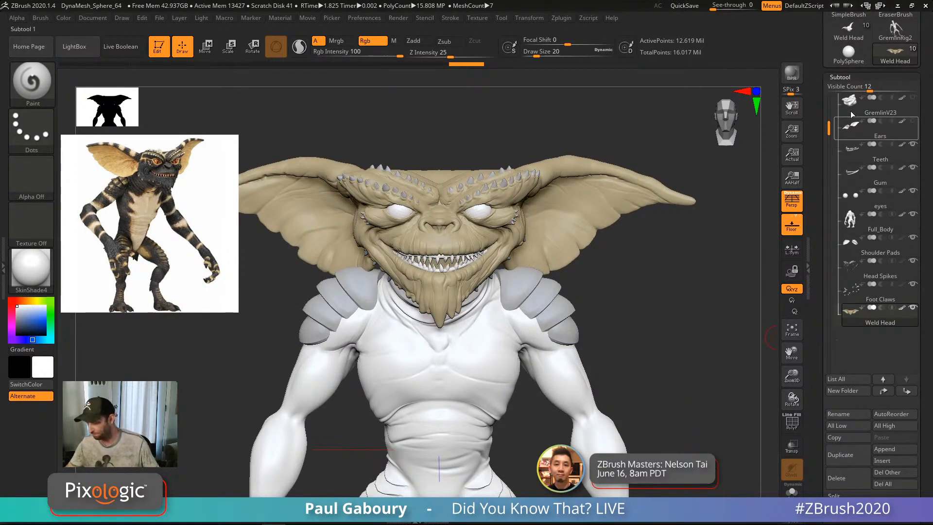
# Step: Collapse the Subtool list and set the brush Draw Size to 12
pyautogui.click(841, 77)
pyautogui.moveTo(642, 352)
pyautogui.mouseDown()
pyautogui.moveTo(653, 375)
pyautogui.moveTo(632, 396)
pyautogui.moveTo(645, 450)
pyautogui.mouseUp()
pyautogui.press('s')
pyautogui.moveTo(533, 323); pyautogui.dragTo(530, 323)
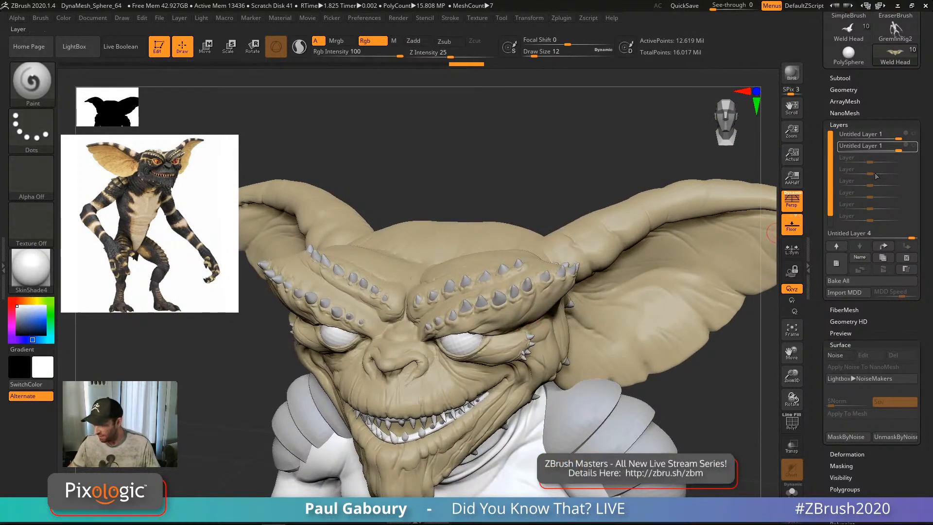
# Step: Select the sculpt layers in Tool > Layers and turn on REC for the top Untitled Layer
pyautogui.click(912, 135)
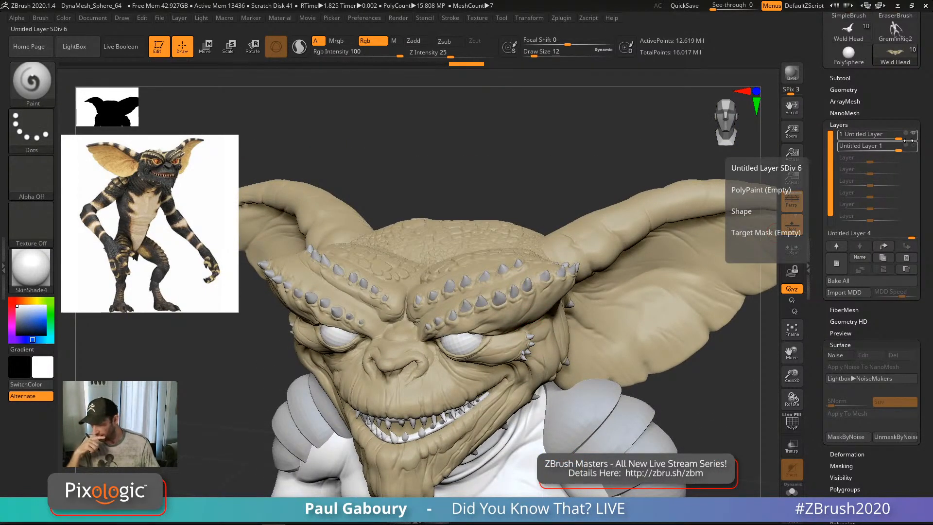
pyautogui.moveTo(627, 175); pyautogui.dragTo(628, 340)
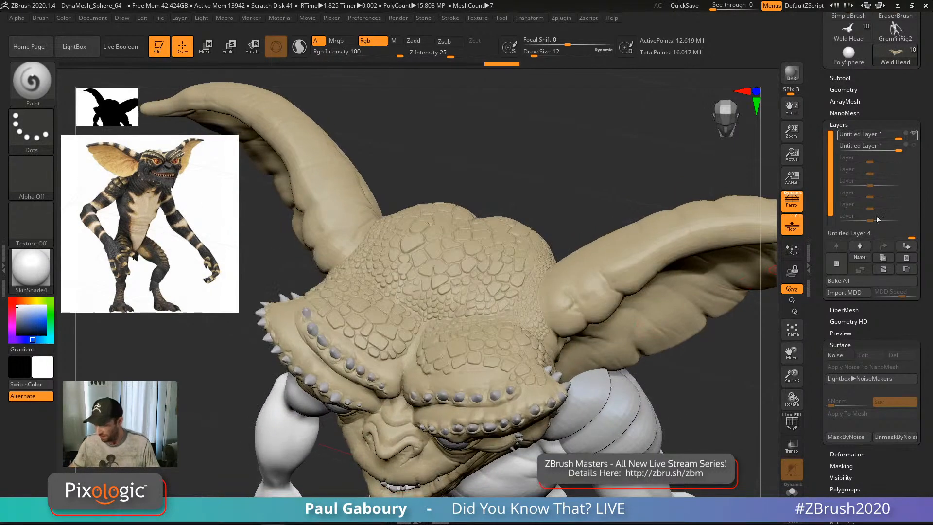
pyautogui.click(916, 148)
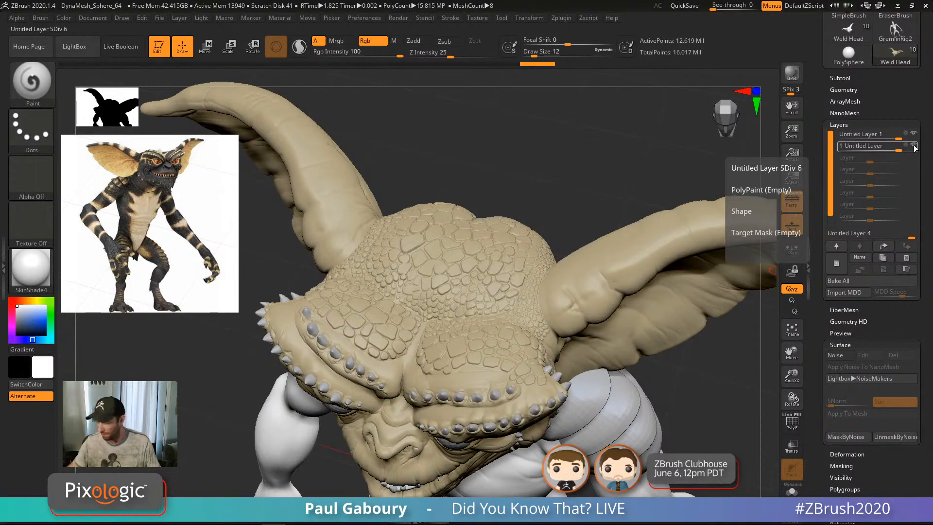
pyautogui.moveTo(630, 292)
pyautogui.mouseDown(button='right')
pyautogui.moveTo(627, 318)
pyautogui.moveTo(598, 306)
pyautogui.moveTo(612, 325)
pyautogui.moveTo(647, 307)
pyautogui.moveTo(637, 303)
pyautogui.mouseUp(button='right')
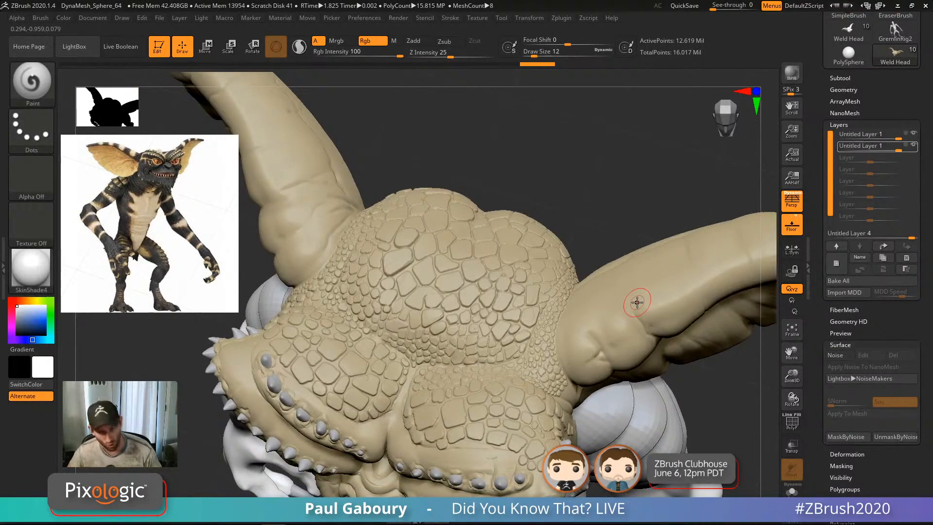
pyautogui.moveTo(908, 136)
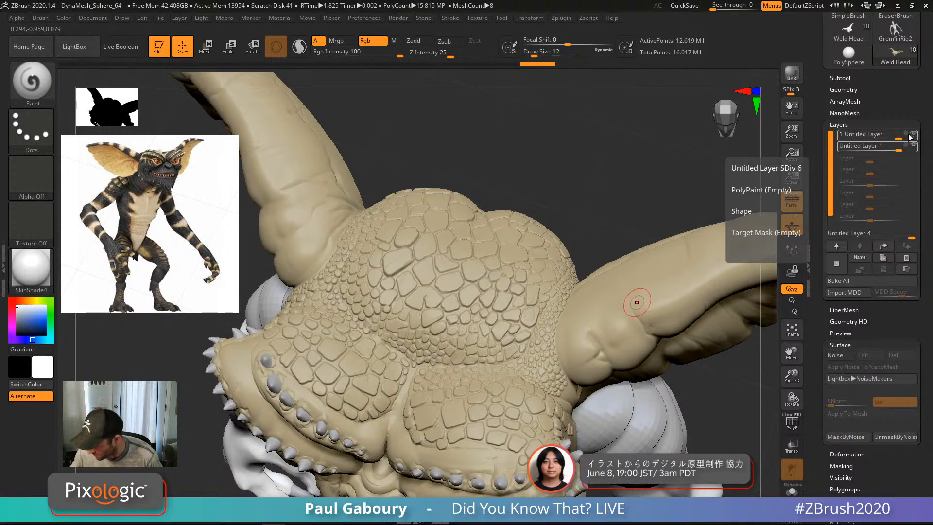
pyautogui.click(910, 139)
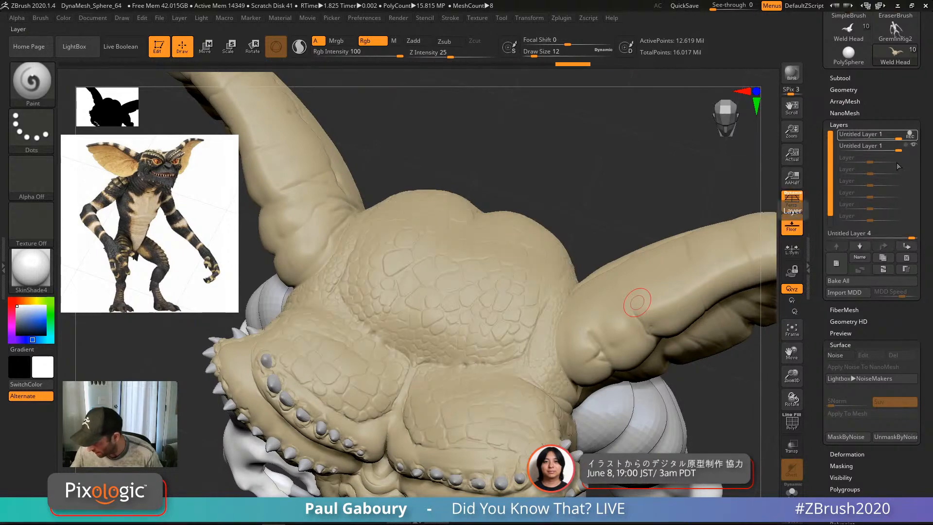
pyautogui.moveTo(515, 358); pyautogui.dragTo(522, 362, button='right')
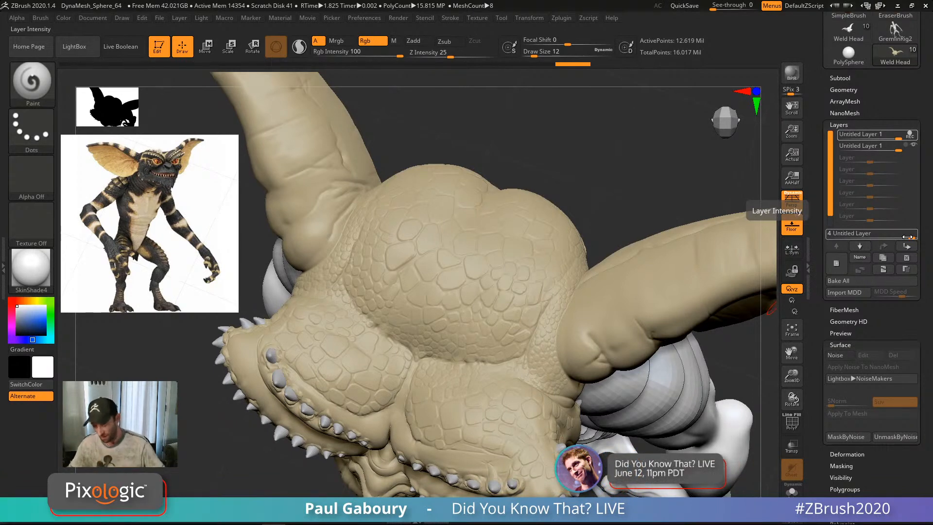
# Step: Zoom in on the forehead and shrink the brush Draw Size to about 7
pyautogui.moveTo(500, 338)
pyautogui.keyDown('alt'); pyautogui.mouseDown(button='right')
pyautogui.moveTo(469, 281)
pyautogui.moveTo(487, 326)
pyautogui.mouseUp(button='right'); pyautogui.keyUp('alt')
pyautogui.press('s')
pyautogui.moveTo(607, 170); pyautogui.dragTo(606, 170)
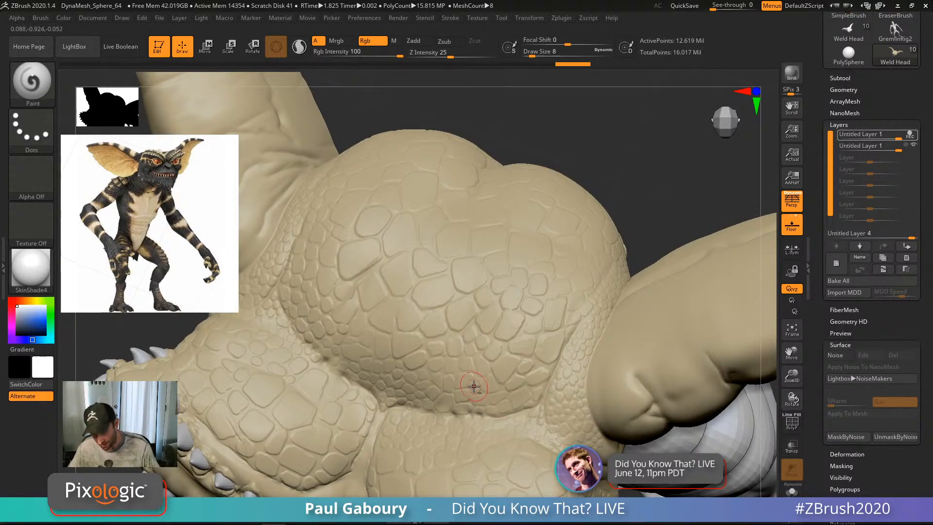
pyautogui.keyDown('alt'); pyautogui.moveTo(474, 387); pyautogui.dragTo(491, 341, button='right'); pyautogui.keyUp('alt')
pyautogui.keyDown('alt'); pyautogui.moveTo(497, 287); pyautogui.dragTo(486, 308, button='right'); pyautogui.keyUp('alt')
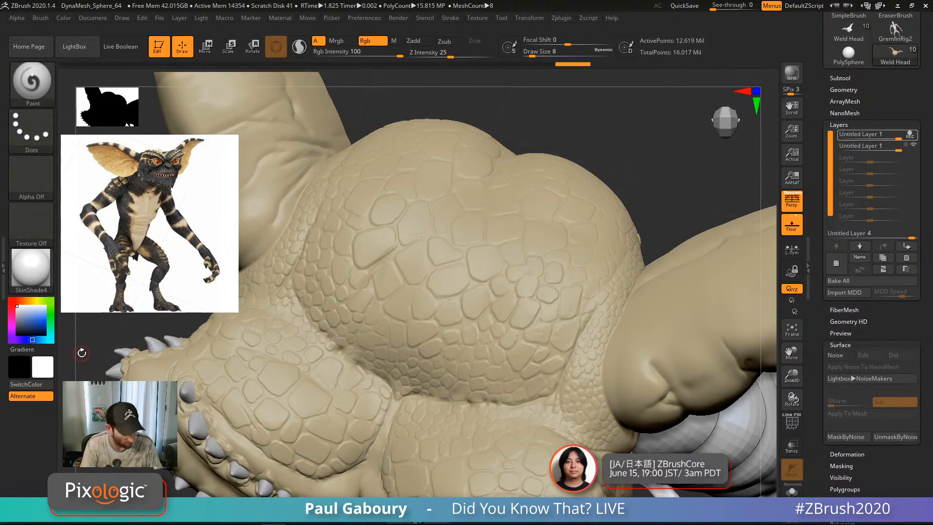
# Step: Sample three skin tones from the reference image and paint a pinkish patch on the head scales
pyautogui.hotkey('shift', 'z')
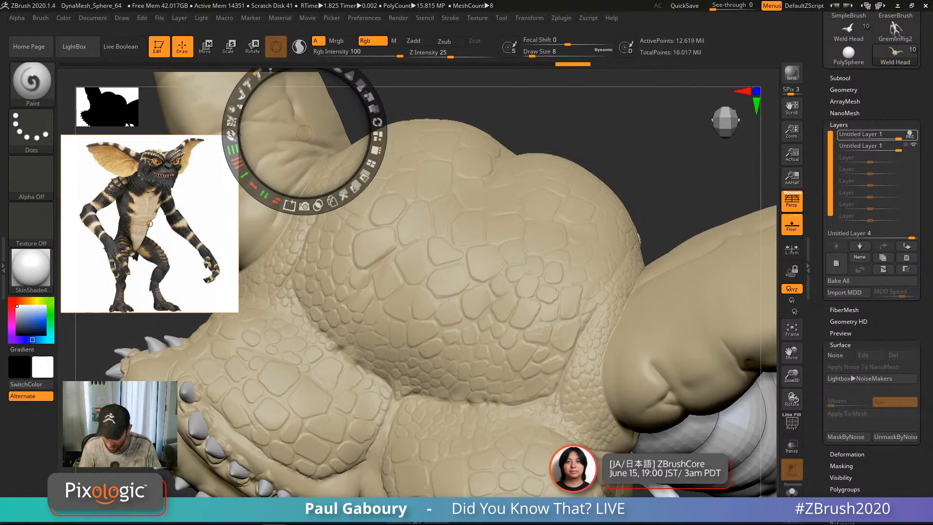
pyautogui.press('c')
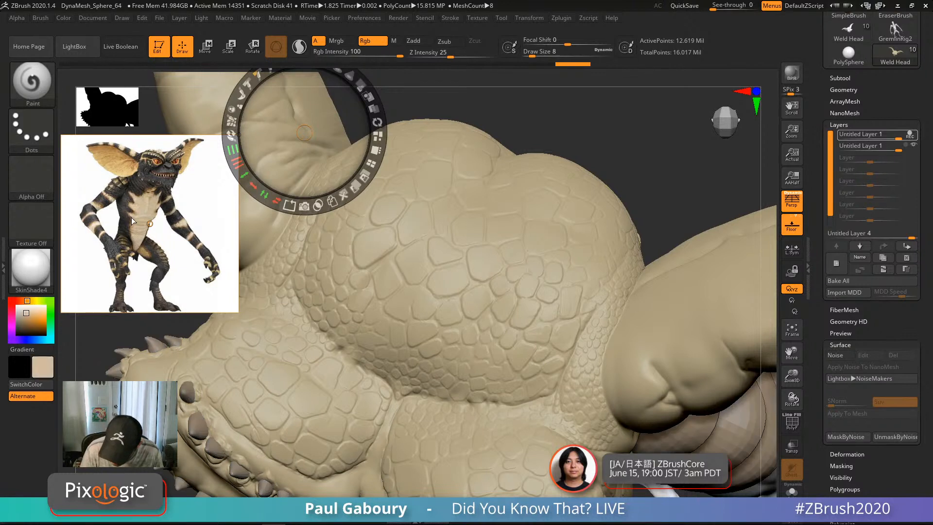
pyautogui.press('c')
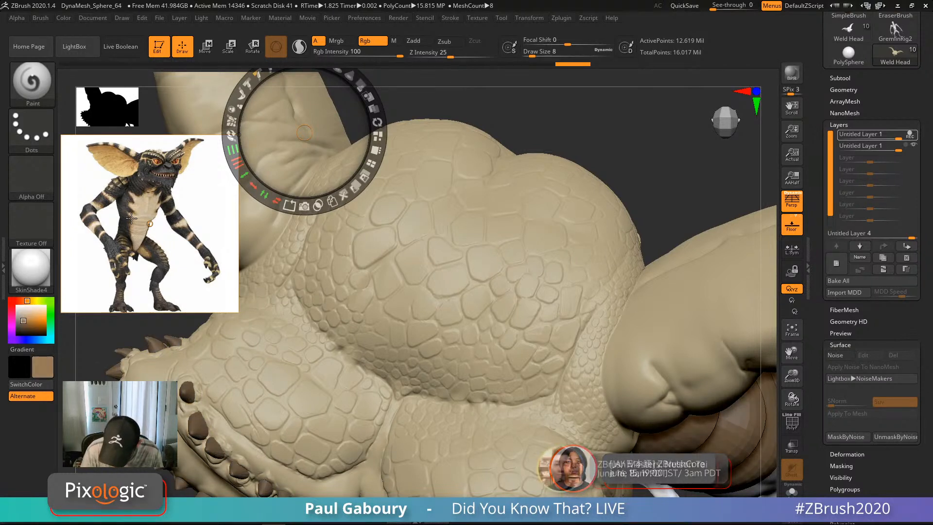
pyautogui.press('c')
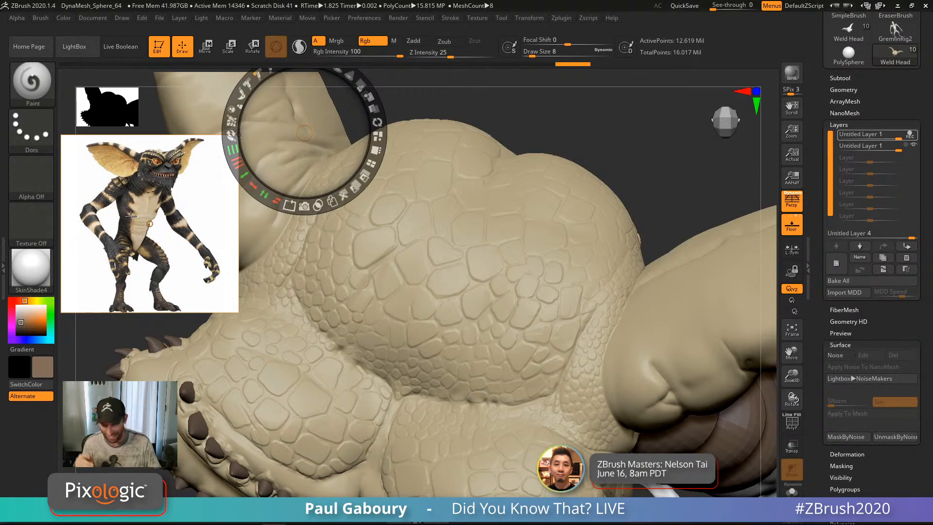
pyautogui.press('z')
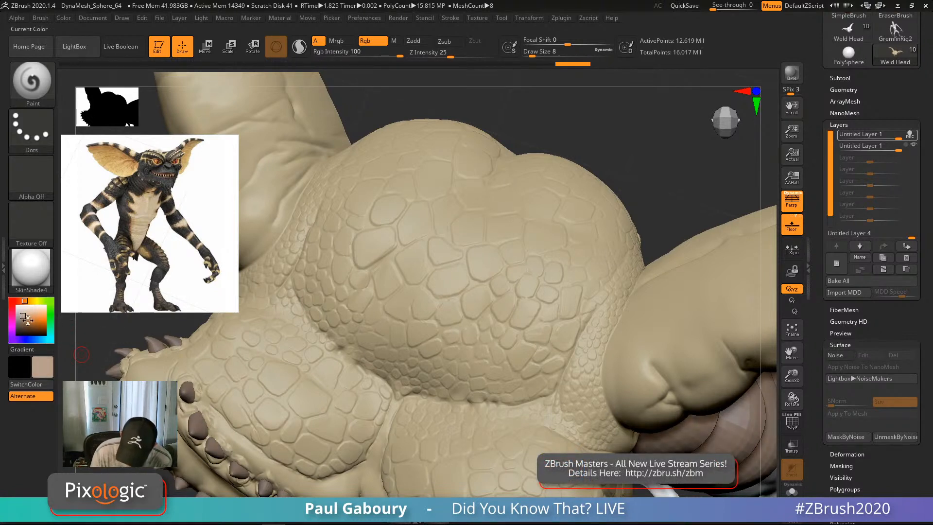
pyautogui.moveTo(498, 315)
pyautogui.mouseDown()
pyautogui.moveTo(514, 303)
pyautogui.moveTo(501, 311)
pyautogui.moveTo(552, 325)
pyautogui.moveTo(520, 272)
pyautogui.moveTo(554, 313)
pyautogui.moveTo(495, 280)
pyautogui.mouseUp()
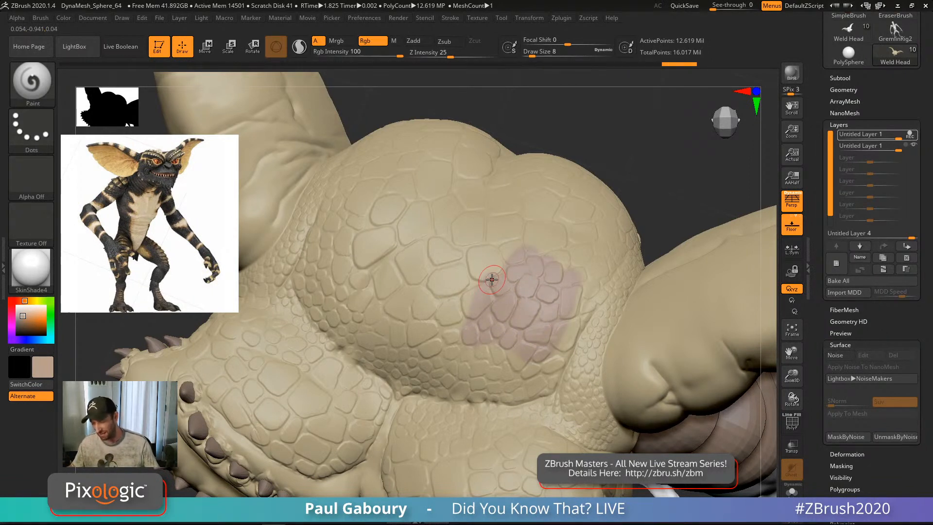
# Step: Turn off REC on the top layer and toggle its visibility to compare
pyautogui.click(914, 134)
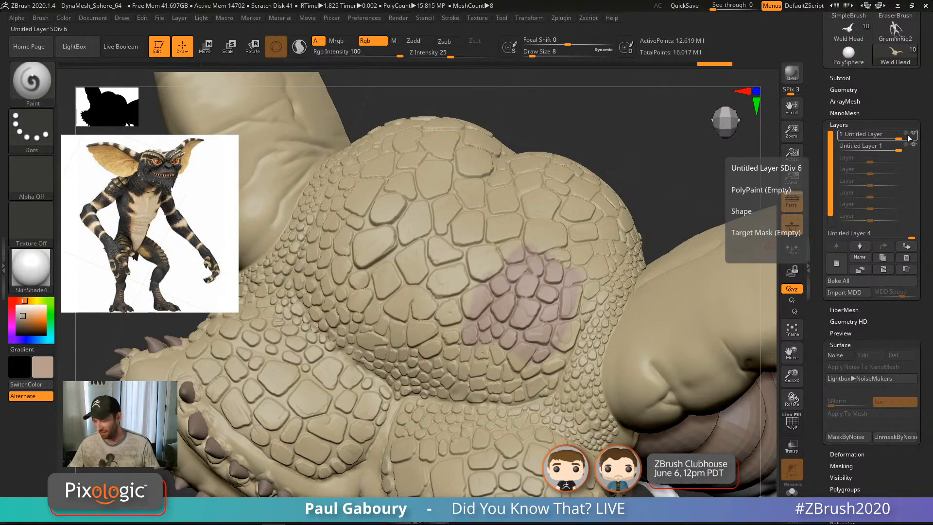
pyautogui.click(913, 136)
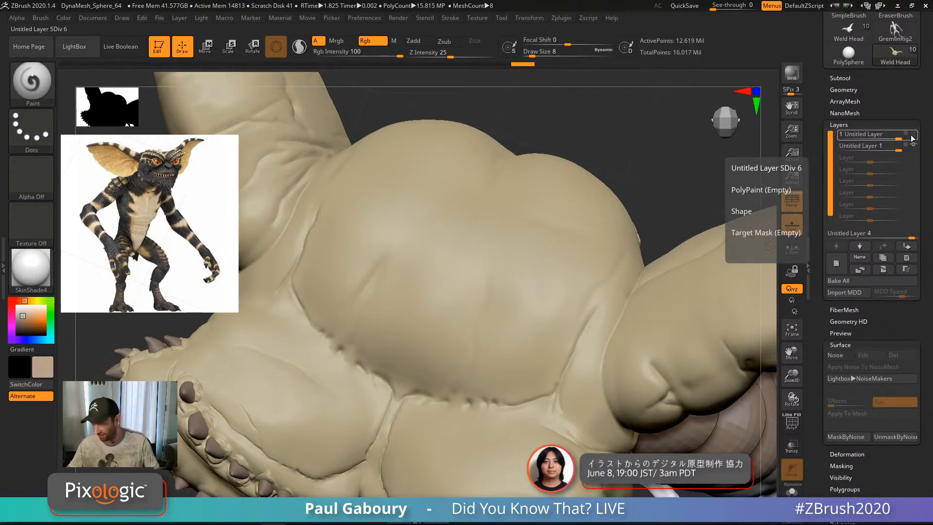
pyautogui.click(913, 136)
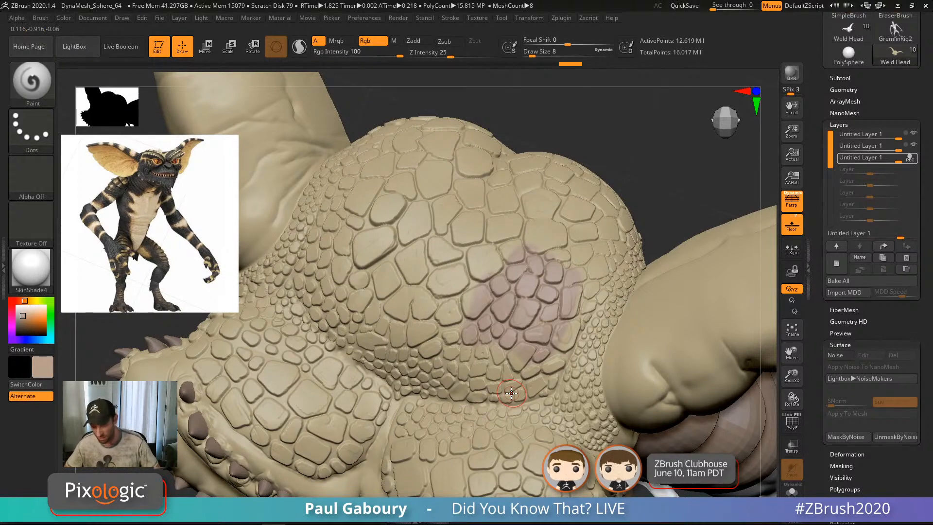
# Step: Spread a broad mauve-pink tint across the central cluster of head scales
pyautogui.moveTo(433, 300)
pyautogui.mouseDown()
pyautogui.moveTo(418, 263)
pyautogui.moveTo(384, 277)
pyautogui.moveTo(467, 287)
pyautogui.mouseUp()
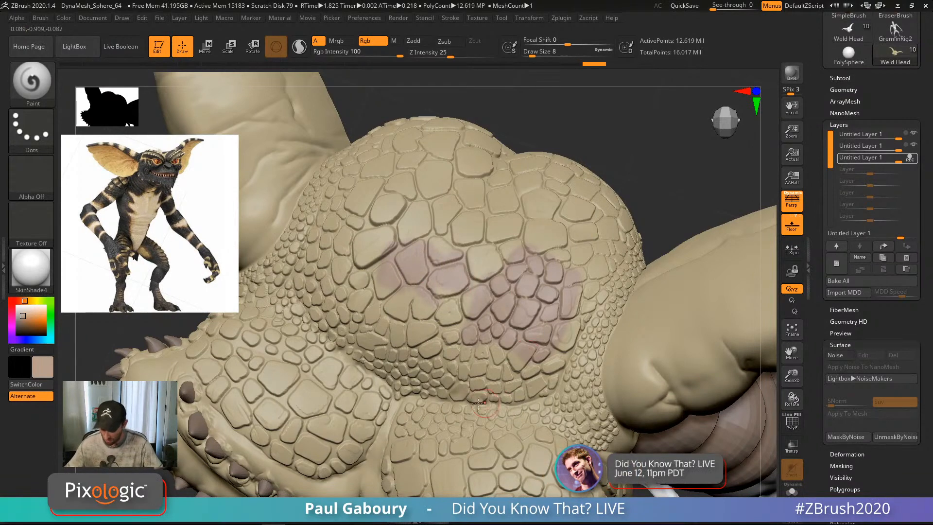
pyautogui.moveTo(496, 410)
pyautogui.mouseDown()
pyautogui.moveTo(579, 313)
pyautogui.moveTo(584, 337)
pyautogui.moveTo(608, 304)
pyautogui.moveTo(597, 307)
pyautogui.mouseUp()
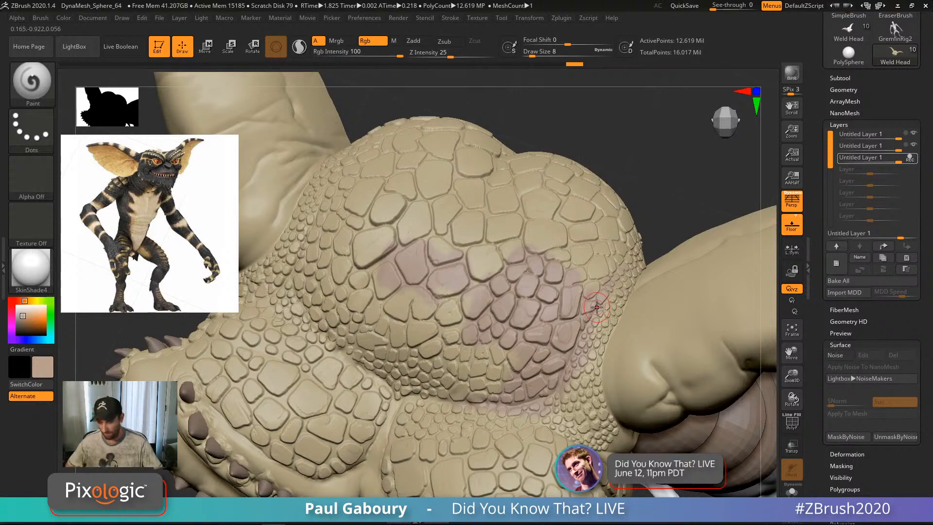
pyautogui.moveTo(521, 358)
pyautogui.mouseDown()
pyautogui.moveTo(501, 382)
pyautogui.moveTo(451, 299)
pyautogui.moveTo(444, 326)
pyautogui.moveTo(412, 303)
pyautogui.mouseUp()
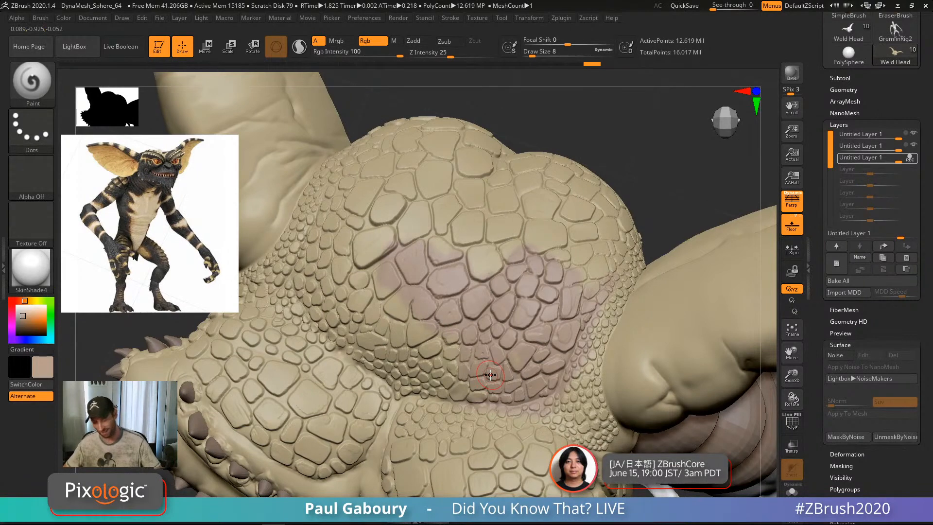
pyautogui.moveTo(491, 375)
pyautogui.mouseDown()
pyautogui.moveTo(396, 307)
pyautogui.moveTo(401, 299)
pyautogui.mouseUp()
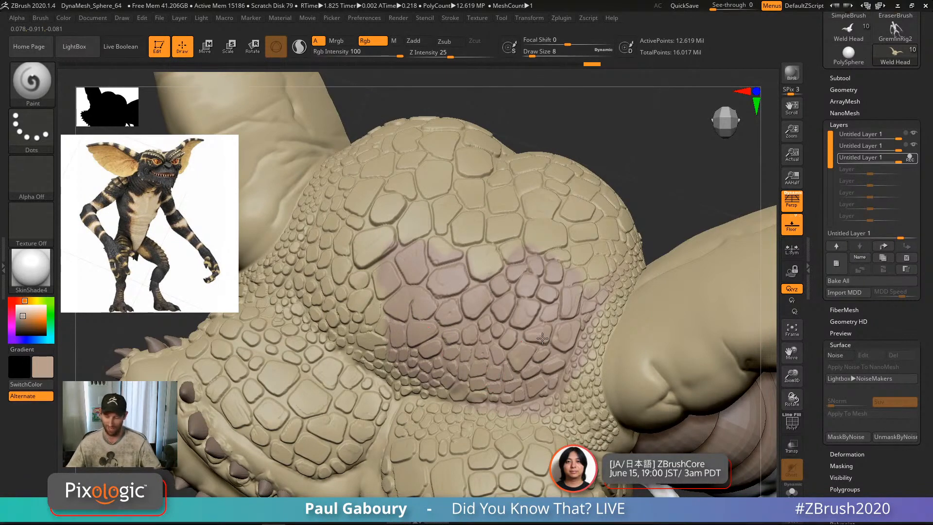
pyautogui.moveTo(519, 267); pyautogui.dragTo(407, 227)
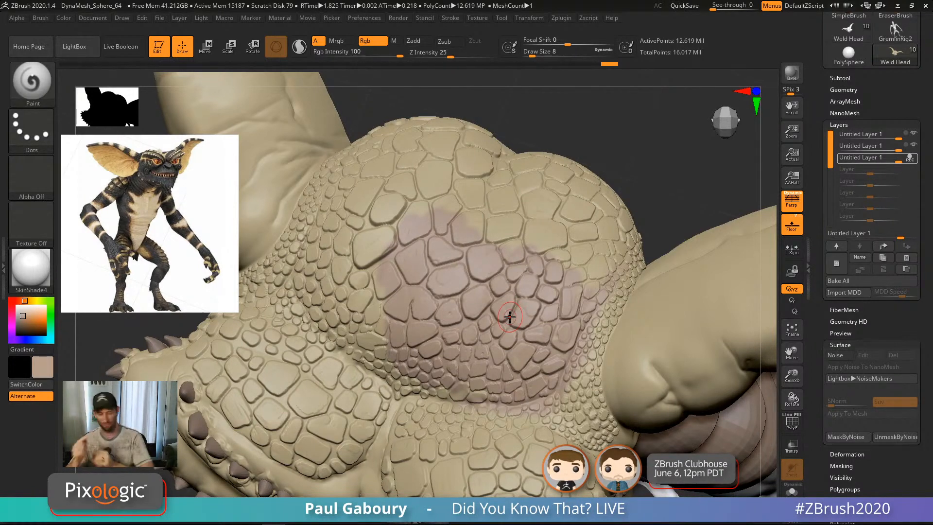
pyautogui.moveTo(488, 347)
pyautogui.mouseDown(button='right')
pyautogui.moveTo(577, 333)
pyautogui.moveTo(538, 377)
pyautogui.moveTo(505, 364)
pyautogui.mouseUp(button='right')
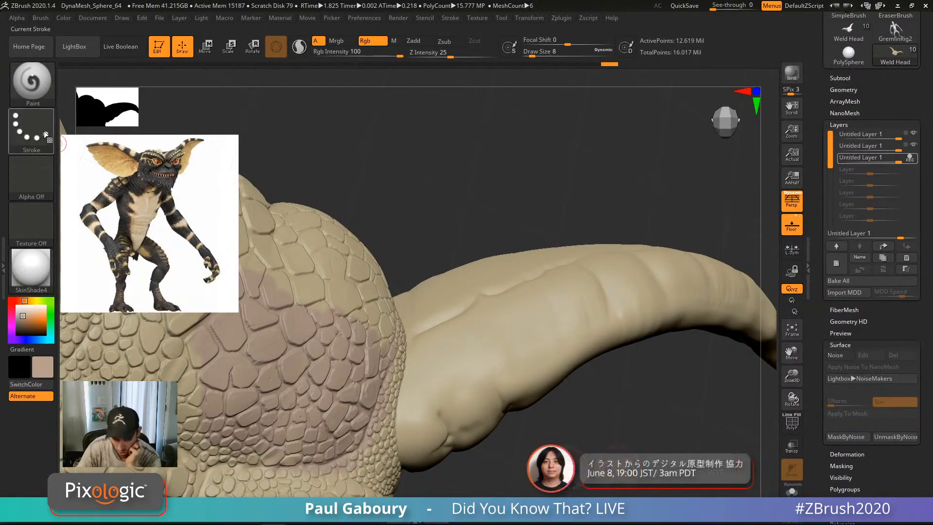
# Step: Switch the Paint brush to the Color Spray stroke and pick a green paint colour
pyautogui.click(42, 147)
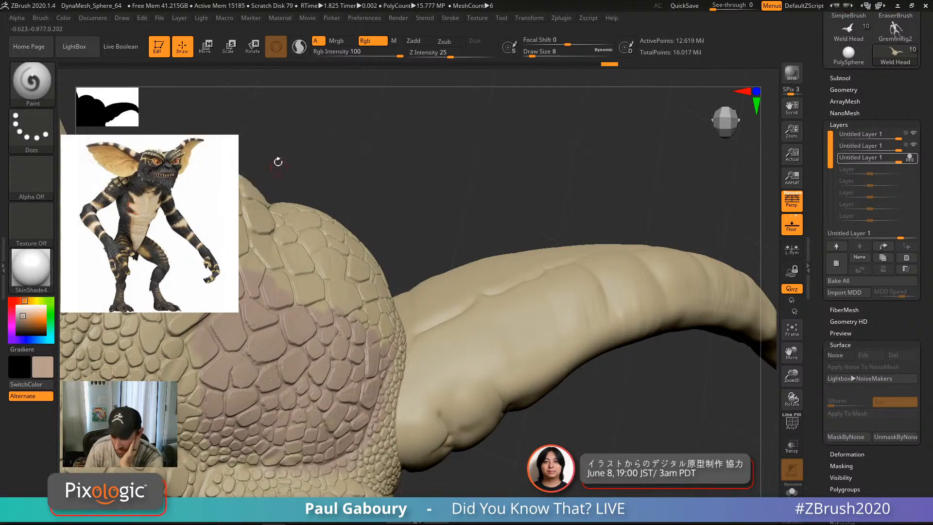
pyautogui.click(30, 130)
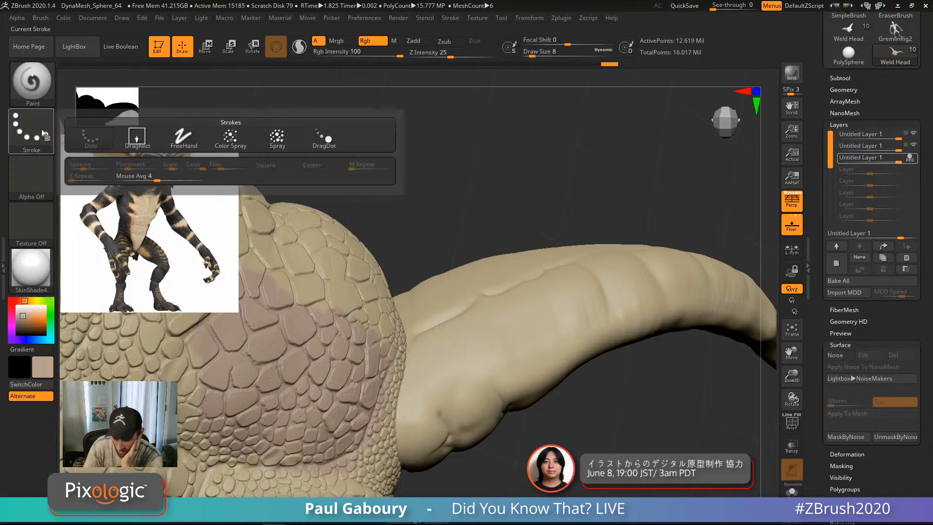
pyautogui.click(234, 142)
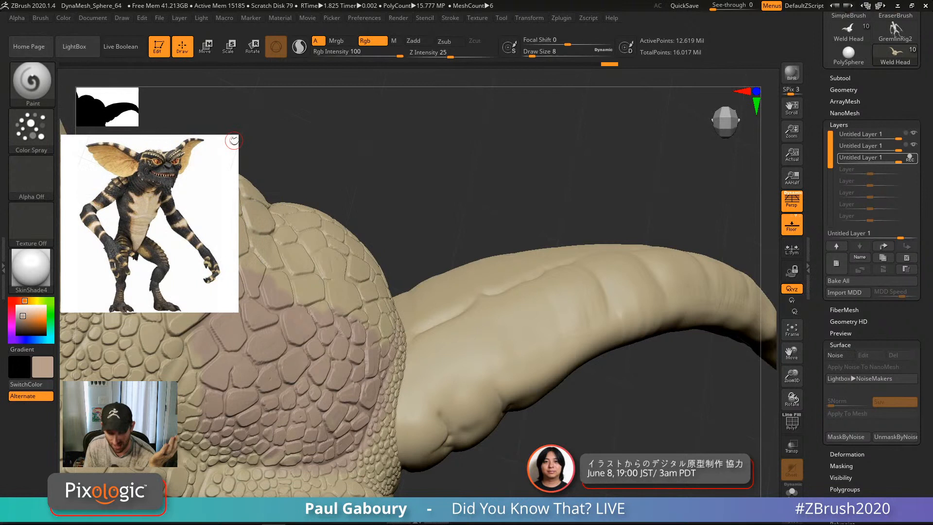
pyautogui.click(33, 131)
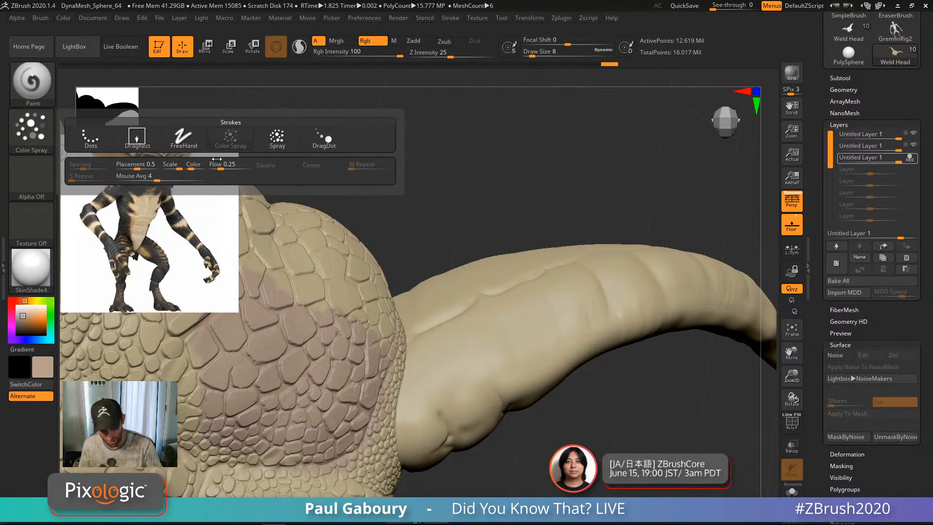
pyautogui.click(50, 313)
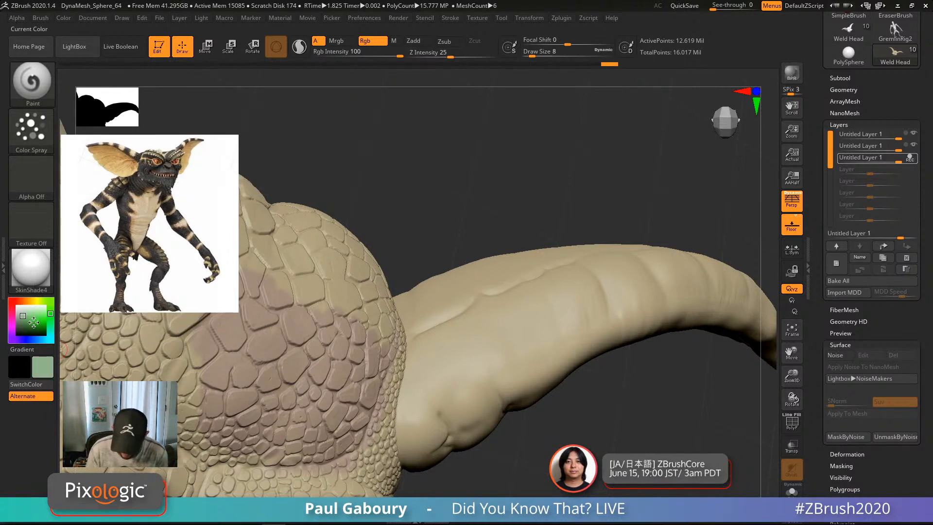
pyautogui.click(30, 320)
# Step: Darken the green and spray mottled green over the ear at brush sizes 20, then 12
pyautogui.moveTo(30, 320); pyautogui.dragTo(27, 324)
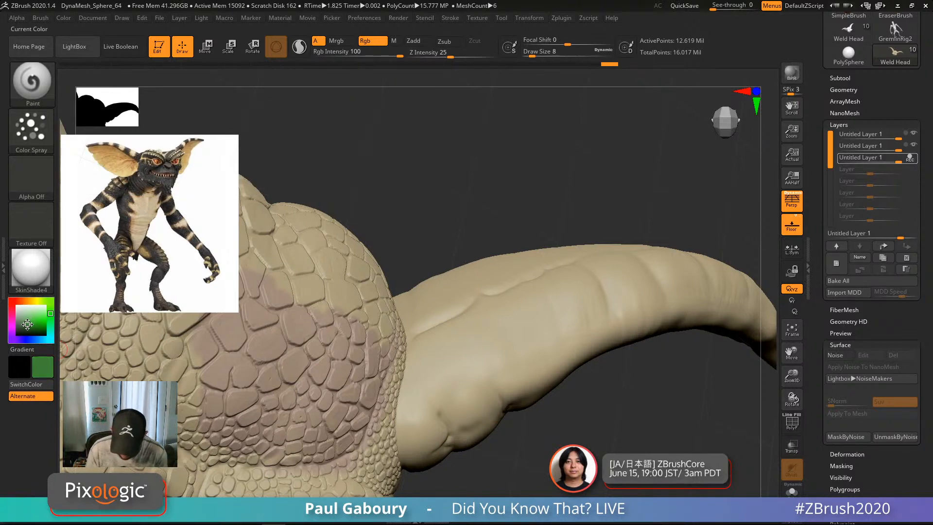
pyautogui.moveTo(501, 347)
pyautogui.mouseDown(button='right')
pyautogui.moveTo(495, 365)
pyautogui.moveTo(492, 337)
pyautogui.mouseUp(button='right')
pyautogui.press('s')
pyautogui.moveTo(497, 333)
pyautogui.mouseDown()
pyautogui.moveTo(514, 318)
pyautogui.moveTo(484, 323)
pyautogui.mouseUp()
pyautogui.moveTo(524, 391)
pyautogui.mouseDown(button='right')
pyautogui.moveTo(527, 430)
pyautogui.moveTo(545, 370)
pyautogui.moveTo(515, 350)
pyautogui.moveTo(530, 354)
pyautogui.mouseUp(button='right')
pyautogui.moveTo(521, 299)
pyautogui.mouseDown()
pyautogui.moveTo(537, 241)
pyautogui.moveTo(499, 299)
pyautogui.moveTo(369, 316)
pyautogui.mouseUp()
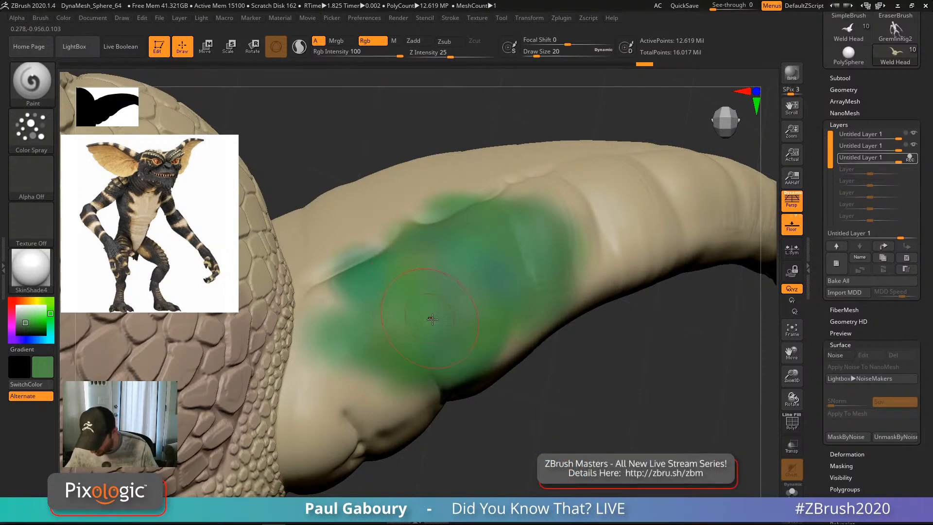
pyautogui.press('s')
pyautogui.moveTo(431, 320); pyautogui.dragTo(428, 319)
pyautogui.moveTo(506, 277)
pyautogui.mouseDown()
pyautogui.moveTo(370, 347)
pyautogui.moveTo(489, 229)
pyautogui.moveTo(462, 292)
pyautogui.moveTo(512, 289)
pyautogui.moveTo(535, 262)
pyautogui.moveTo(465, 311)
pyautogui.moveTo(508, 287)
pyautogui.moveTo(457, 262)
pyautogui.moveTo(340, 298)
pyautogui.moveTo(321, 316)
pyautogui.moveTo(540, 250)
pyautogui.moveTo(485, 338)
pyautogui.mouseUp()
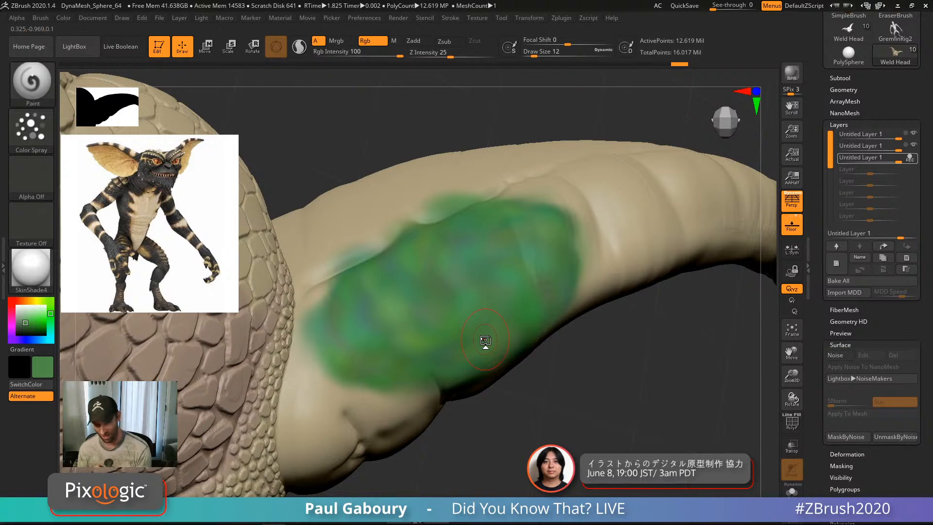
# Step: Lower the spray flow to about 0.2 and fill bare skin between the green patches
pyautogui.moveTo(548, 261)
pyautogui.mouseDown(button='right')
pyautogui.moveTo(491, 278)
pyautogui.moveTo(484, 299)
pyautogui.mouseUp(button='right')
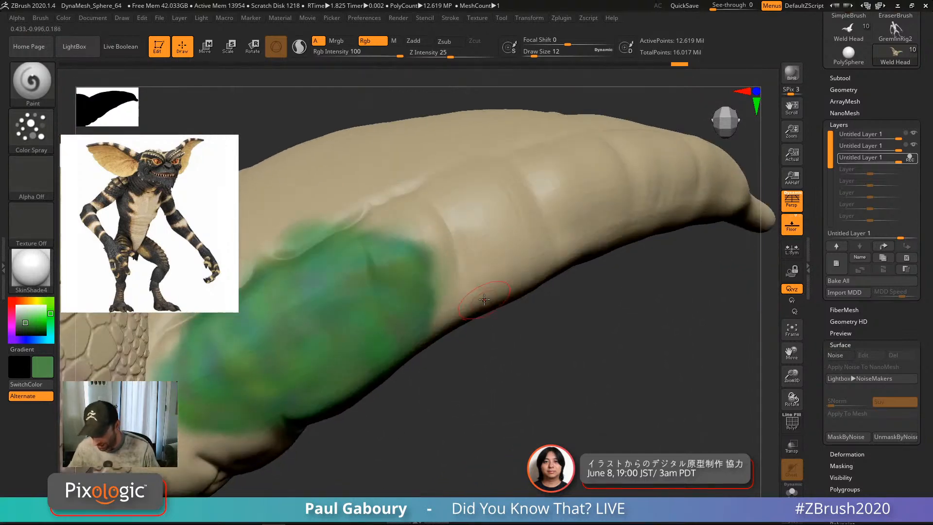
pyautogui.click(38, 132)
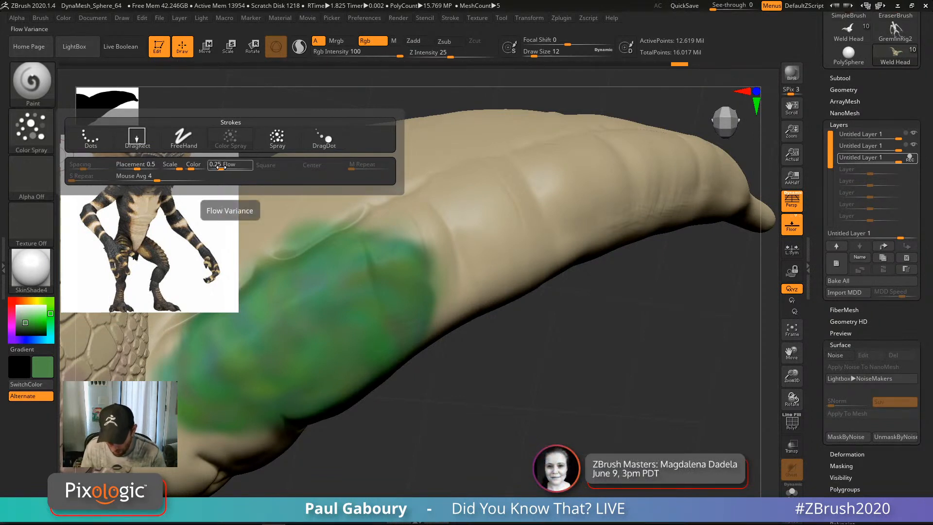
pyautogui.moveTo(221, 166); pyautogui.dragTo(220, 166)
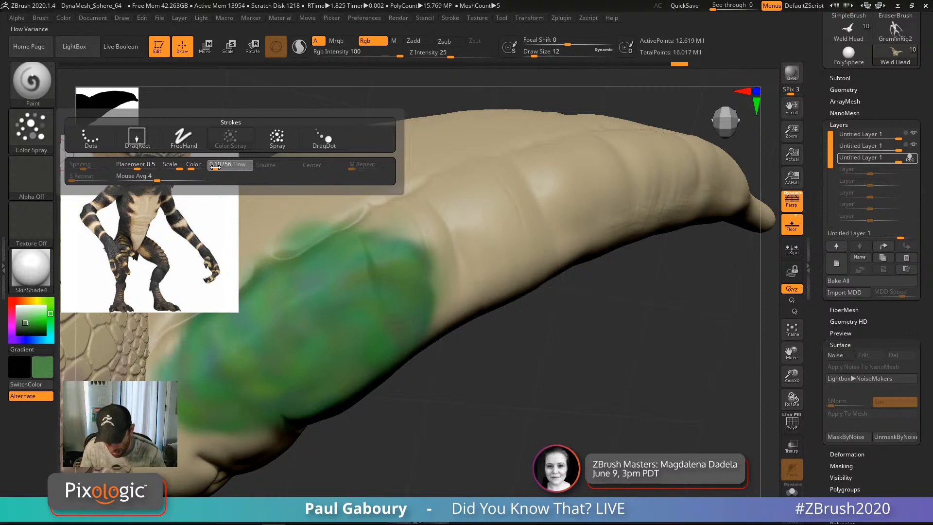
pyautogui.moveTo(454, 257)
pyautogui.mouseDown()
pyautogui.moveTo(477, 219)
pyautogui.moveTo(574, 190)
pyautogui.moveTo(502, 181)
pyautogui.moveTo(413, 195)
pyautogui.moveTo(511, 233)
pyautogui.mouseUp()
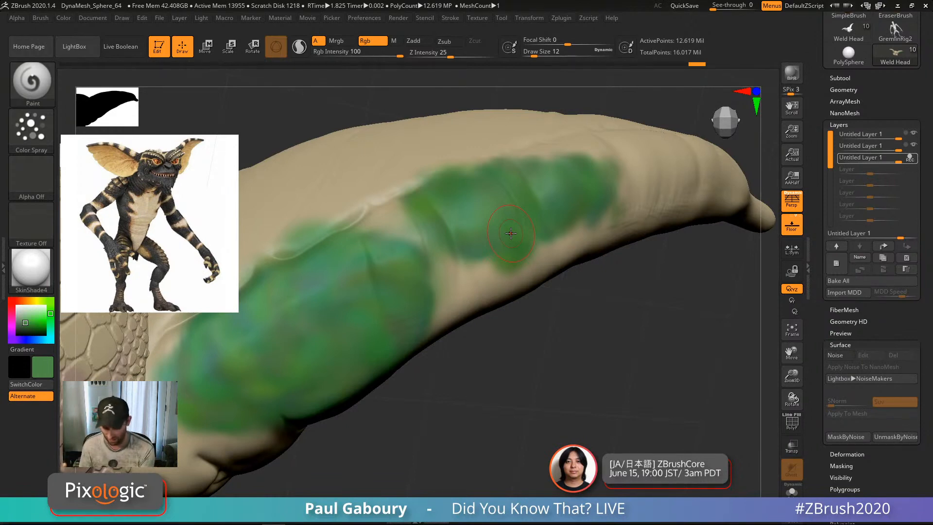
pyautogui.moveTo(443, 268); pyautogui.dragTo(479, 274)
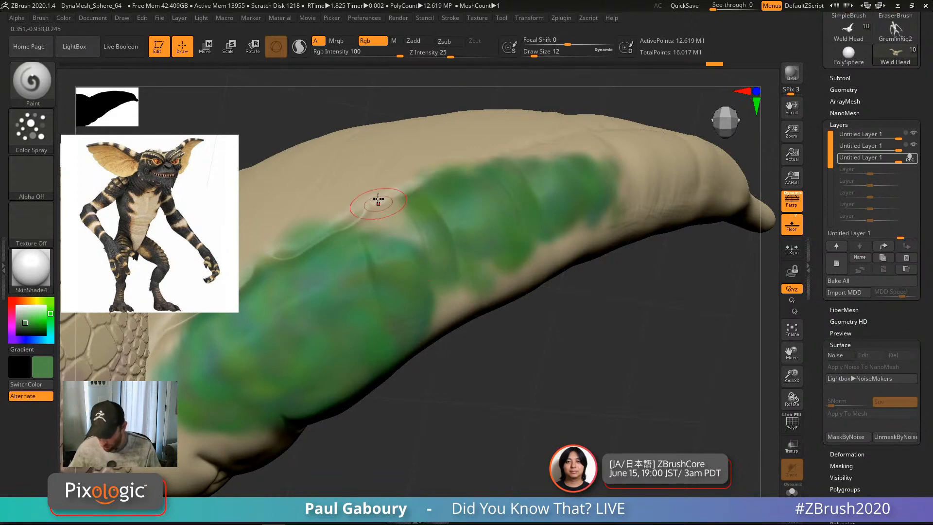
pyautogui.moveTo(380, 197)
pyautogui.mouseDown(button='right')
pyautogui.moveTo(389, 231)
pyautogui.moveTo(460, 275)
pyautogui.mouseUp(button='right')
pyautogui.moveTo(419, 272)
pyautogui.mouseDown()
pyautogui.moveTo(495, 231)
pyautogui.moveTo(347, 316)
pyautogui.moveTo(481, 221)
pyautogui.moveTo(413, 322)
pyautogui.mouseUp()
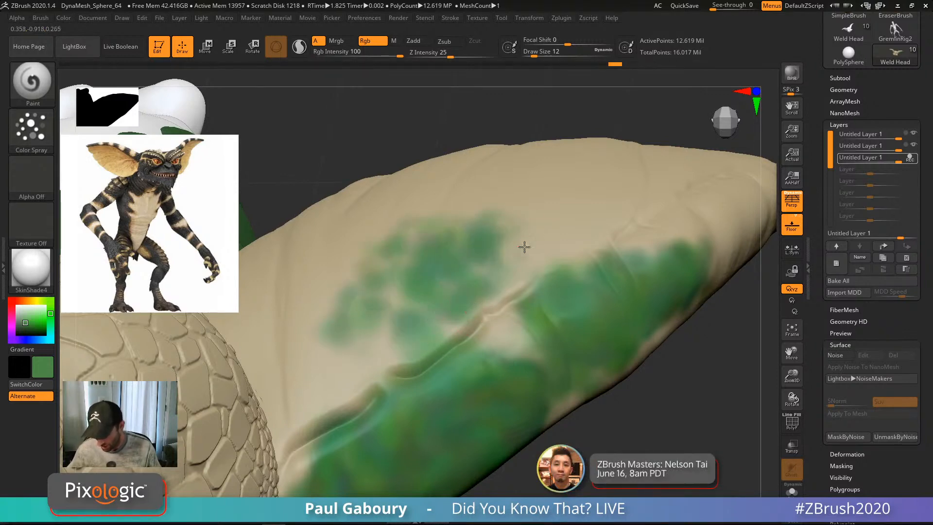
pyautogui.moveTo(525, 246)
pyautogui.mouseDown()
pyautogui.moveTo(383, 357)
pyautogui.moveTo(445, 337)
pyautogui.mouseUp()
pyautogui.keyDown('alt'); pyautogui.moveTo(500, 328); pyautogui.dragTo(478, 285, button='right'); pyautogui.keyUp('alt')
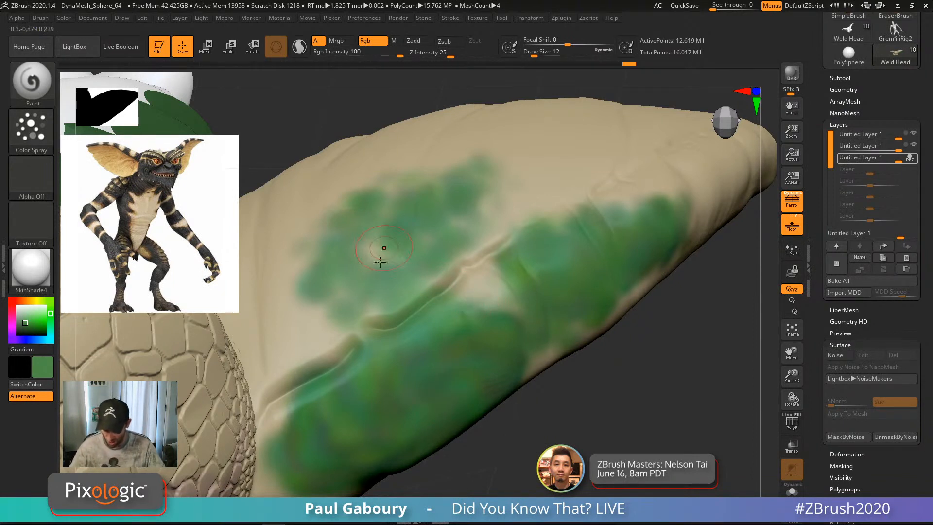
# Step: Set flow to about 0.17 and Placement Variance to 1, then spray scattered green dabs on the ear
pyautogui.click(36, 134)
pyautogui.click(37, 133)
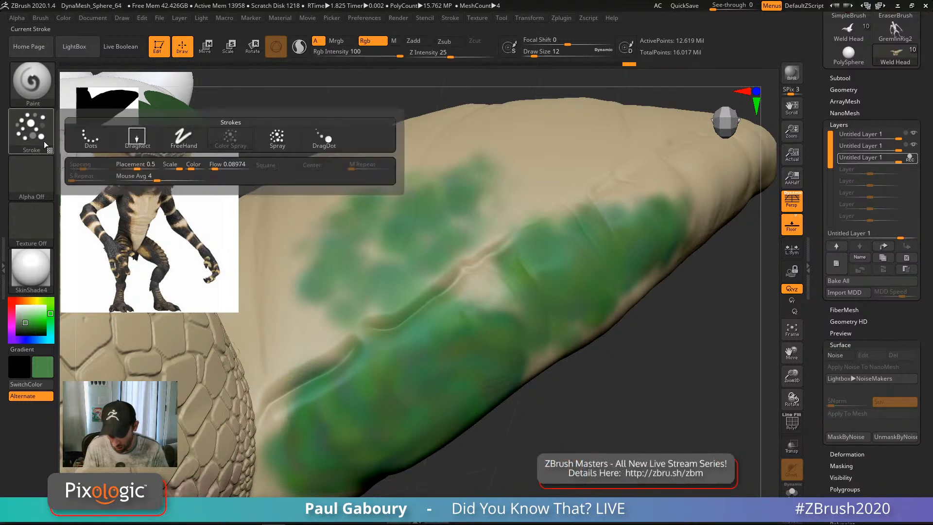
pyautogui.moveTo(216, 165); pyautogui.dragTo(218, 166)
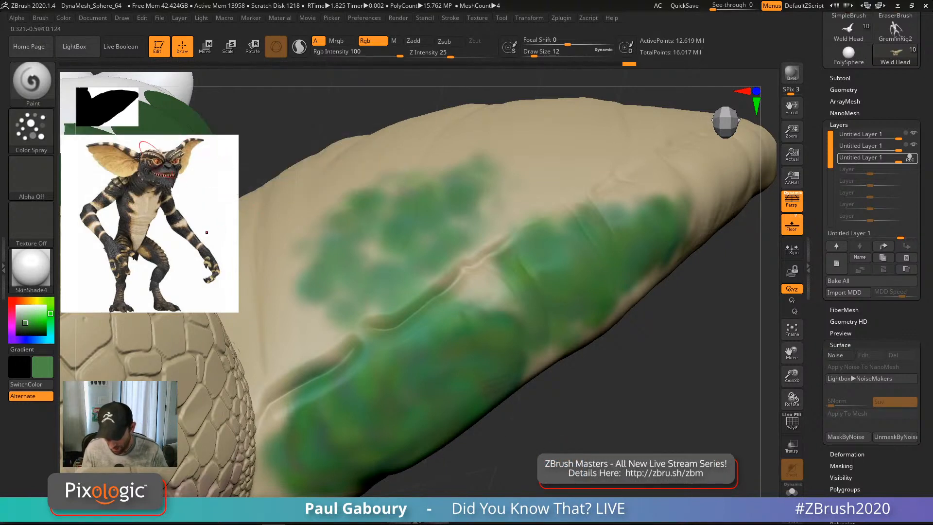
pyautogui.click(37, 137)
pyautogui.moveTo(144, 166); pyautogui.dragTo(156, 166)
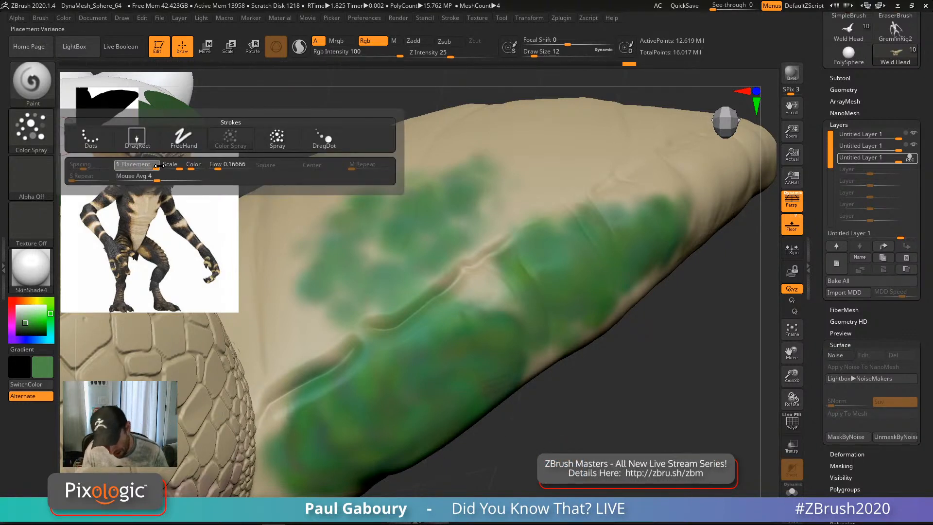
pyautogui.moveTo(525, 250)
pyautogui.mouseDown(button='right')
pyautogui.moveTo(566, 225)
pyautogui.moveTo(522, 248)
pyautogui.mouseUp(button='right')
pyautogui.moveTo(523, 248)
pyautogui.mouseDown()
pyautogui.moveTo(529, 269)
pyautogui.moveTo(544, 243)
pyautogui.moveTo(438, 204)
pyautogui.moveTo(370, 272)
pyautogui.moveTo(493, 331)
pyautogui.mouseUp()
pyautogui.moveTo(494, 330)
pyautogui.keyDown('alt'); pyautogui.mouseDown(button='right')
pyautogui.moveTo(506, 279)
pyautogui.moveTo(406, 268)
pyautogui.mouseUp(button='right'); pyautogui.keyUp('alt')
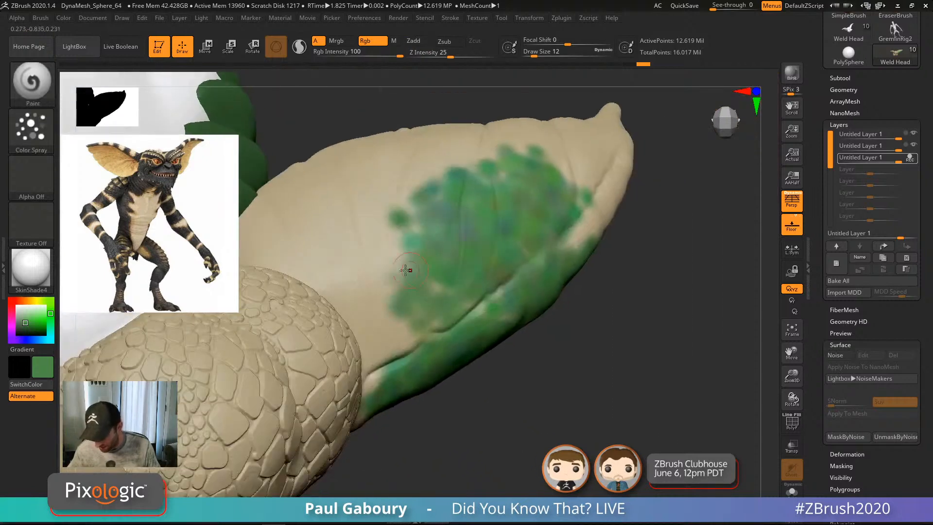
pyautogui.moveTo(378, 266)
pyautogui.mouseDown()
pyautogui.moveTo(379, 248)
pyautogui.moveTo(359, 233)
pyautogui.moveTo(340, 258)
pyautogui.moveTo(404, 315)
pyautogui.mouseUp()
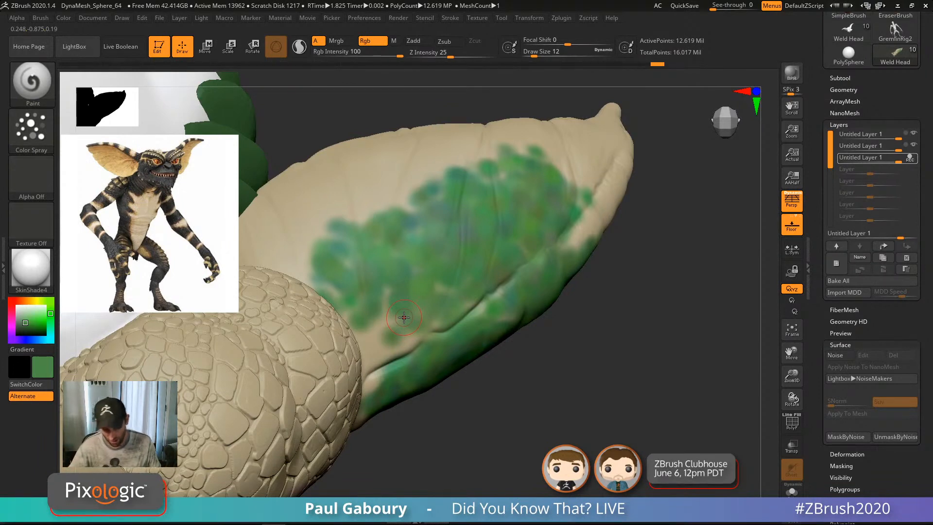
# Step: Lower Placement Variance to about 0.12 and spray green dabs up along the ear
pyautogui.click(31, 131)
pyautogui.click(136, 167)
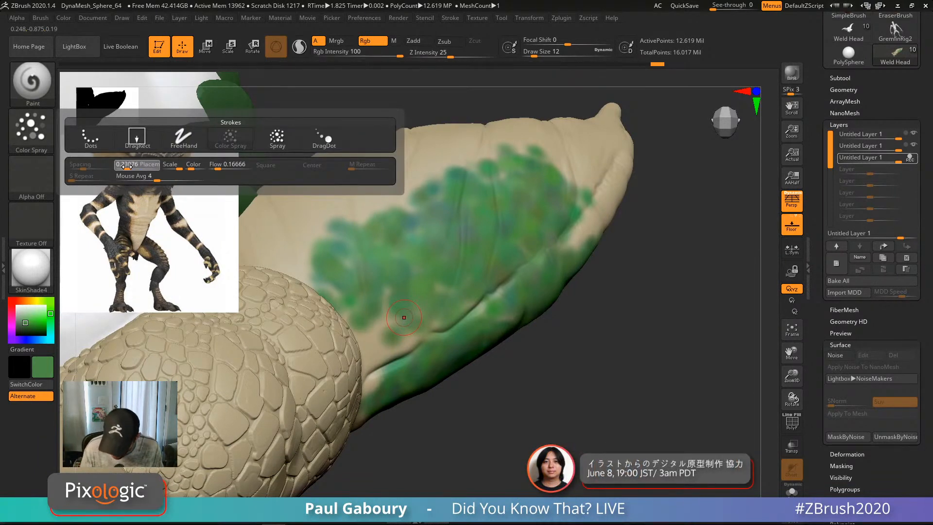
pyautogui.moveTo(376, 235); pyautogui.dragTo(427, 215, button='right')
pyautogui.moveTo(429, 214)
pyautogui.mouseDown()
pyautogui.moveTo(413, 167)
pyautogui.moveTo(401, 171)
pyautogui.moveTo(421, 169)
pyautogui.mouseUp()
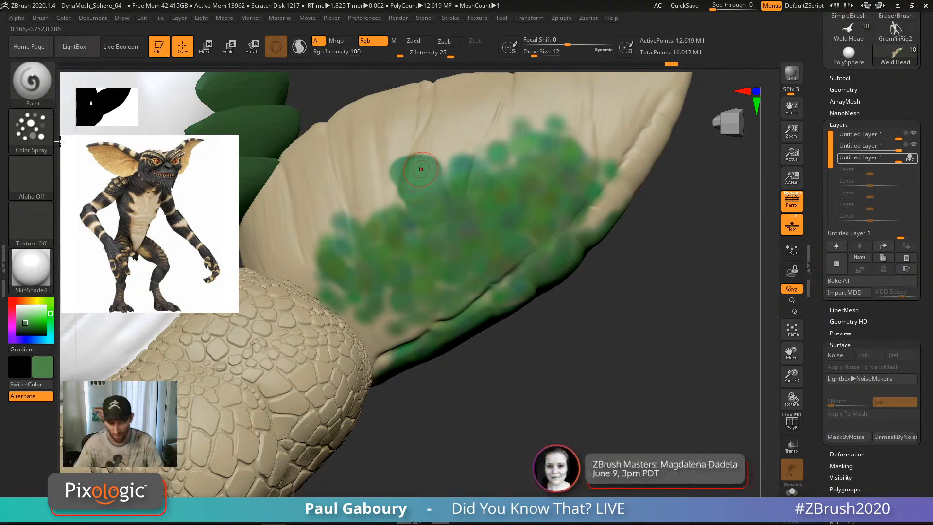
pyautogui.click(31, 130)
pyautogui.moveTo(137, 166); pyautogui.dragTo(129, 164)
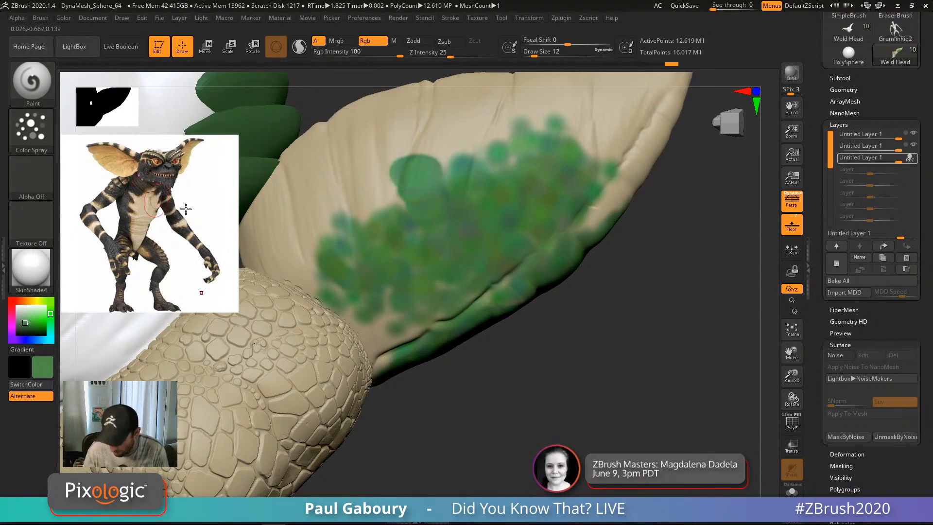
pyautogui.moveTo(375, 216); pyautogui.dragTo(431, 138)
pyautogui.moveTo(487, 191); pyautogui.dragTo(493, 292, button='right')
pyautogui.moveTo(527, 228)
pyautogui.mouseDown()
pyautogui.moveTo(494, 189)
pyautogui.moveTo(583, 194)
pyautogui.mouseUp()
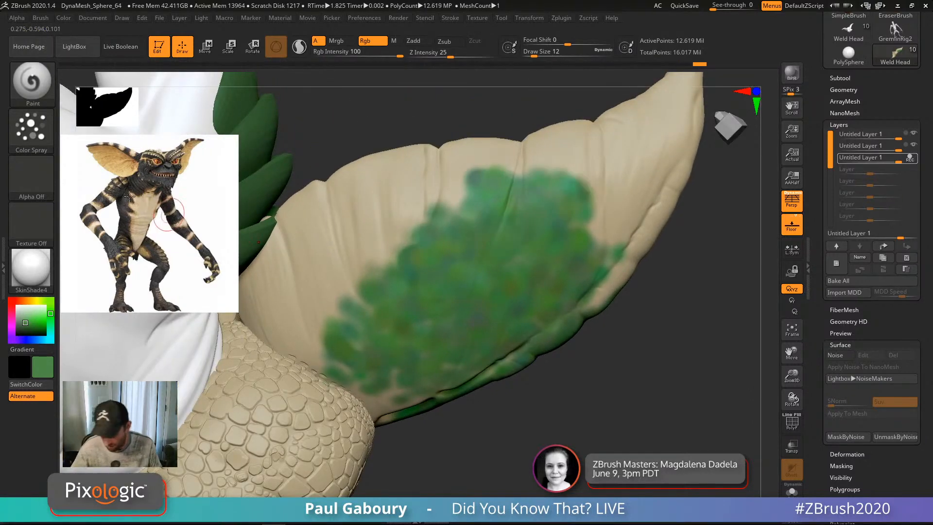
# Step: Raise Placement Variance to about 0.55 and fill the ear's upper-left, right side and crease with green
pyautogui.click(32, 130)
pyautogui.moveTo(129, 165); pyautogui.dragTo(142, 169)
pyautogui.click(142, 169)
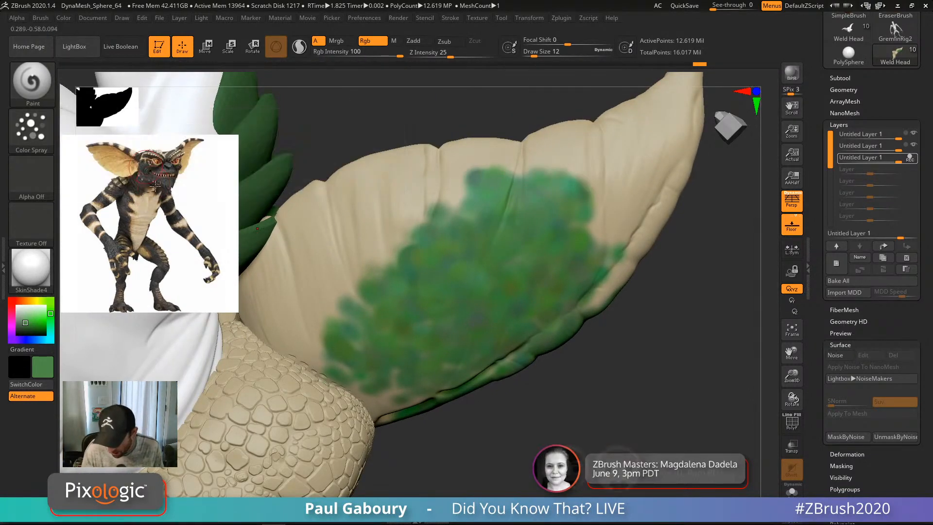
pyautogui.moveTo(372, 230)
pyautogui.mouseDown()
pyautogui.moveTo(386, 246)
pyautogui.moveTo(423, 221)
pyautogui.moveTo(357, 272)
pyautogui.moveTo(397, 204)
pyautogui.moveTo(367, 311)
pyautogui.mouseUp()
pyautogui.moveTo(418, 250)
pyautogui.mouseDown(button='right')
pyautogui.moveTo(422, 318)
pyautogui.moveTo(478, 258)
pyautogui.mouseUp(button='right')
pyautogui.moveTo(486, 210)
pyautogui.mouseDown()
pyautogui.moveTo(525, 213)
pyautogui.moveTo(489, 291)
pyautogui.moveTo(448, 323)
pyautogui.mouseUp()
pyautogui.moveTo(447, 323)
pyautogui.mouseDown(button='right')
pyautogui.moveTo(433, 284)
pyautogui.moveTo(424, 298)
pyautogui.mouseUp(button='right')
pyautogui.moveTo(407, 280)
pyautogui.mouseDown()
pyautogui.moveTo(354, 291)
pyautogui.moveTo(339, 338)
pyautogui.mouseUp()
pyautogui.moveTo(496, 191)
pyautogui.mouseDown()
pyautogui.moveTo(513, 168)
pyautogui.moveTo(478, 289)
pyautogui.moveTo(408, 282)
pyautogui.mouseUp()
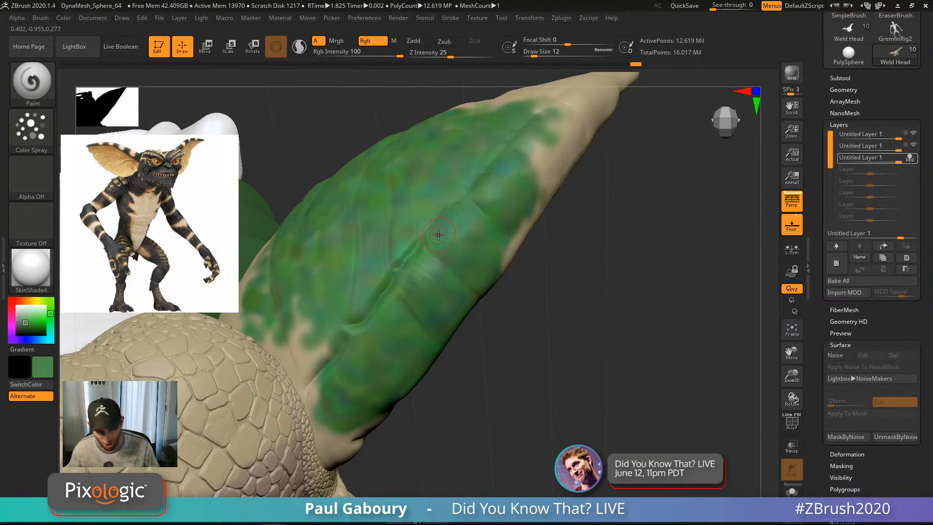
# Step: Raise Color Intensity Variance to 1 and spray multicoloured speckles over the green ear
pyautogui.moveTo(438, 235); pyautogui.dragTo(458, 322, button='right')
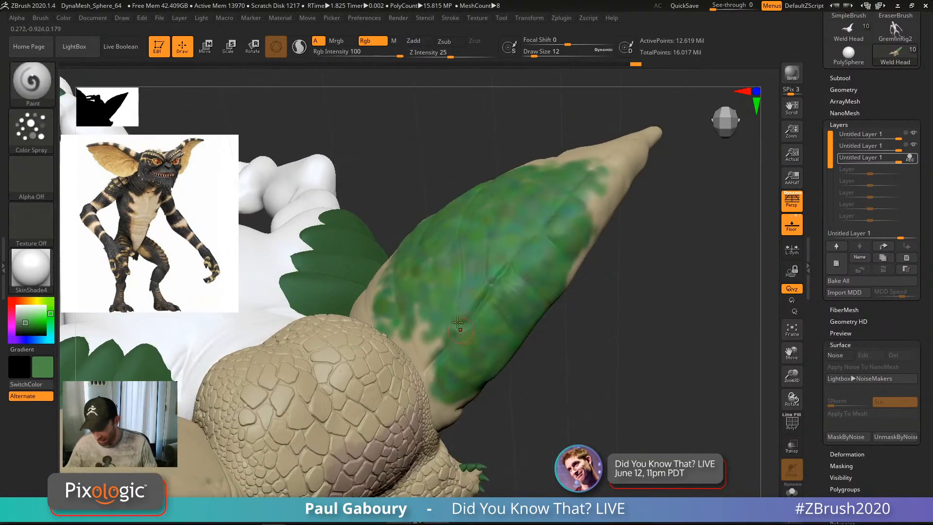
pyautogui.click(35, 127)
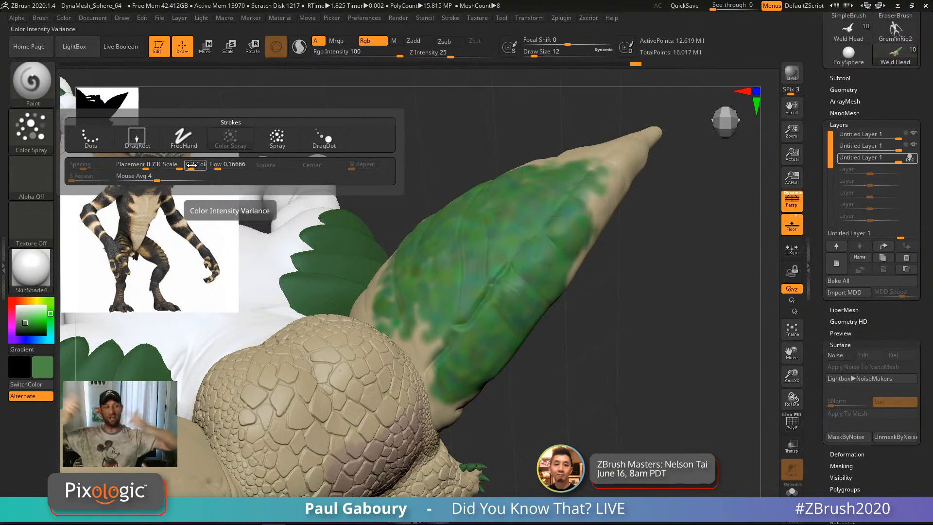
pyautogui.moveTo(192, 165); pyautogui.dragTo(204, 166)
pyautogui.moveTo(464, 270)
pyautogui.mouseDown()
pyautogui.moveTo(515, 229)
pyautogui.moveTo(503, 319)
pyautogui.mouseUp()
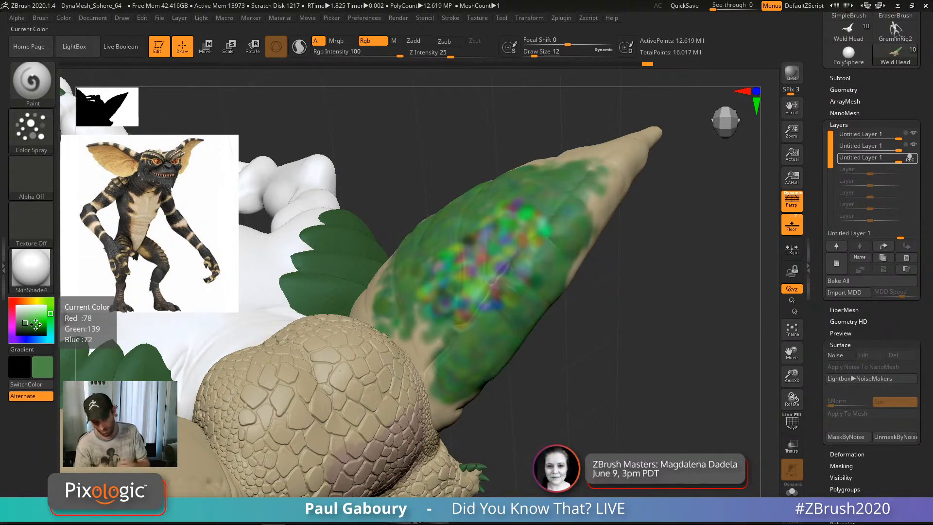
# Step: Lower the spray's Color variance to about half and repaint the ear to blend the speckles into green
pyautogui.click(33, 134)
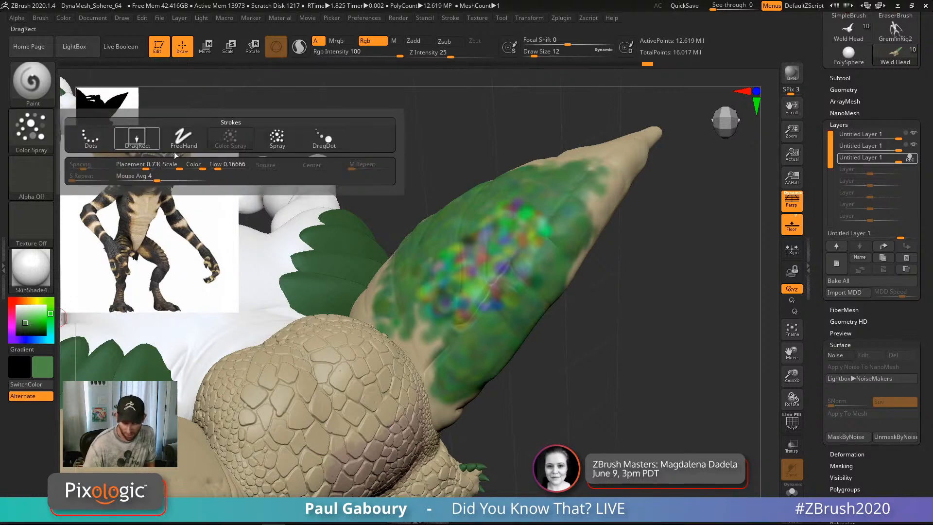
pyautogui.click(201, 168)
pyautogui.click(33, 133)
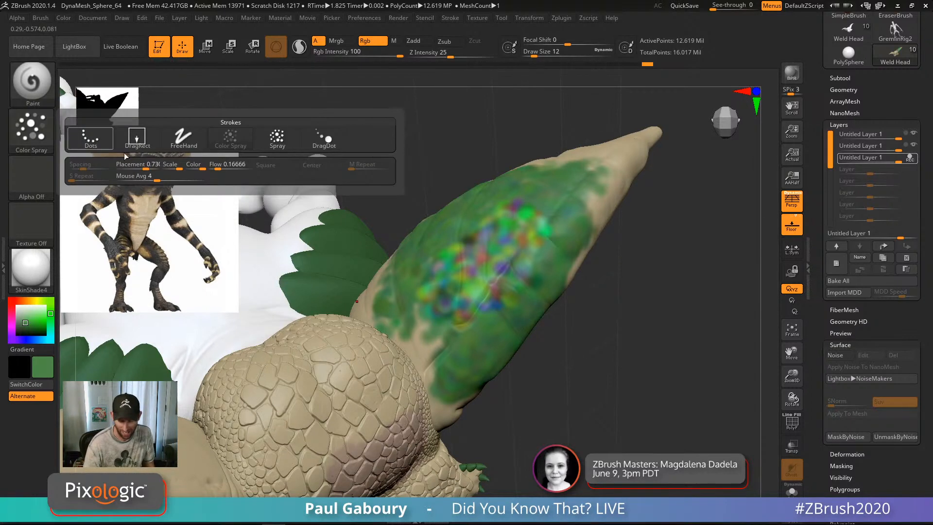
pyautogui.click(197, 168)
pyautogui.click(33, 134)
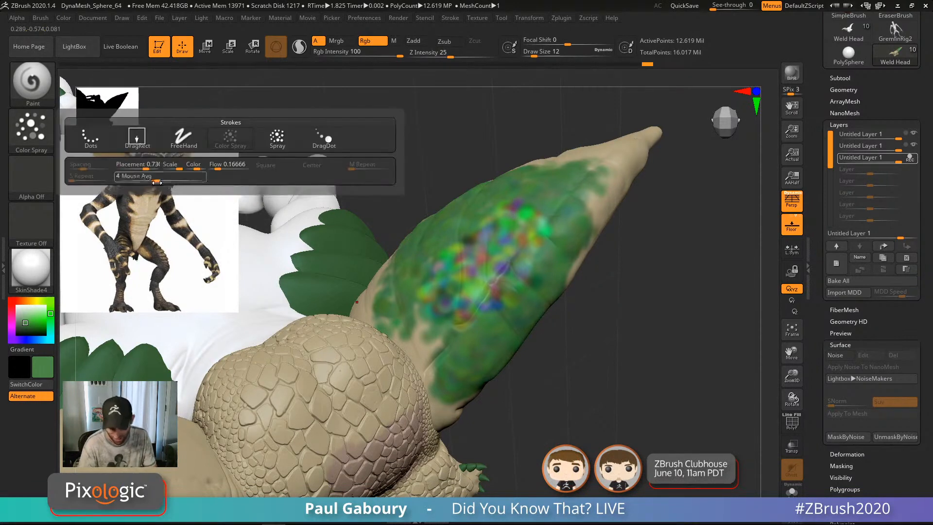
pyautogui.click(194, 168)
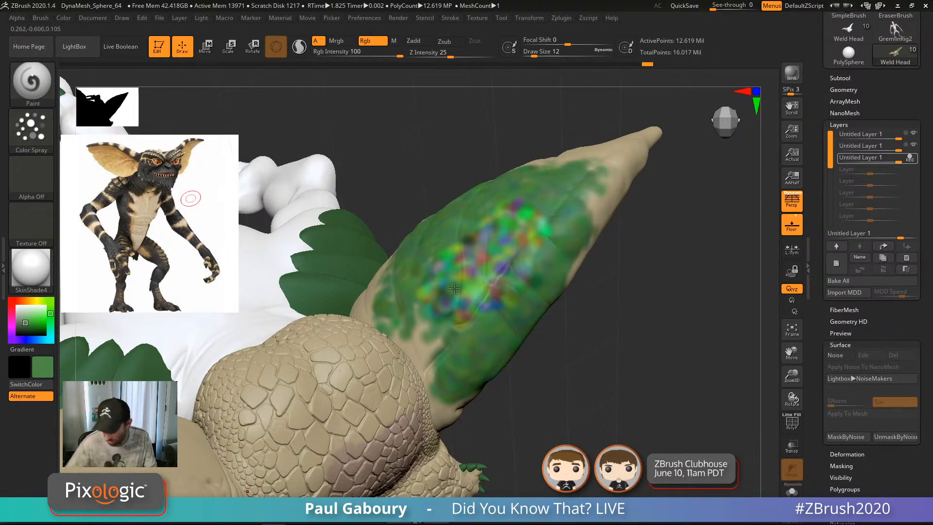
pyautogui.moveTo(489, 284)
pyautogui.mouseDown()
pyautogui.moveTo(525, 257)
pyautogui.moveTo(513, 234)
pyautogui.moveTo(450, 330)
pyautogui.mouseUp()
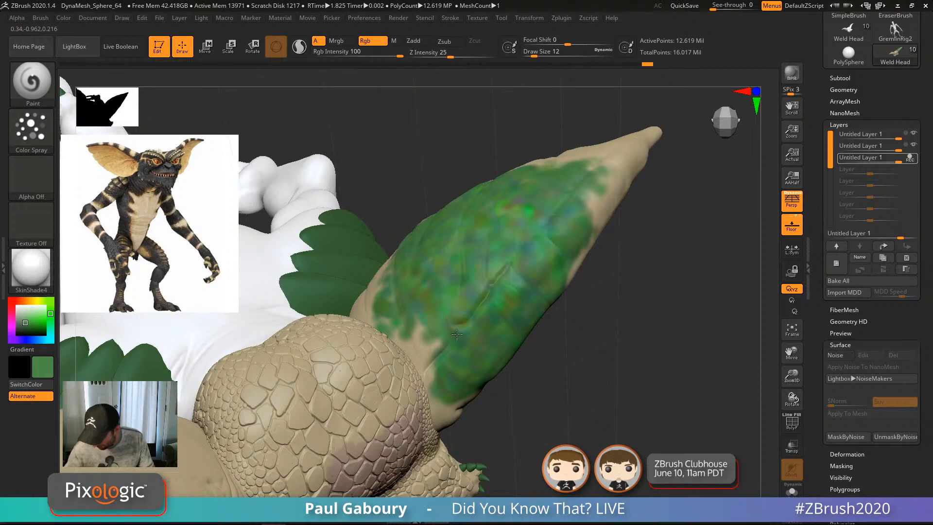
# Step: Adjust the stroke's Flow variance, then orbit to show the creature's face and ear
pyautogui.click(33, 134)
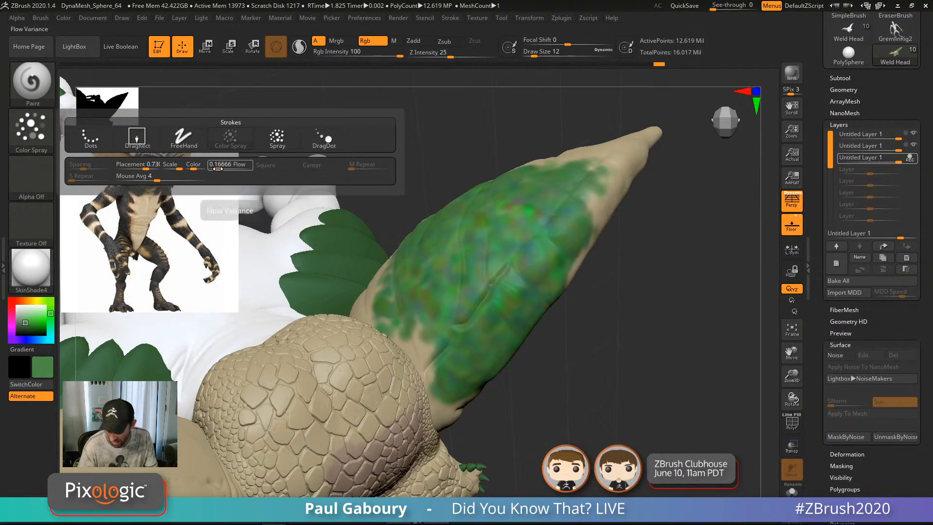
pyautogui.click(218, 166)
pyautogui.press('Return')
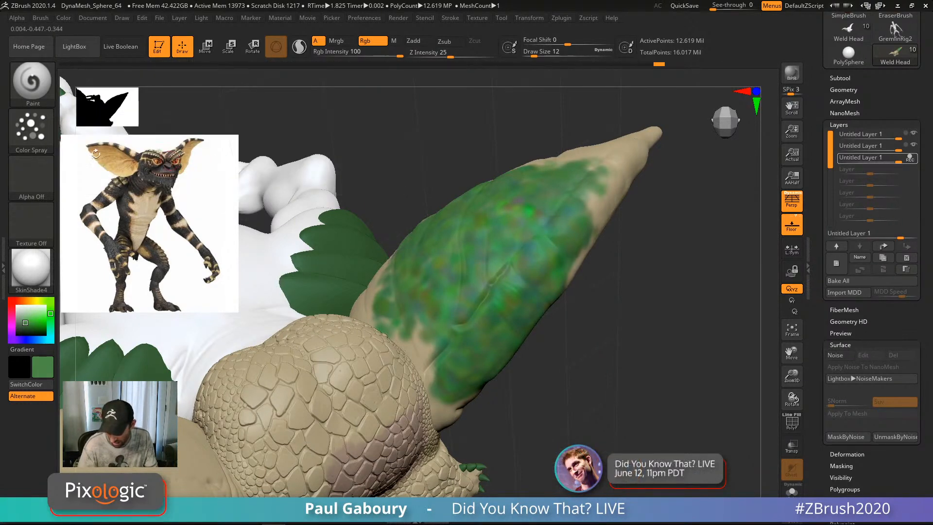
pyautogui.click(33, 134)
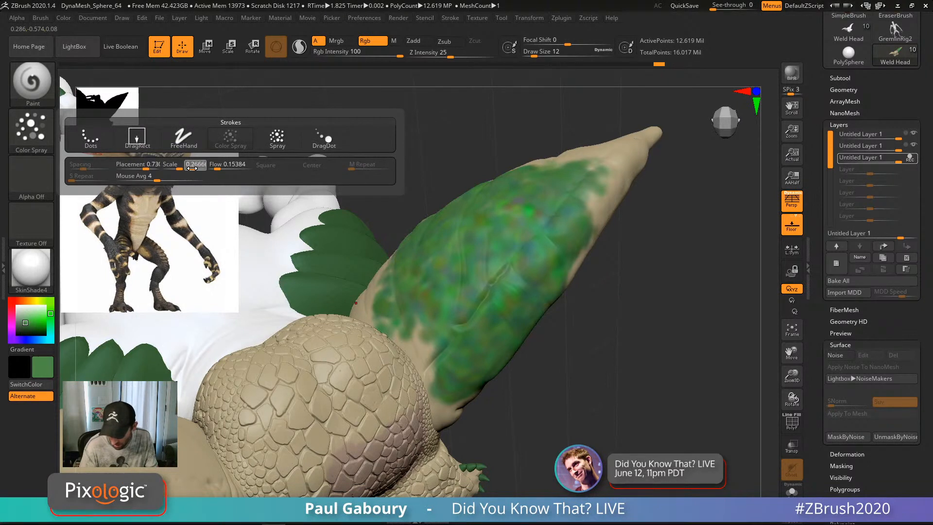
pyautogui.press('Return')
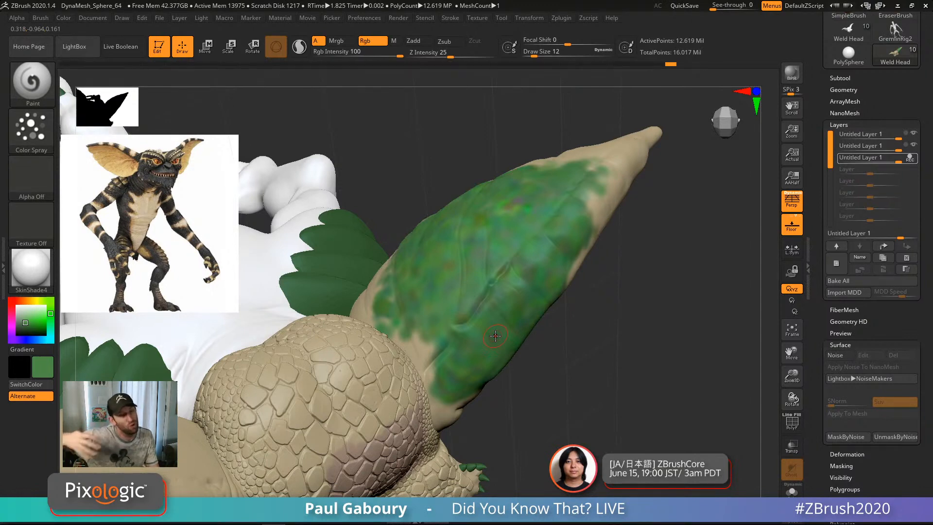
pyautogui.moveTo(487, 443); pyautogui.dragTo(400, 324)
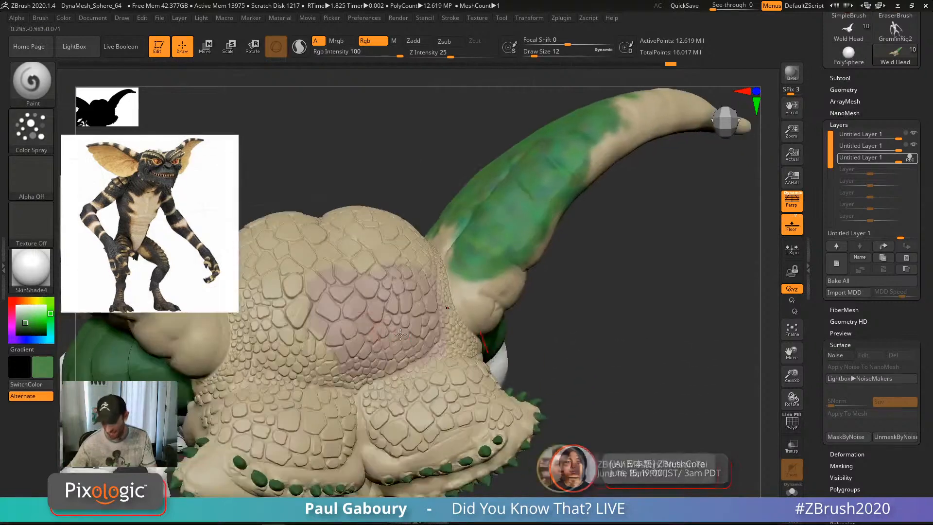
# Step: Lower the Color Spray stroke's Scale Variance to about 0.37
pyautogui.moveTo(594, 311); pyautogui.dragTo(574, 328)
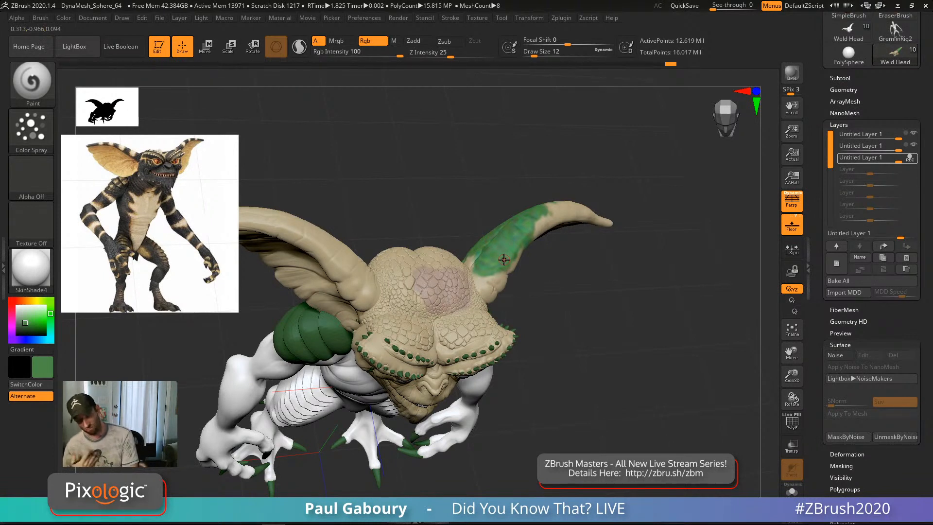
pyautogui.click(33, 125)
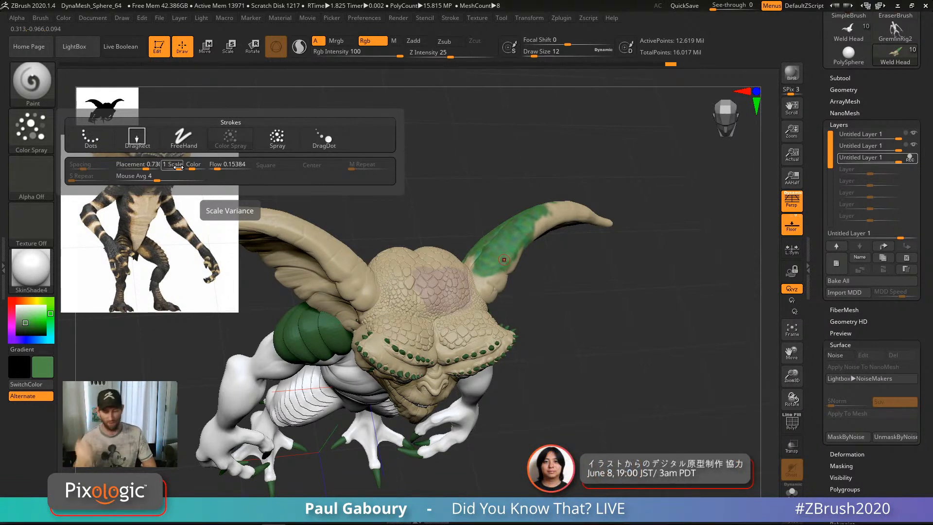
pyautogui.moveTo(177, 164); pyautogui.dragTo(175, 167)
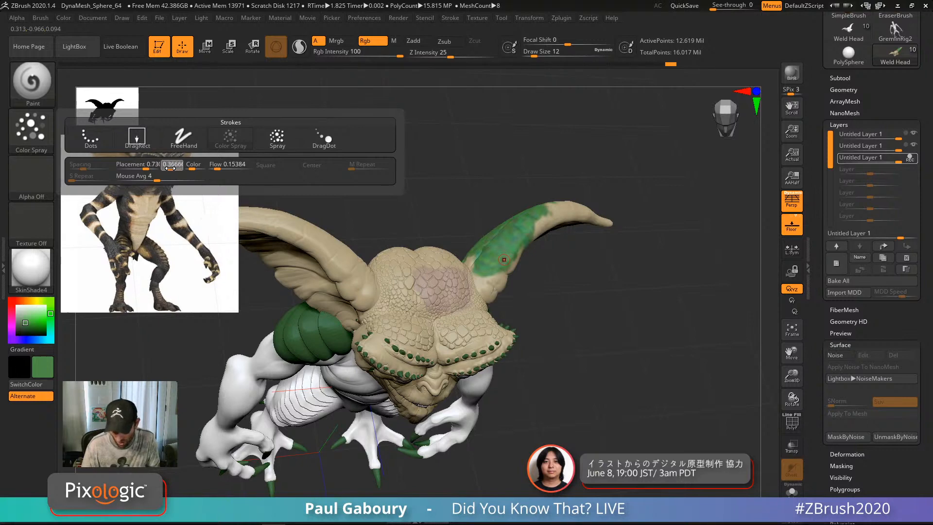
# Step: Turn toward the other ear and spray mottled green onto its base and ridge
pyautogui.moveTo(488, 357)
pyautogui.mouseDown(button='right')
pyautogui.moveTo(503, 272)
pyautogui.moveTo(516, 320)
pyautogui.moveTo(490, 259)
pyautogui.mouseUp(button='right')
pyautogui.moveTo(476, 236); pyautogui.dragTo(487, 221)
pyautogui.moveTo(549, 218)
pyautogui.keyDown('ctrl'); pyautogui.mouseDown(button='right')
pyautogui.moveTo(559, 243)
pyautogui.moveTo(478, 285)
pyautogui.moveTo(448, 252)
pyautogui.moveTo(472, 229)
pyautogui.moveTo(491, 179)
pyautogui.mouseUp(button='right'); pyautogui.keyUp('ctrl')
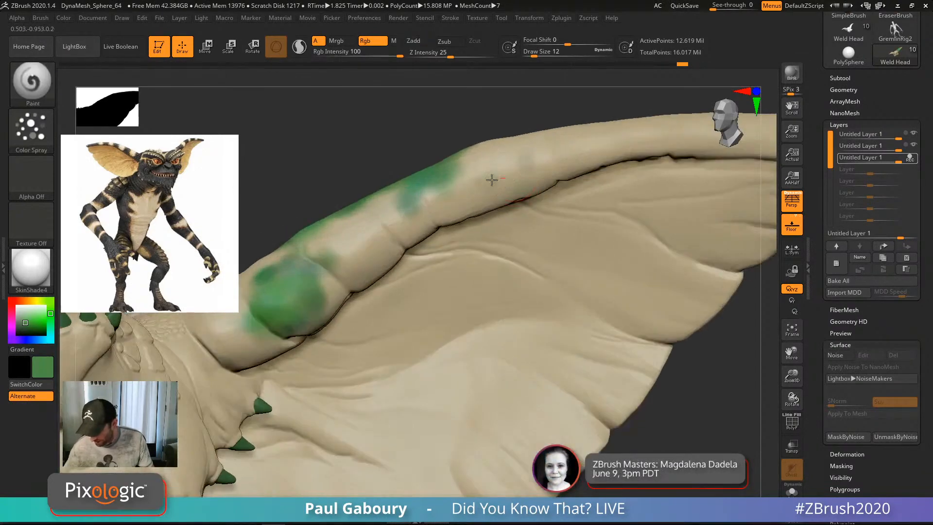
# Step: Raise Scale Variance to about 0.93 and spray mottled green across the second ear's ridge and inner surface
pyautogui.moveTo(492, 179)
pyautogui.mouseDown()
pyautogui.moveTo(479, 183)
pyautogui.moveTo(588, 165)
pyautogui.moveTo(600, 228)
pyautogui.moveTo(632, 272)
pyautogui.moveTo(506, 280)
pyautogui.moveTo(433, 306)
pyautogui.moveTo(413, 340)
pyautogui.mouseUp()
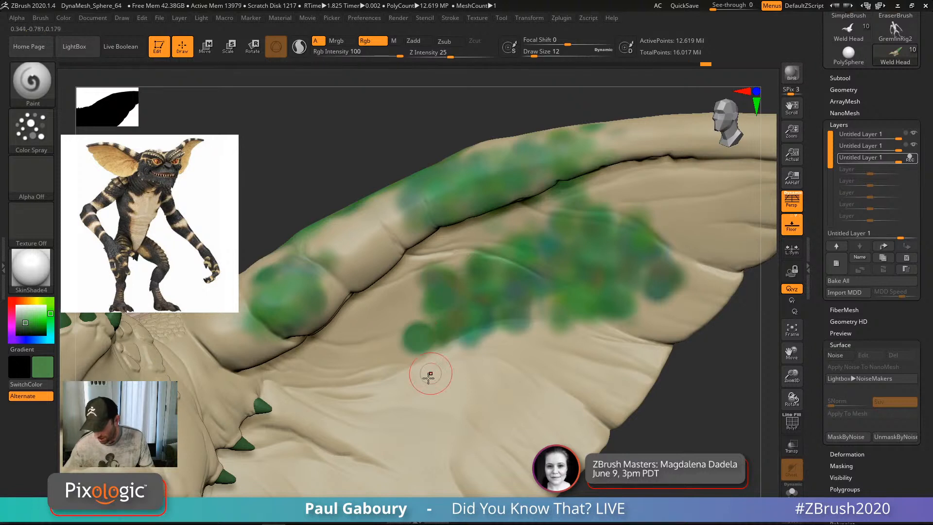
pyautogui.click(31, 129)
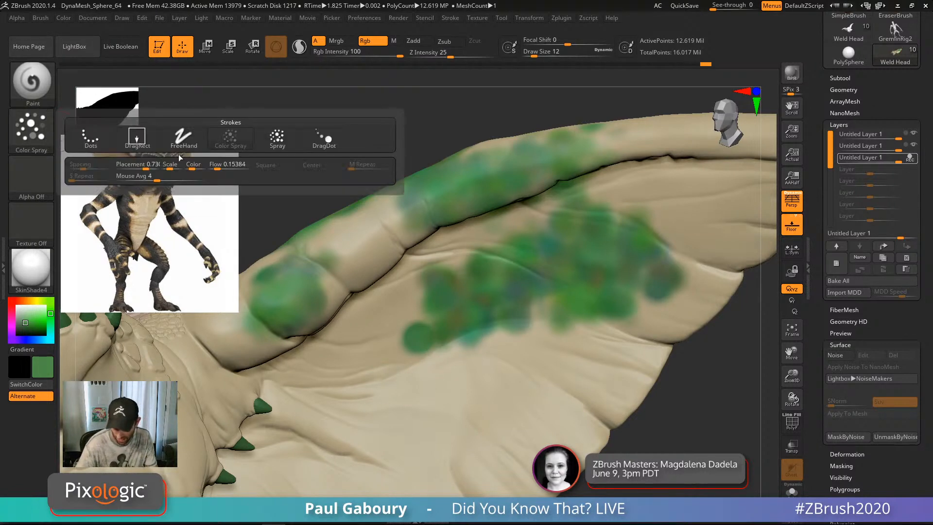
pyautogui.moveTo(171, 168); pyautogui.dragTo(179, 167)
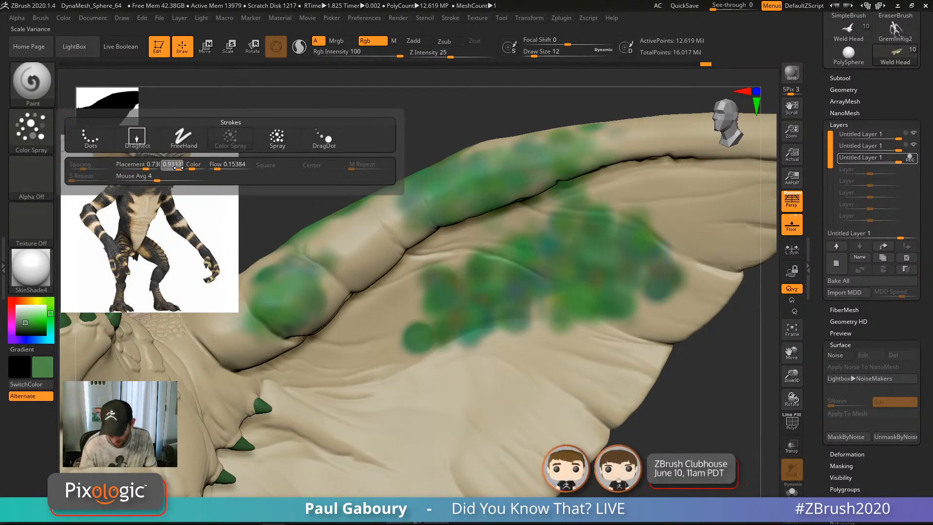
pyautogui.moveTo(462, 400)
pyautogui.mouseDown()
pyautogui.moveTo(549, 418)
pyautogui.moveTo(373, 345)
pyautogui.moveTo(369, 423)
pyautogui.moveTo(440, 409)
pyautogui.mouseUp()
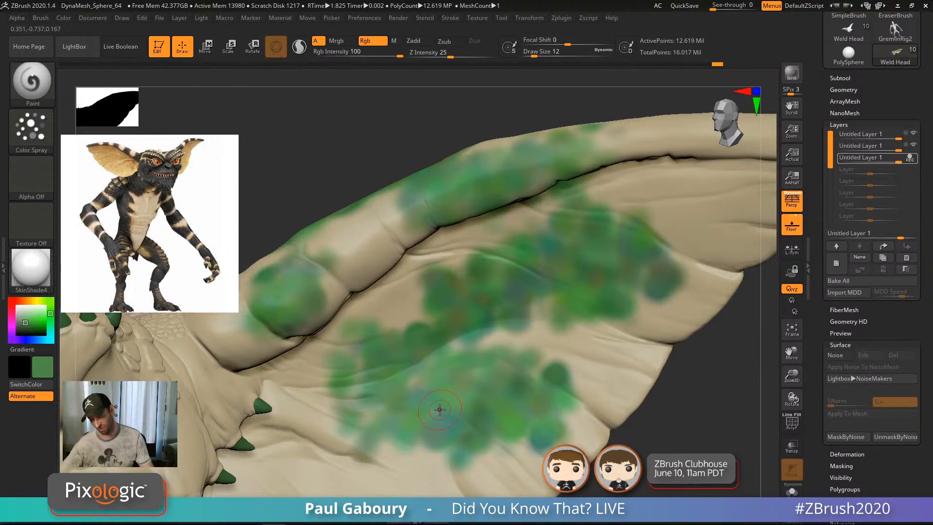
pyautogui.moveTo(442, 410)
pyautogui.keyDown('ctrl'); pyautogui.mouseDown(button='right')
pyautogui.moveTo(559, 438)
pyautogui.moveTo(539, 343)
pyautogui.mouseUp(button='right'); pyautogui.keyUp('ctrl')
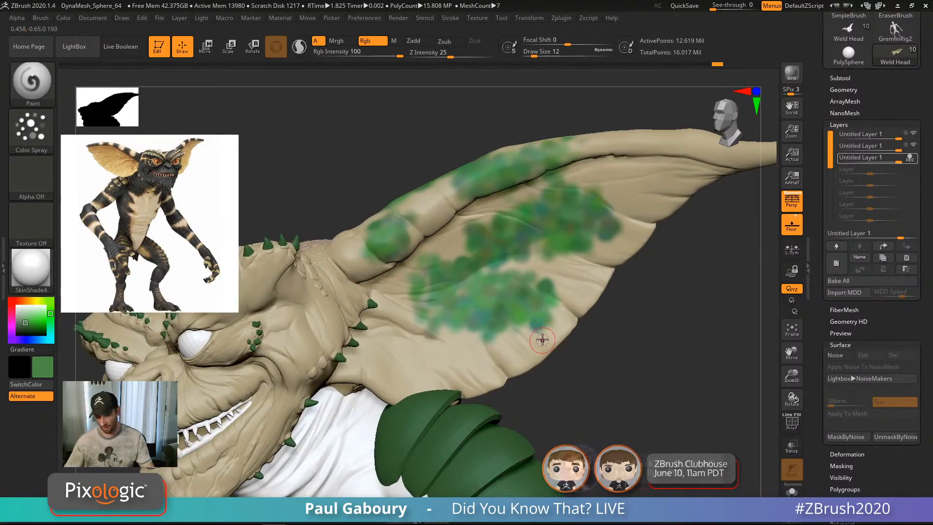
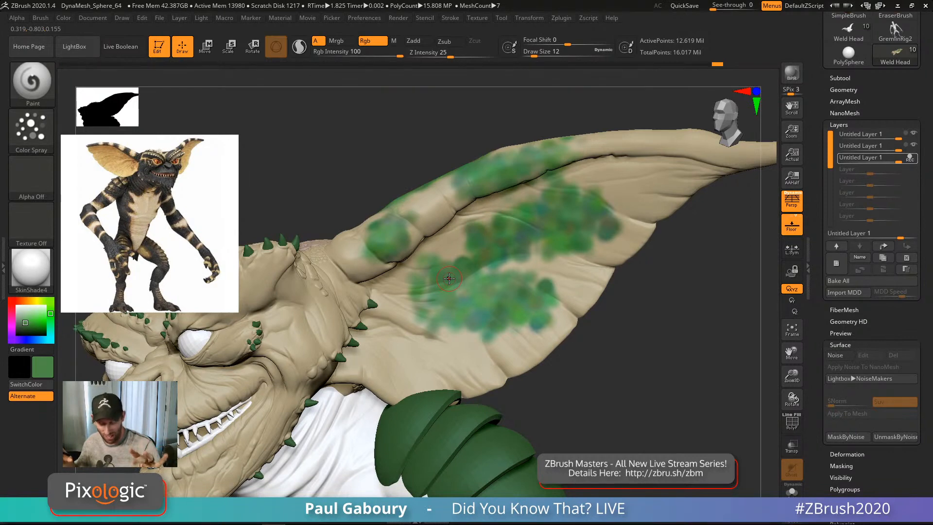
# Step: Frame the gremlin's face and pick an olive-yellow paint colour
pyautogui.keyDown('alt'); pyautogui.moveTo(458, 335); pyautogui.dragTo(645, 285, button='right'); pyautogui.keyUp('alt')
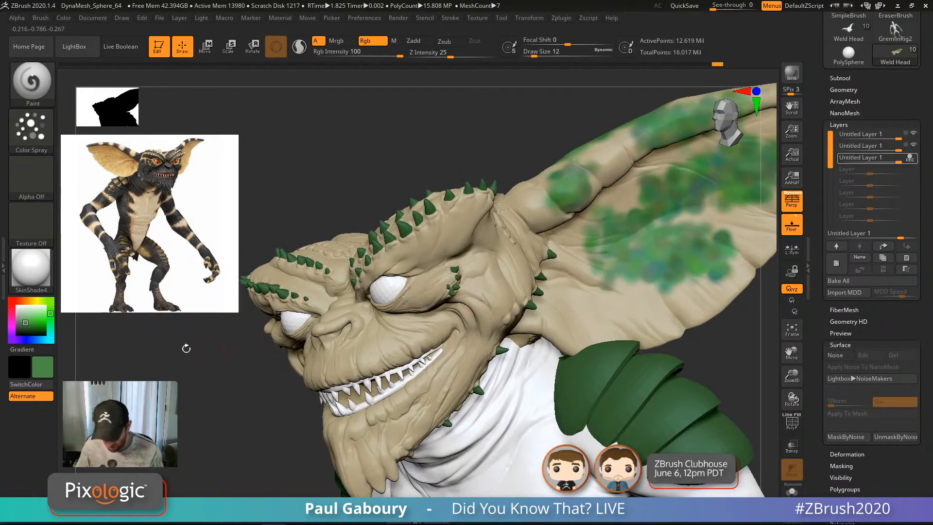
pyautogui.click(36, 301)
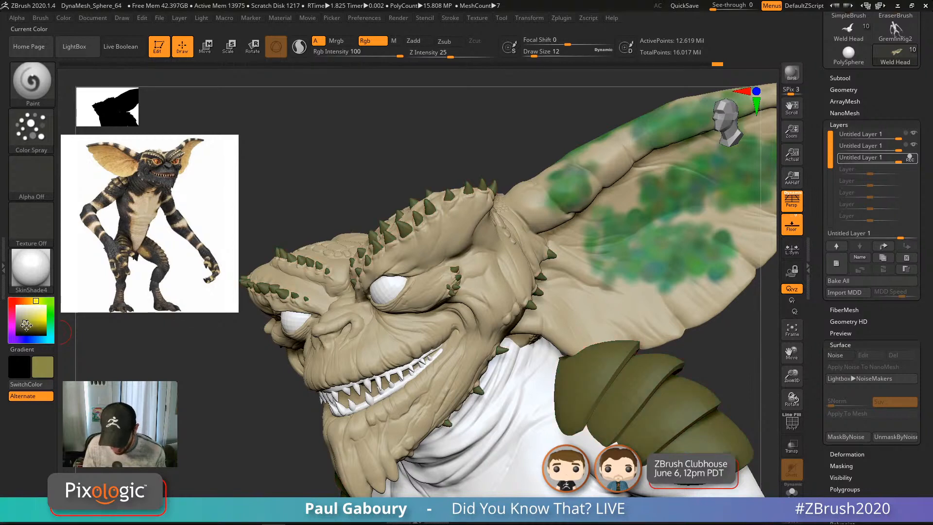
# Step: Brighten the colour to vivid yellow and spray it beneath the brow spikes and onto the cheek spikes
pyautogui.moveTo(27, 324); pyautogui.dragTo(36, 320)
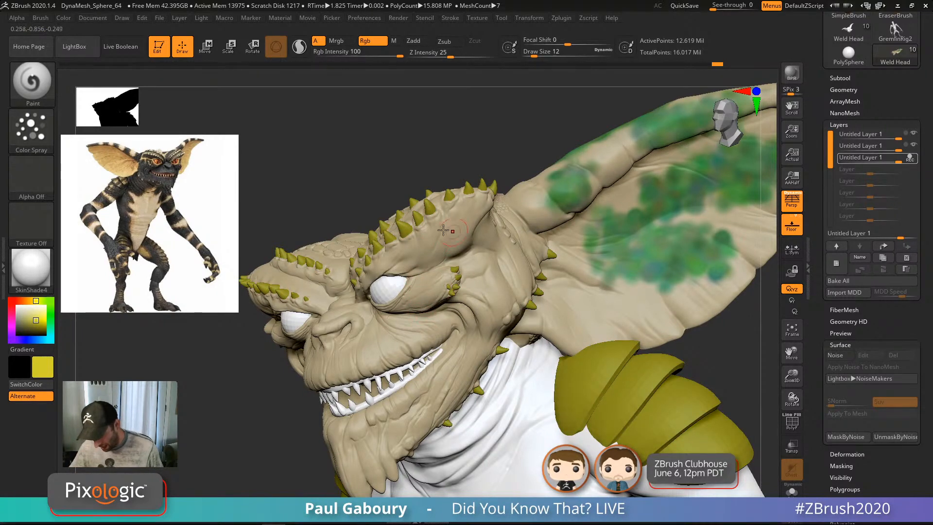
pyautogui.keyDown('ctrl'); pyautogui.moveTo(448, 269); pyautogui.dragTo(455, 290, button='right'); pyautogui.keyUp('ctrl')
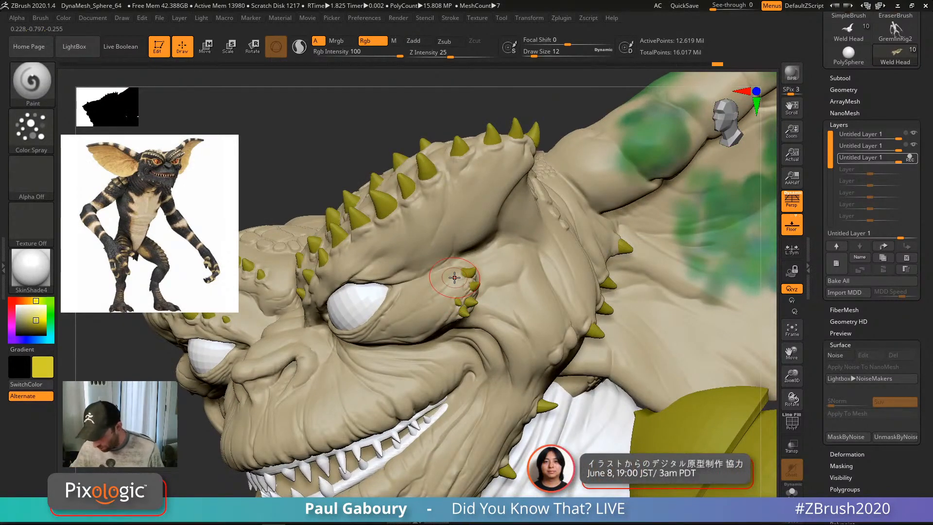
pyautogui.moveTo(508, 158); pyautogui.dragTo(498, 152)
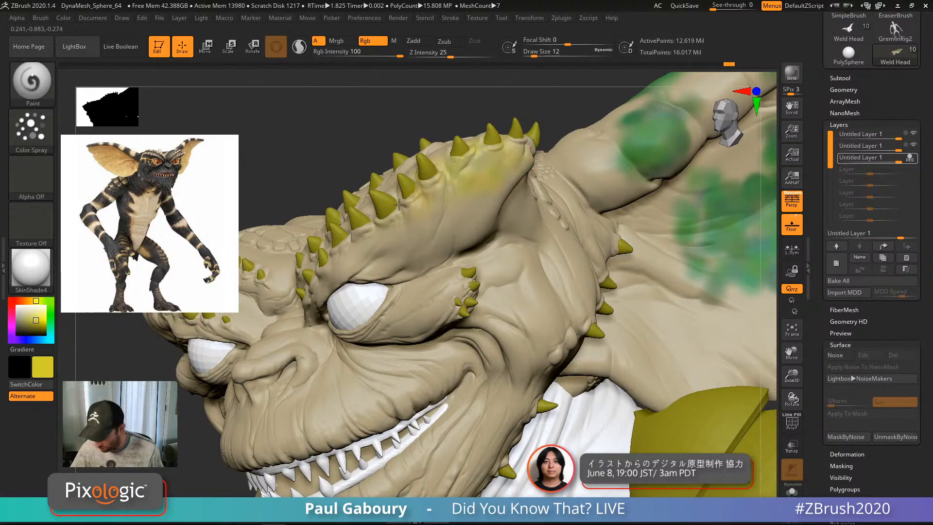
pyautogui.moveTo(399, 206); pyautogui.dragTo(286, 289, button='right')
pyautogui.moveTo(390, 228); pyautogui.dragTo(558, 274, button='right')
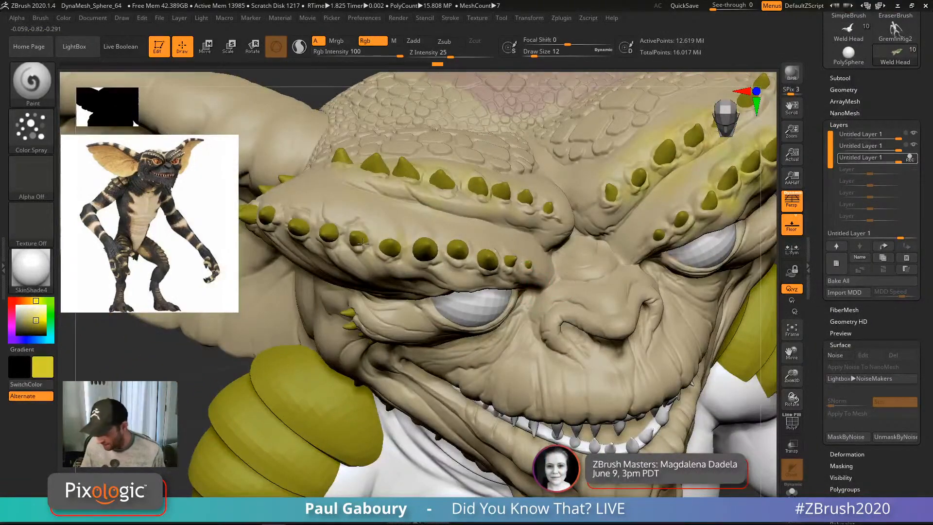
pyautogui.moveTo(377, 303); pyautogui.dragTo(413, 249, button='right')
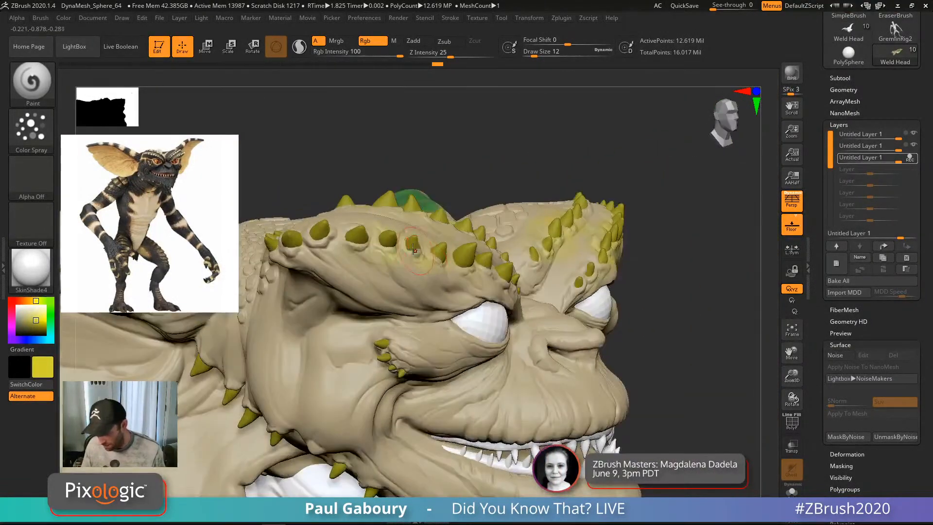
pyautogui.moveTo(306, 242); pyautogui.dragTo(428, 262)
pyautogui.keyDown('alt'); pyautogui.moveTo(489, 302); pyautogui.dragTo(454, 250, button='right'); pyautogui.keyUp('alt')
pyautogui.moveTo(392, 295); pyautogui.dragTo(355, 292)
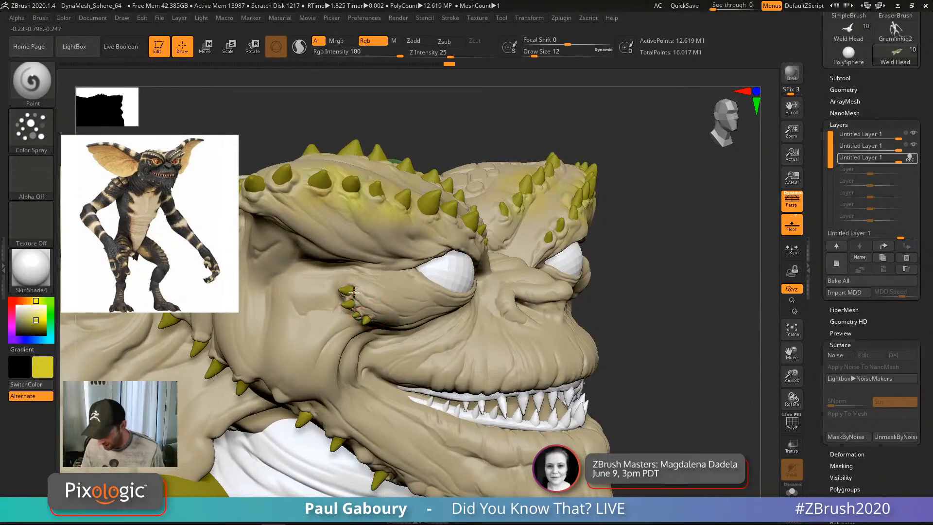
# Step: Spray yellow paint onto the left cheek
pyautogui.moveTo(430, 331)
pyautogui.mouseDown(button='right')
pyautogui.moveTo(571, 366)
pyautogui.moveTo(607, 277)
pyautogui.moveTo(432, 276)
pyautogui.moveTo(462, 281)
pyautogui.mouseUp(button='right')
pyautogui.moveTo(362, 268)
pyautogui.mouseDown()
pyautogui.moveTo(323, 261)
pyautogui.moveTo(382, 257)
pyautogui.mouseUp()
pyautogui.moveTo(408, 309); pyautogui.dragTo(425, 327)
pyautogui.moveTo(452, 311)
pyautogui.keyDown('alt'); pyautogui.mouseDown(button='right')
pyautogui.moveTo(448, 269)
pyautogui.moveTo(325, 298)
pyautogui.mouseUp(button='right'); pyautogui.keyUp('alt')
pyautogui.moveTo(325, 298); pyautogui.dragTo(360, 275, button='right')
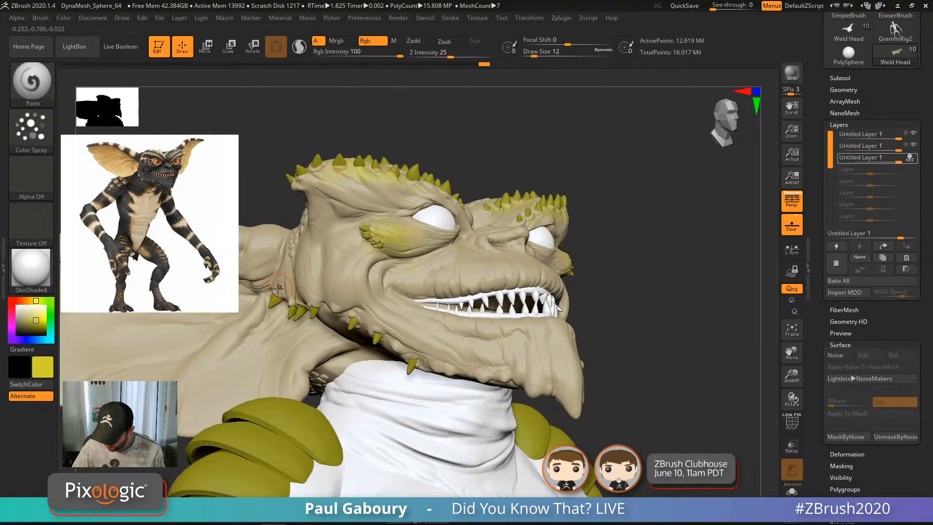
pyautogui.moveTo(431, 364); pyautogui.dragTo(414, 263, button='right')
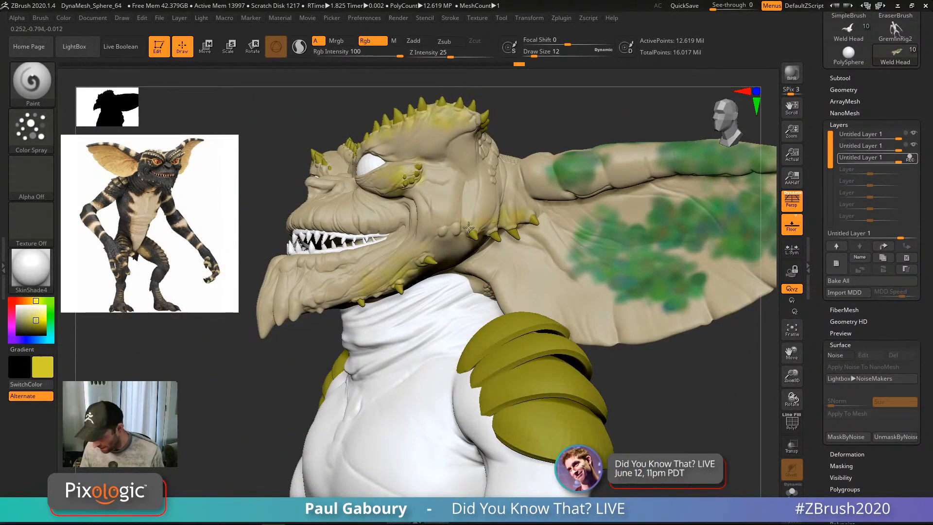
# Step: Spray yellow along the upper edge of the ear base and the outer ear
pyautogui.moveTo(547, 216); pyautogui.dragTo(524, 213, button='right')
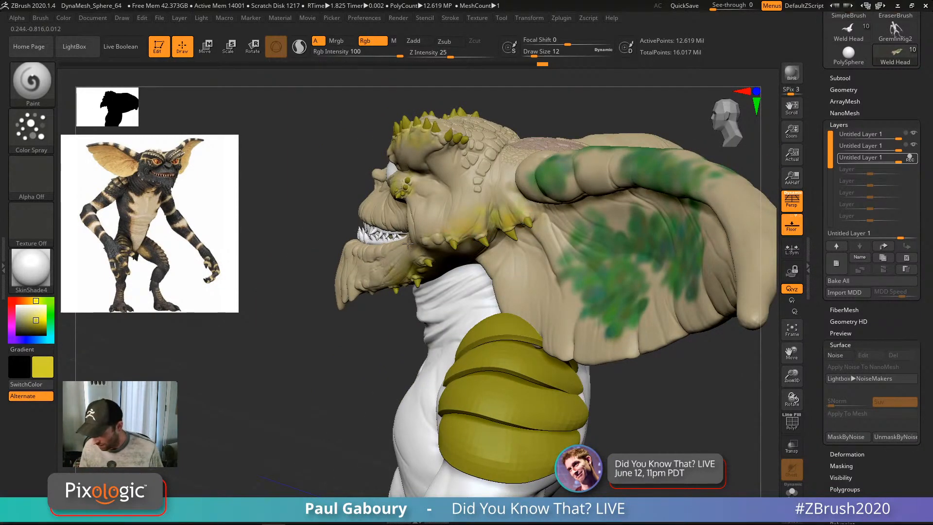
pyautogui.moveTo(515, 286)
pyautogui.mouseDown(button='right')
pyautogui.moveTo(451, 276)
pyautogui.moveTo(458, 244)
pyautogui.mouseUp(button='right')
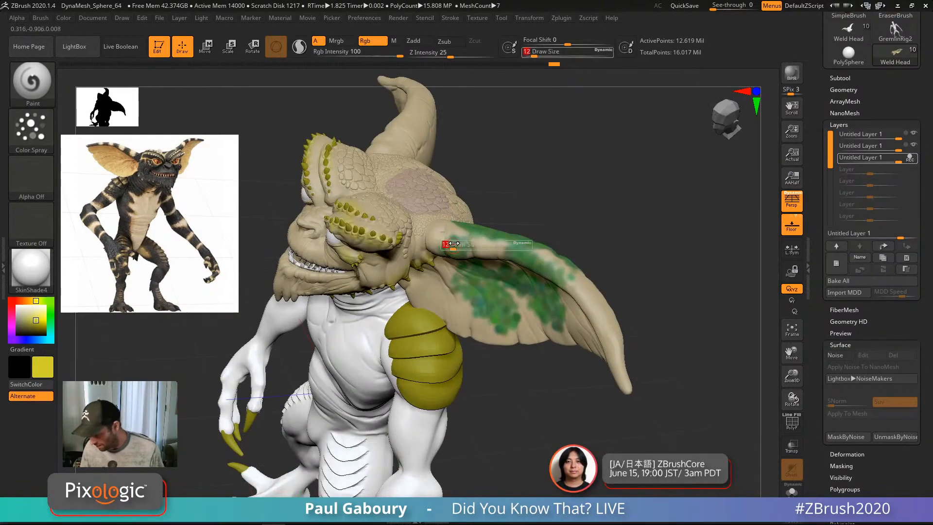
pyautogui.moveTo(458, 244)
pyautogui.mouseDown()
pyautogui.moveTo(435, 232)
pyautogui.moveTo(485, 241)
pyautogui.mouseUp()
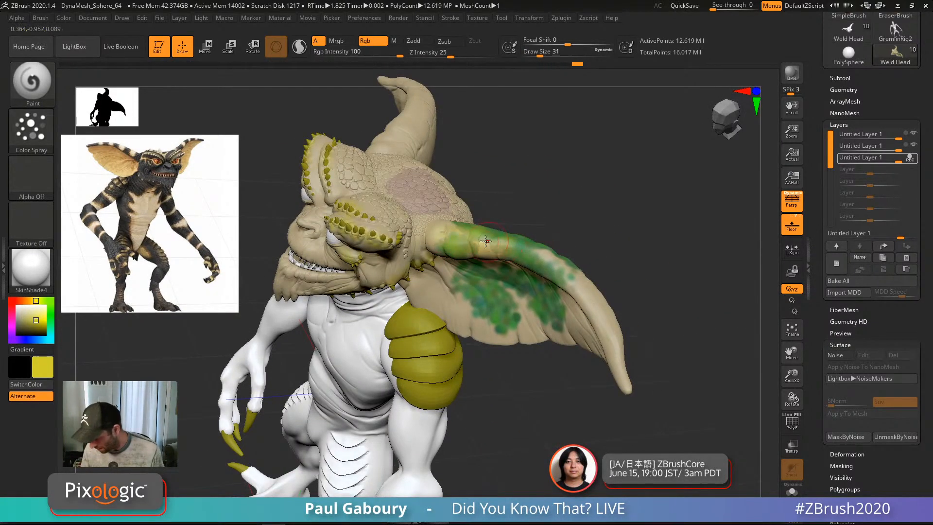
pyautogui.moveTo(583, 292)
pyautogui.mouseDown()
pyautogui.moveTo(617, 334)
pyautogui.moveTo(544, 262)
pyautogui.moveTo(571, 277)
pyautogui.moveTo(585, 303)
pyautogui.mouseUp()
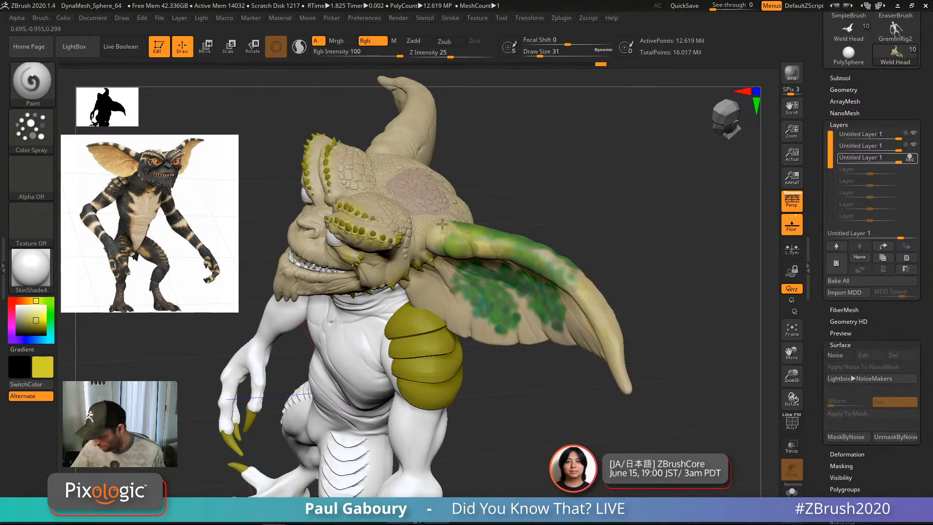
pyautogui.moveTo(445, 213)
pyautogui.mouseDown(button='right')
pyautogui.moveTo(471, 252)
pyautogui.moveTo(469, 363)
pyautogui.moveTo(443, 328)
pyautogui.mouseUp(button='right')
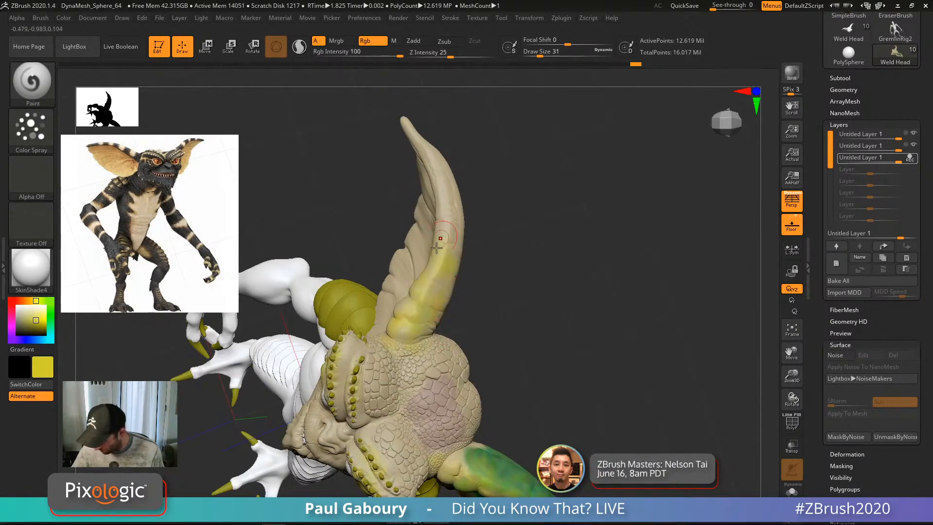
pyautogui.moveTo(437, 248); pyautogui.dragTo(447, 261)
# Step: Cover the scaly head top with yellow and switch the paint colour to blue
pyautogui.moveTo(454, 382); pyautogui.dragTo(474, 219, button='right')
pyautogui.keyDown('alt'); pyautogui.moveTo(464, 360); pyautogui.dragTo(423, 251, button='right'); pyautogui.keyUp('alt')
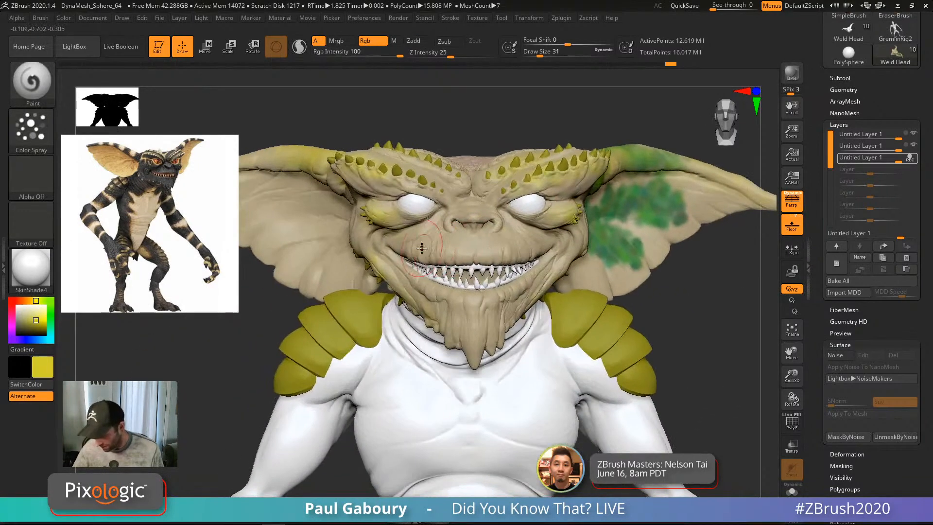
pyautogui.keyDown('alt'); pyautogui.moveTo(496, 311); pyautogui.dragTo(510, 295, button='right'); pyautogui.keyUp('alt')
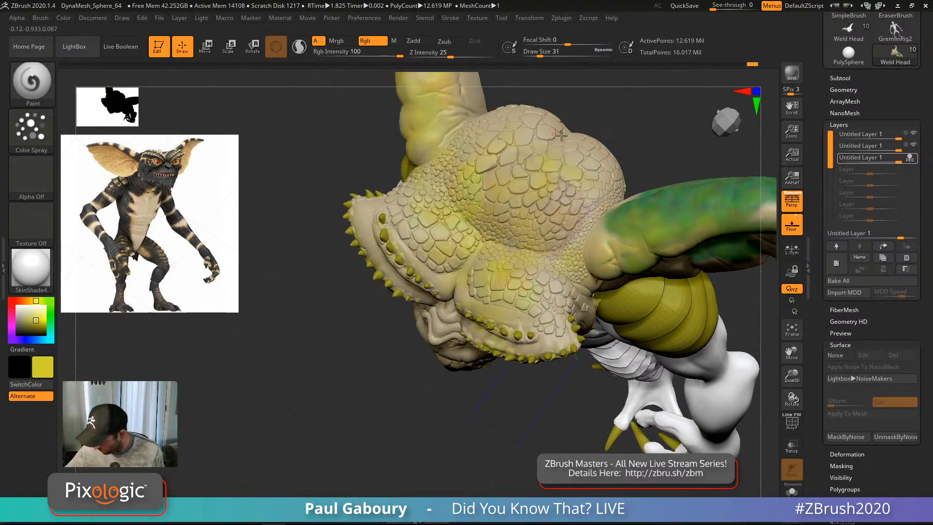
pyautogui.moveTo(576, 241); pyautogui.dragTo(525, 230, button='right')
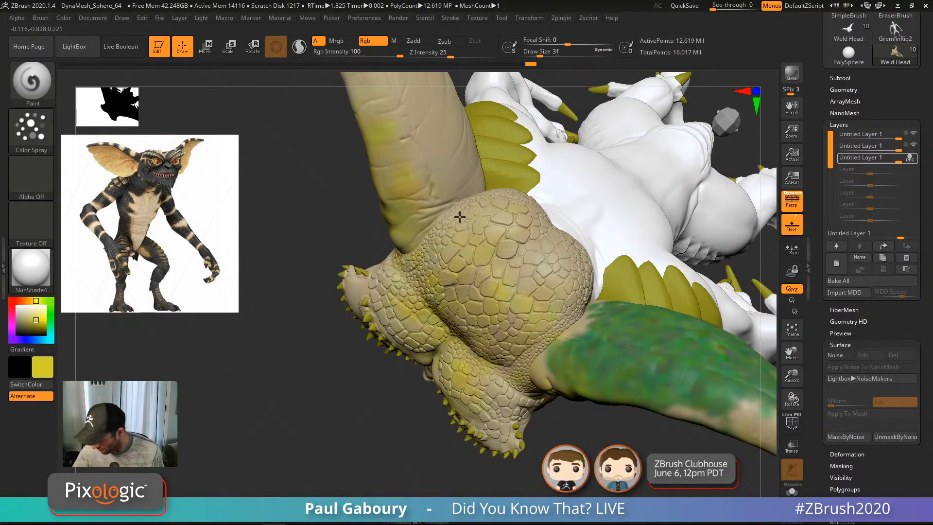
pyautogui.moveTo(460, 217); pyautogui.dragTo(494, 202, button='right')
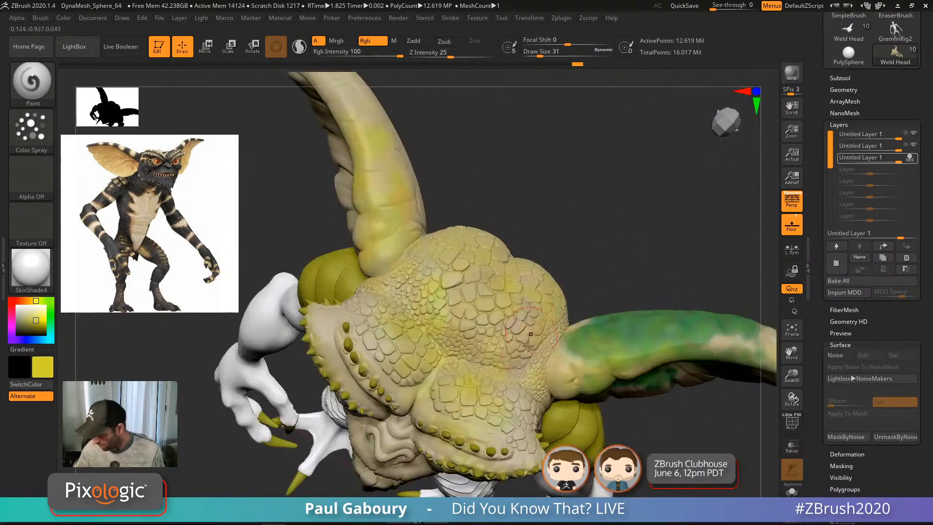
pyautogui.press('ctrl')
pyautogui.moveTo(496, 288)
pyautogui.keyDown('ctrl'); pyautogui.mouseDown(button='right')
pyautogui.moveTo(492, 362)
pyautogui.moveTo(496, 325)
pyautogui.mouseUp(button='right'); pyautogui.keyUp('ctrl')
pyautogui.moveTo(34, 342); pyautogui.dragTo(41, 337)
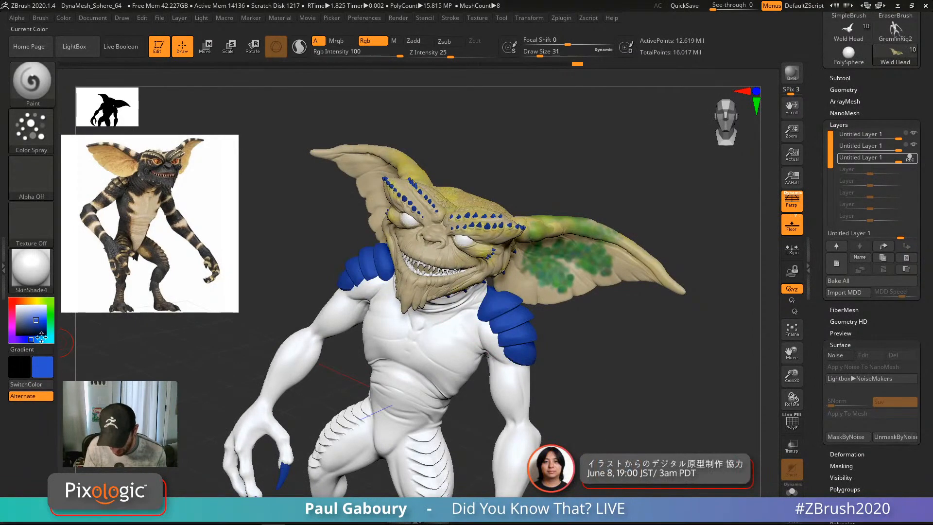
# Step: Choose a lighter blue and reduce the brush size to 16
pyautogui.keyDown('ctrl'); pyautogui.moveTo(351, 287); pyautogui.dragTo(337, 336, button='right'); pyautogui.keyUp('ctrl')
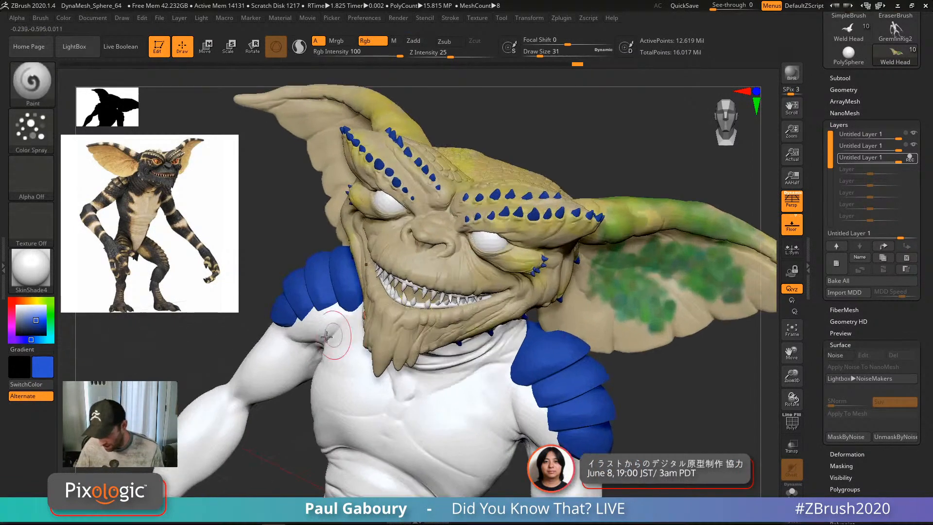
pyautogui.click(30, 340)
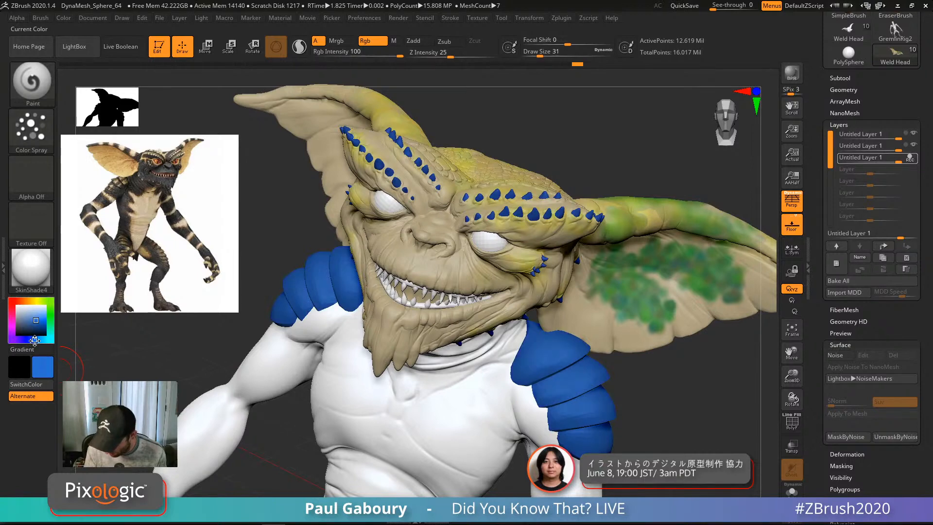
pyautogui.moveTo(36, 340); pyautogui.dragTo(35, 340)
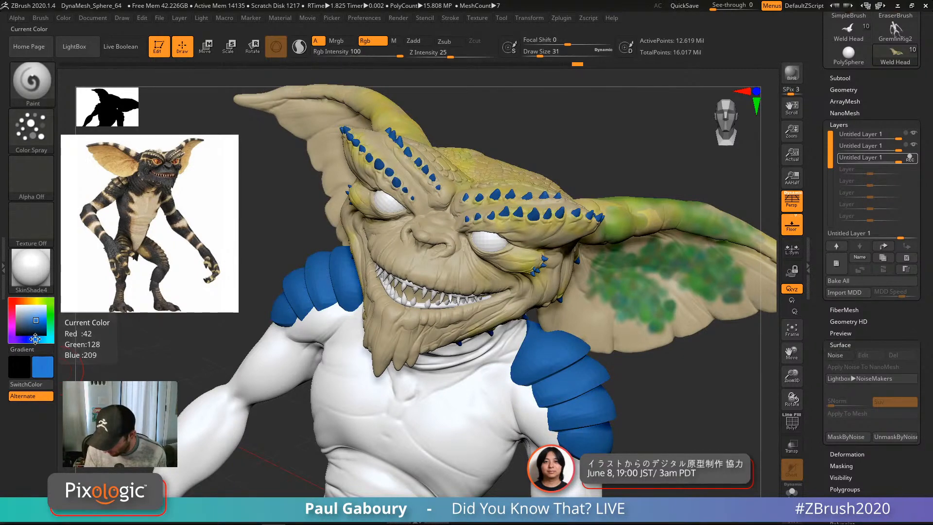
pyautogui.moveTo(486, 204)
pyautogui.keyDown('ctrl'); pyautogui.mouseDown(button='right')
pyautogui.moveTo(504, 263)
pyautogui.moveTo(481, 248)
pyautogui.mouseUp(button='right'); pyautogui.keyUp('ctrl')
pyautogui.press('s')
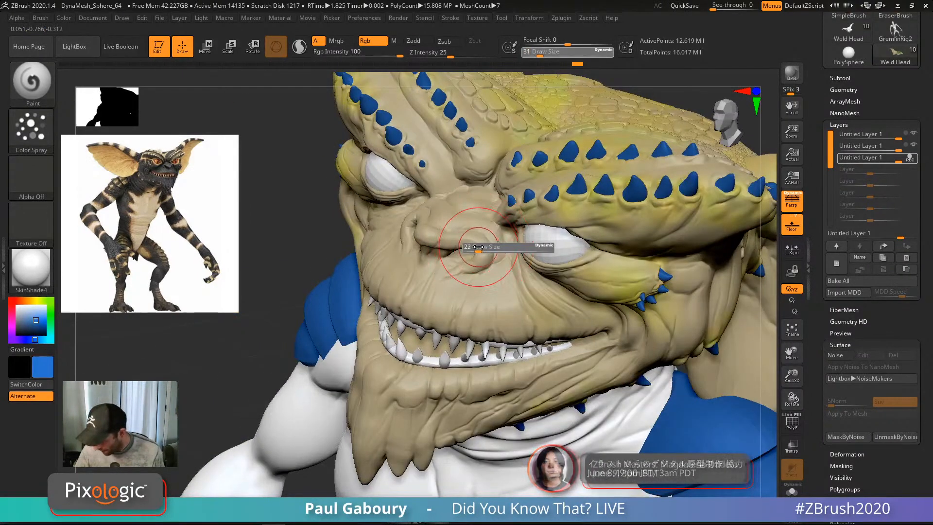
pyautogui.moveTo(480, 248); pyautogui.dragTo(476, 249)
pyautogui.moveTo(482, 314); pyautogui.dragTo(498, 314, button='right')
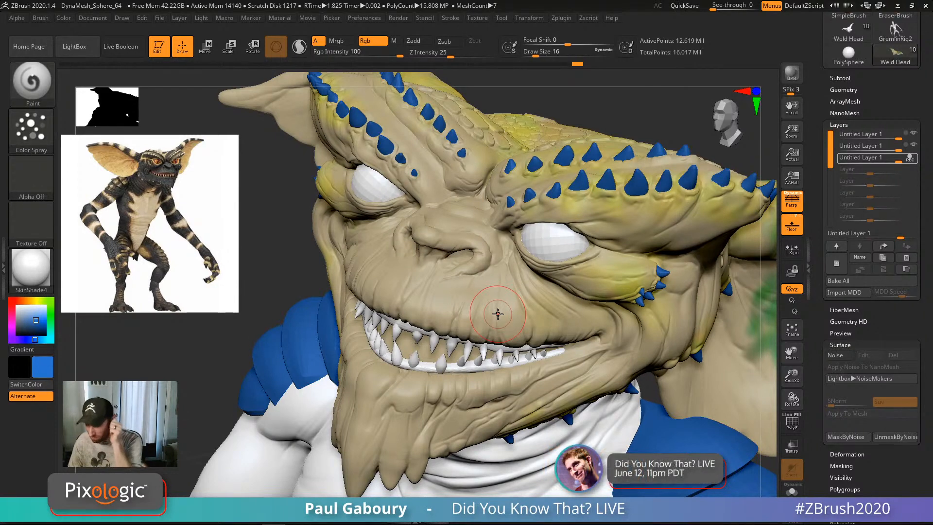
# Step: Spray blue-grey around the nostril and over the nose bridge
pyautogui.keyDown('ctrl'); pyautogui.moveTo(489, 273); pyautogui.dragTo(479, 304, button='right'); pyautogui.keyUp('ctrl')
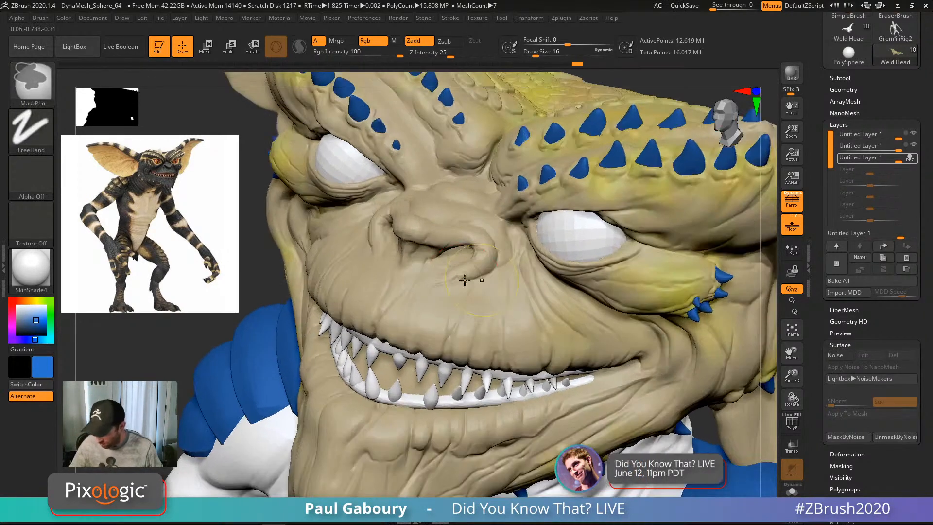
pyautogui.moveTo(484, 242); pyautogui.dragTo(479, 260)
pyautogui.moveTo(443, 217)
pyautogui.mouseDown(button='right')
pyautogui.moveTo(469, 242)
pyautogui.moveTo(493, 246)
pyautogui.mouseUp(button='right')
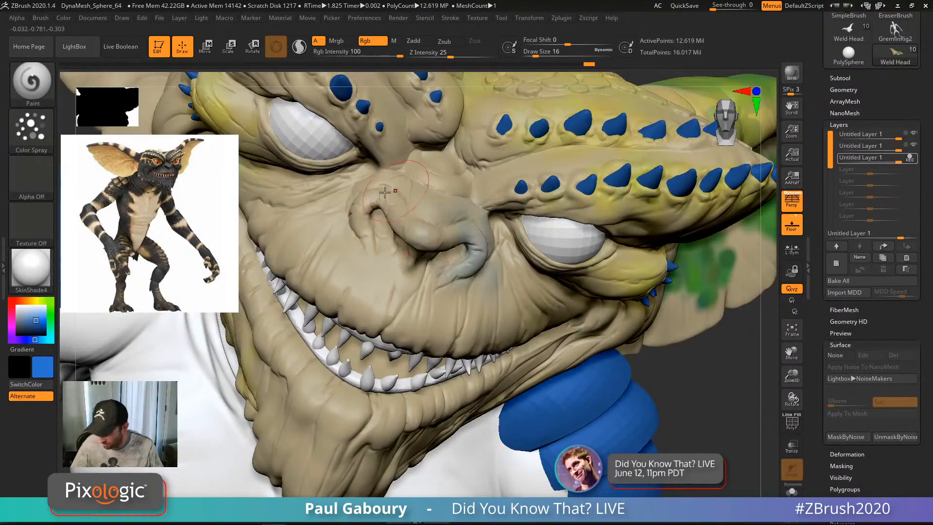
pyautogui.moveTo(444, 174); pyautogui.dragTo(421, 250)
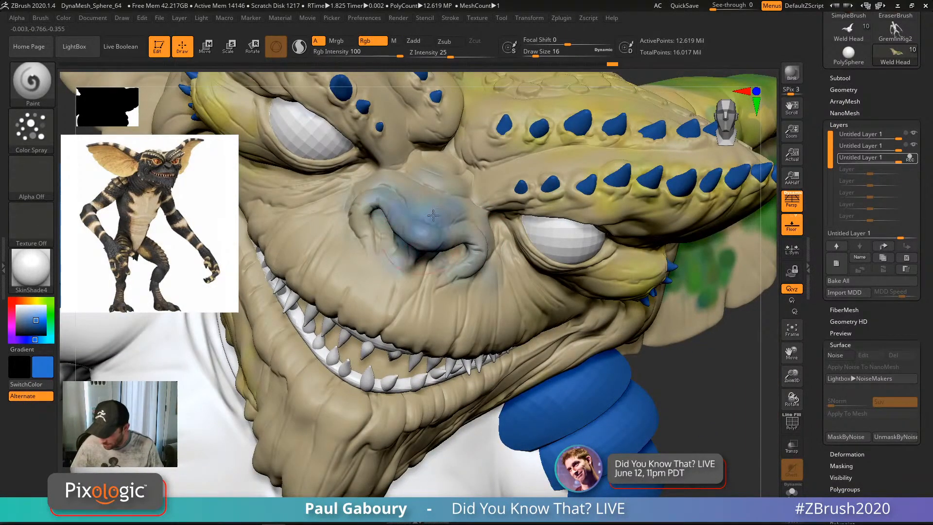
pyautogui.moveTo(390, 197); pyautogui.dragTo(477, 234)
pyautogui.moveTo(505, 259); pyautogui.dragTo(507, 224, button='right')
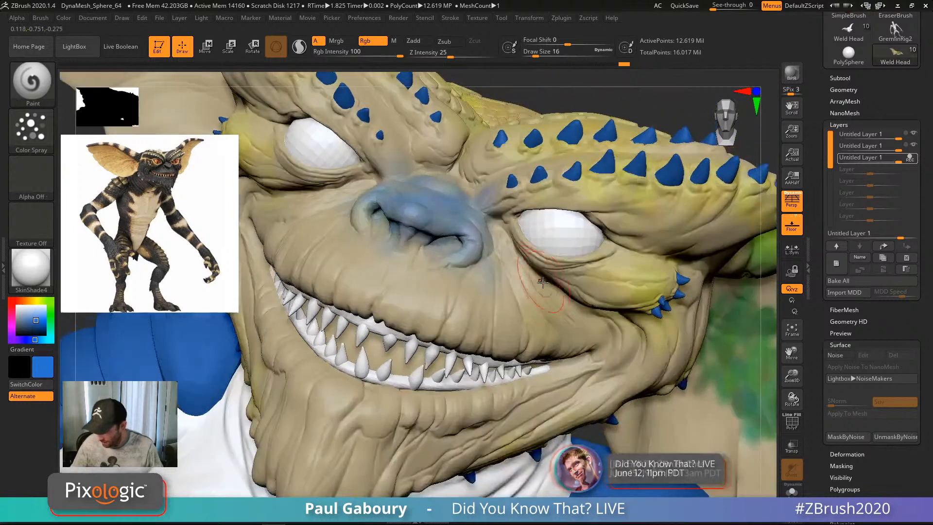
# Step: At brush size 8, tint the cheek, lower eyelid, nose bridge and brow ridge blue
pyautogui.moveTo(513, 233); pyautogui.dragTo(589, 283)
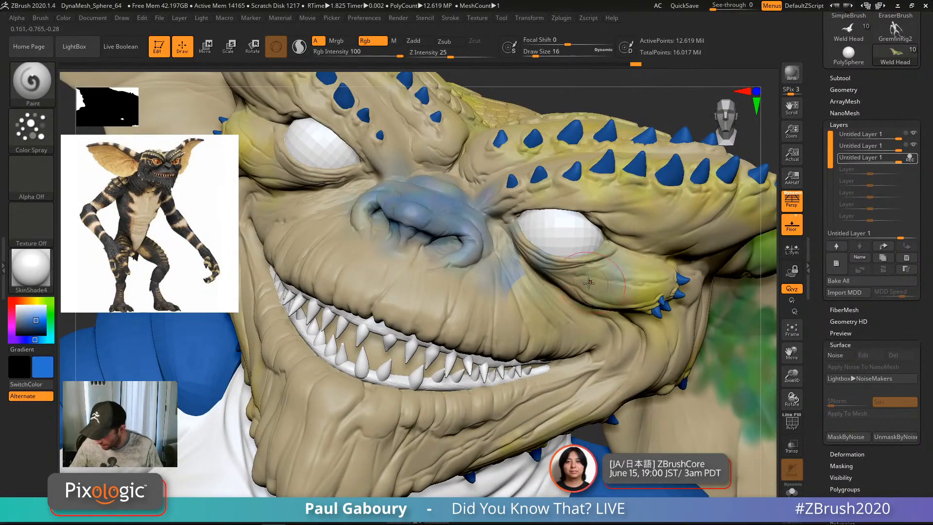
pyautogui.keyDown('alt'); pyautogui.moveTo(518, 272); pyautogui.dragTo(572, 318, button='right'); pyautogui.keyUp('alt')
pyautogui.press('s')
pyautogui.moveTo(573, 317); pyautogui.dragTo(615, 360)
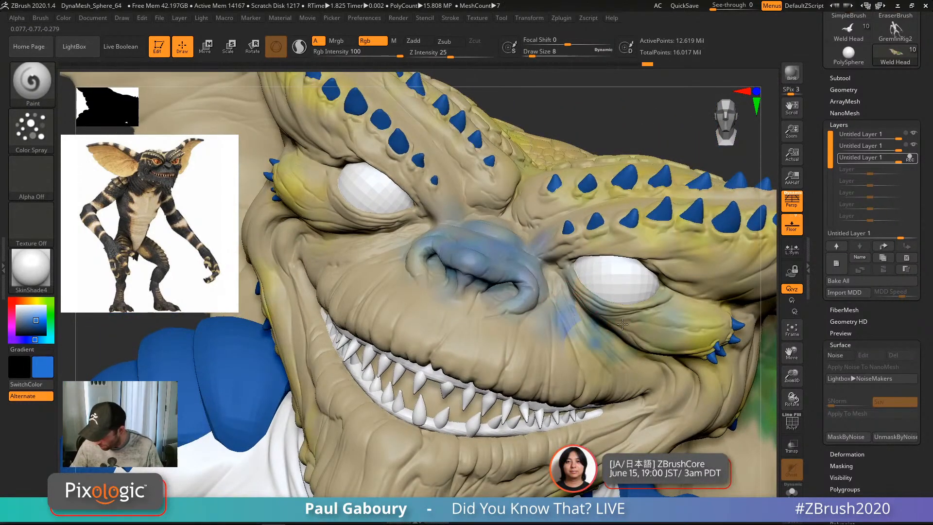
pyautogui.moveTo(600, 315); pyautogui.dragTo(558, 274)
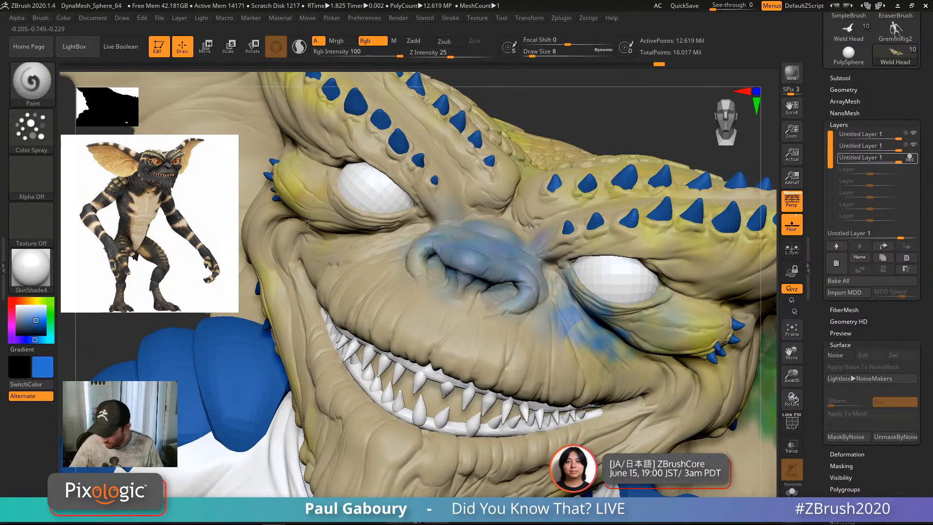
pyautogui.moveTo(360, 214)
pyautogui.mouseDown()
pyautogui.moveTo(416, 219)
pyautogui.moveTo(346, 227)
pyautogui.mouseUp()
pyautogui.moveTo(465, 225)
pyautogui.mouseDown()
pyautogui.moveTo(419, 272)
pyautogui.moveTo(452, 240)
pyautogui.mouseUp()
pyautogui.moveTo(491, 282)
pyautogui.keyDown('ctrl'); pyautogui.mouseDown(button='right')
pyautogui.moveTo(479, 244)
pyautogui.moveTo(462, 262)
pyautogui.mouseUp(button='right'); pyautogui.keyUp('ctrl')
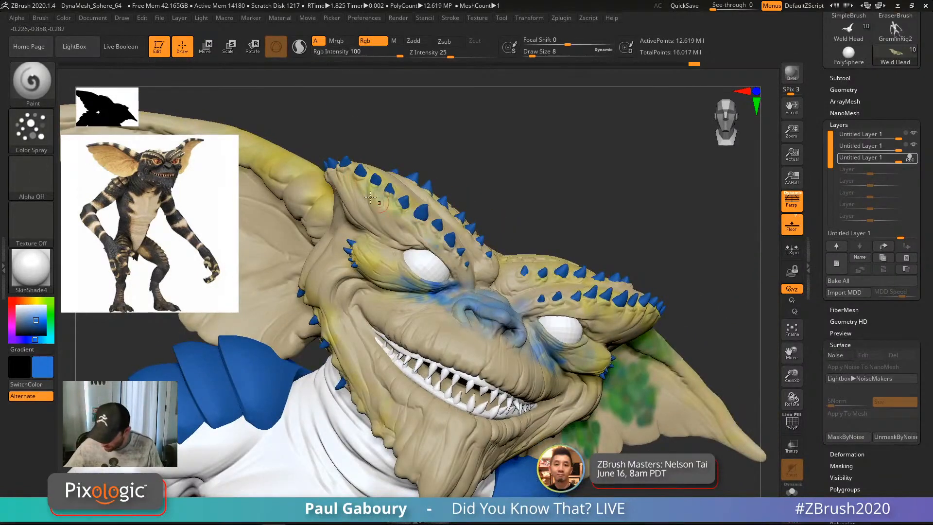
pyautogui.moveTo(371, 197); pyautogui.dragTo(435, 237)
# Step: Set brush size 14 and spray faint blue over the right brow ridges
pyautogui.press('s')
pyautogui.click(392, 202)
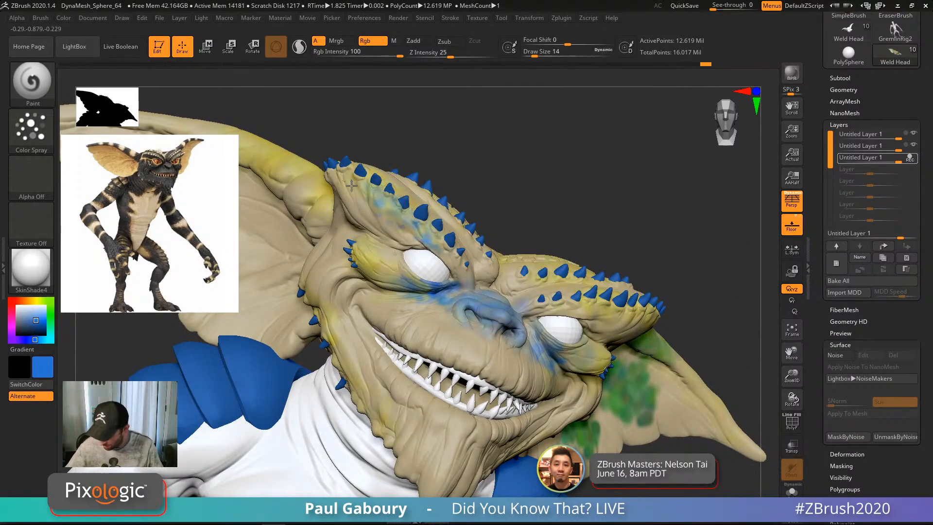
pyautogui.moveTo(395, 218); pyautogui.dragTo(461, 237, button='right')
pyautogui.moveTo(553, 273); pyautogui.dragTo(671, 328)
pyautogui.keyDown('alt'); pyautogui.moveTo(640, 387); pyautogui.dragTo(555, 325, button='right'); pyautogui.keyUp('alt')
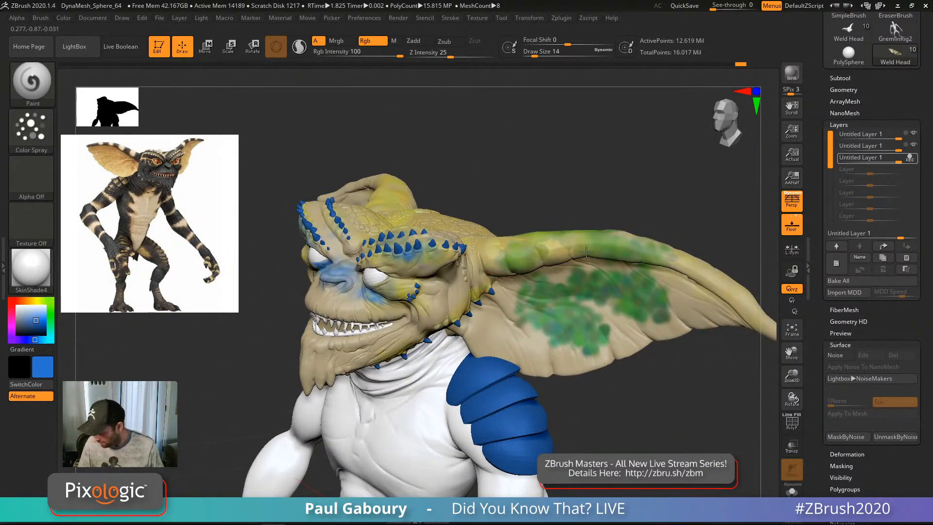
# Step: Enlarge the brush to 39 and spray blue over the ear's upper rim and inner surface
pyautogui.moveTo(587, 251)
pyautogui.mouseDown()
pyautogui.moveTo(668, 262)
pyautogui.moveTo(712, 287)
pyautogui.mouseUp()
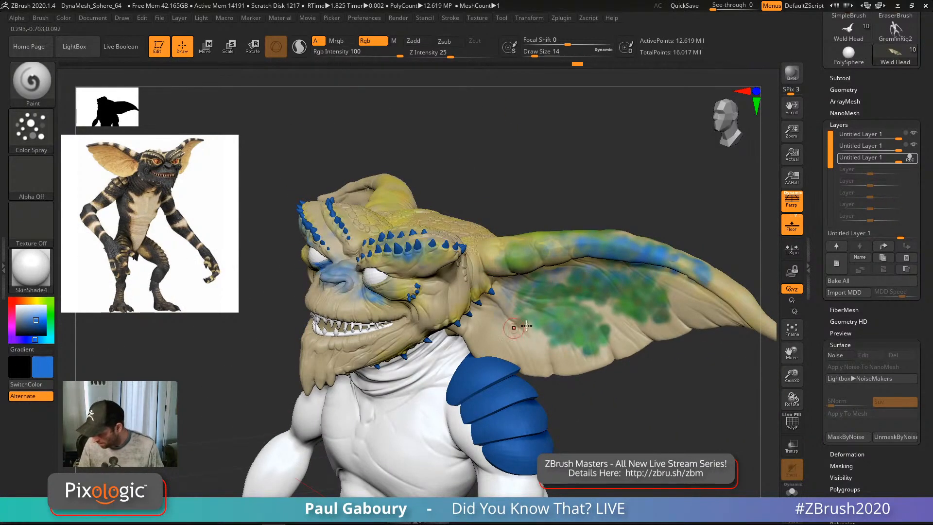
pyautogui.press('s')
pyautogui.moveTo(558, 320)
pyautogui.mouseDown()
pyautogui.moveTo(579, 328)
pyautogui.moveTo(530, 360)
pyautogui.moveTo(506, 334)
pyautogui.moveTo(632, 324)
pyautogui.mouseUp()
pyautogui.moveTo(632, 323)
pyautogui.mouseDown(button='right')
pyautogui.moveTo(604, 294)
pyautogui.moveTo(576, 306)
pyautogui.mouseUp(button='right')
pyautogui.moveTo(577, 306)
pyautogui.mouseDown()
pyautogui.moveTo(658, 330)
pyautogui.moveTo(515, 295)
pyautogui.mouseUp()
pyautogui.moveTo(515, 295); pyautogui.dragTo(539, 304, button='right')
pyautogui.moveTo(540, 304)
pyautogui.keyDown('ctrl'); pyautogui.mouseDown(button='right')
pyautogui.moveTo(519, 331)
pyautogui.moveTo(486, 340)
pyautogui.moveTo(433, 311)
pyautogui.mouseUp(button='right'); pyautogui.keyUp('ctrl')
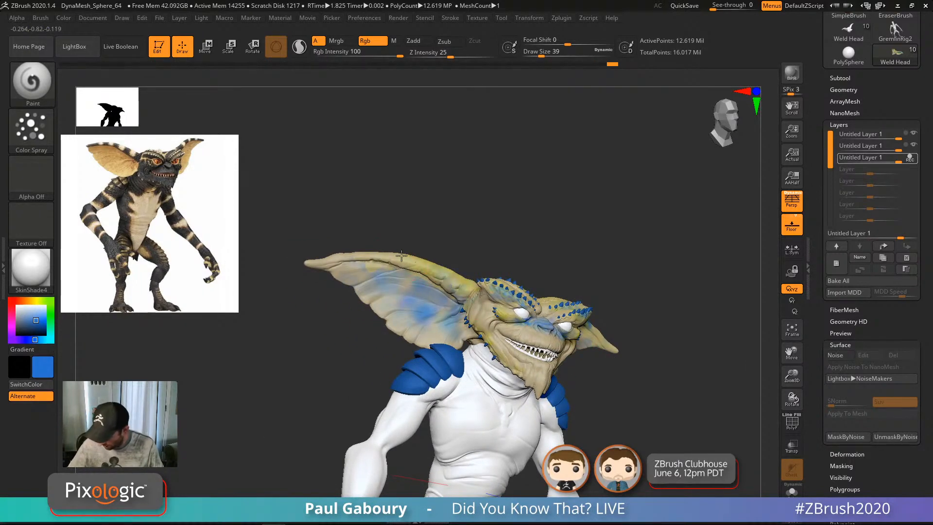
pyautogui.moveTo(474, 308)
pyautogui.mouseDown(button='right')
pyautogui.moveTo(452, 329)
pyautogui.moveTo(559, 309)
pyautogui.moveTo(490, 311)
pyautogui.mouseUp(button='right')
pyautogui.rightClick(490, 312)
# Step: Spray blue beside the mouth, then at size 27 dab blue onto the neck
pyautogui.moveTo(482, 273); pyautogui.dragTo(493, 320)
pyautogui.moveTo(493, 320)
pyautogui.mouseDown(button='right')
pyautogui.moveTo(528, 311)
pyautogui.moveTo(457, 279)
pyautogui.mouseUp(button='right')
pyautogui.press('s')
pyautogui.moveTo(455, 277); pyautogui.dragTo(448, 277)
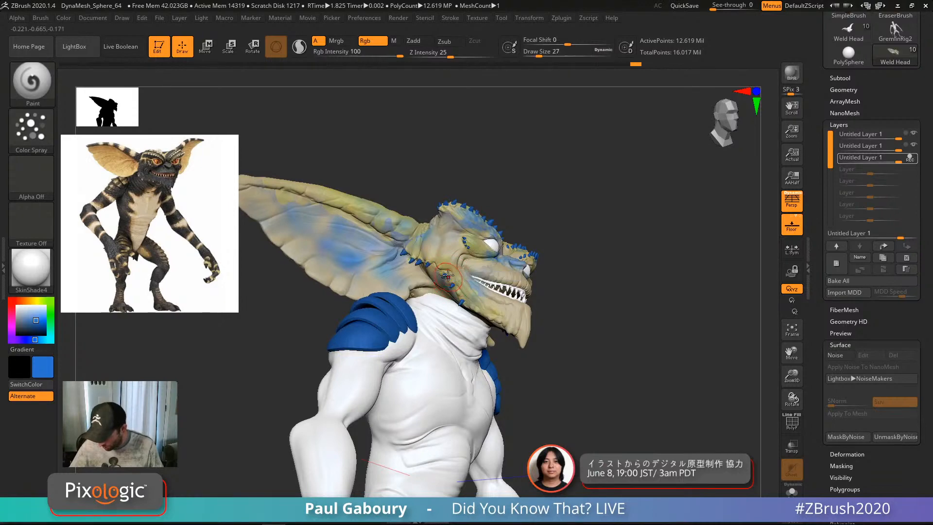
pyautogui.keyDown('ctrl'); pyautogui.moveTo(452, 278); pyautogui.dragTo(493, 306, button='right'); pyautogui.keyUp('ctrl')
pyautogui.moveTo(400, 234); pyautogui.dragTo(383, 213)
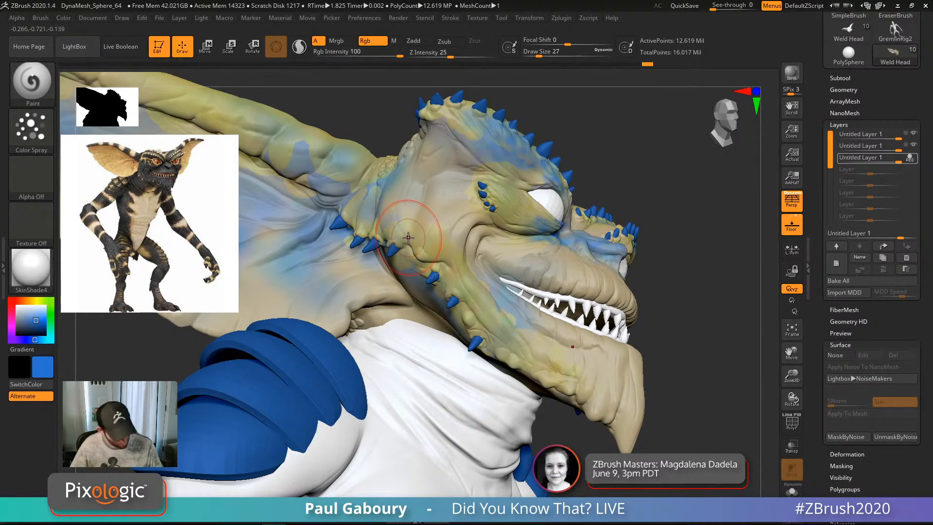
# Step: At brush size 17, spray colour down the neck and along the jaw
pyautogui.press('s')
pyautogui.moveTo(408, 239)
pyautogui.mouseDown()
pyautogui.moveTo(413, 265)
pyautogui.moveTo(455, 300)
pyautogui.moveTo(463, 290)
pyautogui.moveTo(540, 382)
pyautogui.moveTo(559, 378)
pyautogui.mouseUp()
pyautogui.moveTo(618, 400); pyautogui.dragTo(510, 399, button='right')
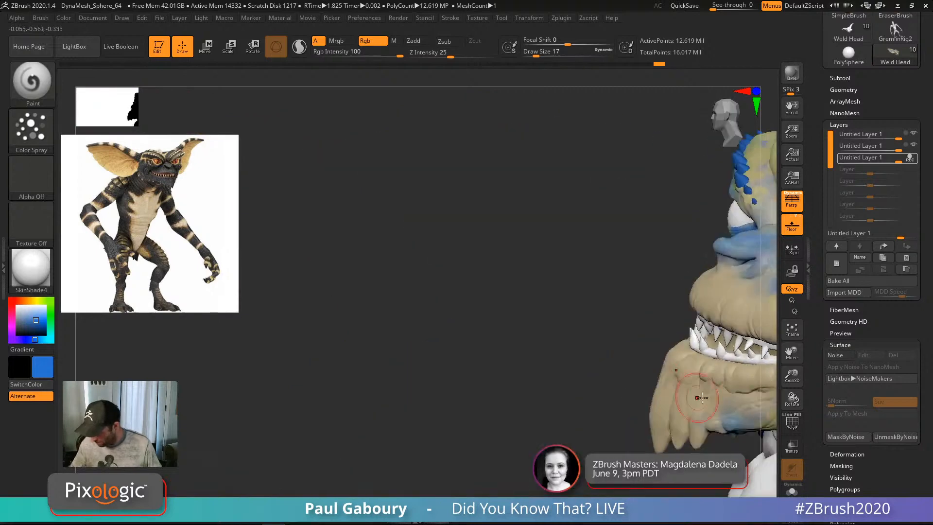
pyautogui.moveTo(702, 398)
pyautogui.keyDown('alt'); pyautogui.mouseDown(button='right')
pyautogui.moveTo(413, 348)
pyautogui.moveTo(427, 335)
pyautogui.mouseUp(button='right'); pyautogui.keyUp('alt')
pyautogui.moveTo(418, 340); pyautogui.dragTo(493, 304)
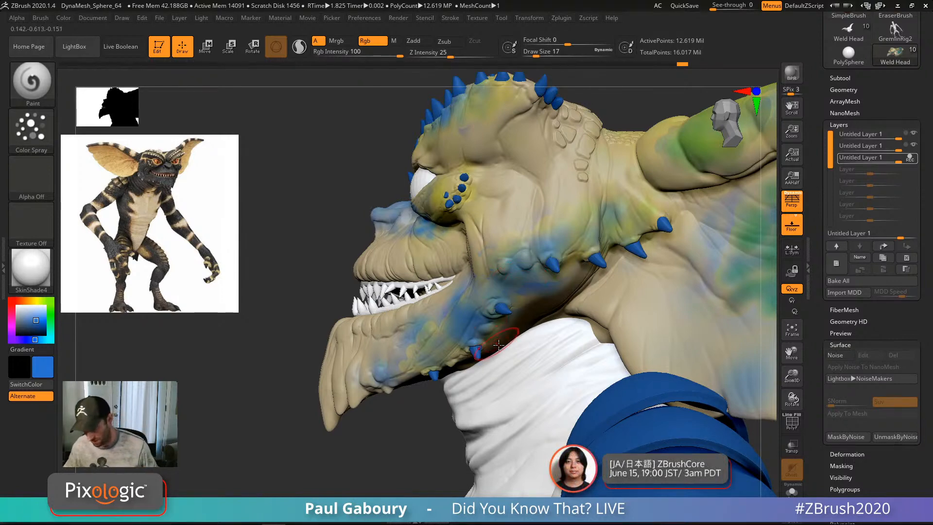
pyautogui.keyDown('ctrl'); pyautogui.moveTo(476, 413); pyautogui.dragTo(428, 354, button='right'); pyautogui.keyUp('ctrl')
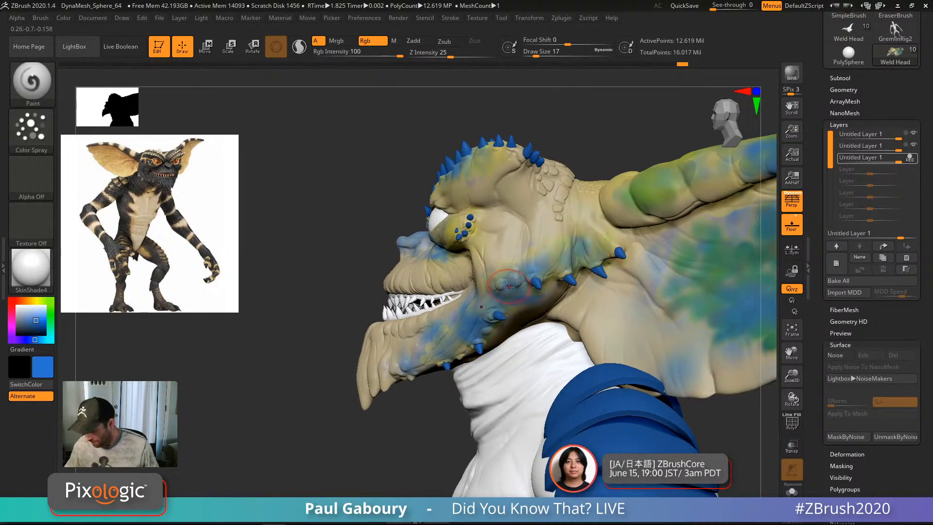
# Step: Change the paint colour to a deep red
pyautogui.moveTo(509, 287); pyautogui.dragTo(478, 280, button='right')
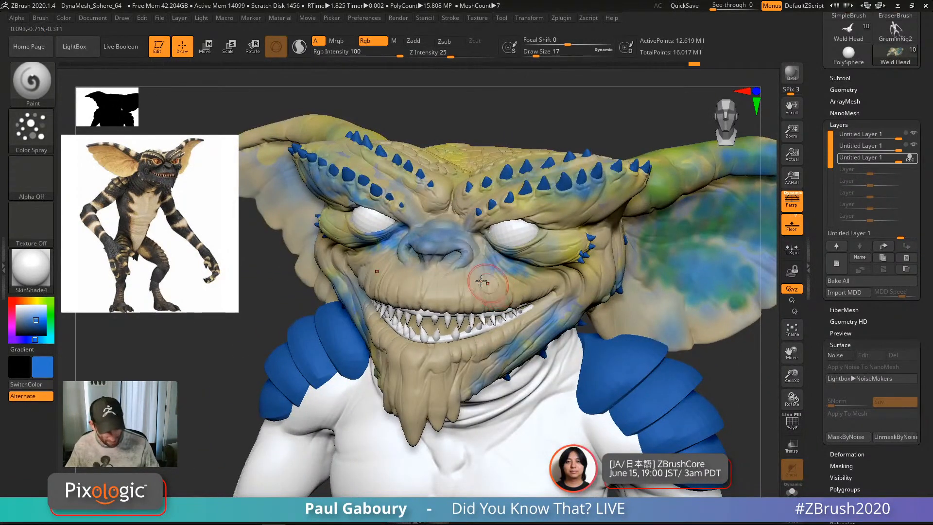
pyautogui.click(21, 301)
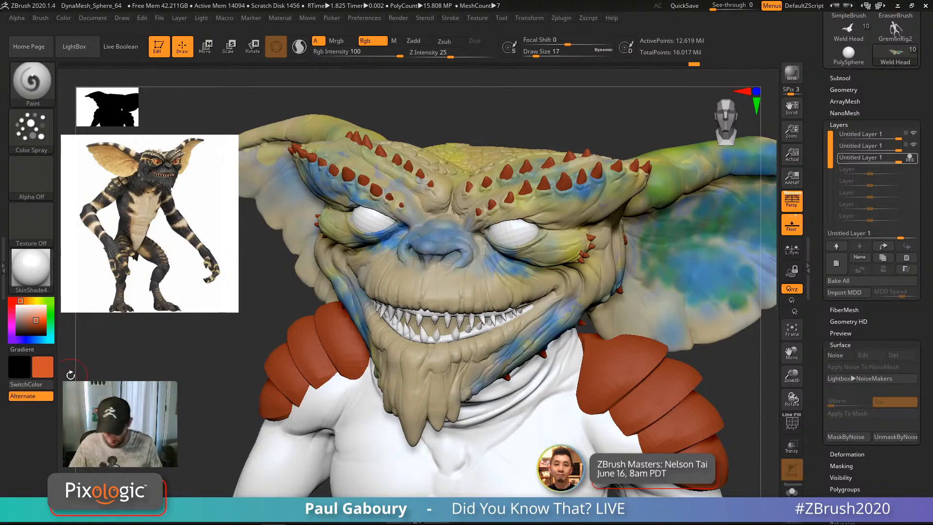
pyautogui.moveTo(22, 302); pyautogui.dragTo(12, 300)
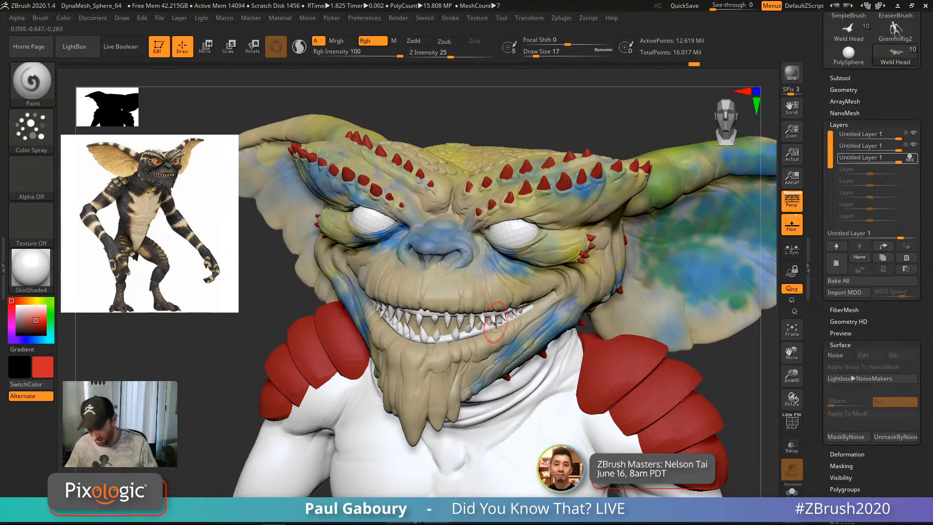
pyautogui.moveTo(500, 311); pyautogui.dragTo(490, 324, button='right')
# Step: Spray reddish-purple on the nose tip, then at size 9 darken under the nostril
pyautogui.keyDown('ctrl'); pyautogui.moveTo(483, 279); pyautogui.dragTo(469, 303, button='right'); pyautogui.keyUp('ctrl')
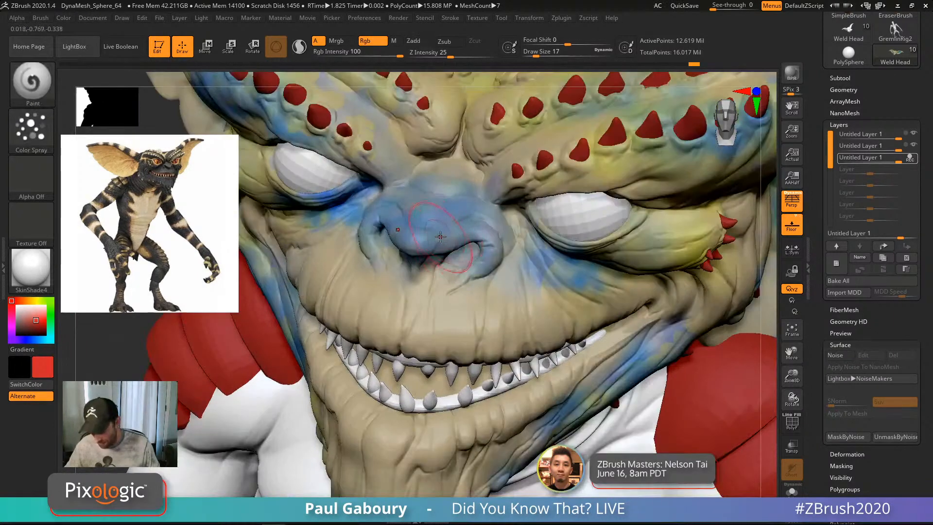
pyautogui.moveTo(418, 232); pyautogui.dragTo(476, 238)
pyautogui.write('s')
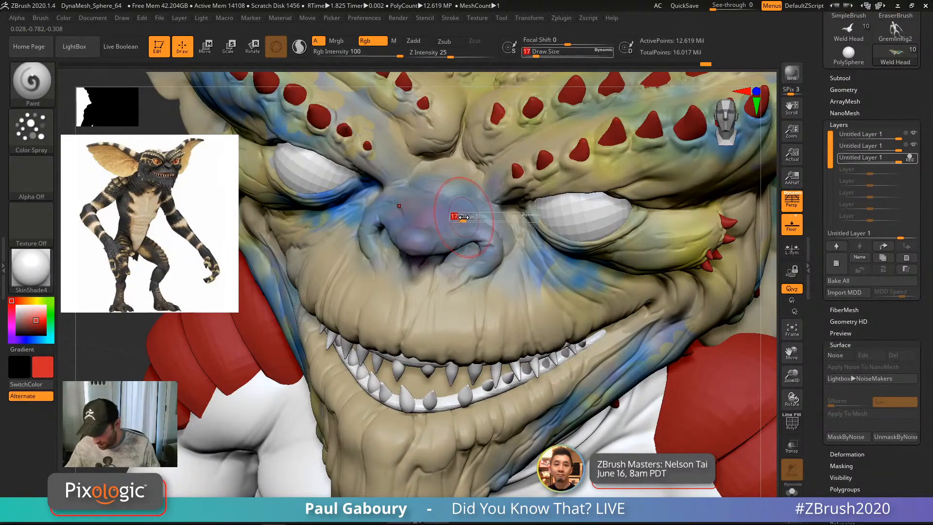
pyautogui.write('9')
pyautogui.moveTo(463, 205); pyautogui.dragTo(375, 217)
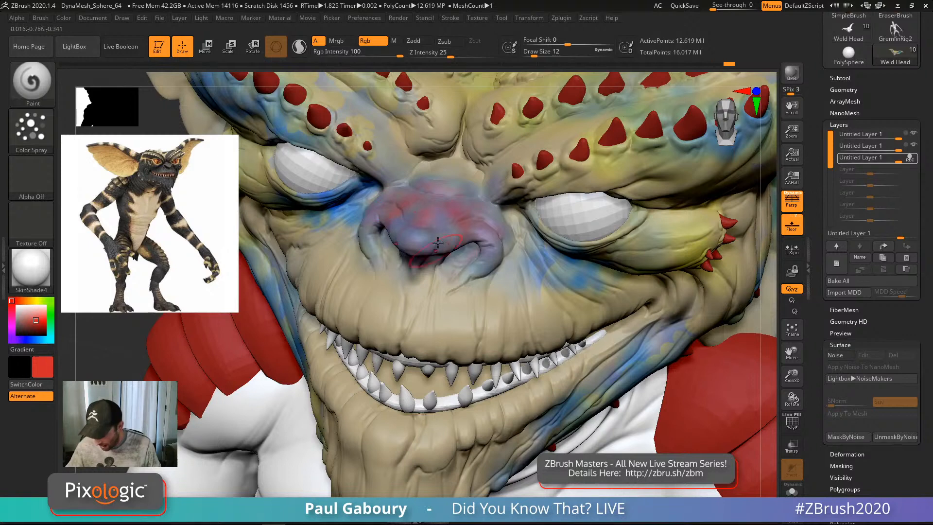
pyautogui.moveTo(438, 242); pyautogui.dragTo(489, 258)
# Step: Spray red and purple around the nostrils and upper lip
pyautogui.keyDown('alt'); pyautogui.moveTo(400, 285); pyautogui.dragTo(509, 352, button='right'); pyautogui.keyUp('alt')
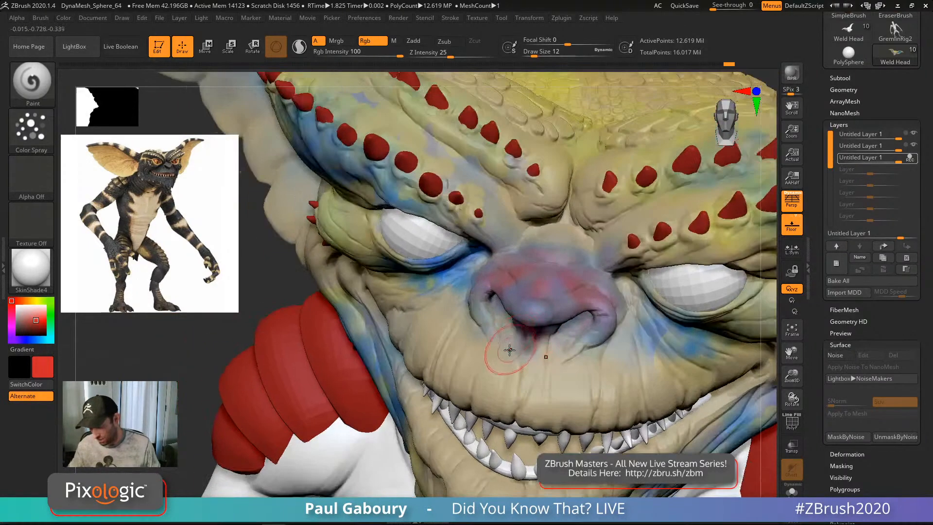
pyautogui.moveTo(422, 311); pyautogui.dragTo(478, 251, button='right')
pyautogui.keyDown('alt'); pyautogui.moveTo(377, 174); pyautogui.dragTo(435, 225, button='right'); pyautogui.keyUp('alt')
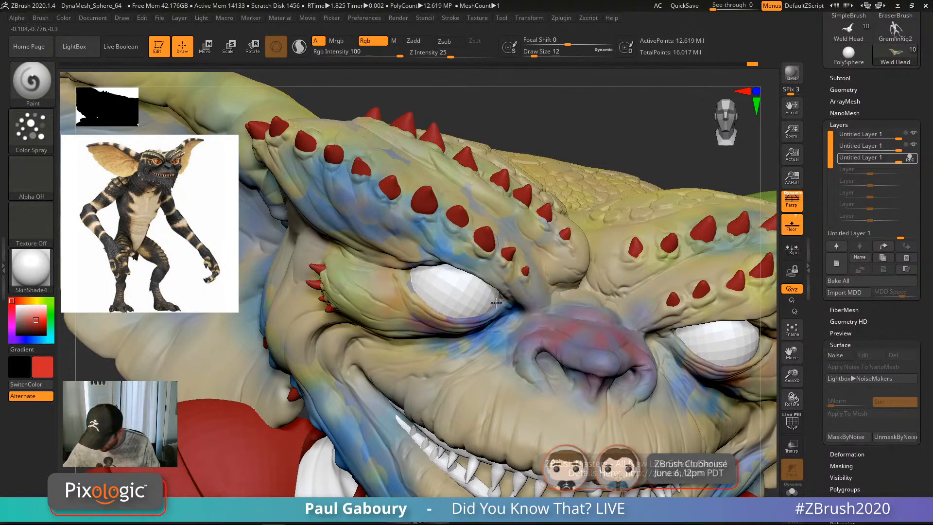
pyautogui.moveTo(537, 372)
pyautogui.mouseDown(button='right')
pyautogui.moveTo(608, 333)
pyautogui.moveTo(558, 288)
pyautogui.mouseUp(button='right')
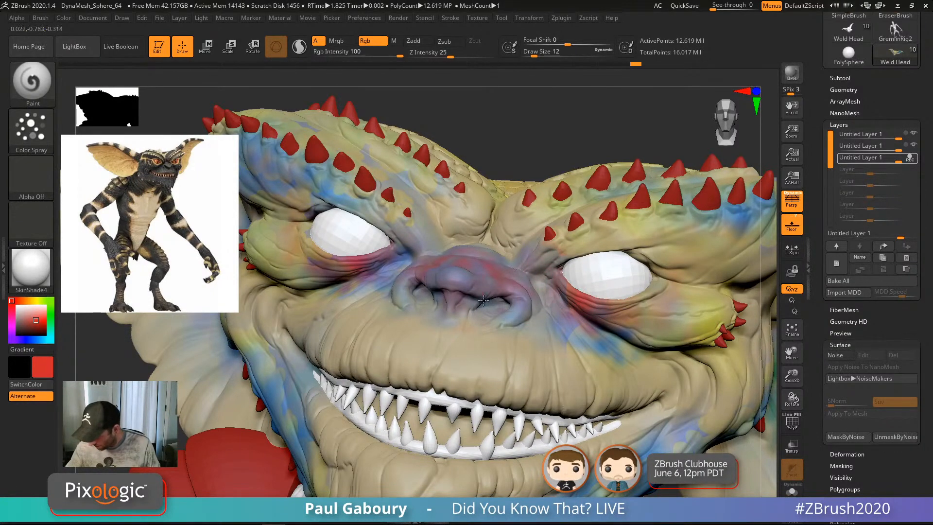
pyautogui.moveTo(484, 301)
pyautogui.mouseDown()
pyautogui.moveTo(500, 332)
pyautogui.moveTo(431, 340)
pyautogui.mouseUp()
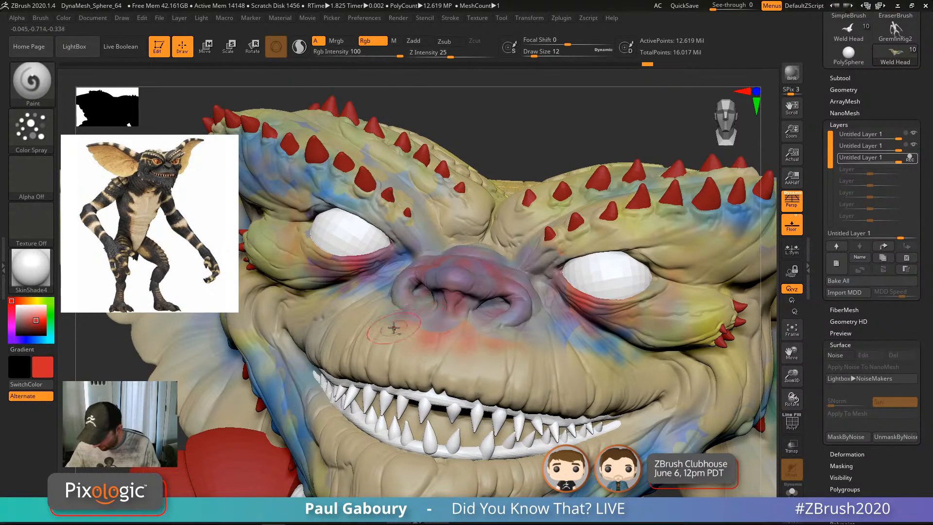
# Step: Spray red along the lower lip, chin, mouth corner and upper lip
pyautogui.moveTo(393, 329); pyautogui.dragTo(304, 320, button='right')
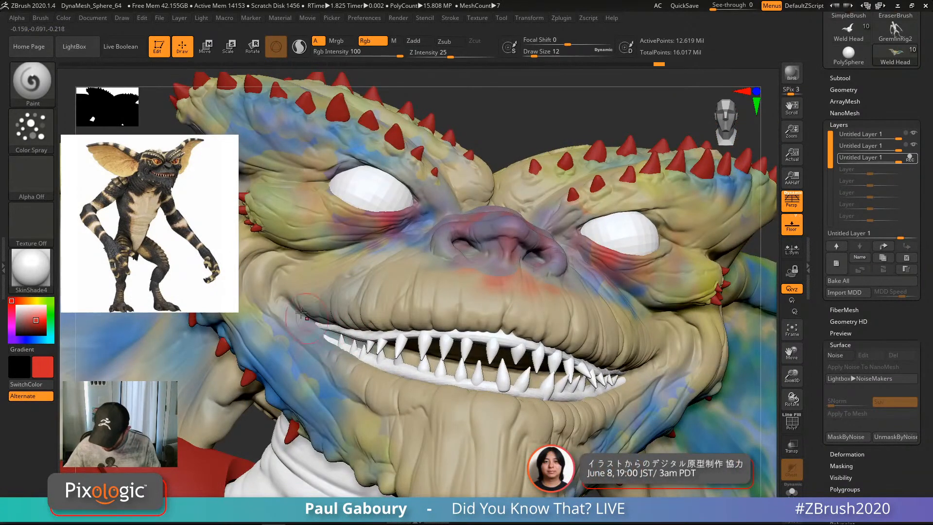
pyautogui.moveTo(359, 366)
pyautogui.mouseDown()
pyautogui.moveTo(419, 395)
pyautogui.moveTo(515, 421)
pyautogui.mouseUp()
pyautogui.moveTo(492, 428); pyautogui.dragTo(584, 340, button='right')
pyautogui.moveTo(474, 377)
pyautogui.mouseDown()
pyautogui.moveTo(460, 390)
pyautogui.moveTo(606, 376)
pyautogui.mouseUp()
pyautogui.moveTo(492, 393); pyautogui.dragTo(700, 316)
pyautogui.moveTo(649, 297)
pyautogui.mouseDown()
pyautogui.moveTo(496, 301)
pyautogui.moveTo(389, 253)
pyautogui.moveTo(418, 277)
pyautogui.moveTo(671, 290)
pyautogui.mouseUp()
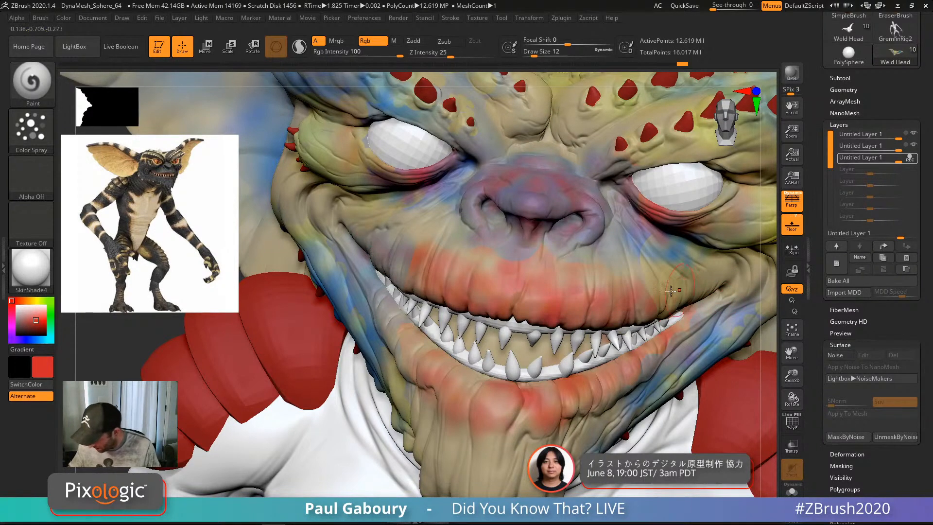
pyautogui.moveTo(367, 264); pyautogui.dragTo(416, 272, button='right')
pyautogui.keyDown('ctrl'); pyautogui.moveTo(458, 297); pyautogui.dragTo(413, 170, button='right'); pyautogui.keyUp('ctrl')
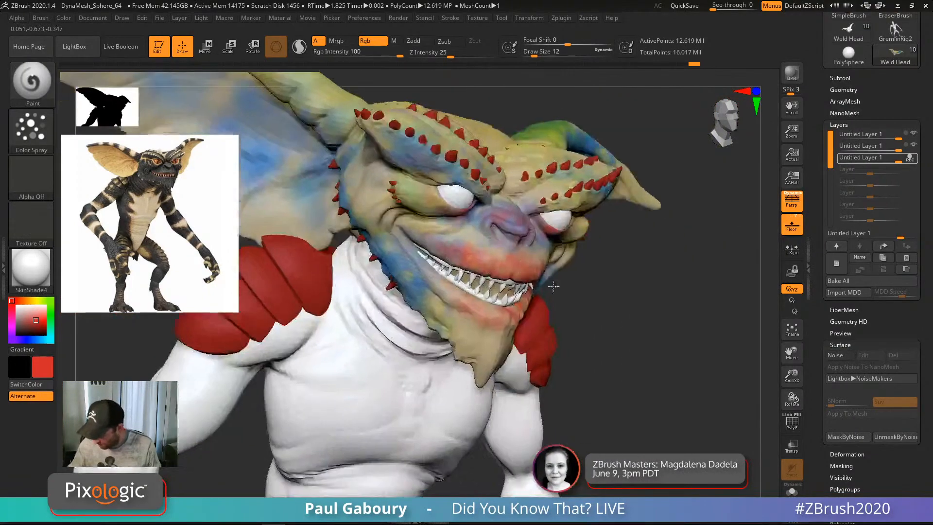
# Step: Mottle the right ear with red and pink from its upper edge toward the tip
pyautogui.keyDown('ctrl'); pyautogui.moveTo(597, 359); pyautogui.dragTo(491, 311, button='right'); pyautogui.keyUp('ctrl')
pyautogui.keyDown('alt'); pyautogui.moveTo(491, 311); pyautogui.dragTo(500, 404, button='right'); pyautogui.keyUp('alt')
pyautogui.moveTo(515, 233); pyautogui.dragTo(631, 225)
pyautogui.moveTo(476, 268)
pyautogui.mouseDown()
pyautogui.moveTo(576, 222)
pyautogui.moveTo(545, 306)
pyautogui.moveTo(579, 340)
pyautogui.moveTo(572, 357)
pyautogui.moveTo(461, 330)
pyautogui.moveTo(700, 301)
pyautogui.moveTo(582, 344)
pyautogui.mouseUp()
pyautogui.moveTo(678, 307)
pyautogui.mouseDown()
pyautogui.moveTo(588, 249)
pyautogui.moveTo(605, 249)
pyautogui.moveTo(491, 218)
pyautogui.moveTo(370, 245)
pyautogui.moveTo(318, 336)
pyautogui.mouseUp()
# Step: Spray red around the base of the ear and sample a colour from the model
pyautogui.moveTo(368, 322); pyautogui.dragTo(325, 282, button='right')
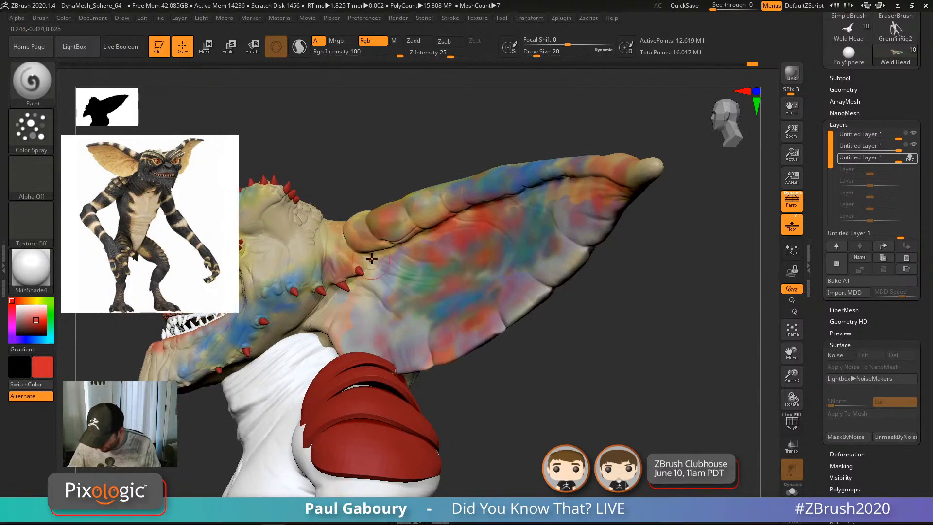
pyautogui.moveTo(374, 265); pyautogui.dragTo(340, 294)
pyautogui.keyDown('alt'); pyautogui.moveTo(348, 297); pyautogui.dragTo(438, 266, button='right'); pyautogui.keyUp('alt')
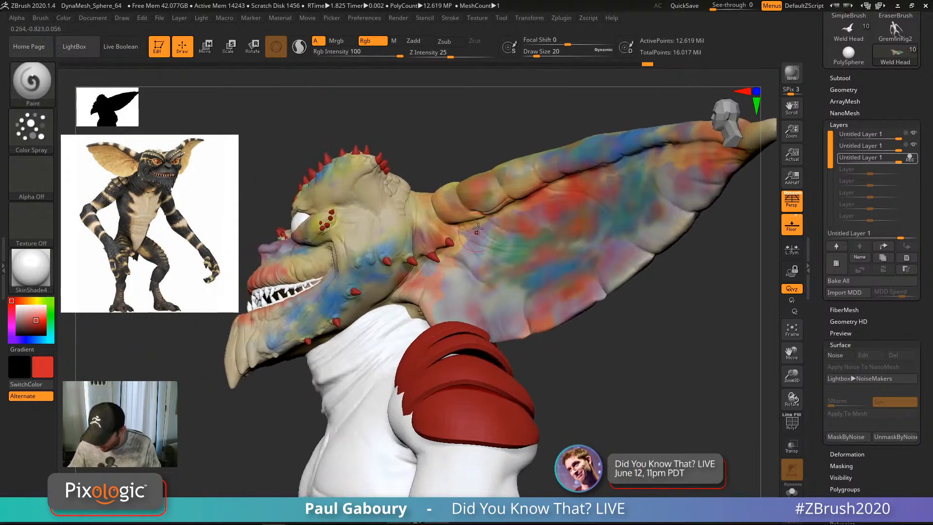
pyautogui.moveTo(442, 268); pyautogui.dragTo(426, 272)
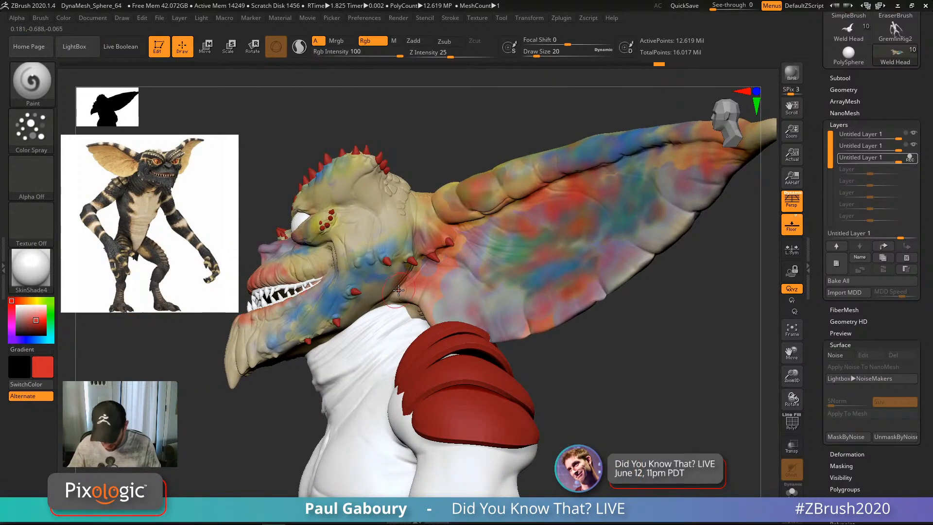
pyautogui.press('c')
pyautogui.press('c')
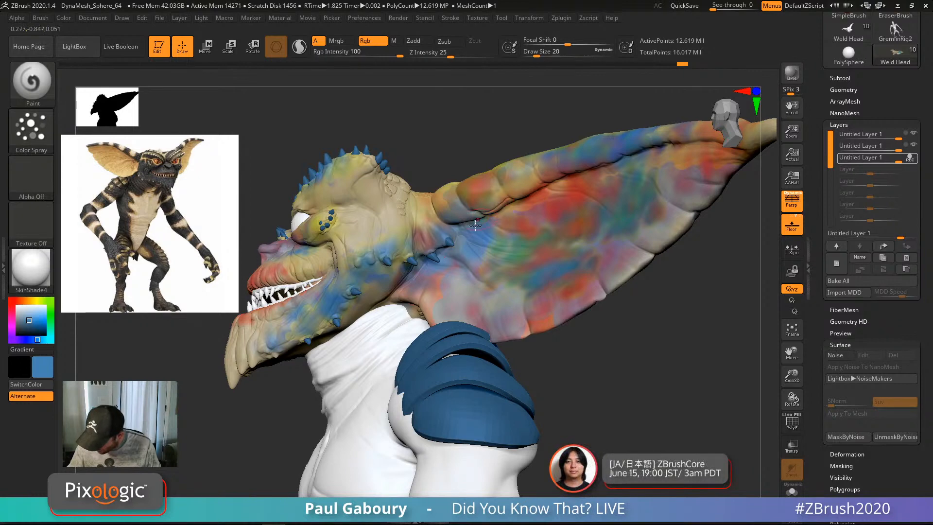
# Step: Switch to salmon and streak red, pink and blue across the inner ear and its edges
pyautogui.moveTo(508, 209); pyautogui.dragTo(559, 188, button='right')
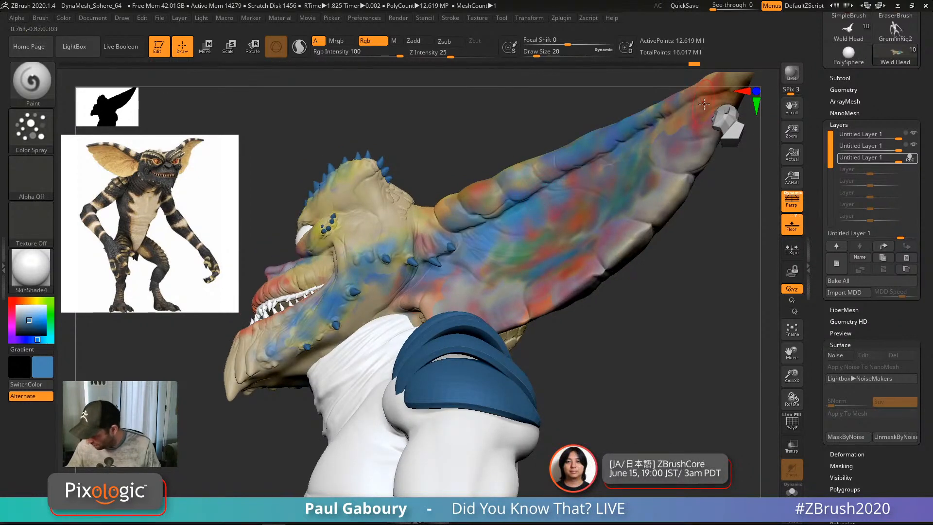
pyautogui.moveTo(705, 103); pyautogui.dragTo(498, 223, button='right')
pyautogui.moveTo(507, 276); pyautogui.dragTo(516, 250, button='right')
pyautogui.moveTo(510, 303); pyautogui.dragTo(446, 336, button='right')
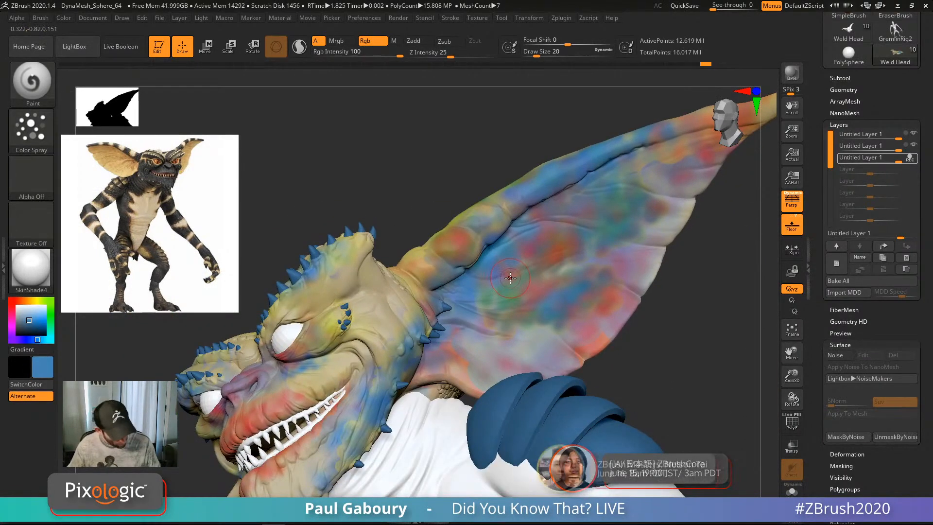
pyautogui.press('c')
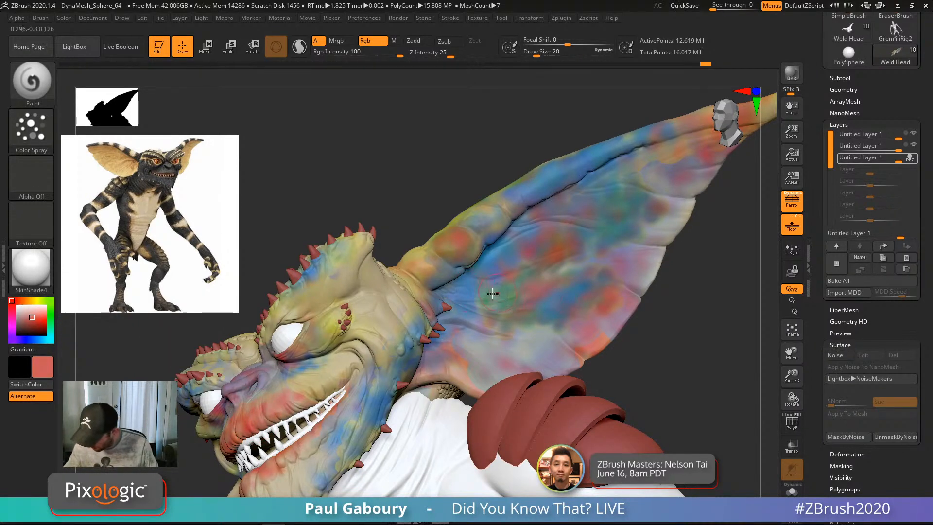
pyautogui.moveTo(493, 293); pyautogui.dragTo(484, 265, button='right')
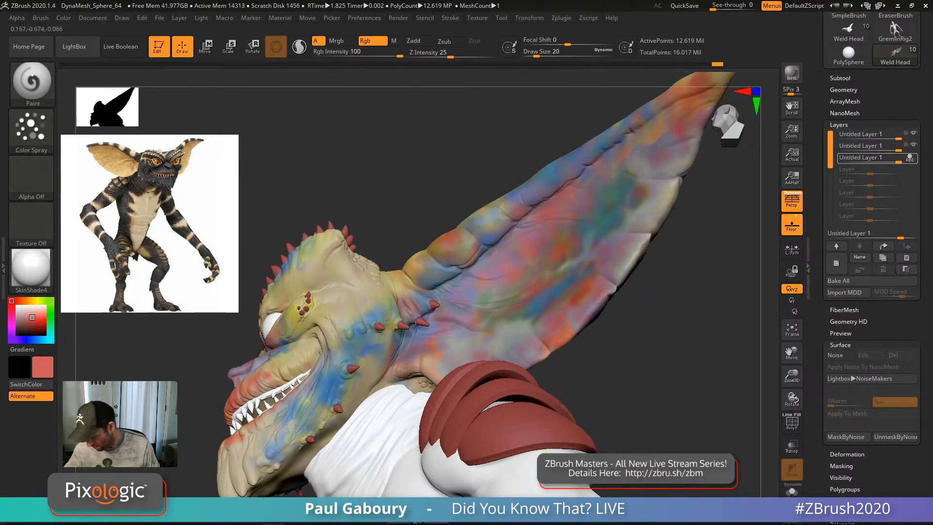
pyautogui.moveTo(416, 327); pyautogui.dragTo(500, 303, button='right')
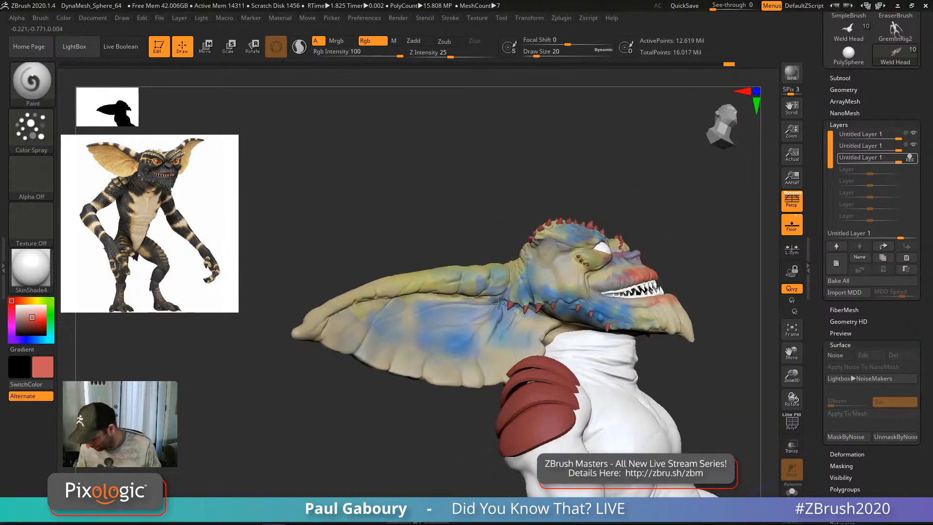
pyautogui.moveTo(499, 303); pyautogui.dragTo(411, 307)
pyautogui.moveTo(340, 318)
pyautogui.mouseDown()
pyautogui.moveTo(479, 291)
pyautogui.moveTo(514, 324)
pyautogui.moveTo(518, 292)
pyautogui.mouseUp()
pyautogui.moveTo(475, 314); pyautogui.dragTo(430, 379)
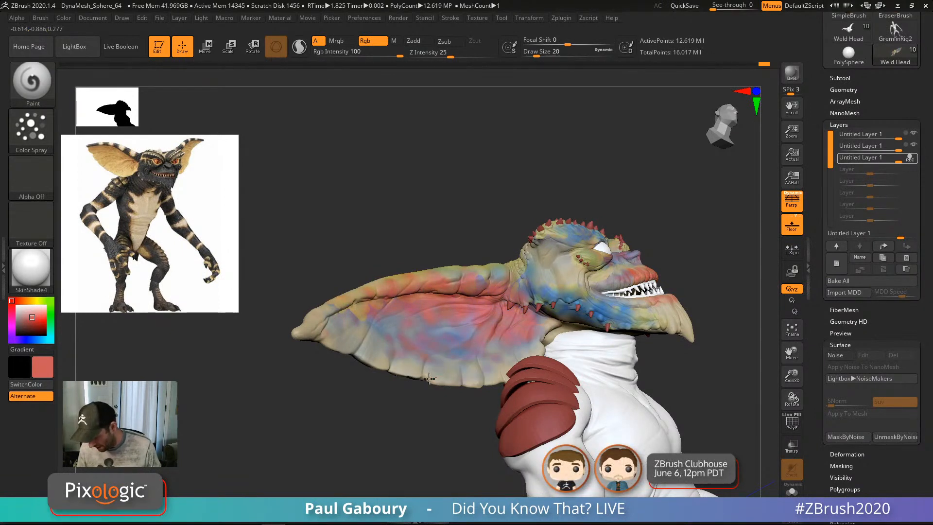
pyautogui.moveTo(404, 325); pyautogui.dragTo(533, 344)
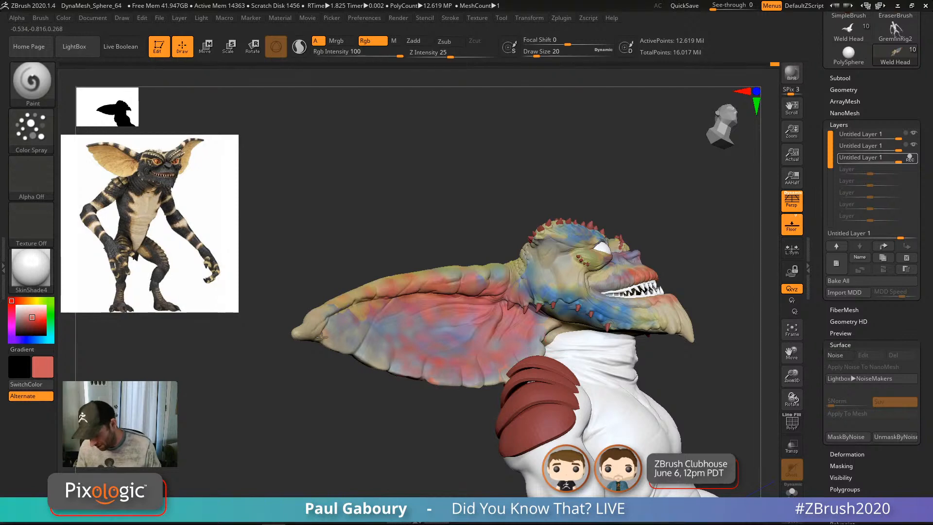
pyautogui.moveTo(331, 304); pyautogui.dragTo(518, 268)
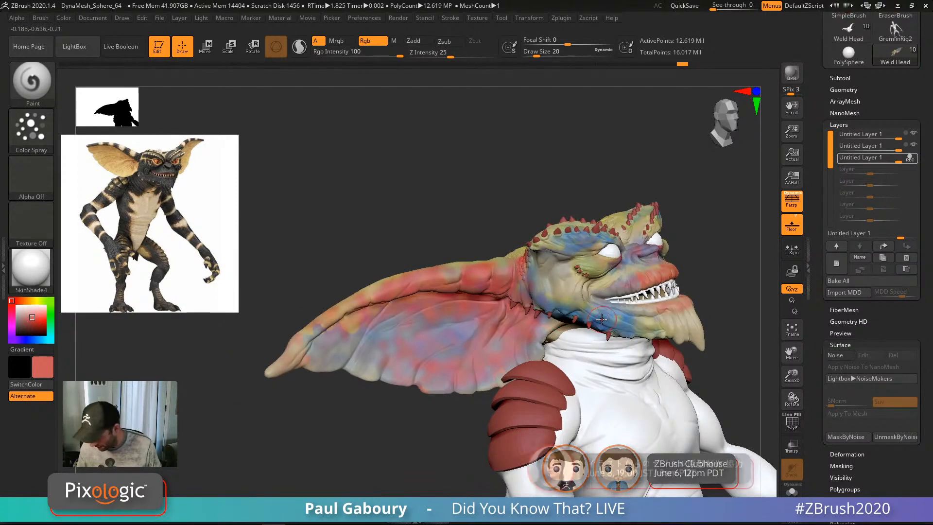
# Step: Switch to blue and spray along the ear rim
pyautogui.press('c')
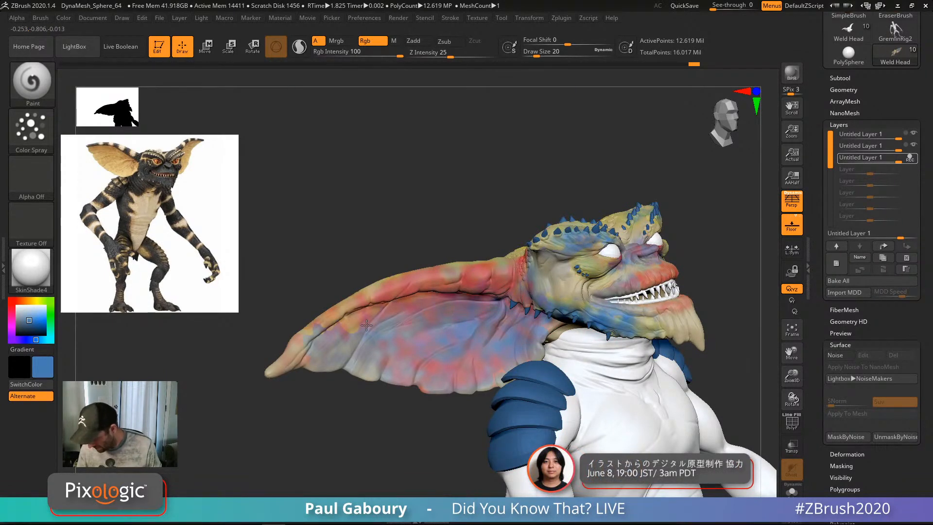
pyautogui.moveTo(419, 326); pyautogui.dragTo(510, 301, button='right')
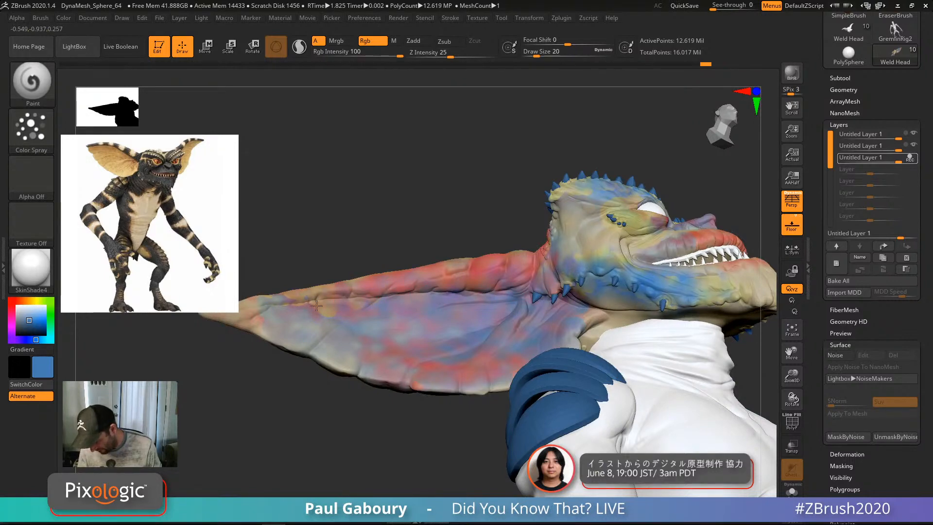
pyautogui.moveTo(317, 306); pyautogui.dragTo(351, 285)
pyautogui.moveTo(578, 332)
pyautogui.keyDown('ctrl'); pyautogui.mouseDown(button='right')
pyautogui.moveTo(526, 274)
pyautogui.moveTo(444, 290)
pyautogui.mouseUp(button='right'); pyautogui.keyUp('ctrl')
# Step: Spray blue over the upper lip, lower lip, chin and left brow
pyautogui.keyDown('alt'); pyautogui.moveTo(573, 292); pyautogui.dragTo(452, 289, button='right'); pyautogui.keyUp('alt')
pyautogui.keyDown('ctrl'); pyautogui.moveTo(510, 272); pyautogui.dragTo(551, 337, button='right'); pyautogui.keyUp('ctrl')
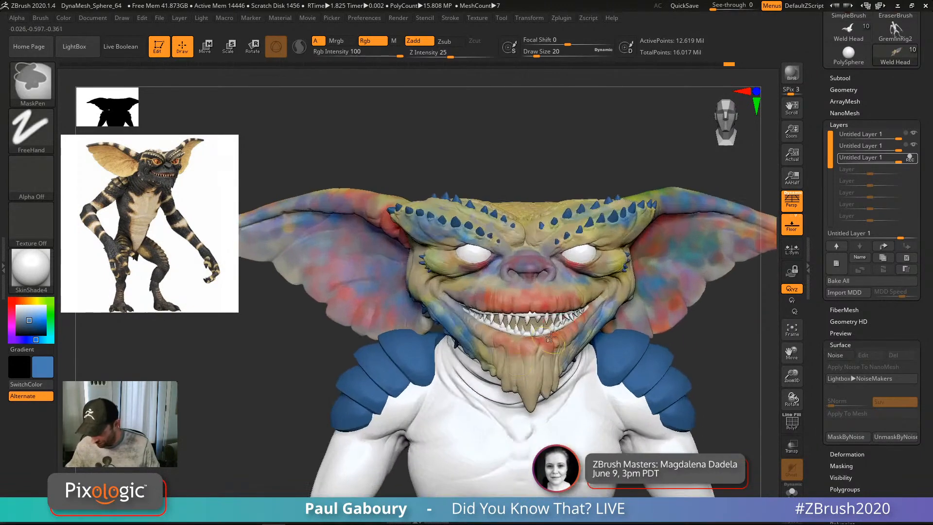
pyautogui.moveTo(503, 292)
pyautogui.mouseDown()
pyautogui.moveTo(523, 299)
pyautogui.moveTo(486, 307)
pyautogui.moveTo(514, 353)
pyautogui.moveTo(566, 342)
pyautogui.moveTo(495, 344)
pyautogui.mouseUp()
pyautogui.keyDown('alt'); pyautogui.moveTo(570, 283); pyautogui.dragTo(488, 312, button='right'); pyautogui.keyUp('alt')
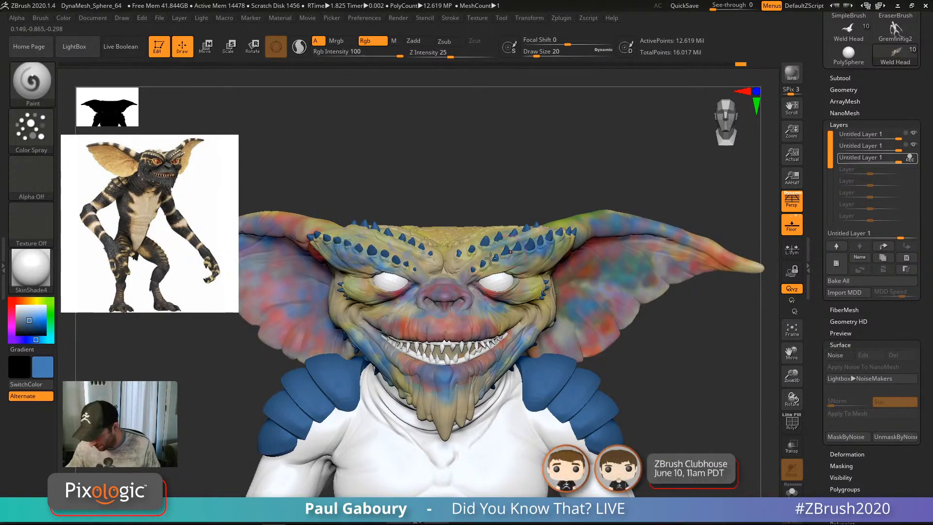
pyautogui.moveTo(373, 261); pyautogui.dragTo(402, 271)
pyautogui.moveTo(558, 366)
pyautogui.keyDown('alt'); pyautogui.mouseDown(button='right')
pyautogui.moveTo(534, 343)
pyautogui.moveTo(559, 349)
pyautogui.moveTo(568, 371)
pyautogui.mouseUp(button='right'); pyautogui.keyUp('alt')
pyautogui.moveTo(504, 333); pyautogui.dragTo(509, 319, button='right')
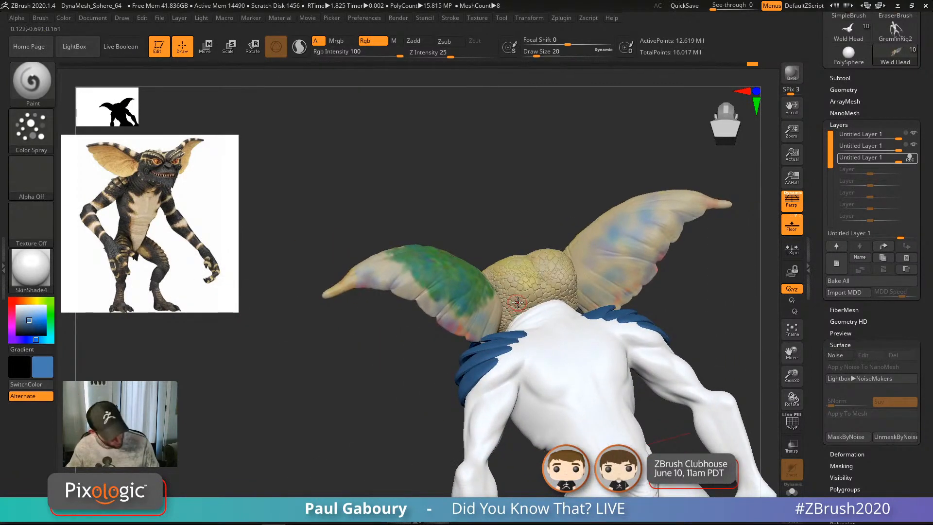
# Step: Sample the tan skin colour from the model and set Draw Size to 33
pyautogui.press('c')
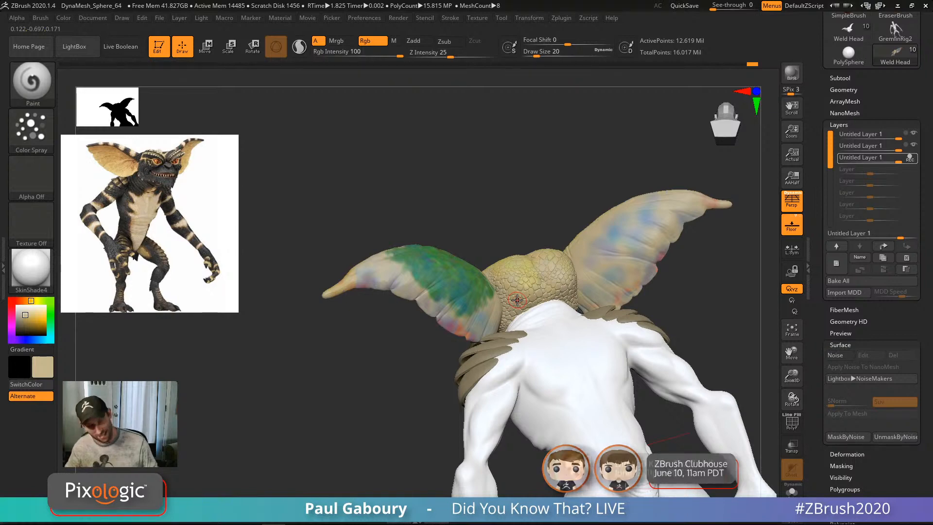
pyautogui.moveTo(517, 299)
pyautogui.mouseDown(button='right')
pyautogui.moveTo(516, 332)
pyautogui.moveTo(462, 317)
pyautogui.mouseUp(button='right')
pyautogui.press('s')
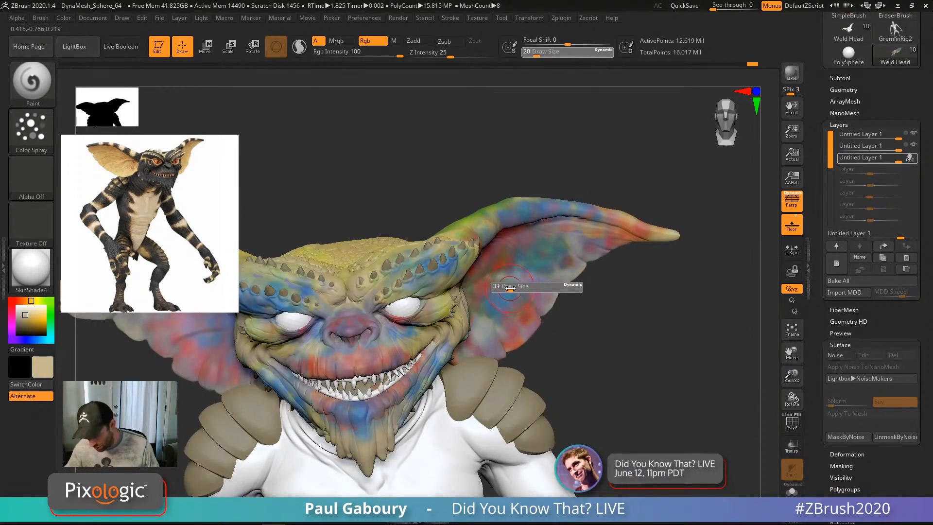
pyautogui.moveTo(510, 288); pyautogui.dragTo(507, 300, button='right')
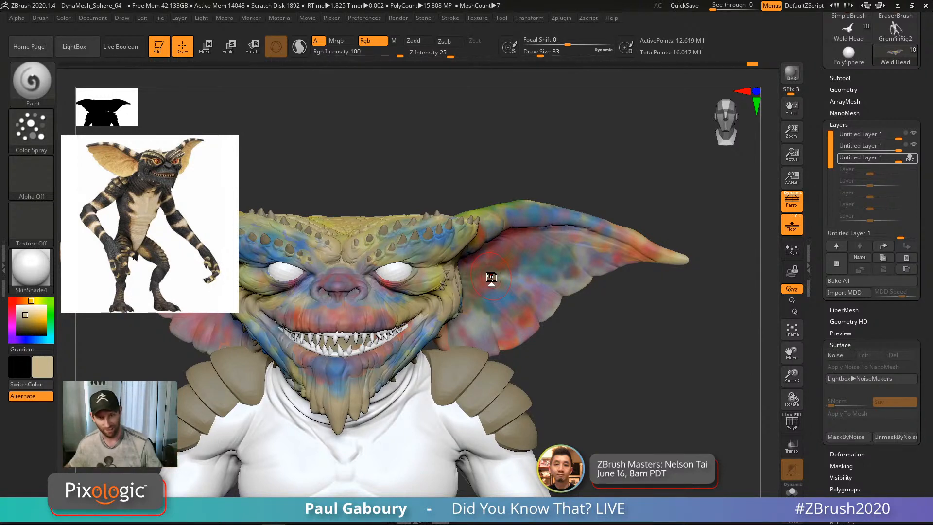
pyautogui.moveTo(558, 364); pyautogui.dragTo(525, 320)
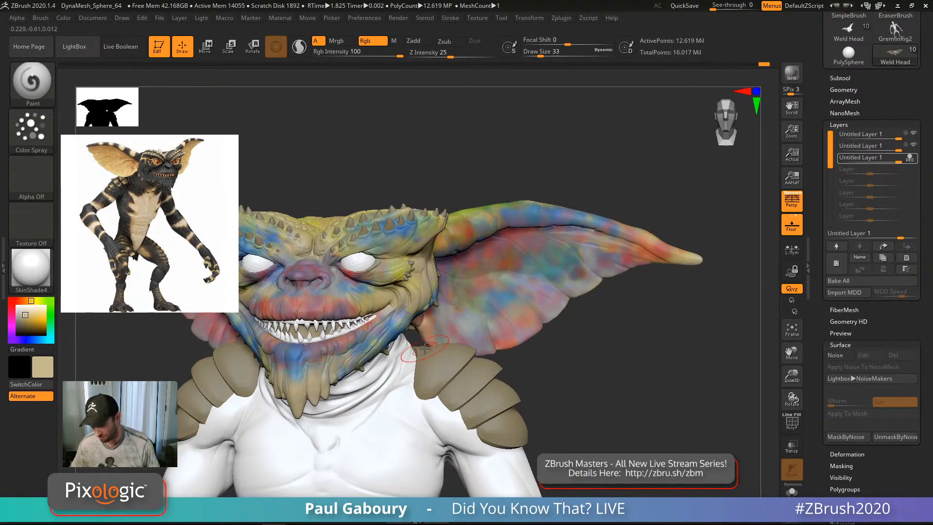
pyautogui.press('ctrl')
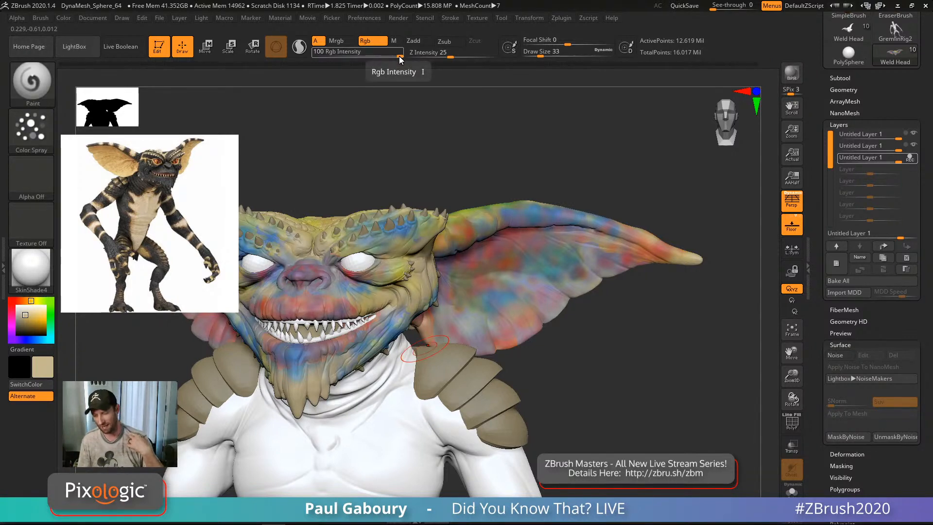
# Step: Set Rgb Intensity to 20 and spray tan over the ear and neck ridge
pyautogui.moveTo(394, 55); pyautogui.dragTo(355, 50)
pyautogui.write('2')
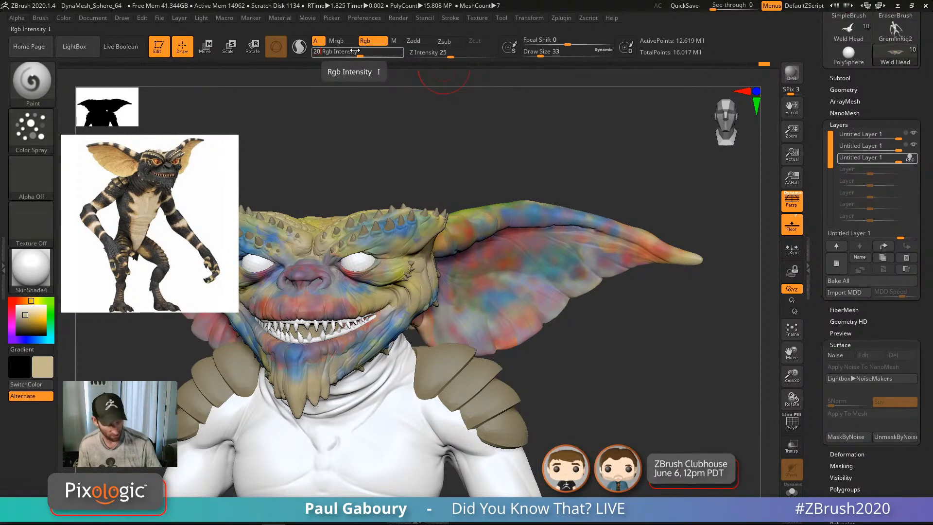
pyautogui.press('Return')
pyautogui.moveTo(503, 311)
pyautogui.mouseDown(button='right')
pyautogui.moveTo(479, 310)
pyautogui.moveTo(505, 329)
pyautogui.mouseUp(button='right')
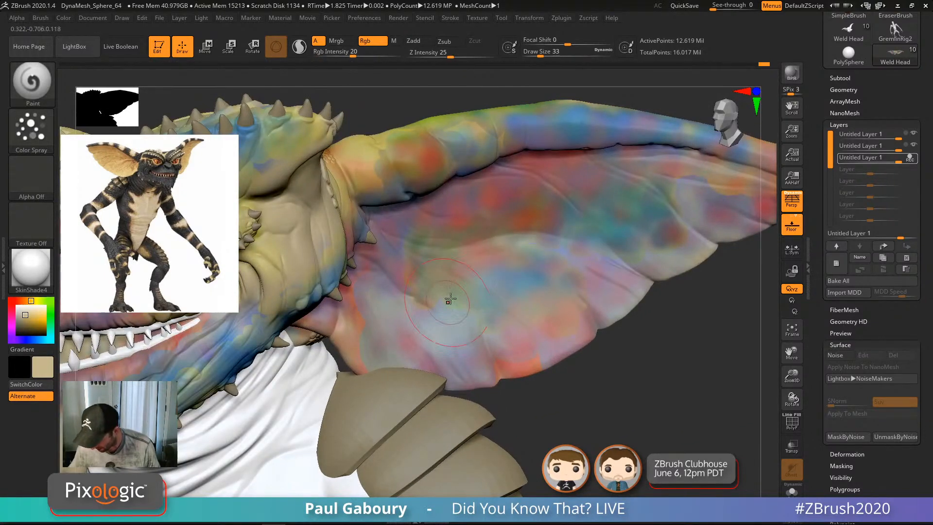
pyautogui.moveTo(348, 325)
pyautogui.mouseDown()
pyautogui.moveTo(358, 294)
pyautogui.moveTo(355, 336)
pyautogui.mouseUp()
pyautogui.moveTo(411, 373)
pyautogui.mouseDown()
pyautogui.moveTo(610, 314)
pyautogui.moveTo(641, 275)
pyautogui.moveTo(712, 227)
pyautogui.mouseUp()
pyautogui.keyDown('alt'); pyautogui.moveTo(713, 226); pyautogui.dragTo(630, 255, button='right'); pyautogui.keyUp('alt')
pyautogui.moveTo(571, 291)
pyautogui.mouseDown()
pyautogui.moveTo(624, 200)
pyautogui.moveTo(601, 170)
pyautogui.moveTo(444, 173)
pyautogui.moveTo(440, 190)
pyautogui.moveTo(302, 250)
pyautogui.mouseUp()
pyautogui.keyDown('alt'); pyautogui.moveTo(234, 280); pyautogui.dragTo(374, 282, button='right'); pyautogui.keyUp('alt')
pyautogui.moveTo(433, 249); pyautogui.dragTo(404, 267)
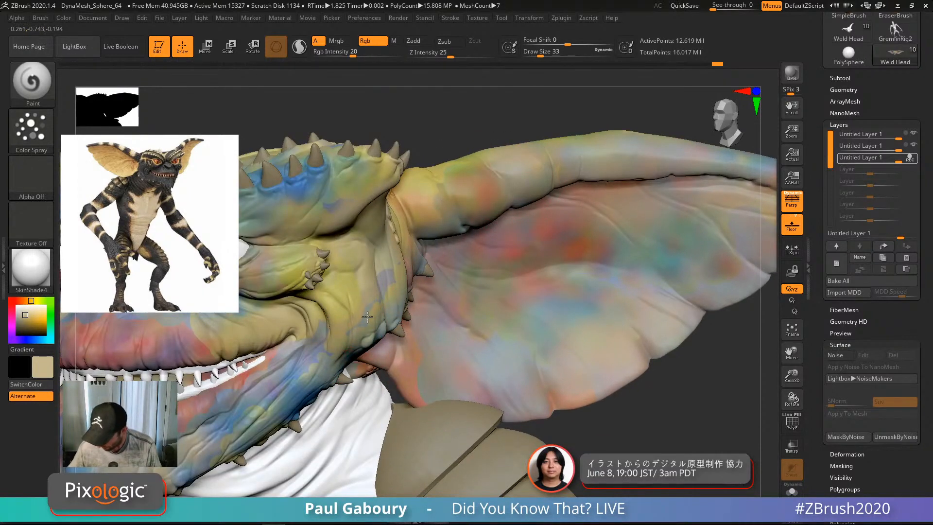
# Step: At draw size 16, spray beige along the lower jaw, under the teeth and over the bluish chin
pyautogui.press('s')
pyautogui.moveTo(381, 304); pyautogui.dragTo(377, 287)
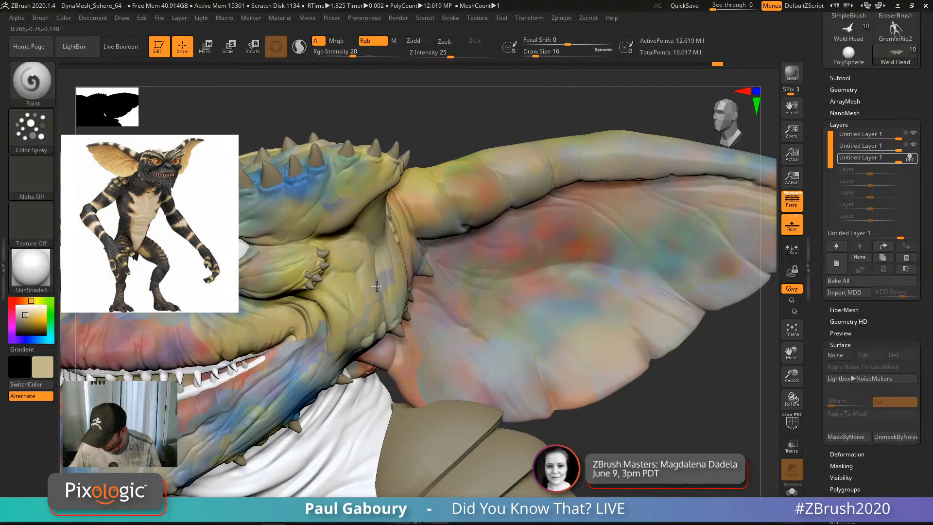
pyautogui.keyDown('alt'); pyautogui.moveTo(401, 281); pyautogui.dragTo(452, 217, button='right'); pyautogui.keyUp('alt')
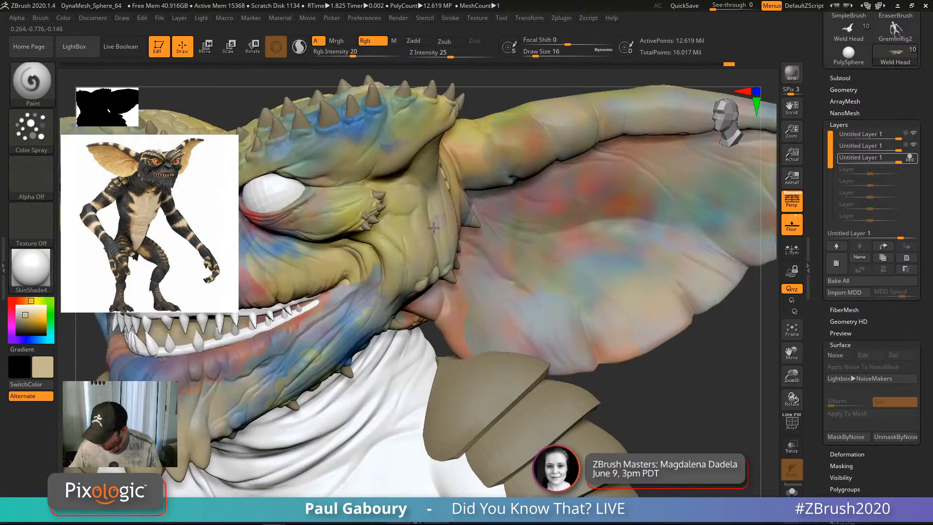
pyautogui.moveTo(387, 298)
pyautogui.mouseDown()
pyautogui.moveTo(307, 373)
pyautogui.moveTo(262, 342)
pyautogui.mouseUp()
pyautogui.keyDown('alt'); pyautogui.moveTo(359, 299); pyautogui.dragTo(459, 250, button='right'); pyautogui.keyUp('alt')
pyautogui.moveTo(445, 265); pyautogui.dragTo(290, 351)
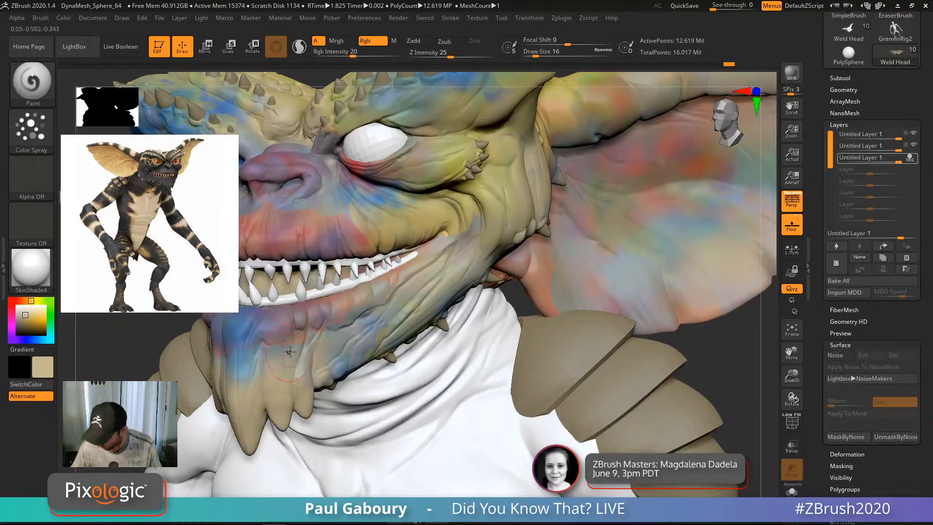
pyautogui.moveTo(397, 275); pyautogui.dragTo(311, 379)
pyautogui.moveTo(294, 385); pyautogui.dragTo(410, 319, button='right')
pyautogui.moveTo(331, 343); pyautogui.dragTo(336, 360)
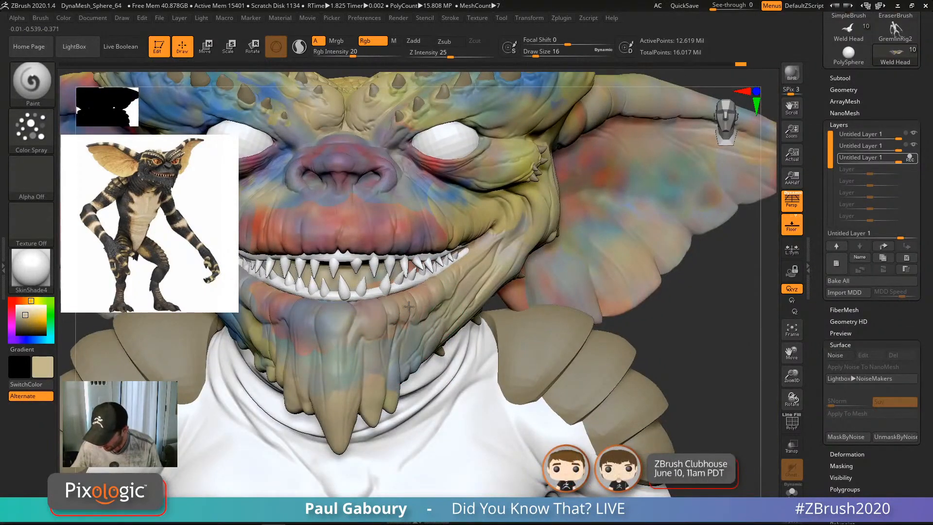
# Step: Turn to the head's left side and spray beige over the blue jaw and cheek
pyautogui.moveTo(377, 332); pyautogui.dragTo(399, 395, button='right')
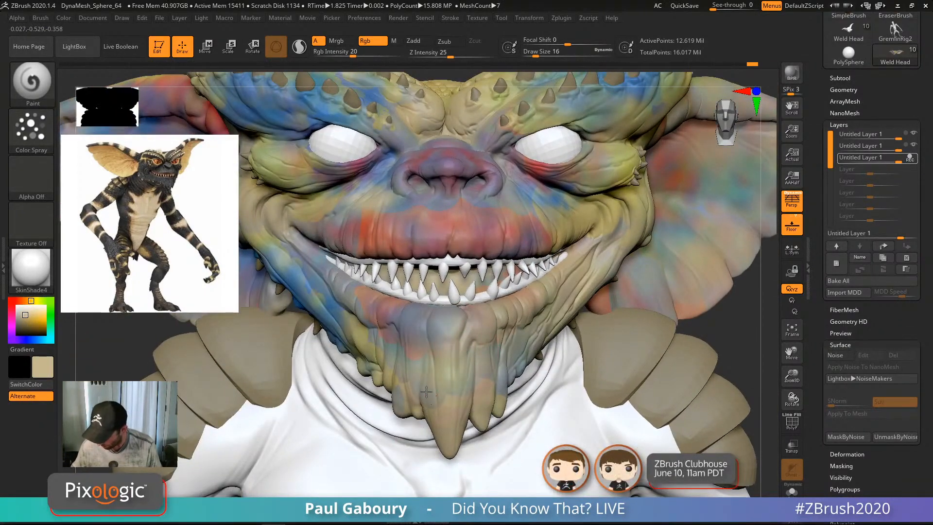
pyautogui.moveTo(473, 383); pyautogui.dragTo(500, 346, button='right')
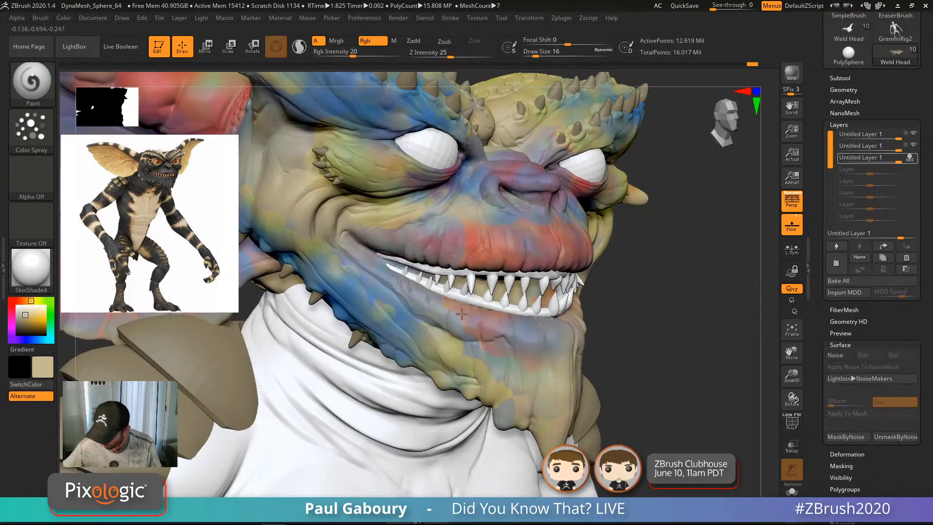
pyautogui.moveTo(479, 351); pyautogui.dragTo(442, 360)
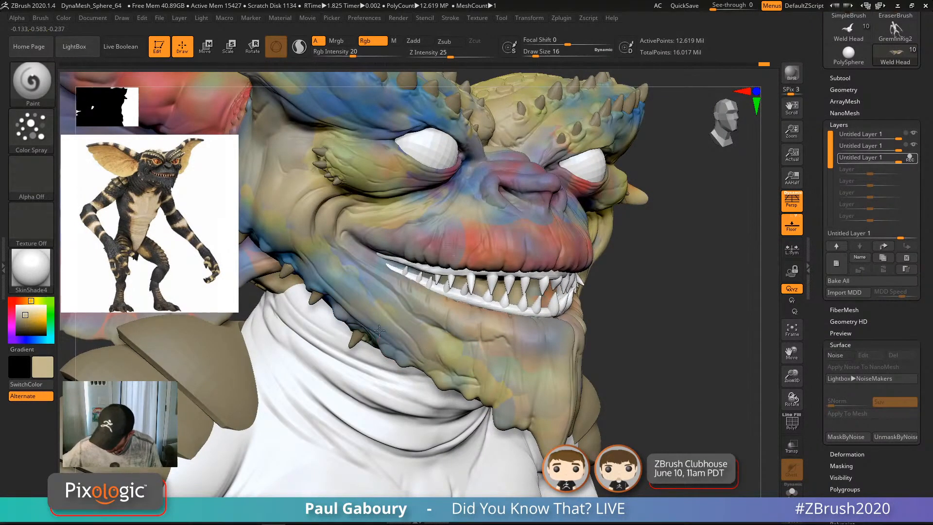
pyautogui.moveTo(379, 331)
pyautogui.mouseDown()
pyautogui.moveTo(333, 274)
pyautogui.moveTo(357, 292)
pyautogui.mouseUp()
pyautogui.moveTo(311, 180)
pyautogui.mouseDown()
pyautogui.moveTo(292, 182)
pyautogui.moveTo(315, 223)
pyautogui.moveTo(303, 198)
pyautogui.mouseUp()
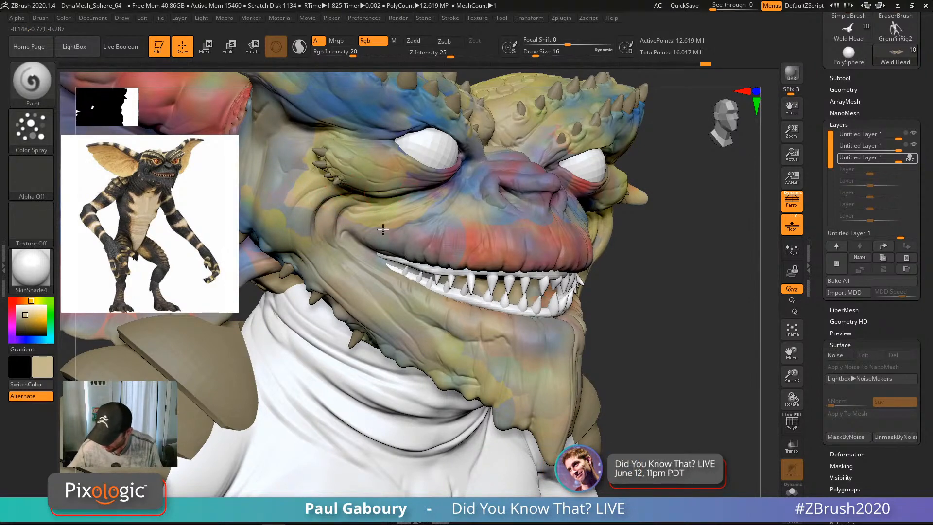
# Step: Soften the lip, cheek, eyelid, nose and brow-ridge colours with tan spray
pyautogui.moveTo(383, 229)
pyautogui.mouseDown()
pyautogui.moveTo(445, 190)
pyautogui.moveTo(401, 221)
pyautogui.mouseUp()
pyautogui.keyDown('alt'); pyautogui.moveTo(484, 221); pyautogui.dragTo(424, 261, button='right'); pyautogui.keyUp('alt')
pyautogui.moveTo(422, 285)
pyautogui.mouseDown()
pyautogui.moveTo(414, 260)
pyautogui.moveTo(452, 258)
pyautogui.moveTo(467, 294)
pyautogui.moveTo(524, 255)
pyautogui.mouseUp()
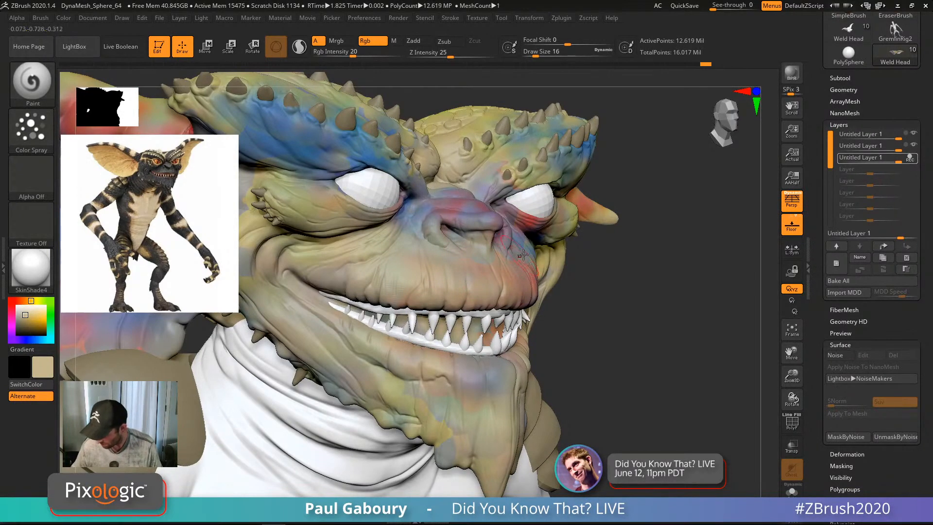
pyautogui.moveTo(523, 254); pyautogui.dragTo(440, 272, button='right')
pyautogui.moveTo(516, 291)
pyautogui.mouseDown()
pyautogui.moveTo(475, 246)
pyautogui.moveTo(502, 255)
pyautogui.moveTo(407, 234)
pyautogui.moveTo(430, 206)
pyautogui.moveTo(577, 254)
pyautogui.moveTo(475, 299)
pyautogui.moveTo(526, 258)
pyautogui.mouseUp()
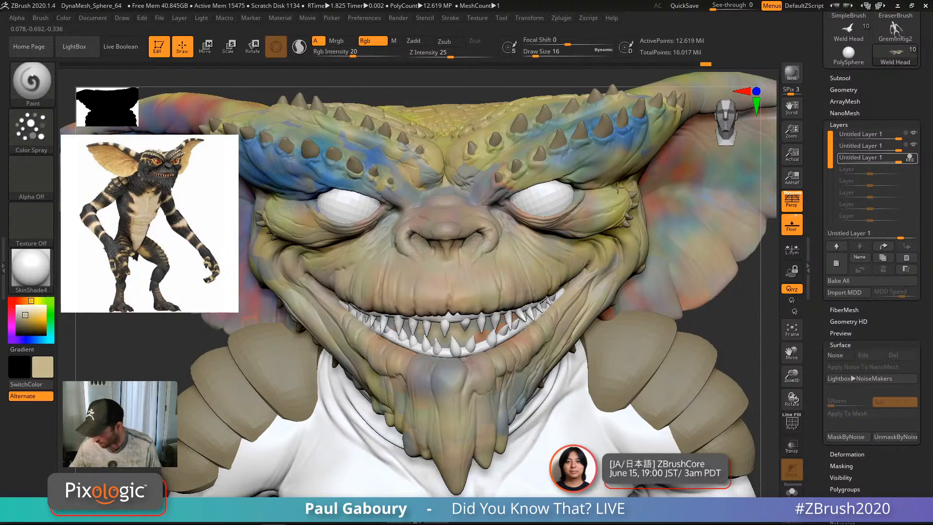
pyautogui.moveTo(618, 187)
pyautogui.mouseDown()
pyautogui.moveTo(492, 170)
pyautogui.moveTo(618, 120)
pyautogui.mouseUp()
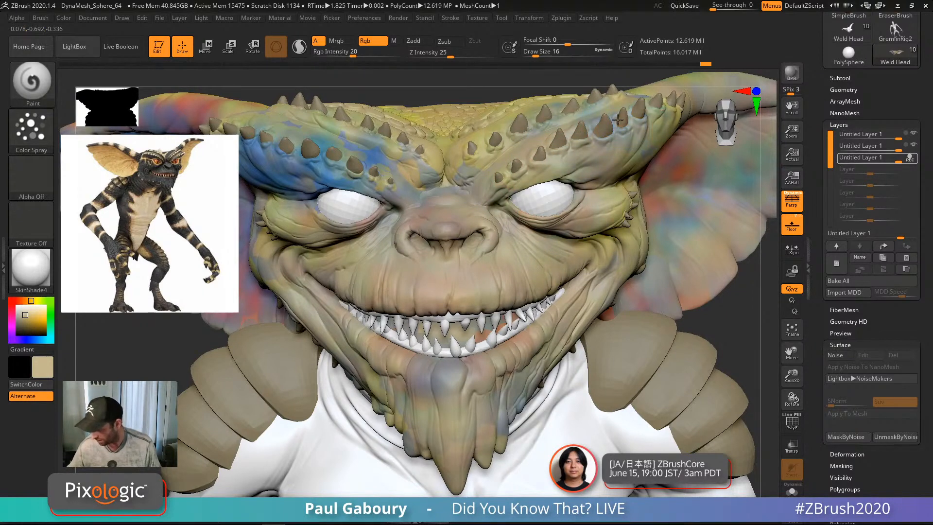
pyautogui.keyDown('ctrl'); pyautogui.moveTo(618, 120); pyautogui.dragTo(424, 308, button='right'); pyautogui.keyUp('ctrl')
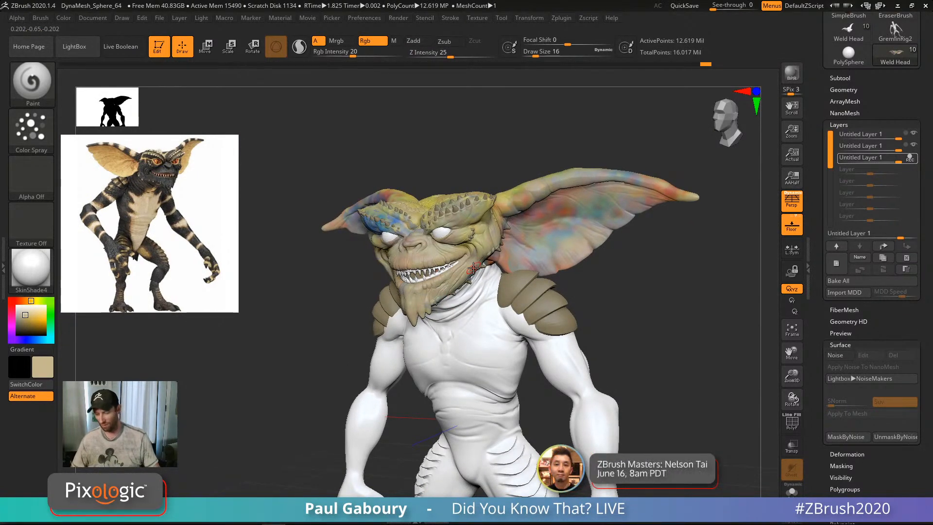
# Step: Paint tan beside the ear base and, at draw size 20, from ear base to tip
pyautogui.moveTo(473, 268); pyautogui.dragTo(416, 261, button='right')
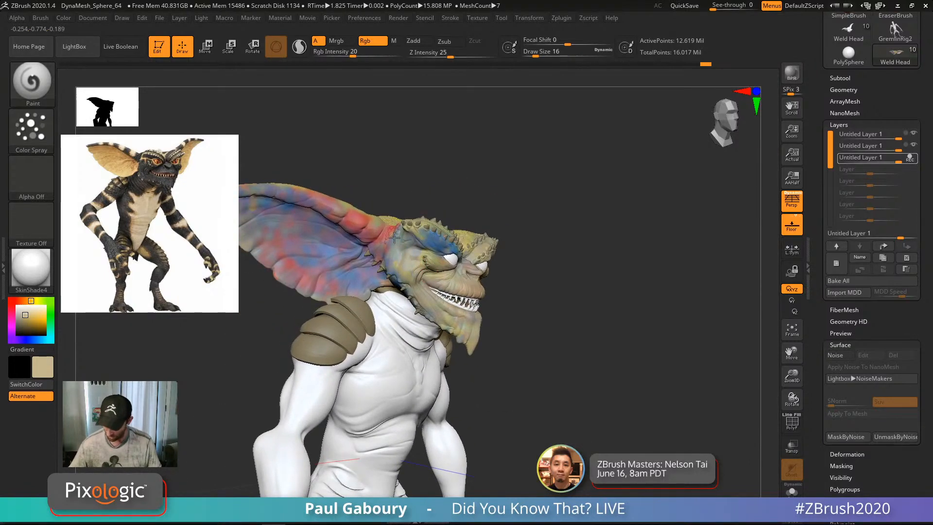
pyautogui.moveTo(394, 238)
pyautogui.mouseDown()
pyautogui.moveTo(395, 270)
pyautogui.moveTo(407, 271)
pyautogui.mouseUp()
pyautogui.keyDown('alt'); pyautogui.moveTo(374, 252); pyautogui.dragTo(465, 271, button='right'); pyautogui.keyUp('alt')
pyautogui.press('s')
pyautogui.click(432, 272)
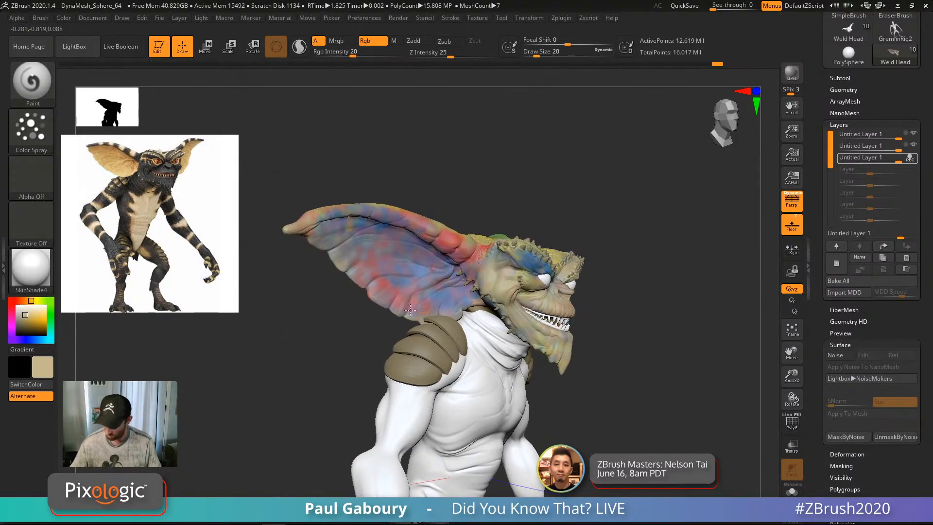
pyautogui.moveTo(410, 309)
pyautogui.mouseDown()
pyautogui.moveTo(389, 268)
pyautogui.moveTo(333, 227)
pyautogui.moveTo(410, 222)
pyautogui.moveTo(479, 263)
pyautogui.mouseUp()
# Step: Cover the pink and blue patches on the ear tip, ear base and head with lighter tan
pyautogui.moveTo(302, 223); pyautogui.dragTo(373, 233)
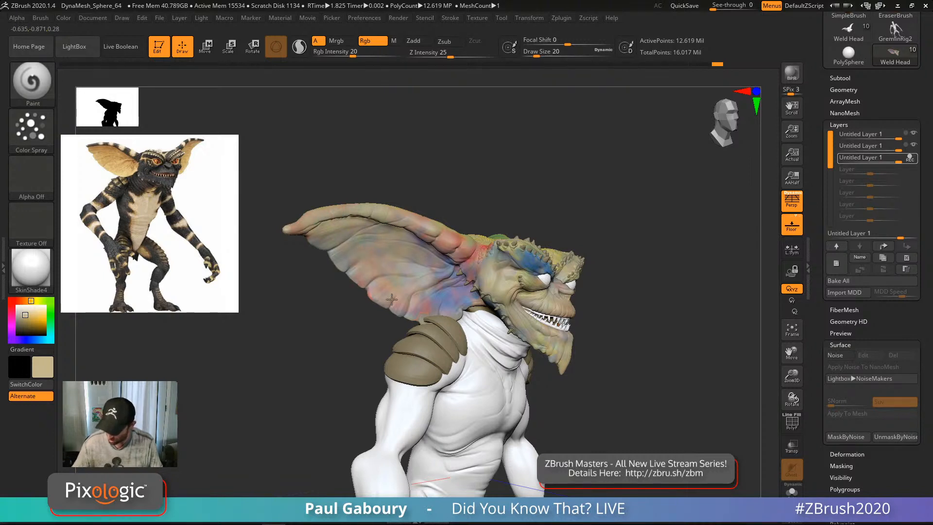
pyautogui.moveTo(450, 301)
pyautogui.mouseDown()
pyautogui.moveTo(455, 277)
pyautogui.moveTo(464, 298)
pyautogui.mouseUp()
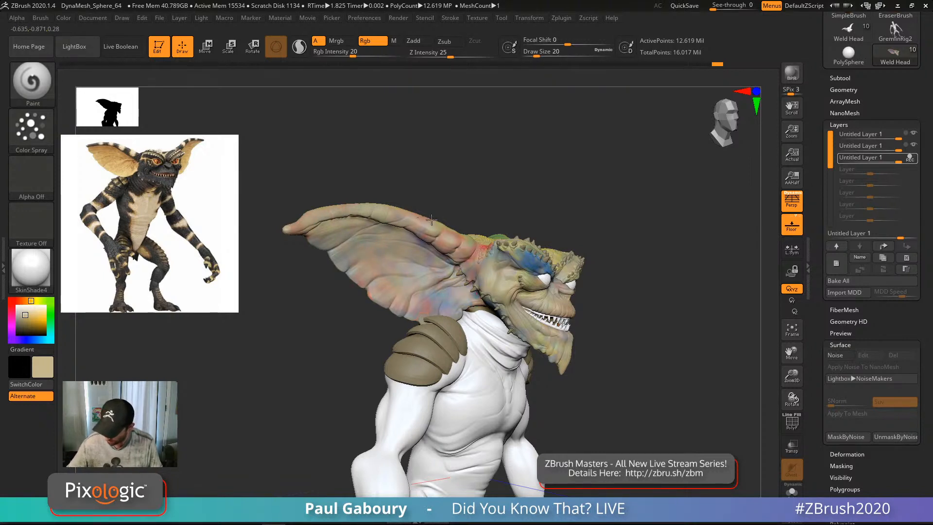
pyautogui.moveTo(495, 247); pyautogui.dragTo(521, 251)
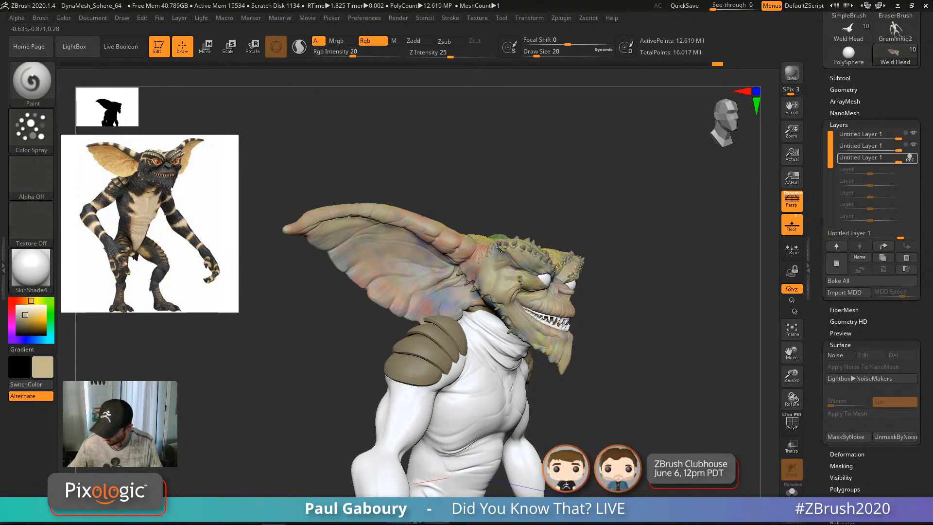
pyautogui.moveTo(482, 282); pyautogui.dragTo(426, 317)
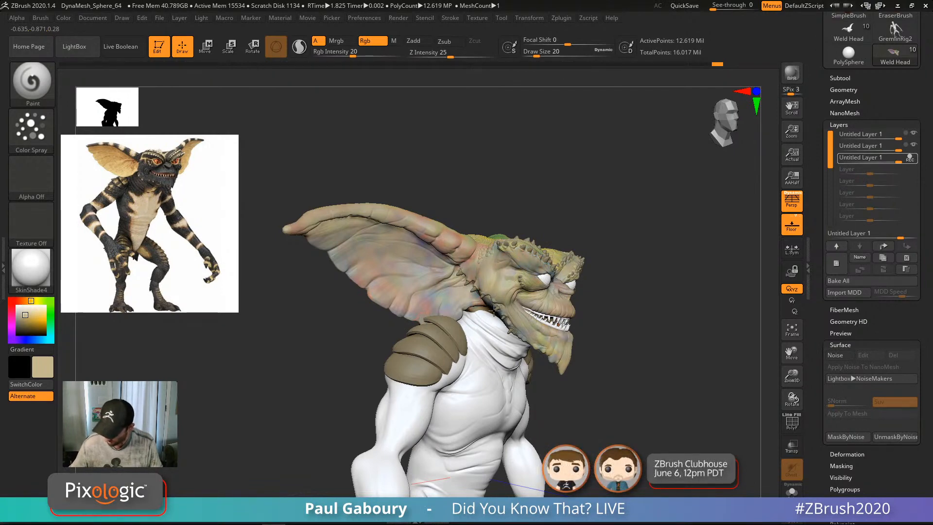
pyautogui.moveTo(494, 310); pyautogui.dragTo(428, 312, button='right')
pyautogui.keyDown('alt'); pyautogui.moveTo(670, 345); pyautogui.dragTo(500, 326, button='right'); pyautogui.keyUp('alt')
pyautogui.moveTo(522, 280)
pyautogui.mouseDown()
pyautogui.moveTo(538, 265)
pyautogui.moveTo(650, 257)
pyautogui.moveTo(655, 248)
pyautogui.mouseUp()
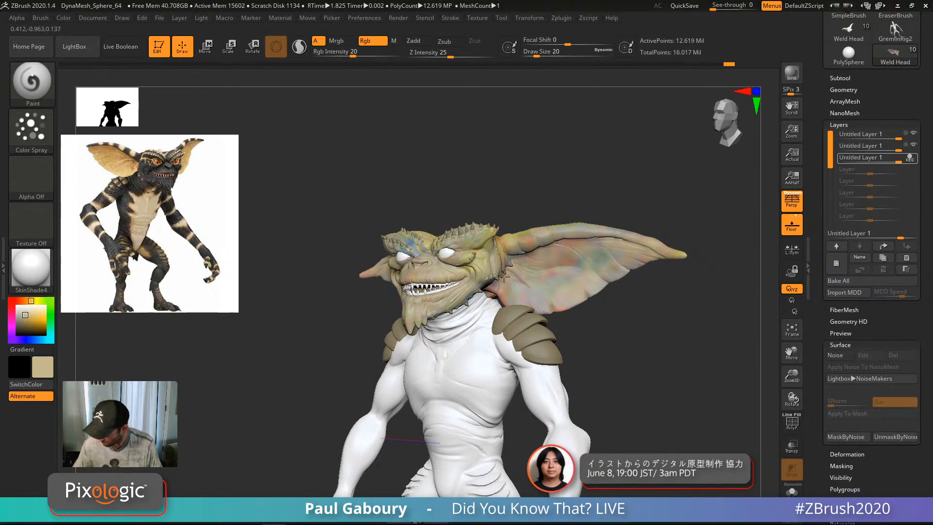
# Step: Look over the head top and horns, then pick a saturated blue paint colour
pyautogui.moveTo(567, 265); pyautogui.dragTo(509, 282, button='right')
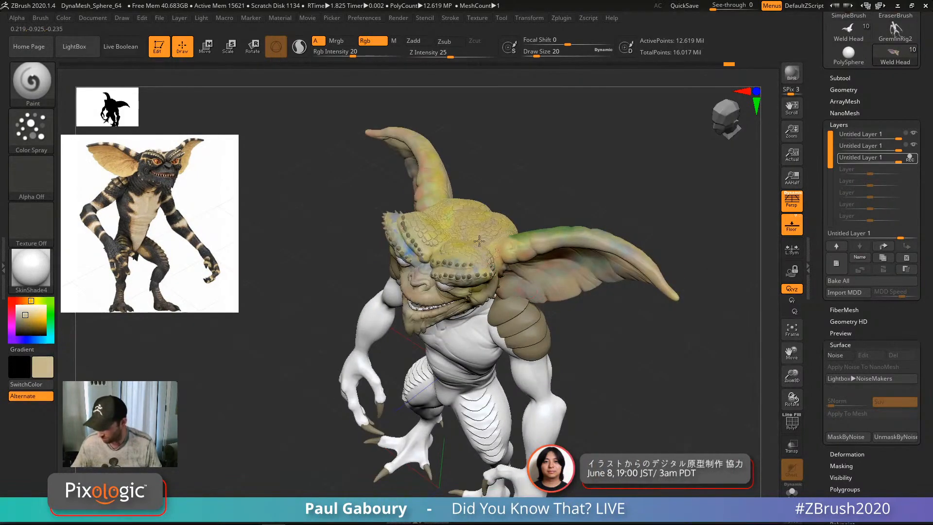
pyautogui.moveTo(479, 241); pyautogui.dragTo(445, 289, button='right')
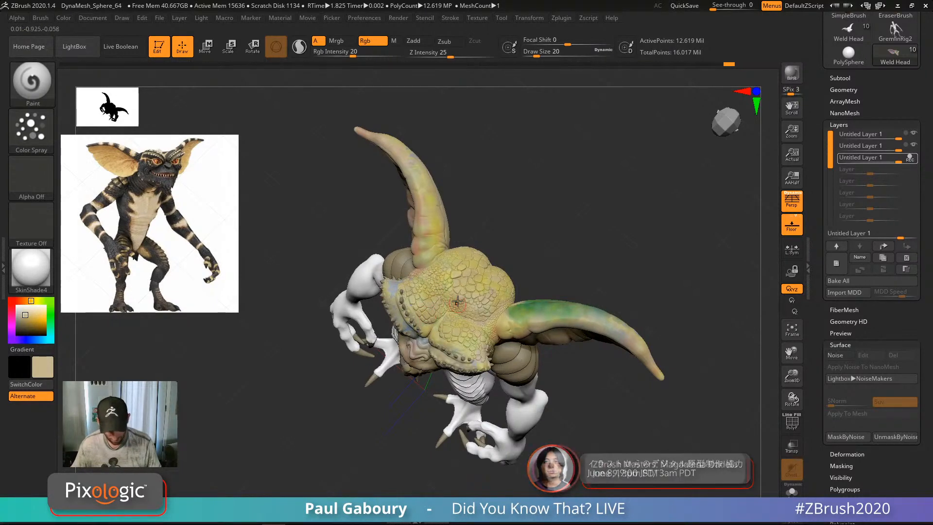
pyautogui.moveTo(468, 392); pyautogui.dragTo(345, 359, button='right')
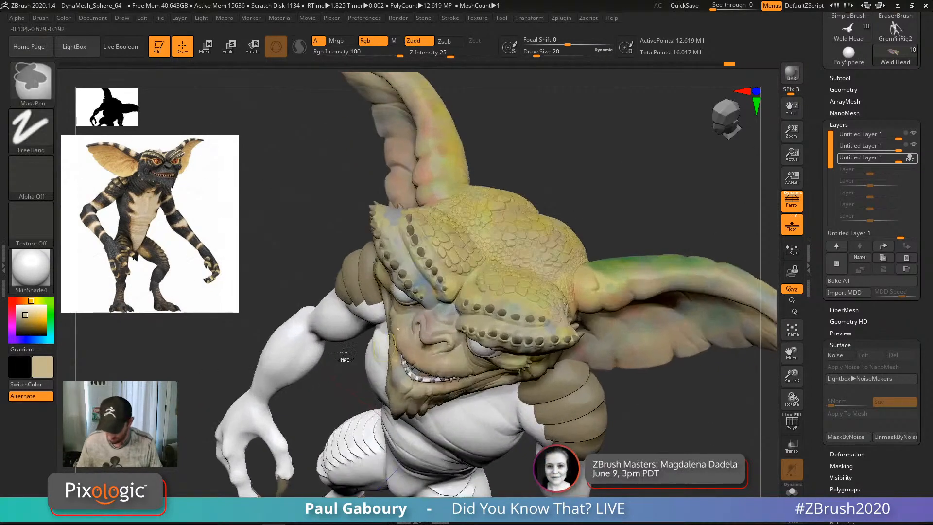
pyautogui.click(33, 340)
pyautogui.click(34, 317)
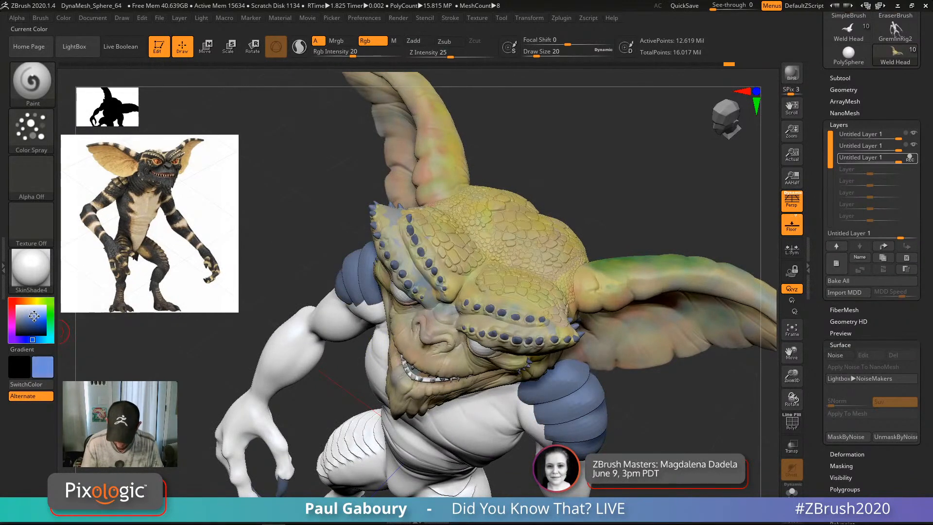
# Step: Set draw size 22 and spray a bluish stroke below the horn
pyautogui.moveTo(547, 201); pyautogui.dragTo(531, 253, button='right')
pyautogui.press('s')
pyautogui.moveTo(531, 252); pyautogui.dragTo(535, 252)
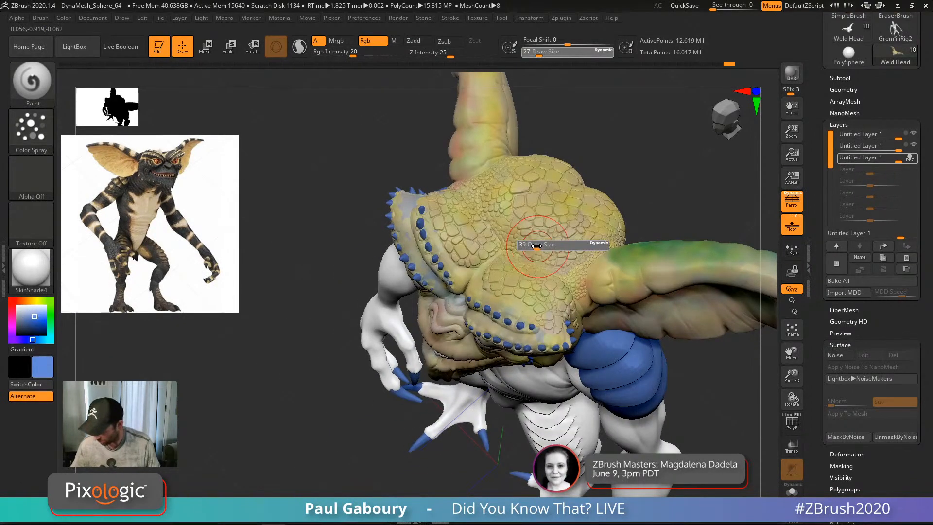
pyautogui.moveTo(536, 253)
pyautogui.mouseDown(button='right')
pyautogui.moveTo(520, 273)
pyautogui.moveTo(519, 311)
pyautogui.mouseUp(button='right')
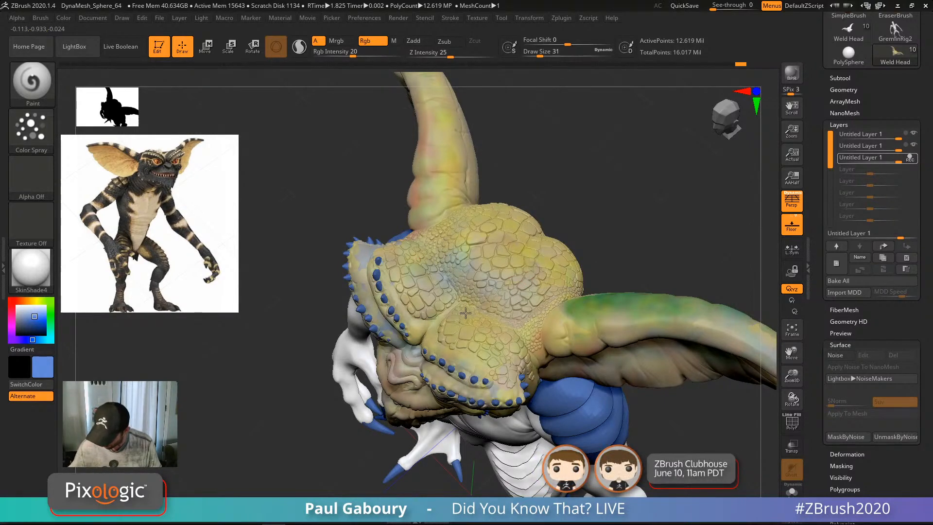
pyautogui.moveTo(563, 276); pyautogui.dragTo(428, 254, button='right')
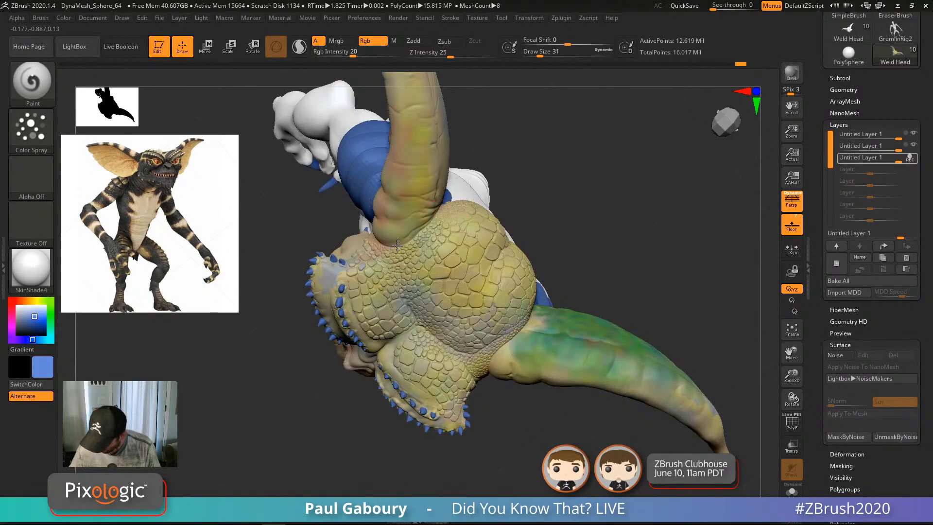
pyautogui.press('s')
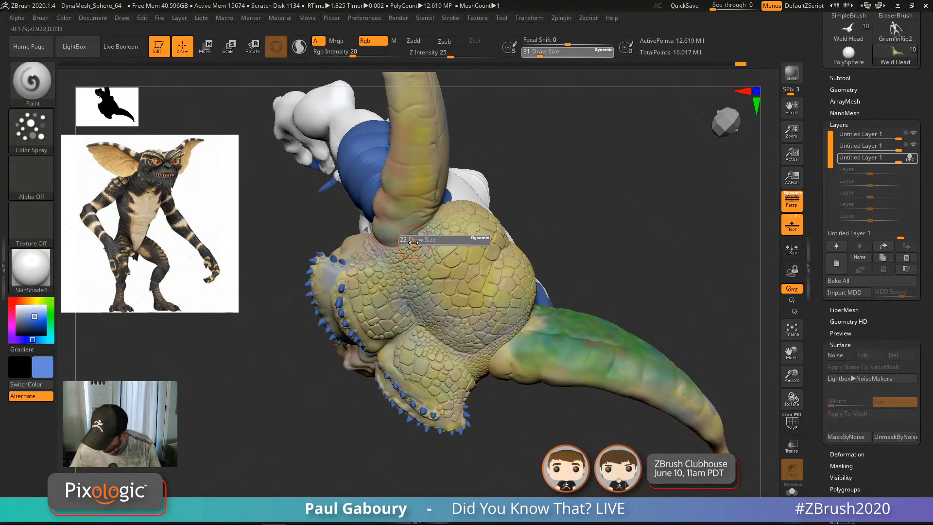
pyautogui.moveTo(417, 241); pyautogui.dragTo(414, 241)
pyautogui.moveTo(409, 253)
pyautogui.mouseDown()
pyautogui.moveTo(386, 252)
pyautogui.moveTo(445, 208)
pyautogui.mouseUp()
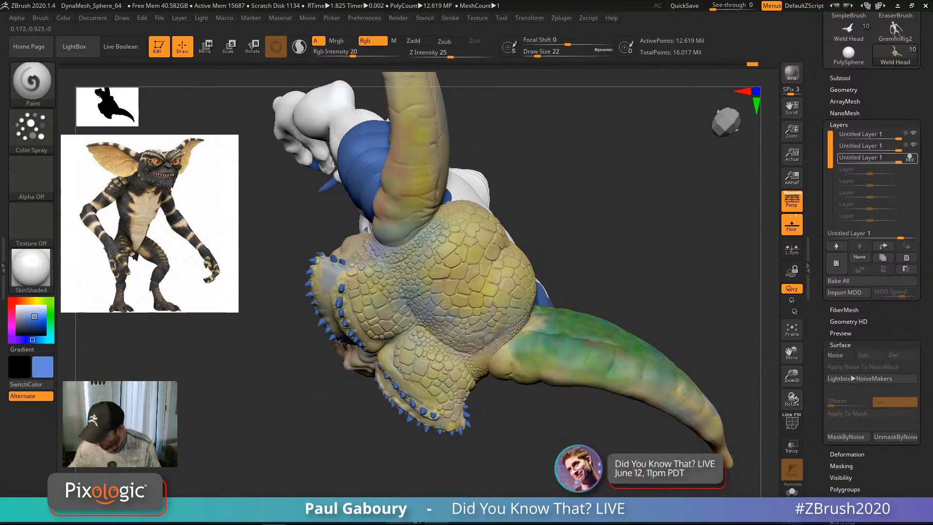
# Step: Spray a bluish tint across the scaly brow
pyautogui.moveTo(540, 343); pyautogui.dragTo(484, 339, button='right')
pyautogui.moveTo(595, 304); pyautogui.dragTo(540, 298, button='right')
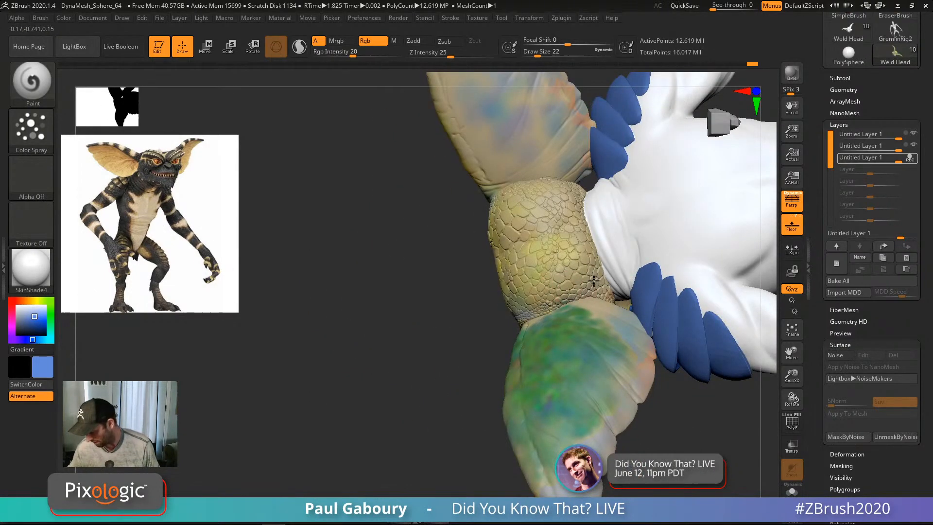
pyautogui.moveTo(579, 235)
pyautogui.mouseDown()
pyautogui.moveTo(573, 229)
pyautogui.moveTo(581, 252)
pyautogui.mouseUp()
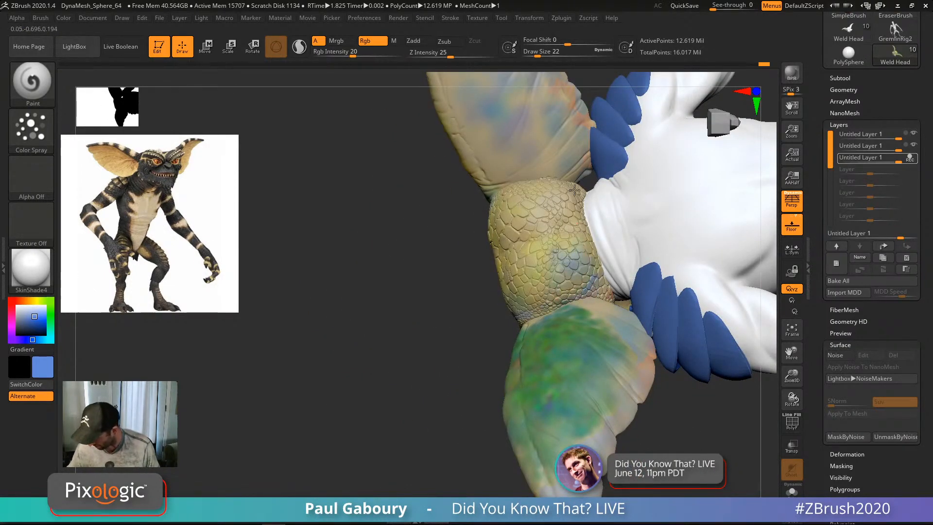
pyautogui.moveTo(575, 190); pyautogui.dragTo(392, 240, button='right')
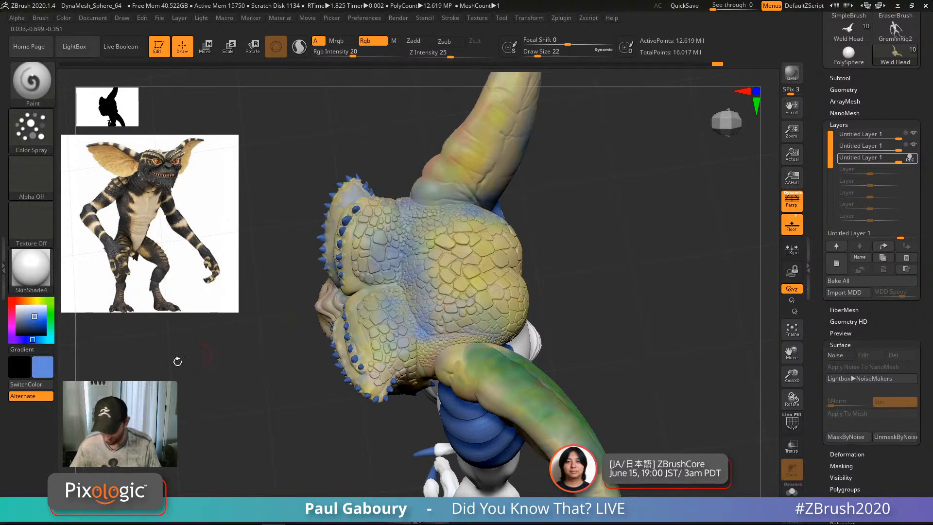
# Step: Try red as the paint colour, then switch back to tan
pyautogui.click(14, 301)
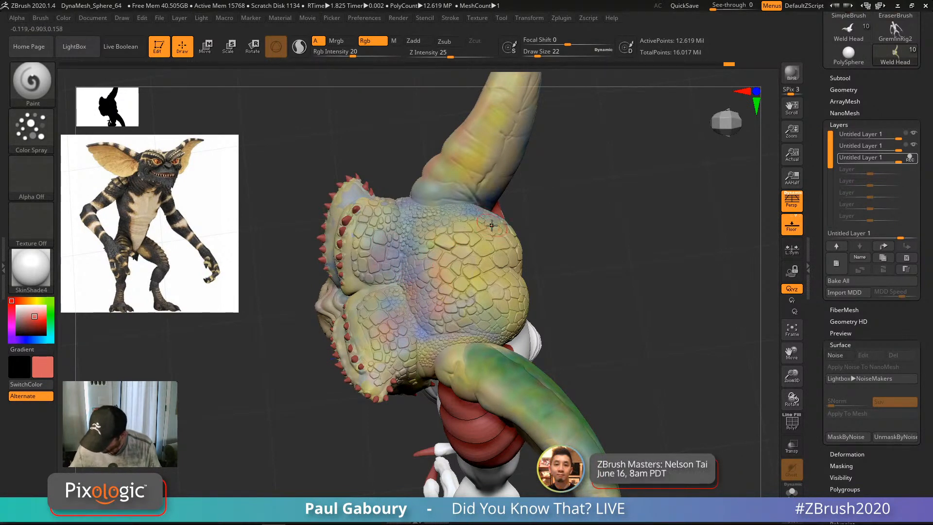
pyautogui.moveTo(492, 225); pyautogui.dragTo(462, 212, button='right')
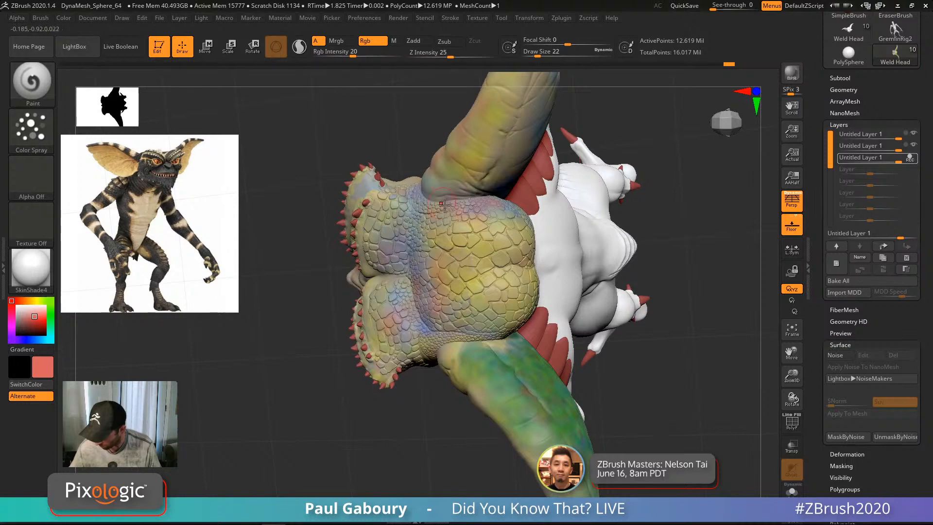
pyautogui.moveTo(543, 211); pyautogui.dragTo(512, 193, button='right')
pyautogui.moveTo(500, 320); pyautogui.dragTo(627, 355, button='right')
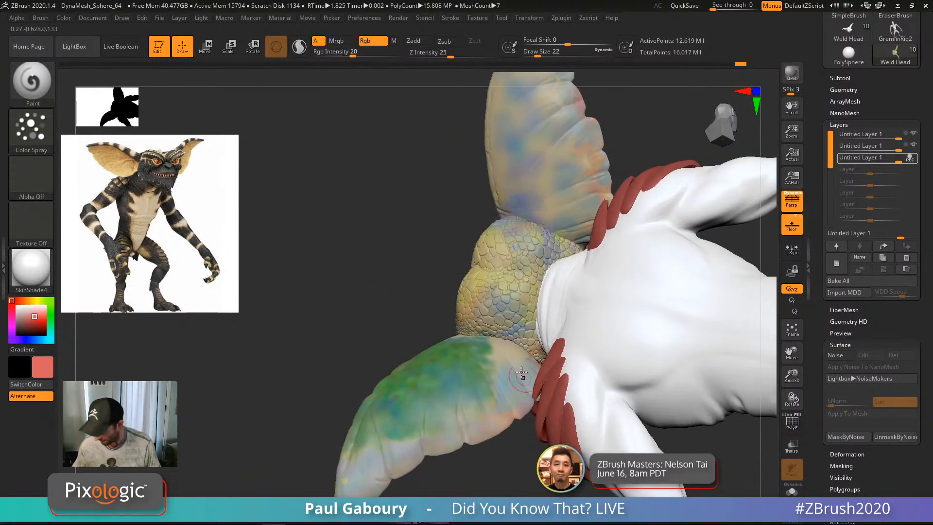
pyautogui.keyDown('ctrl'); pyautogui.moveTo(517, 340); pyautogui.dragTo(510, 353, button='right'); pyautogui.keyUp('ctrl')
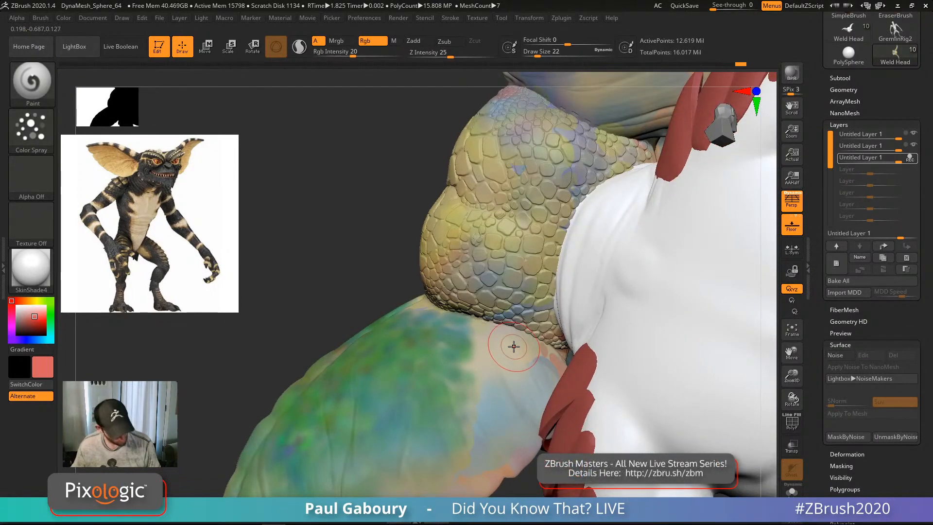
pyautogui.press('c')
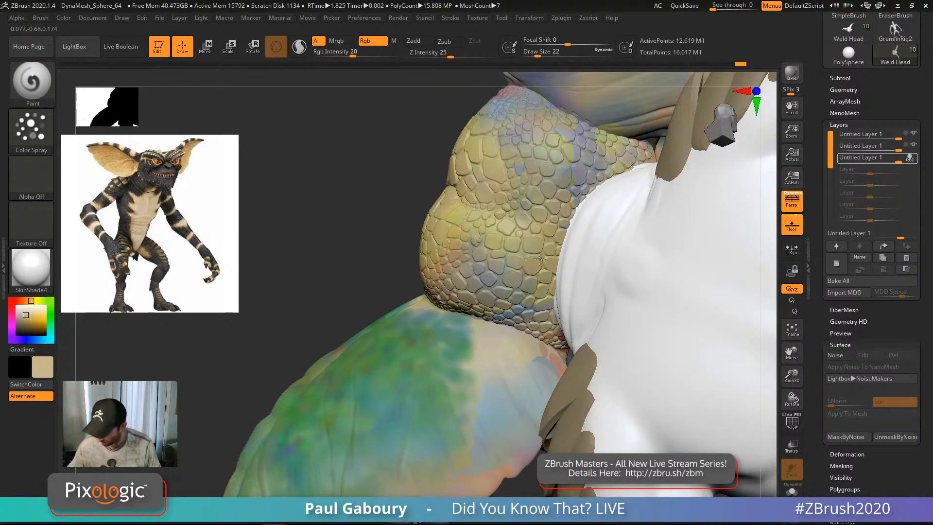
# Step: Spray beige over the blue and yellow patches on the ear
pyautogui.moveTo(496, 256); pyautogui.dragTo(467, 243, button='right')
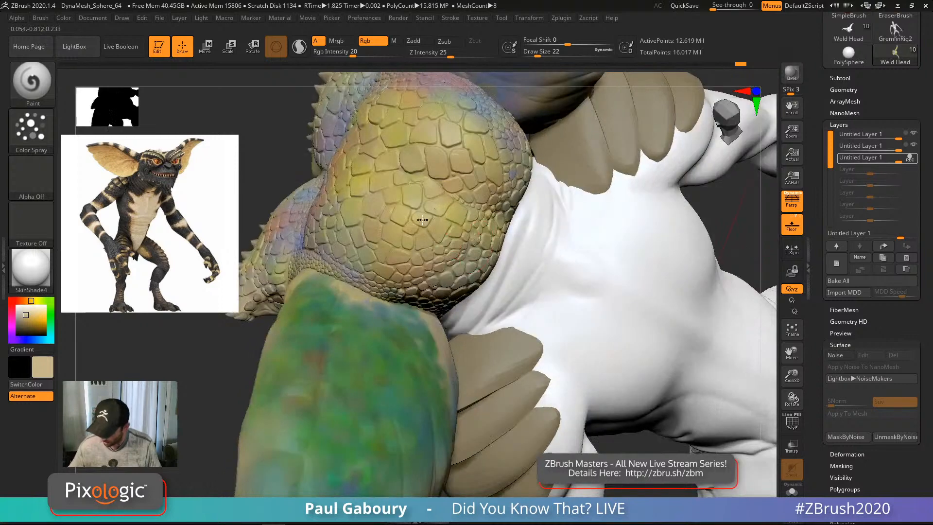
pyautogui.keyDown('ctrl'); pyautogui.moveTo(399, 226); pyautogui.dragTo(503, 271, button='right'); pyautogui.keyUp('ctrl')
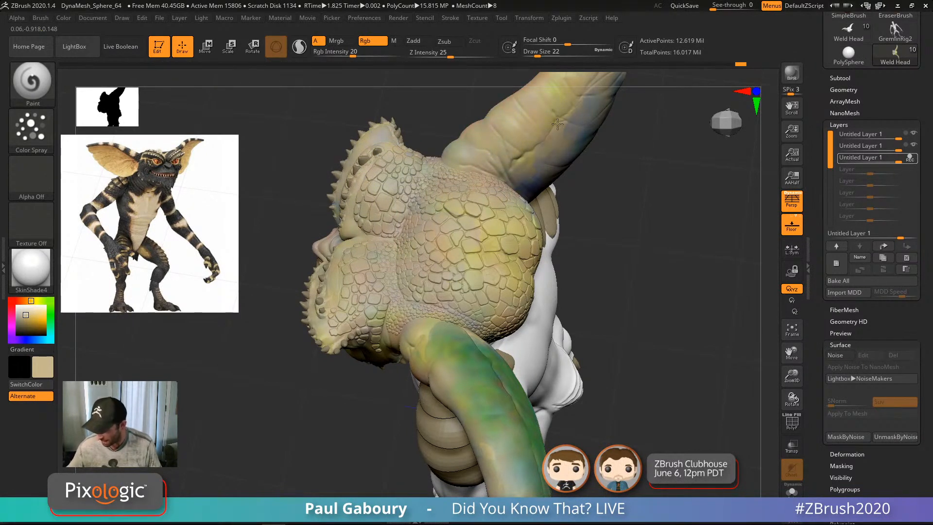
pyautogui.moveTo(569, 144); pyautogui.dragTo(548, 246, button='right')
pyautogui.moveTo(544, 199)
pyautogui.mouseDown()
pyautogui.moveTo(590, 177)
pyautogui.moveTo(549, 131)
pyautogui.mouseUp()
pyautogui.keyDown('alt'); pyautogui.moveTo(542, 160); pyautogui.dragTo(492, 256, button='right'); pyautogui.keyUp('alt')
pyautogui.moveTo(511, 220)
pyautogui.mouseDown()
pyautogui.moveTo(520, 285)
pyautogui.moveTo(537, 275)
pyautogui.mouseUp()
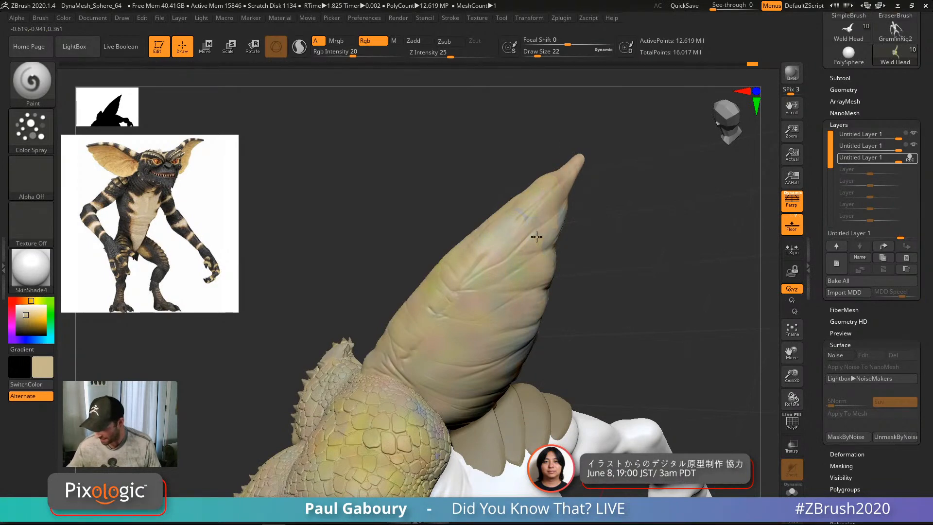
# Step: Raise draw size to 37 and paint beige over the green and blue ear patches
pyautogui.moveTo(494, 368); pyautogui.dragTo(481, 305, button='right')
pyautogui.moveTo(481, 305)
pyautogui.mouseDown()
pyautogui.moveTo(422, 307)
pyautogui.moveTo(430, 306)
pyautogui.mouseUp()
pyautogui.press('s')
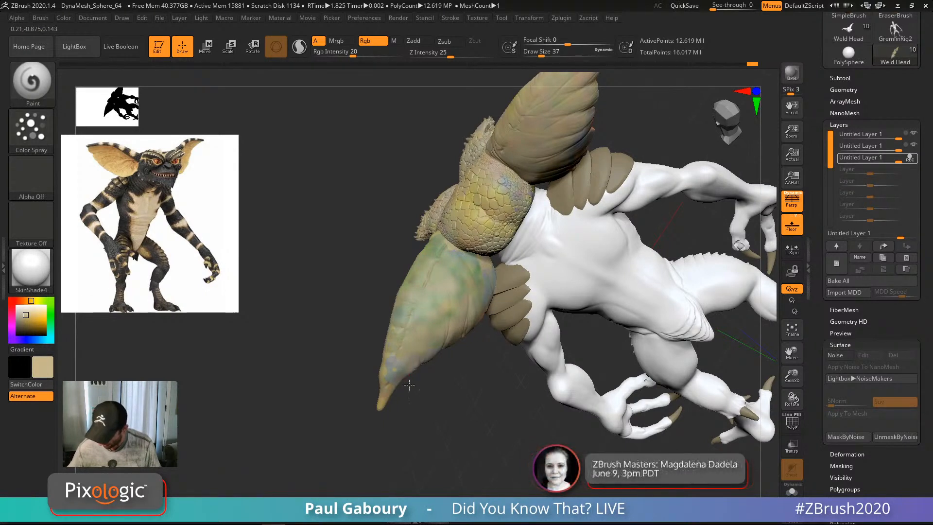
pyautogui.moveTo(467, 300)
pyautogui.mouseDown()
pyautogui.moveTo(493, 300)
pyautogui.moveTo(445, 236)
pyautogui.mouseUp()
pyautogui.moveTo(511, 187); pyautogui.dragTo(472, 163, button='right')
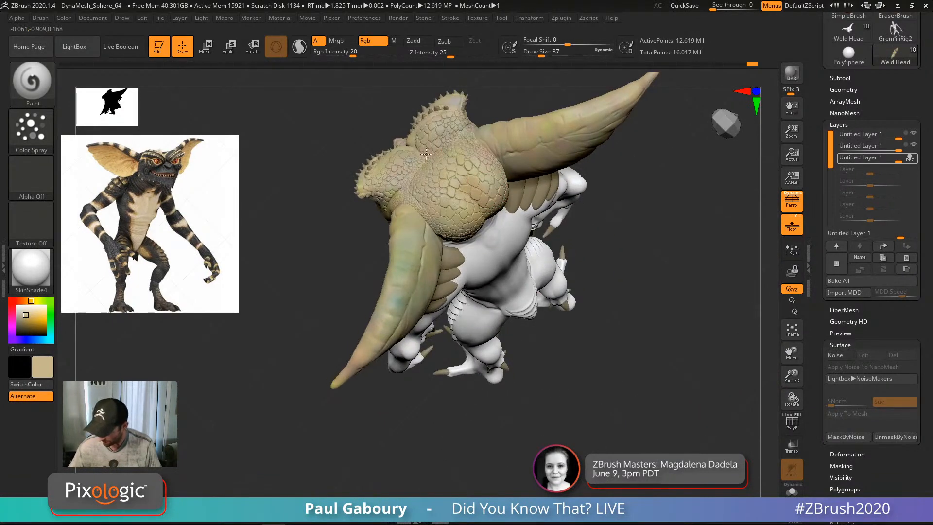
pyautogui.keyDown('ctrl'); pyautogui.moveTo(516, 225); pyautogui.dragTo(388, 279, button='right'); pyautogui.keyUp('ctrl')
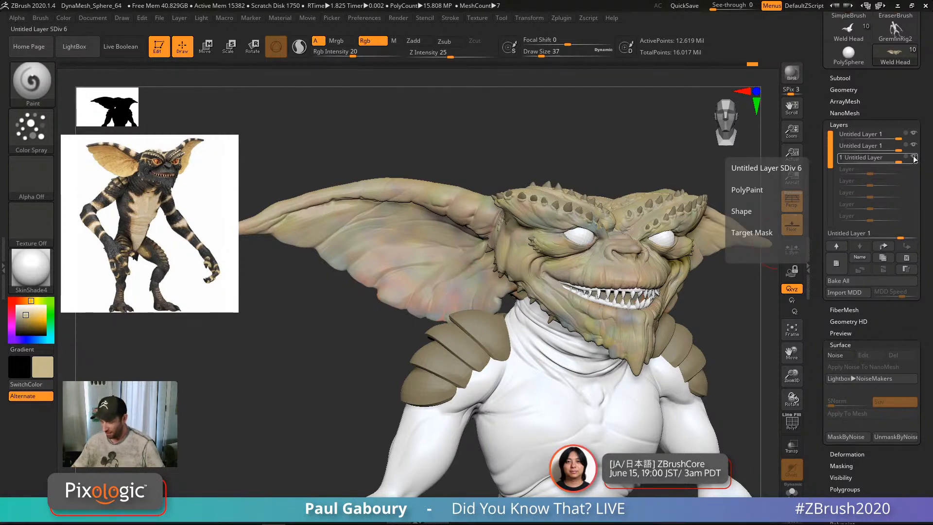
# Step: Hide the third paint layer to compare, then at draw size 9 paint grey over the ear's orange edge
pyautogui.click(912, 158)
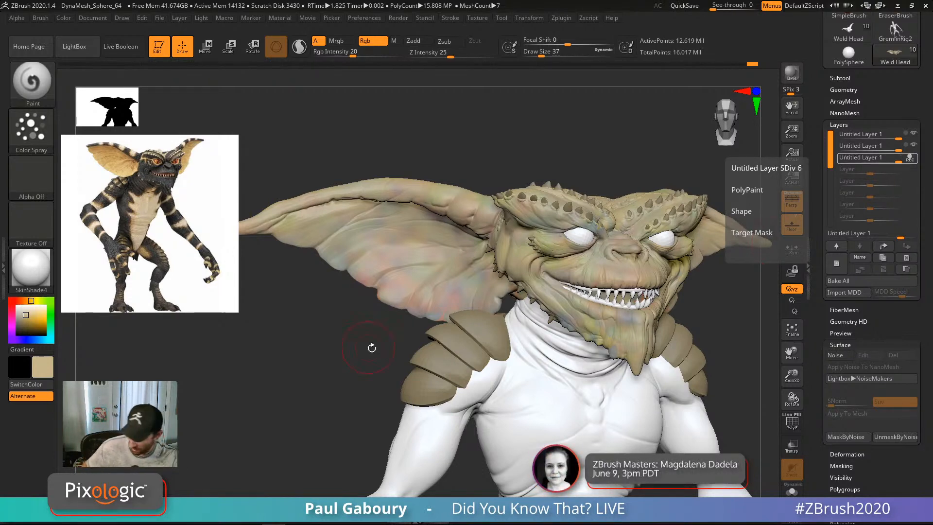
pyautogui.moveTo(437, 321); pyautogui.dragTo(450, 308, button='right')
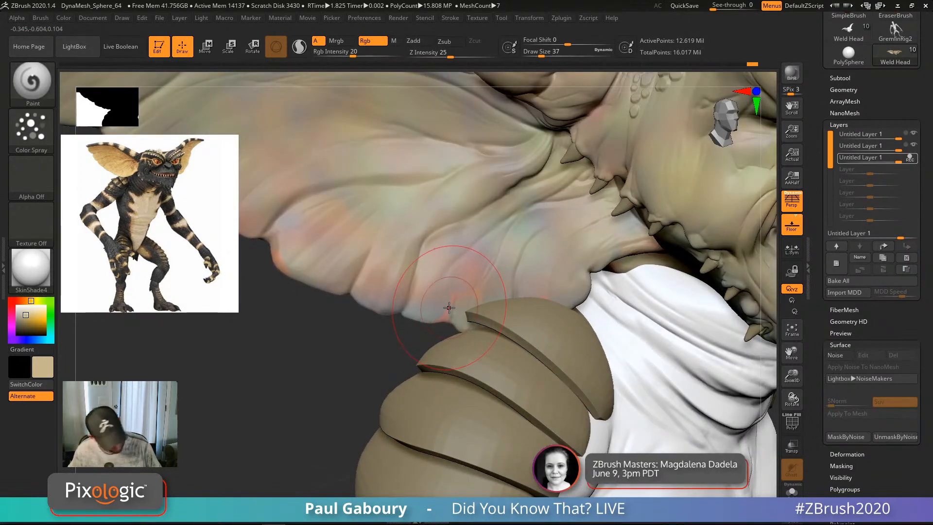
pyautogui.press('s')
pyautogui.moveTo(450, 308); pyautogui.dragTo(442, 307)
pyautogui.keyDown('ctrl'); pyautogui.moveTo(443, 308); pyautogui.dragTo(459, 319, button='right'); pyautogui.keyUp('ctrl')
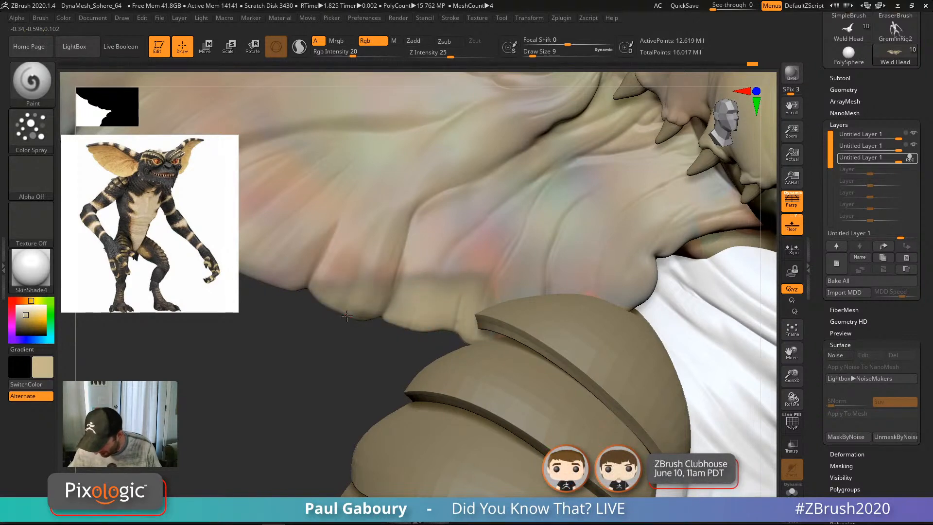
pyautogui.keyDown('alt'); pyautogui.moveTo(376, 299); pyautogui.dragTo(506, 354, button='right'); pyautogui.keyUp('alt')
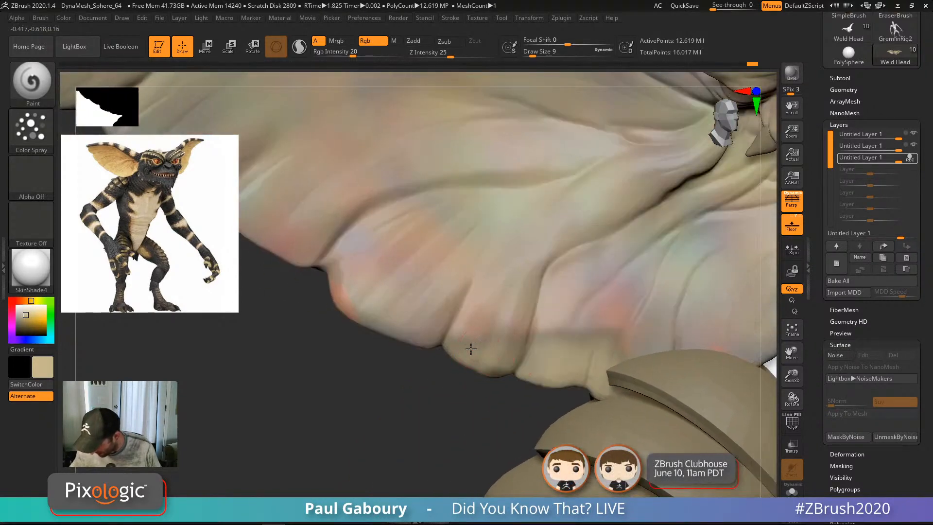
pyautogui.moveTo(427, 337)
pyautogui.mouseDown()
pyautogui.moveTo(409, 318)
pyautogui.moveTo(320, 279)
pyautogui.moveTo(326, 294)
pyautogui.mouseUp()
pyautogui.moveTo(441, 385)
pyautogui.keyDown('ctrl'); pyautogui.mouseDown(button='right')
pyautogui.moveTo(423, 406)
pyautogui.moveTo(394, 378)
pyautogui.mouseUp(button='right'); pyautogui.keyUp('ctrl')
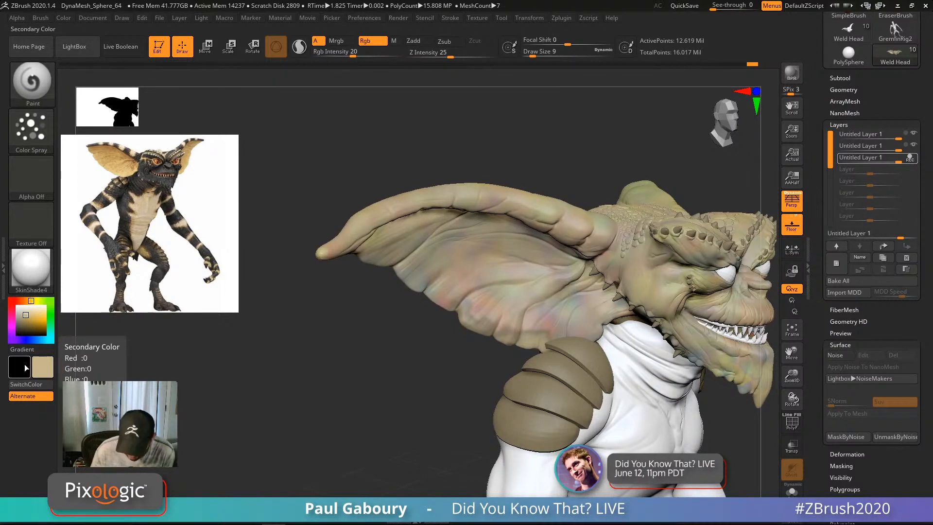
# Step: Choose a muted grey-brown orange paint colour and frame the ear
pyautogui.click(21, 366)
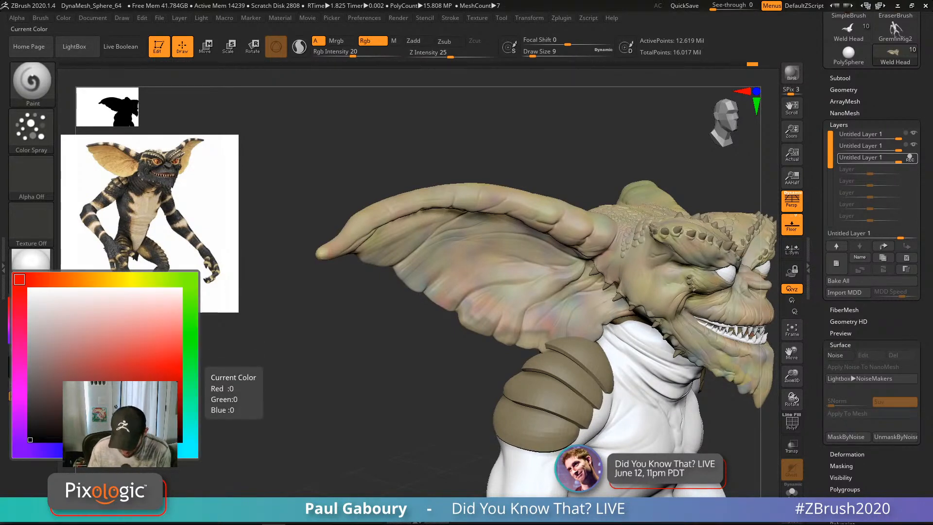
pyautogui.click(79, 279)
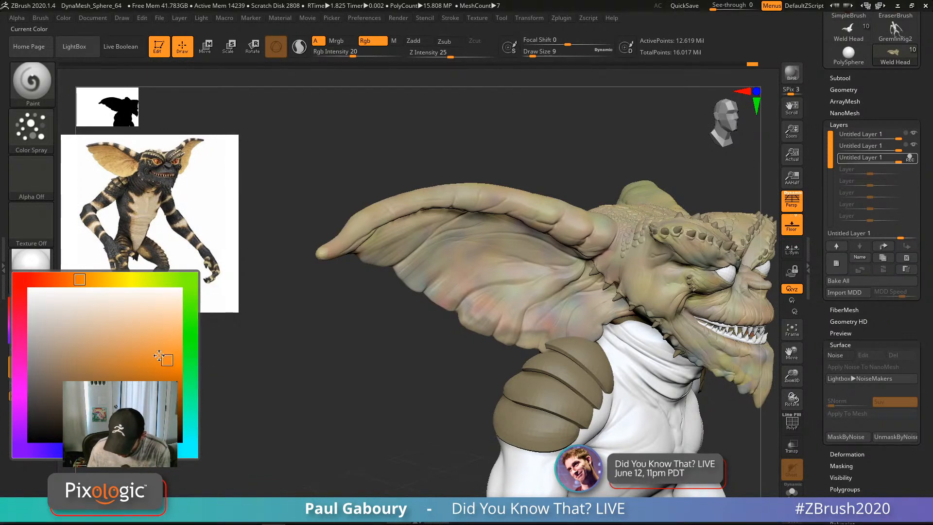
pyautogui.click(67, 374)
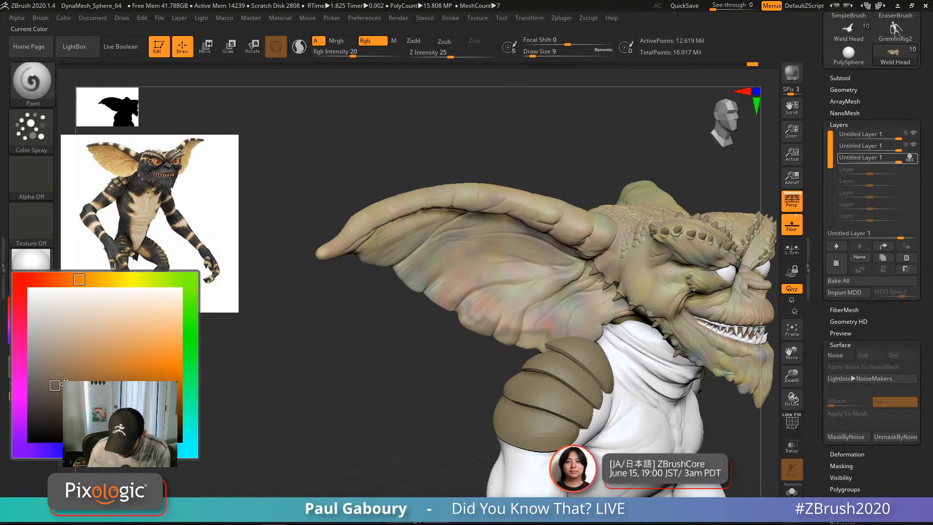
pyautogui.keyDown('ctrl'); pyautogui.moveTo(512, 344); pyautogui.dragTo(529, 350, button='right'); pyautogui.keyUp('ctrl')
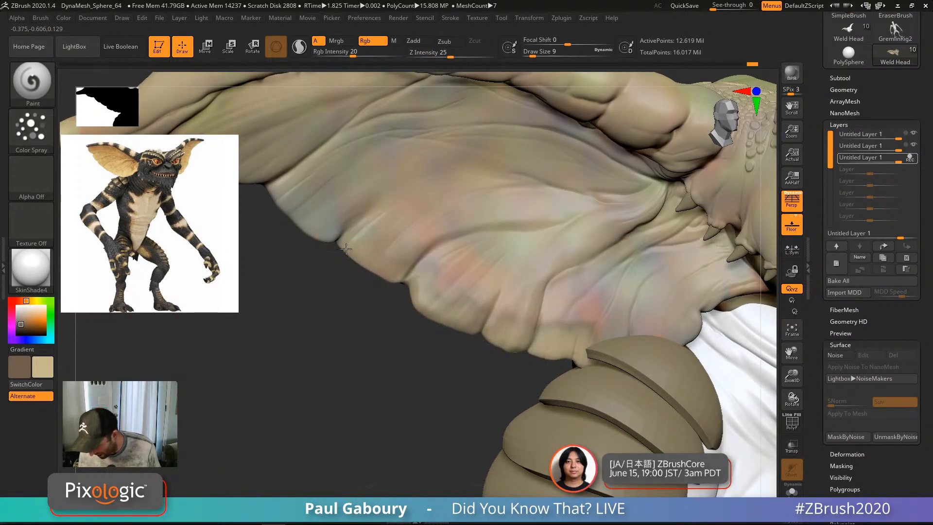
pyautogui.keyDown('alt'); pyautogui.moveTo(358, 275); pyautogui.dragTo(520, 412); pyautogui.keyUp('alt')
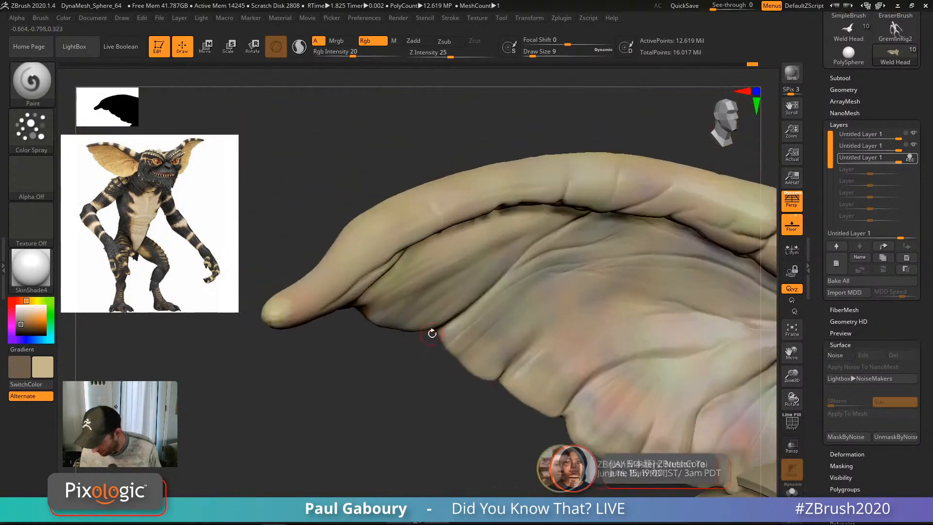
pyautogui.moveTo(431, 331); pyautogui.dragTo(386, 326)
pyautogui.keyDown('alt'); pyautogui.moveTo(541, 422); pyautogui.dragTo(437, 329); pyautogui.keyUp('alt')
# Step: Paint the orange-brown along the ear's lower edge, then review the other ear and the front view
pyautogui.moveTo(513, 348)
pyautogui.mouseDown()
pyautogui.moveTo(634, 375)
pyautogui.moveTo(627, 394)
pyautogui.mouseUp()
pyautogui.moveTo(627, 395)
pyautogui.keyDown('ctrl'); pyautogui.mouseDown(button='right')
pyautogui.moveTo(433, 348)
pyautogui.moveTo(417, 359)
pyautogui.mouseUp(button='right'); pyautogui.keyUp('ctrl')
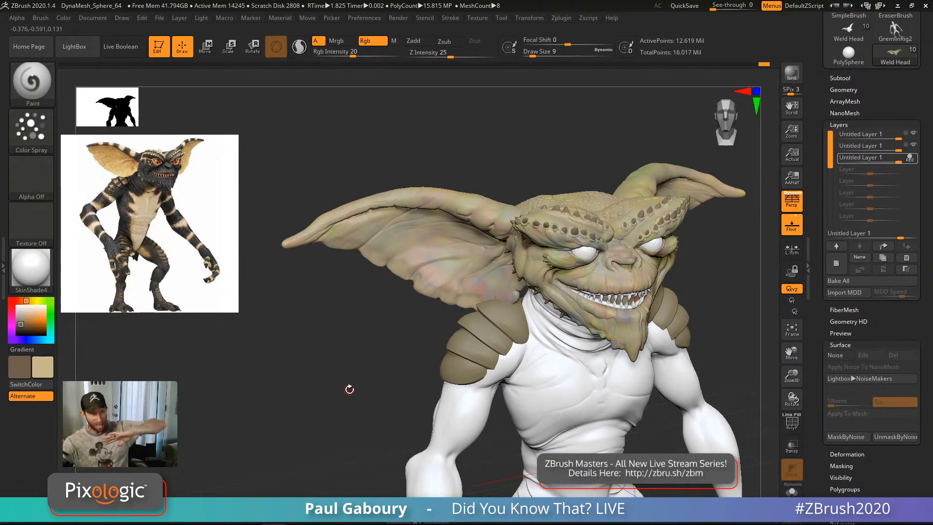
pyautogui.moveTo(667, 360); pyautogui.dragTo(486, 358, button='right')
pyautogui.keyDown('ctrl'); pyautogui.moveTo(486, 358); pyautogui.dragTo(600, 309, button='right'); pyautogui.keyUp('ctrl')
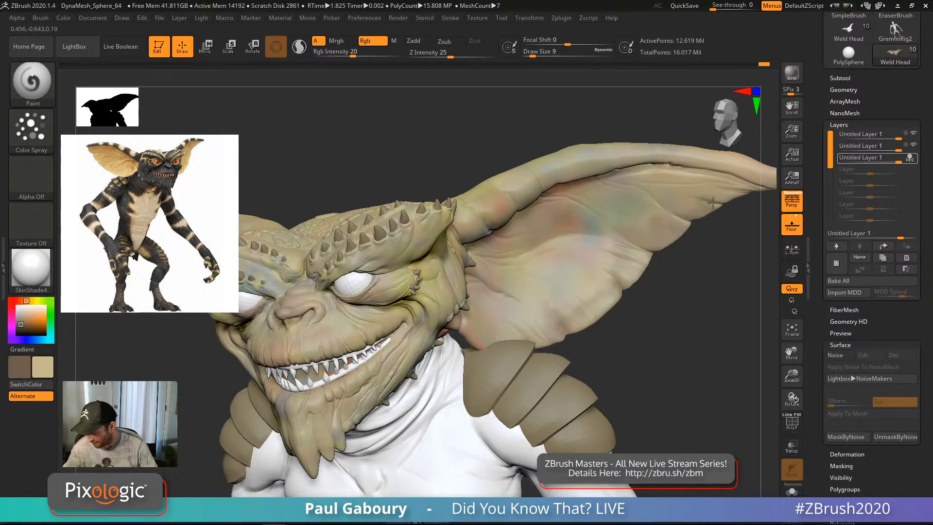
pyautogui.moveTo(736, 195); pyautogui.dragTo(617, 258, button='right')
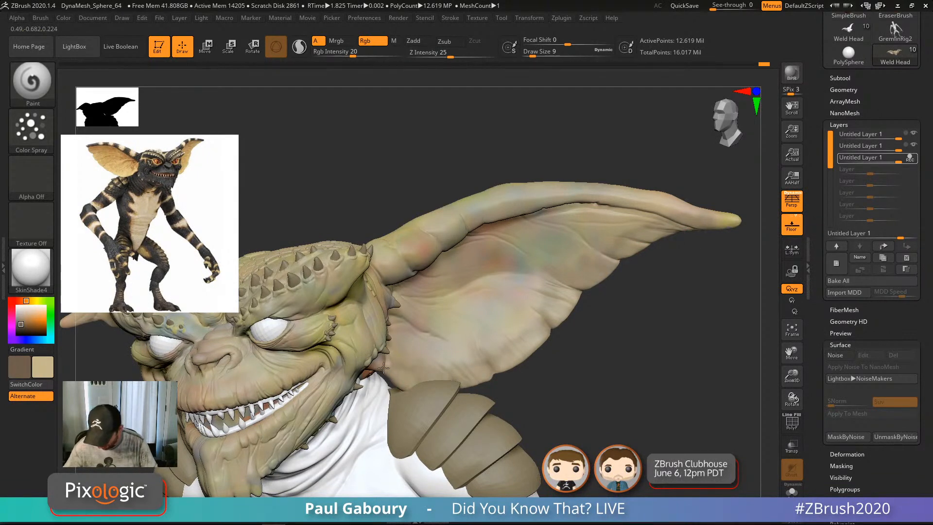
pyautogui.moveTo(586, 342)
pyautogui.keyDown('ctrl'); pyautogui.mouseDown(button='right')
pyautogui.moveTo(560, 354)
pyautogui.moveTo(583, 348)
pyautogui.moveTo(625, 389)
pyautogui.moveTo(610, 369)
pyautogui.moveTo(635, 348)
pyautogui.mouseUp(button='right'); pyautogui.keyUp('ctrl')
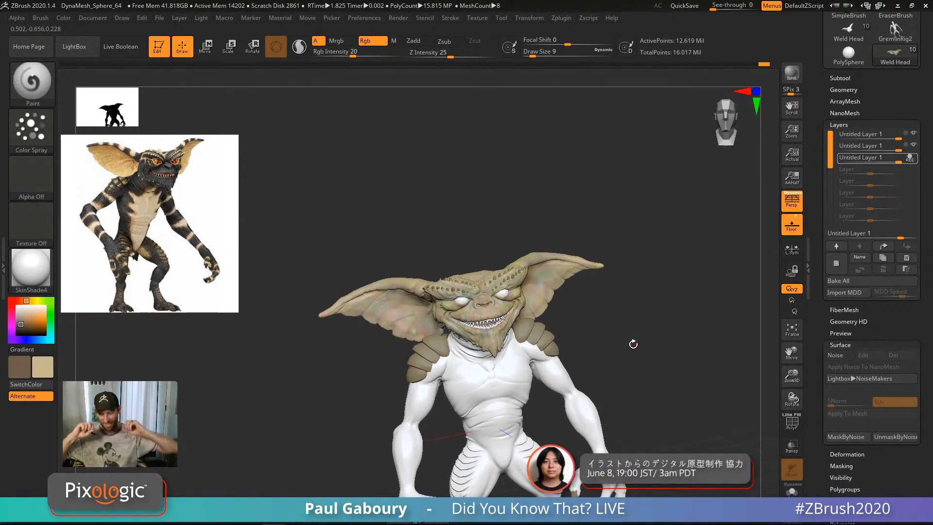
# Step: Switch the brush to FreeHand strokes with Rgb Intensity 100
pyautogui.keyDown('ctrl'); pyautogui.moveTo(470, 348); pyautogui.dragTo(507, 354, button='right'); pyautogui.keyUp('ctrl')
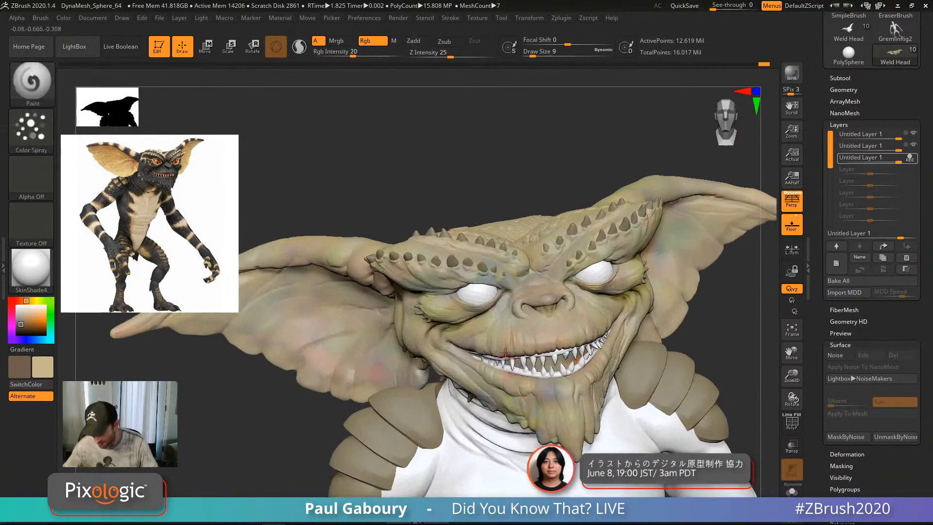
pyautogui.click(31, 129)
pyautogui.click(184, 138)
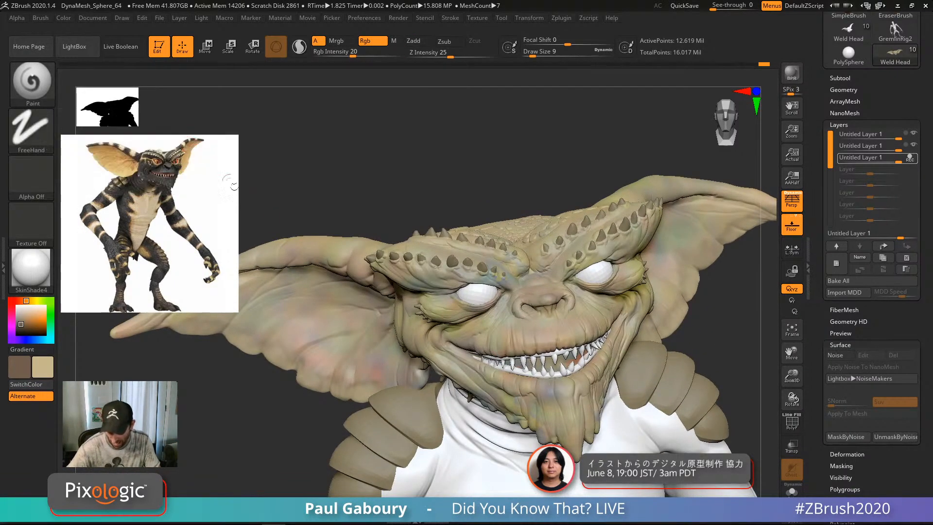
pyautogui.moveTo(354, 52); pyautogui.dragTo(399, 52)
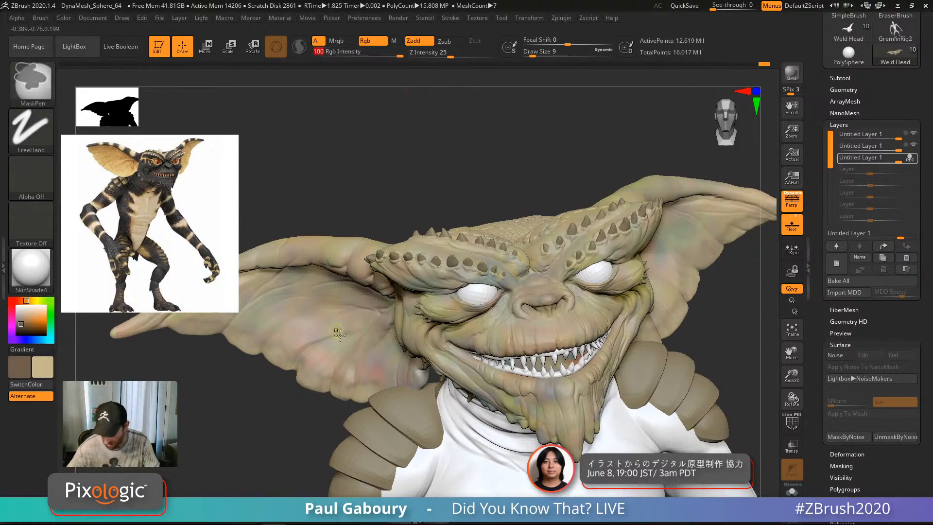
pyautogui.keyDown('ctrl'); pyautogui.moveTo(246, 301); pyautogui.dragTo(343, 391, button='right'); pyautogui.keyUp('ctrl')
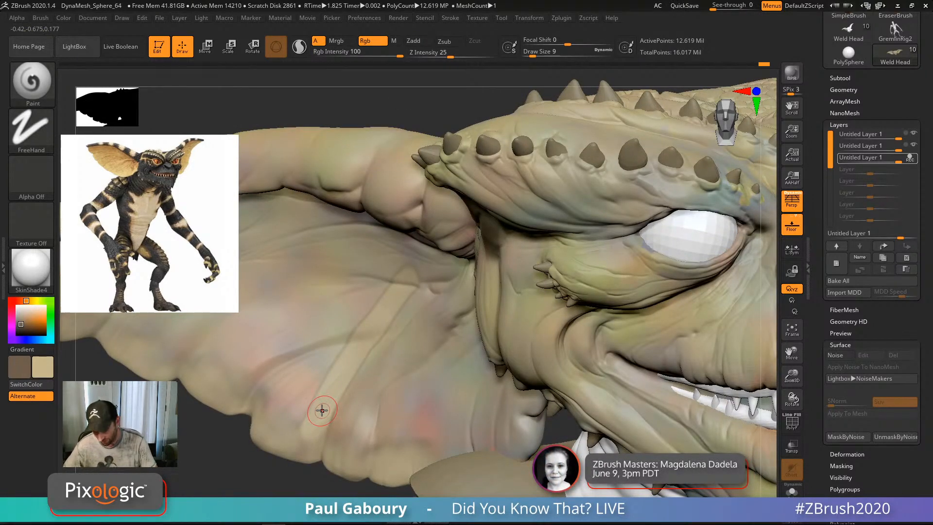
# Step: Turn the ear toward the camera and adjust the brush's Focal Shift, starting from -100
pyautogui.moveTo(365, 403); pyautogui.dragTo(428, 407, button='right')
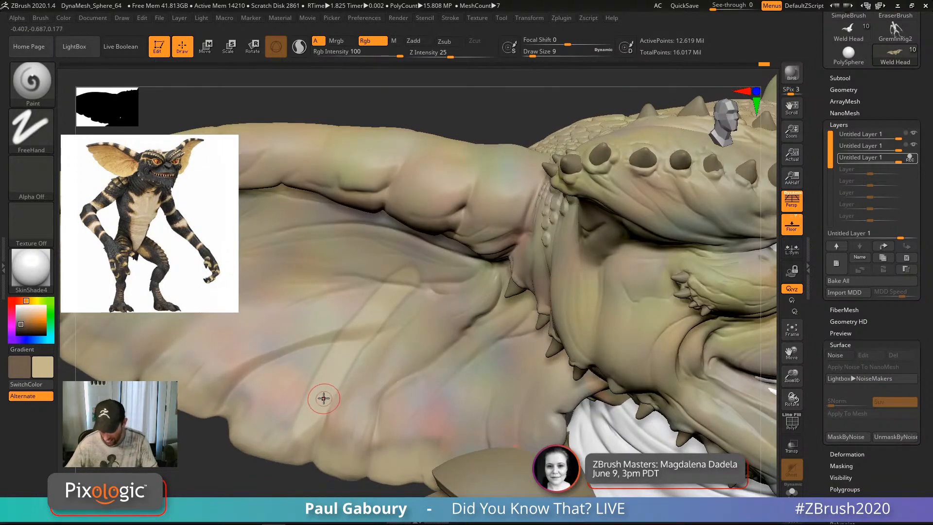
pyautogui.press('ctrl')
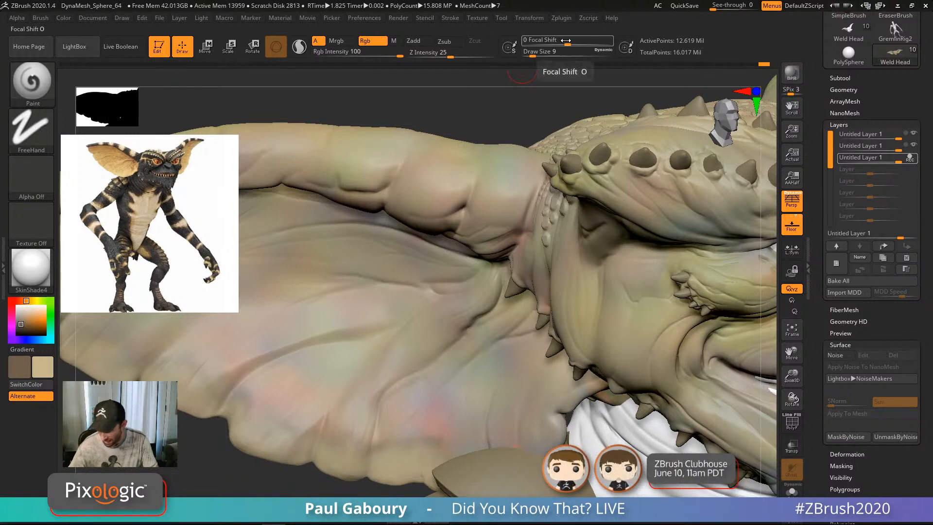
pyautogui.moveTo(566, 42); pyautogui.dragTo(520, 43)
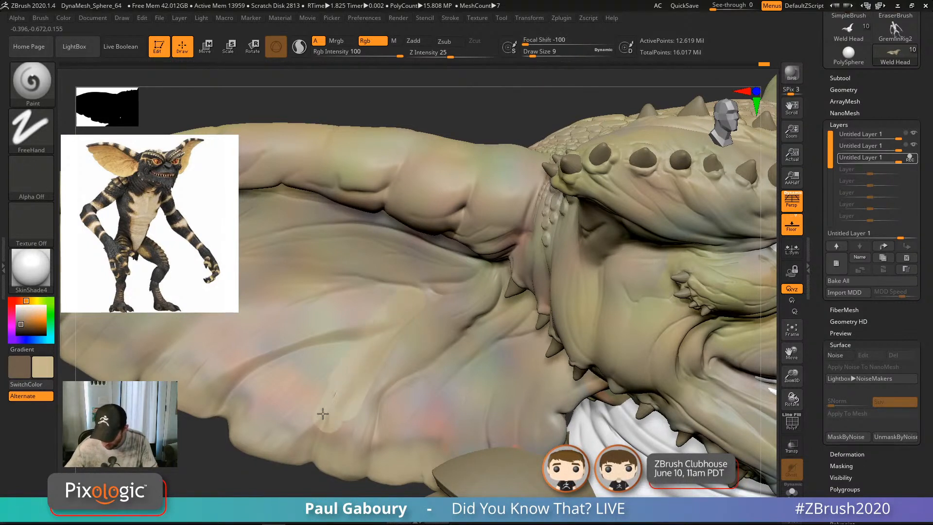
pyautogui.press('ctrl')
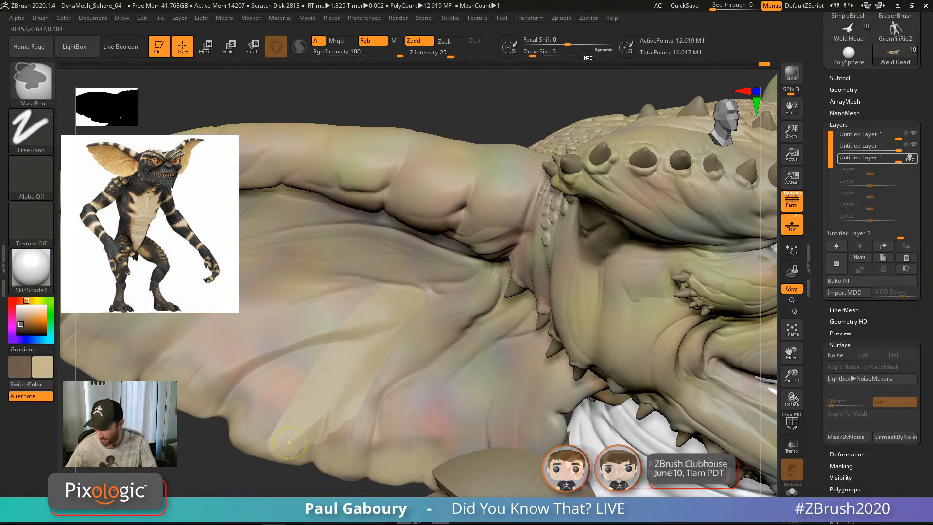
pyautogui.click(560, 40)
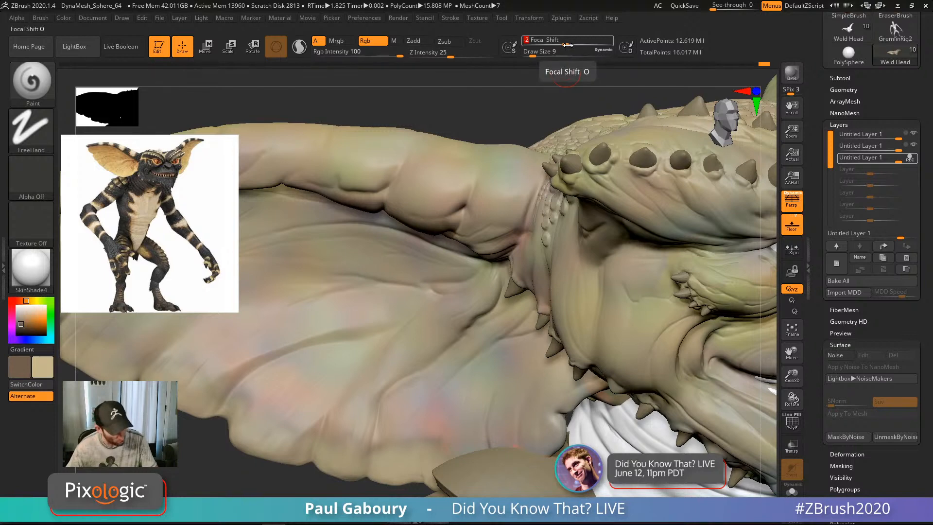
# Step: Set Focal Shift to 0 and give the brush Alpha 14
pyautogui.write('0')
pyautogui.click(31, 176)
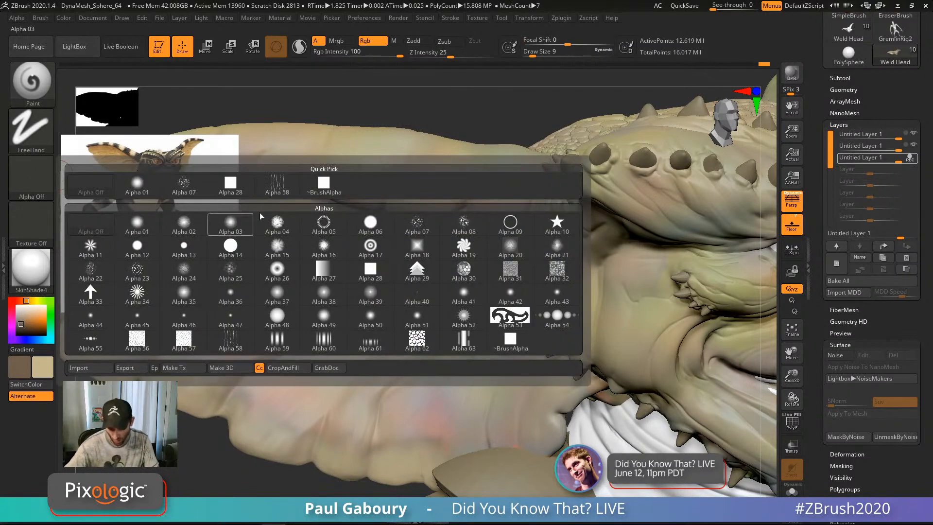
pyautogui.click(232, 247)
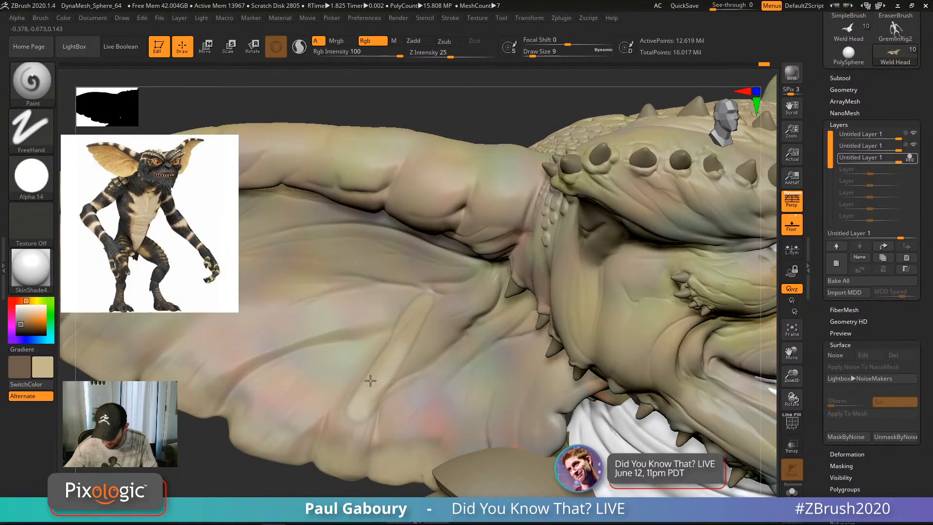
pyautogui.press('ctrl')
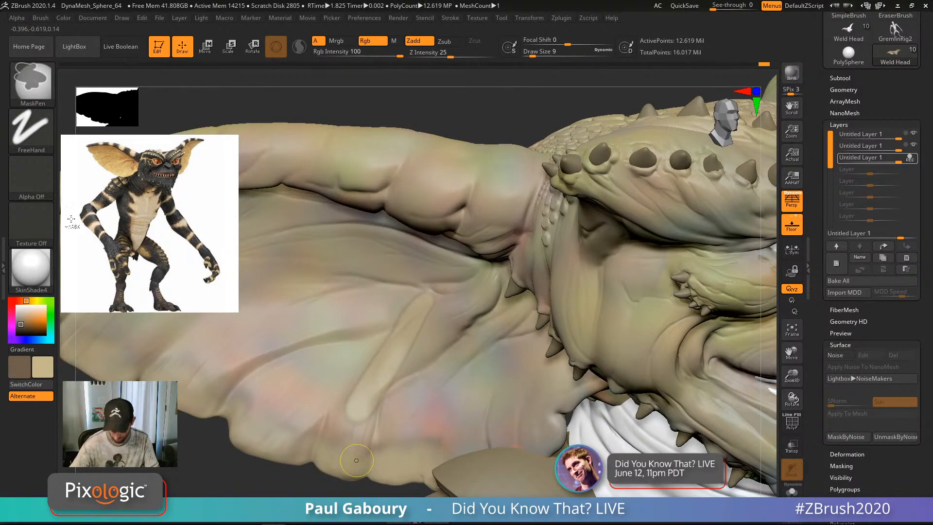
# Step: Switch to the speckled Alpha 07 and paint speckled colour over the ear
pyautogui.click(50, 184)
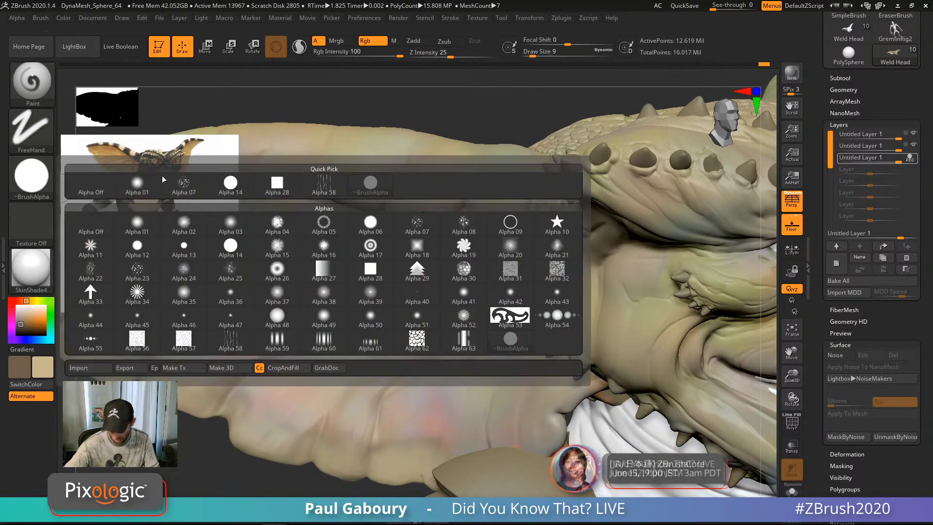
pyautogui.click(417, 224)
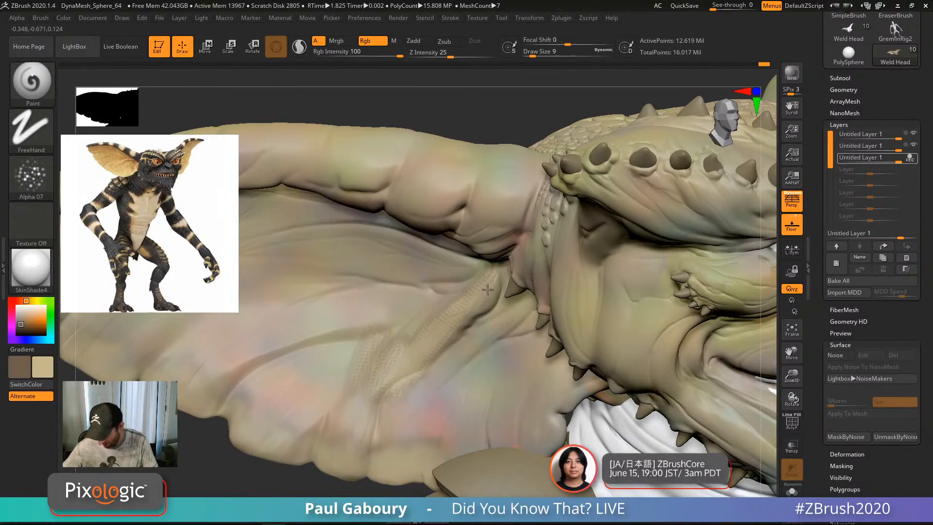
pyautogui.moveTo(488, 290)
pyautogui.mouseDown()
pyautogui.moveTo(390, 356)
pyautogui.moveTo(405, 322)
pyautogui.mouseUp()
pyautogui.moveTo(464, 361)
pyautogui.keyDown('ctrl'); pyautogui.mouseDown(button='right')
pyautogui.moveTo(515, 412)
pyautogui.moveTo(529, 444)
pyautogui.moveTo(547, 441)
pyautogui.moveTo(476, 391)
pyautogui.mouseUp(button='right'); pyautogui.keyUp('ctrl')
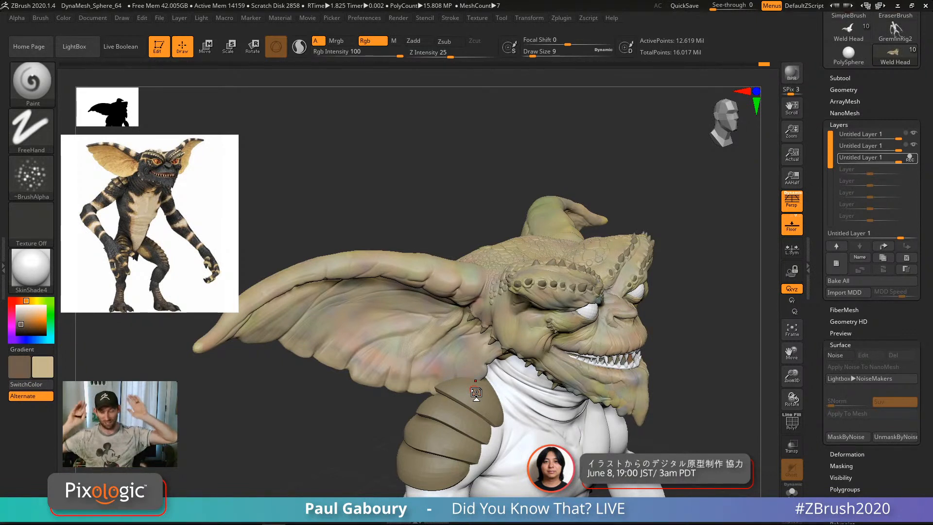
pyautogui.moveTo(430, 368); pyautogui.dragTo(423, 316, button='right')
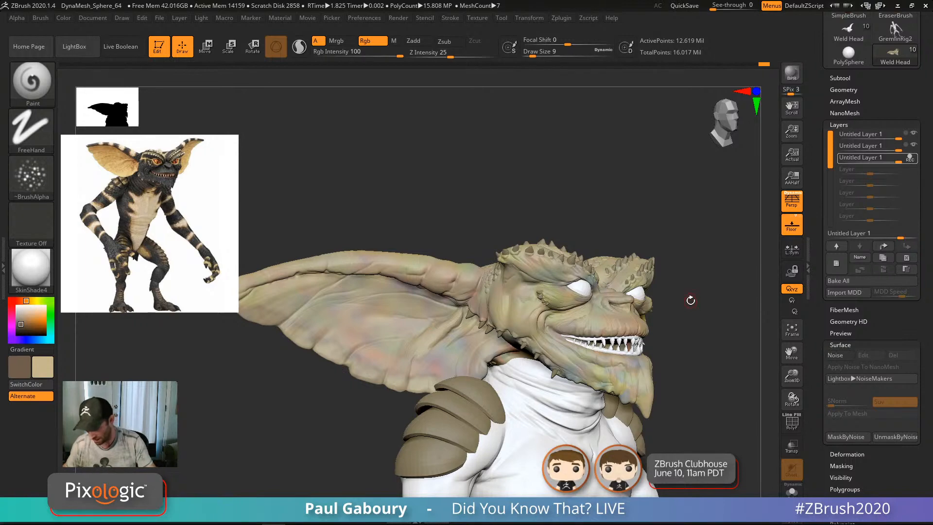
pyautogui.moveTo(690, 301)
pyautogui.mouseDown()
pyautogui.moveTo(651, 384)
pyautogui.moveTo(549, 370)
pyautogui.moveTo(477, 341)
pyautogui.mouseUp()
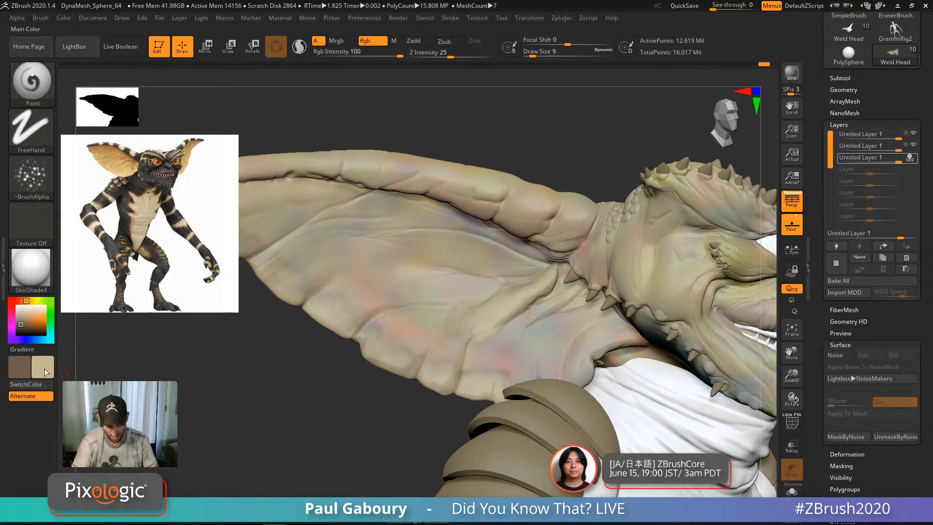
# Step: Try draw size 41, then undo the recent paint strokes on the ear
pyautogui.press('s')
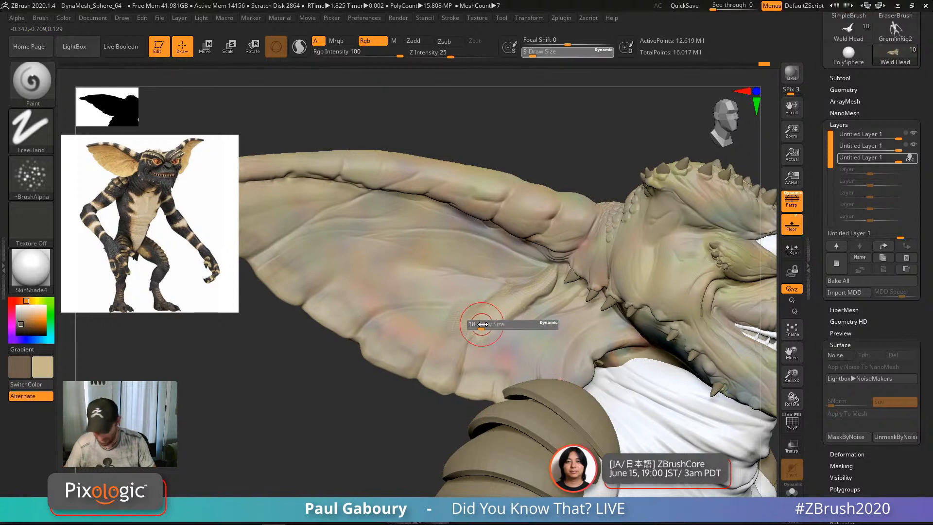
pyautogui.moveTo(482, 324); pyautogui.dragTo(513, 303)
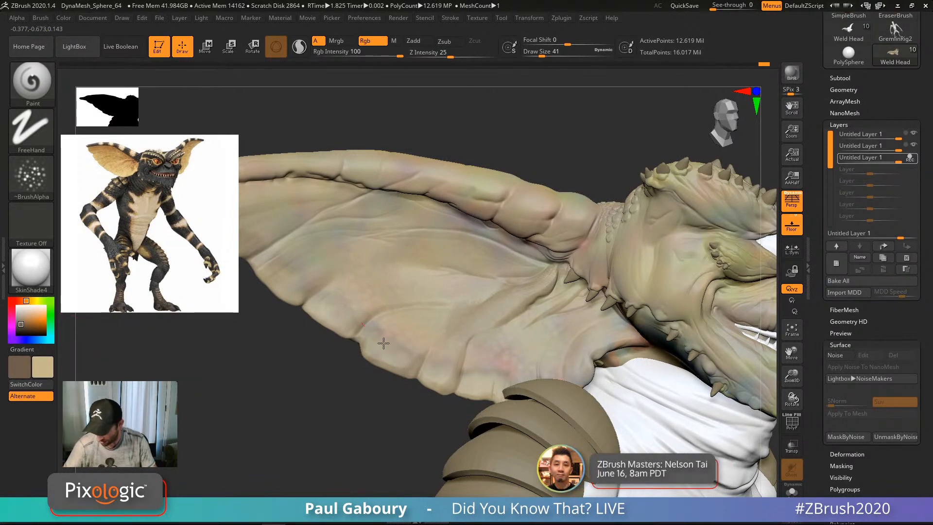
pyautogui.press('ctrl')
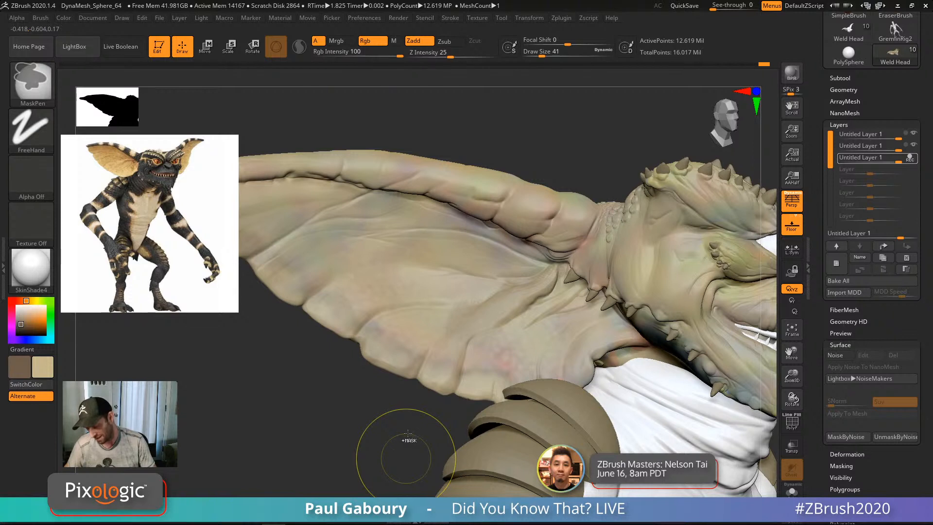
pyautogui.hotkey('ctrl', 'z')
pyautogui.hotkey('ctrl', 'z')
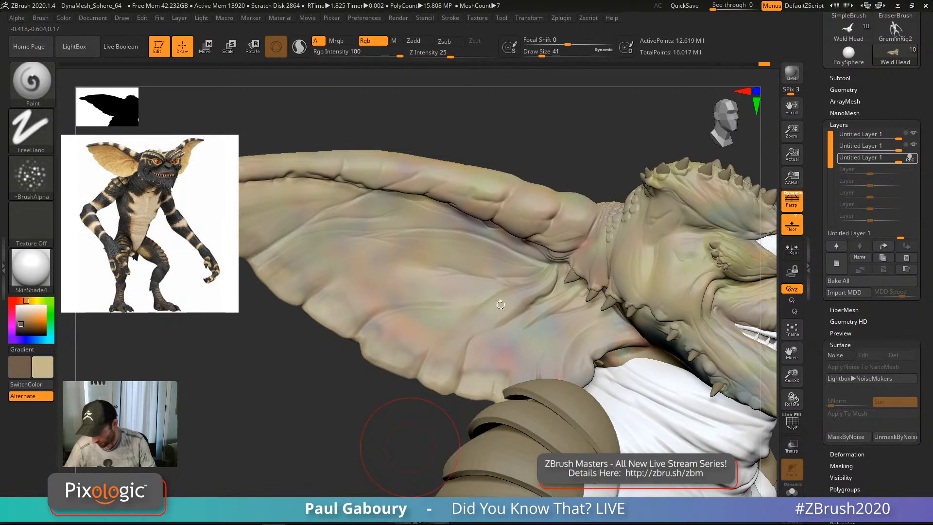
# Step: Reduce draw size to 16, then 9, and zoom out to frame head and shoulder
pyautogui.press('s')
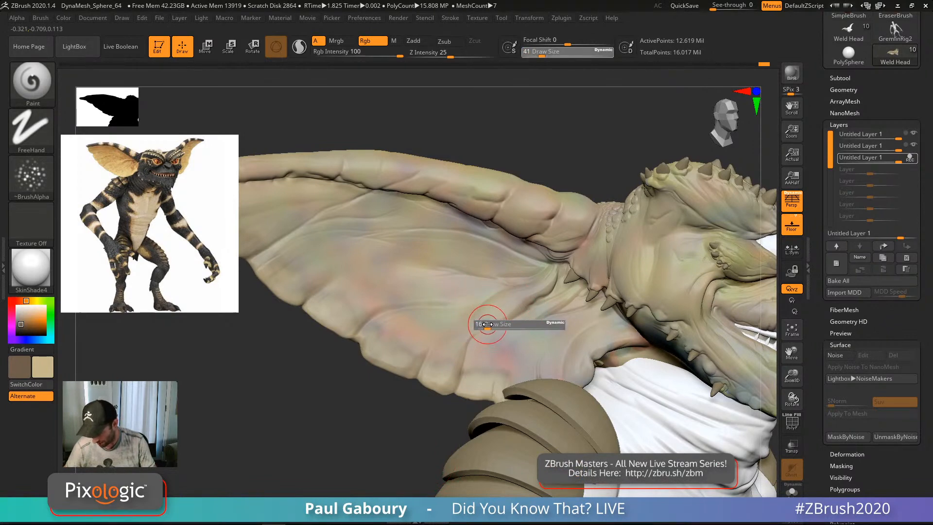
pyautogui.click(488, 324)
pyautogui.moveTo(474, 378)
pyautogui.keyDown('ctrl'); pyautogui.mouseDown(button='right')
pyautogui.moveTo(527, 439)
pyautogui.moveTo(486, 390)
pyautogui.mouseUp(button='right'); pyautogui.keyUp('ctrl')
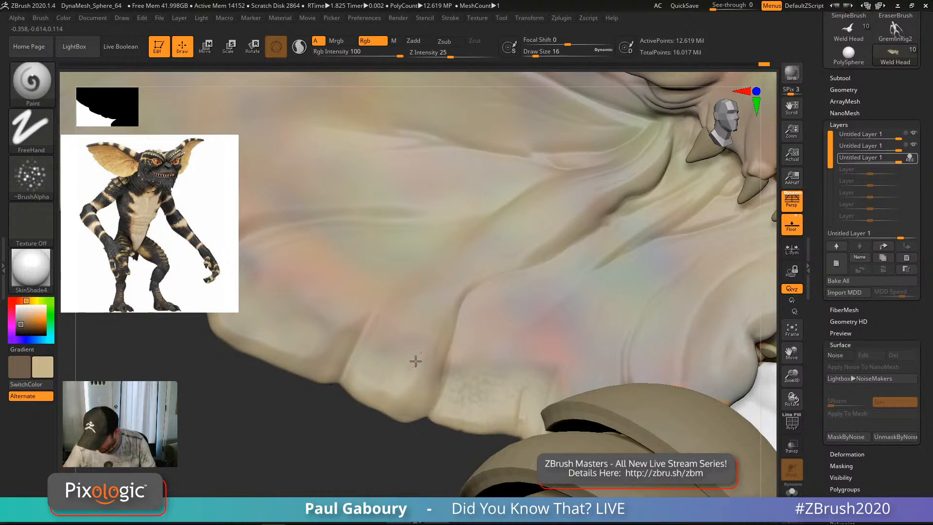
pyautogui.keyDown('alt'); pyautogui.moveTo(450, 347); pyautogui.dragTo(568, 404, button='right'); pyautogui.keyUp('alt')
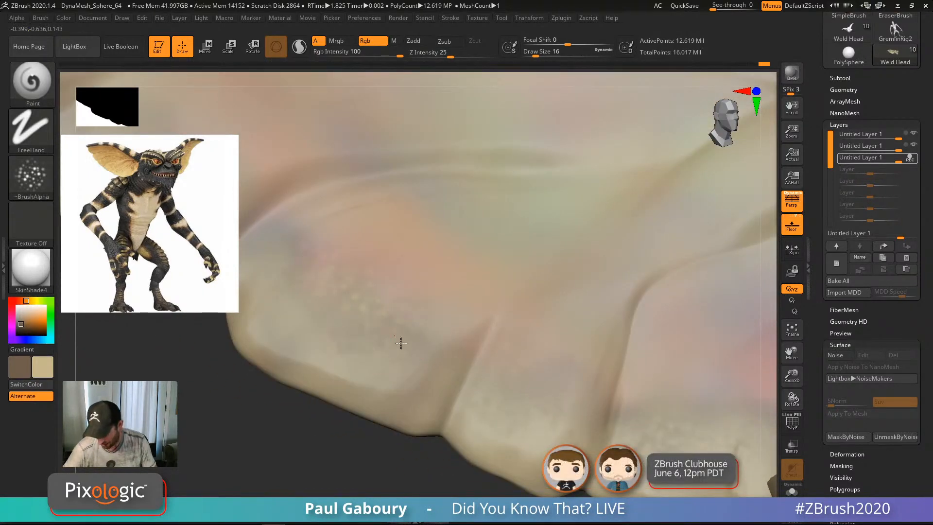
pyautogui.keyDown('ctrl'); pyautogui.moveTo(583, 414); pyautogui.dragTo(586, 391, button='right'); pyautogui.keyUp('ctrl')
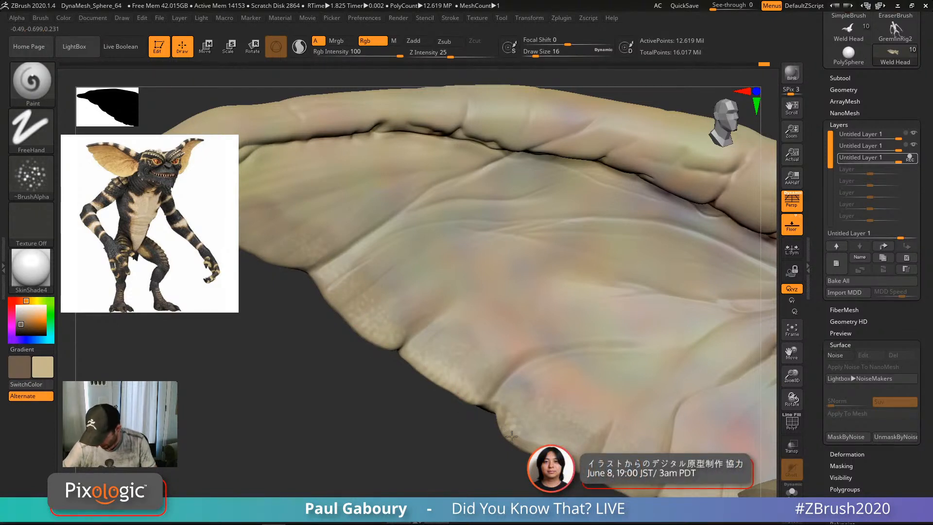
pyautogui.press('s')
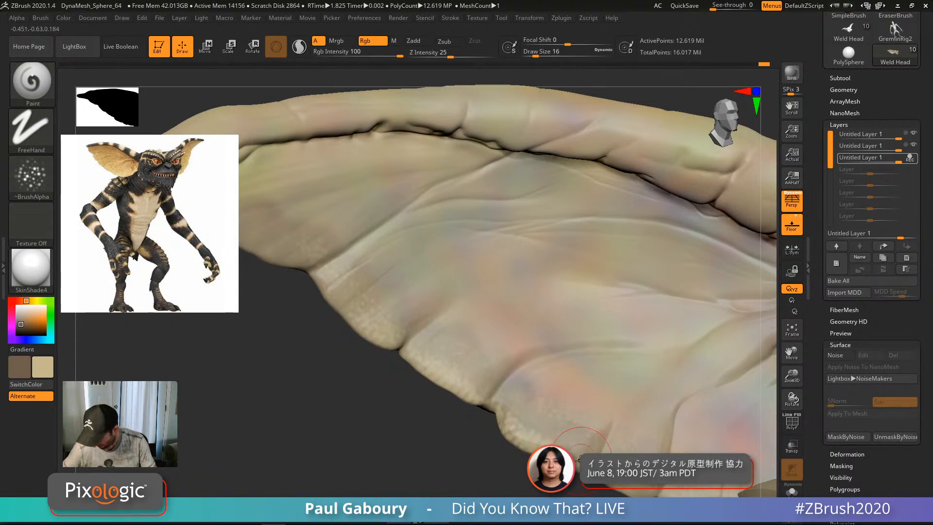
pyautogui.moveTo(570, 443); pyautogui.dragTo(567, 443)
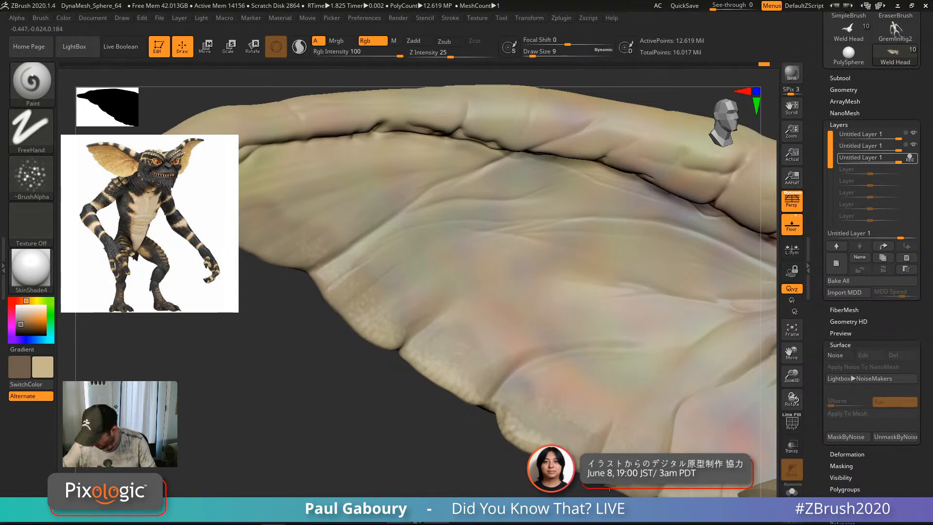
pyautogui.keyDown('ctrl'); pyautogui.moveTo(646, 491); pyautogui.dragTo(306, 383, button='right'); pyautogui.keyUp('ctrl')
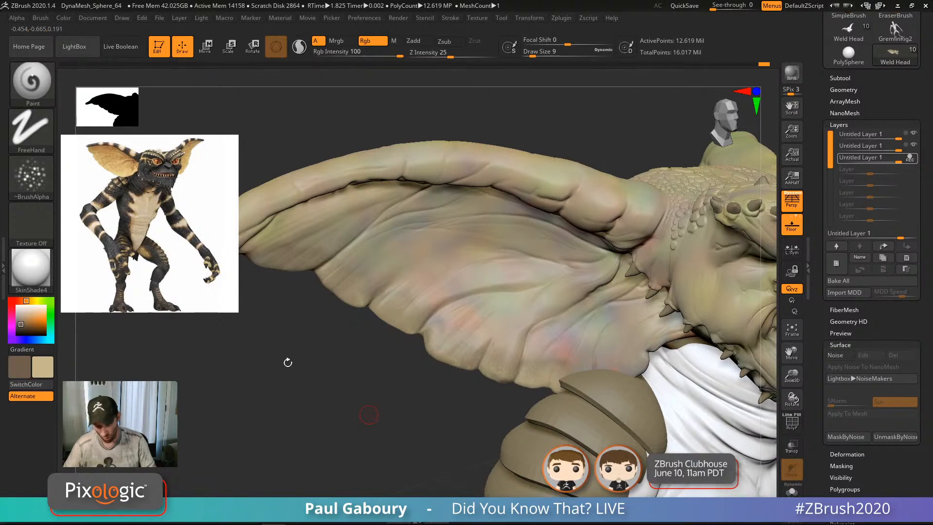
# Step: Switch the paint brush to the Color Spray stroke with Alpha 01 and Draw Size 13
pyautogui.click(49, 191)
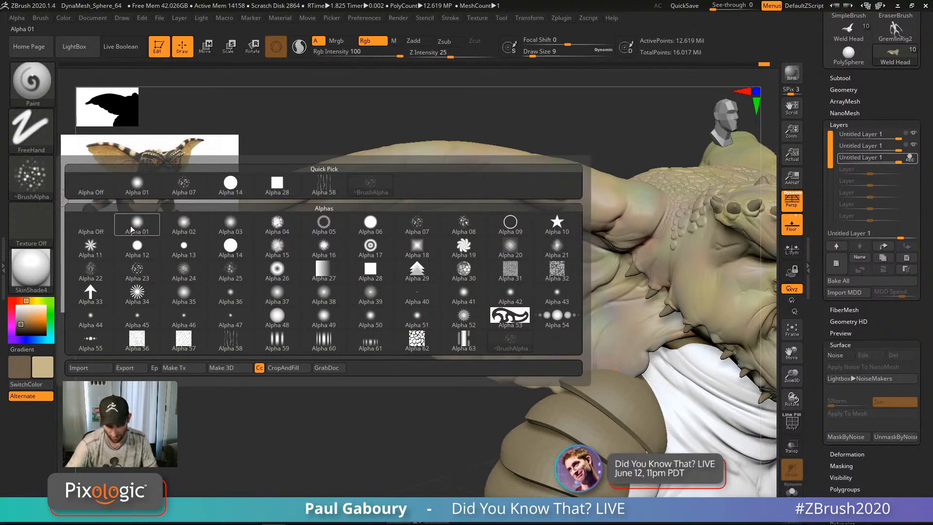
pyautogui.click(31, 128)
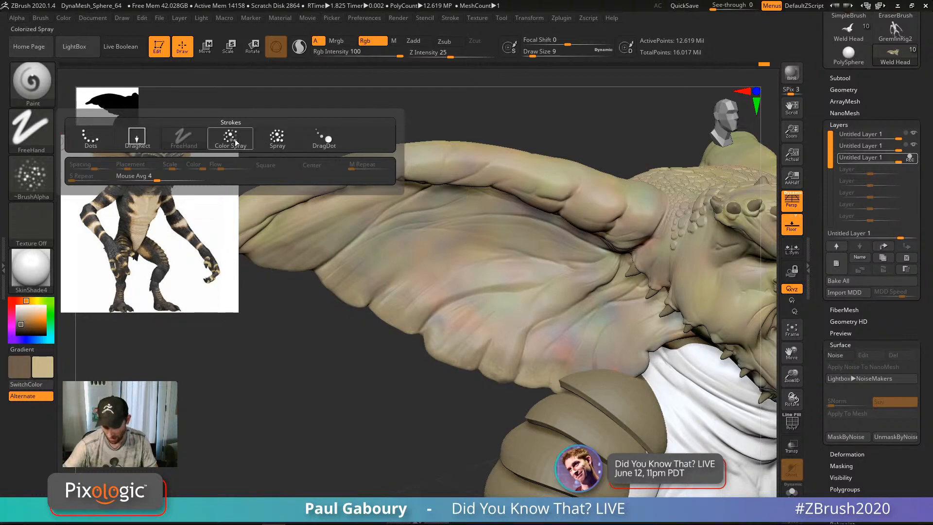
pyautogui.click(236, 142)
pyautogui.click(33, 184)
pyautogui.click(86, 223)
pyautogui.keyDown('ctrl'); pyautogui.moveTo(421, 335); pyautogui.dragTo(458, 355, button='right'); pyautogui.keyUp('ctrl')
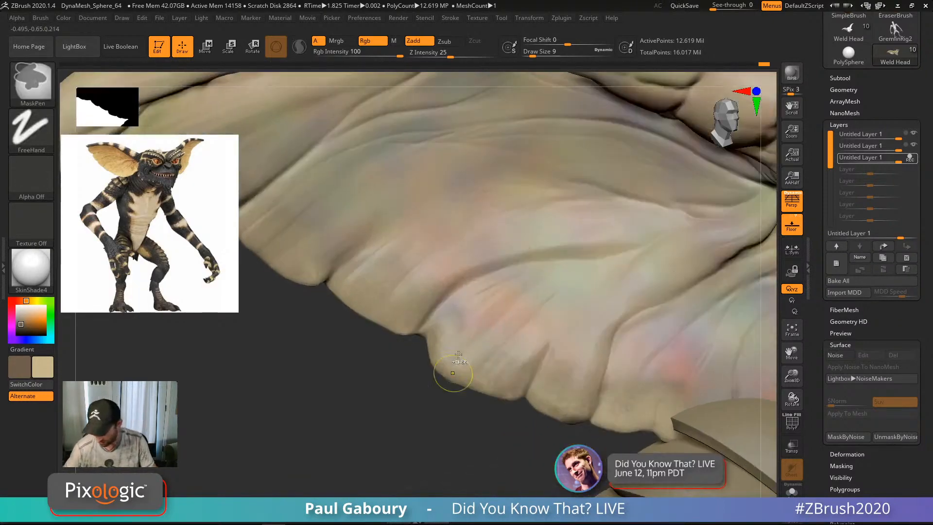
pyautogui.press('s')
pyautogui.moveTo(459, 357)
pyautogui.mouseDown()
pyautogui.moveTo(476, 391)
pyautogui.moveTo(477, 381)
pyautogui.moveTo(539, 389)
pyautogui.moveTo(600, 447)
pyautogui.mouseUp()
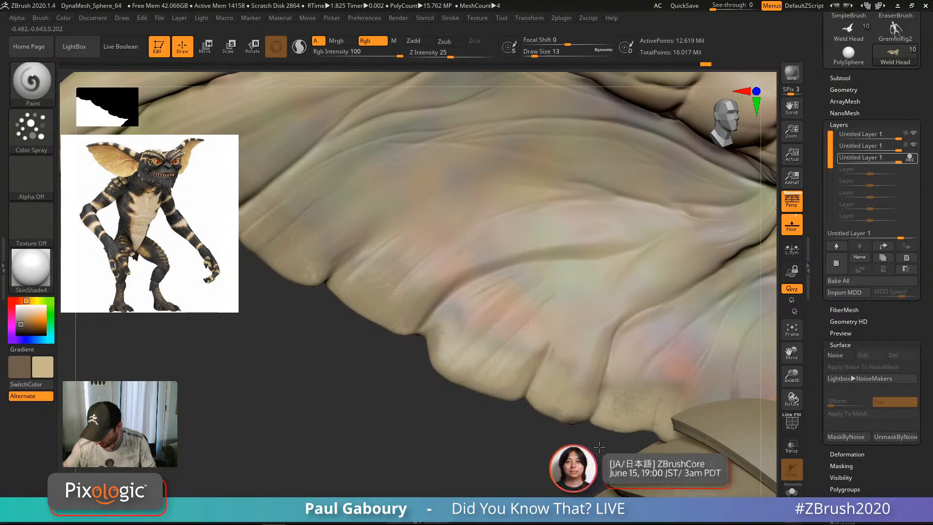
# Step: Spray lighter mottled paint along the ear's lower edge
pyautogui.moveTo(305, 282)
pyautogui.mouseDown()
pyautogui.moveTo(419, 341)
pyautogui.moveTo(549, 389)
pyautogui.mouseUp()
pyautogui.moveTo(559, 405)
pyautogui.keyDown('ctrl'); pyautogui.mouseDown(button='right')
pyautogui.moveTo(541, 394)
pyautogui.moveTo(506, 408)
pyautogui.mouseUp(button='right'); pyautogui.keyUp('ctrl')
pyautogui.keyDown('alt'); pyautogui.moveTo(486, 359); pyautogui.dragTo(475, 354, button='right'); pyautogui.keyUp('alt')
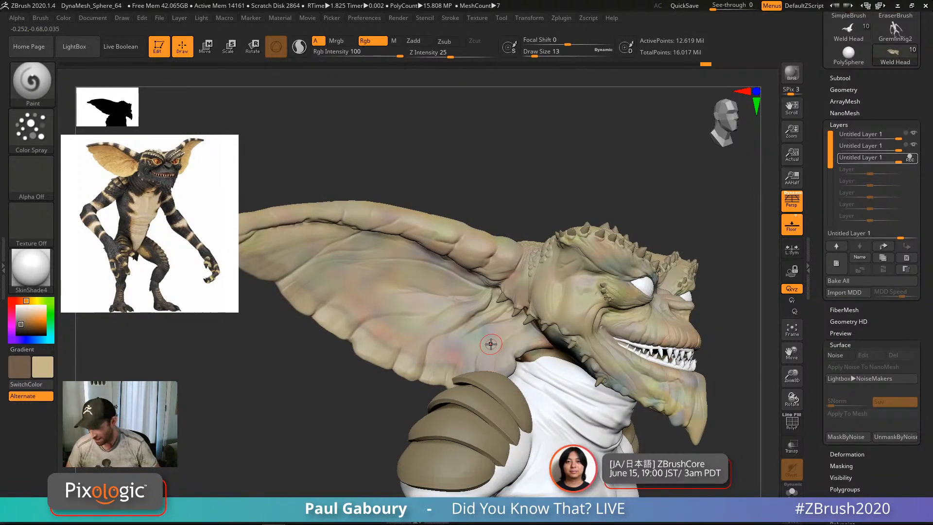
# Step: In Tool > Masking, review the cavity intensity and profile, then apply Mask By Cavity
pyautogui.click(855, 114)
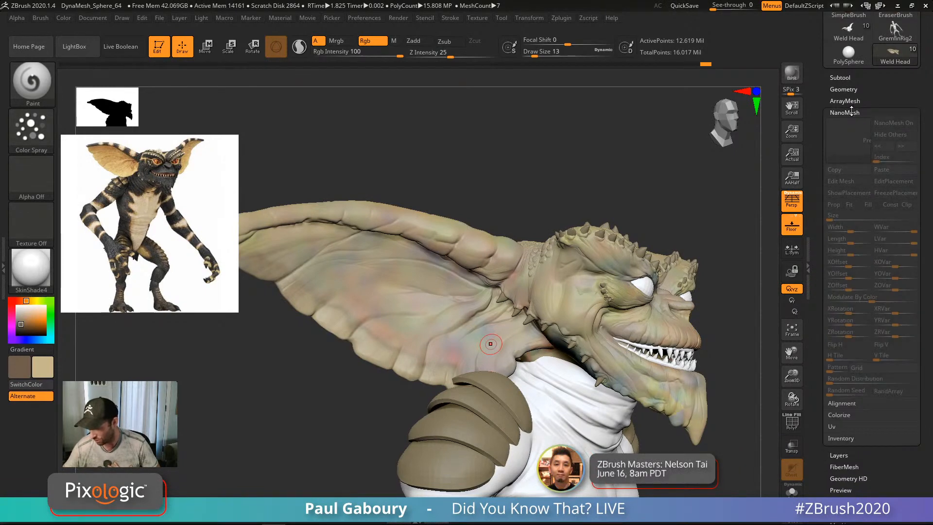
pyautogui.click(857, 114)
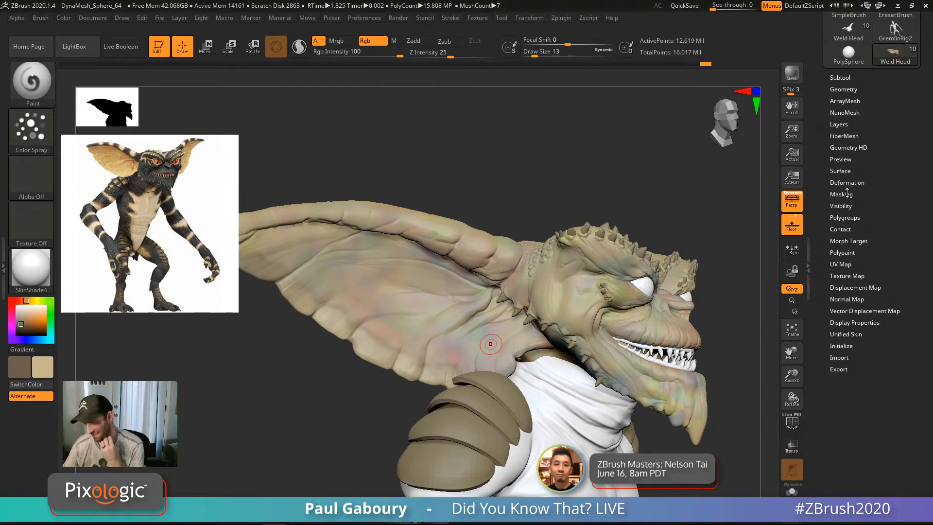
pyautogui.click(848, 194)
pyautogui.moveTo(922, 344); pyautogui.dragTo(921, 276)
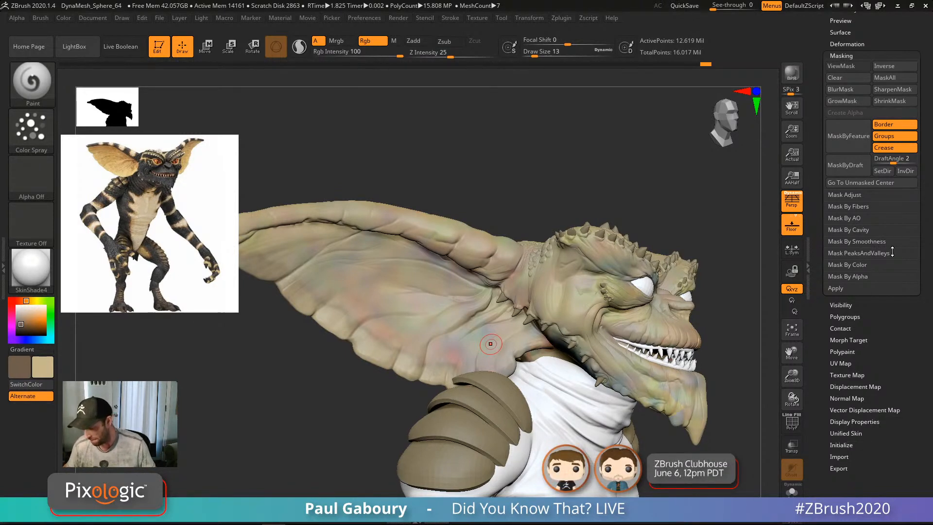
pyautogui.click(862, 229)
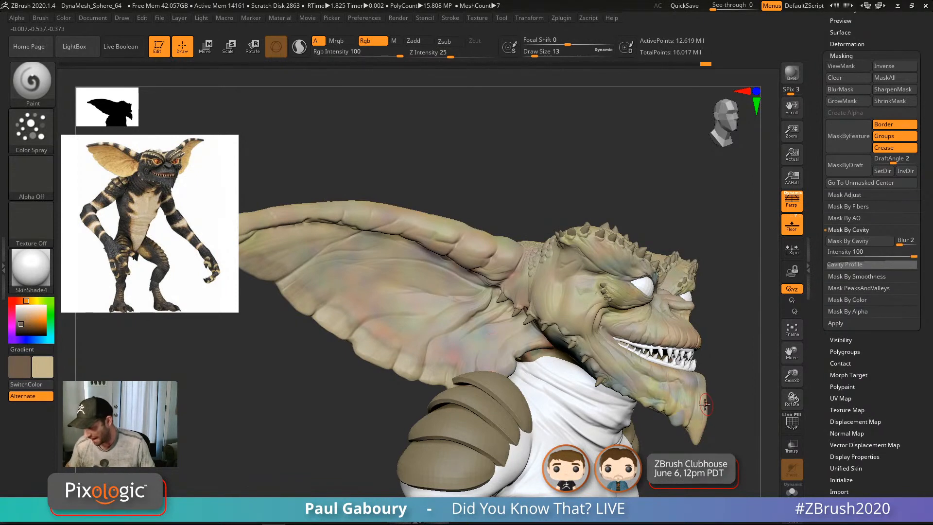
pyautogui.click(868, 265)
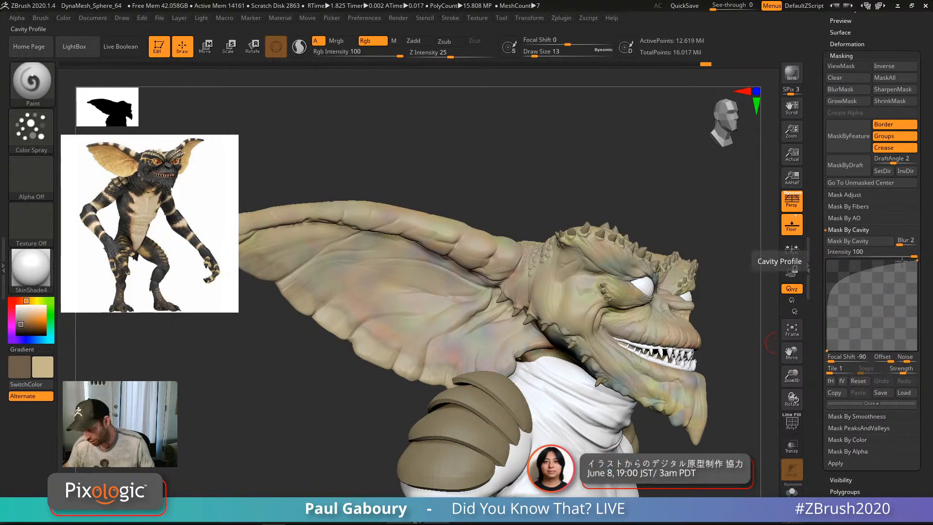
pyautogui.click(859, 242)
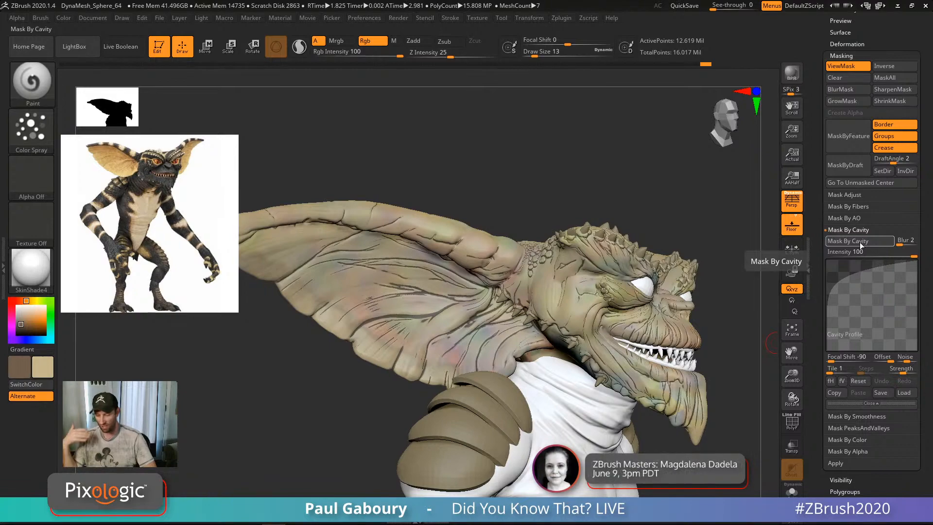
# Step: Orbit over the head to inspect the cavity mask on the scales
pyautogui.moveTo(713, 342); pyautogui.dragTo(610, 381)
pyautogui.moveTo(609, 381); pyautogui.dragTo(607, 422, button='right')
pyautogui.moveTo(606, 360); pyautogui.dragTo(579, 399, button='right')
pyautogui.keyDown('alt'); pyautogui.moveTo(559, 292); pyautogui.dragTo(555, 248, button='right'); pyautogui.keyUp('alt')
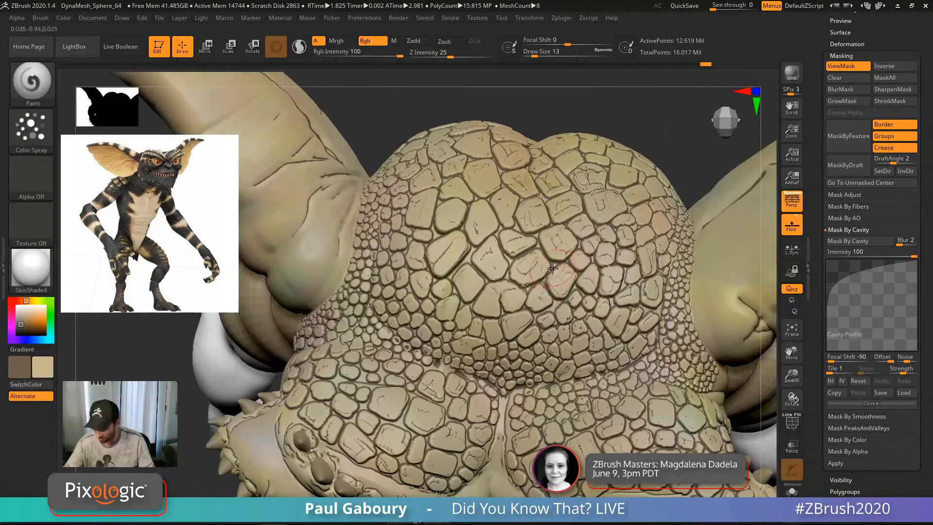
pyautogui.moveTo(561, 287)
pyautogui.keyDown('ctrl'); pyautogui.mouseDown(button='right')
pyautogui.moveTo(558, 365)
pyautogui.moveTo(592, 378)
pyautogui.moveTo(598, 347)
pyautogui.mouseUp(button='right'); pyautogui.keyUp('ctrl')
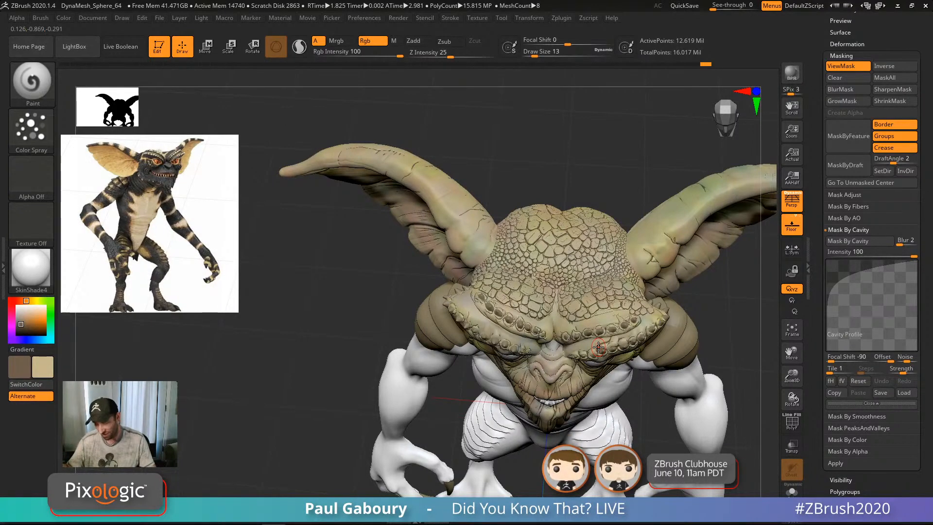
pyautogui.moveTo(562, 404); pyautogui.dragTo(527, 349, button='right')
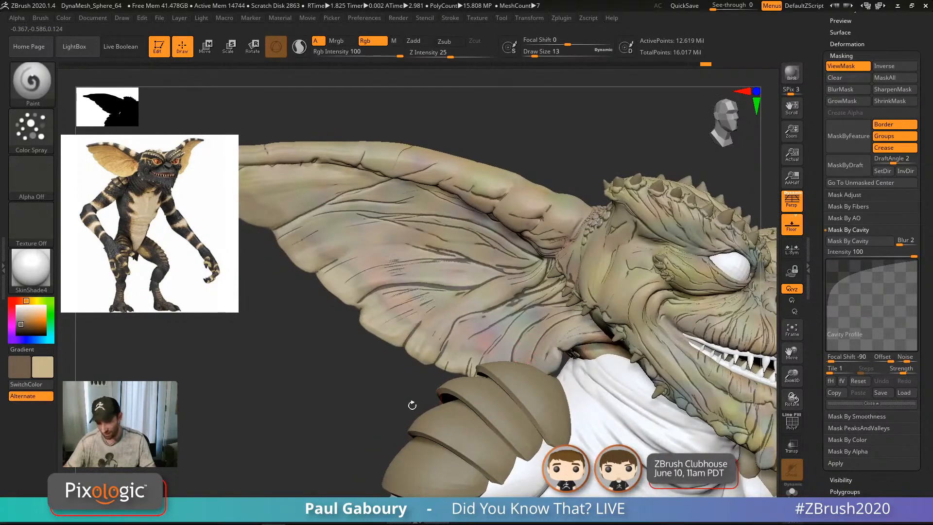
# Step: Invert the cavity mask and turn off ViewMask while zoomed on the ear
pyautogui.keyDown('ctrl'); pyautogui.click(275, 419); pyautogui.keyUp('ctrl')
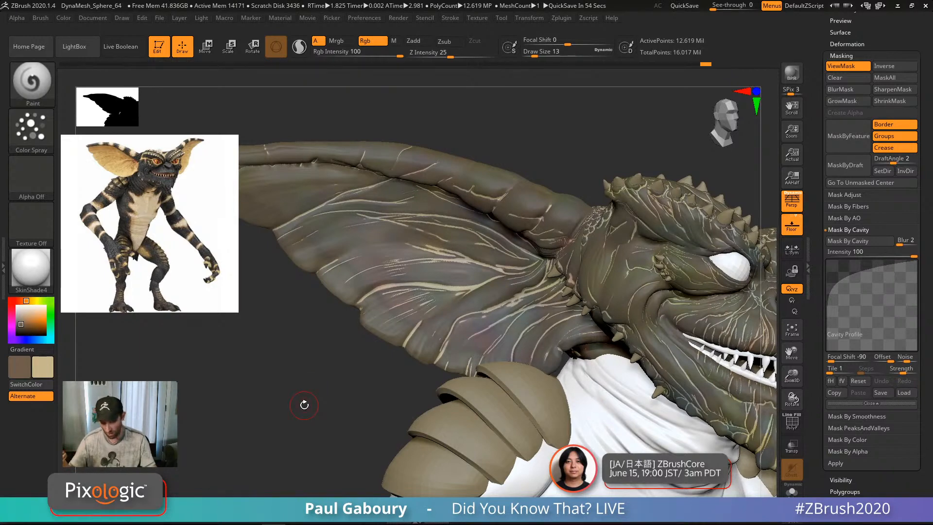
pyautogui.keyDown('alt'); pyautogui.moveTo(305, 405); pyautogui.dragTo(496, 341, button='right'); pyautogui.keyUp('alt')
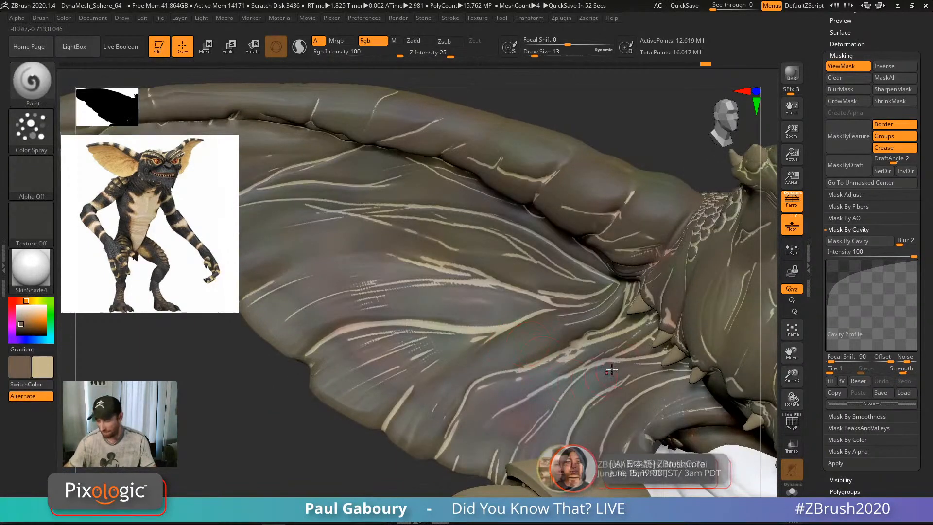
pyautogui.moveTo(850, 67); pyautogui.dragTo(853, 153)
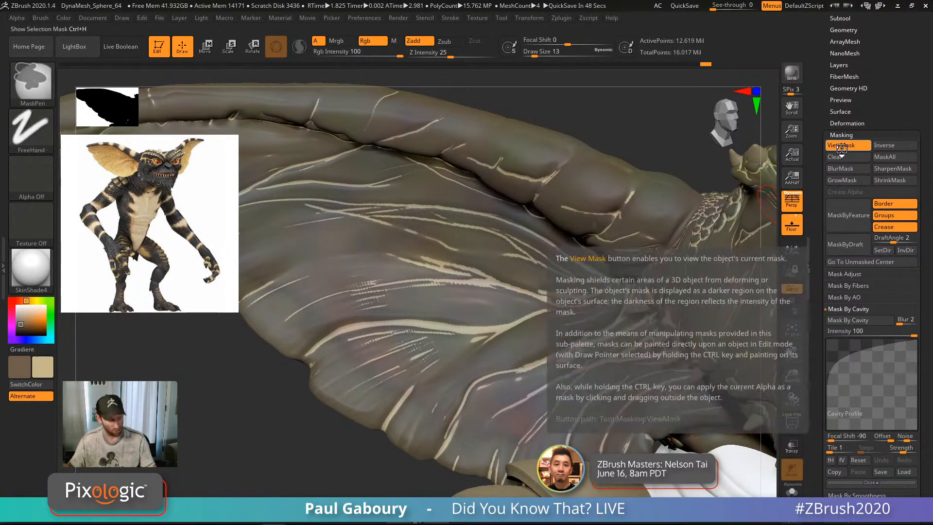
pyautogui.click(841, 146)
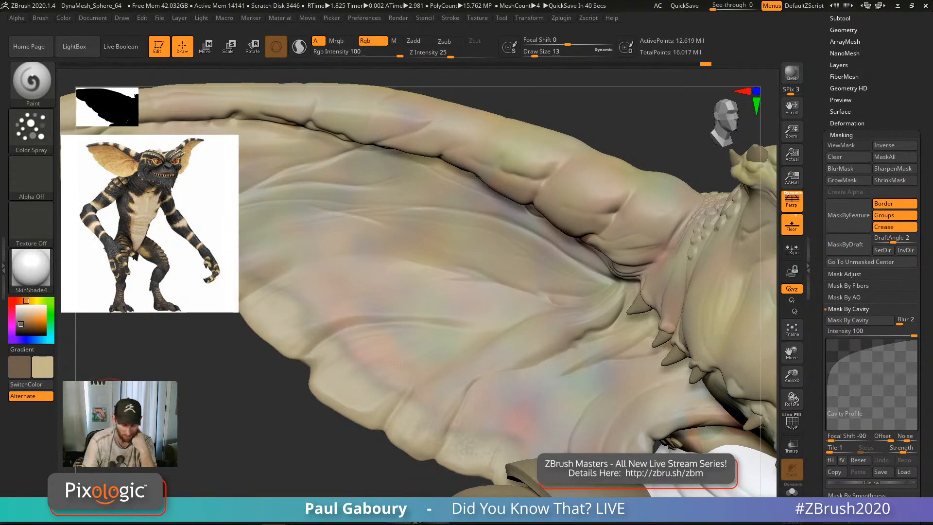
# Step: Swap the main and secondary paint colours and shrink the brush to size 11
pyautogui.press('v')
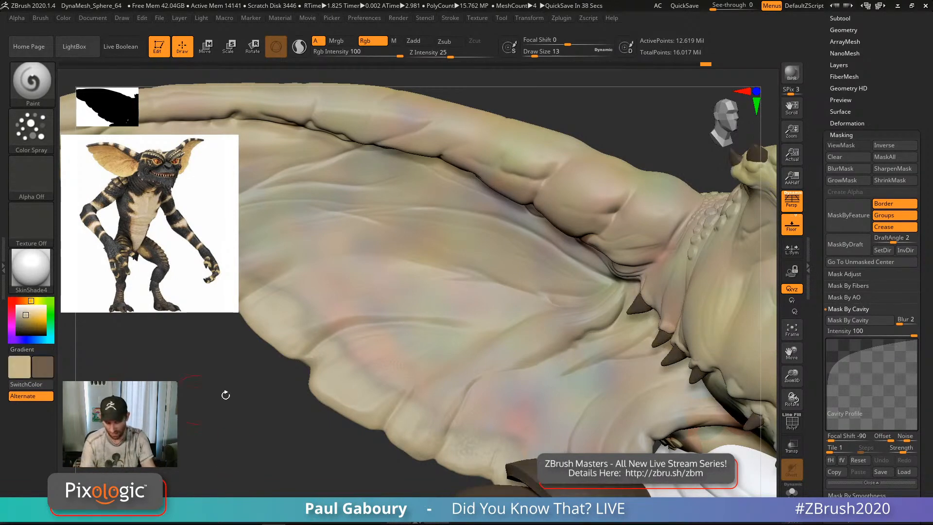
pyautogui.keyDown('ctrl'); pyautogui.moveTo(488, 307); pyautogui.dragTo(501, 351, button='right'); pyautogui.keyUp('ctrl')
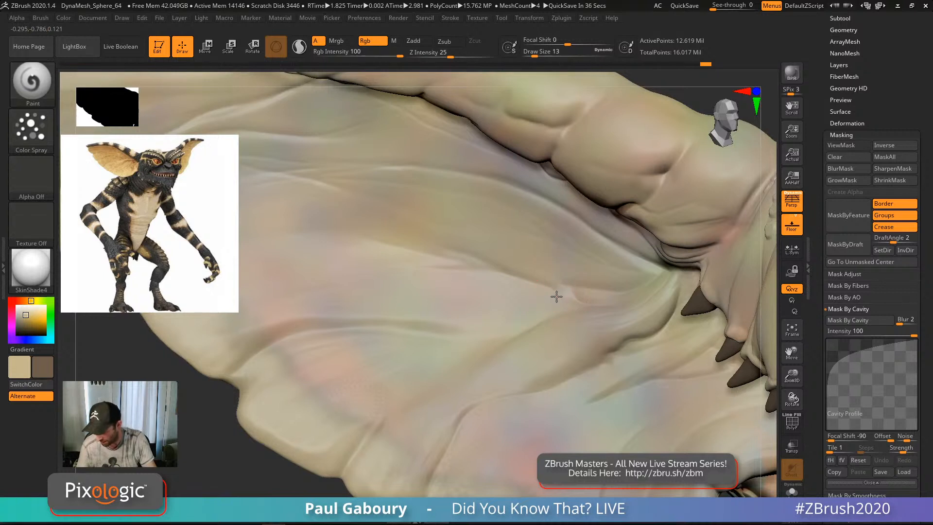
pyautogui.press('s')
pyautogui.moveTo(558, 300)
pyautogui.mouseDown()
pyautogui.moveTo(612, 292)
pyautogui.moveTo(536, 282)
pyautogui.mouseUp()
pyautogui.press('s')
# Step: Paint faint strokes into the middle and lower wing creases
pyautogui.moveTo(597, 295); pyautogui.dragTo(452, 262)
pyautogui.moveTo(567, 297)
pyautogui.mouseDown()
pyautogui.moveTo(597, 299)
pyautogui.moveTo(679, 276)
pyautogui.mouseUp()
pyautogui.moveTo(622, 307)
pyautogui.mouseDown()
pyautogui.moveTo(670, 277)
pyautogui.moveTo(629, 323)
pyautogui.mouseUp()
pyautogui.moveTo(683, 296); pyautogui.dragTo(586, 372)
pyautogui.moveTo(681, 306); pyautogui.dragTo(641, 360)
pyautogui.moveTo(705, 342); pyautogui.dragTo(583, 406)
pyautogui.moveTo(596, 368); pyautogui.dragTo(506, 407)
pyautogui.moveTo(551, 388)
pyautogui.mouseDown()
pyautogui.moveTo(481, 405)
pyautogui.moveTo(433, 448)
pyautogui.mouseUp()
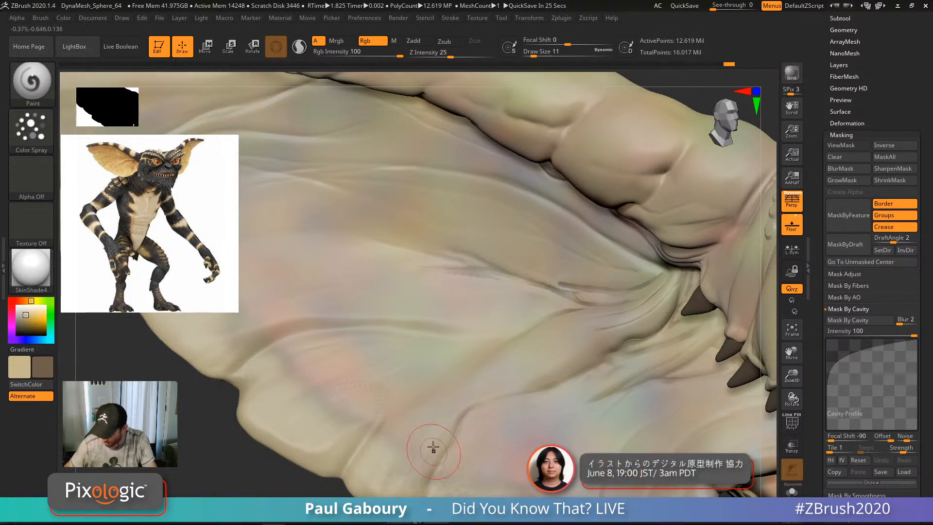
pyautogui.moveTo(375, 436); pyautogui.dragTo(354, 462)
pyautogui.moveTo(482, 335); pyautogui.dragTo(341, 333)
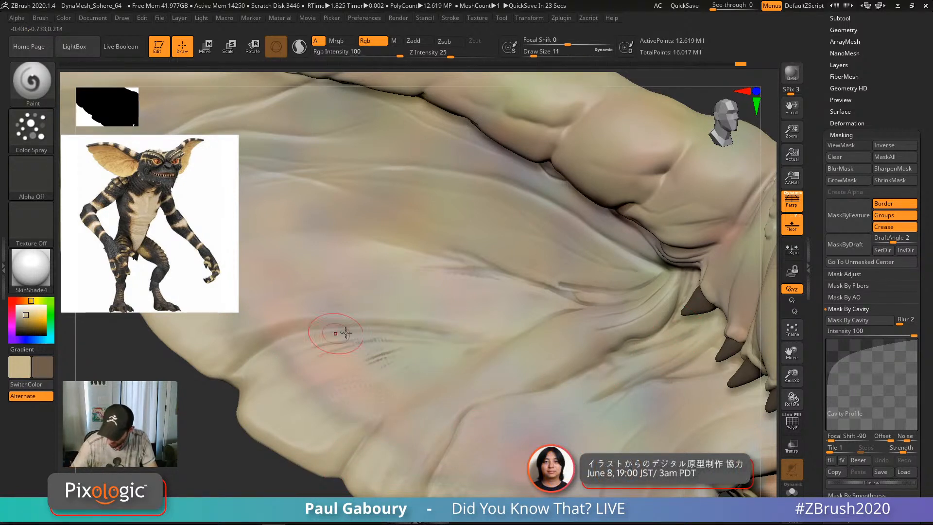
pyautogui.moveTo(402, 351); pyautogui.dragTo(315, 383)
pyautogui.moveTo(408, 368); pyautogui.dragTo(330, 404)
# Step: Paint more strokes along the upper wing creases
pyautogui.keyDown('alt'); pyautogui.moveTo(411, 380); pyautogui.dragTo(554, 373, button='right'); pyautogui.keyUp('alt')
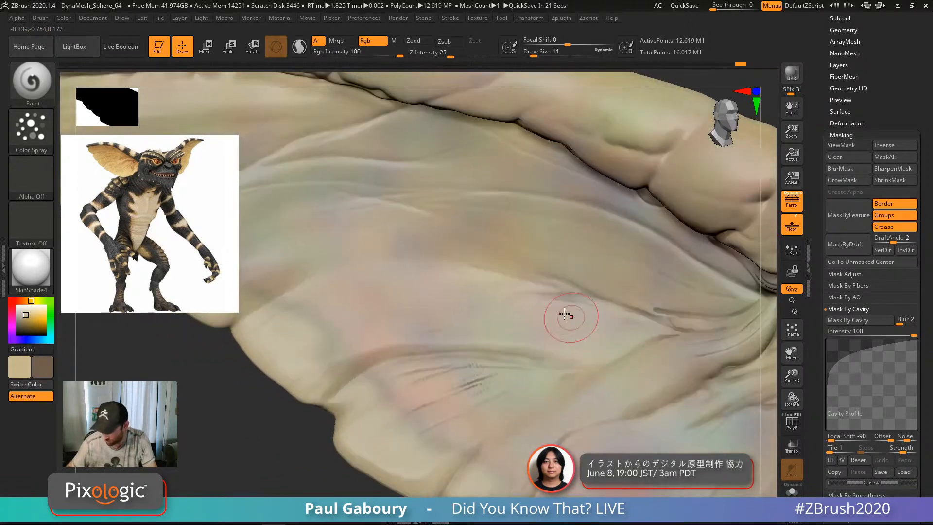
pyautogui.keyDown('alt'); pyautogui.moveTo(423, 340); pyautogui.dragTo(430, 448, button='right'); pyautogui.keyUp('alt')
pyautogui.keyDown('alt'); pyautogui.moveTo(355, 356); pyautogui.dragTo(441, 393, button='right'); pyautogui.keyUp('alt')
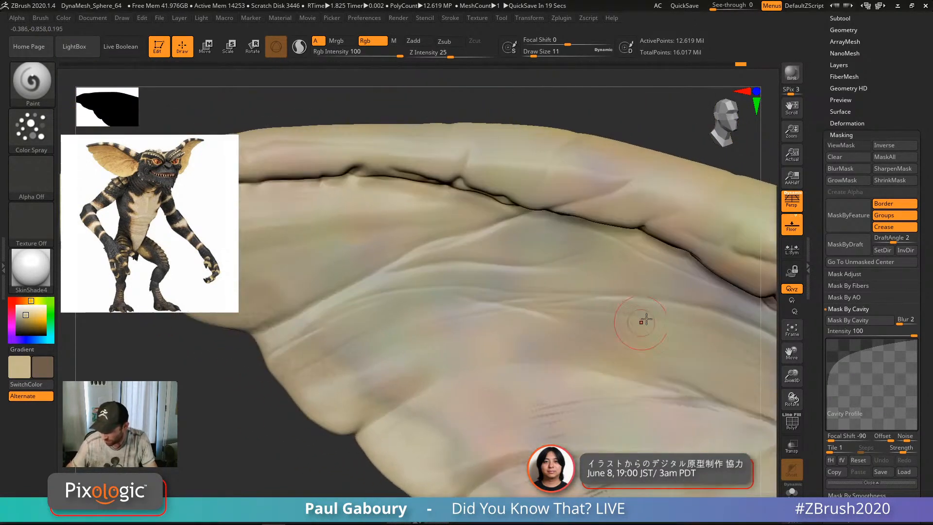
pyautogui.keyDown('alt'); pyautogui.moveTo(448, 360); pyautogui.dragTo(367, 348, button='right'); pyautogui.keyUp('alt')
pyautogui.moveTo(376, 262); pyautogui.dragTo(465, 235)
pyautogui.moveTo(530, 319)
pyautogui.mouseDown()
pyautogui.moveTo(394, 311)
pyautogui.moveTo(513, 280)
pyautogui.mouseUp()
pyautogui.moveTo(525, 253); pyautogui.dragTo(597, 289)
pyautogui.keyDown('alt'); pyautogui.moveTo(616, 321); pyautogui.dragTo(518, 315, button='right'); pyautogui.keyUp('alt')
pyautogui.moveTo(486, 278); pyautogui.dragTo(546, 303)
pyautogui.moveTo(473, 316)
pyautogui.mouseDown()
pyautogui.moveTo(595, 350)
pyautogui.moveTo(686, 410)
pyautogui.mouseUp()
pyautogui.keyDown('alt'); pyautogui.moveTo(679, 388); pyautogui.dragTo(570, 321, button='right'); pyautogui.keyUp('alt')
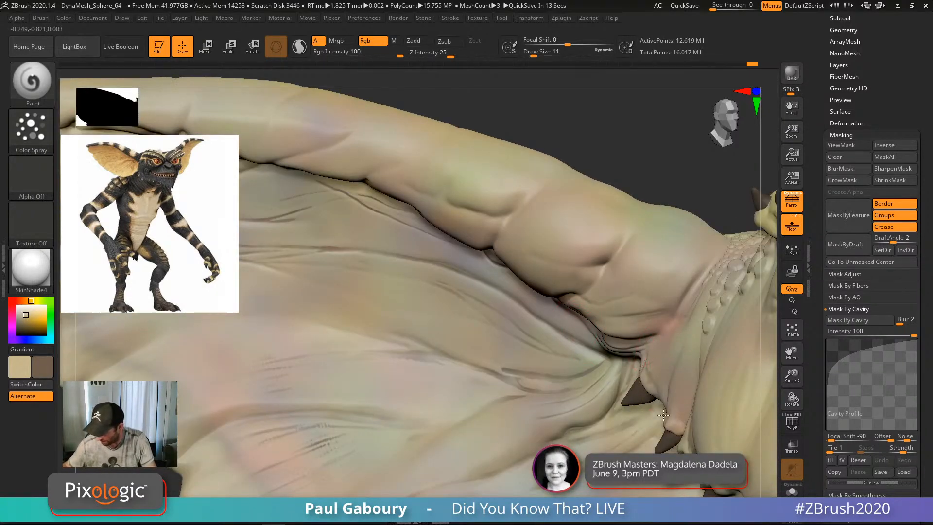
# Step: Frame the whole bust with F, turn it slightly, and zoom toward the ear
pyautogui.keyDown('alt'); pyautogui.moveTo(692, 439); pyautogui.dragTo(640, 392, button='right'); pyautogui.keyUp('alt')
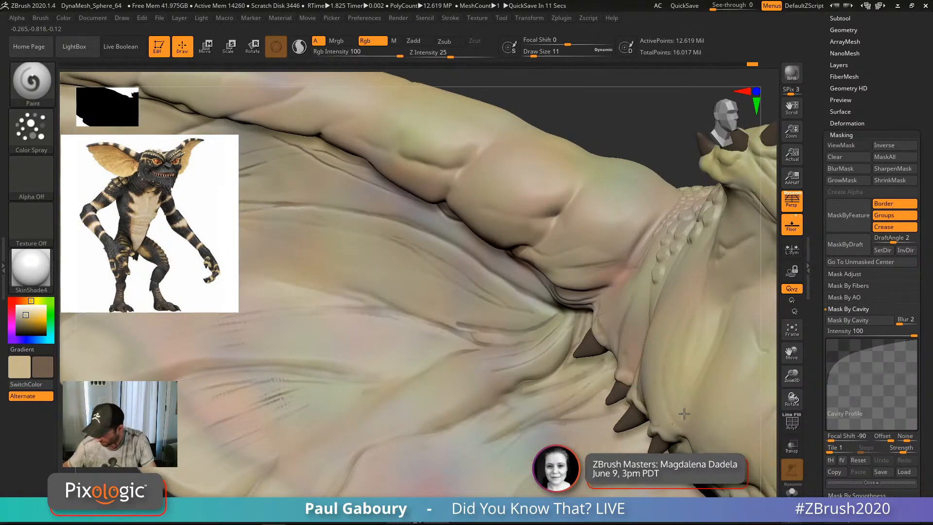
pyautogui.keyDown('alt'); pyautogui.moveTo(685, 413); pyautogui.dragTo(559, 303, button='right'); pyautogui.keyUp('alt')
pyautogui.keyDown('alt'); pyautogui.moveTo(611, 347); pyautogui.dragTo(500, 319, button='right'); pyautogui.keyUp('alt')
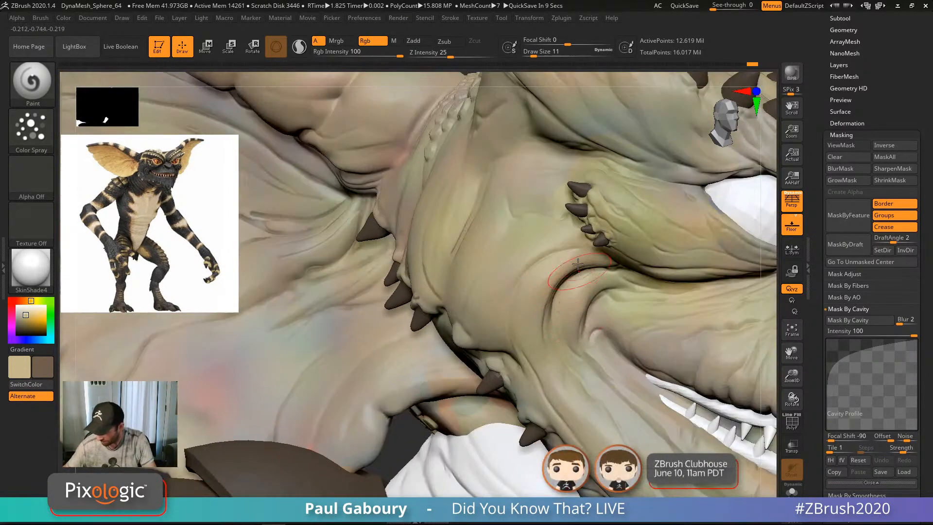
pyautogui.keyDown('alt'); pyautogui.moveTo(602, 402); pyautogui.dragTo(542, 338, button='right'); pyautogui.keyUp('alt')
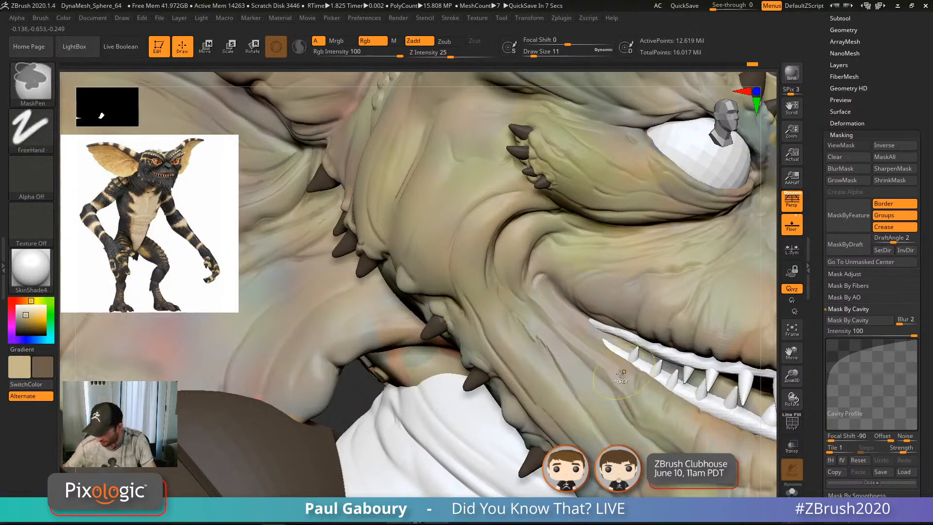
pyautogui.press('f')
pyautogui.moveTo(609, 407); pyautogui.dragTo(639, 385, button='right')
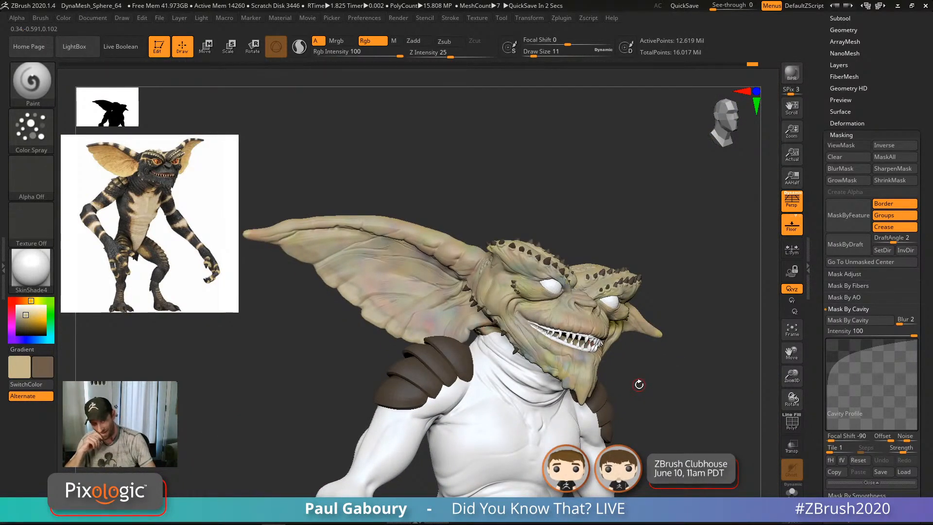
pyautogui.keyDown('ctrl'); pyautogui.moveTo(639, 385); pyautogui.dragTo(495, 345, button='right'); pyautogui.keyUp('ctrl')
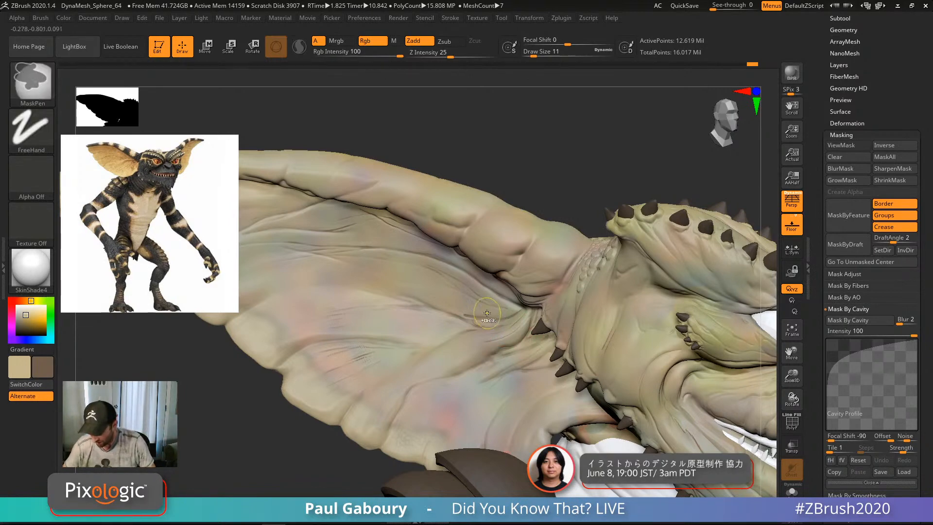
# Step: Make plain Smooth the Shift-smooth brush with Zadd off, so it blends only colour
pyautogui.keyDown('ctrl'); pyautogui.moveTo(491, 318); pyautogui.dragTo(523, 367, button='right'); pyautogui.keyUp('ctrl')
pyautogui.press('shift')
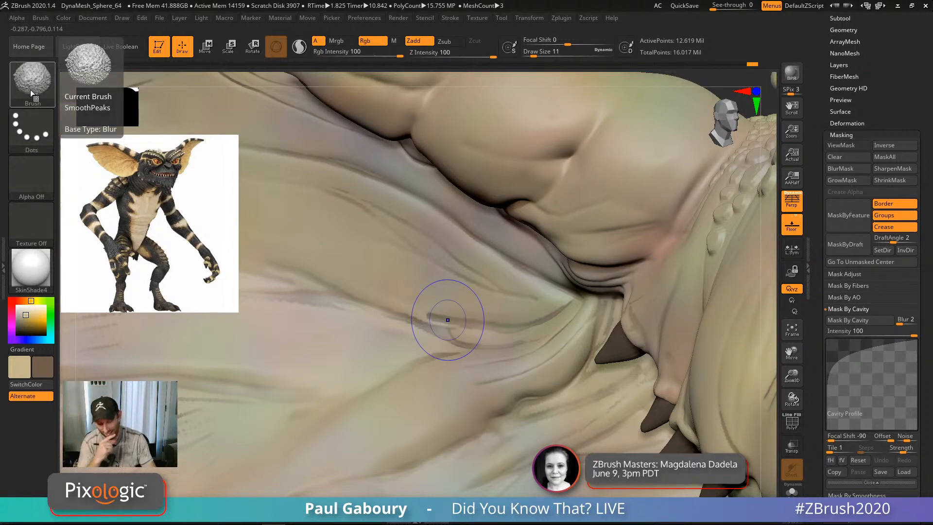
pyautogui.press('b')
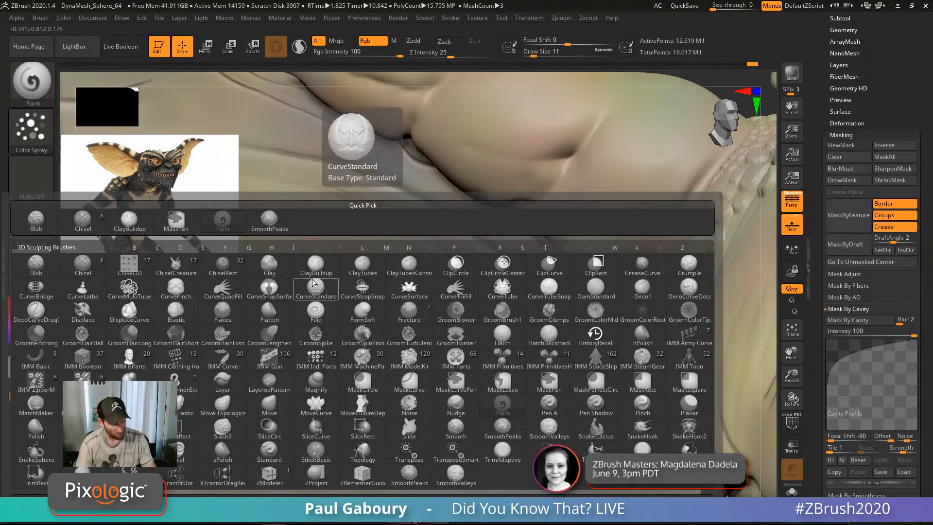
pyautogui.press('s')
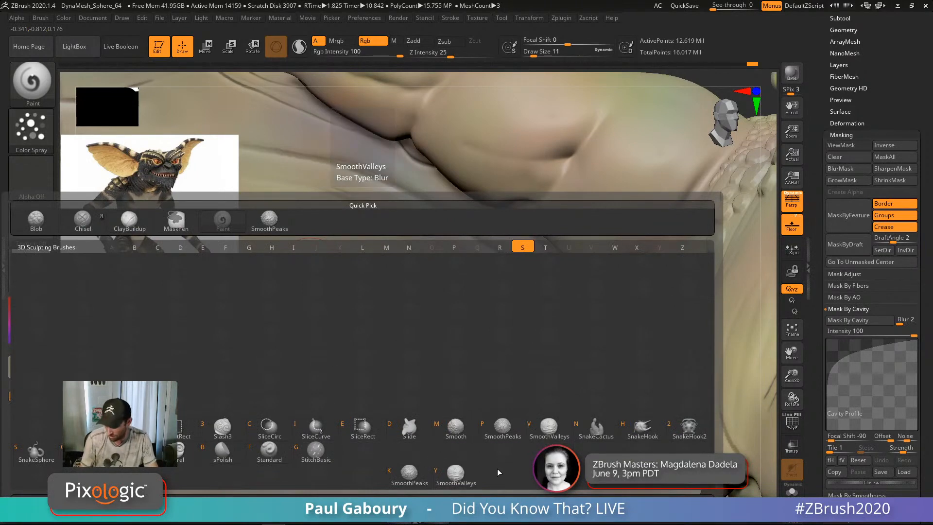
pyautogui.click(458, 430)
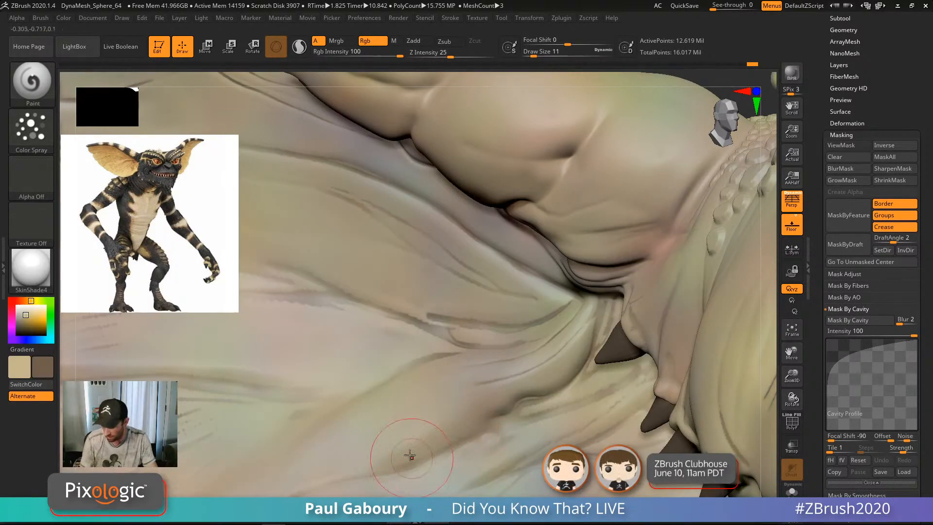
pyautogui.press('shift')
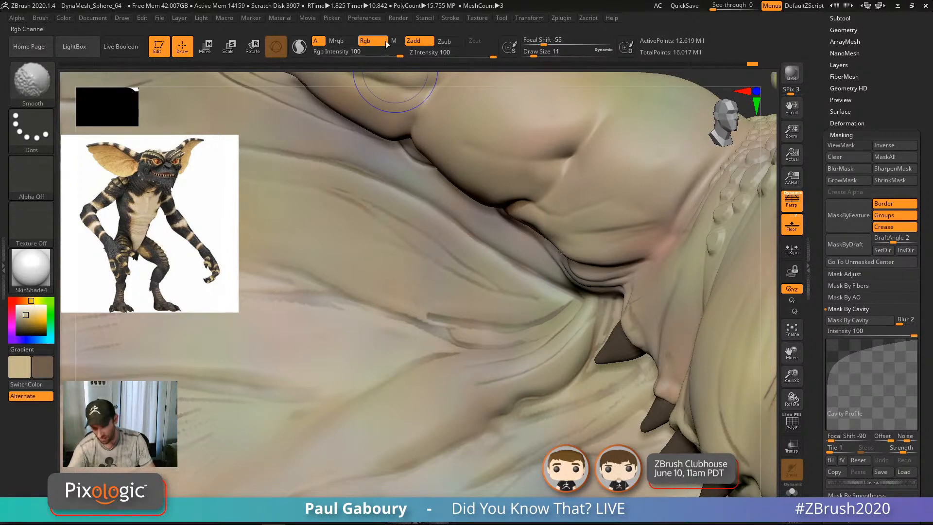
pyautogui.click(417, 41)
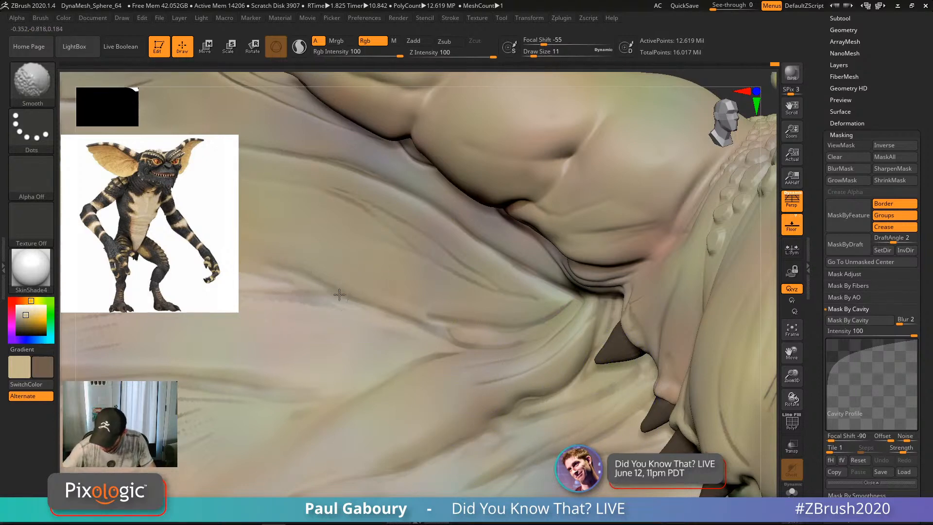
pyautogui.moveTo(594, 346)
pyautogui.keyDown('ctrl'); pyautogui.mouseDown(button='right')
pyautogui.moveTo(454, 371)
pyautogui.moveTo(518, 367)
pyautogui.mouseUp(button='right'); pyautogui.keyUp('ctrl')
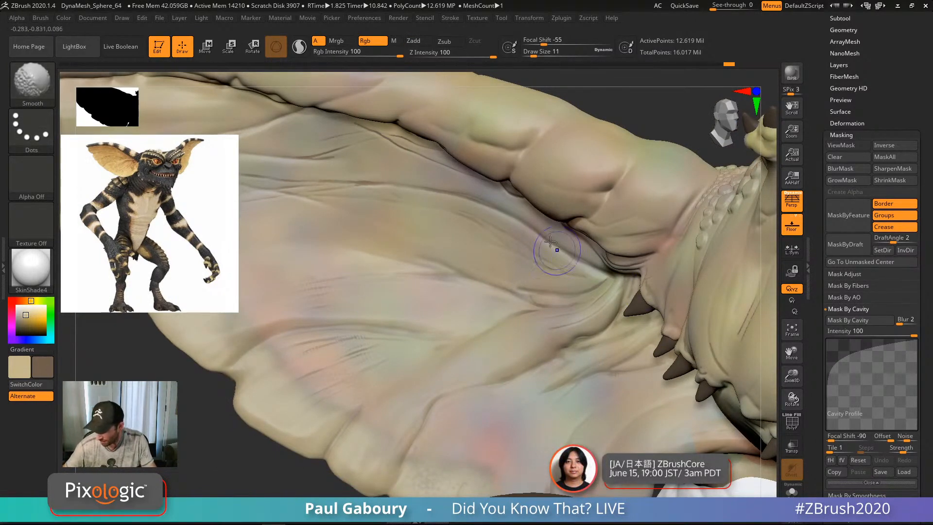
pyautogui.press('ctrl')
pyautogui.keyDown('ctrl'); pyautogui.moveTo(591, 324); pyautogui.dragTo(490, 368, button='right'); pyautogui.keyUp('ctrl')
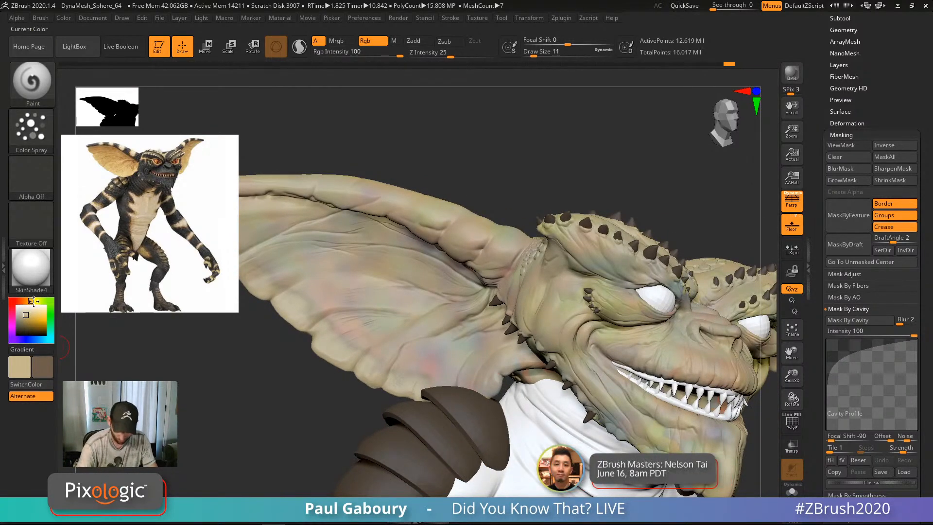
# Step: Pick a near-black paint colour and reduce the brush size to 7
pyautogui.moveTo(26, 317); pyautogui.dragTo(26, 318)
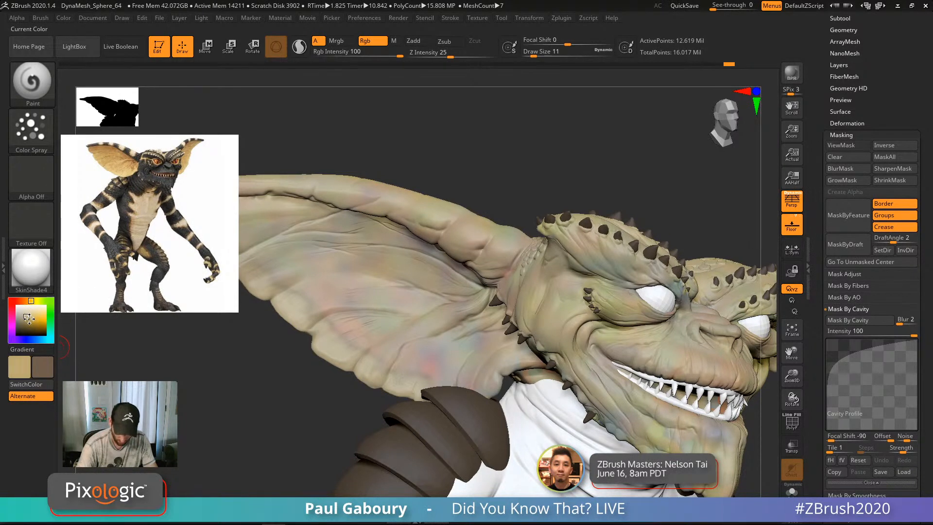
pyautogui.click(47, 365)
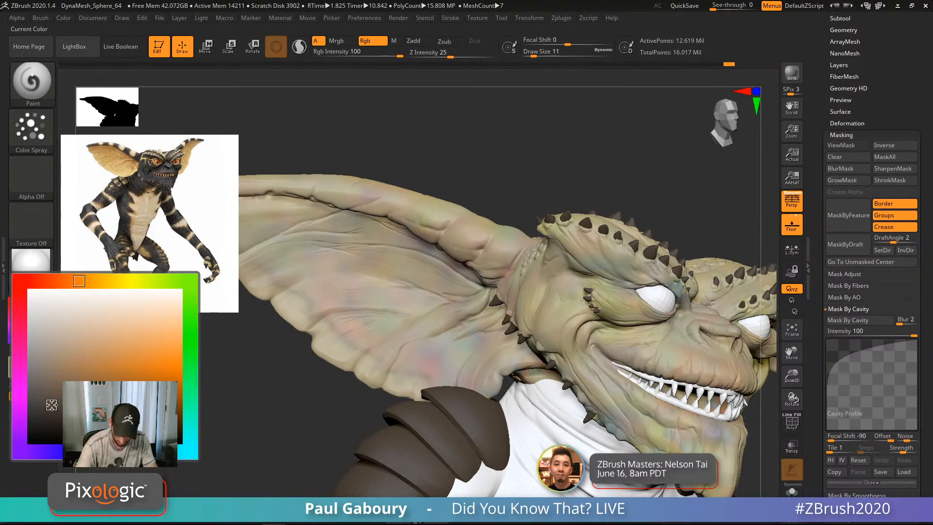
pyautogui.keyDown('ctrl'); pyautogui.moveTo(469, 362); pyautogui.dragTo(505, 418, button='right'); pyautogui.keyUp('ctrl')
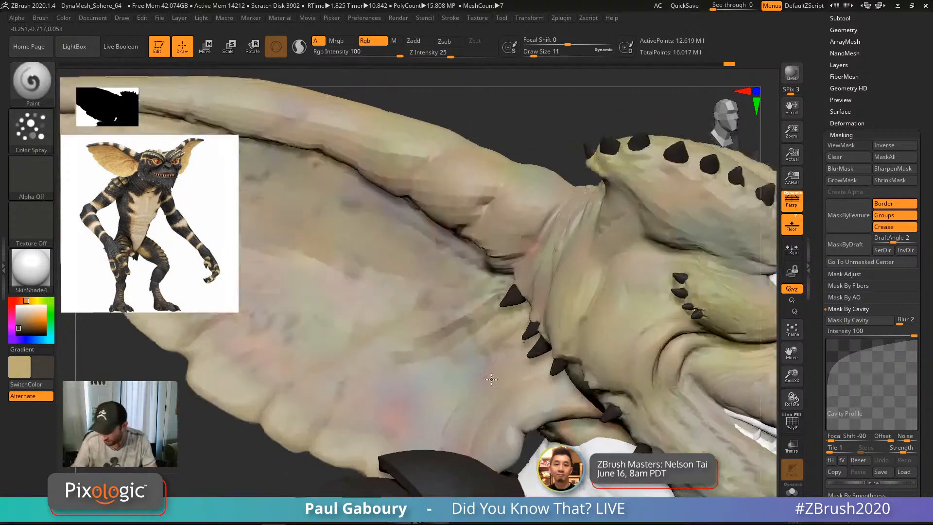
pyautogui.keyDown('alt'); pyautogui.moveTo(496, 273); pyautogui.dragTo(572, 342, button='right'); pyautogui.keyUp('alt')
pyautogui.press('s')
pyautogui.moveTo(571, 342); pyautogui.dragTo(569, 342)
pyautogui.moveTo(570, 342)
pyautogui.mouseDown(button='right')
pyautogui.moveTo(578, 321)
pyautogui.moveTo(590, 334)
pyautogui.mouseUp(button='right')
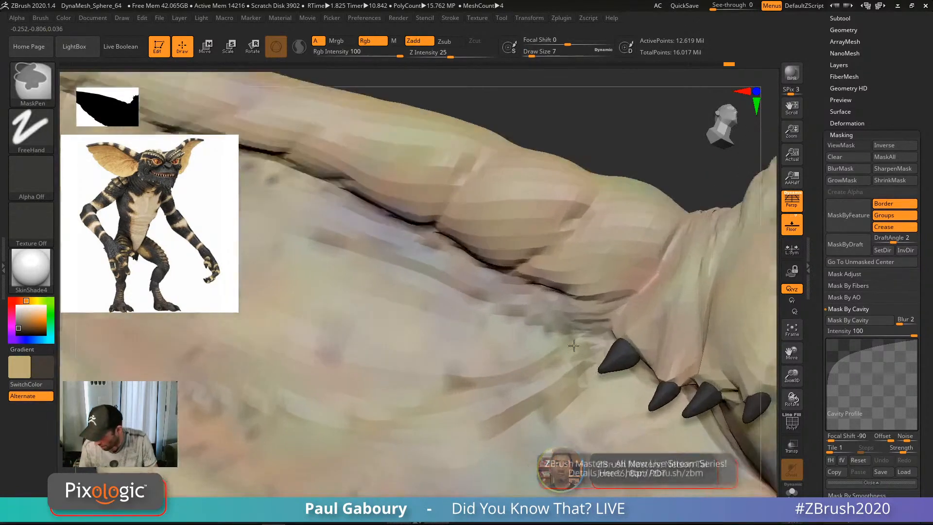
# Step: Paint thin dark lines at size 2 into the ear creases beside the spikes
pyautogui.moveTo(549, 349)
pyautogui.mouseDown()
pyautogui.moveTo(574, 339)
pyautogui.moveTo(538, 373)
pyautogui.mouseUp()
pyautogui.press('s')
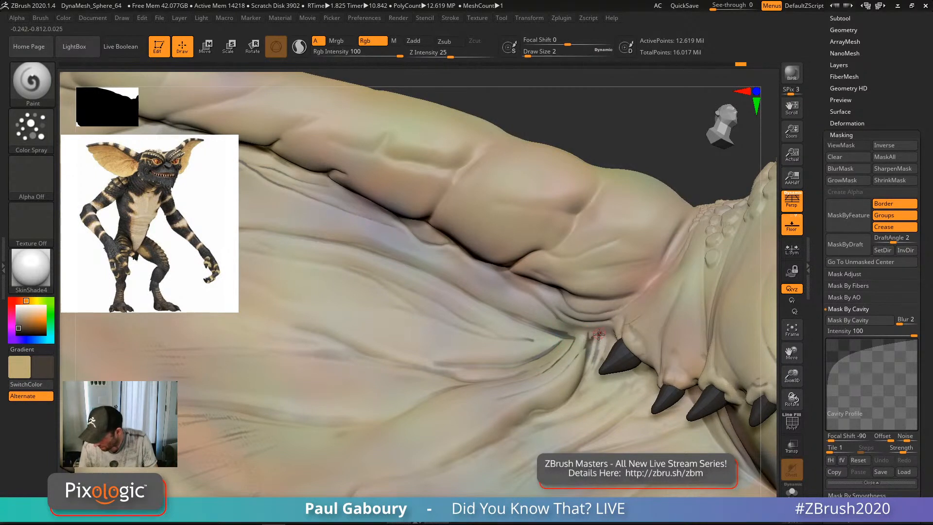
pyautogui.moveTo(599, 334); pyautogui.dragTo(595, 348)
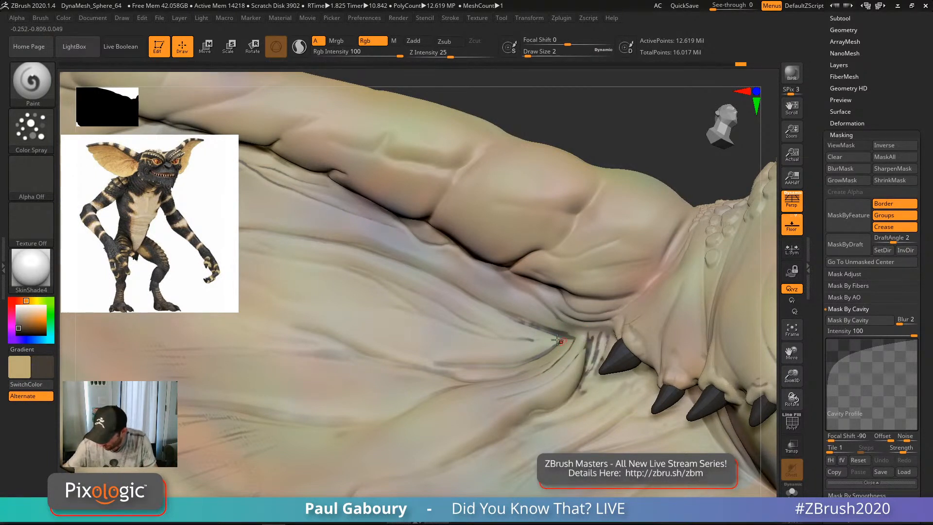
pyautogui.moveTo(581, 390); pyautogui.dragTo(555, 409)
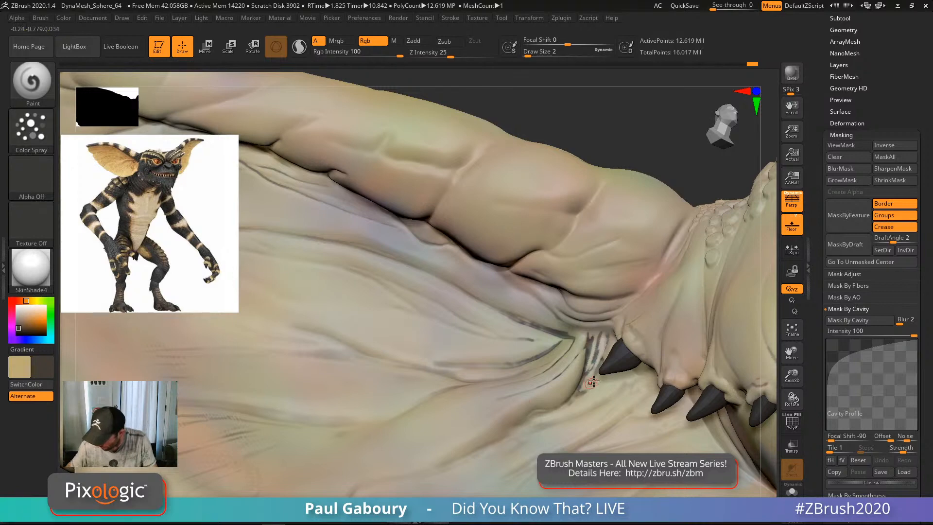
pyautogui.moveTo(537, 415); pyautogui.dragTo(544, 366, button='right')
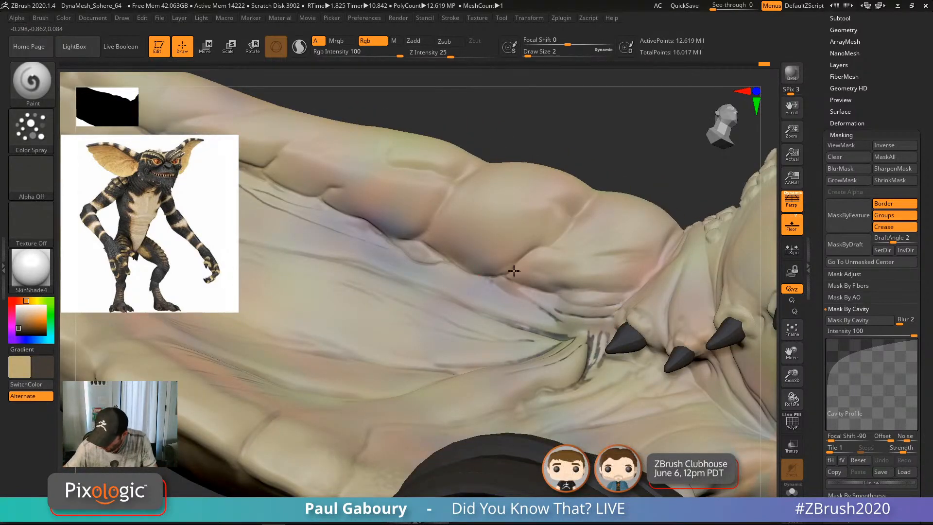
pyautogui.moveTo(458, 266)
pyautogui.mouseDown()
pyautogui.moveTo(425, 242)
pyautogui.moveTo(373, 237)
pyautogui.mouseUp()
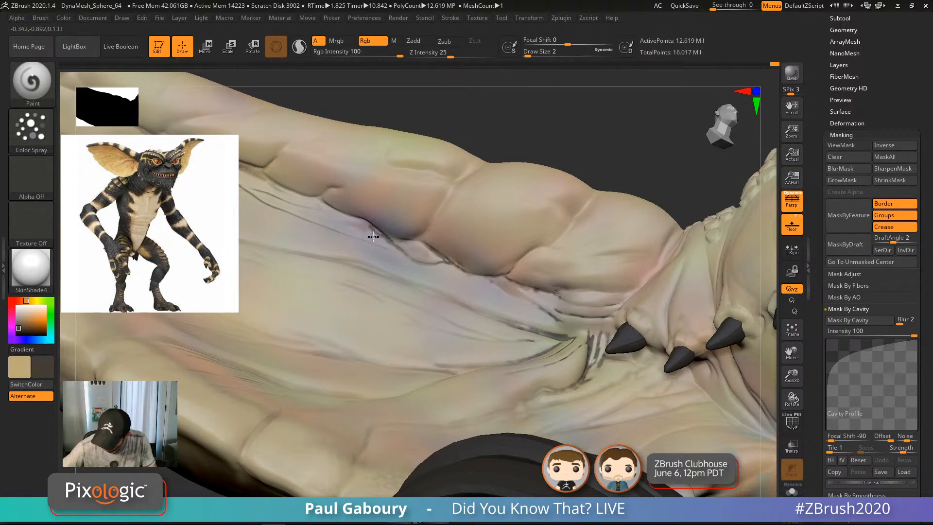
pyautogui.keyDown('alt'); pyautogui.moveTo(423, 249); pyautogui.dragTo(507, 290, button='right'); pyautogui.keyUp('alt')
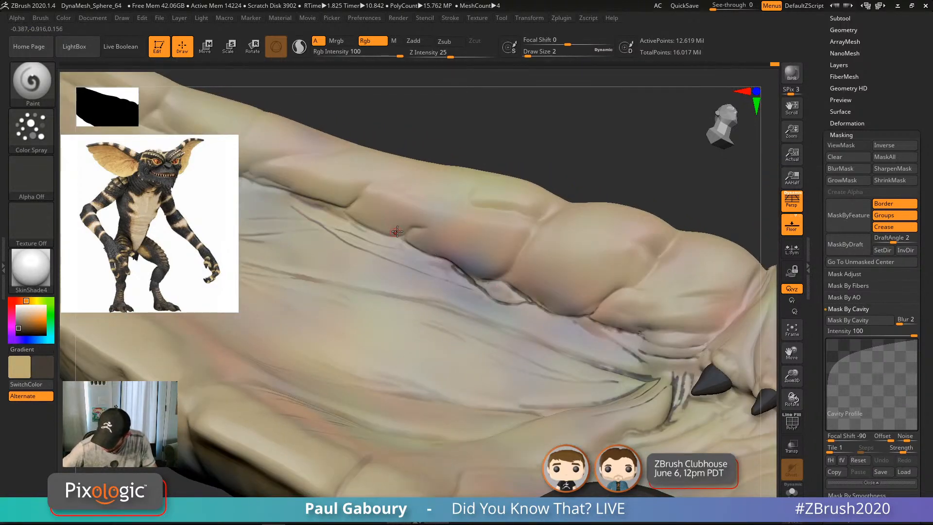
pyautogui.keyDown('alt'); pyautogui.moveTo(397, 231); pyautogui.dragTo(489, 250, button='right'); pyautogui.keyUp('alt')
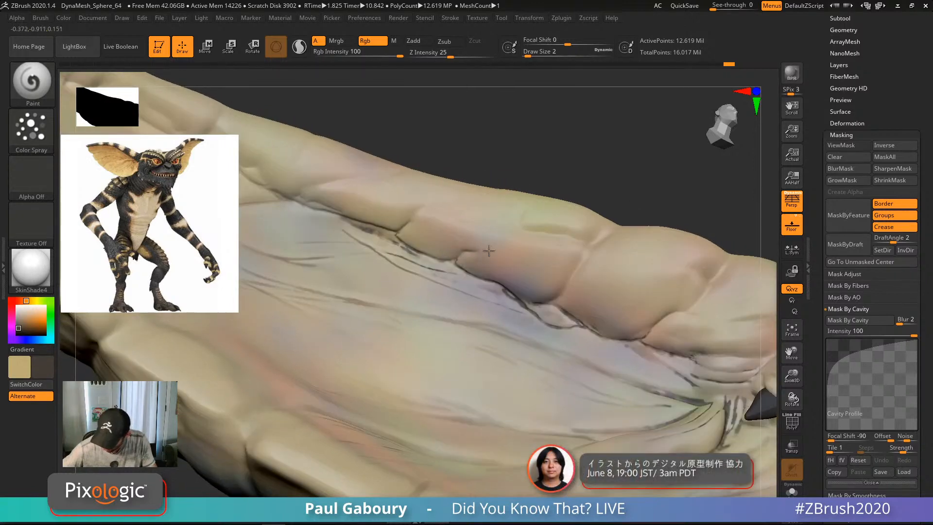
pyautogui.keyDown('alt'); pyautogui.moveTo(414, 209); pyautogui.dragTo(474, 239, button='right'); pyautogui.keyUp('alt')
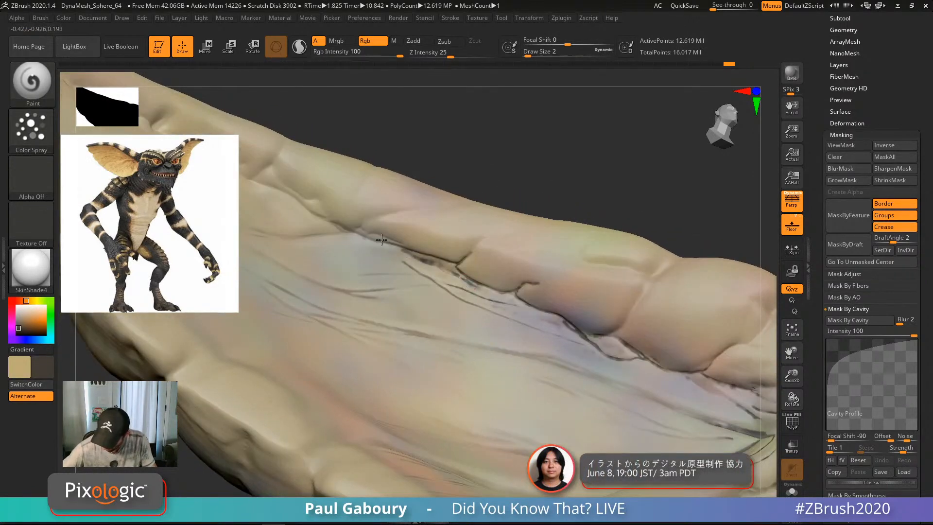
pyautogui.moveTo(389, 246); pyautogui.dragTo(292, 194)
pyautogui.moveTo(428, 260); pyautogui.dragTo(614, 358)
# Step: Soften the dark crease lines with a size-12 smooth brush, then clear the mask
pyautogui.keyDown('alt'); pyautogui.moveTo(641, 352); pyautogui.dragTo(506, 398, button='right'); pyautogui.keyUp('alt')
pyautogui.press('s')
pyautogui.moveTo(506, 398); pyautogui.dragTo(513, 398)
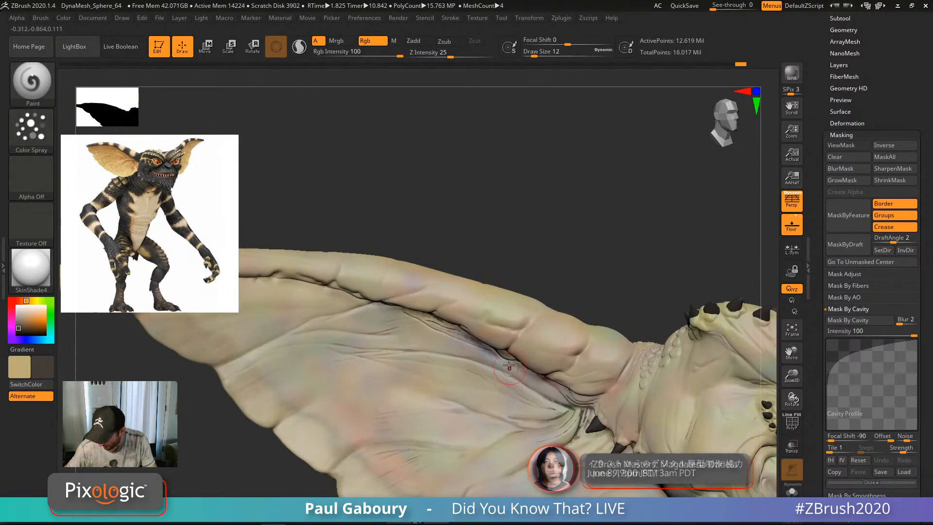
pyautogui.moveTo(513, 396)
pyautogui.mouseDown(button='right')
pyautogui.moveTo(491, 355)
pyautogui.moveTo(453, 346)
pyautogui.mouseUp(button='right')
pyautogui.moveTo(452, 345)
pyautogui.keyDown('shift'); pyautogui.mouseDown()
pyautogui.moveTo(521, 378)
pyautogui.moveTo(471, 343)
pyautogui.moveTo(574, 396)
pyautogui.mouseUp(); pyautogui.keyUp('shift')
pyautogui.moveTo(622, 419)
pyautogui.keyDown('shift'); pyautogui.mouseDown()
pyautogui.moveTo(608, 434)
pyautogui.moveTo(619, 427)
pyautogui.moveTo(551, 436)
pyautogui.mouseUp(); pyautogui.keyUp('shift')
pyautogui.moveTo(565, 398)
pyautogui.keyDown('shift'); pyautogui.mouseDown()
pyautogui.moveTo(457, 344)
pyautogui.moveTo(459, 326)
pyautogui.moveTo(350, 294)
pyautogui.mouseUp(); pyautogui.keyUp('shift')
pyautogui.keyDown('shift'); pyautogui.moveTo(296, 272); pyautogui.dragTo(562, 380); pyautogui.keyUp('shift')
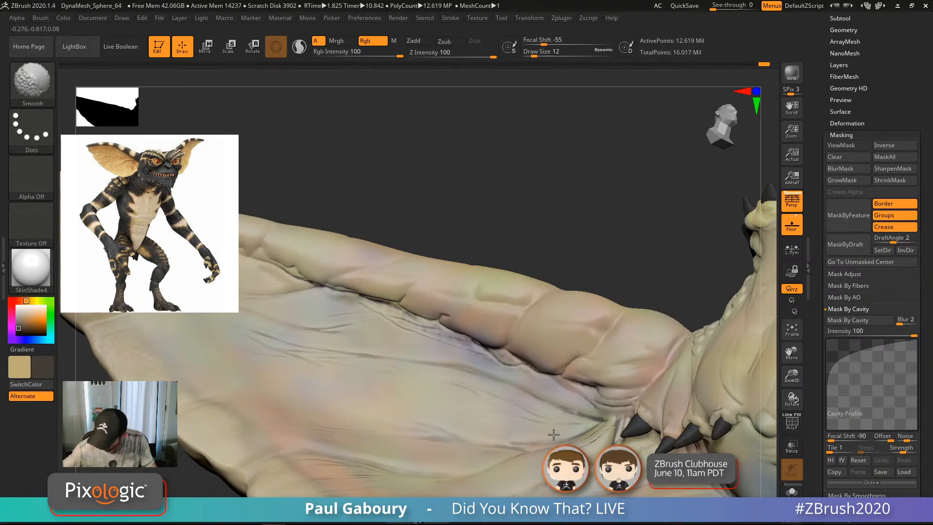
pyautogui.keyDown('ctrl'); pyautogui.moveTo(572, 449); pyautogui.dragTo(537, 387, button='right'); pyautogui.keyUp('ctrl')
pyautogui.keyDown('alt'); pyautogui.moveTo(681, 374); pyautogui.dragTo(563, 295, button='right'); pyautogui.keyUp('alt')
pyautogui.moveTo(712, 308)
pyautogui.mouseDown(button='right')
pyautogui.moveTo(695, 311)
pyautogui.moveTo(653, 282)
pyautogui.mouseUp(button='right')
pyautogui.keyDown('ctrl'); pyautogui.moveTo(685, 259); pyautogui.dragTo(716, 357); pyautogui.keyUp('ctrl')
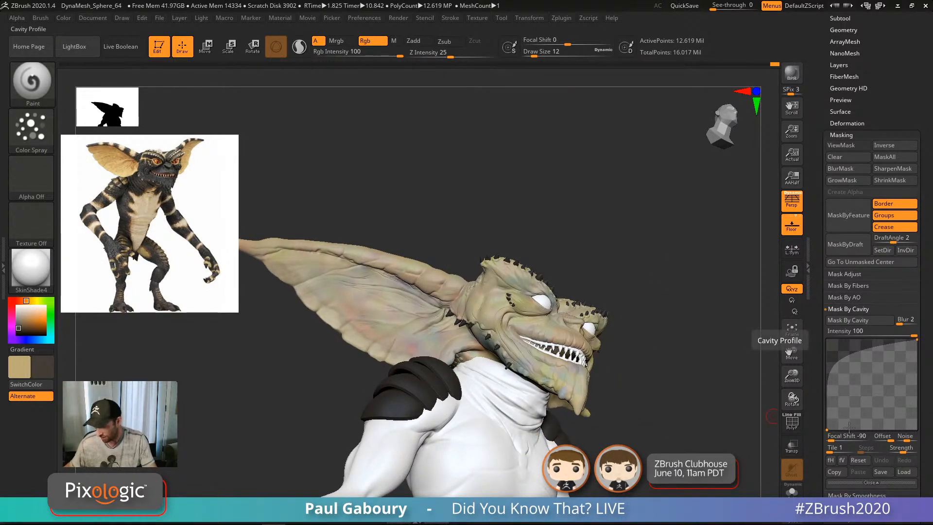
# Step: Straighten the cavity profile curve to focal shift 0 and mask the head by cavity
pyautogui.moveTo(701, 427)
pyautogui.mouseDown()
pyautogui.moveTo(663, 395)
pyautogui.moveTo(664, 419)
pyautogui.mouseUp()
pyautogui.moveTo(737, 427); pyautogui.dragTo(700, 426)
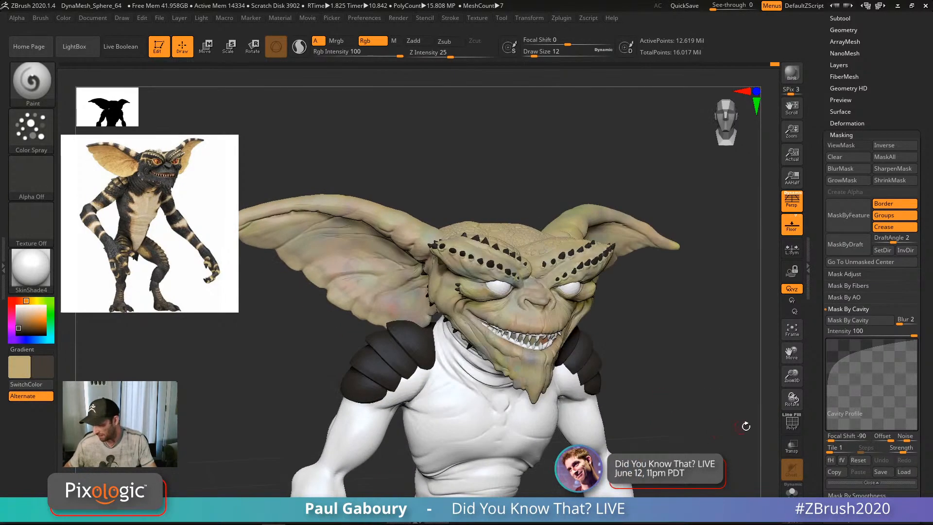
pyautogui.moveTo(831, 440); pyautogui.dragTo(845, 439)
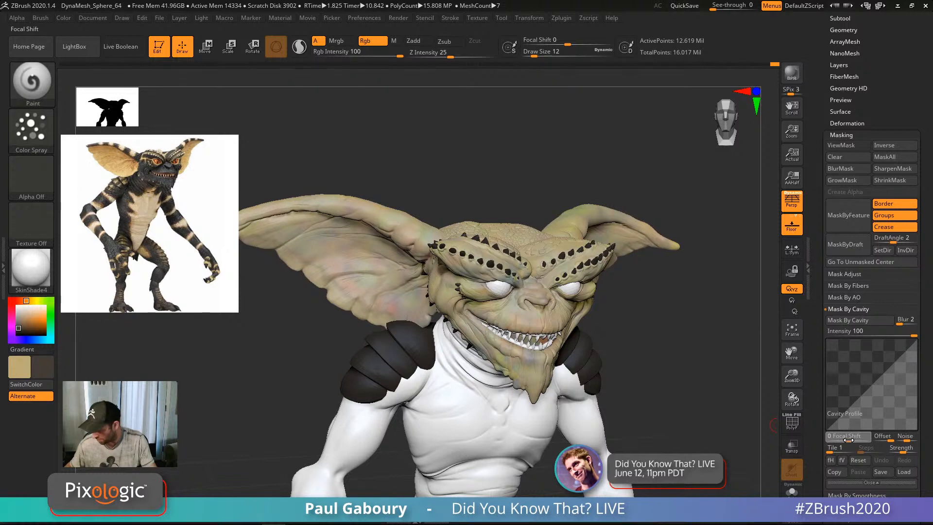
pyautogui.click(858, 323)
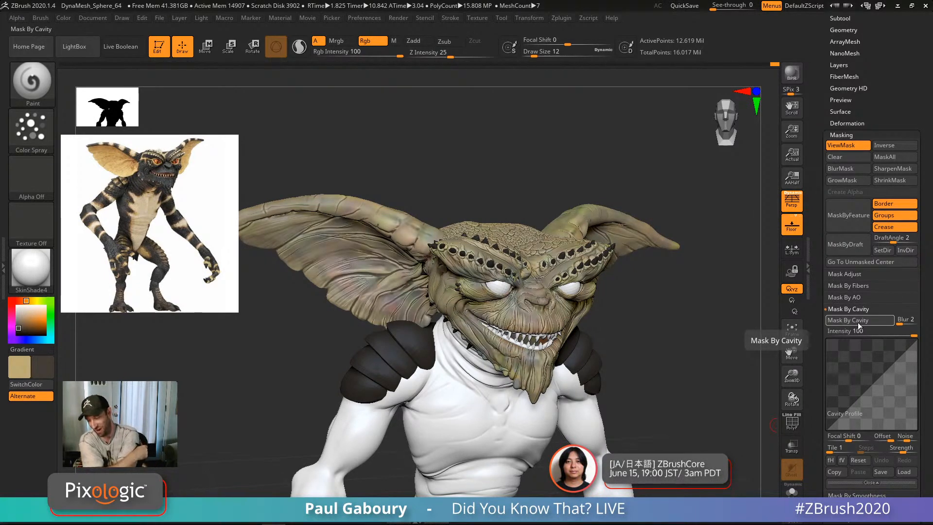
# Step: Invert the cavity mask, then invert it back while viewing the head
pyautogui.moveTo(625, 413)
pyautogui.mouseDown()
pyautogui.moveTo(624, 369)
pyautogui.moveTo(636, 384)
pyautogui.mouseUp()
pyautogui.keyDown('ctrl'); pyautogui.click(635, 386); pyautogui.keyUp('ctrl')
pyautogui.press('space')
pyautogui.keyDown('alt'); pyautogui.moveTo(644, 337); pyautogui.dragTo(656, 333, button='right'); pyautogui.keyUp('alt')
pyautogui.moveTo(559, 309)
pyautogui.keyDown('ctrl'); pyautogui.mouseDown(button='right')
pyautogui.moveTo(540, 353)
pyautogui.moveTo(596, 357)
pyautogui.mouseUp(button='right'); pyautogui.keyUp('ctrl')
pyautogui.keyDown('ctrl'); pyautogui.click(215, 418); pyautogui.keyUp('ctrl')
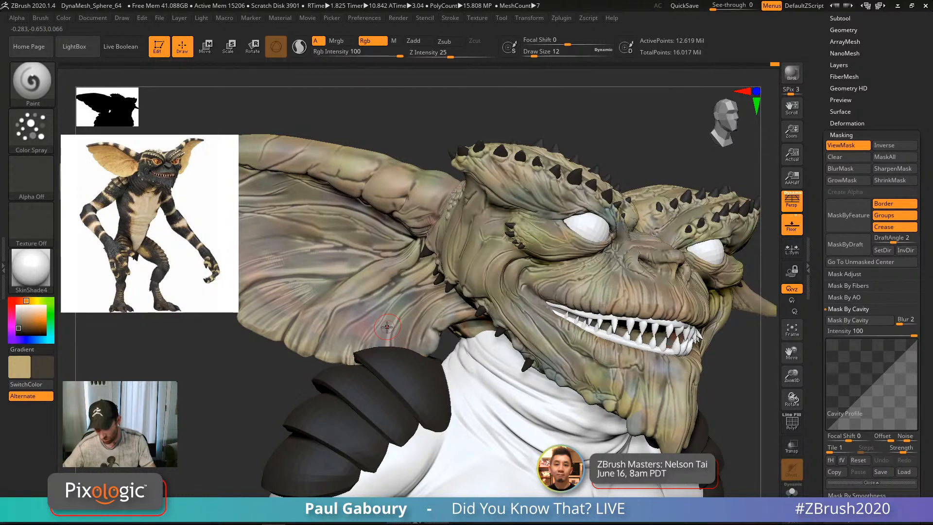
# Step: Mask the whole creature, invert the mask, and hide its shading with Ctrl+H
pyautogui.keyDown('alt'); pyautogui.moveTo(388, 328); pyautogui.dragTo(449, 330, button='right'); pyautogui.keyUp('alt')
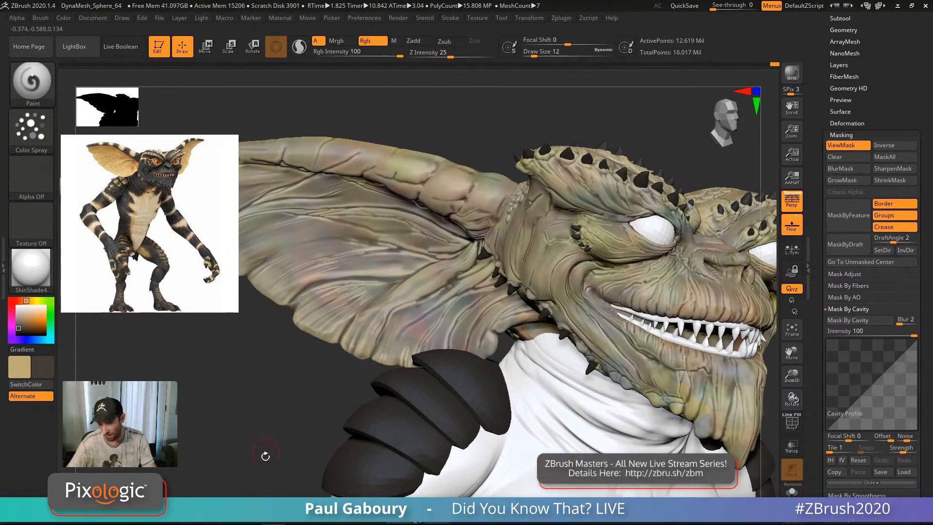
pyautogui.press('ctrl')
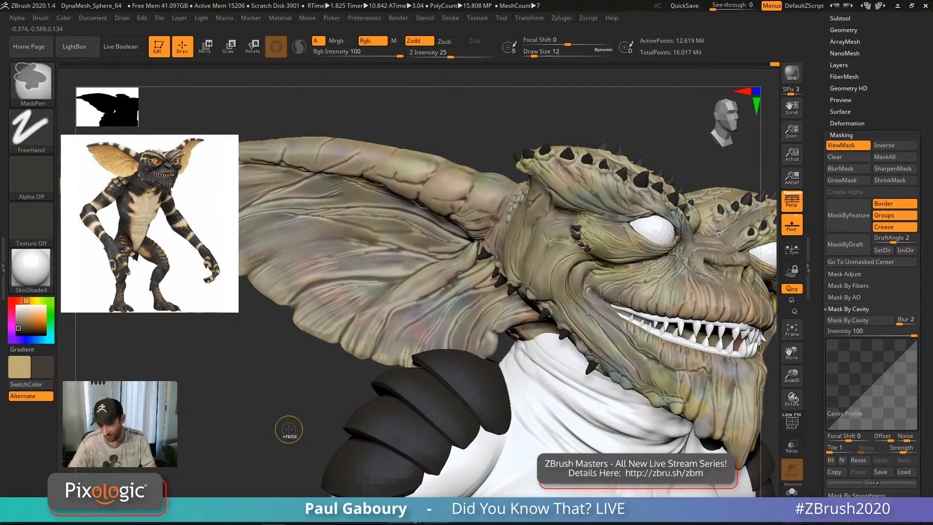
pyautogui.keyDown('ctrl'); pyautogui.click(288, 429); pyautogui.keyUp('ctrl')
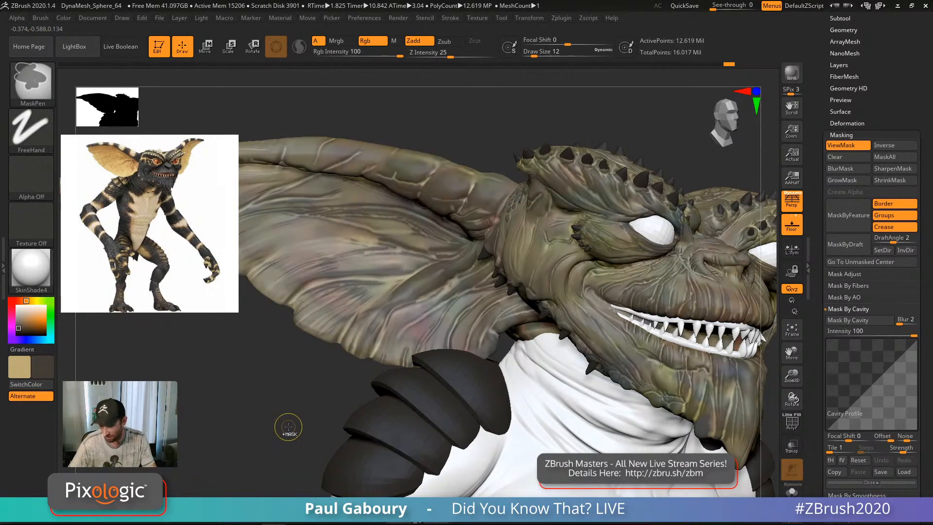
pyautogui.keyDown('ctrl'); pyautogui.click(288, 427); pyautogui.keyUp('ctrl')
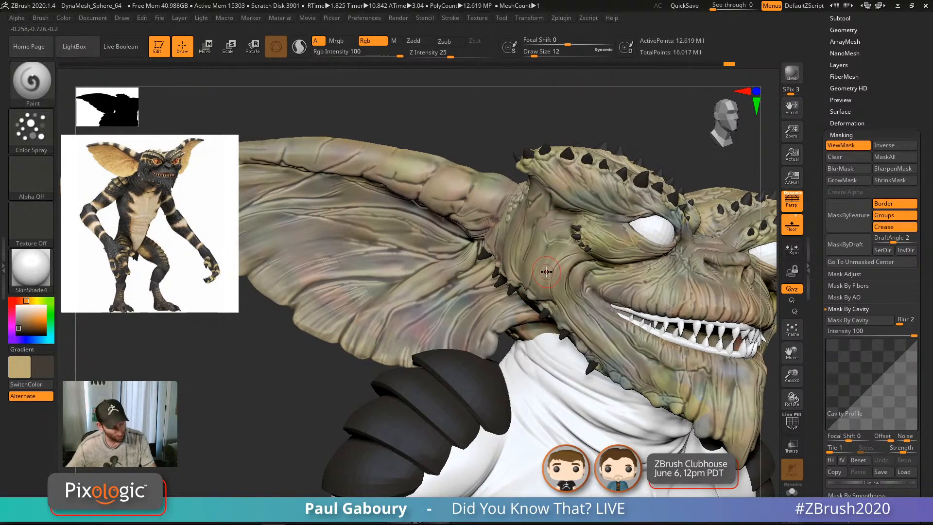
pyautogui.hotkey('ctrl', 'h')
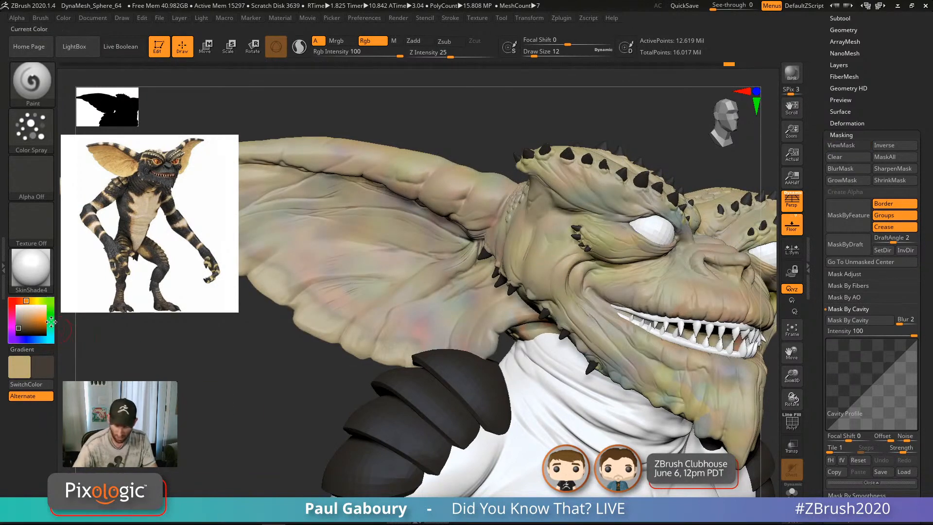
# Step: Set the paint colour to a muted dark green (R56 G90 B70)
pyautogui.moveTo(21, 331); pyautogui.dragTo(23, 326)
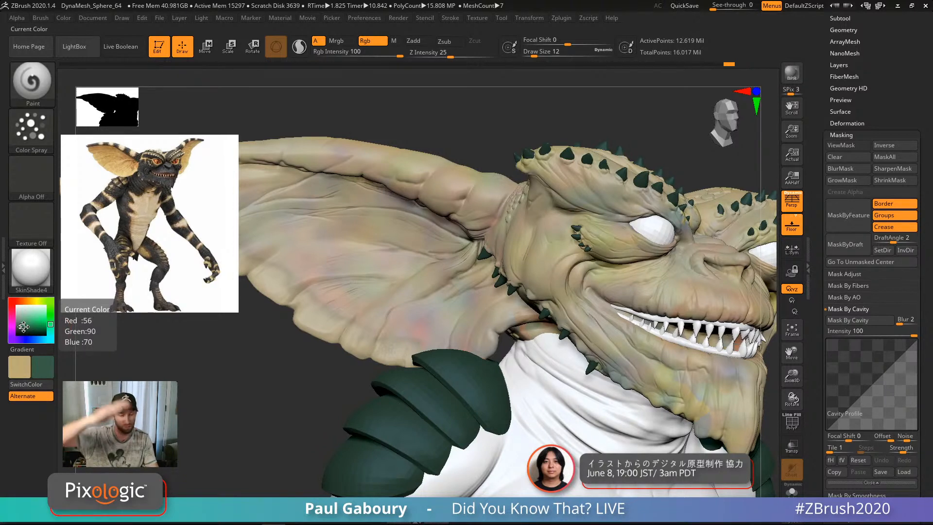
pyautogui.moveTo(23, 326); pyautogui.dragTo(20, 325)
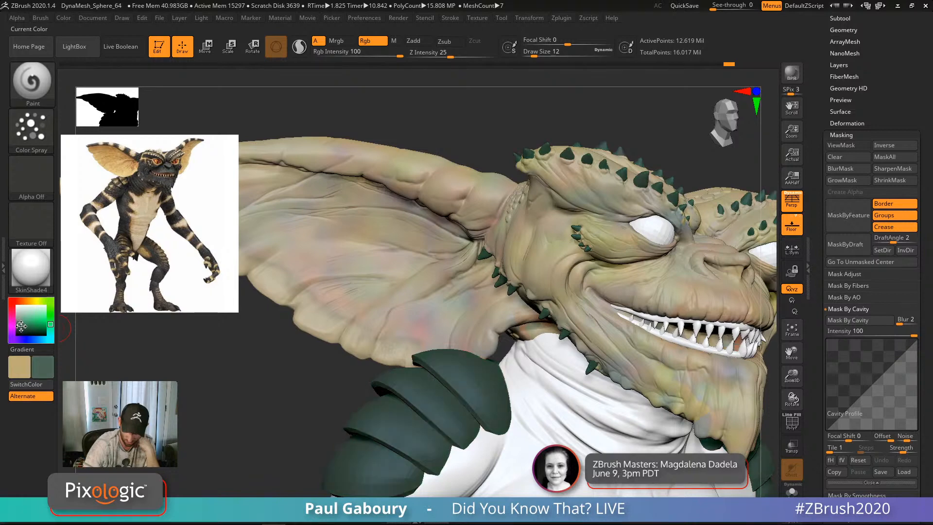
pyautogui.moveTo(565, 290); pyautogui.dragTo(585, 325, button='right')
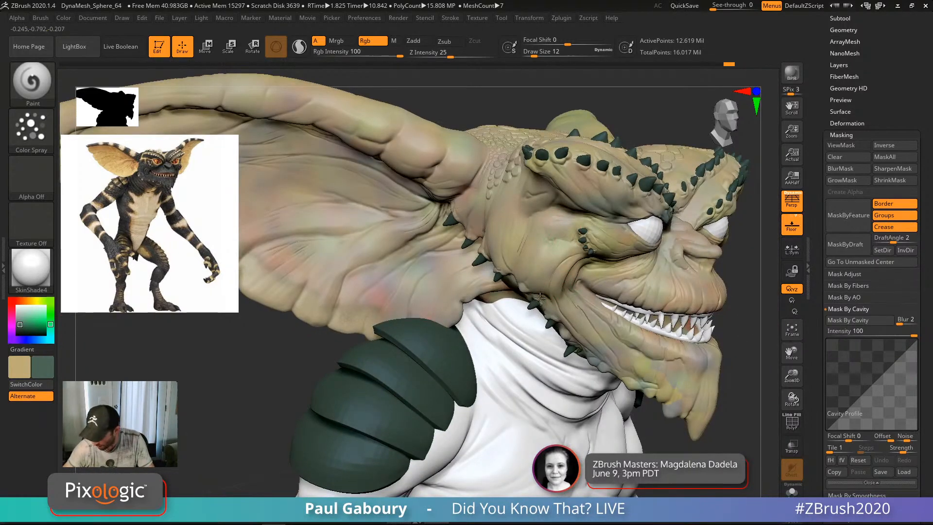
# Step: Turn the head to a three-quarter view and paint a green tint onto the cheek
pyautogui.moveTo(524, 269); pyautogui.dragTo(530, 319, button='right')
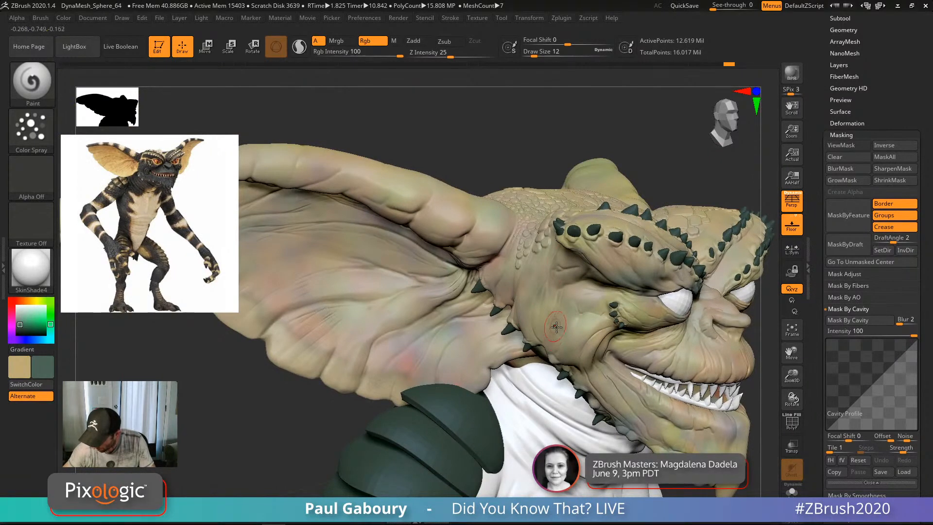
pyautogui.moveTo(555, 265); pyautogui.dragTo(569, 259, button='right')
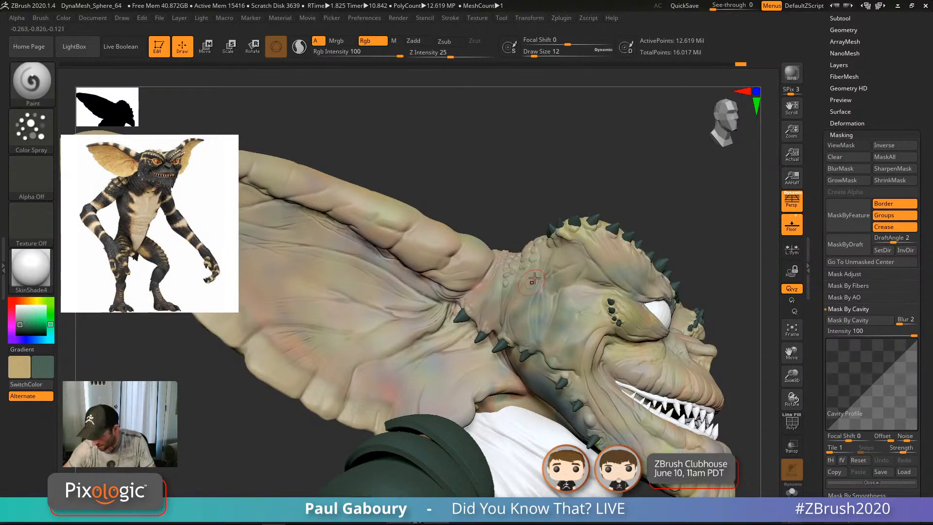
pyautogui.moveTo(533, 278); pyautogui.dragTo(549, 252, button='right')
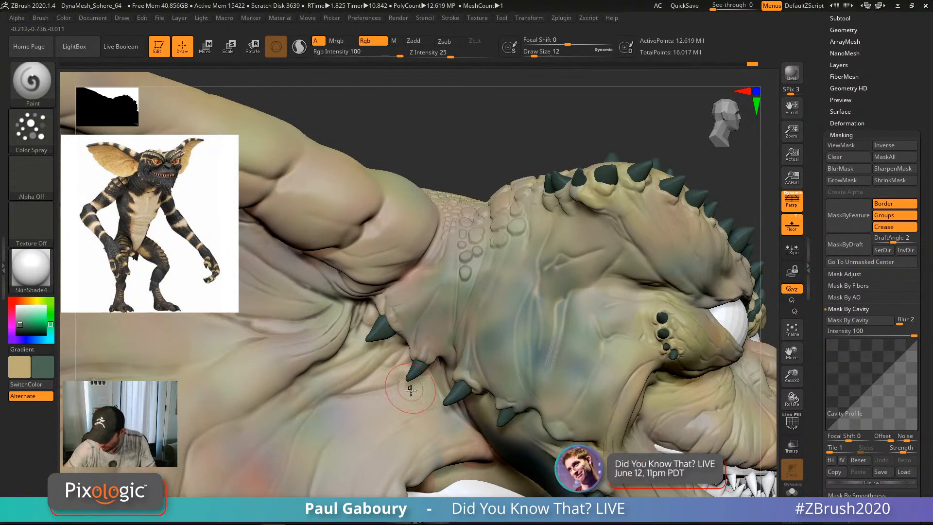
pyautogui.keyDown('alt'); pyautogui.moveTo(522, 343); pyautogui.dragTo(492, 291, button='right'); pyautogui.keyUp('alt')
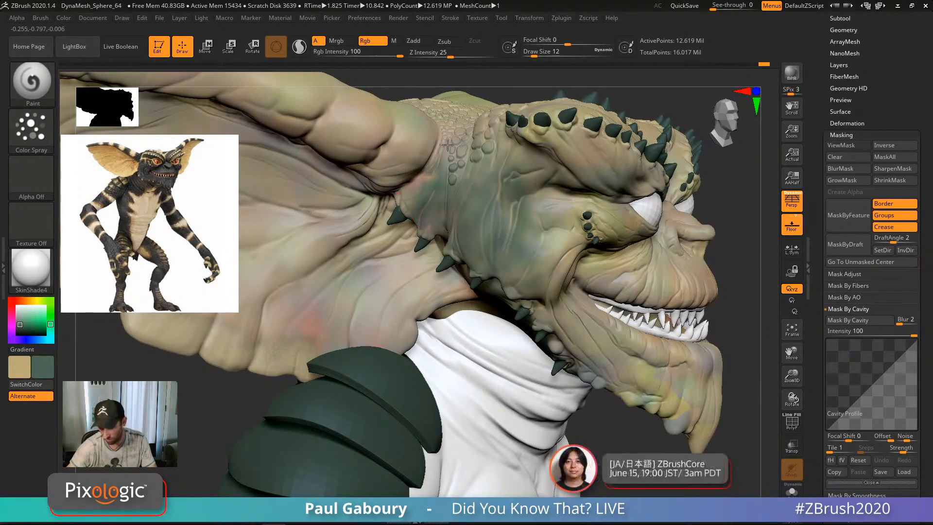
pyautogui.moveTo(538, 220)
pyautogui.mouseDown()
pyautogui.moveTo(561, 210)
pyautogui.moveTo(554, 270)
pyautogui.mouseUp()
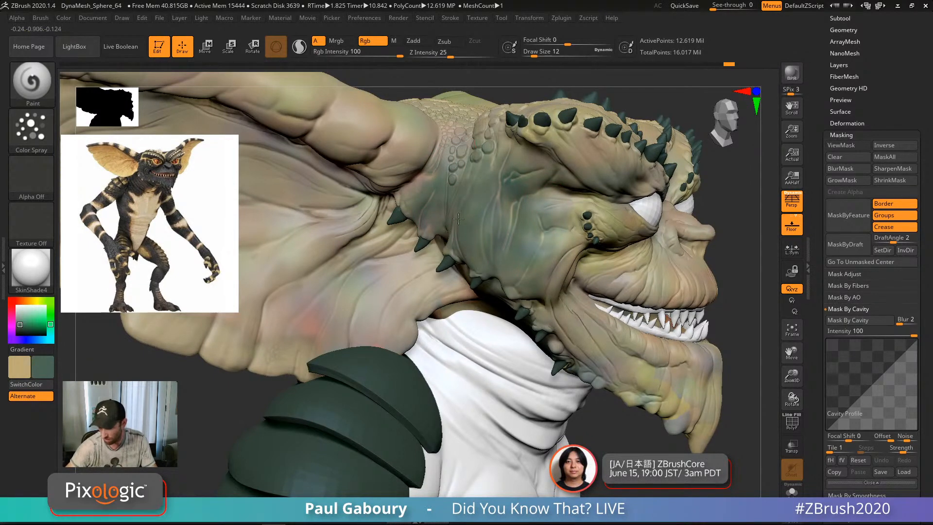
# Step: Zoom out to a side view and show the mask shading again with Ctrl+H
pyautogui.keyDown('ctrl'); pyautogui.moveTo(525, 268); pyautogui.dragTo(515, 206, button='right'); pyautogui.keyUp('ctrl')
pyautogui.moveTo(624, 335)
pyautogui.mouseDown(button='right')
pyautogui.moveTo(598, 344)
pyautogui.moveTo(630, 360)
pyautogui.moveTo(613, 330)
pyautogui.mouseUp(button='right')
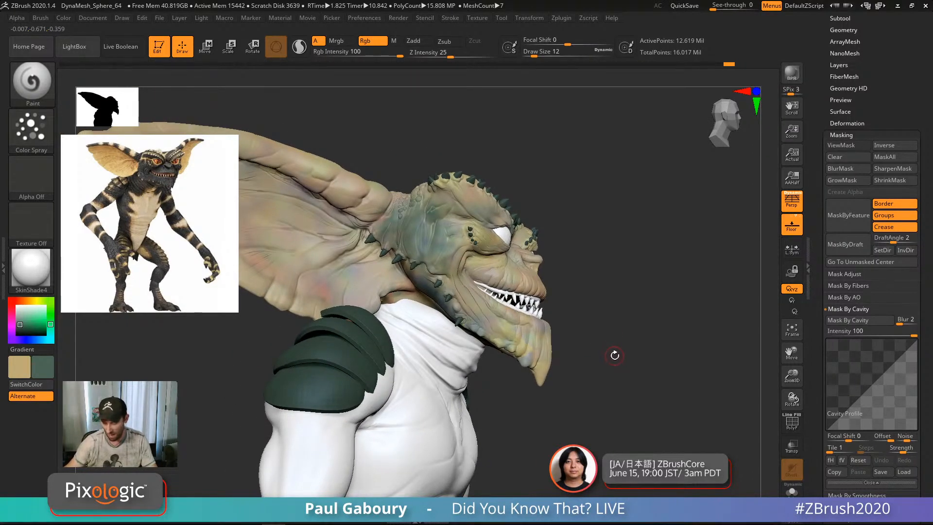
pyautogui.keyDown('alt'); pyautogui.moveTo(614, 359); pyautogui.dragTo(639, 355, button='right'); pyautogui.keyUp('alt')
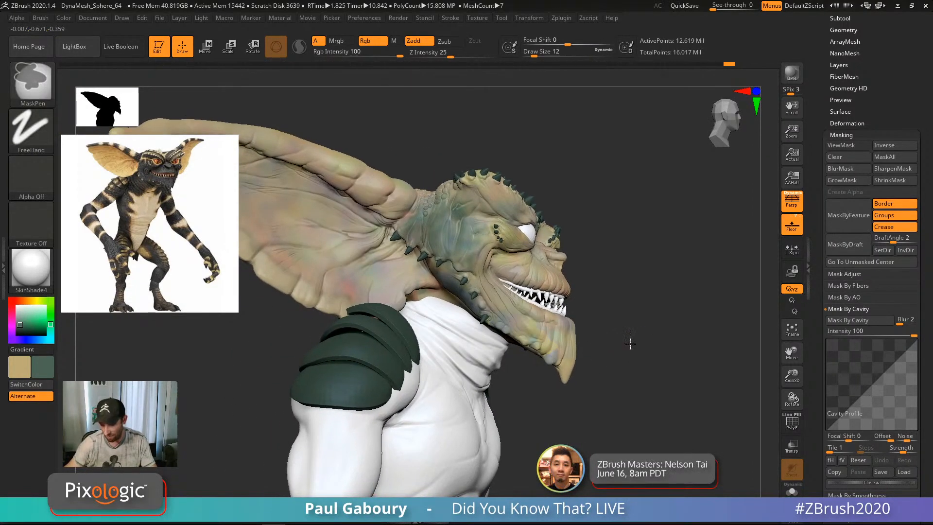
pyautogui.hotkey('ctrl', 'h')
pyautogui.keyDown('ctrl'); pyautogui.moveTo(486, 219); pyautogui.dragTo(484, 280, button='right'); pyautogui.keyUp('ctrl')
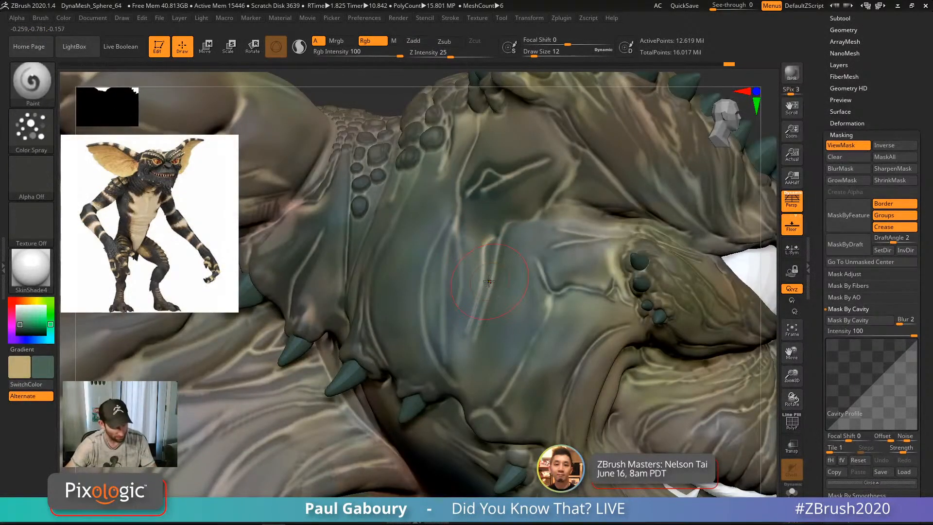
# Step: Hide the mask view, pick a very dark green, and set Draw Size to 7
pyautogui.hotkey('ctrl', 'h')
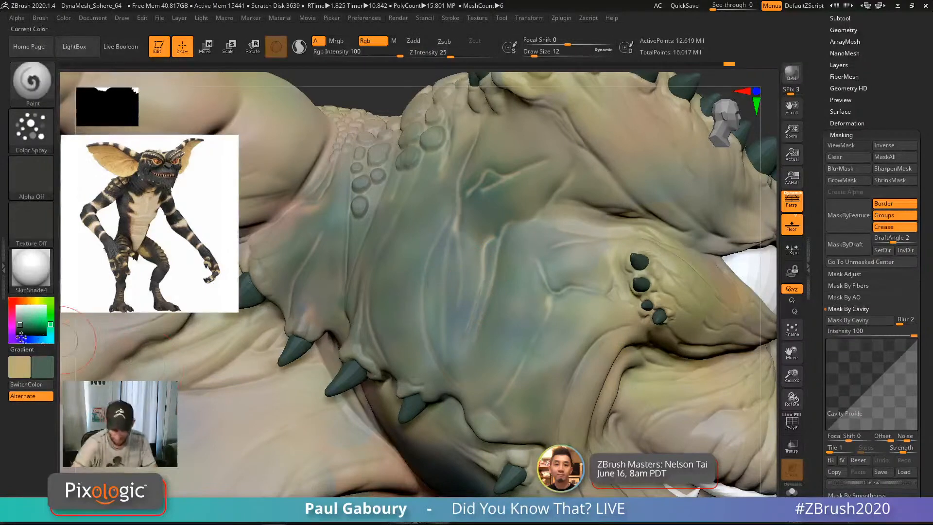
pyautogui.click(21, 330)
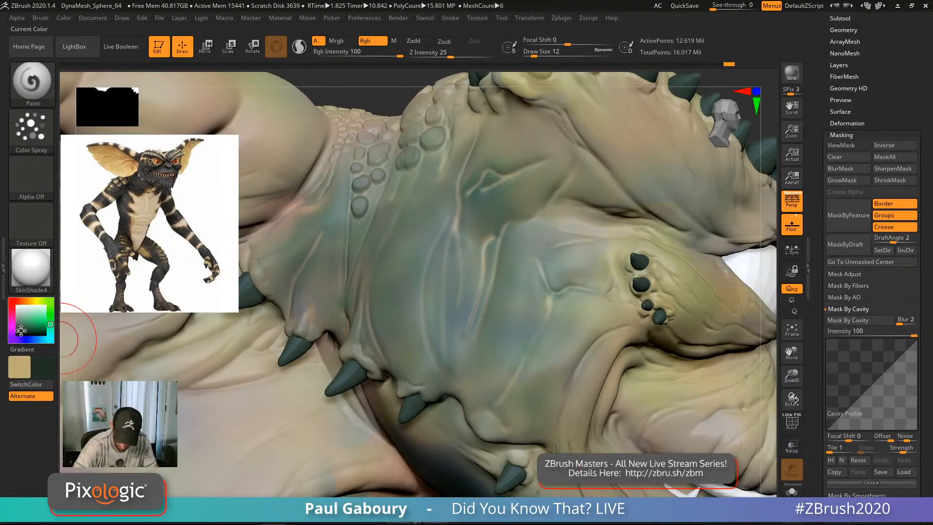
pyautogui.press('s')
pyautogui.click(444, 286)
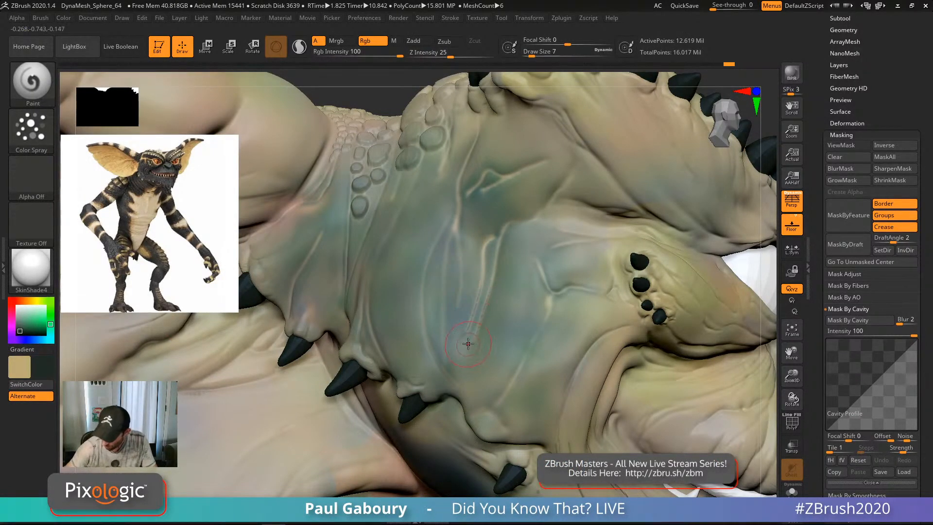
# Step: Spray dark strokes over the pale skin-fold ridges and around the upper scales
pyautogui.moveTo(483, 327); pyautogui.dragTo(480, 324)
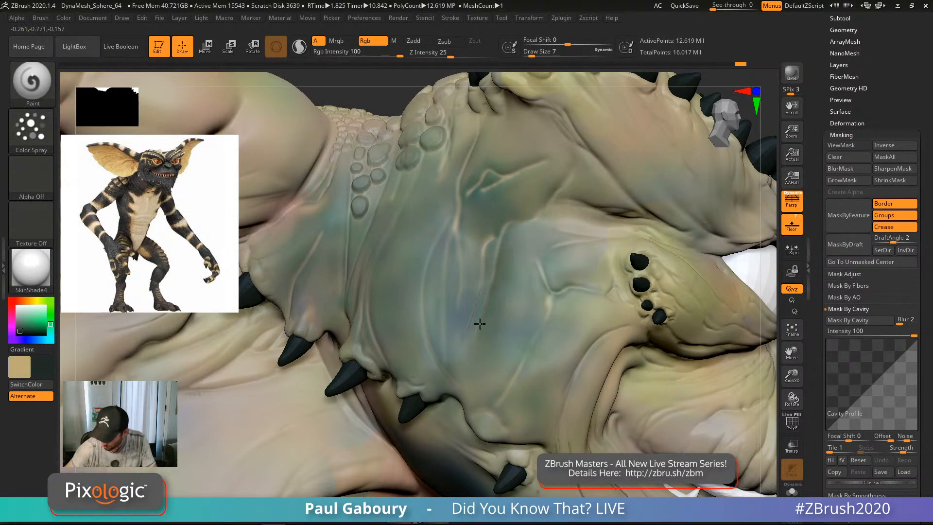
pyautogui.moveTo(478, 265)
pyautogui.mouseDown()
pyautogui.moveTo(457, 190)
pyautogui.moveTo(463, 381)
pyautogui.mouseUp()
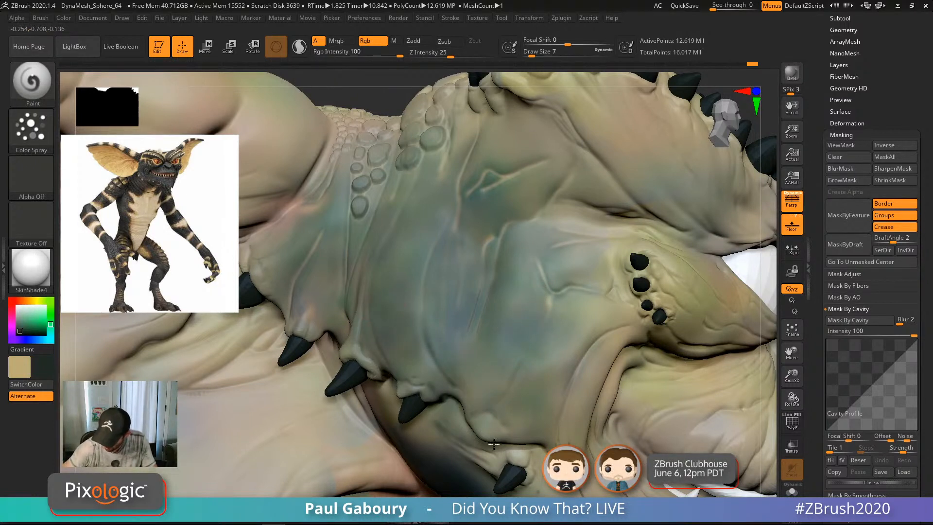
pyautogui.moveTo(549, 329); pyautogui.dragTo(554, 298)
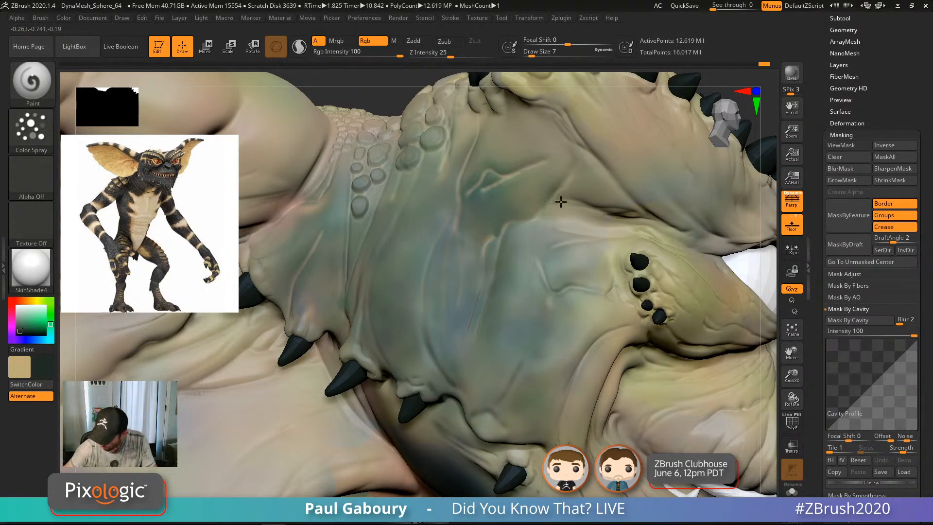
pyautogui.moveTo(561, 203)
pyautogui.mouseDown()
pyautogui.moveTo(522, 195)
pyautogui.moveTo(492, 221)
pyautogui.moveTo(510, 97)
pyautogui.moveTo(530, 141)
pyautogui.mouseUp()
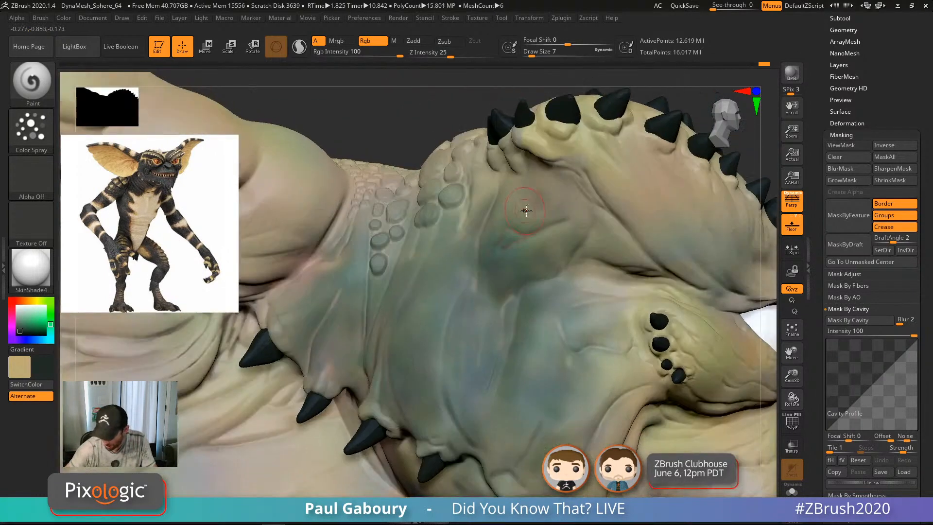
pyautogui.moveTo(462, 203)
pyautogui.mouseDown()
pyautogui.moveTo(427, 273)
pyautogui.moveTo(446, 213)
pyautogui.moveTo(363, 347)
pyautogui.moveTo(345, 292)
pyautogui.mouseUp()
pyautogui.moveTo(373, 221)
pyautogui.mouseDown()
pyautogui.moveTo(340, 331)
pyautogui.moveTo(335, 260)
pyautogui.moveTo(318, 304)
pyautogui.mouseUp()
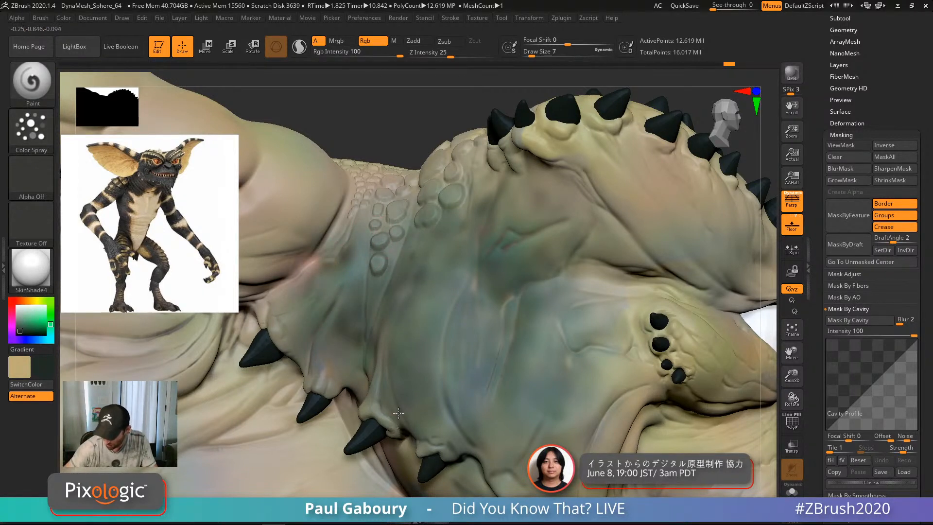
# Step: Darken the neck skin with more dark green strokes down to the lower neck
pyautogui.moveTo(447, 335); pyautogui.dragTo(455, 307)
pyautogui.moveTo(461, 353)
pyautogui.mouseDown()
pyautogui.moveTo(426, 297)
pyautogui.moveTo(385, 350)
pyautogui.moveTo(350, 347)
pyautogui.mouseUp()
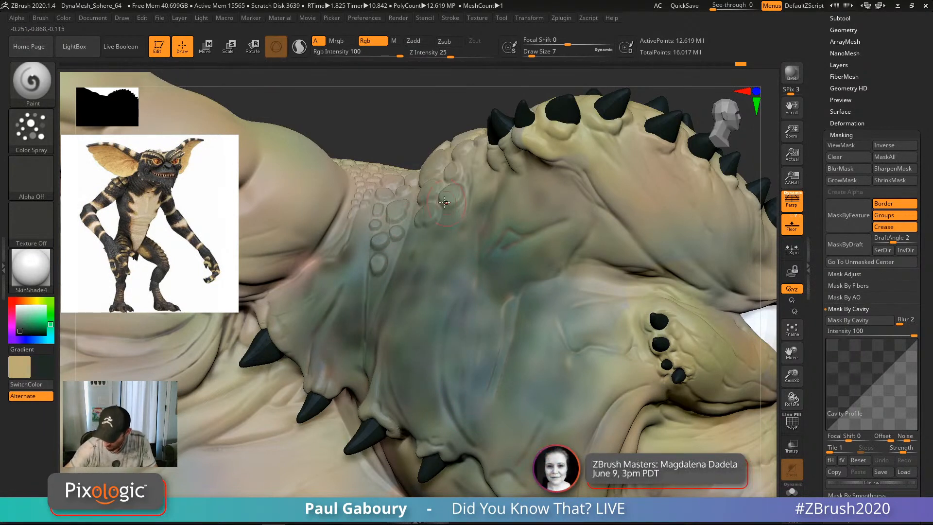
pyautogui.moveTo(438, 309); pyautogui.dragTo(445, 370)
pyautogui.moveTo(508, 299); pyautogui.dragTo(490, 430)
pyautogui.moveTo(497, 384); pyautogui.dragTo(496, 440)
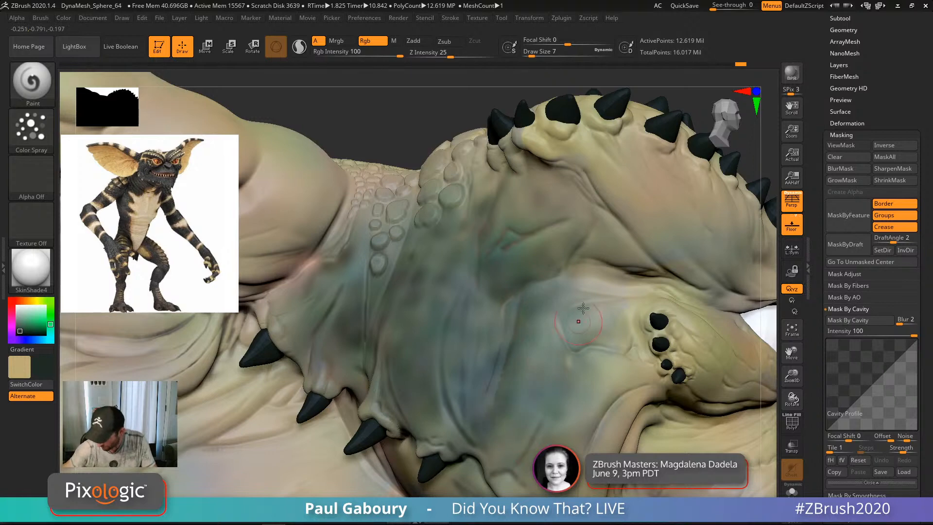
pyautogui.moveTo(574, 358); pyautogui.dragTo(537, 364)
pyautogui.keyDown('ctrl'); pyautogui.moveTo(540, 438); pyautogui.dragTo(504, 294, button='right'); pyautogui.keyUp('ctrl')
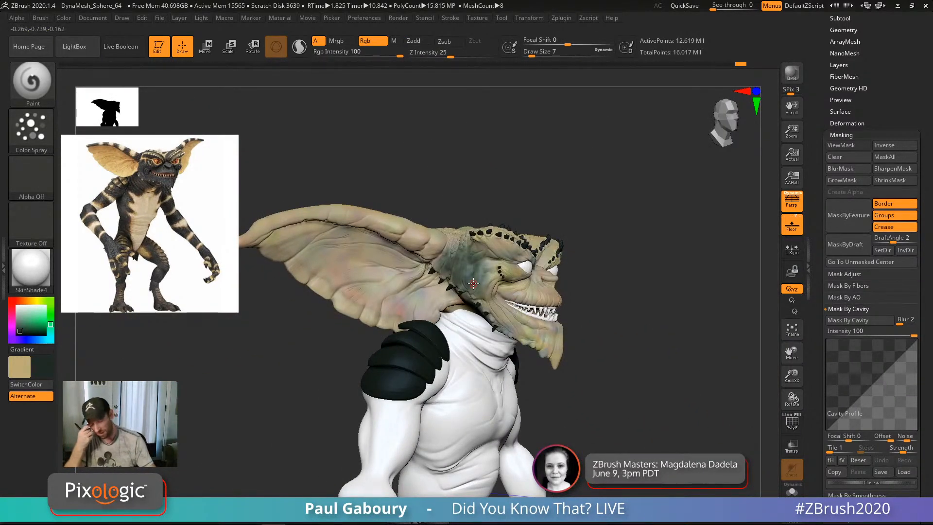
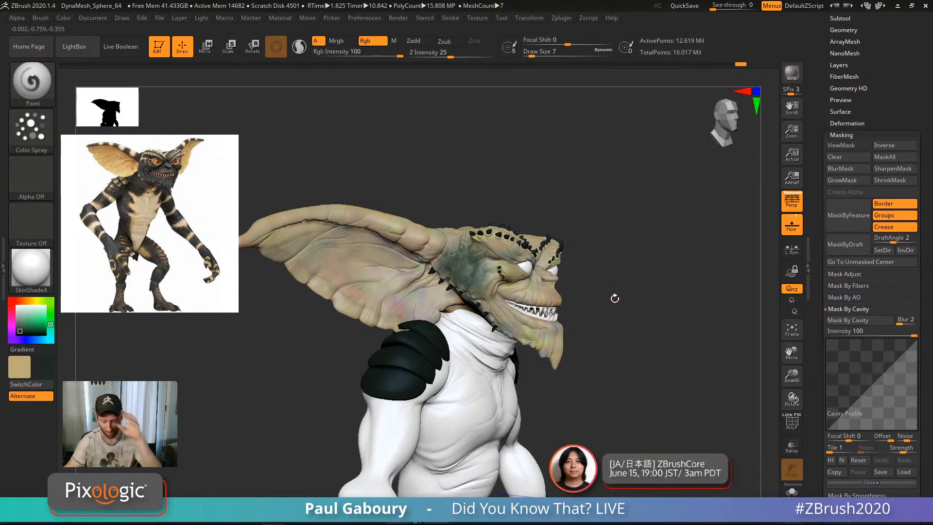
# Step: Frame the base of the ear up close and raise Draw Size to 17
pyautogui.moveTo(457, 299)
pyautogui.mouseDown(button='right')
pyautogui.moveTo(483, 289)
pyautogui.moveTo(483, 276)
pyautogui.mouseUp(button='right')
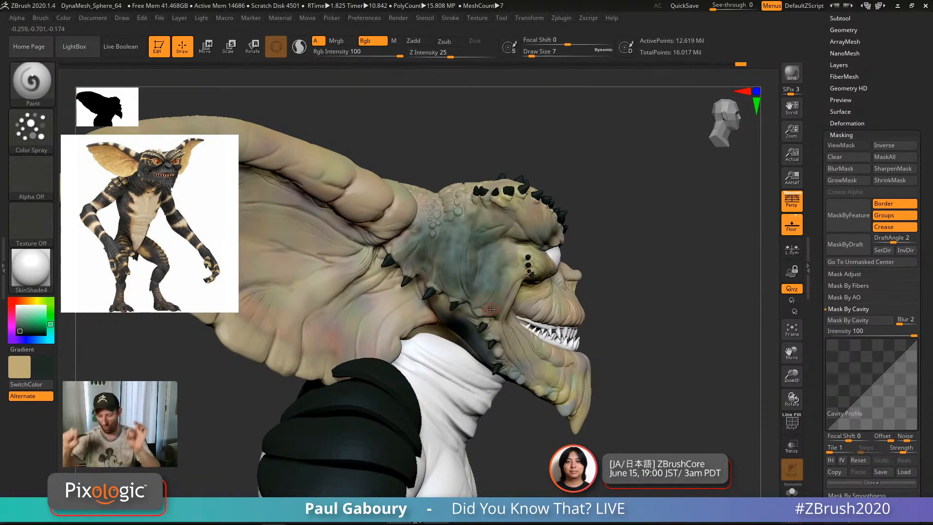
pyautogui.keyDown('ctrl'); pyautogui.moveTo(493, 291); pyautogui.dragTo(496, 289, button='right'); pyautogui.keyUp('ctrl')
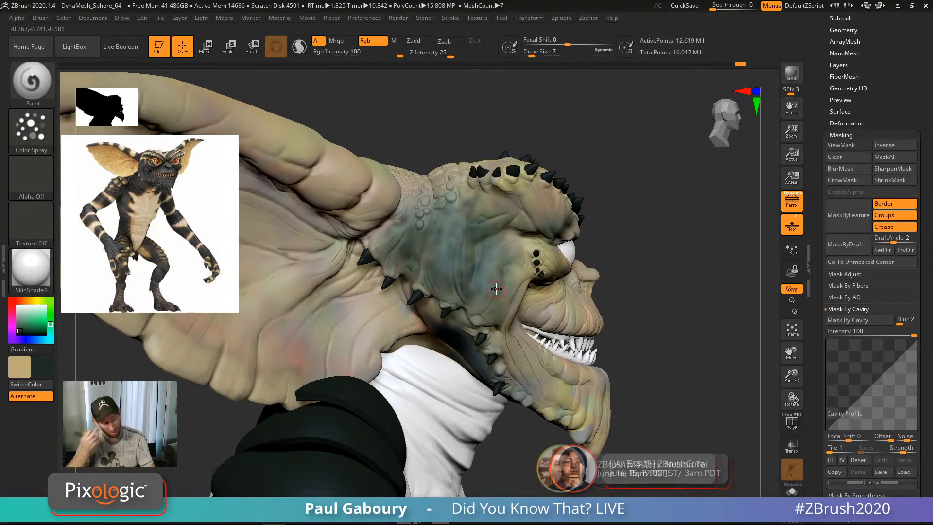
pyautogui.moveTo(499, 325)
pyautogui.keyDown('alt'); pyautogui.mouseDown(button='right')
pyautogui.moveTo(611, 393)
pyautogui.moveTo(632, 395)
pyautogui.mouseUp(button='right'); pyautogui.keyUp('alt')
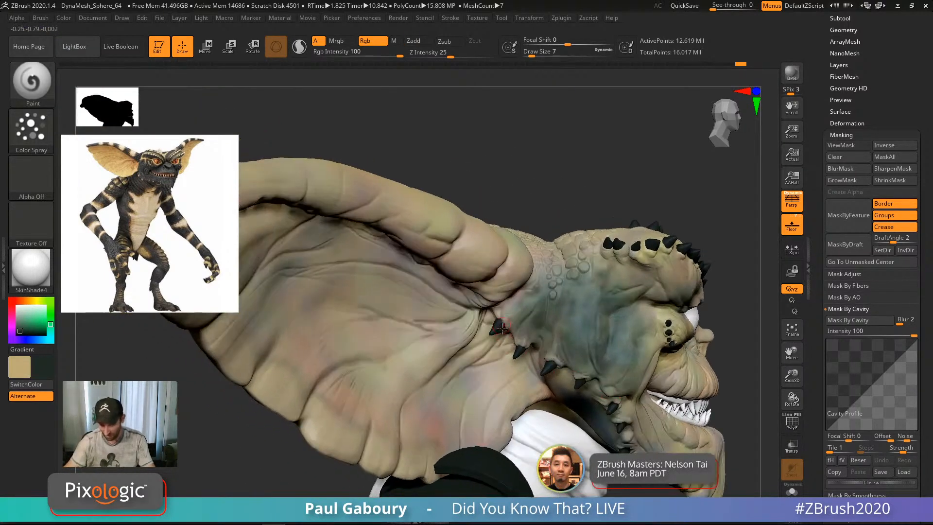
pyautogui.press('s')
pyautogui.moveTo(500, 332); pyautogui.dragTo(504, 332)
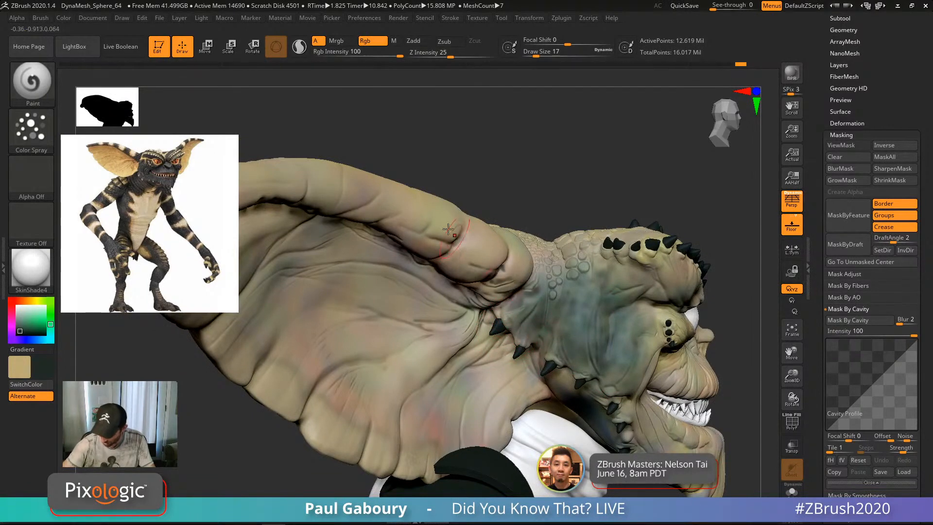
pyautogui.keyDown('alt'); pyautogui.moveTo(335, 190); pyautogui.dragTo(362, 251, button='right'); pyautogui.keyUp('alt')
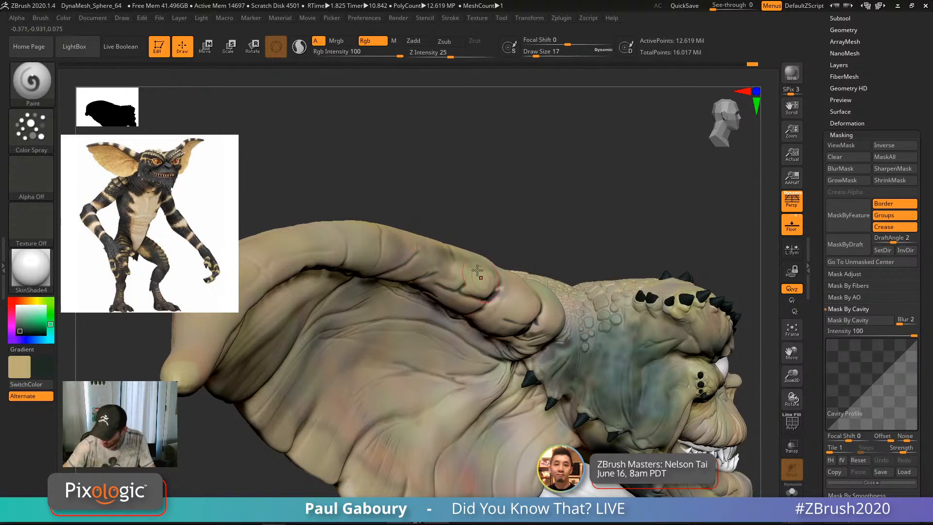
# Step: Show the mask, invert it twice to restore it, then hide the mask view
pyautogui.hotkey('ctrl', 'h')
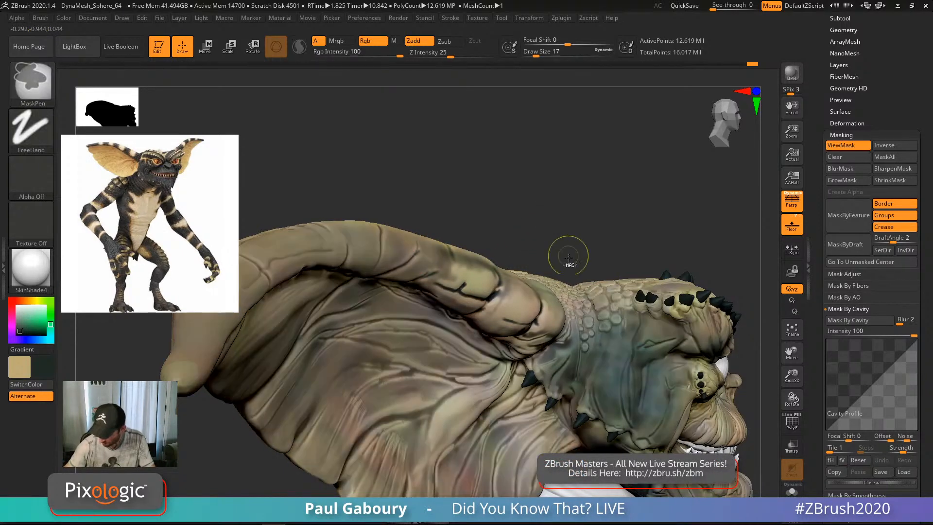
pyautogui.keyDown('ctrl'); pyautogui.click(570, 228); pyautogui.keyUp('ctrl')
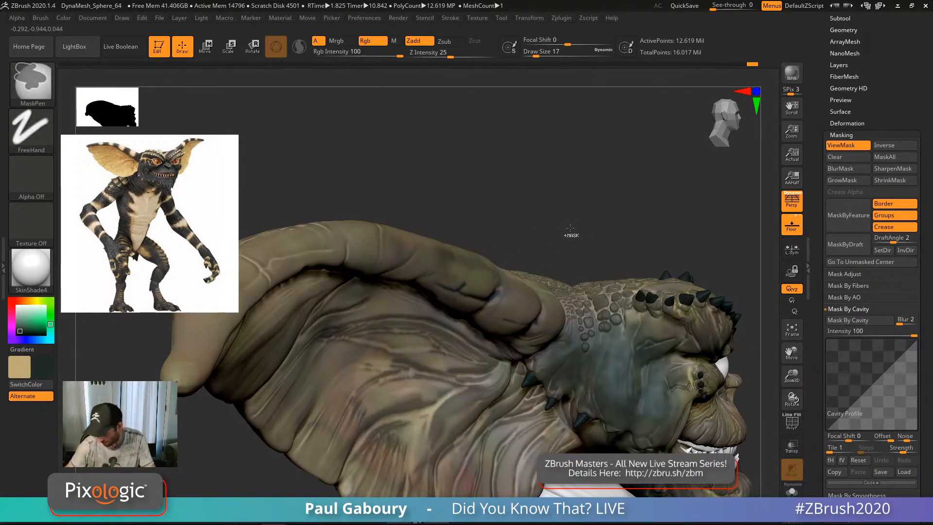
pyautogui.keyDown('ctrl'); pyautogui.click(570, 228); pyautogui.keyUp('ctrl')
pyautogui.hotkey('ctrl', 'h')
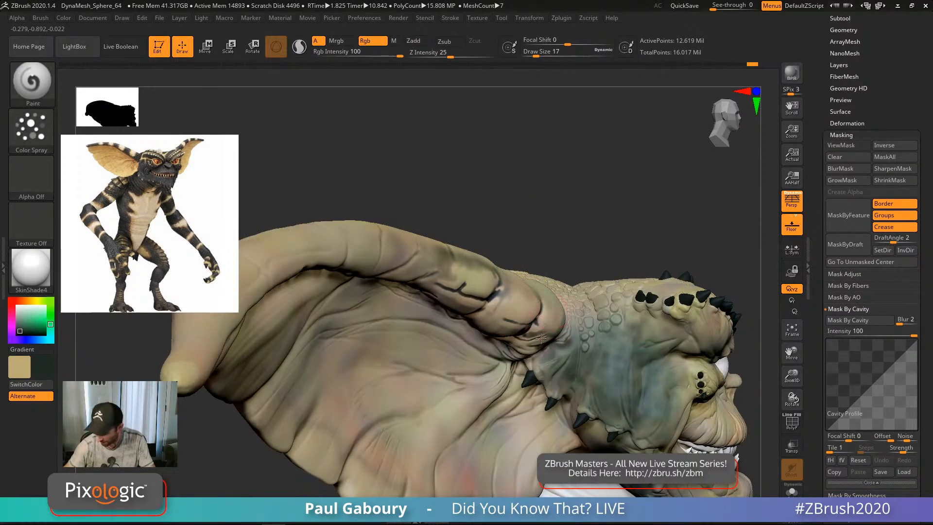
# Step: Paint dark colour into the ear-base fold and along the upper ear crease
pyautogui.moveTo(531, 320)
pyautogui.mouseDown()
pyautogui.moveTo(502, 303)
pyautogui.moveTo(513, 285)
pyautogui.moveTo(478, 285)
pyautogui.moveTo(435, 258)
pyautogui.moveTo(445, 292)
pyautogui.moveTo(443, 267)
pyautogui.mouseUp()
pyautogui.moveTo(539, 358)
pyautogui.mouseDown()
pyautogui.moveTo(555, 333)
pyautogui.moveTo(536, 323)
pyautogui.moveTo(583, 326)
pyautogui.moveTo(601, 311)
pyautogui.moveTo(521, 322)
pyautogui.mouseUp()
pyautogui.moveTo(434, 267)
pyautogui.mouseDown()
pyautogui.moveTo(291, 239)
pyautogui.moveTo(272, 243)
pyautogui.moveTo(428, 262)
pyautogui.moveTo(568, 382)
pyautogui.mouseUp()
pyautogui.keyDown('ctrl'); pyautogui.moveTo(568, 381); pyautogui.dragTo(559, 300, button='right'); pyautogui.keyUp('ctrl')
pyautogui.moveTo(559, 299)
pyautogui.keyDown('ctrl'); pyautogui.mouseDown(button='right')
pyautogui.moveTo(541, 322)
pyautogui.moveTo(556, 357)
pyautogui.mouseUp(button='right'); pyautogui.keyUp('ctrl')
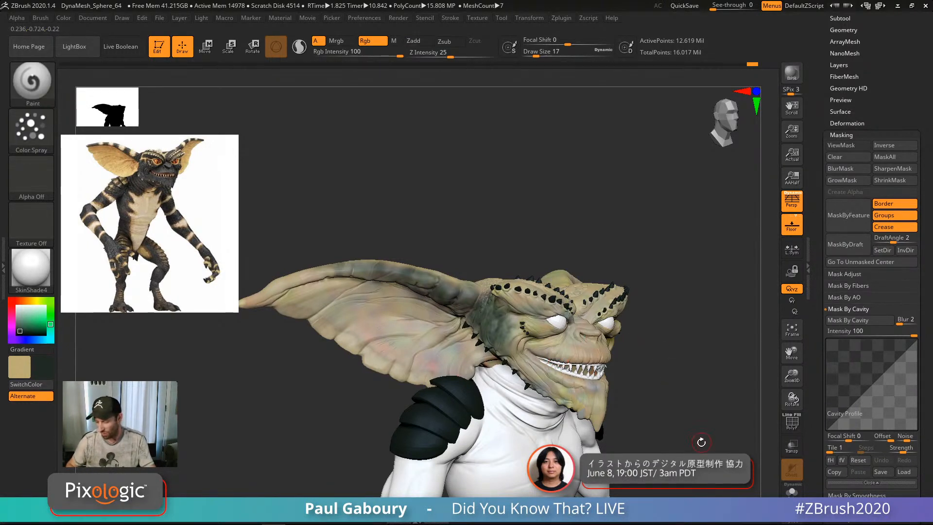
# Step: Collapse Mask By Cavity and expand the Mask By Smoothness settings
pyautogui.click(854, 311)
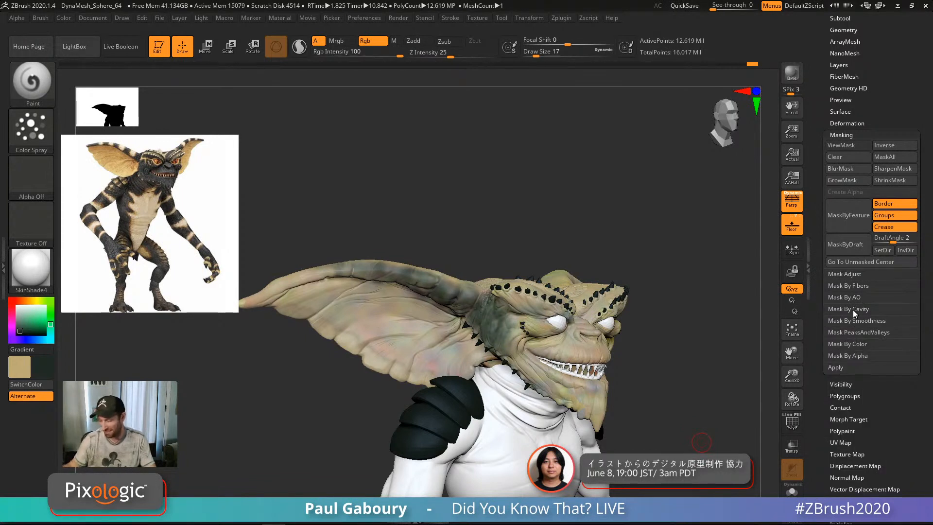
pyautogui.click(857, 321)
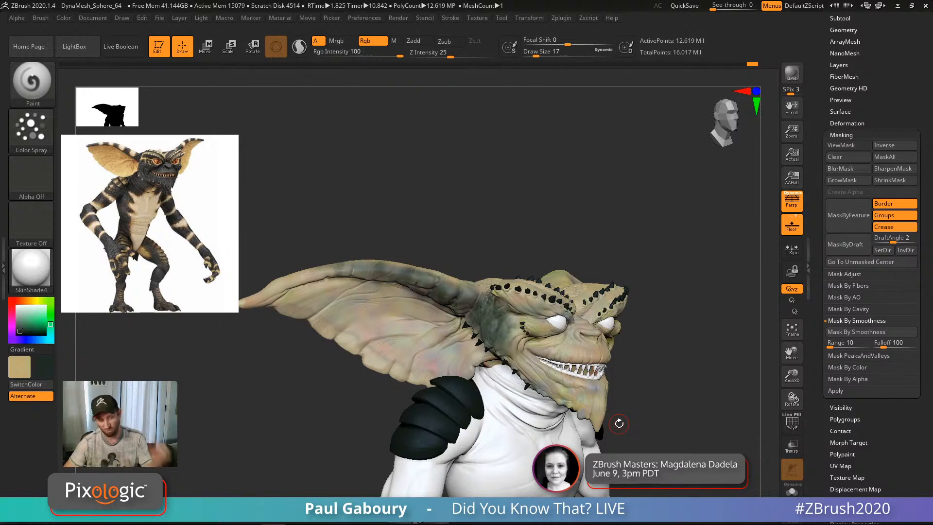
pyautogui.moveTo(552, 404)
pyautogui.mouseDown(button='right')
pyautogui.moveTo(576, 401)
pyautogui.moveTo(578, 422)
pyautogui.moveTo(595, 413)
pyautogui.moveTo(600, 428)
pyautogui.mouseUp(button='right')
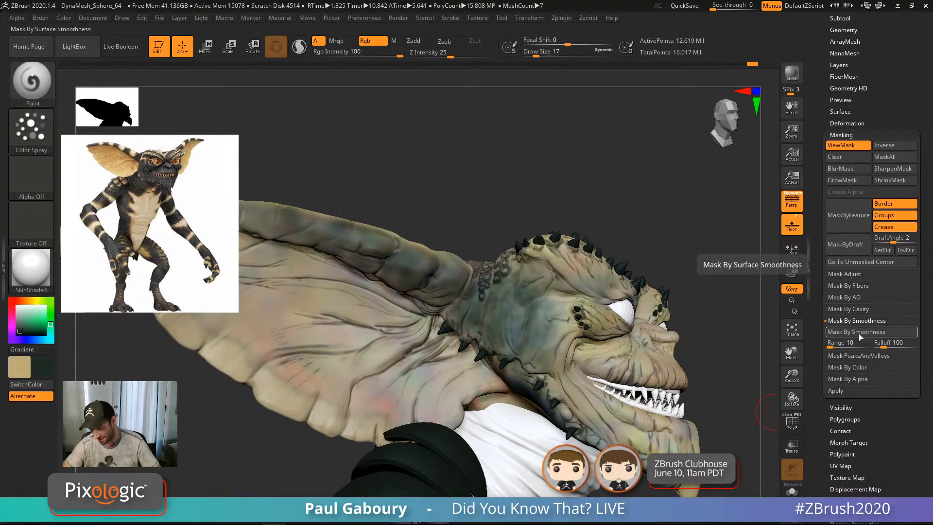
pyautogui.keyDown('ctrl'); pyautogui.moveTo(395, 409); pyautogui.dragTo(474, 461, button='right'); pyautogui.keyUp('ctrl')
# Step: Zoom in on the ear base and sample the tan skin colour
pyautogui.moveTo(557, 357)
pyautogui.keyDown('alt'); pyautogui.mouseDown(button='right')
pyautogui.moveTo(483, 374)
pyautogui.moveTo(471, 362)
pyautogui.moveTo(543, 183)
pyautogui.moveTo(546, 207)
pyautogui.mouseUp(button='right'); pyautogui.keyUp('alt')
pyautogui.moveTo(527, 397)
pyautogui.keyDown('alt'); pyautogui.mouseDown(button='right')
pyautogui.moveTo(509, 364)
pyautogui.moveTo(508, 374)
pyautogui.moveTo(566, 321)
pyautogui.mouseUp(button='right'); pyautogui.keyUp('alt')
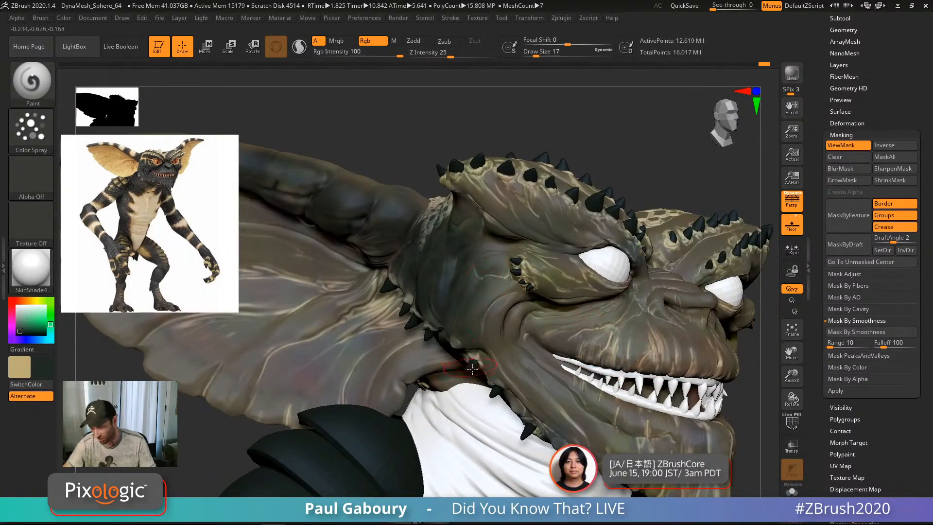
pyautogui.moveTo(472, 369)
pyautogui.keyDown('alt'); pyautogui.mouseDown(button='right')
pyautogui.moveTo(521, 380)
pyautogui.moveTo(487, 343)
pyautogui.moveTo(457, 346)
pyautogui.moveTo(489, 356)
pyautogui.mouseUp(button='right'); pyautogui.keyUp('alt')
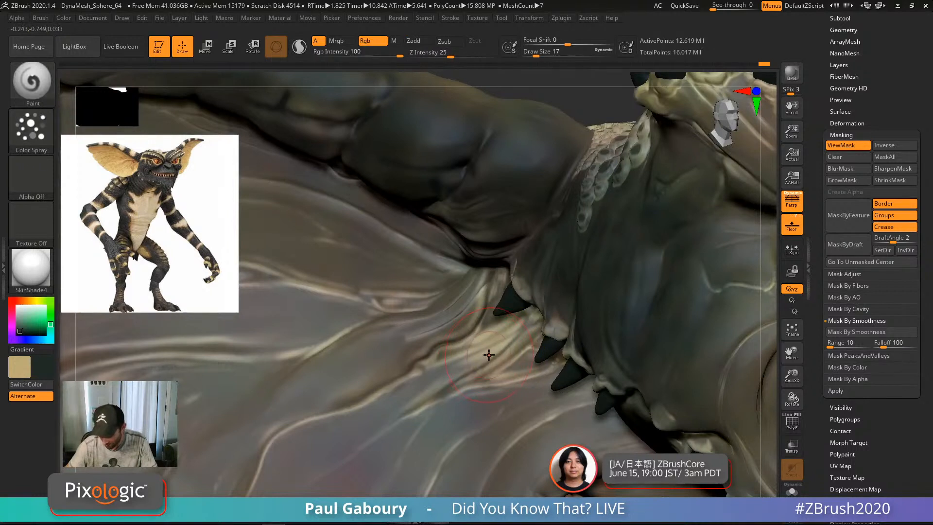
pyautogui.press('c')
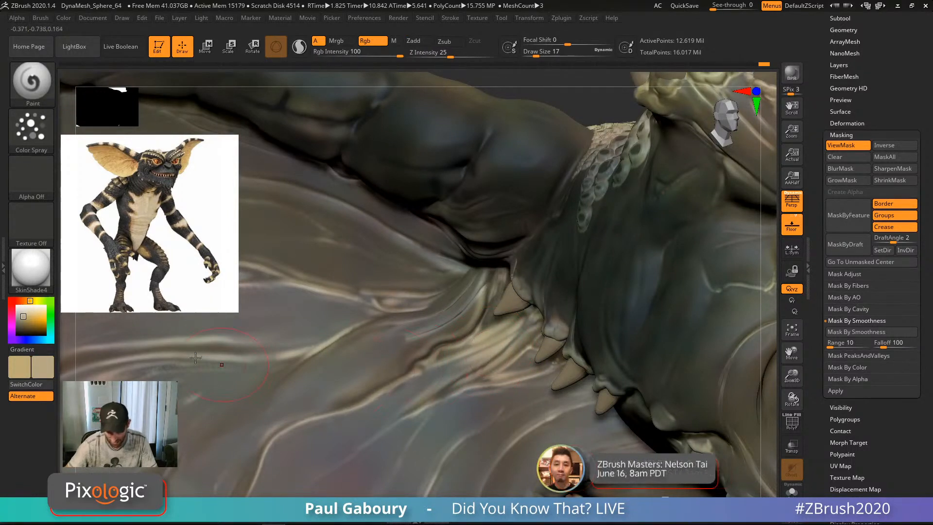
# Step: Pick a slightly darker tan and hide the mask view
pyautogui.click(22, 319)
pyautogui.keyDown('ctrl'); pyautogui.moveTo(428, 359); pyautogui.dragTo(435, 240, button='right'); pyautogui.keyUp('ctrl')
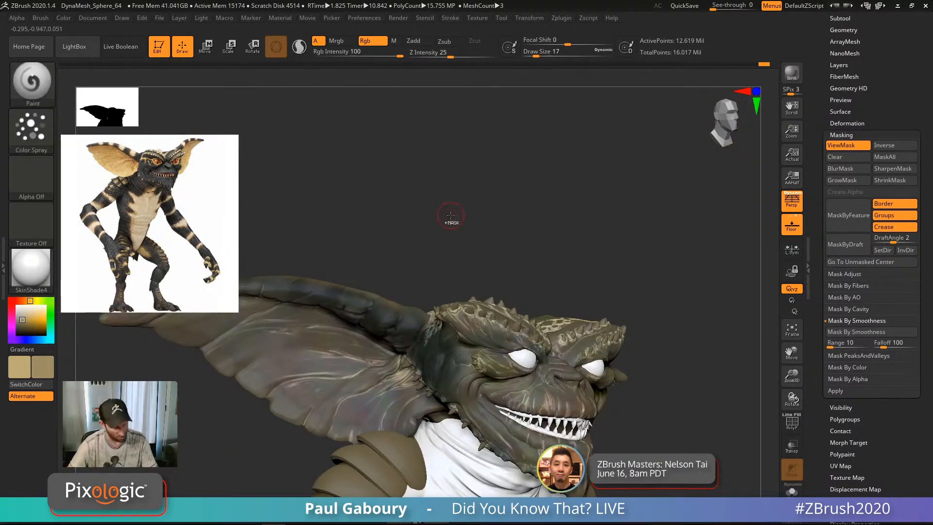
pyautogui.hotkey('ctrl', 'h')
pyautogui.keyDown('ctrl'); pyautogui.moveTo(379, 365); pyautogui.dragTo(410, 356, button='right'); pyautogui.keyUp('ctrl')
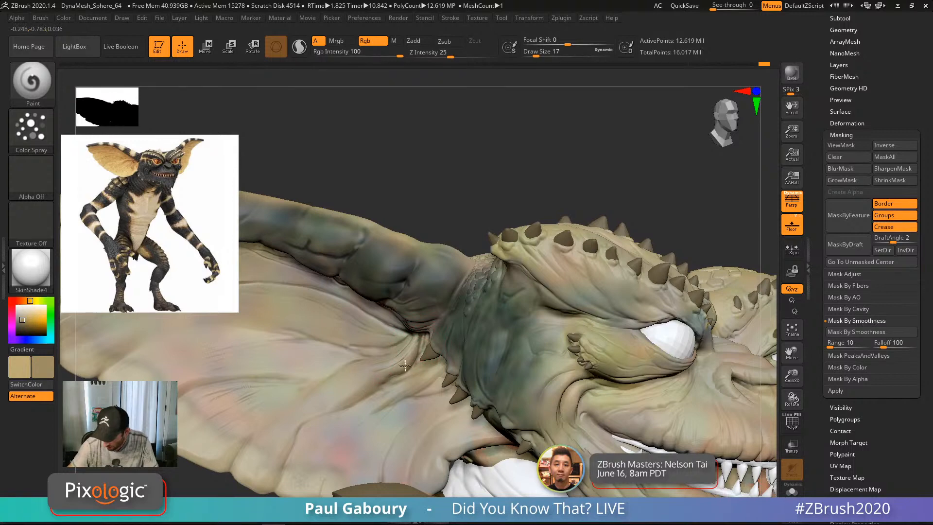
# Step: Set Draw Size to 13 and the stroke Scale to 0.3
pyautogui.press('[')
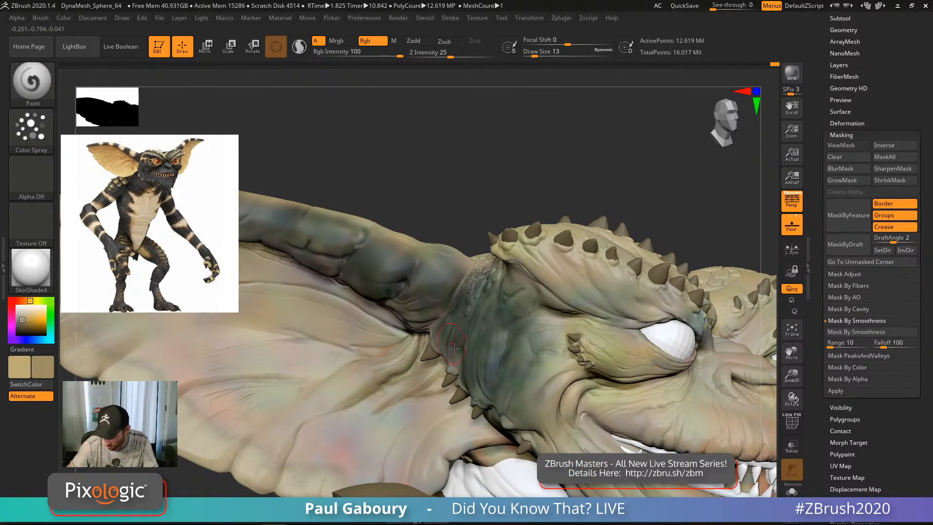
pyautogui.keyDown('ctrl'); pyautogui.moveTo(455, 348); pyautogui.dragTo(496, 462, button='right'); pyautogui.keyUp('ctrl')
pyautogui.click(31, 127)
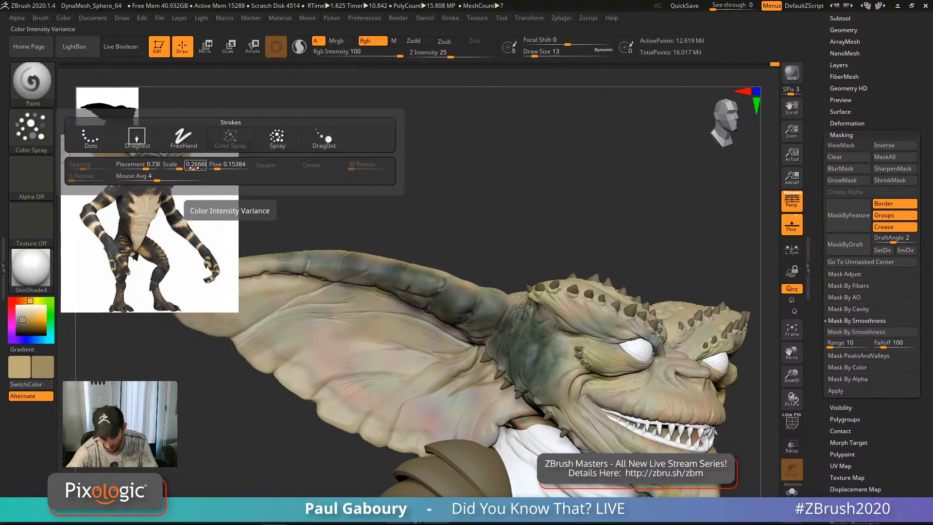
pyautogui.write('0.3')
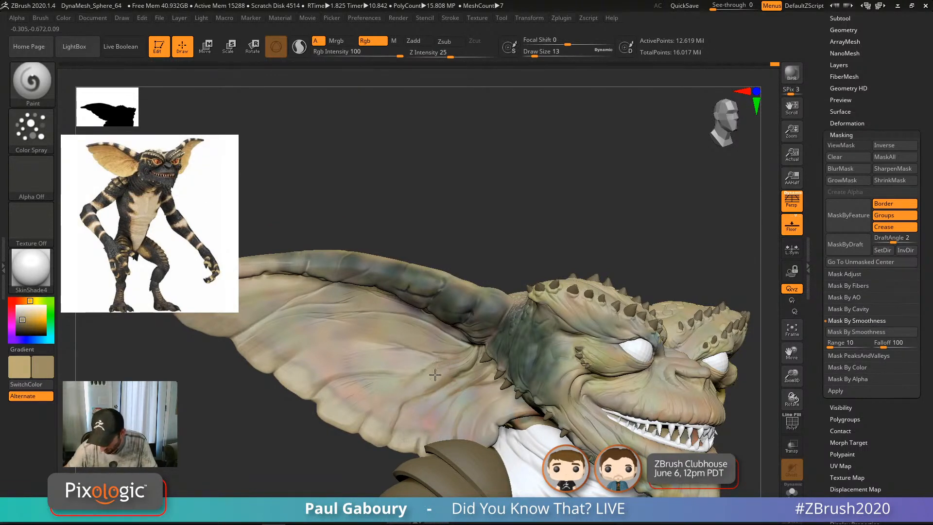
# Step: Paint tan colour along the ear crease
pyautogui.keyDown('ctrl'); pyautogui.moveTo(465, 375); pyautogui.dragTo(450, 373, button='right'); pyautogui.keyUp('ctrl')
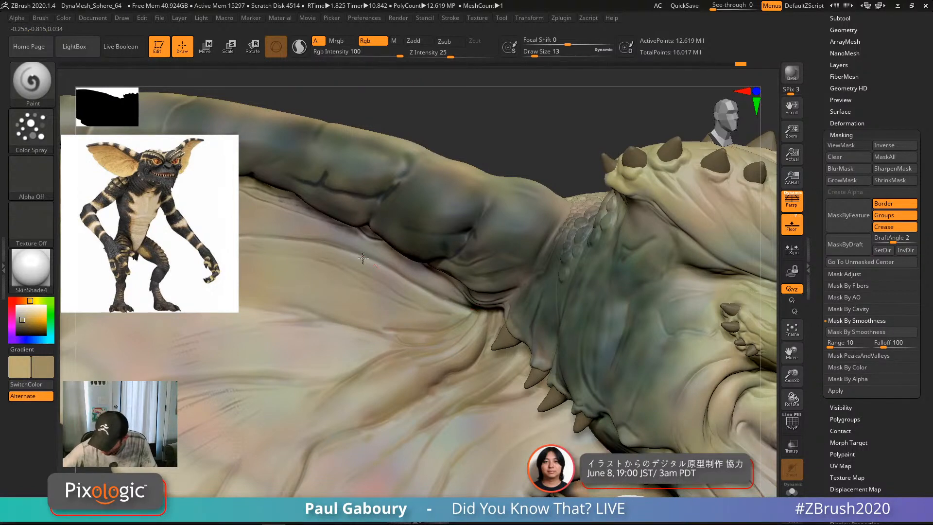
pyautogui.moveTo(314, 285); pyautogui.dragTo(384, 340)
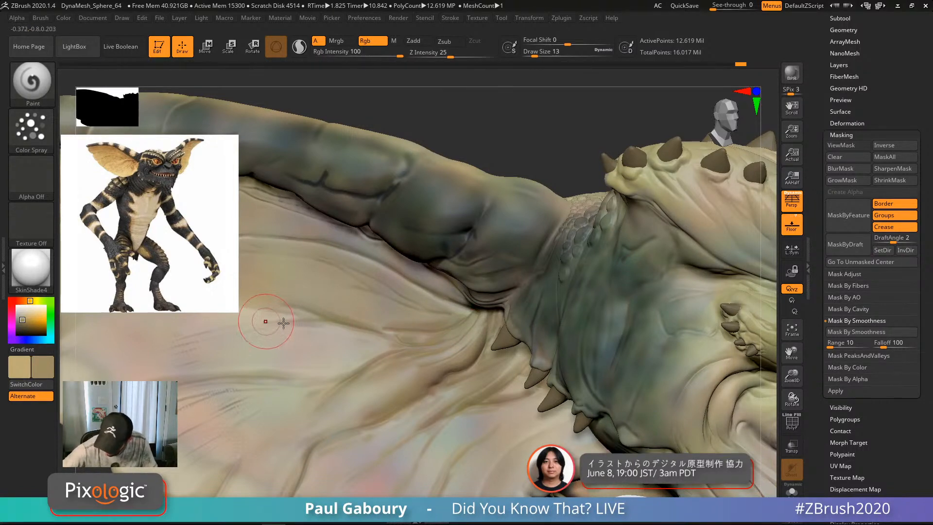
pyautogui.keyDown('alt'); pyautogui.moveTo(359, 338); pyautogui.dragTo(430, 338, button='right'); pyautogui.keyUp('alt')
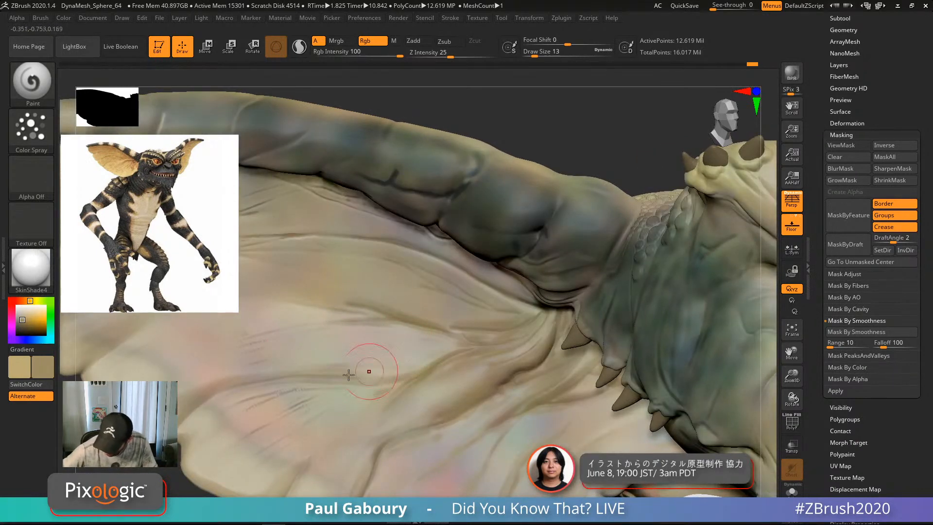
# Step: Shift-smooth the tan paint along the ear crease
pyautogui.press('shift')
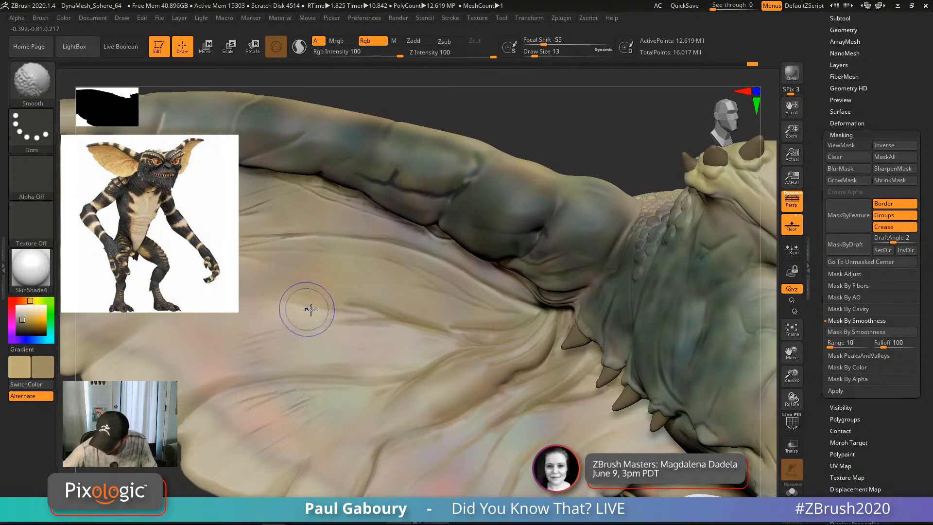
pyautogui.keyDown('shift'); pyautogui.moveTo(372, 311); pyautogui.dragTo(460, 331); pyautogui.keyUp('shift')
pyautogui.keyDown('shift'); pyautogui.moveTo(337, 318); pyautogui.dragTo(506, 340); pyautogui.keyUp('shift')
pyautogui.keyDown('shift'); pyautogui.moveTo(332, 321); pyautogui.dragTo(521, 338); pyautogui.keyUp('shift')
pyautogui.keyDown('shift'); pyautogui.moveTo(428, 327); pyautogui.dragTo(530, 332); pyautogui.keyUp('shift')
pyautogui.keyDown('shift'); pyautogui.moveTo(422, 435); pyautogui.dragTo(574, 369); pyautogui.keyUp('shift')
pyautogui.moveTo(437, 440)
pyautogui.keyDown('shift'); pyautogui.mouseDown()
pyautogui.moveTo(491, 435)
pyautogui.moveTo(573, 380)
pyautogui.mouseUp(); pyautogui.keyUp('shift')
pyautogui.moveTo(591, 406)
pyautogui.keyDown('ctrl'); pyautogui.mouseDown(button='right')
pyautogui.moveTo(626, 417)
pyautogui.moveTo(446, 334)
pyautogui.mouseUp(button='right'); pyautogui.keyUp('ctrl')
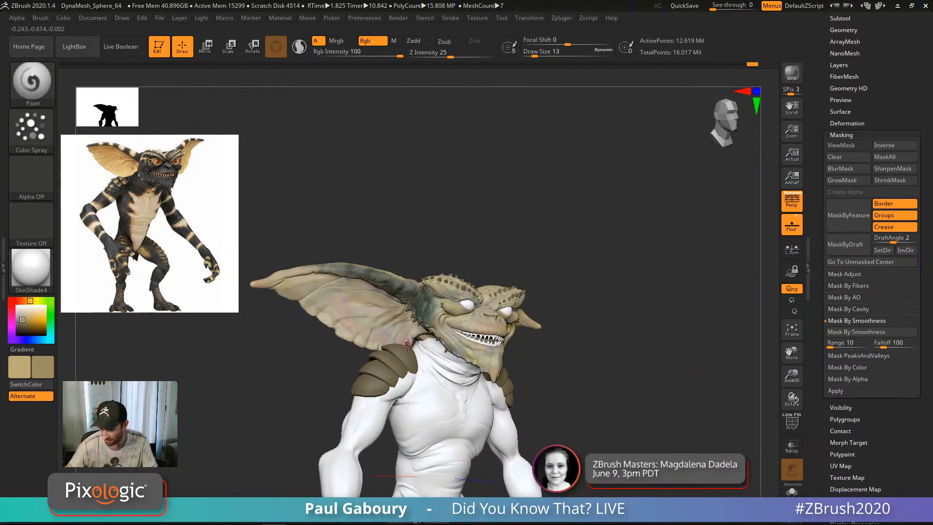
pyautogui.keyDown('ctrl'); pyautogui.moveTo(386, 317); pyautogui.dragTo(449, 351, button='right'); pyautogui.keyUp('ctrl')
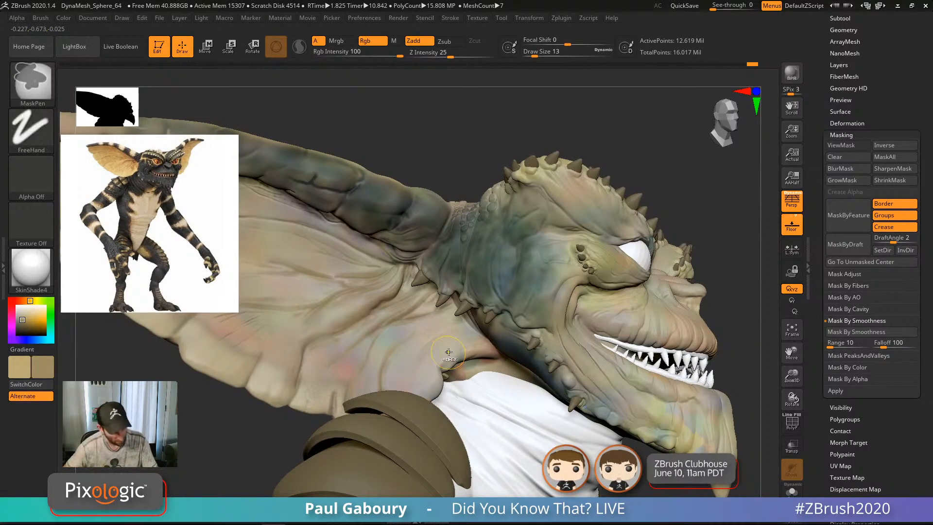
# Step: Check the mask around the jaw spikes and shrink the brush to size 7
pyautogui.hotkey('ctrl', 'h')
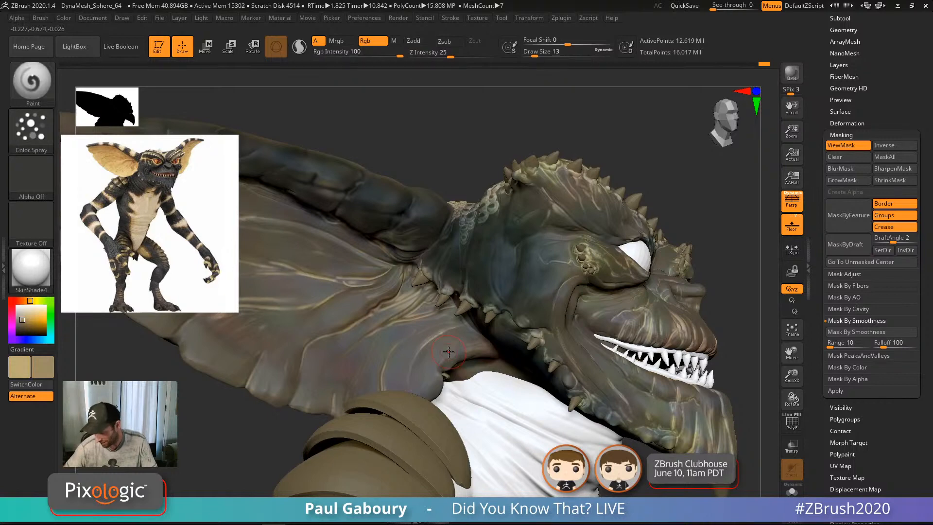
pyautogui.moveTo(480, 339)
pyautogui.mouseDown(button='right')
pyautogui.moveTo(503, 294)
pyautogui.moveTo(511, 323)
pyautogui.mouseUp(button='right')
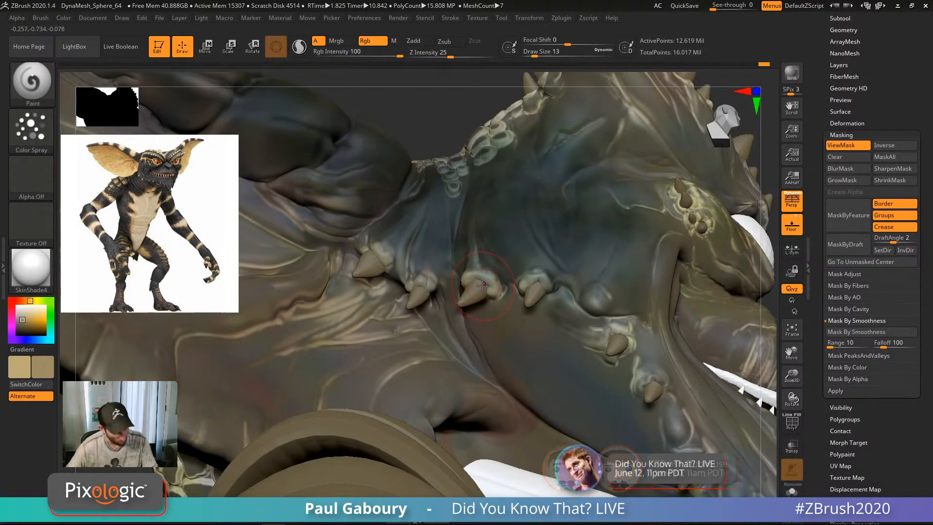
pyautogui.press('ctrl')
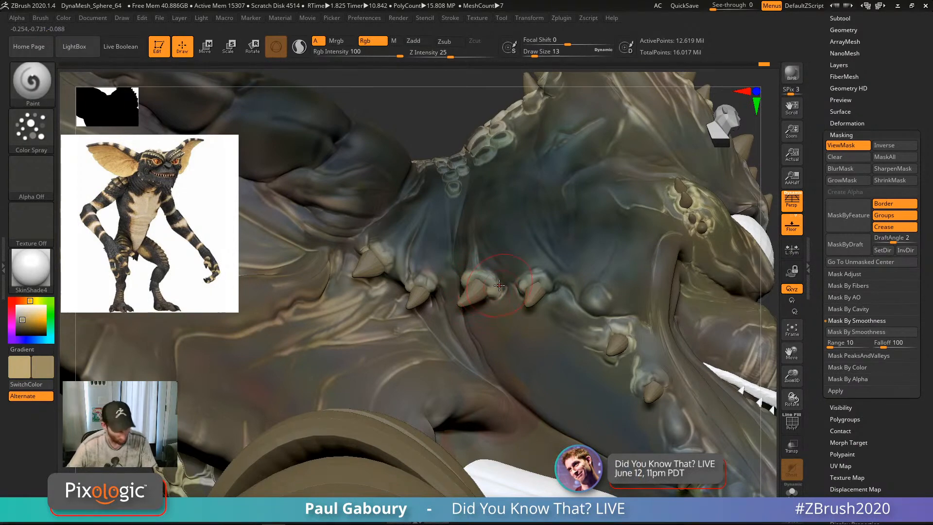
pyautogui.hotkey('ctrl', 'h')
pyautogui.keyDown('ctrl'); pyautogui.moveTo(483, 269); pyautogui.dragTo(491, 284, button='right'); pyautogui.keyUp('ctrl')
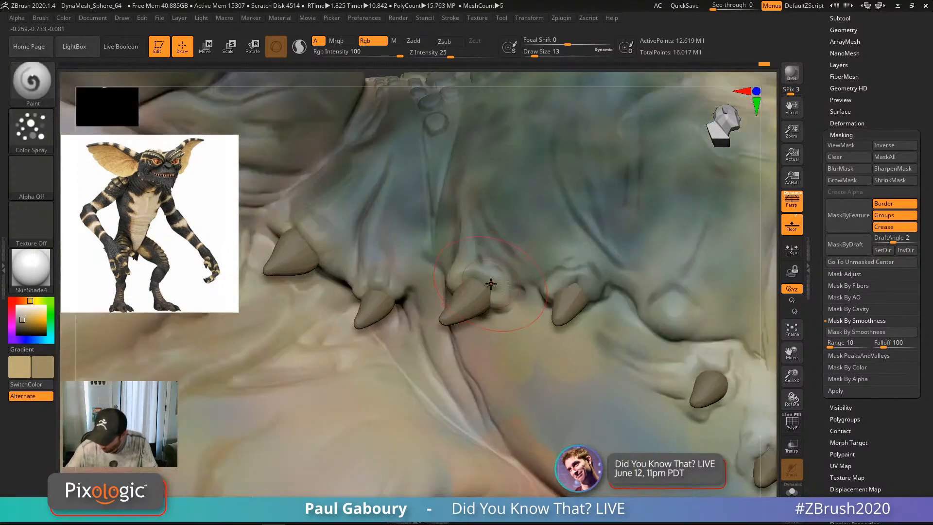
pyautogui.press('s')
pyautogui.moveTo(491, 284); pyautogui.dragTo(488, 284)
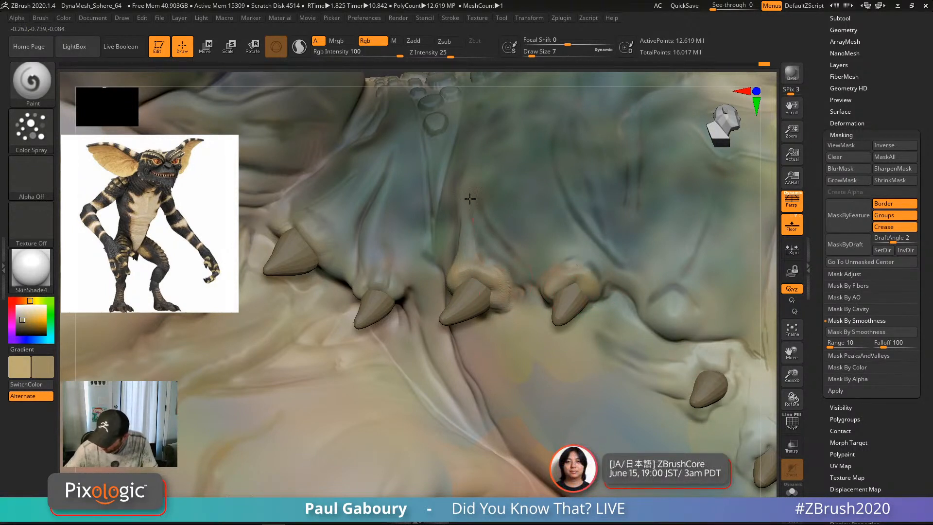
# Step: Orbit to the head's underside, show the mask, and sample the dark green skin
pyautogui.moveTo(470, 198); pyautogui.dragTo(521, 202, button='right')
pyautogui.keyDown('alt'); pyautogui.moveTo(335, 286); pyautogui.dragTo(410, 342, button='right'); pyautogui.keyUp('alt')
pyautogui.moveTo(362, 301); pyautogui.dragTo(340, 275)
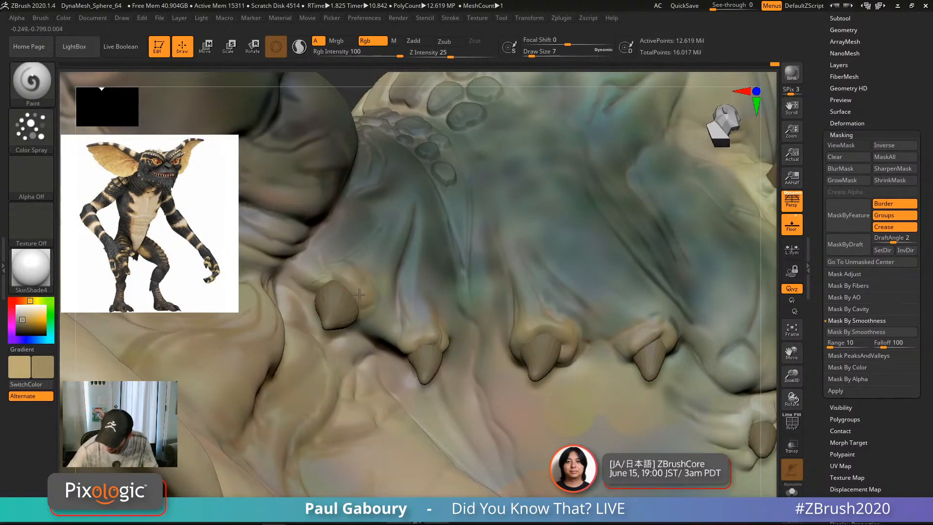
pyautogui.keyDown('ctrl'); pyautogui.moveTo(404, 314); pyautogui.dragTo(482, 389, button='right'); pyautogui.keyUp('ctrl')
pyautogui.moveTo(506, 340); pyautogui.dragTo(603, 224, button='right')
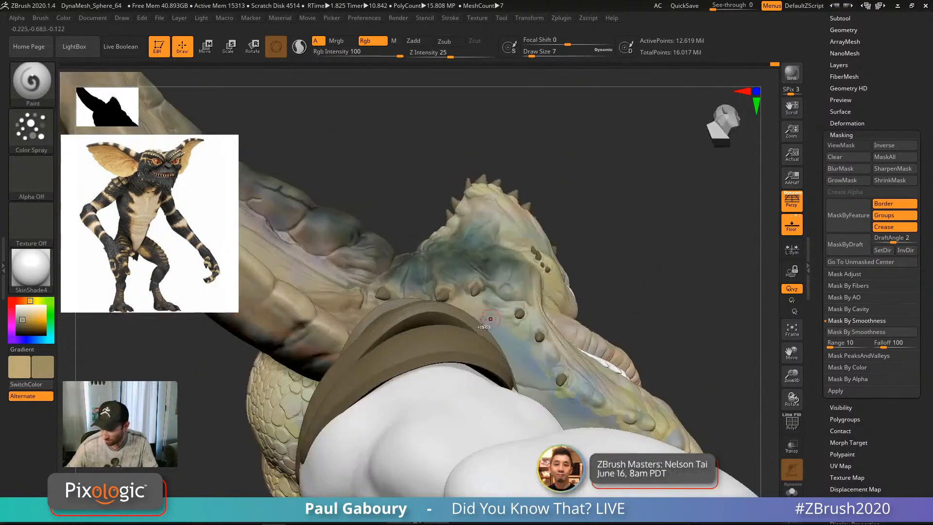
pyautogui.keyDown('ctrl'); pyautogui.moveTo(642, 180); pyautogui.dragTo(546, 290, button='right'); pyautogui.keyUp('ctrl')
pyautogui.hotkey('ctrl', 'h')
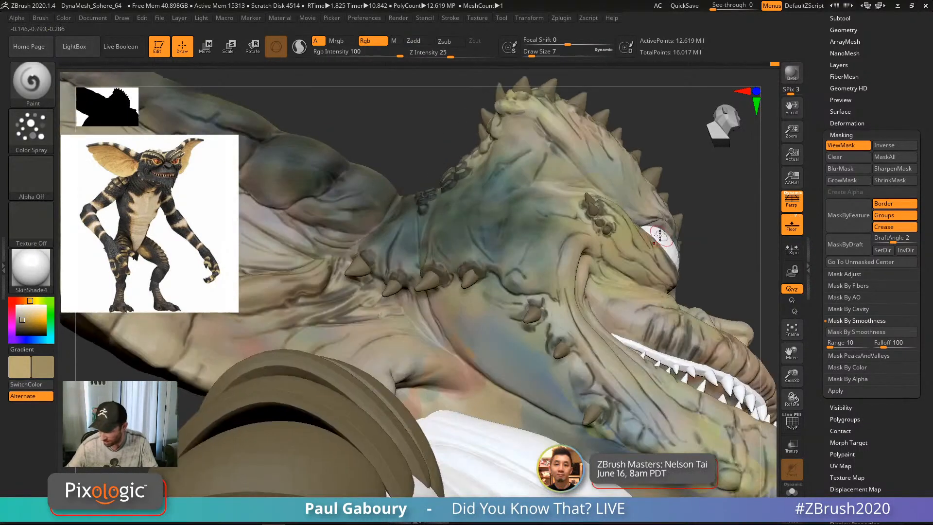
pyautogui.keyDown('ctrl'); pyautogui.moveTo(479, 323); pyautogui.dragTo(496, 263, button='right'); pyautogui.keyUp('ctrl')
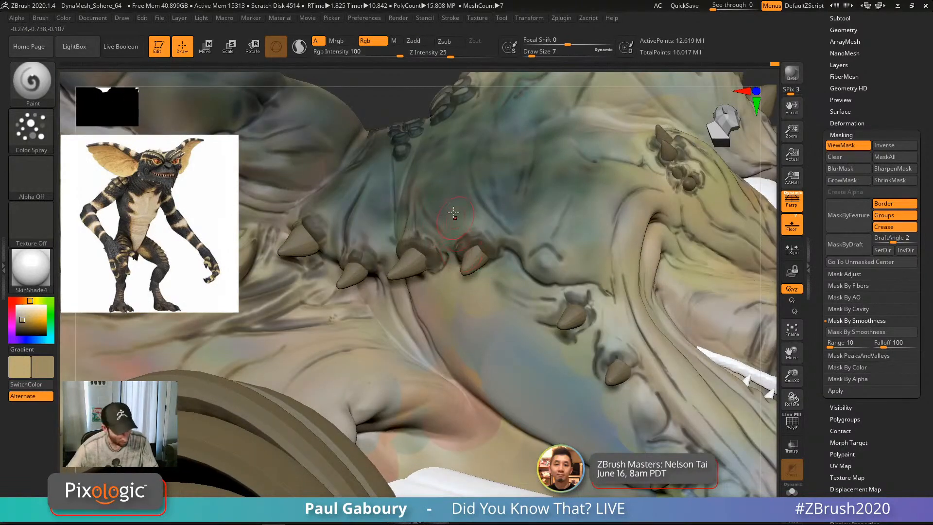
pyautogui.press('c')
# Step: Spray dark green below the jaw spikes and onto the neck skin
pyautogui.press('s')
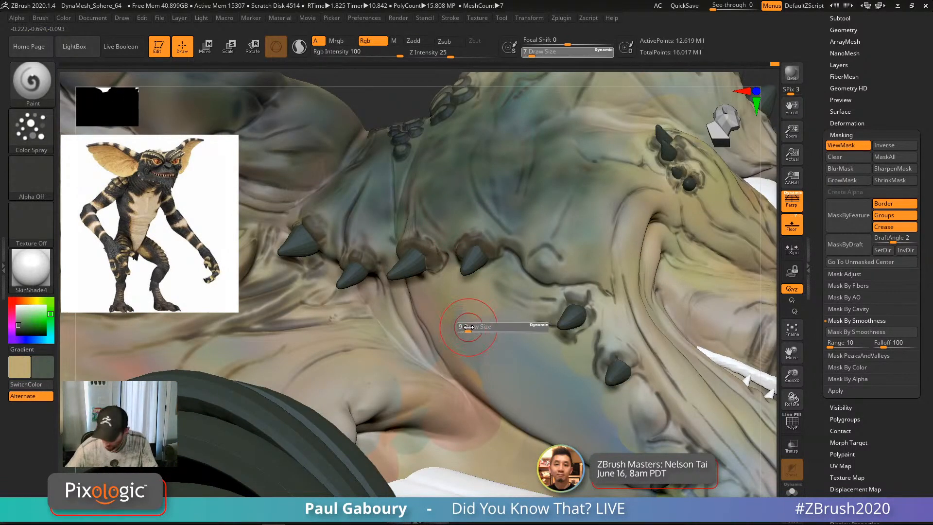
pyautogui.moveTo(468, 328)
pyautogui.mouseDown()
pyautogui.moveTo(423, 313)
pyautogui.moveTo(408, 332)
pyautogui.moveTo(452, 311)
pyautogui.moveTo(456, 286)
pyautogui.mouseUp()
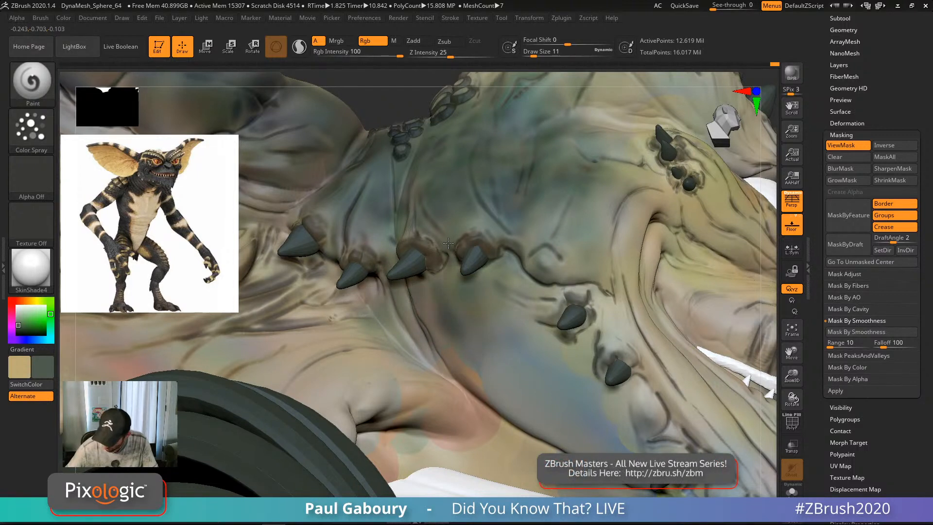
pyautogui.moveTo(448, 243)
pyautogui.mouseDown()
pyautogui.moveTo(502, 316)
pyautogui.moveTo(521, 267)
pyautogui.mouseUp()
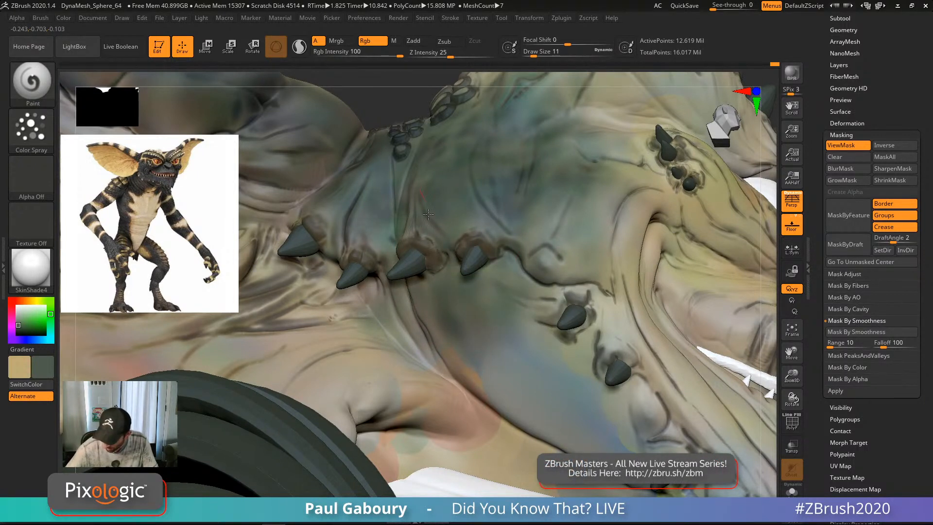
pyautogui.moveTo(492, 235)
pyautogui.mouseDown()
pyautogui.moveTo(534, 311)
pyautogui.moveTo(464, 284)
pyautogui.moveTo(534, 316)
pyautogui.moveTo(403, 360)
pyautogui.moveTo(489, 304)
pyautogui.moveTo(520, 418)
pyautogui.moveTo(559, 350)
pyautogui.moveTo(565, 301)
pyautogui.mouseUp()
pyautogui.moveTo(482, 384)
pyautogui.mouseDown()
pyautogui.moveTo(379, 343)
pyautogui.moveTo(396, 389)
pyautogui.moveTo(347, 363)
pyautogui.mouseUp()
# Step: Clear the mask and set the Mask By Smoothness Falloff to 10
pyautogui.moveTo(427, 302)
pyautogui.keyDown('ctrl'); pyautogui.mouseDown(button='right')
pyautogui.moveTo(583, 331)
pyautogui.moveTo(590, 228)
pyautogui.mouseUp(button='right'); pyautogui.keyUp('ctrl')
pyautogui.keyDown('ctrl'); pyautogui.moveTo(589, 209); pyautogui.dragTo(651, 340); pyautogui.keyUp('ctrl')
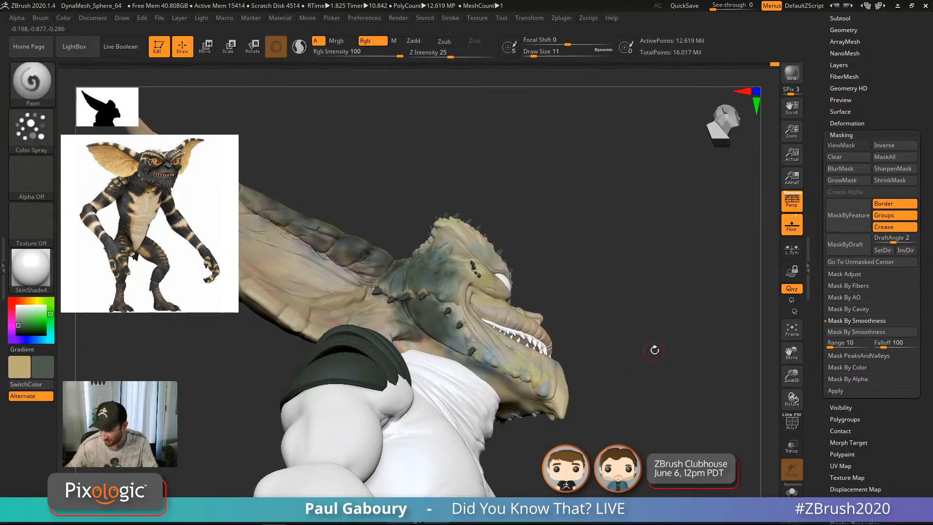
pyautogui.moveTo(654, 350)
pyautogui.keyDown('ctrl'); pyautogui.mouseDown(button='right')
pyautogui.moveTo(606, 360)
pyautogui.moveTo(610, 374)
pyautogui.moveTo(597, 379)
pyautogui.moveTo(443, 304)
pyautogui.moveTo(457, 299)
pyautogui.moveTo(409, 268)
pyautogui.mouseUp(button='right'); pyautogui.keyUp('ctrl')
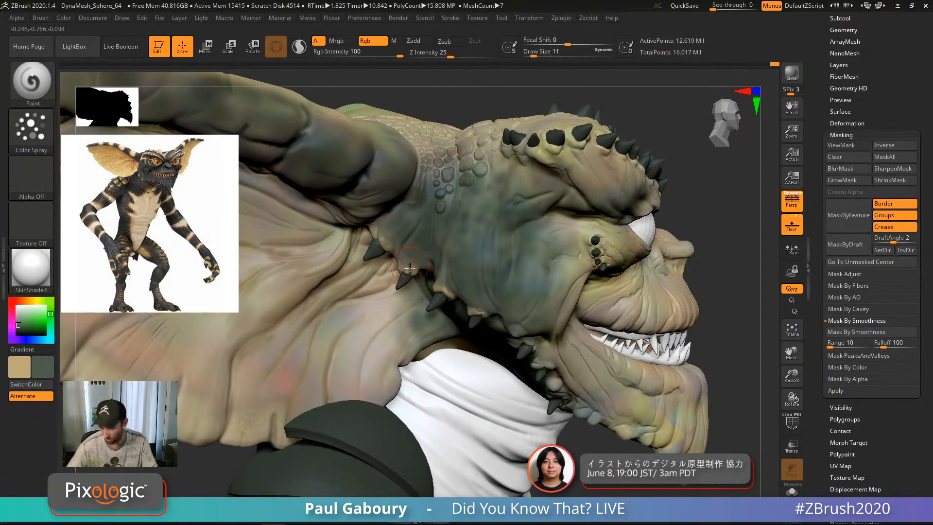
pyautogui.keyDown('ctrl'); pyautogui.moveTo(490, 286); pyautogui.dragTo(612, 334, button='right'); pyautogui.keyUp('ctrl')
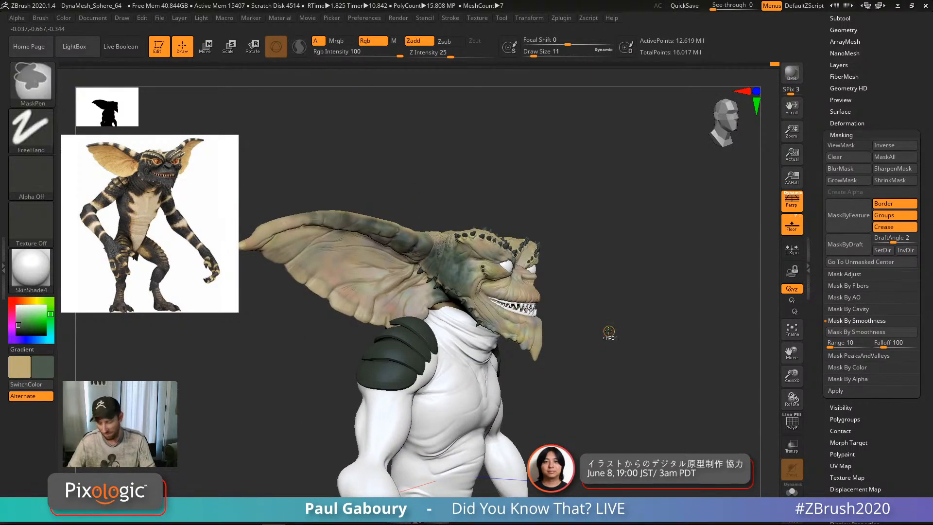
pyautogui.keyDown('ctrl'); pyautogui.moveTo(607, 327); pyautogui.dragTo(605, 434, button='right'); pyautogui.keyUp('ctrl')
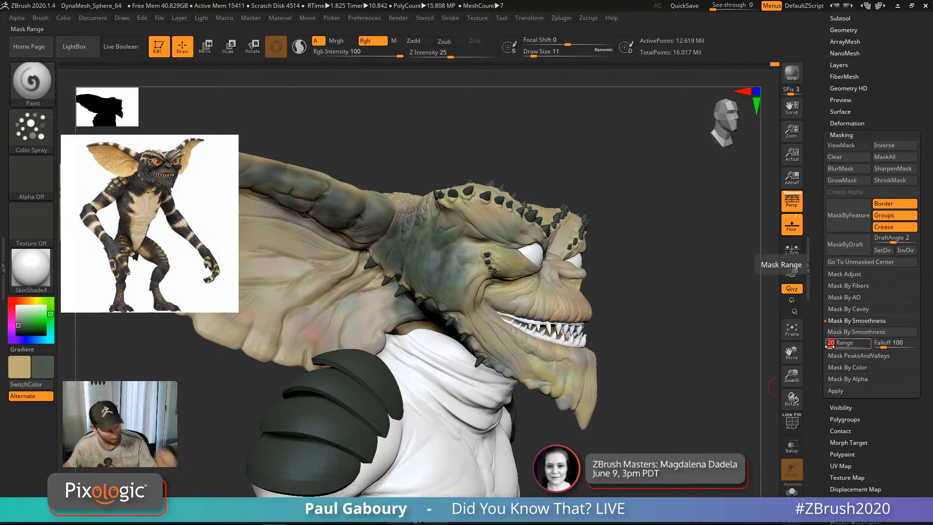
pyautogui.click(882, 343)
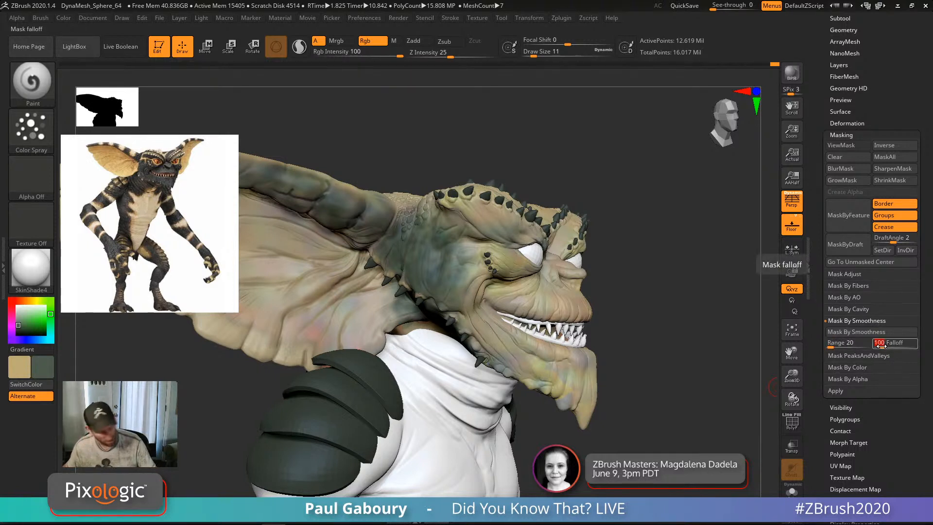
pyautogui.write('10')
pyautogui.press('Return')
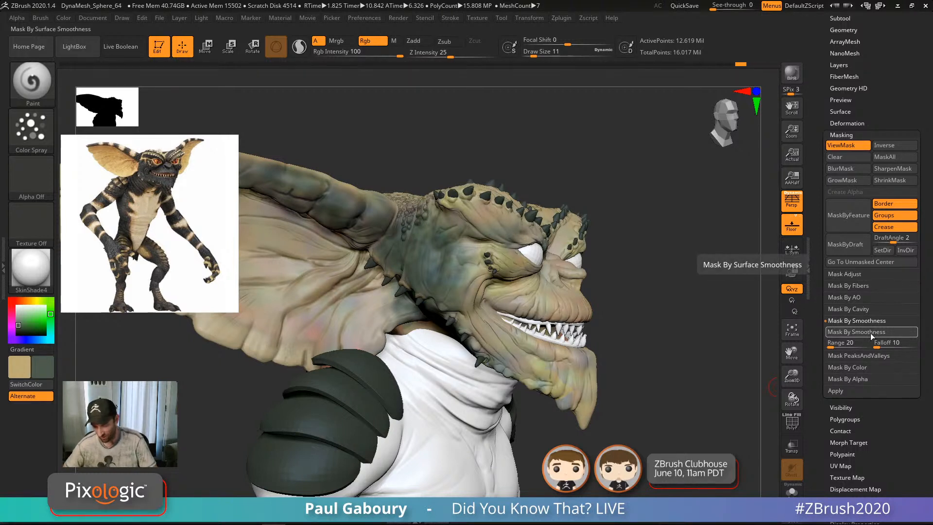
# Step: Frame the gremlin's face and invert the mask on the head
pyautogui.hotkey('ctrl', 'h')
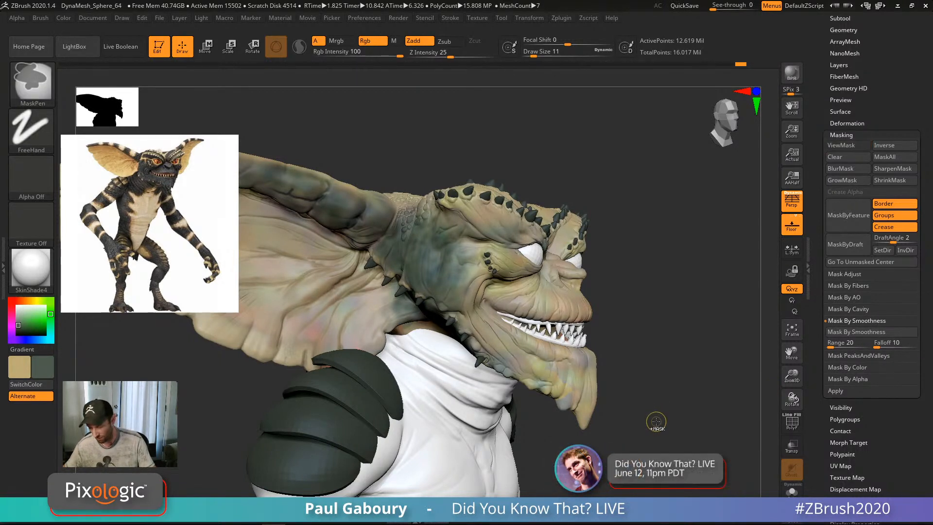
pyautogui.hotkey('ctrl', 'h')
pyautogui.moveTo(656, 422); pyautogui.dragTo(664, 417)
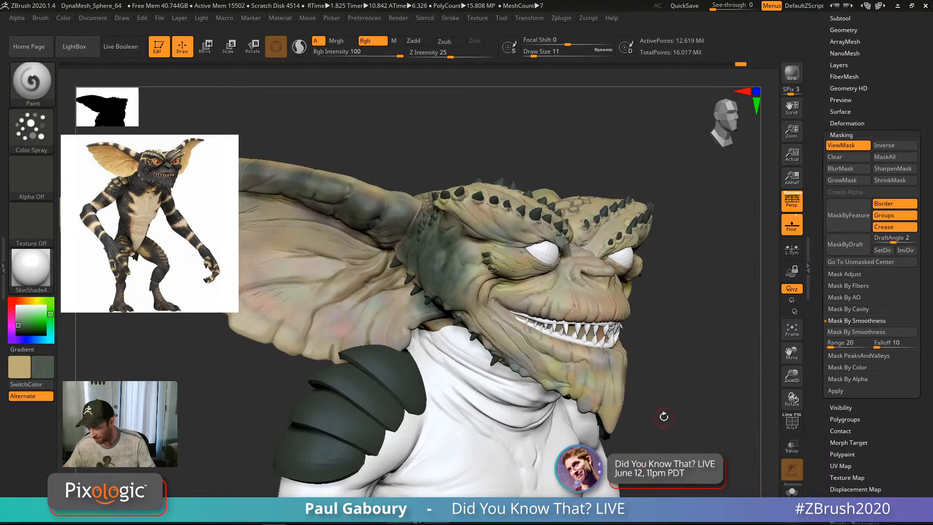
pyautogui.keyDown('ctrl'); pyautogui.moveTo(615, 377); pyautogui.dragTo(603, 454, button='right'); pyautogui.keyUp('ctrl')
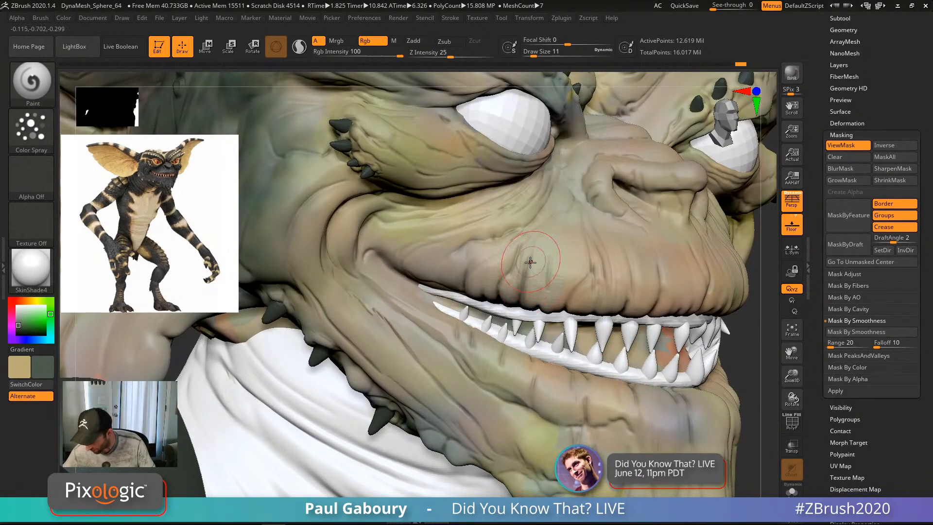
pyautogui.keyDown('alt'); pyautogui.moveTo(517, 257); pyautogui.dragTo(488, 272, button='right'); pyautogui.keyUp('alt')
pyautogui.keyDown('ctrl'); pyautogui.click(708, 353); pyautogui.keyUp('ctrl')
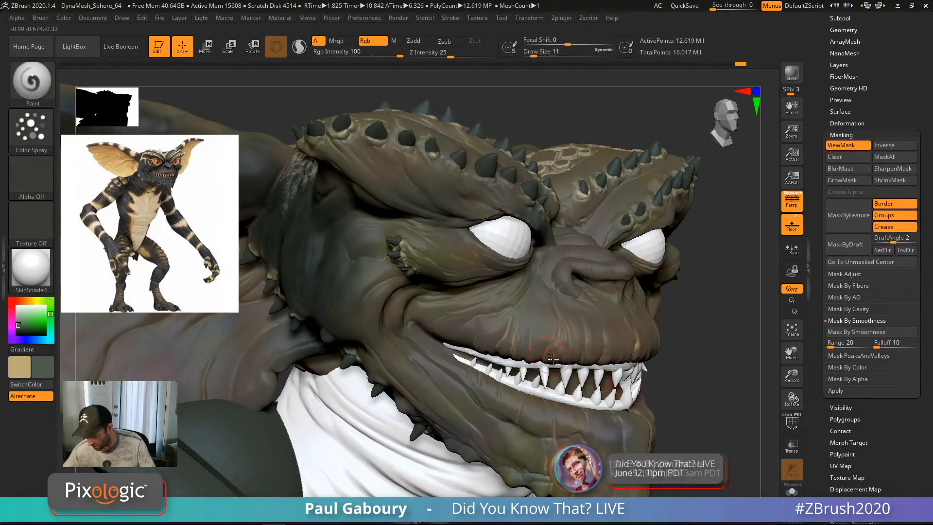
# Step: Pick a slightly lightened dark colour for the bands, hide the mask, and enlarge the brush
pyautogui.moveTo(550, 358); pyautogui.dragTo(647, 376, button='right')
pyautogui.keyDown('ctrl'); pyautogui.moveTo(508, 239); pyautogui.dragTo(514, 290, button='right'); pyautogui.keyUp('ctrl')
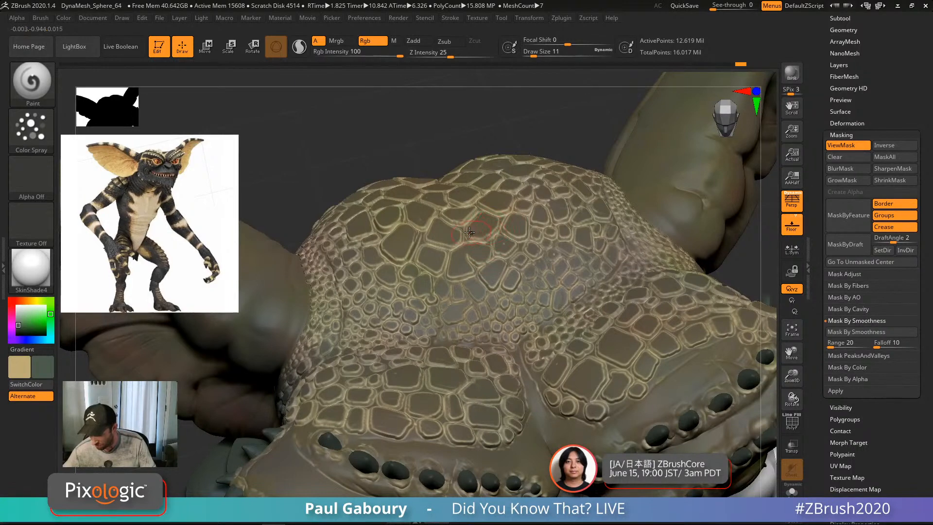
pyautogui.keyDown('ctrl'); pyautogui.moveTo(567, 428); pyautogui.dragTo(511, 324, button='right'); pyautogui.keyUp('ctrl')
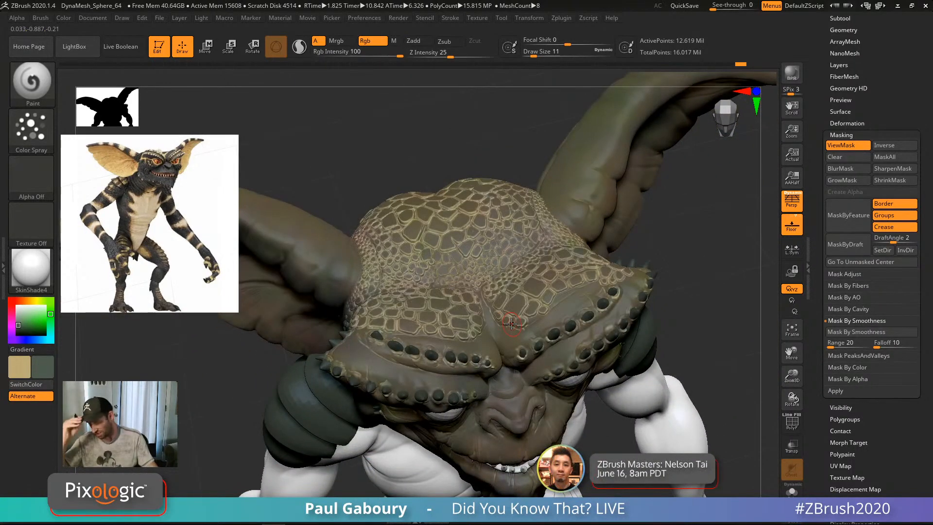
pyautogui.click(17, 327)
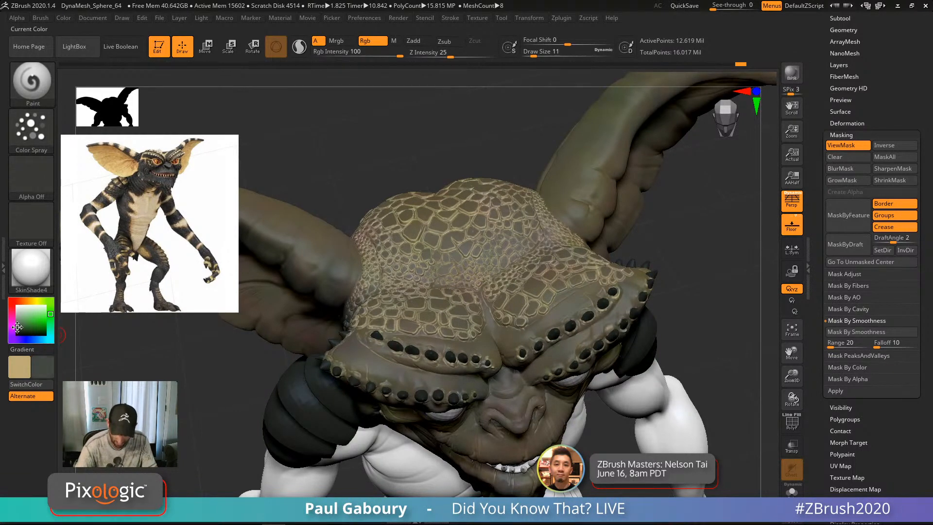
pyautogui.click(18, 328)
pyautogui.keyDown('alt'); pyautogui.moveTo(719, 410); pyautogui.dragTo(637, 323); pyautogui.keyUp('alt')
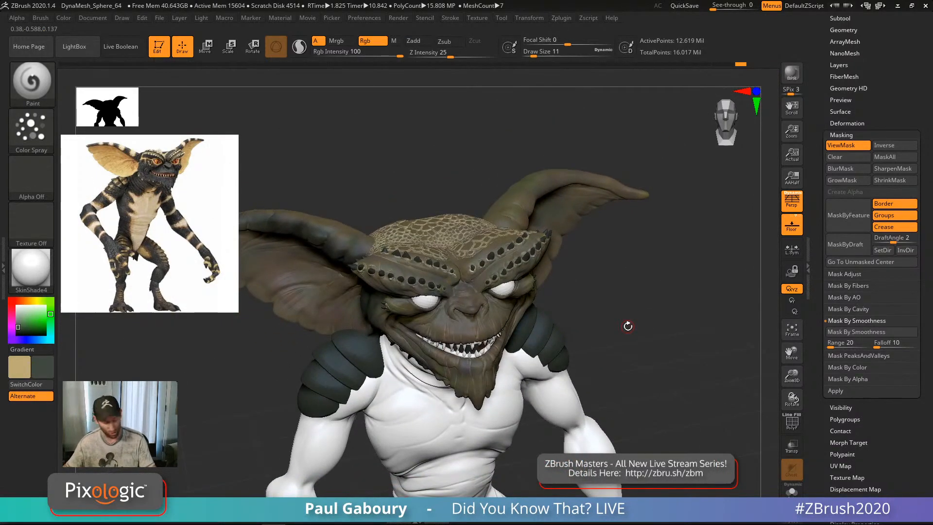
pyautogui.hotkey('ctrl', 'h')
pyautogui.keyDown('alt'); pyautogui.moveTo(597, 354); pyautogui.dragTo(590, 389); pyautogui.keyUp('alt')
# Step: Enlarge the brush to 25, then confirm the crash and recovery notices so ZBrush quick-saves
pyautogui.press('s')
pyautogui.moveTo(487, 362); pyautogui.dragTo(491, 361)
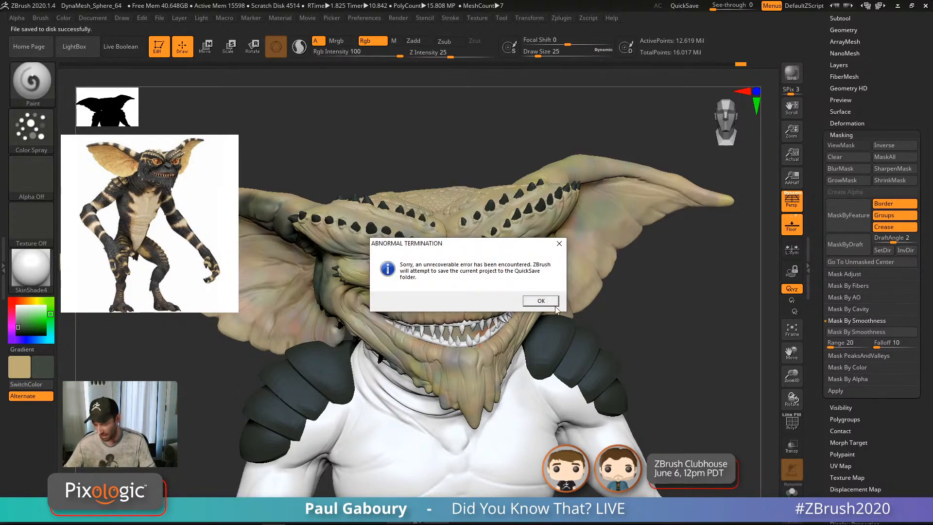
pyautogui.click(556, 303)
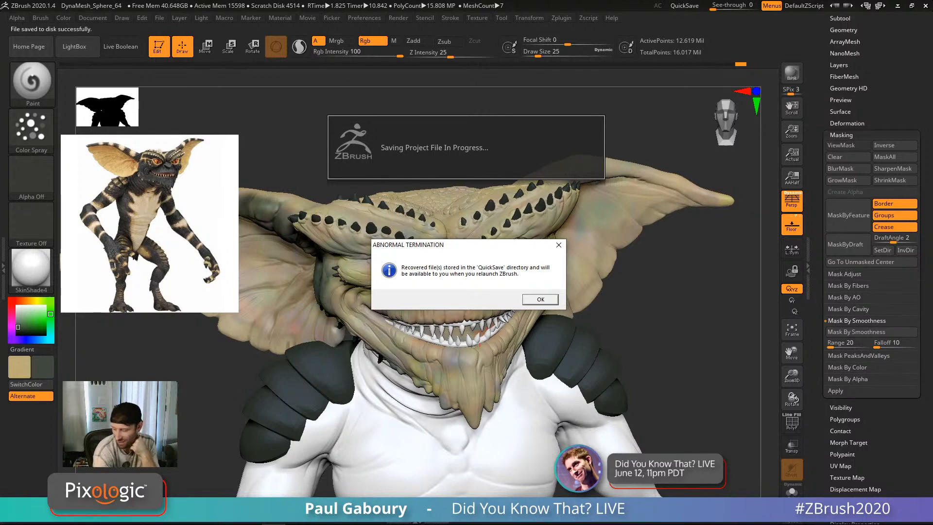
pyautogui.click(541, 300)
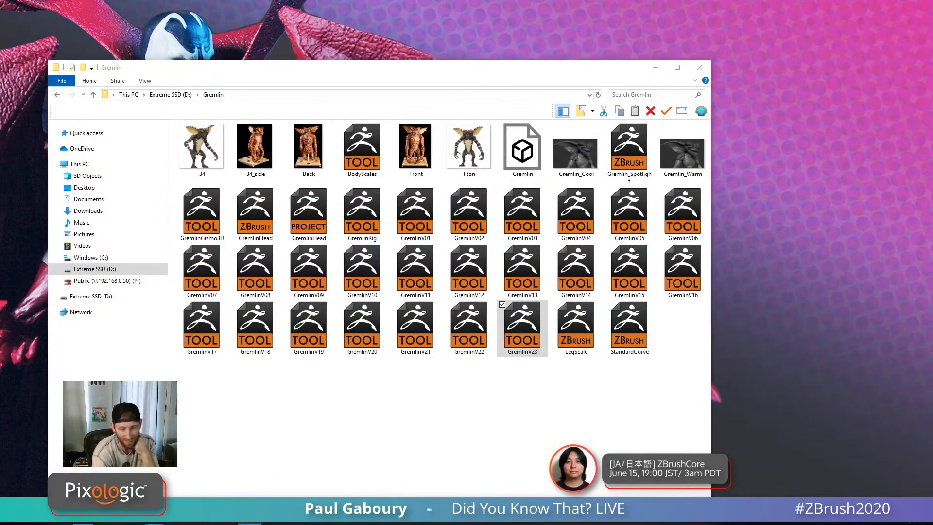
# Step: Move the Gremlin folder window mostly off-screen to the left
pyautogui.moveTo(374, 78); pyautogui.dragTo(0, 33)
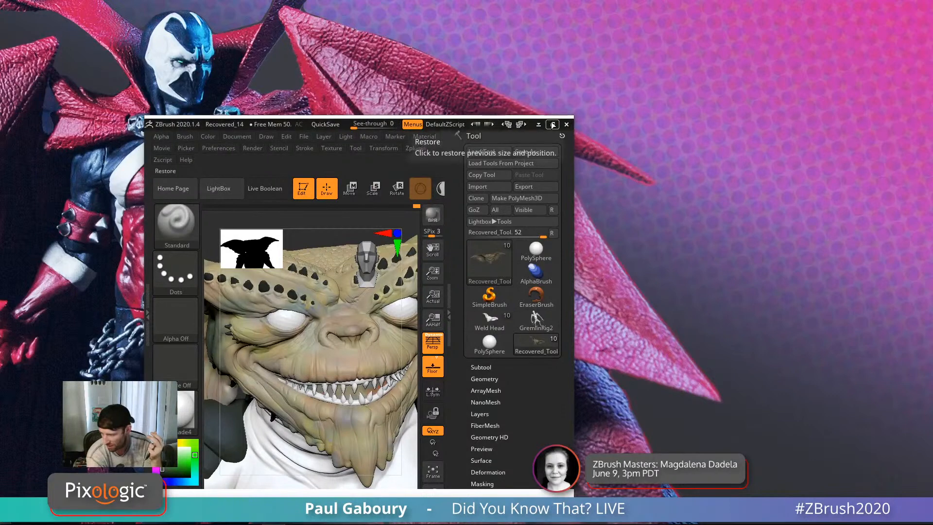
pyautogui.click(567, 125)
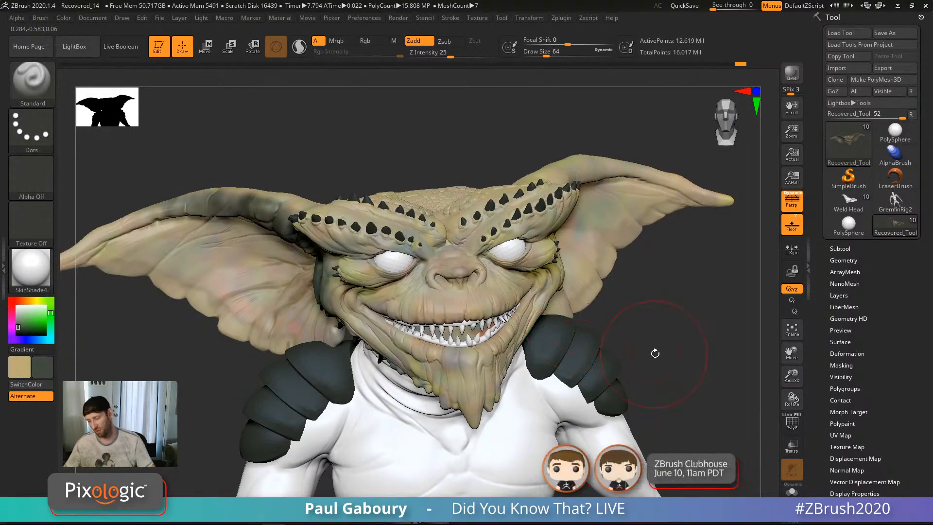
pyautogui.moveTo(654, 349); pyautogui.dragTo(638, 326)
pyautogui.press('s')
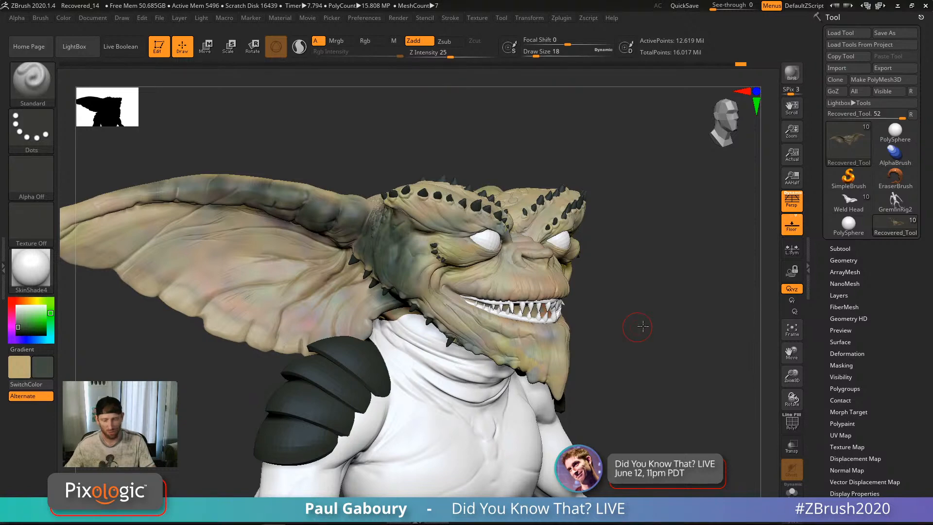
pyautogui.moveTo(642, 327); pyautogui.dragTo(651, 309)
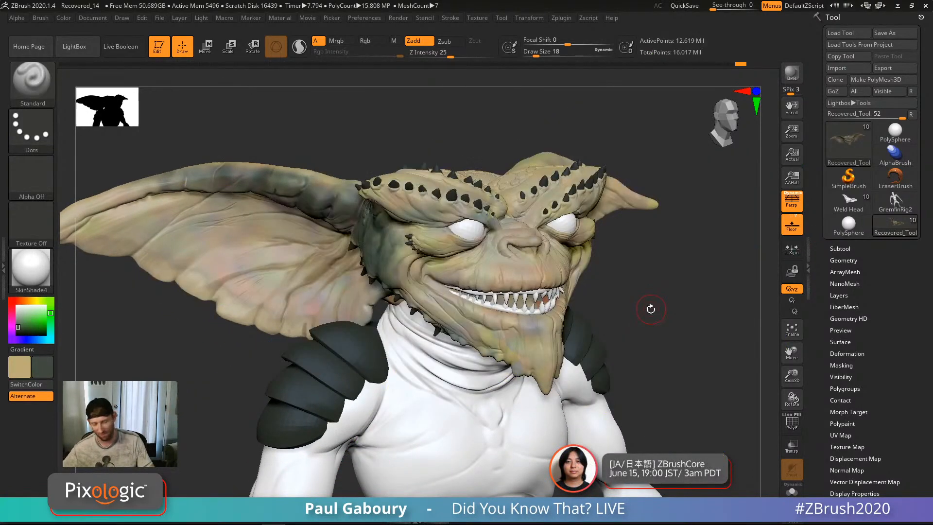
pyautogui.moveTo(627, 354); pyautogui.dragTo(556, 331)
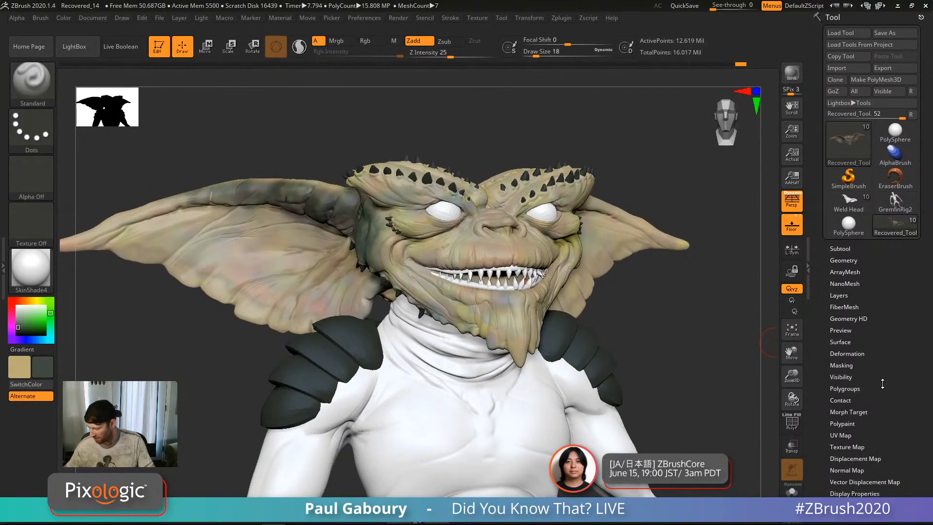
pyautogui.moveTo(883, 383); pyautogui.dragTo(866, 363)
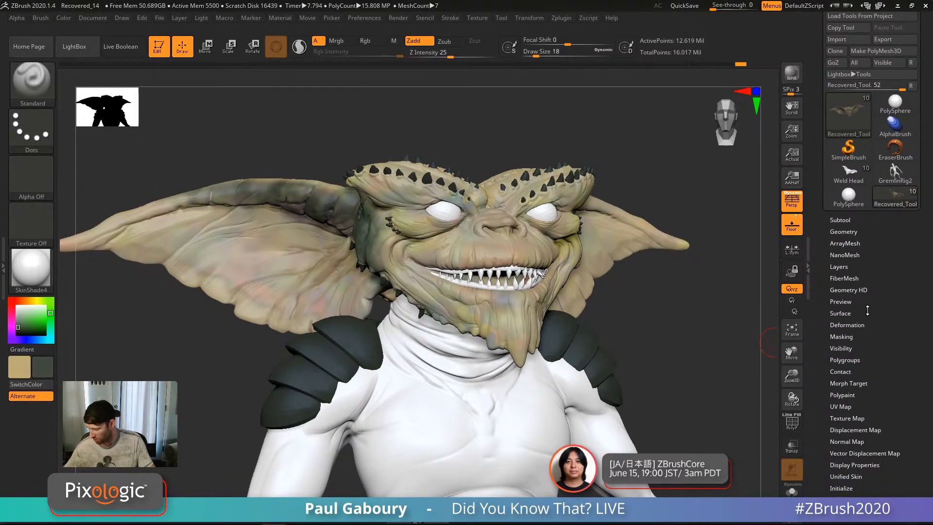
# Step: Open Masking and the Mask By Smoothness settings (Range 20, Falloff 10)
pyautogui.click(846, 337)
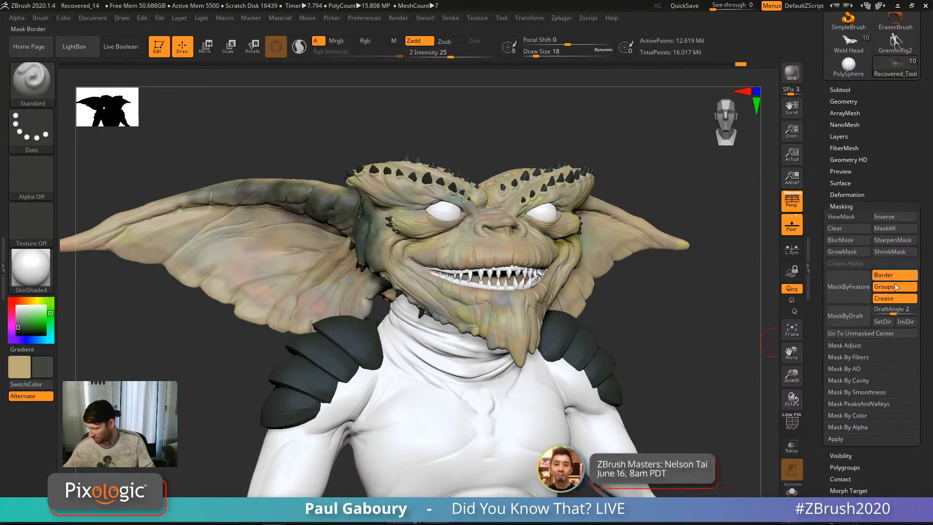
pyautogui.click(870, 393)
pyautogui.moveTo(922, 419); pyautogui.dragTo(917, 370)
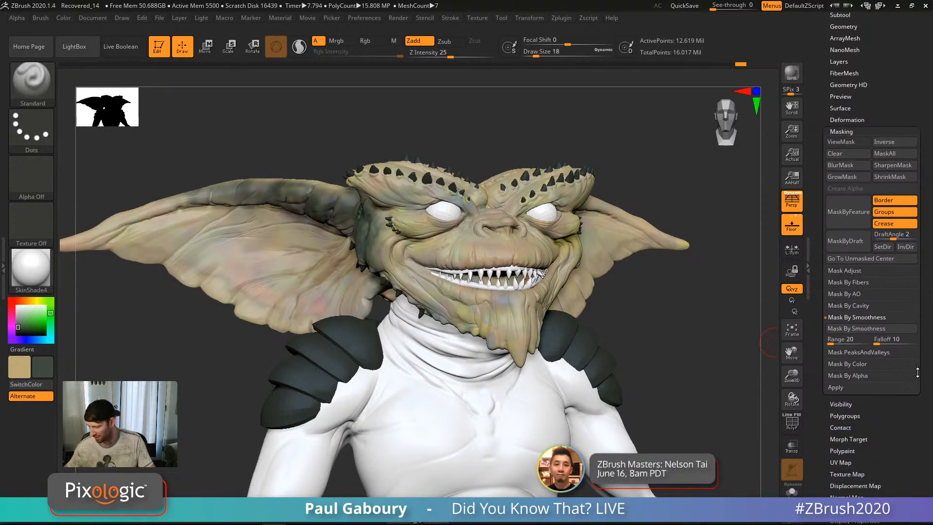
pyautogui.moveTo(695, 319); pyautogui.dragTo(758, 403)
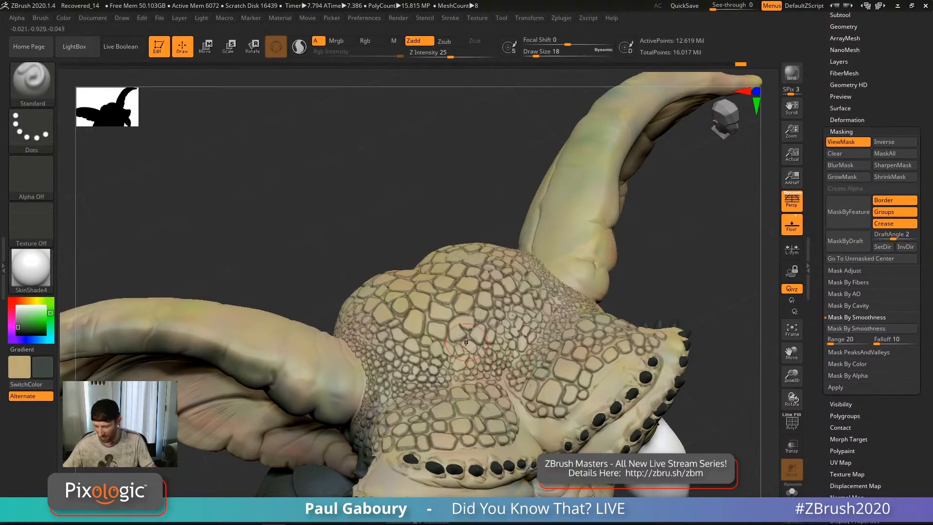
# Step: Zoom in on the scaly horned head and swap the main and secondary colours
pyautogui.moveTo(467, 340)
pyautogui.keyDown('ctrl'); pyautogui.mouseDown(button='right')
pyautogui.moveTo(520, 418)
pyautogui.moveTo(527, 460)
pyautogui.mouseUp(button='right'); pyautogui.keyUp('ctrl')
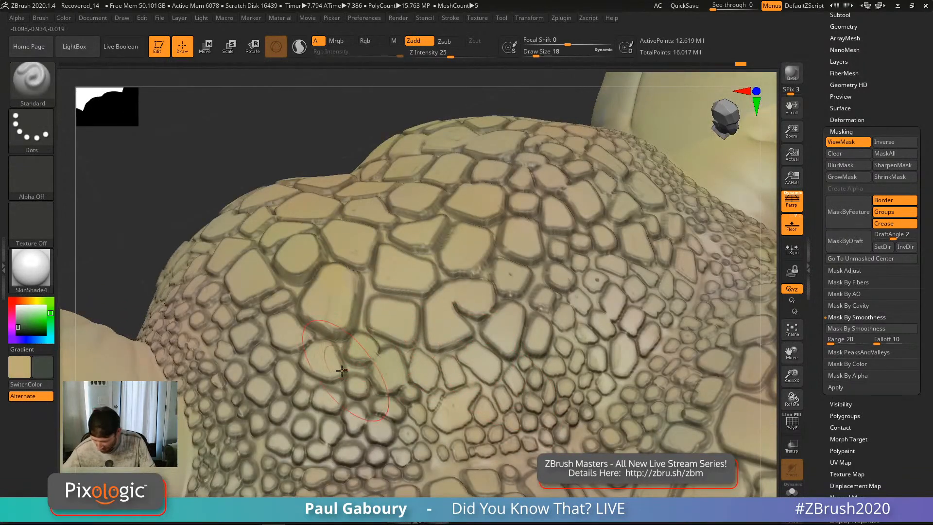
pyautogui.moveTo(486, 389)
pyautogui.keyDown('ctrl'); pyautogui.mouseDown(button='right')
pyautogui.moveTo(537, 359)
pyautogui.moveTo(446, 301)
pyautogui.moveTo(486, 376)
pyautogui.mouseUp(button='right'); pyautogui.keyUp('ctrl')
pyautogui.moveTo(611, 335)
pyautogui.mouseDown(button='right')
pyautogui.moveTo(643, 299)
pyautogui.moveTo(626, 302)
pyautogui.mouseUp(button='right')
pyautogui.keyDown('alt'); pyautogui.moveTo(625, 302); pyautogui.dragTo(645, 286, button='right'); pyautogui.keyUp('alt')
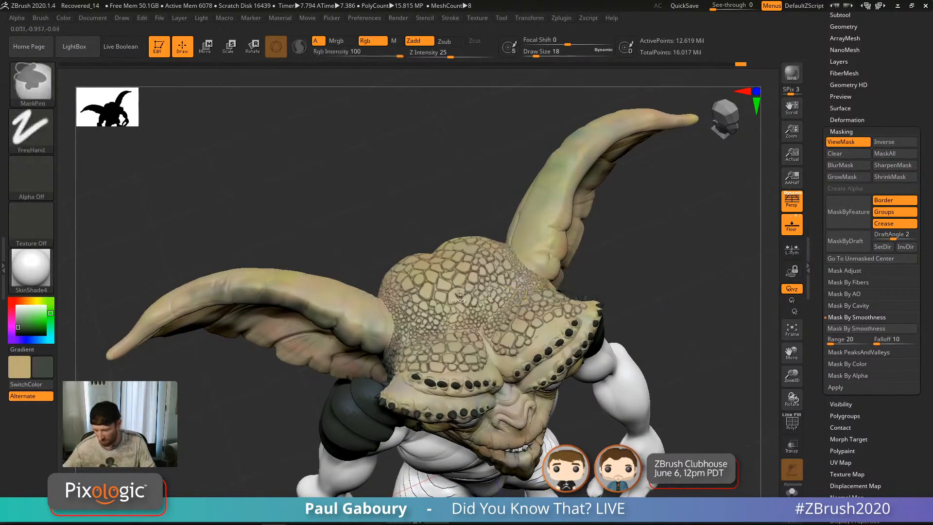
pyautogui.keyDown('ctrl'); pyautogui.moveTo(479, 258); pyautogui.dragTo(446, 306, button='right'); pyautogui.keyUp('ctrl')
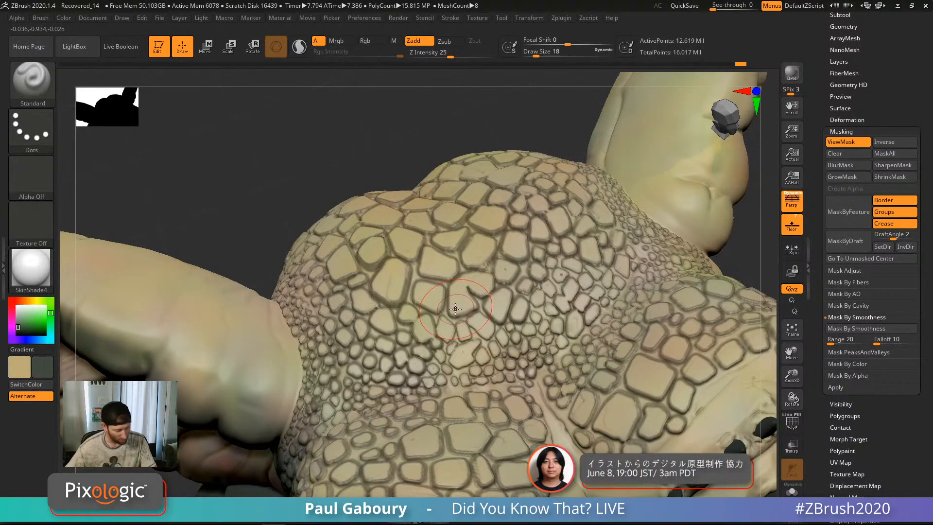
pyautogui.press('v')
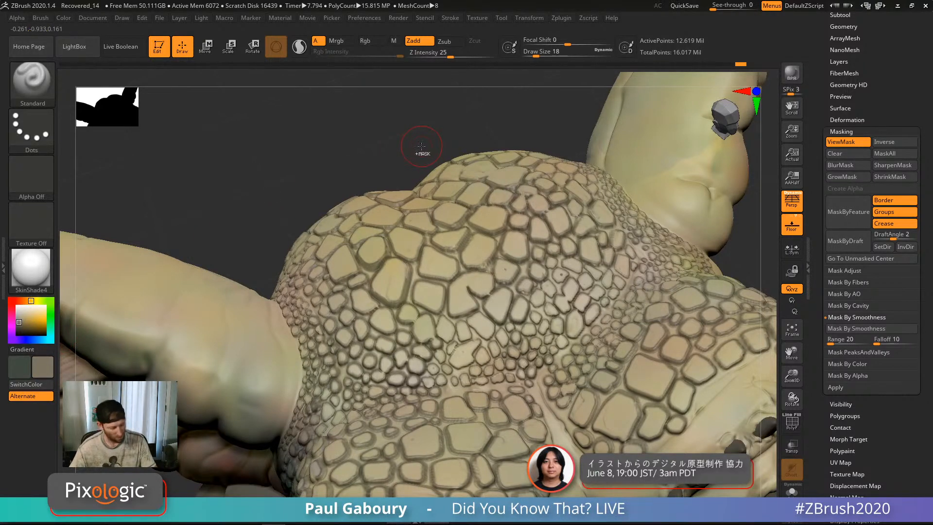
# Step: Test a mask stroke across the head scales, then display the mask
pyautogui.hotkey('ctrl', 'h')
pyautogui.moveTo(483, 248); pyautogui.dragTo(493, 246)
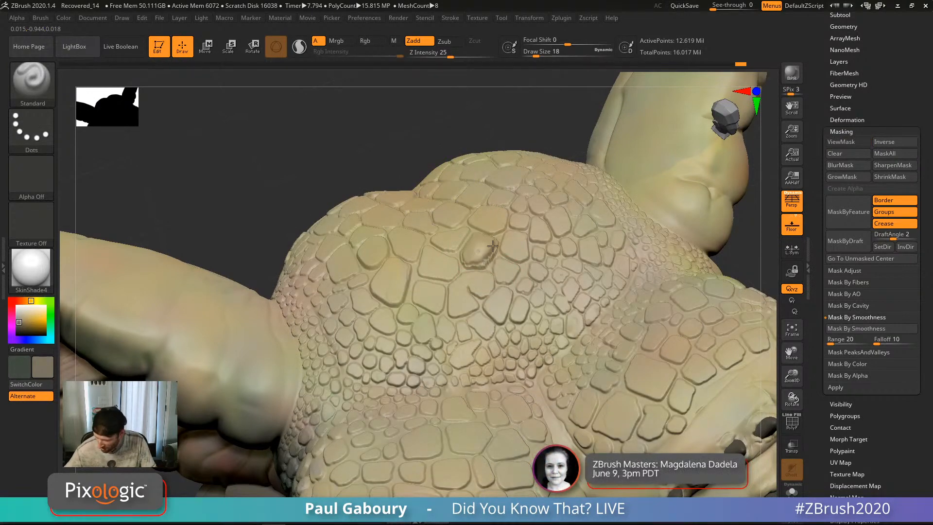
pyautogui.press('ctrl')
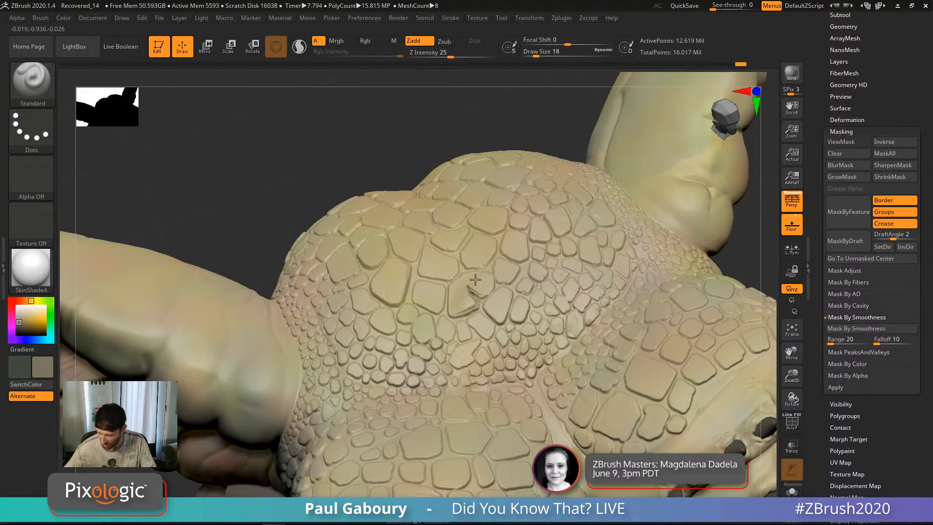
pyautogui.moveTo(475, 279)
pyautogui.mouseDown()
pyautogui.moveTo(504, 247)
pyautogui.moveTo(525, 297)
pyautogui.moveTo(481, 262)
pyautogui.moveTo(401, 247)
pyautogui.moveTo(486, 331)
pyautogui.moveTo(377, 320)
pyautogui.moveTo(491, 350)
pyautogui.moveTo(511, 290)
pyautogui.moveTo(372, 258)
pyautogui.mouseUp()
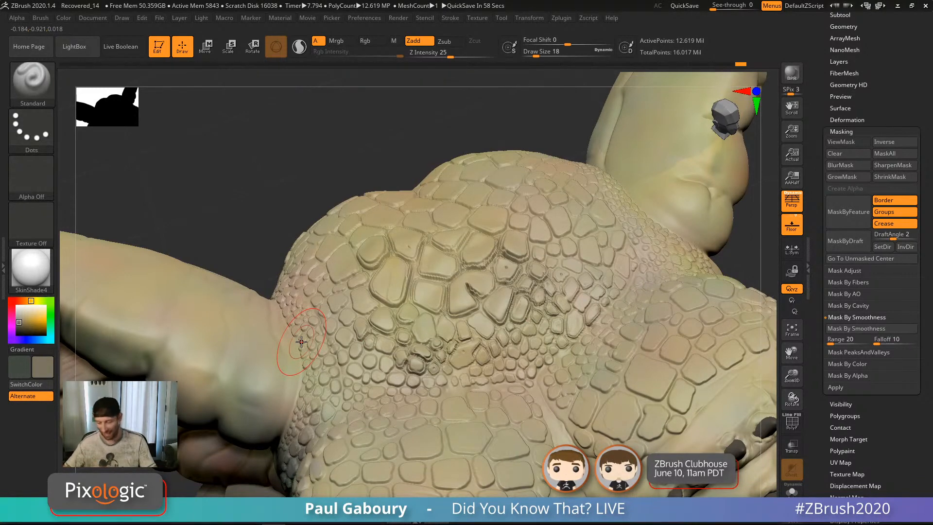
pyautogui.press('ctrl')
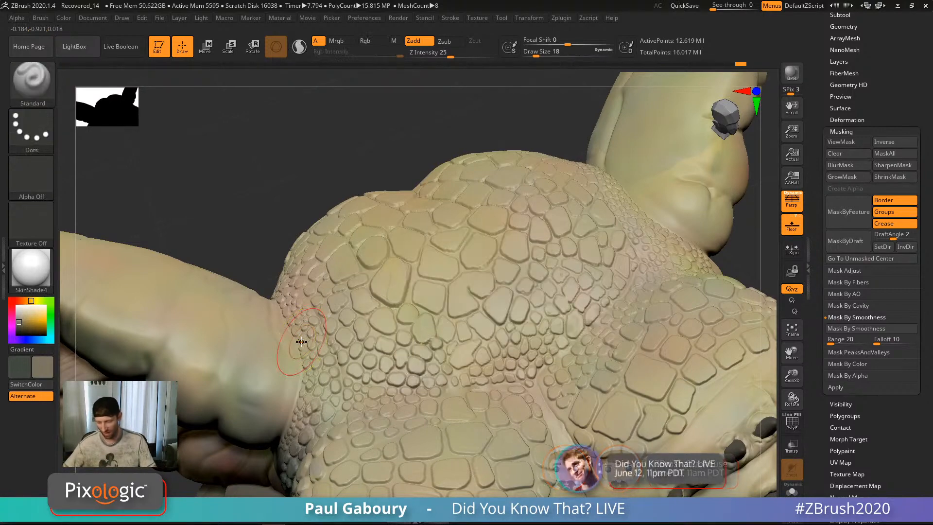
pyautogui.hotkey('ctrl', 'h')
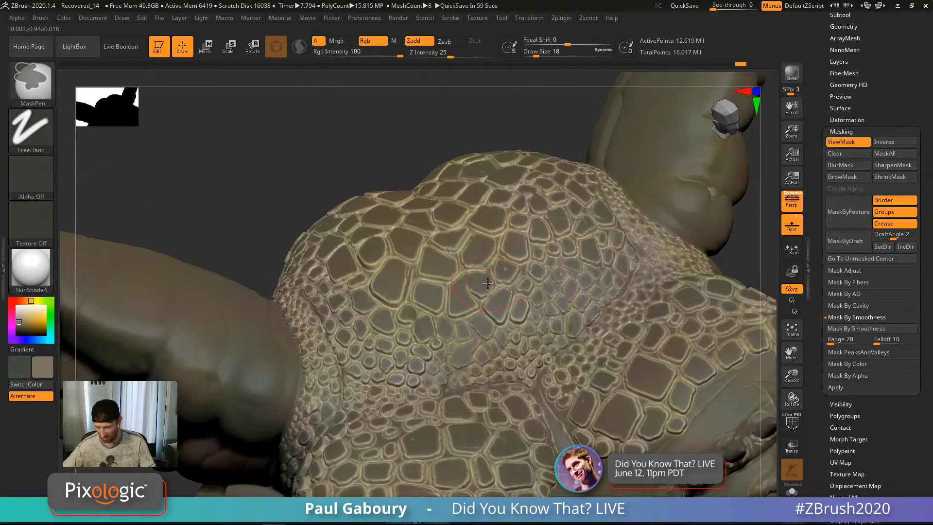
# Step: Invert the mask across the model and tilt the head to view the scales
pyautogui.keyDown('ctrl'); pyautogui.click(532, 133); pyautogui.keyUp('ctrl')
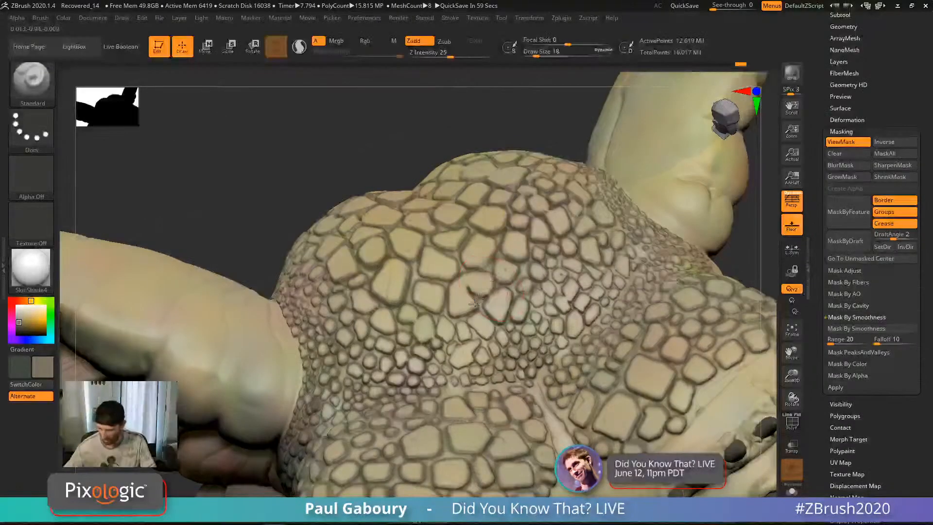
pyautogui.moveTo(445, 270); pyautogui.dragTo(443, 276)
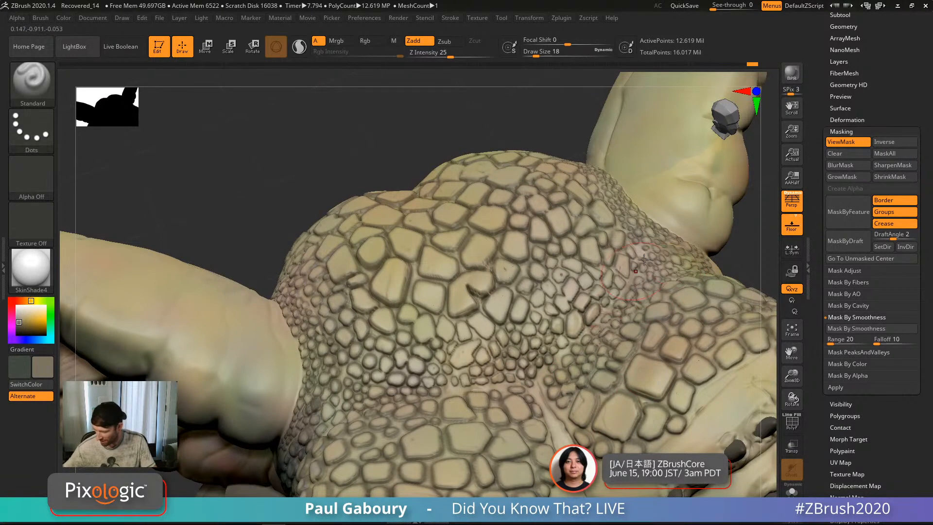
pyautogui.hotkey('ctrl', 'h')
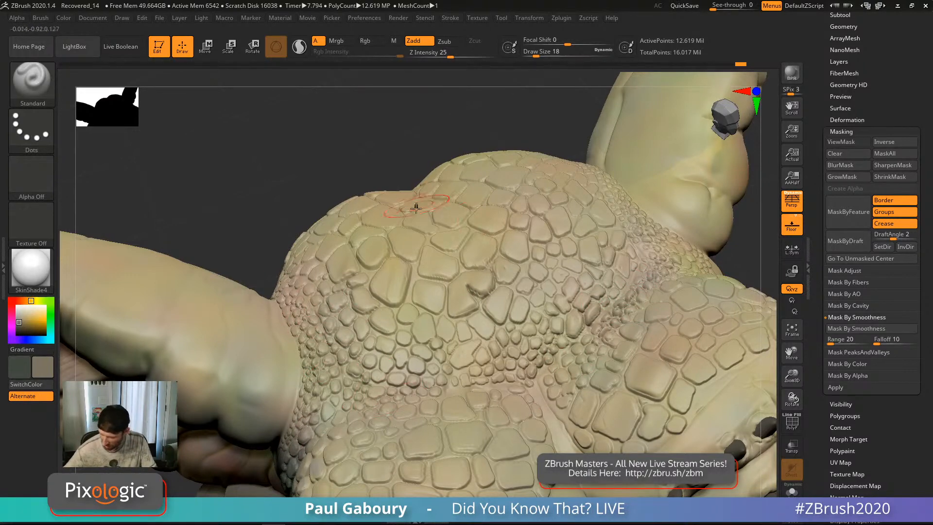
pyautogui.moveTo(419, 209); pyautogui.dragTo(413, 243, button='right')
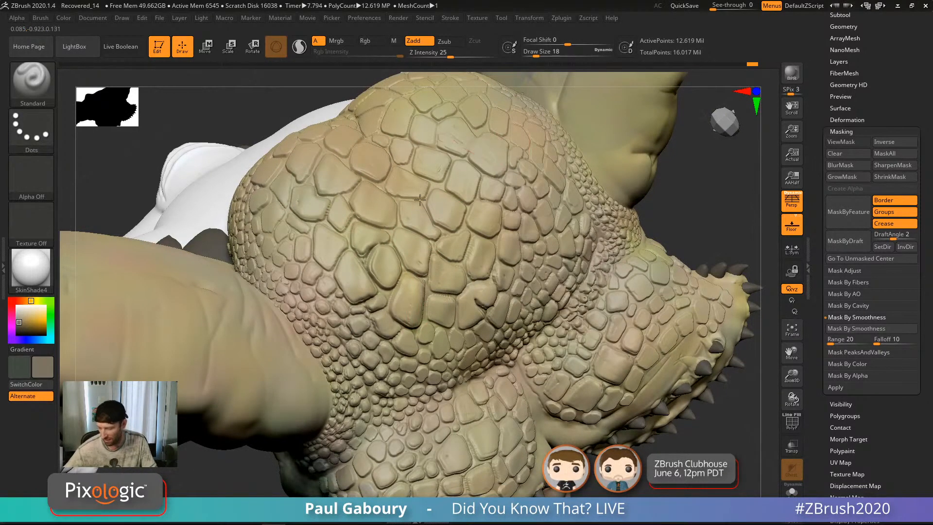
pyautogui.moveTo(436, 241)
pyautogui.mouseDown(button='right')
pyautogui.moveTo(466, 370)
pyautogui.moveTo(551, 413)
pyautogui.moveTo(479, 323)
pyautogui.moveTo(478, 384)
pyautogui.moveTo(401, 190)
pyautogui.moveTo(381, 200)
pyautogui.moveTo(428, 341)
pyautogui.mouseUp(button='right')
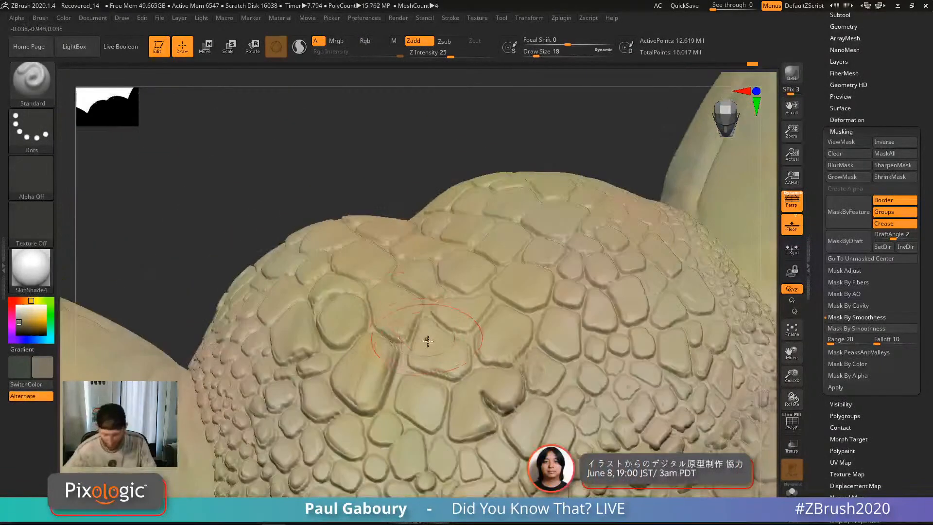
pyautogui.hotkey('ctrl', 'h')
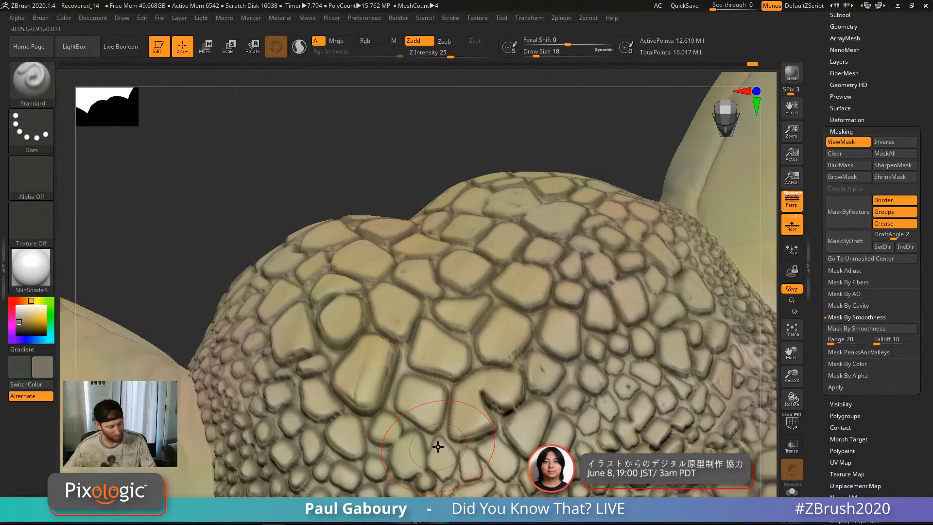
# Step: Choose the Paint brush at size 8 with the Color Spray stroke
pyautogui.press('b')
pyautogui.press('p')
pyautogui.click(575, 401)
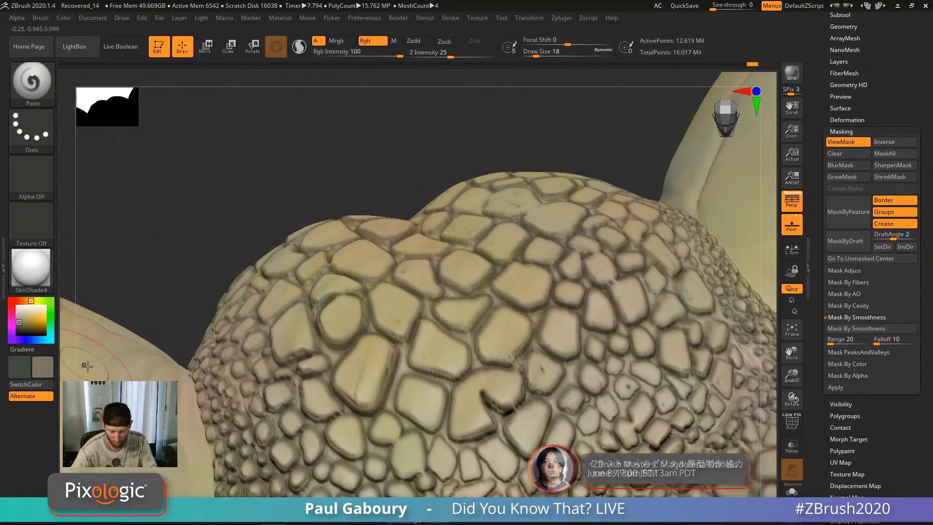
pyautogui.press('s')
pyautogui.moveTo(430, 350); pyautogui.dragTo(426, 351)
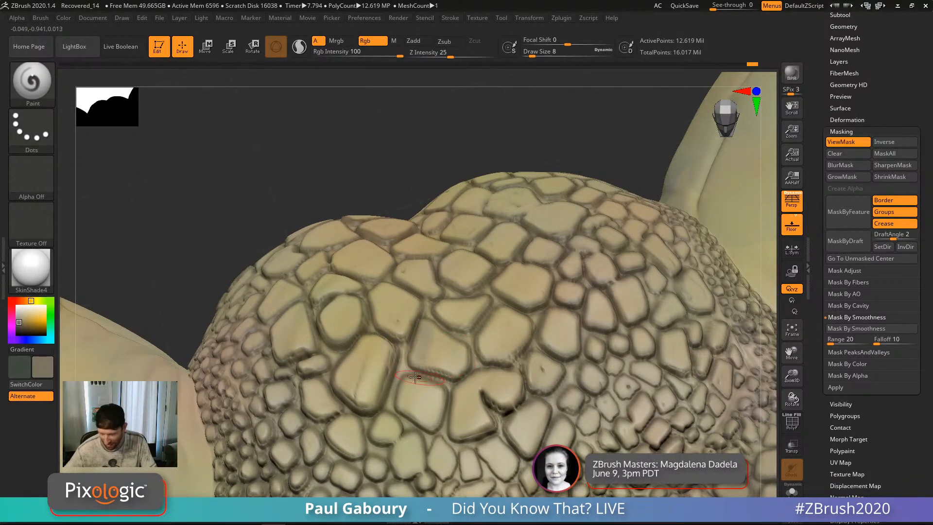
pyautogui.click(32, 125)
pyautogui.click(234, 149)
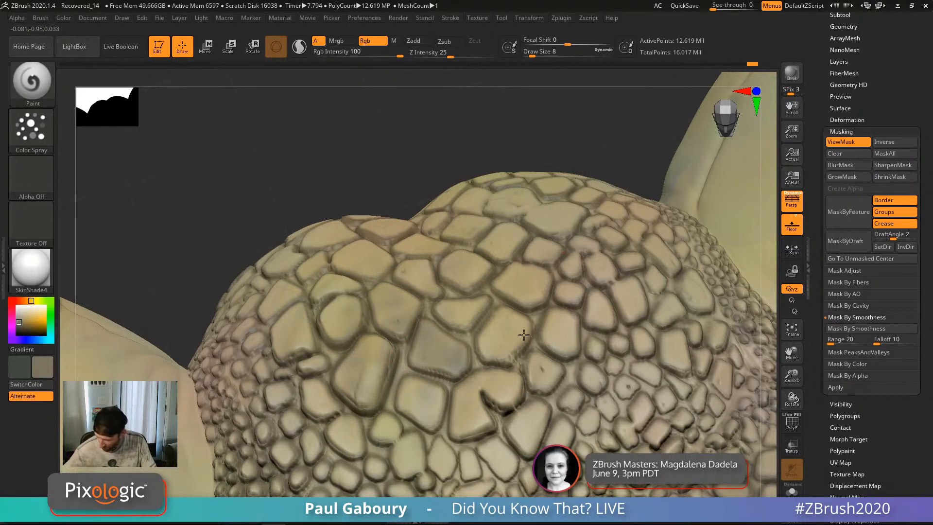
# Step: Spray darker colour over the head scales with a size-14 brush
pyautogui.hotkey('ctrl', 'h')
pyautogui.keyDown('ctrl'); pyautogui.moveTo(501, 401); pyautogui.dragTo(500, 381, button='right'); pyautogui.keyUp('ctrl')
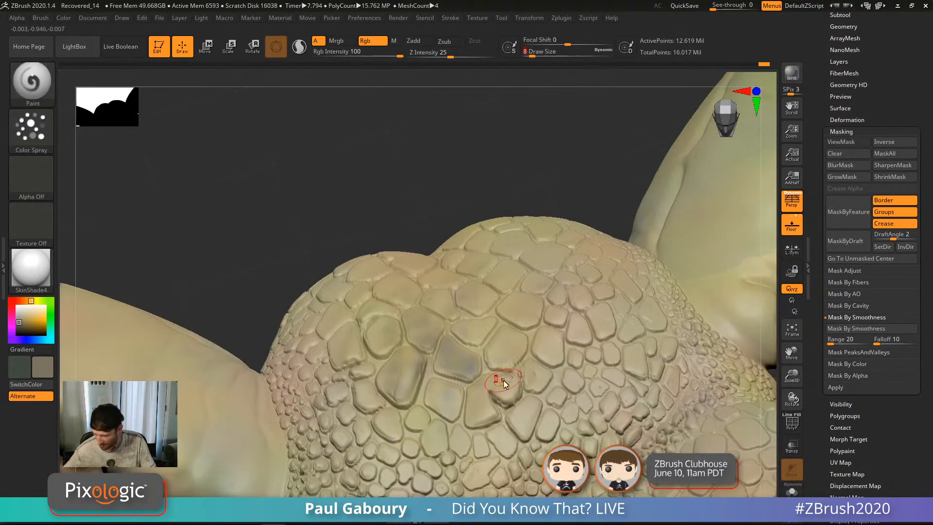
pyautogui.press('s')
pyautogui.moveTo(500, 381); pyautogui.dragTo(504, 381)
pyautogui.moveTo(432, 314)
pyautogui.mouseDown()
pyautogui.moveTo(371, 390)
pyautogui.moveTo(437, 396)
pyautogui.moveTo(551, 352)
pyautogui.moveTo(481, 295)
pyautogui.moveTo(379, 335)
pyautogui.moveTo(418, 403)
pyautogui.moveTo(448, 399)
pyautogui.moveTo(450, 364)
pyautogui.moveTo(384, 384)
pyautogui.moveTo(370, 410)
pyautogui.moveTo(408, 433)
pyautogui.moveTo(444, 331)
pyautogui.moveTo(350, 370)
pyautogui.moveTo(404, 448)
pyautogui.moveTo(389, 311)
pyautogui.moveTo(510, 399)
pyautogui.mouseUp()
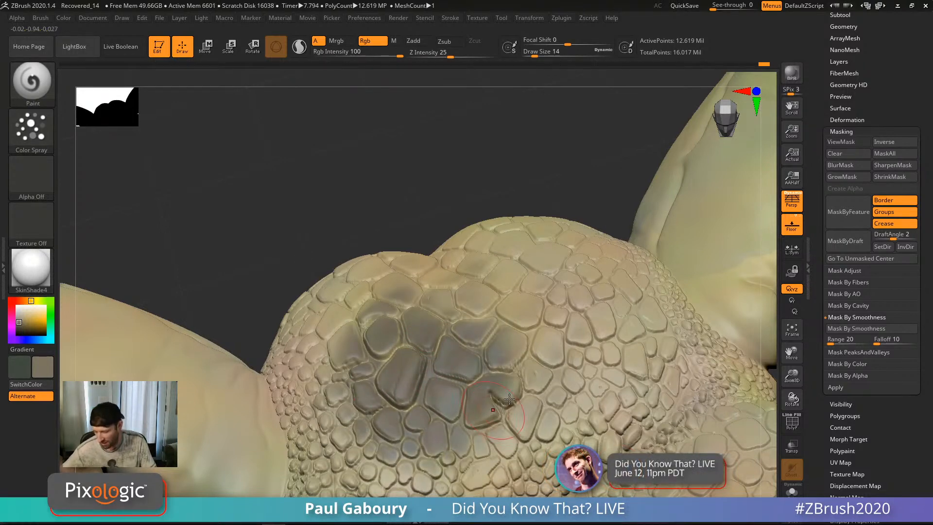
# Step: Show the inverted mask and pick a dark green
pyautogui.moveTo(515, 428); pyautogui.dragTo(520, 389, button='right')
pyautogui.moveTo(518, 343); pyautogui.dragTo(418, 360, button='right')
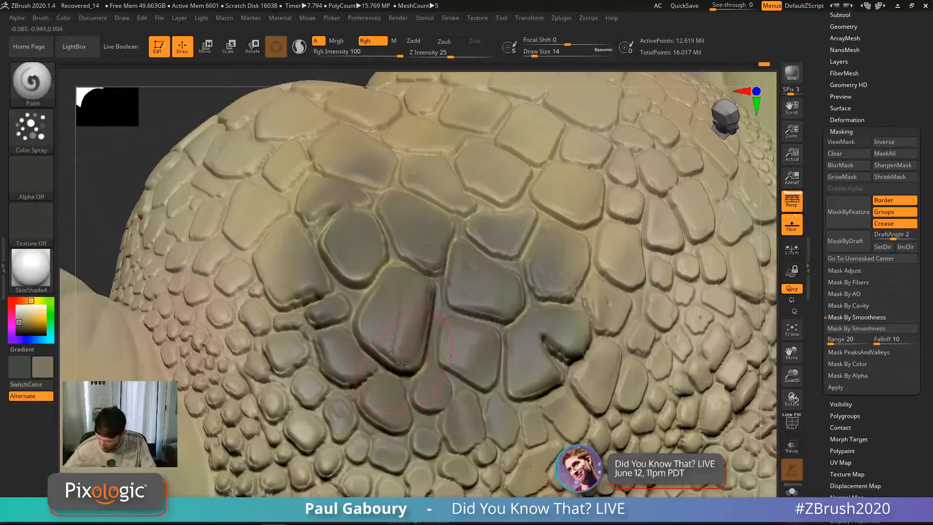
pyautogui.keyDown('ctrl'); pyautogui.moveTo(376, 297); pyautogui.dragTo(454, 172, button='right'); pyautogui.keyUp('ctrl')
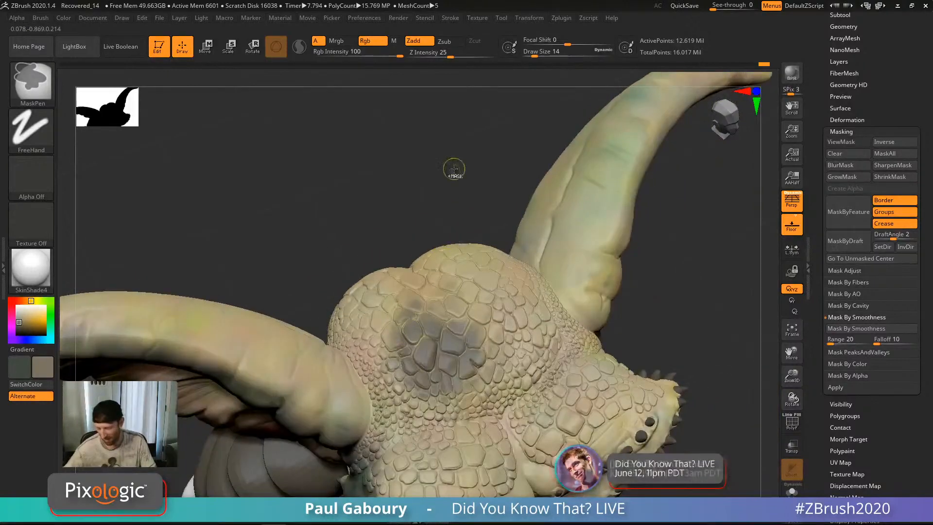
pyautogui.keyDown('ctrl'); pyautogui.click(454, 171); pyautogui.keyUp('ctrl')
pyautogui.click(51, 313)
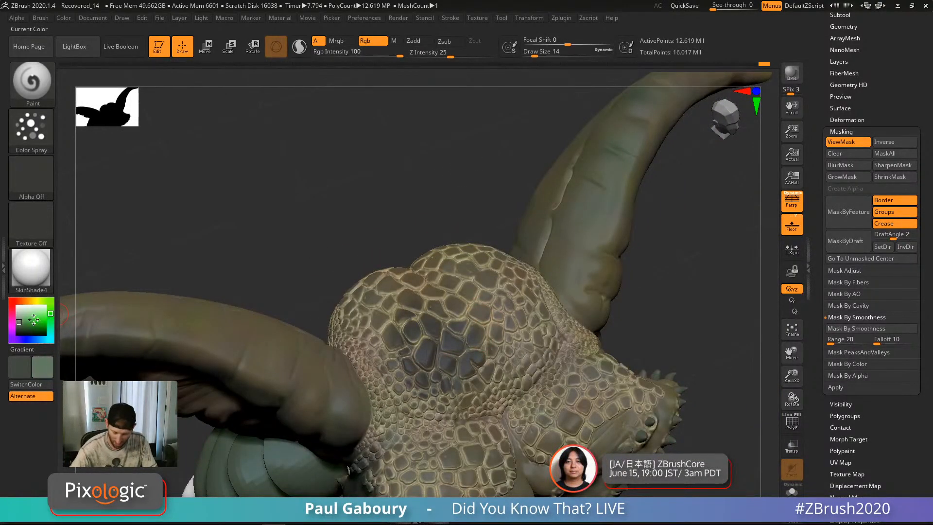
pyautogui.moveTo(26, 323); pyautogui.dragTo(21, 329)
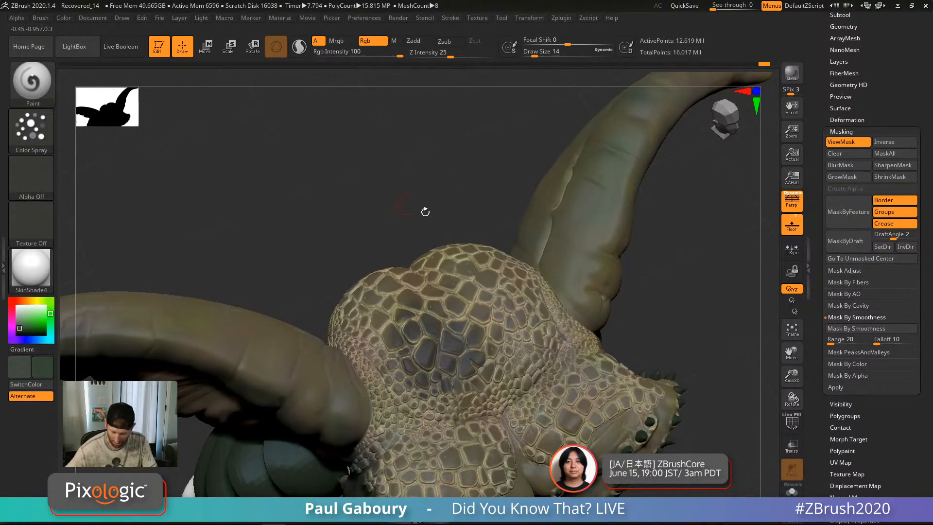
# Step: Paint dark green into the grooves between the brow scales
pyautogui.hotkey('ctrl', 'h')
pyautogui.keyDown('ctrl'); pyautogui.moveTo(467, 365); pyautogui.dragTo(459, 342, button='right'); pyautogui.keyUp('ctrl')
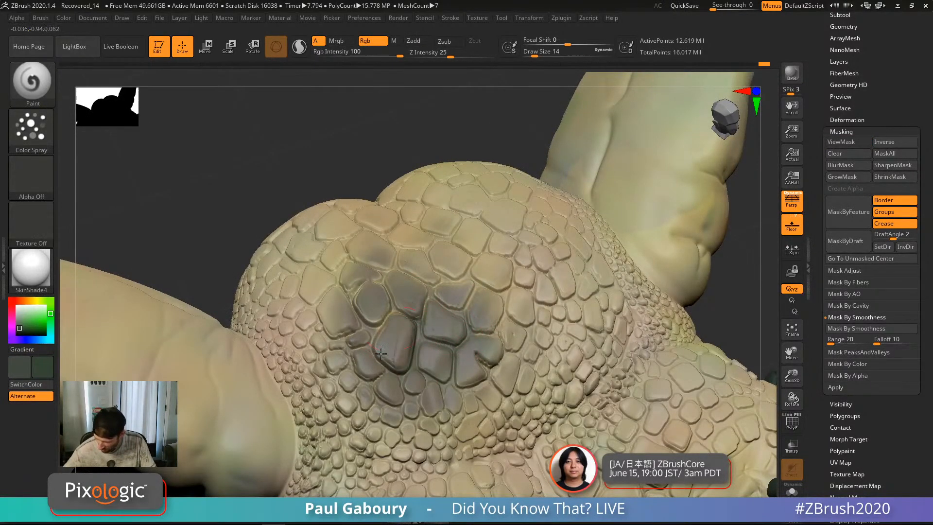
pyautogui.moveTo(381, 354)
pyautogui.mouseDown()
pyautogui.moveTo(379, 309)
pyautogui.moveTo(430, 315)
pyautogui.mouseUp()
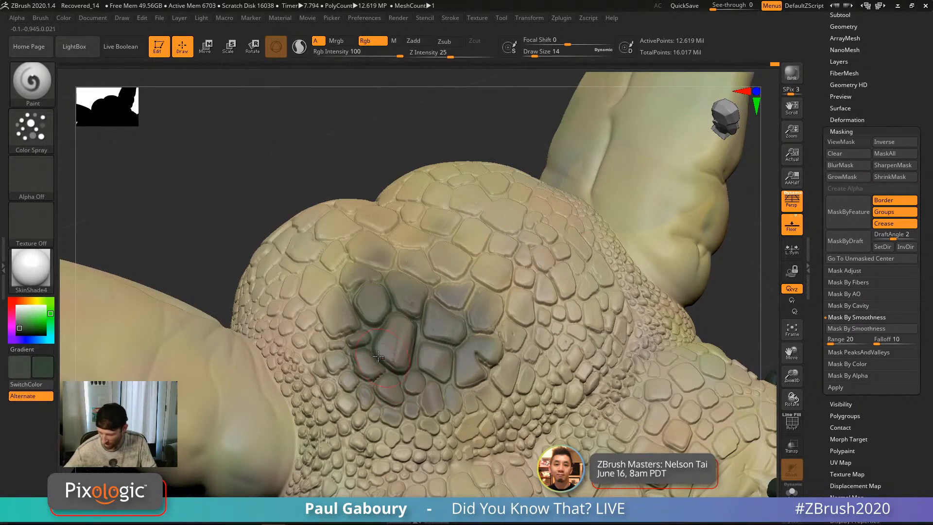
pyautogui.moveTo(342, 337); pyautogui.dragTo(370, 341)
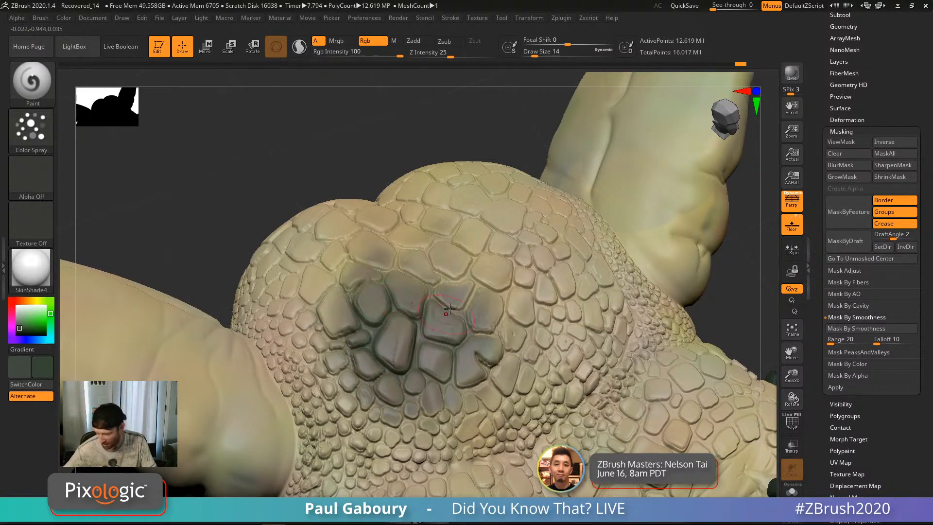
pyautogui.moveTo(484, 345)
pyautogui.mouseDown()
pyautogui.moveTo(445, 418)
pyautogui.moveTo(399, 408)
pyautogui.mouseUp()
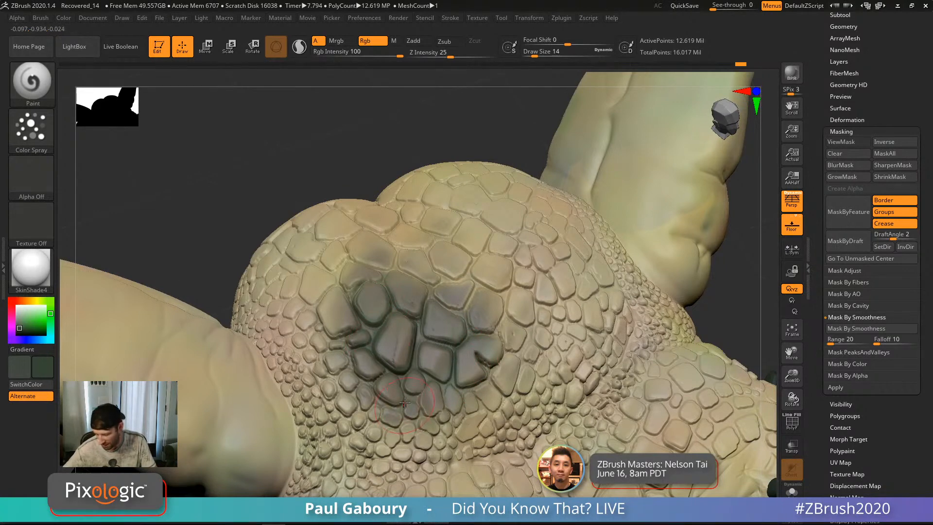
# Step: Soften the dark paint on the scales
pyautogui.keyDown('shift'); pyautogui.click(416, 42); pyautogui.keyUp('shift')
pyautogui.moveTo(412, 297)
pyautogui.keyDown('shift'); pyautogui.mouseDown()
pyautogui.moveTo(393, 330)
pyautogui.moveTo(362, 287)
pyautogui.moveTo(372, 311)
pyautogui.mouseUp(); pyautogui.keyUp('shift')
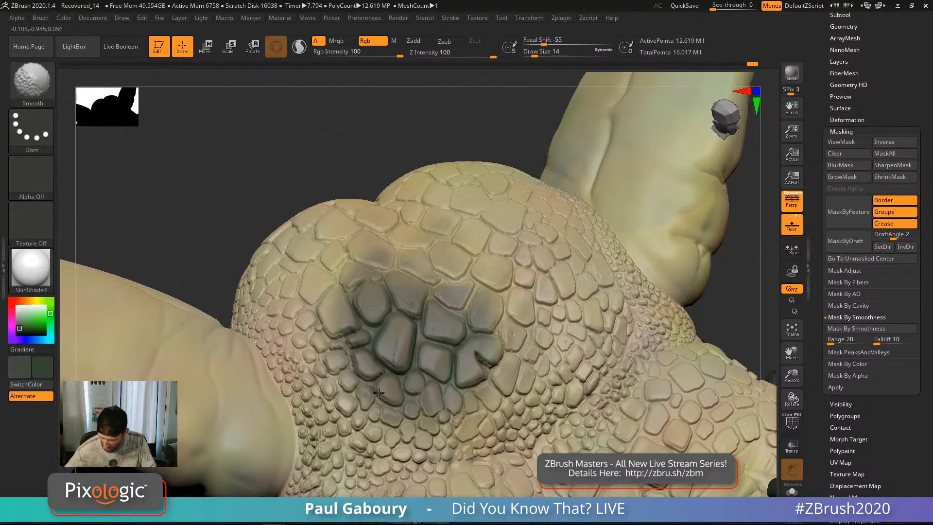
pyautogui.moveTo(730, 323)
pyautogui.keyDown('alt'); pyautogui.mouseDown()
pyautogui.moveTo(644, 360)
pyautogui.moveTo(572, 311)
pyautogui.mouseUp(); pyautogui.keyUp('alt')
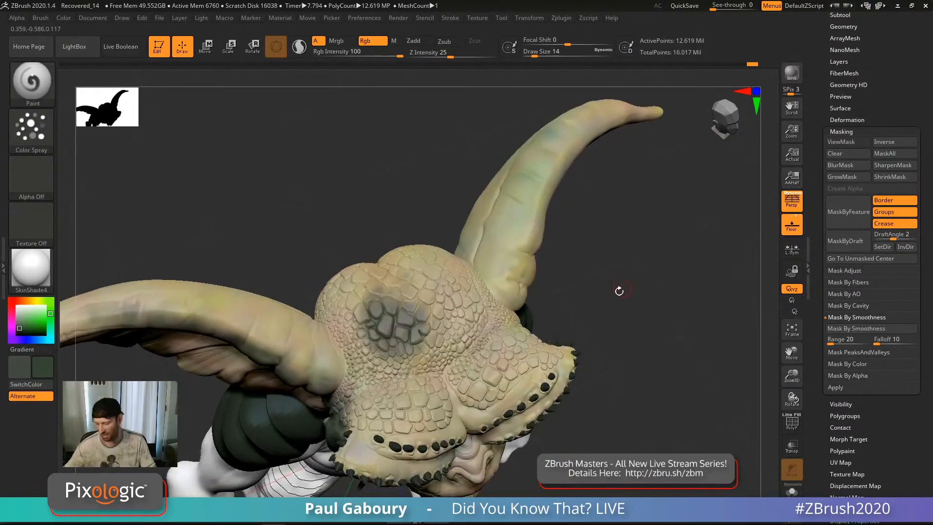
# Step: Enter a Mask By Smoothness falloff of 200 and apply the smoothness mask to the scaly head
pyautogui.press('s')
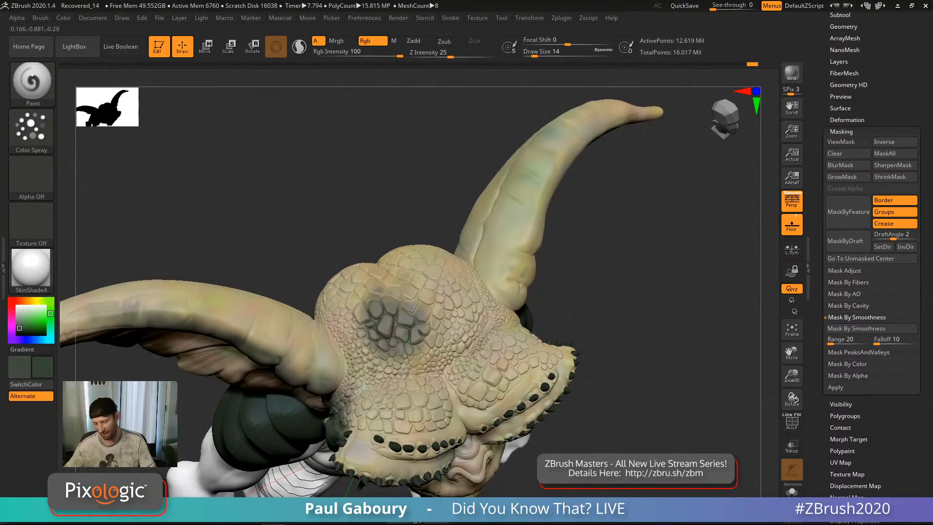
pyautogui.moveTo(646, 436); pyautogui.dragTo(643, 411)
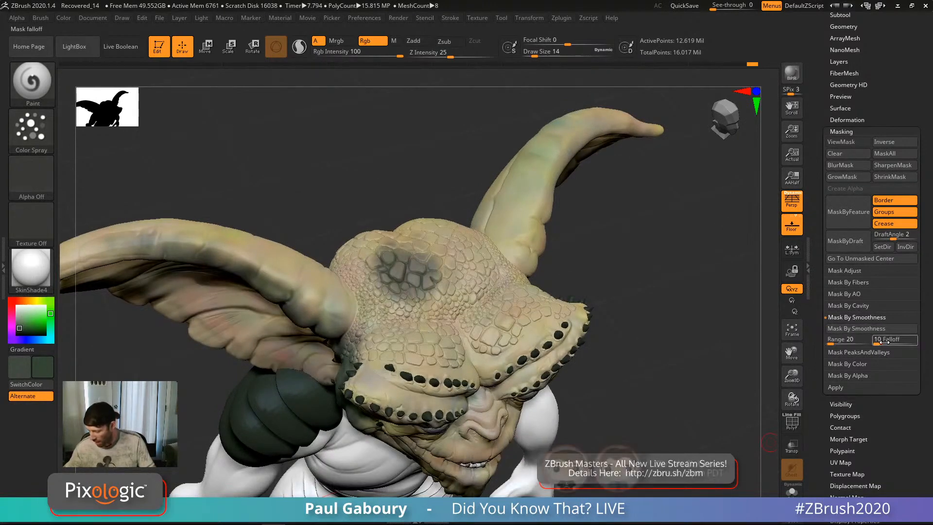
pyautogui.write('1')
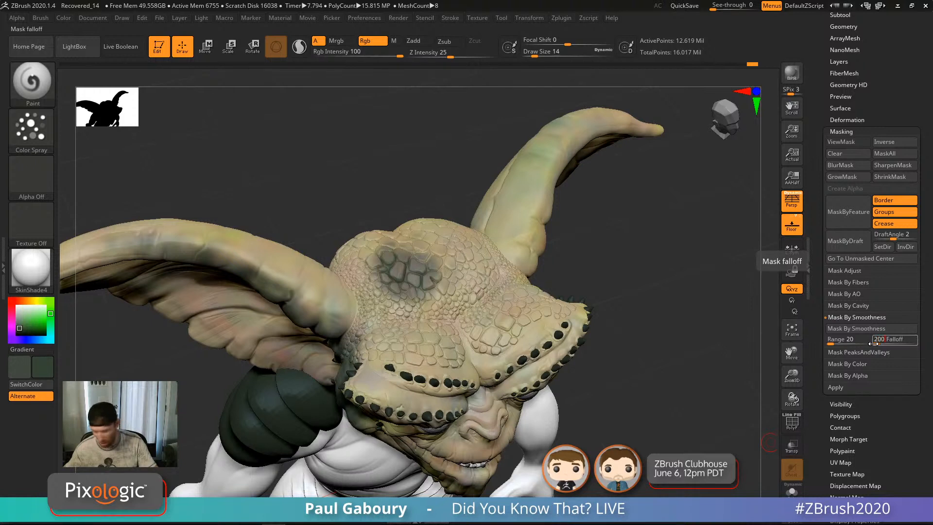
pyautogui.press('Return')
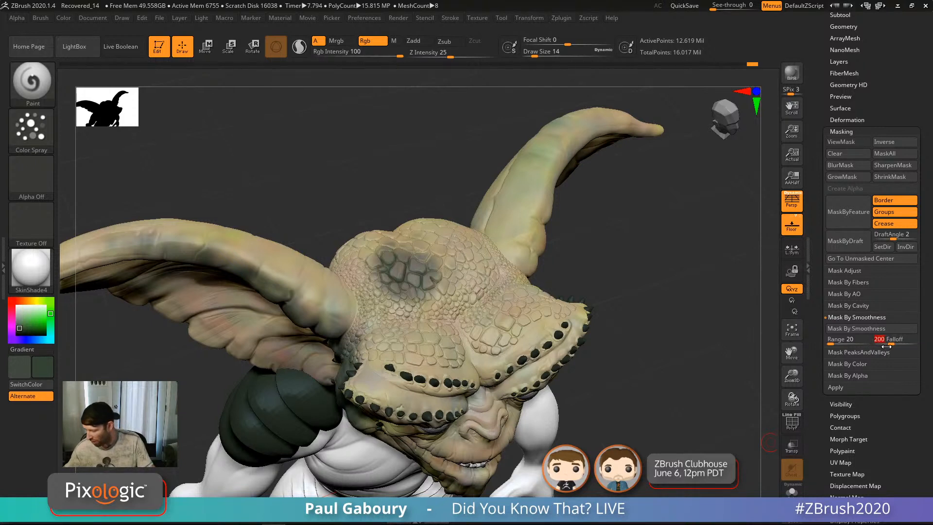
pyautogui.click(861, 329)
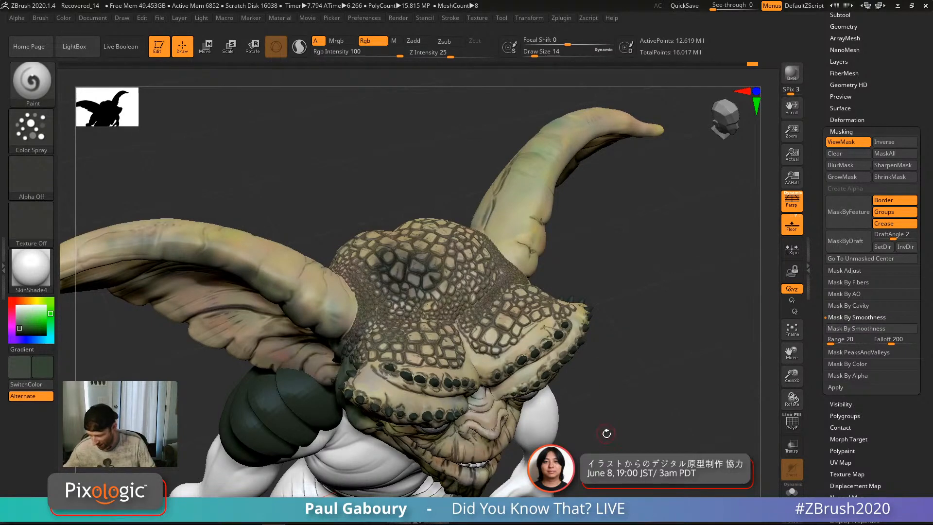
# Step: Zoom in on the face, invert the smoothness mask, blur its edges, and hide the mask shading
pyautogui.moveTo(607, 433); pyautogui.dragTo(612, 384)
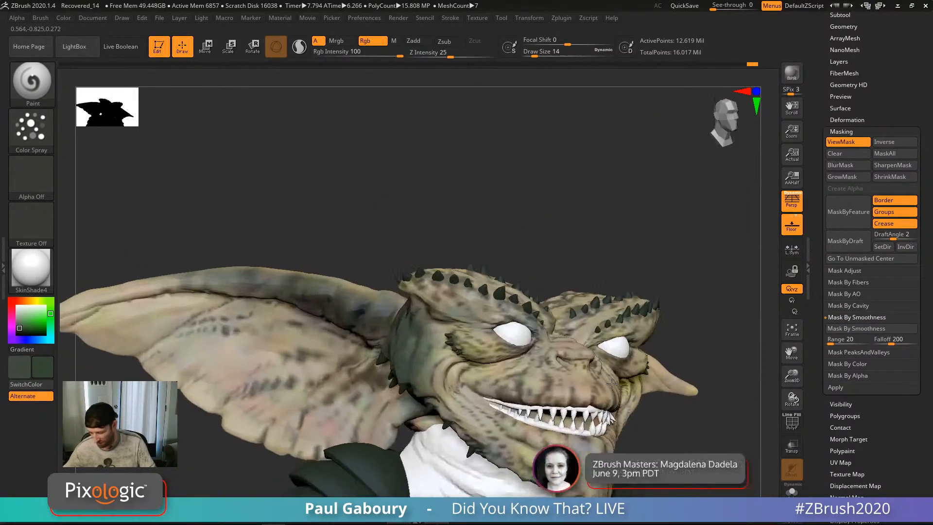
pyautogui.moveTo(612, 384); pyautogui.dragTo(613, 378, button='right')
pyautogui.moveTo(583, 406)
pyautogui.keyDown('alt'); pyautogui.mouseDown(button='right')
pyautogui.moveTo(545, 366)
pyautogui.moveTo(533, 368)
pyautogui.mouseUp(button='right'); pyautogui.keyUp('alt')
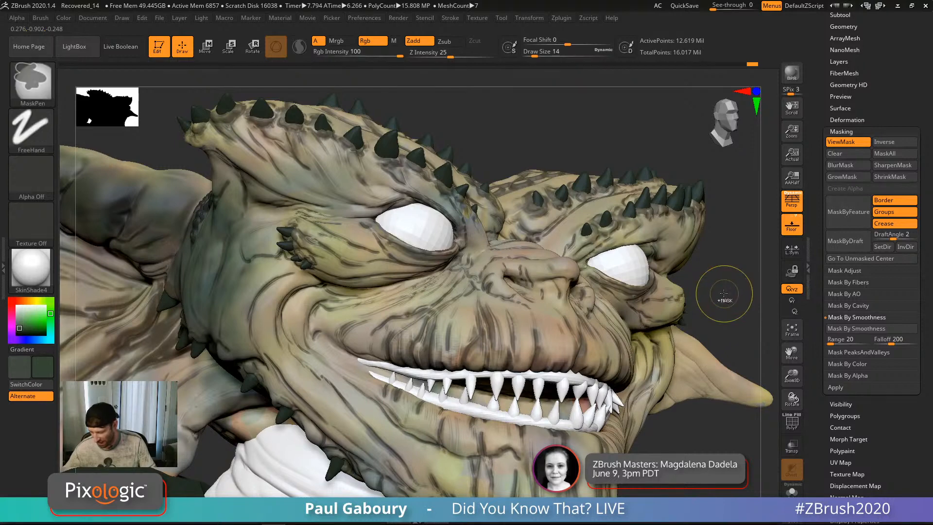
pyautogui.keyDown('ctrl'); pyautogui.click(726, 293); pyautogui.keyUp('ctrl')
pyautogui.keyDown('ctrl'); pyautogui.click(551, 340); pyautogui.keyUp('ctrl')
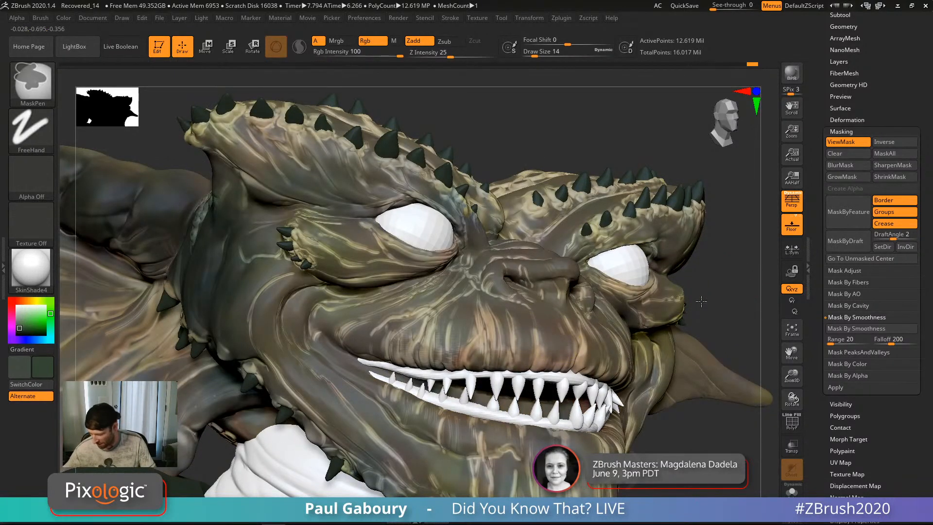
pyautogui.hotkey('ctrl', 'h')
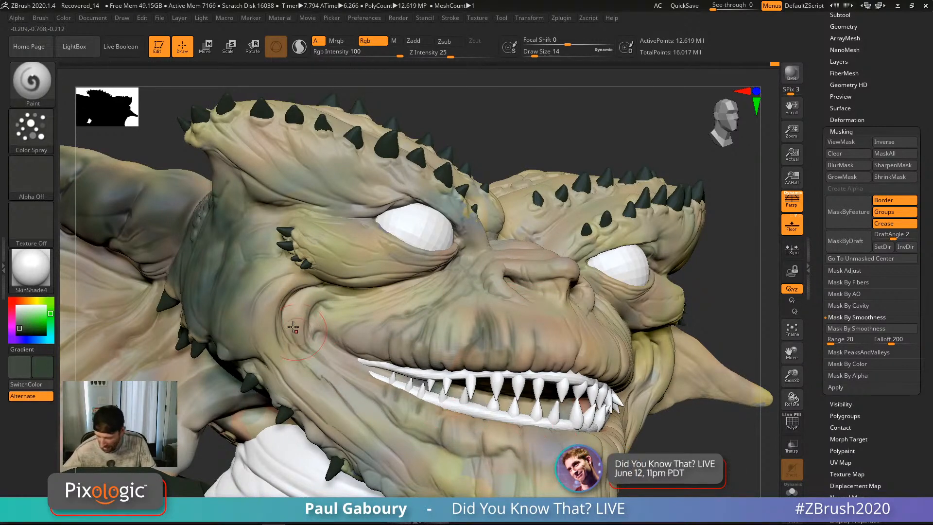
# Step: Paint dark polypaint around the nostril, near the nose and along the nose bridge creases
pyautogui.moveTo(246, 268); pyautogui.dragTo(305, 259, button='right')
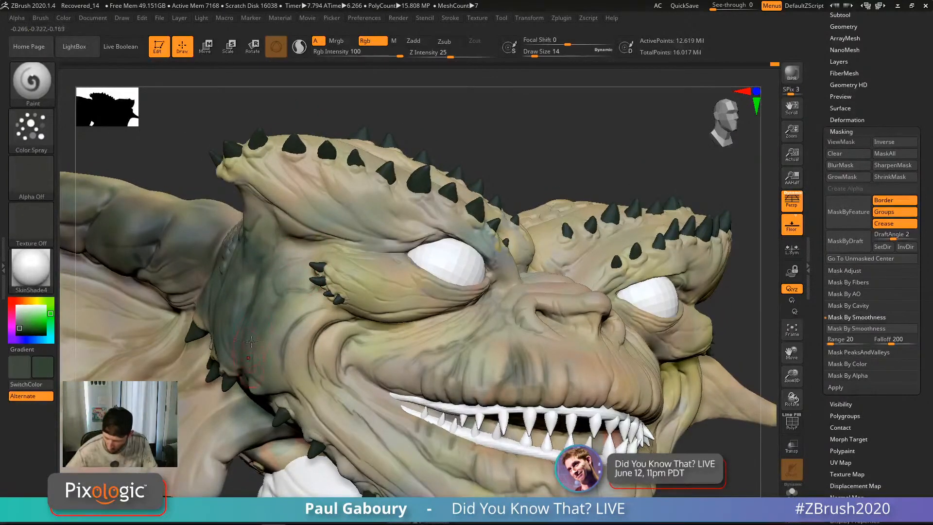
pyautogui.moveTo(251, 342); pyautogui.dragTo(267, 237, button='right')
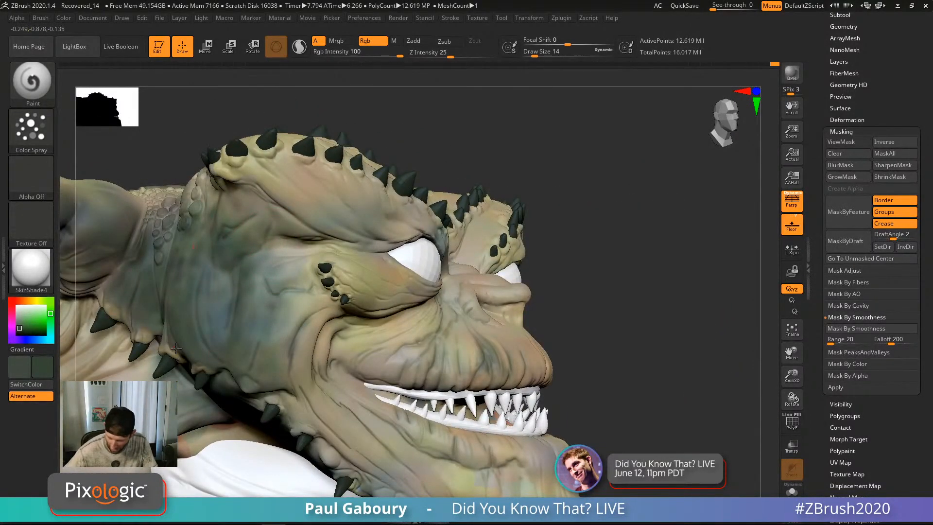
pyautogui.moveTo(476, 314); pyautogui.dragTo(505, 284, button='right')
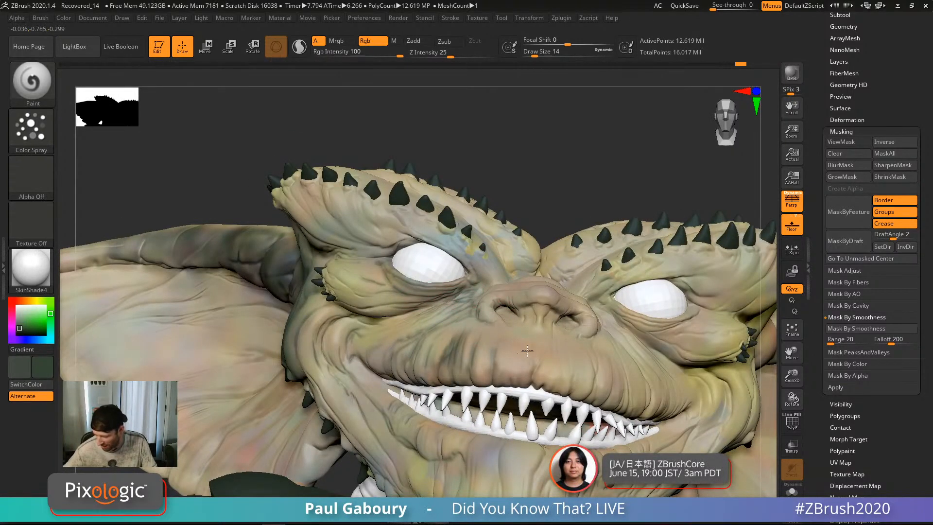
pyautogui.moveTo(479, 302); pyautogui.dragTo(510, 327)
pyautogui.moveTo(516, 330)
pyautogui.mouseDown(button='right')
pyautogui.moveTo(554, 372)
pyautogui.moveTo(497, 238)
pyautogui.mouseUp(button='right')
pyautogui.moveTo(489, 265); pyautogui.dragTo(557, 281)
pyautogui.moveTo(554, 246); pyautogui.dragTo(506, 237)
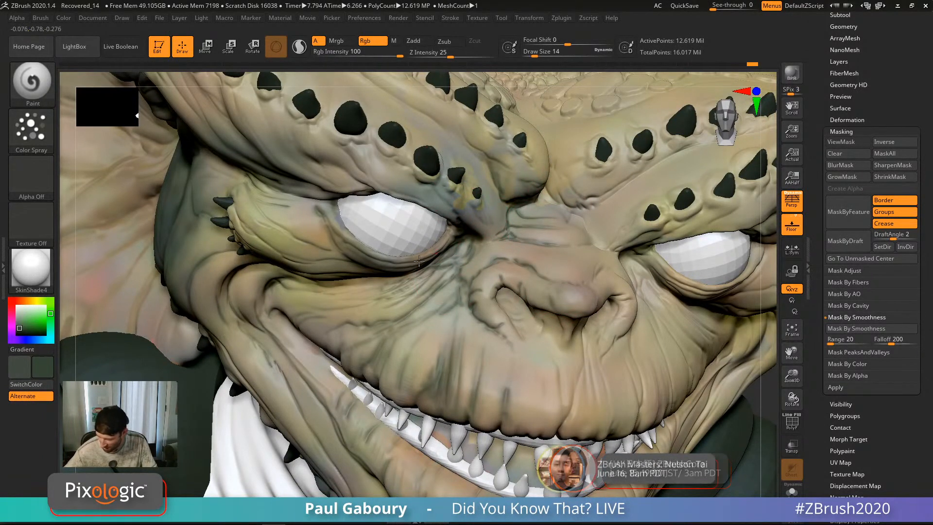
# Step: Add dark strokes below the eye and on the cheek, then zoom out to the upper body
pyautogui.moveTo(430, 270); pyautogui.dragTo(358, 307)
pyautogui.moveTo(457, 250); pyautogui.dragTo(404, 372)
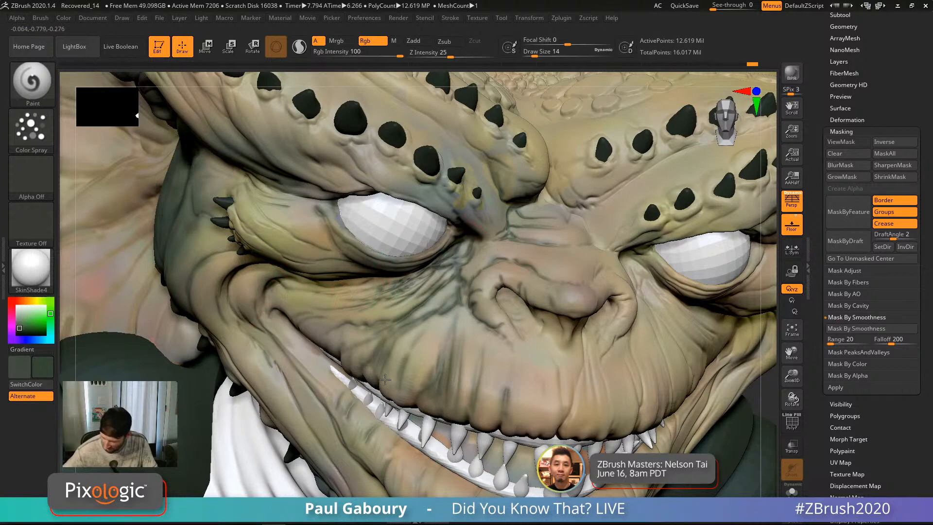
pyautogui.keyDown('ctrl'); pyautogui.moveTo(396, 285); pyautogui.dragTo(368, 389, button='right'); pyautogui.keyUp('ctrl')
pyautogui.keyDown('alt'); pyautogui.moveTo(368, 389); pyautogui.dragTo(336, 360, button='right'); pyautogui.keyUp('alt')
pyautogui.moveTo(506, 335)
pyautogui.keyDown('ctrl'); pyautogui.mouseDown(button='right')
pyautogui.moveTo(510, 403)
pyautogui.moveTo(596, 393)
pyautogui.mouseUp(button='right'); pyautogui.keyUp('ctrl')
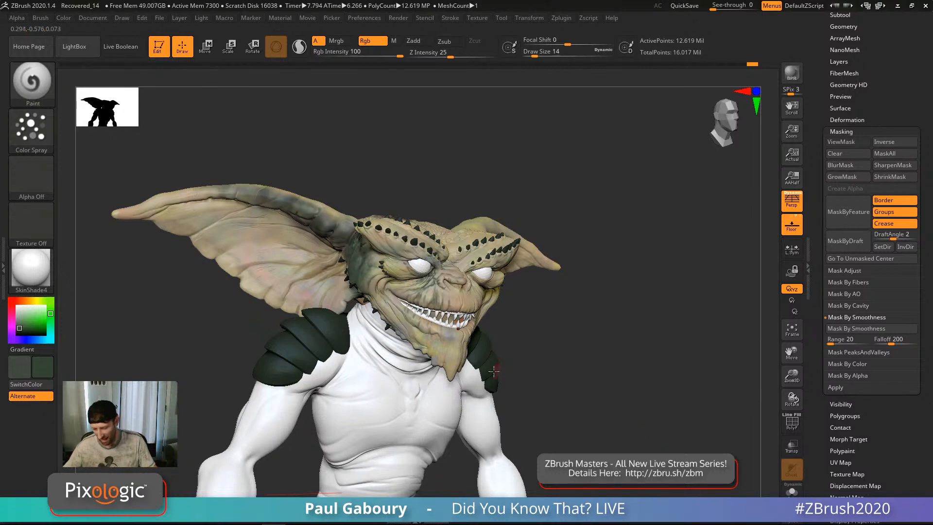
# Step: Solo the head piece, sample its beige skin as the paint colour, and turn Solo off
pyautogui.moveTo(469, 384); pyautogui.dragTo(445, 291, button='right')
pyautogui.click(791, 491)
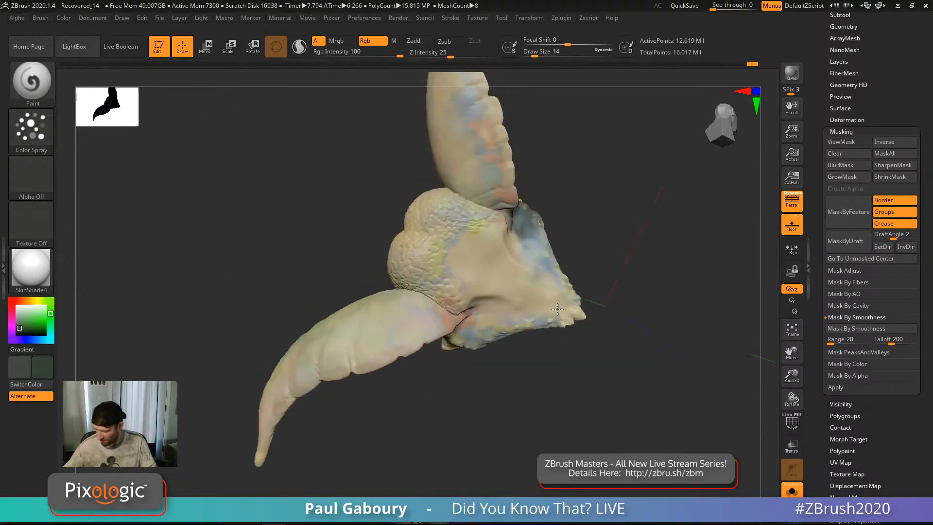
pyautogui.press('c')
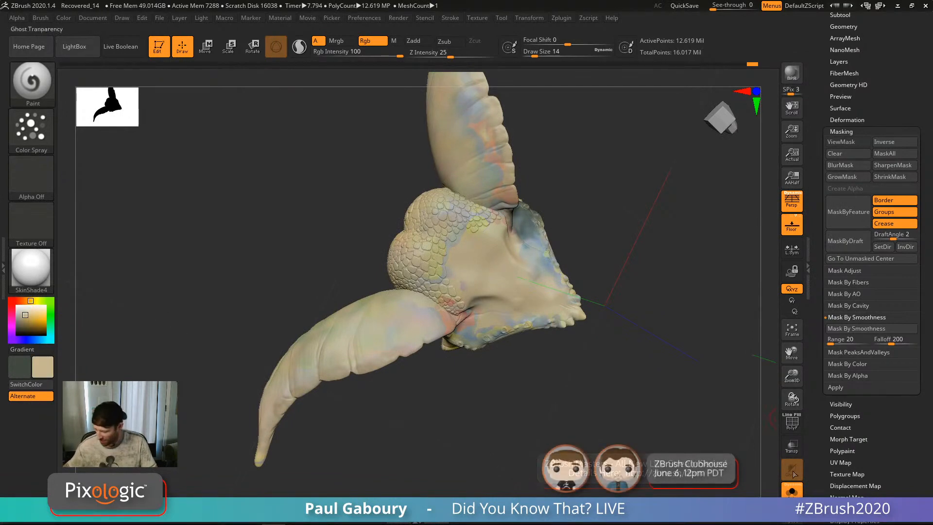
pyautogui.click(792, 490)
# Step: Touch up the paint on the gremlin's muzzle, then reframe to a frontal face view
pyautogui.moveTo(578, 231); pyautogui.dragTo(570, 282, button='right')
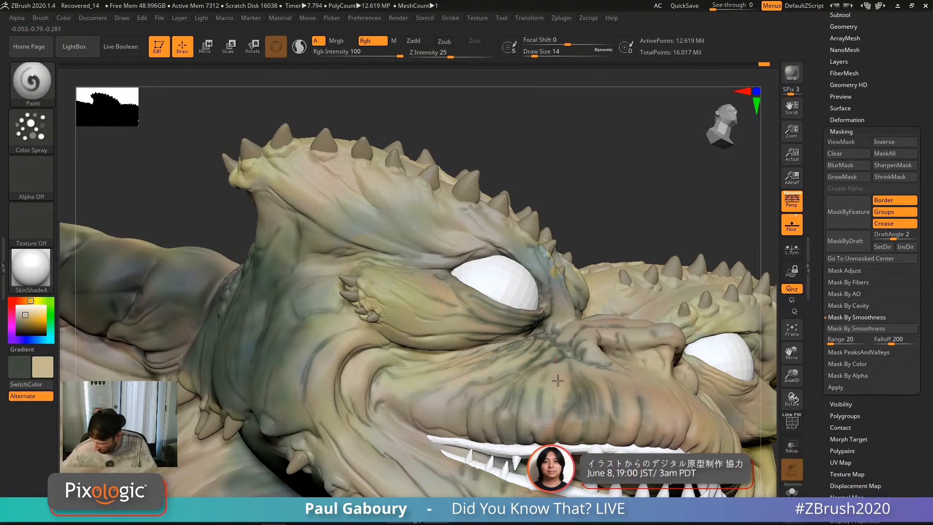
pyautogui.moveTo(573, 366); pyautogui.dragTo(465, 389)
pyautogui.moveTo(534, 389)
pyautogui.keyDown('ctrl'); pyautogui.mouseDown(button='right')
pyautogui.moveTo(535, 340)
pyautogui.moveTo(559, 321)
pyautogui.mouseUp(button='right'); pyautogui.keyUp('ctrl')
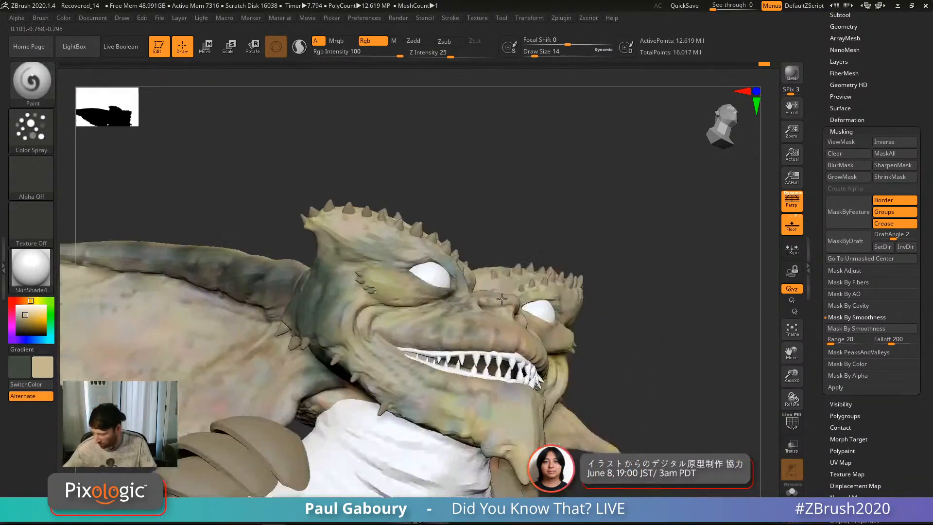
pyautogui.moveTo(647, 374); pyautogui.dragTo(595, 344, button='right')
pyautogui.keyDown('alt'); pyautogui.moveTo(602, 423); pyautogui.dragTo(606, 382); pyautogui.keyUp('alt')
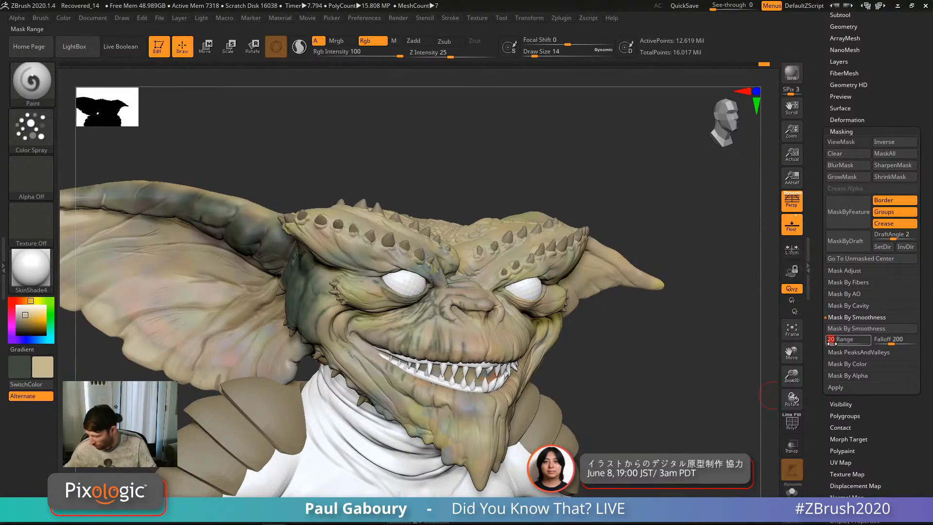
# Step: Drop the Mask By Smoothness range to 5 and view the brow scales at a shallow angle
pyautogui.moveTo(831, 343); pyautogui.dragTo(827, 343)
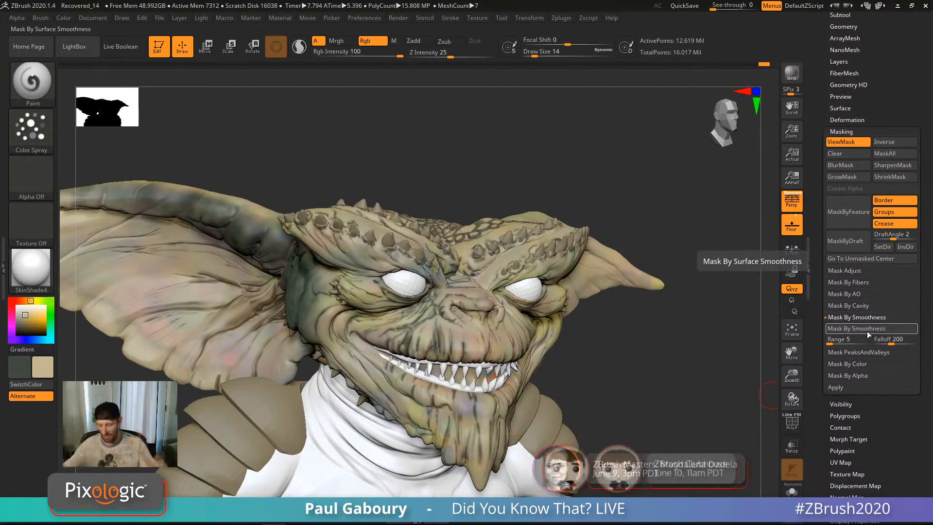
pyautogui.moveTo(560, 296); pyautogui.dragTo(552, 413, button='right')
pyautogui.moveTo(494, 343); pyautogui.dragTo(494, 325, button='right')
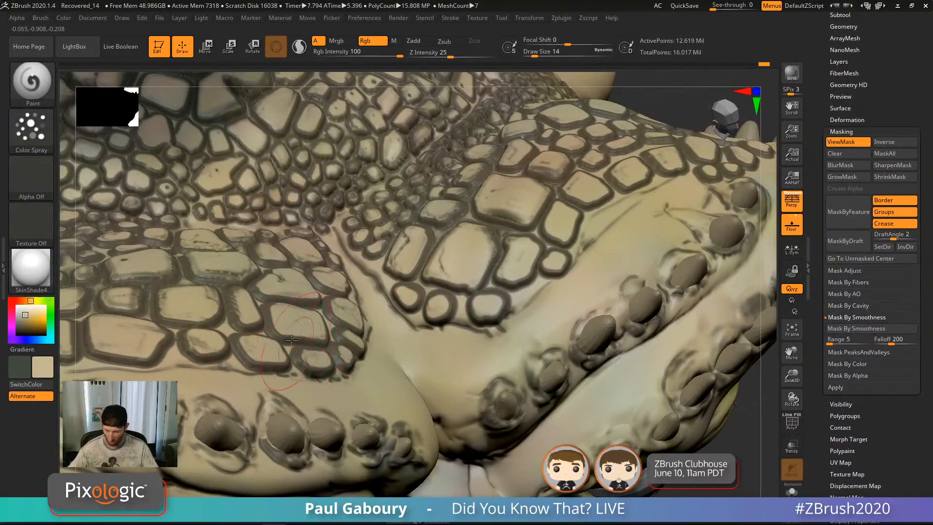
# Step: Invert the mask and pick a darker reddish-brown paint colour for the brow scales
pyautogui.keyDown('ctrl'); pyautogui.moveTo(362, 328); pyautogui.dragTo(365, 280, button='right'); pyautogui.keyUp('ctrl')
pyautogui.keyDown('ctrl'); pyautogui.click(606, 130); pyautogui.keyUp('ctrl')
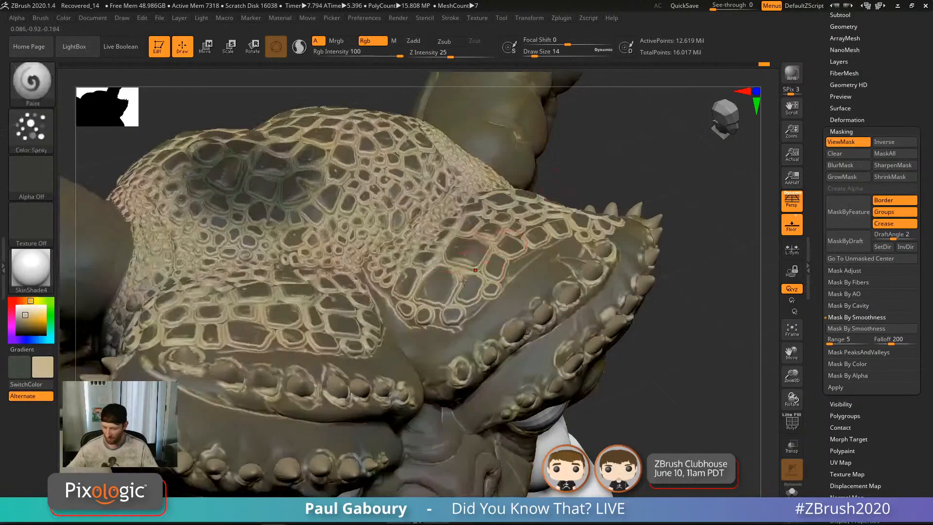
pyautogui.moveTo(379, 356); pyautogui.dragTo(431, 335, button='right')
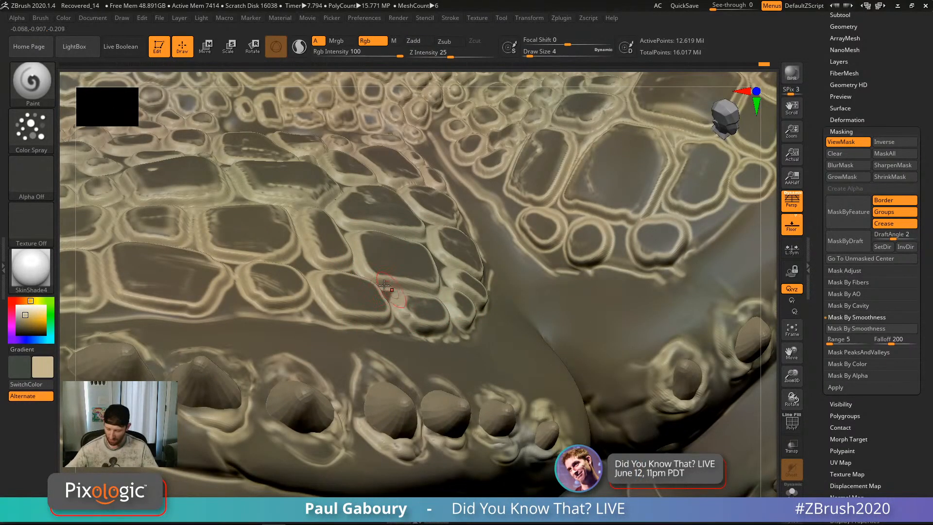
pyautogui.moveTo(28, 301); pyautogui.dragTo(20, 301)
pyautogui.click(29, 319)
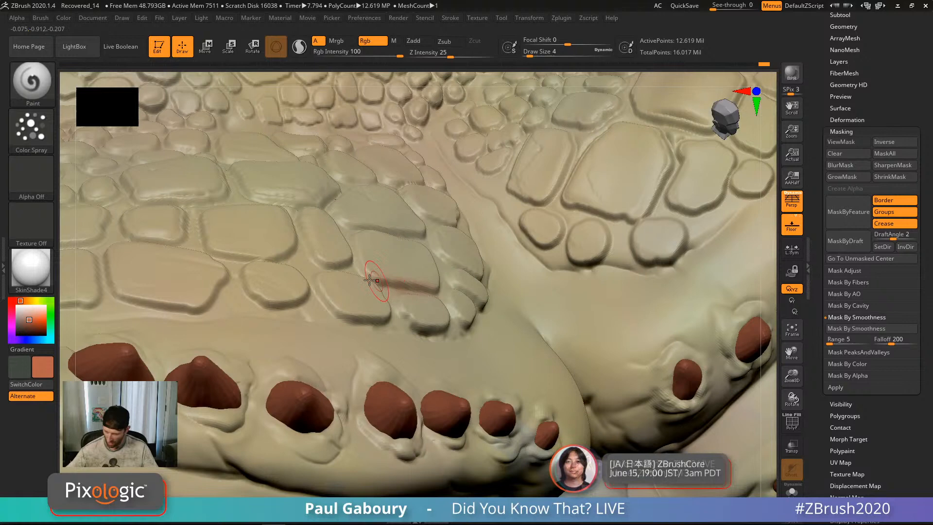
# Step: Spray reddish-brown over the brow scales and into the crevices around the large dark scale
pyautogui.moveTo(362, 272)
pyautogui.mouseDown()
pyautogui.moveTo(353, 243)
pyautogui.moveTo(377, 292)
pyautogui.mouseUp()
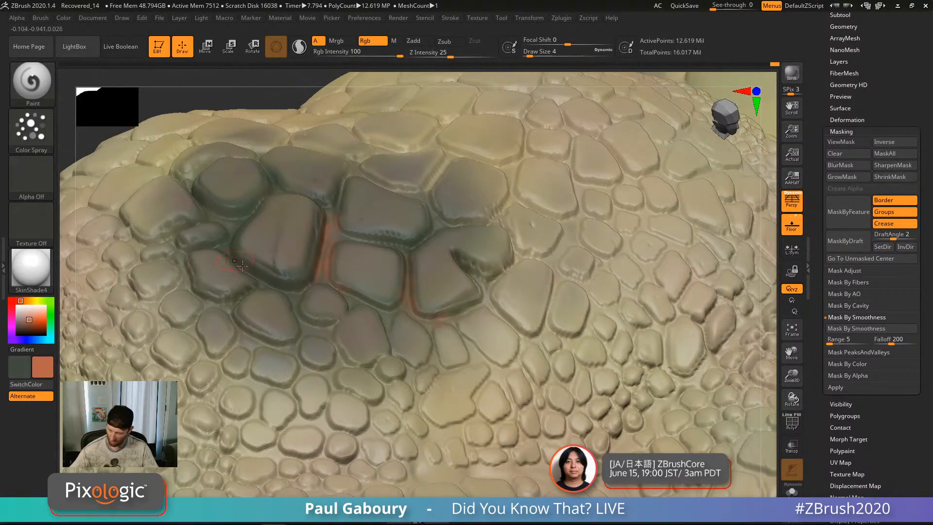
pyautogui.moveTo(242, 265); pyautogui.dragTo(328, 222)
pyautogui.moveTo(447, 246); pyautogui.dragTo(486, 279)
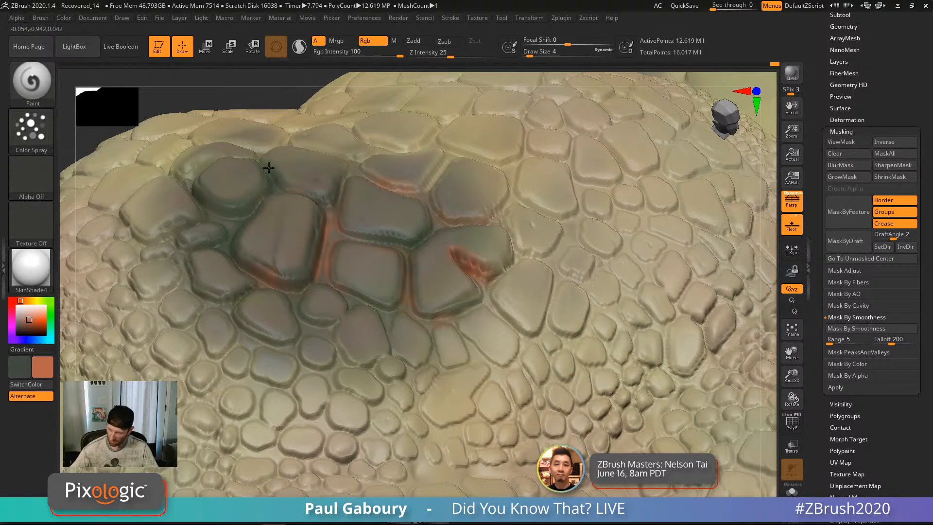
pyautogui.moveTo(236, 246); pyautogui.dragTo(220, 264)
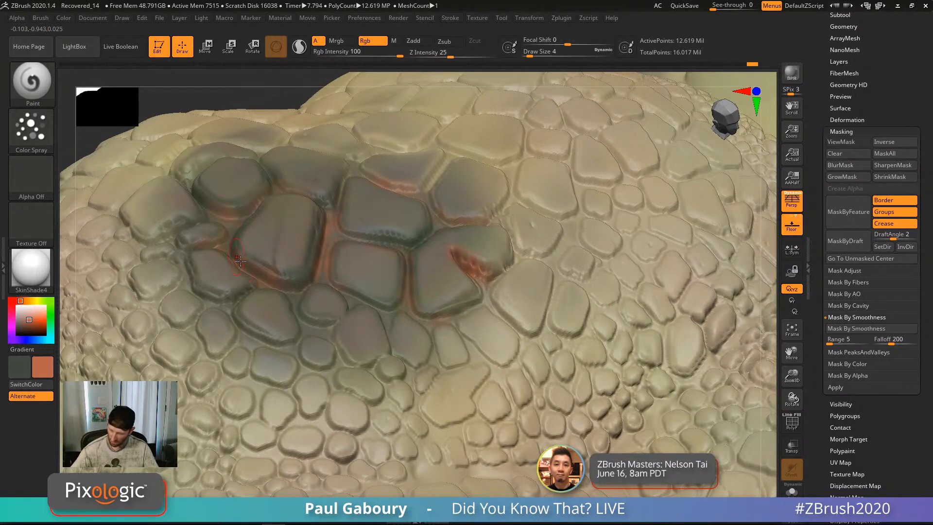
pyautogui.keyDown('ctrl'); pyautogui.moveTo(241, 261); pyautogui.dragTo(247, 179, button='right'); pyautogui.keyUp('ctrl')
pyautogui.keyDown('alt'); pyautogui.moveTo(500, 384); pyautogui.dragTo(454, 294, button='right'); pyautogui.keyUp('alt')
# Step: Swap main and secondary colours and enlarge Draw Size from 4 to 13
pyautogui.press('v')
pyautogui.keyDown('ctrl'); pyautogui.moveTo(311, 204); pyautogui.dragTo(323, 272, button='right'); pyautogui.keyUp('ctrl')
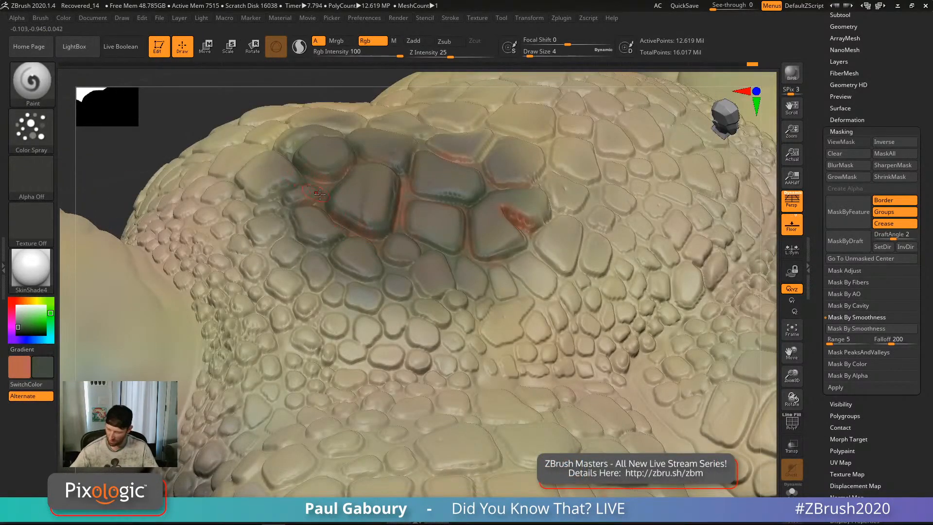
pyautogui.press('s')
pyautogui.moveTo(320, 194); pyautogui.dragTo(325, 193)
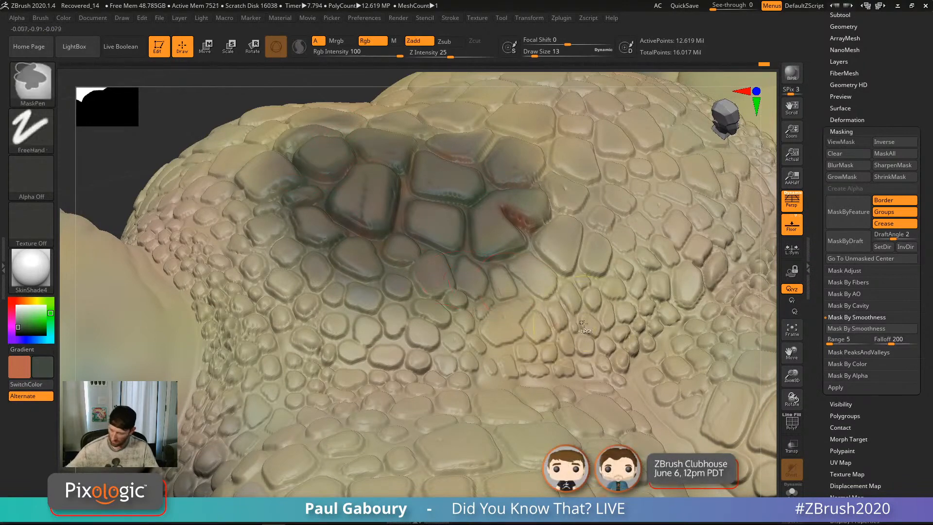
pyautogui.moveTo(346, 208)
pyautogui.keyDown('ctrl'); pyautogui.mouseDown(button='right')
pyautogui.moveTo(425, 291)
pyautogui.moveTo(504, 282)
pyautogui.mouseUp(button='right'); pyautogui.keyUp('ctrl')
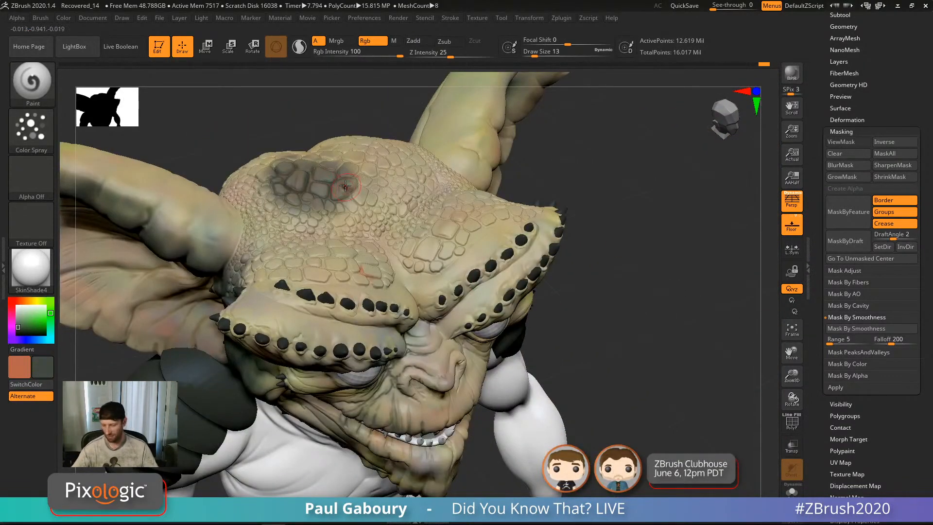
# Step: Apply Mask PeaksAndValleys to the skin and inspect it around the mouth and upper lip
pyautogui.moveTo(313, 200)
pyautogui.keyDown('ctrl'); pyautogui.mouseDown(button='right')
pyautogui.moveTo(591, 326)
pyautogui.moveTo(615, 359)
pyautogui.moveTo(598, 371)
pyautogui.moveTo(623, 382)
pyautogui.moveTo(609, 346)
pyautogui.moveTo(579, 413)
pyautogui.moveTo(602, 396)
pyautogui.moveTo(560, 350)
pyautogui.moveTo(415, 287)
pyautogui.mouseUp(button='right'); pyautogui.keyUp('ctrl')
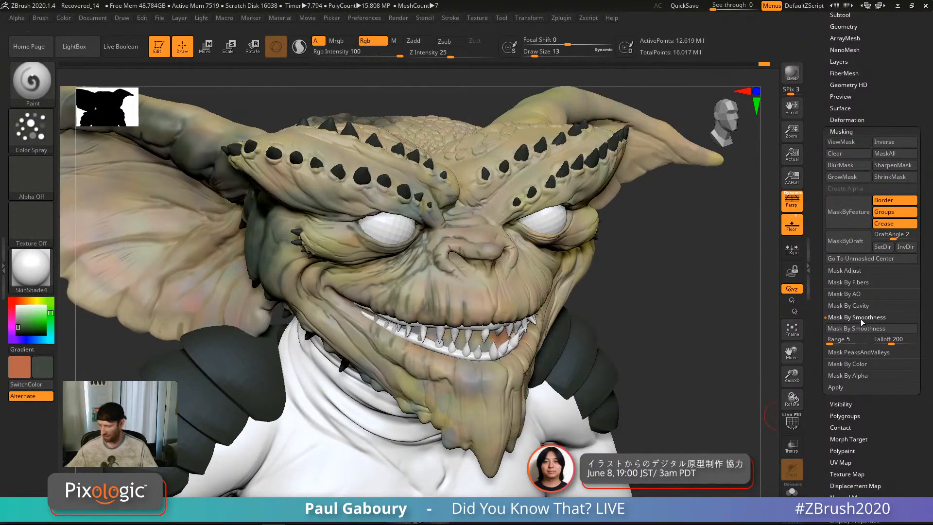
pyautogui.click(864, 352)
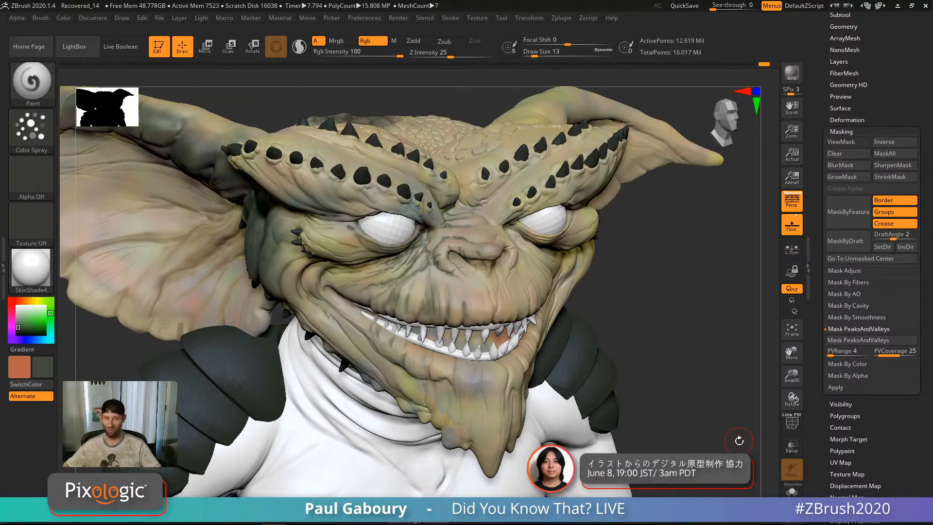
pyautogui.click(867, 343)
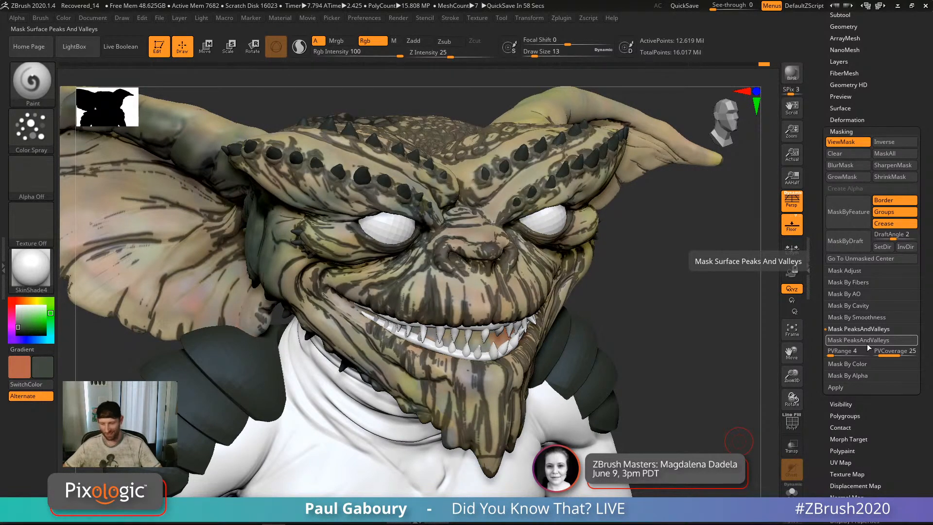
pyautogui.keyDown('ctrl'); pyautogui.moveTo(458, 295); pyautogui.dragTo(511, 324, button='right'); pyautogui.keyUp('ctrl')
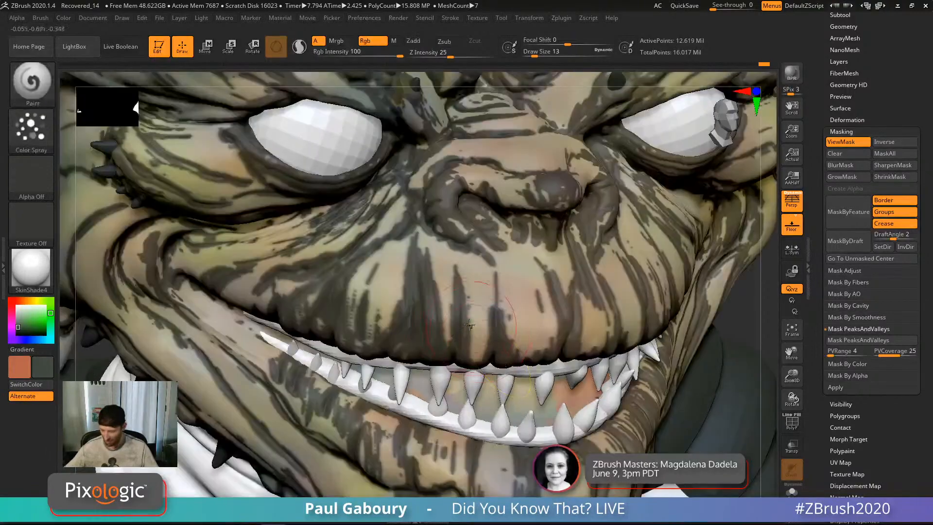
pyautogui.moveTo(455, 305)
pyautogui.keyDown('ctrl'); pyautogui.mouseDown(button='right')
pyautogui.moveTo(464, 324)
pyautogui.moveTo(415, 290)
pyautogui.mouseUp(button='right'); pyautogui.keyUp('ctrl')
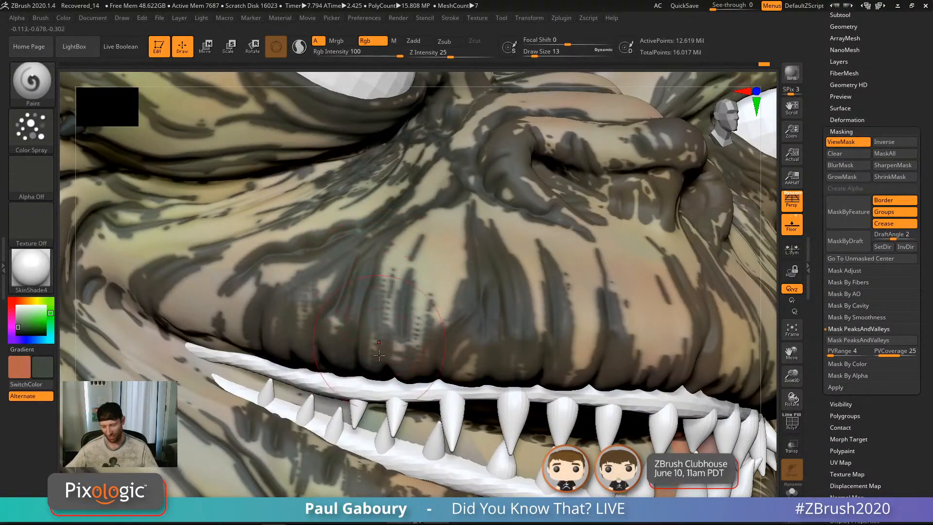
# Step: Invert the peaks-and-valleys mask from a side view of the head and hide the mask display
pyautogui.press('ctrl')
pyautogui.moveTo(448, 314)
pyautogui.keyDown('ctrl'); pyautogui.mouseDown(button='right')
pyautogui.moveTo(413, 265)
pyautogui.moveTo(469, 272)
pyautogui.mouseUp(button='right'); pyautogui.keyUp('ctrl')
pyautogui.moveTo(389, 272)
pyautogui.keyDown('ctrl'); pyautogui.mouseDown(button='right')
pyautogui.moveTo(432, 301)
pyautogui.moveTo(481, 395)
pyautogui.mouseUp(button='right'); pyautogui.keyUp('ctrl')
pyautogui.moveTo(339, 256); pyautogui.dragTo(415, 282, button='right')
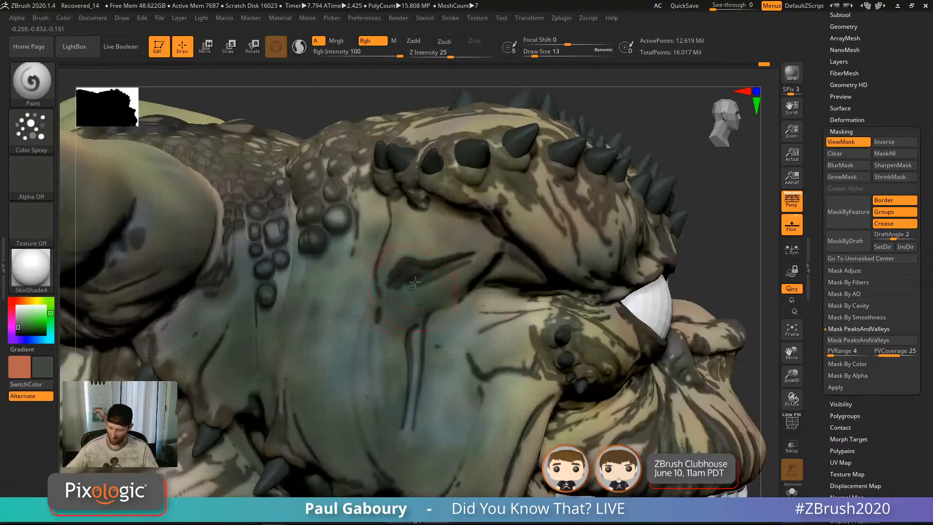
pyautogui.moveTo(301, 403); pyautogui.dragTo(412, 331, button='right')
pyautogui.keyDown('ctrl'); pyautogui.click(685, 351); pyautogui.keyUp('ctrl')
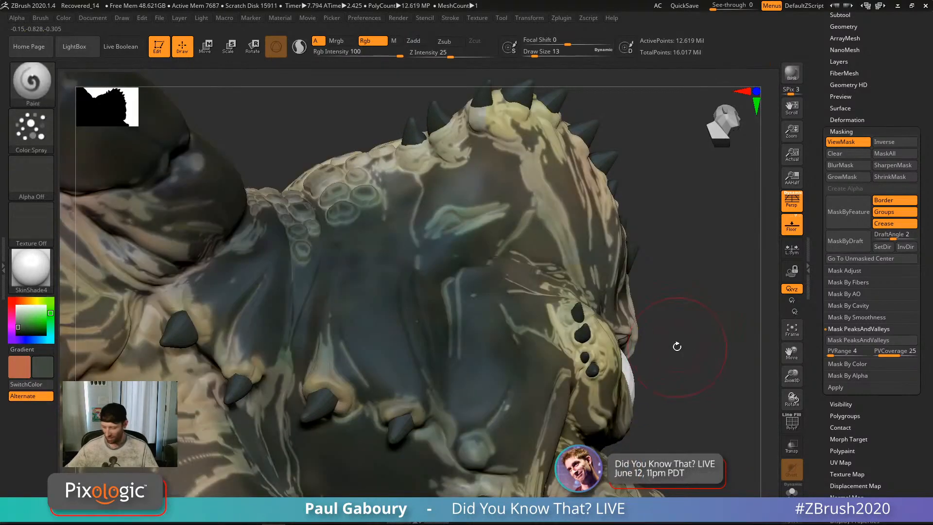
pyautogui.moveTo(677, 346)
pyautogui.mouseDown(button='right')
pyautogui.moveTo(665, 362)
pyautogui.moveTo(615, 367)
pyautogui.mouseUp(button='right')
pyautogui.press('ctrl')
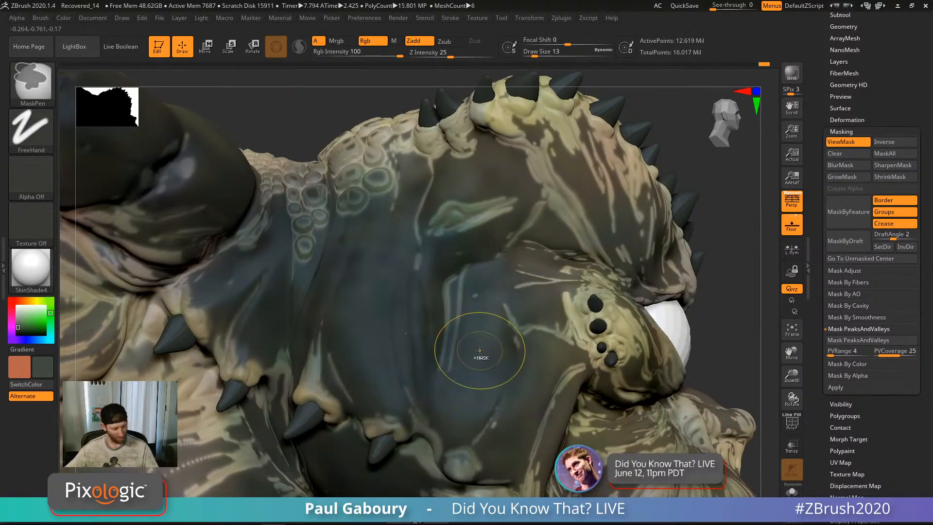
pyautogui.hotkey('ctrl', 'h')
pyautogui.keyDown('ctrl'); pyautogui.moveTo(482, 360); pyautogui.dragTo(463, 330, button='right'); pyautogui.keyUp('ctrl')
# Step: Shift the paint hue from green toward orange-brown and set Draw Size to about 16
pyautogui.press('s')
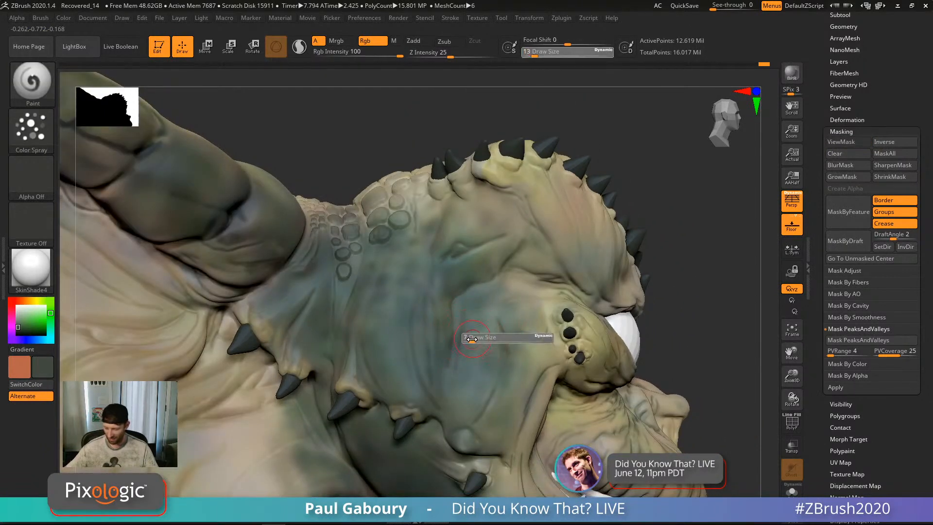
pyautogui.moveTo(475, 339); pyautogui.dragTo(471, 339)
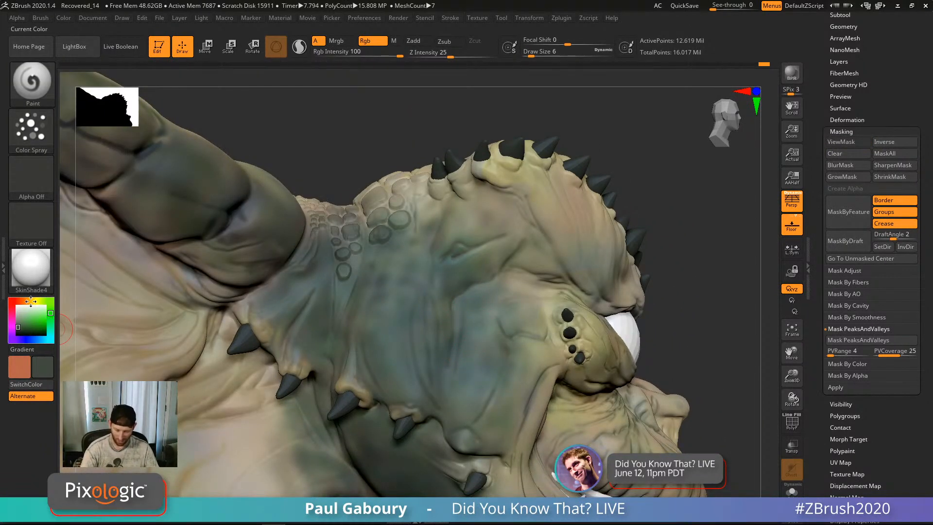
pyautogui.moveTo(30, 301); pyautogui.dragTo(25, 301)
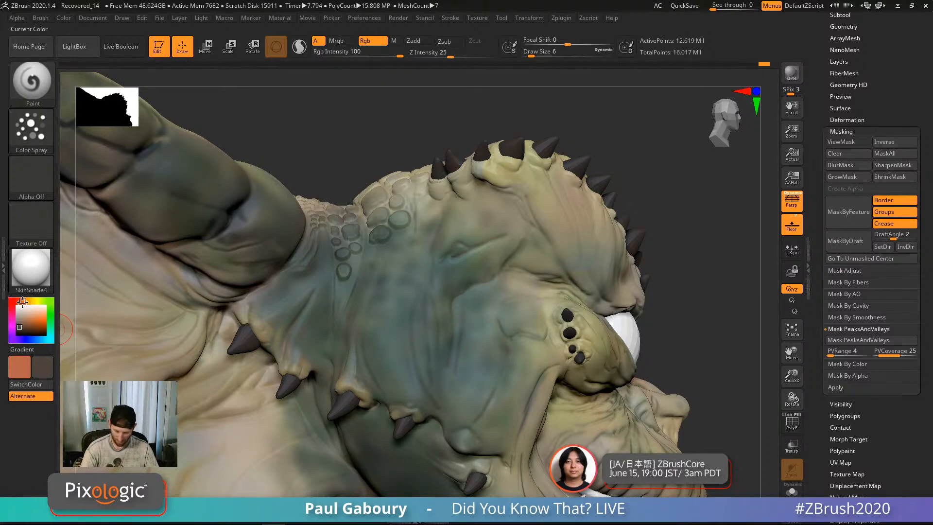
pyautogui.moveTo(464, 336)
pyautogui.keyDown('ctrl'); pyautogui.mouseDown(button='right')
pyautogui.moveTo(454, 314)
pyautogui.moveTo(472, 346)
pyautogui.mouseUp(button='right'); pyautogui.keyUp('ctrl')
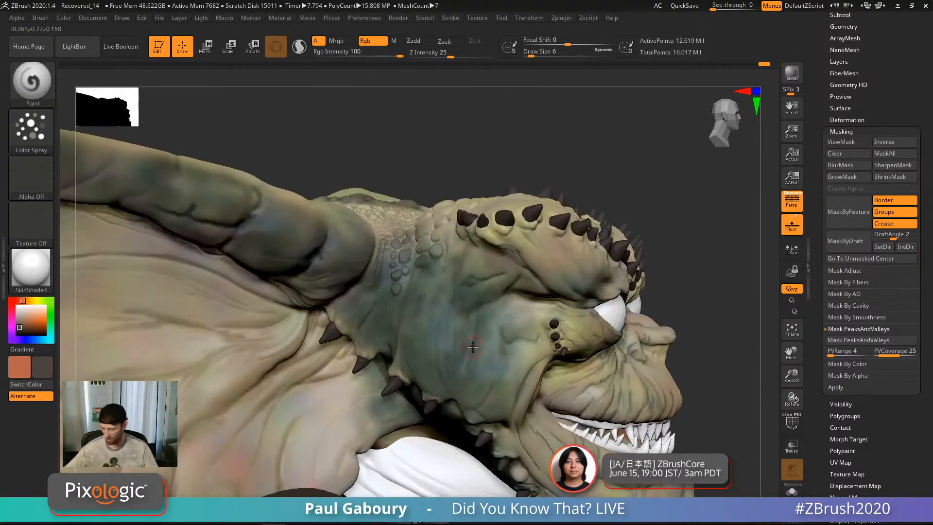
pyautogui.press('s')
pyautogui.moveTo(472, 346); pyautogui.dragTo(478, 346)
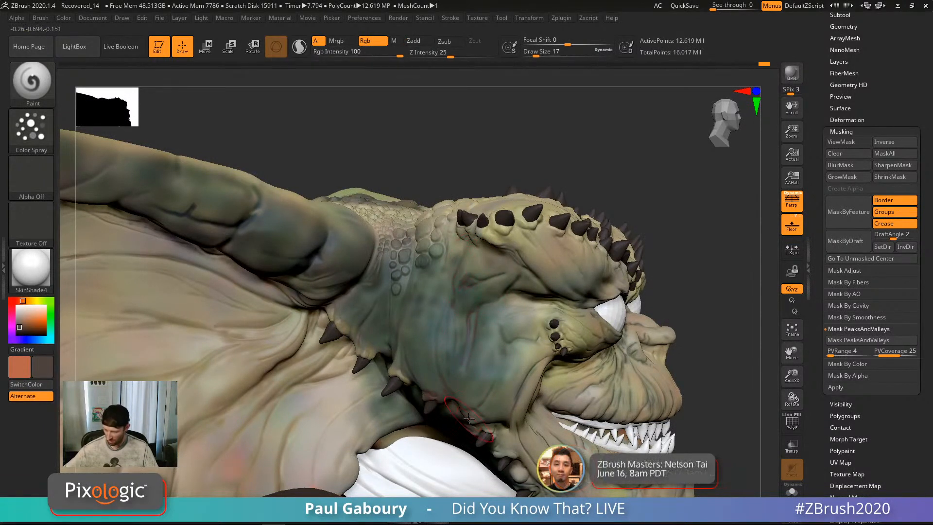
# Step: Paint dark brown into the cheek, jaw and neck creases and around the left jaw spike
pyautogui.moveTo(473, 434)
pyautogui.mouseDown()
pyautogui.moveTo(524, 325)
pyautogui.moveTo(534, 340)
pyautogui.moveTo(402, 362)
pyautogui.moveTo(403, 293)
pyautogui.mouseUp()
pyautogui.moveTo(373, 324); pyautogui.dragTo(349, 375)
pyautogui.moveTo(368, 362)
pyautogui.mouseDown(button='right')
pyautogui.moveTo(398, 334)
pyautogui.moveTo(415, 364)
pyautogui.mouseUp(button='right')
pyautogui.moveTo(337, 385)
pyautogui.mouseDown()
pyautogui.moveTo(286, 396)
pyautogui.moveTo(295, 313)
pyautogui.moveTo(248, 336)
pyautogui.moveTo(321, 374)
pyautogui.mouseUp()
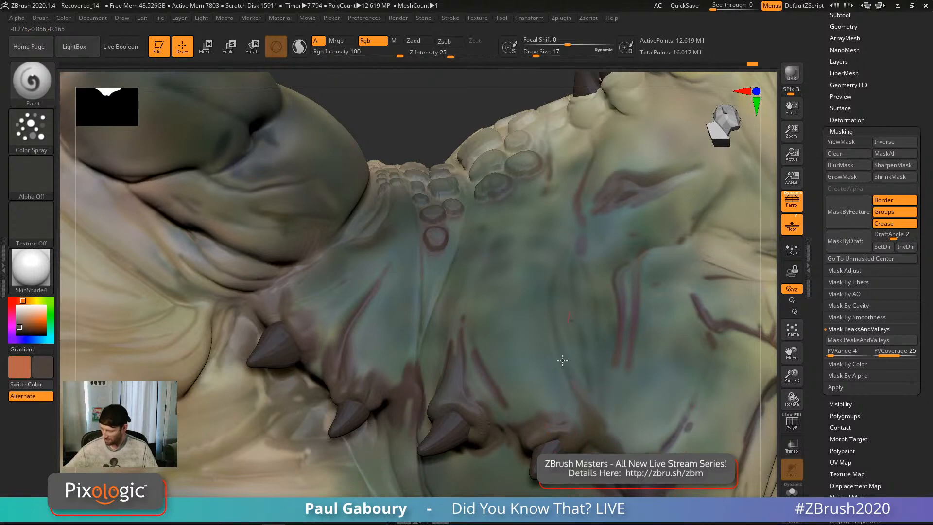
pyautogui.moveTo(408, 379)
pyautogui.mouseDown(button='right')
pyautogui.moveTo(390, 389)
pyautogui.moveTo(397, 359)
pyautogui.mouseUp(button='right')
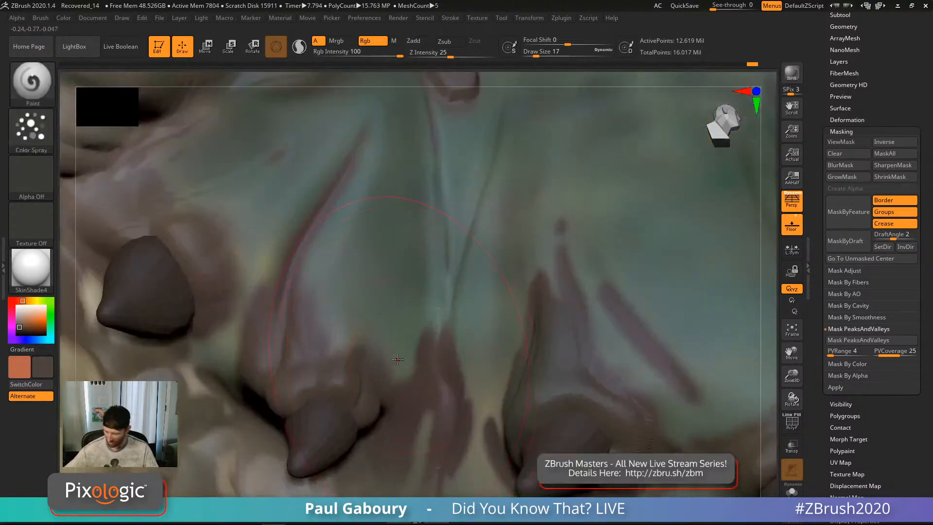
# Step: Shrink Draw Size from 17 to 2 and return to a three-quarter view of the body
pyautogui.press('s')
pyautogui.moveTo(344, 336); pyautogui.dragTo(336, 335)
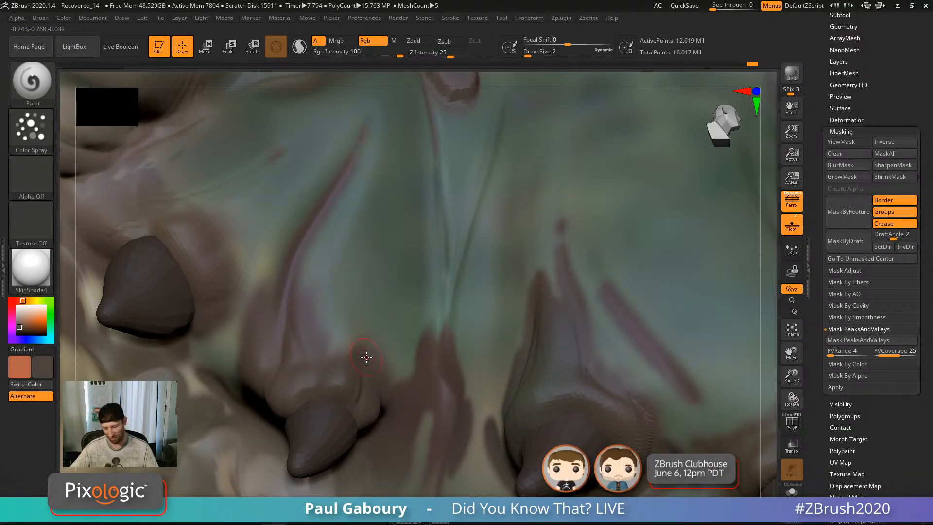
pyautogui.keyDown('ctrl'); pyautogui.moveTo(498, 419); pyautogui.dragTo(450, 292, button='right'); pyautogui.keyUp('ctrl')
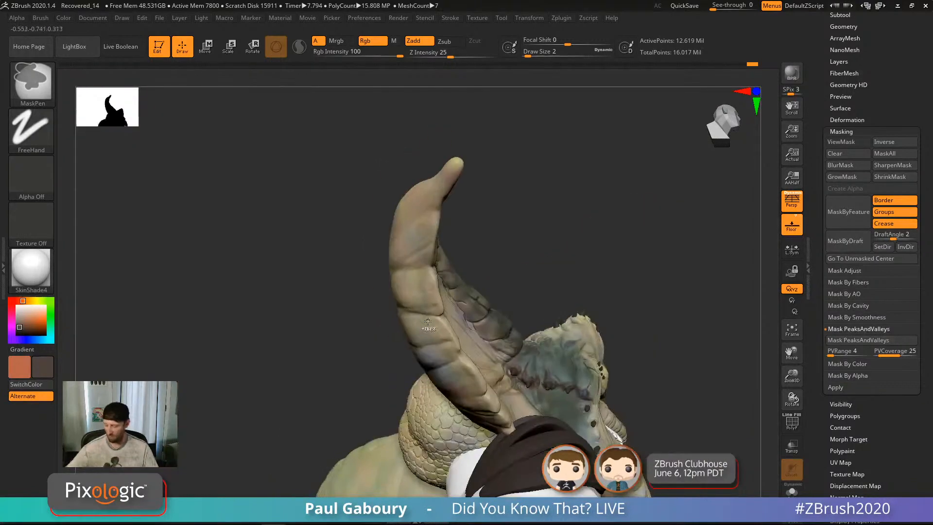
pyautogui.keyDown('alt'); pyautogui.moveTo(585, 362); pyautogui.dragTo(637, 290, button='right'); pyautogui.keyUp('alt')
pyautogui.keyDown('ctrl'); pyautogui.moveTo(686, 262); pyautogui.dragTo(648, 335); pyautogui.keyUp('ctrl')
pyautogui.moveTo(611, 386)
pyautogui.mouseDown(button='right')
pyautogui.moveTo(595, 390)
pyautogui.moveTo(606, 390)
pyautogui.moveTo(607, 374)
pyautogui.mouseUp(button='right')
pyautogui.moveTo(622, 382)
pyautogui.mouseDown(button='right')
pyautogui.moveTo(604, 396)
pyautogui.moveTo(628, 376)
pyautogui.moveTo(637, 386)
pyautogui.moveTo(615, 374)
pyautogui.mouseUp(button='right')
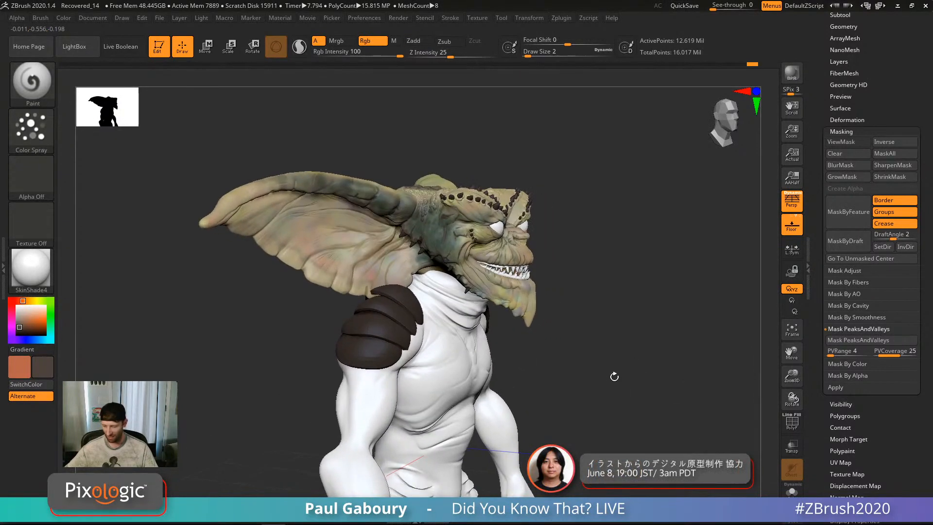
pyautogui.click(31, 269)
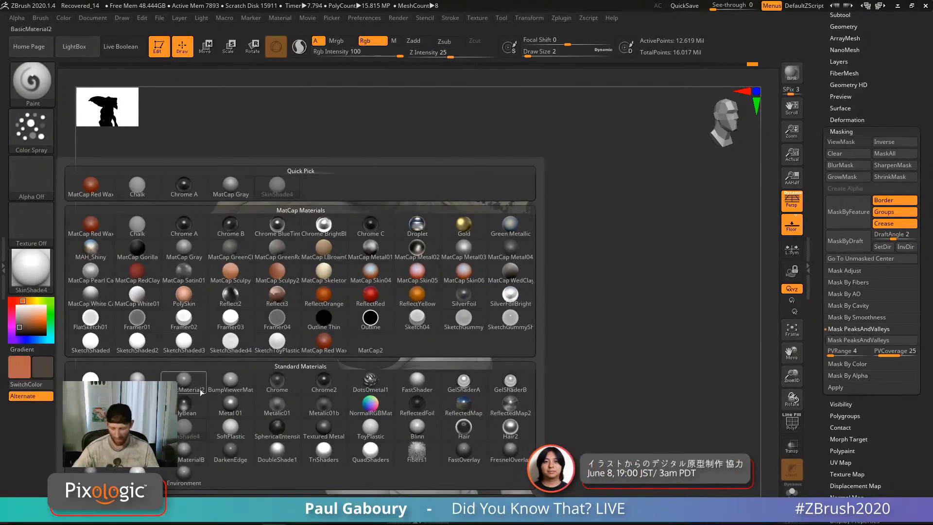
pyautogui.click(178, 384)
pyautogui.moveTo(620, 389)
pyautogui.mouseDown(button='right')
pyautogui.moveTo(617, 358)
pyautogui.moveTo(627, 397)
pyautogui.moveTo(599, 357)
pyautogui.mouseUp(button='right')
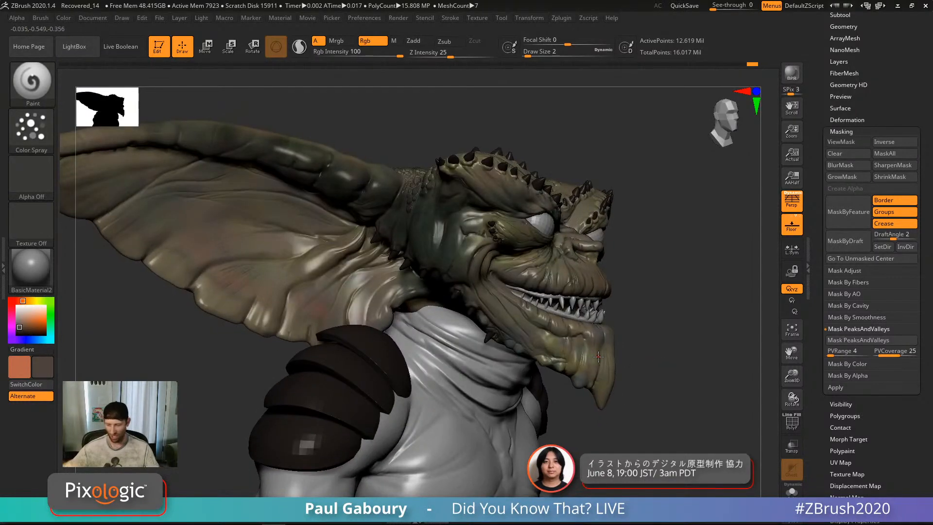
pyautogui.click(31, 268)
pyautogui.click(189, 430)
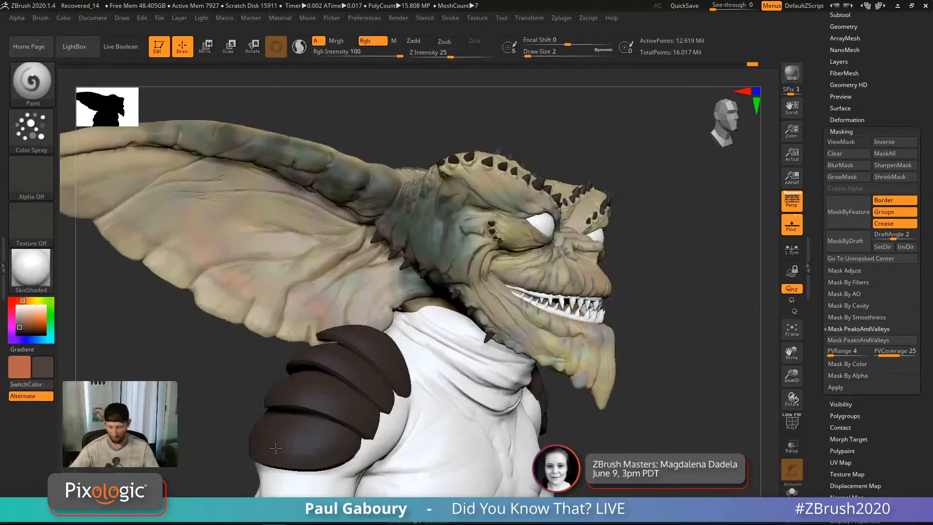
pyautogui.keyDown('ctrl'); pyautogui.moveTo(646, 423); pyautogui.dragTo(566, 388, button='right'); pyautogui.keyUp('ctrl')
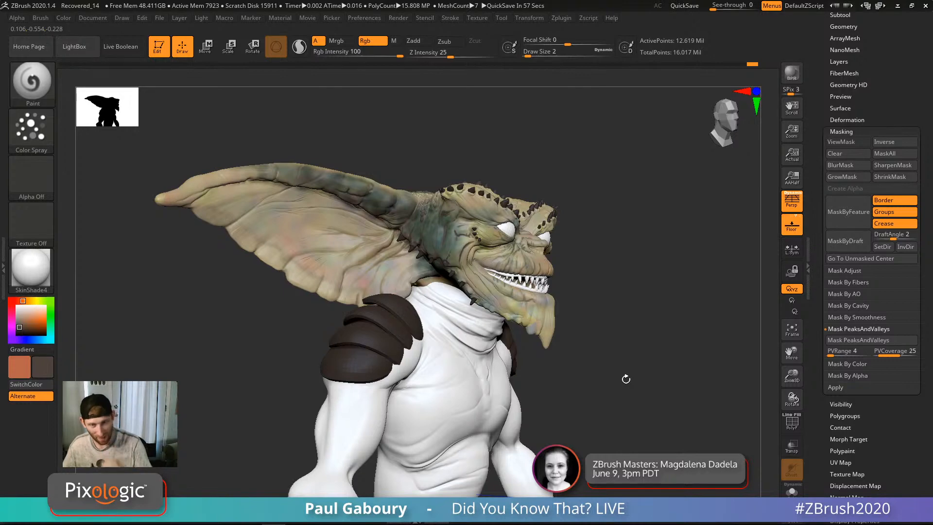
pyautogui.moveTo(467, 292)
pyautogui.keyDown('alt'); pyautogui.mouseDown(button='right')
pyautogui.moveTo(468, 262)
pyautogui.moveTo(470, 309)
pyautogui.moveTo(472, 290)
pyautogui.mouseUp(button='right'); pyautogui.keyUp('alt')
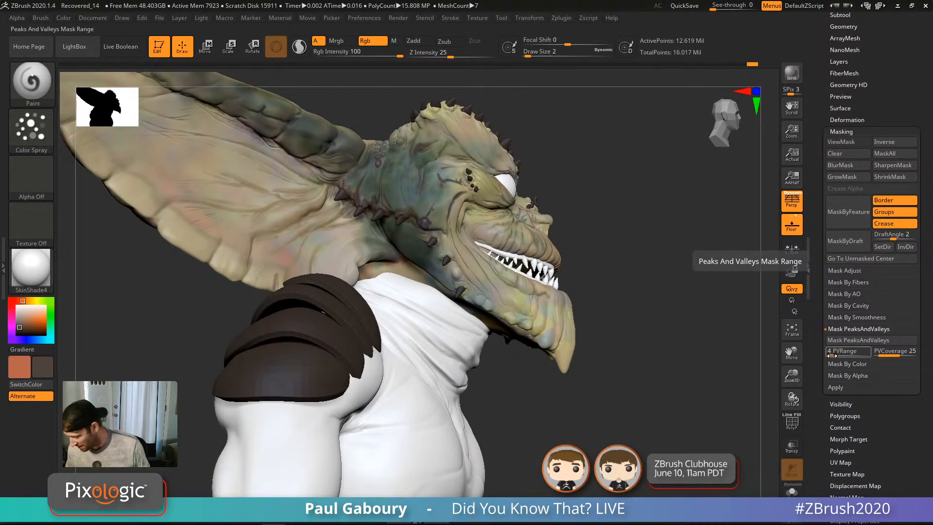
# Step: Widen the PeaksAndValleys range, mask the skin's peaks and valleys, then invert the mask
pyautogui.moveTo(833, 356); pyautogui.dragTo(836, 356)
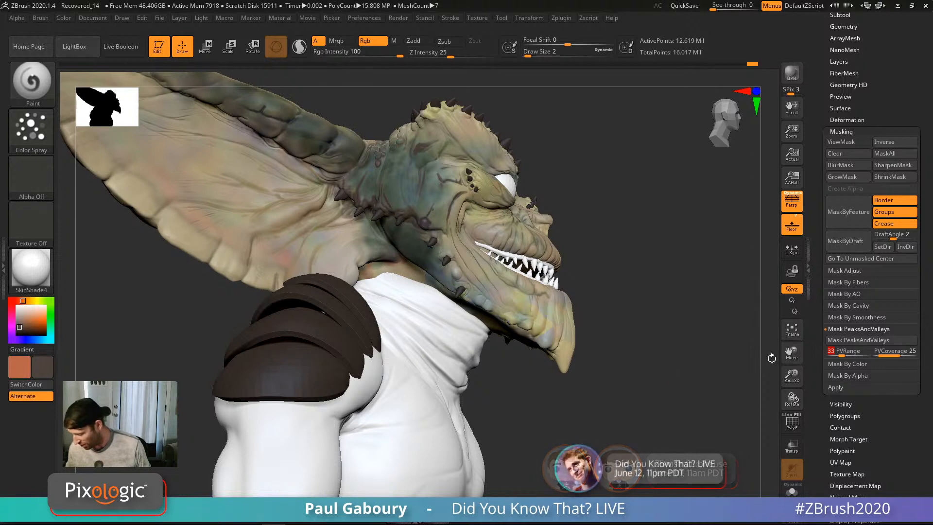
pyautogui.click(865, 341)
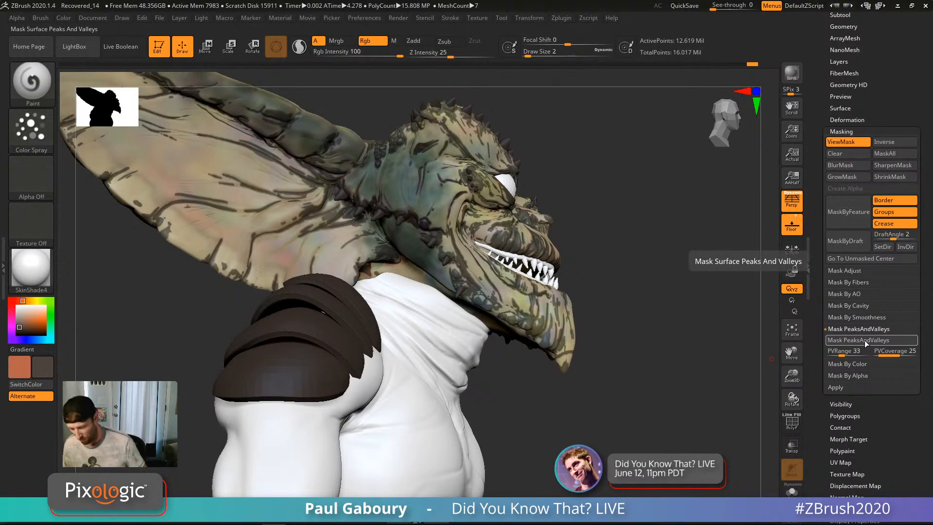
pyautogui.moveTo(651, 336); pyautogui.dragTo(603, 333)
pyautogui.moveTo(687, 298)
pyautogui.mouseDown()
pyautogui.moveTo(608, 354)
pyautogui.moveTo(615, 351)
pyautogui.mouseUp()
pyautogui.moveTo(468, 234)
pyautogui.keyDown('ctrl'); pyautogui.mouseDown(button='right')
pyautogui.moveTo(500, 268)
pyautogui.moveTo(479, 232)
pyautogui.mouseUp(button='right'); pyautogui.keyUp('ctrl')
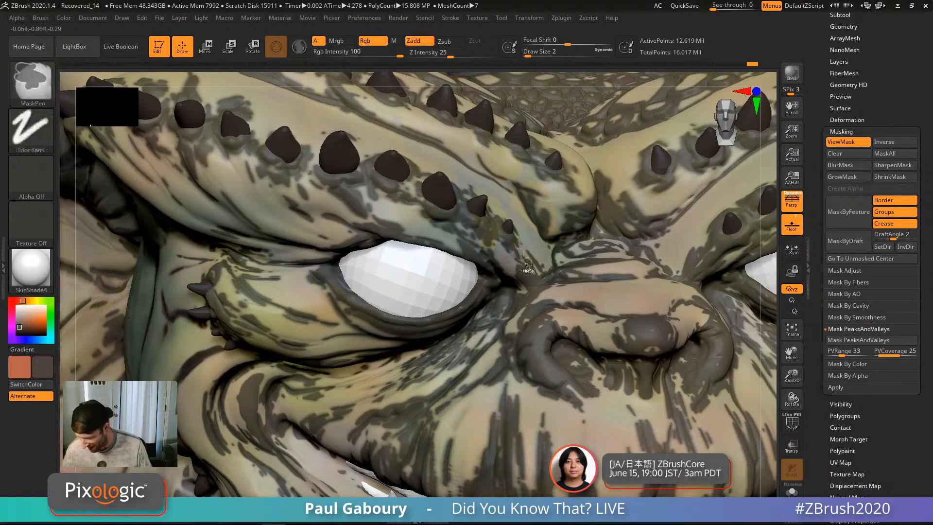
pyautogui.keyDown('ctrl'); pyautogui.moveTo(488, 265); pyautogui.dragTo(587, 193, button='right'); pyautogui.keyUp('ctrl')
pyautogui.keyDown('ctrl'); pyautogui.click(589, 127); pyautogui.keyUp('ctrl')
pyautogui.moveTo(540, 260)
pyautogui.mouseDown(button='right')
pyautogui.moveTo(517, 264)
pyautogui.moveTo(497, 240)
pyautogui.moveTo(511, 263)
pyautogui.mouseUp(button='right')
# Step: Hide the mask overlay, swap colours, pick a darker dull green, and set Draw Size to 9
pyautogui.hotkey('ctrl', 'h')
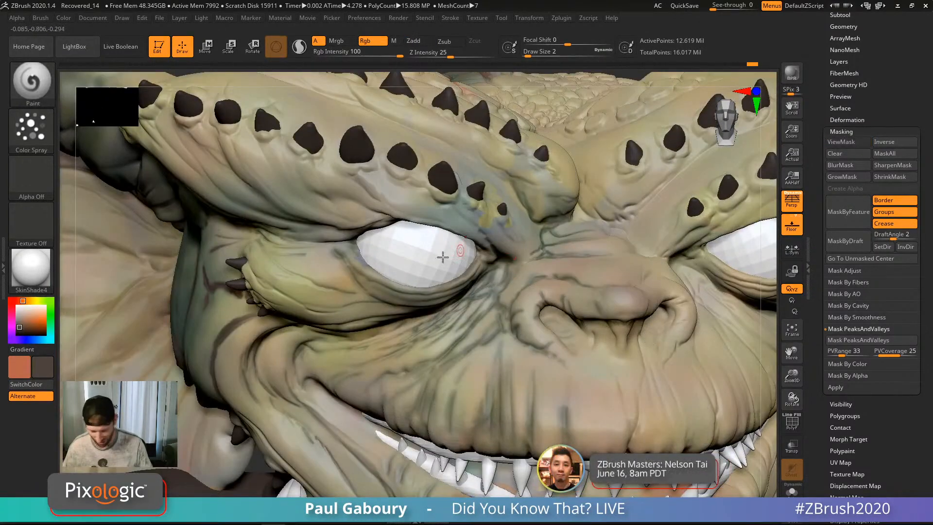
pyautogui.press('v')
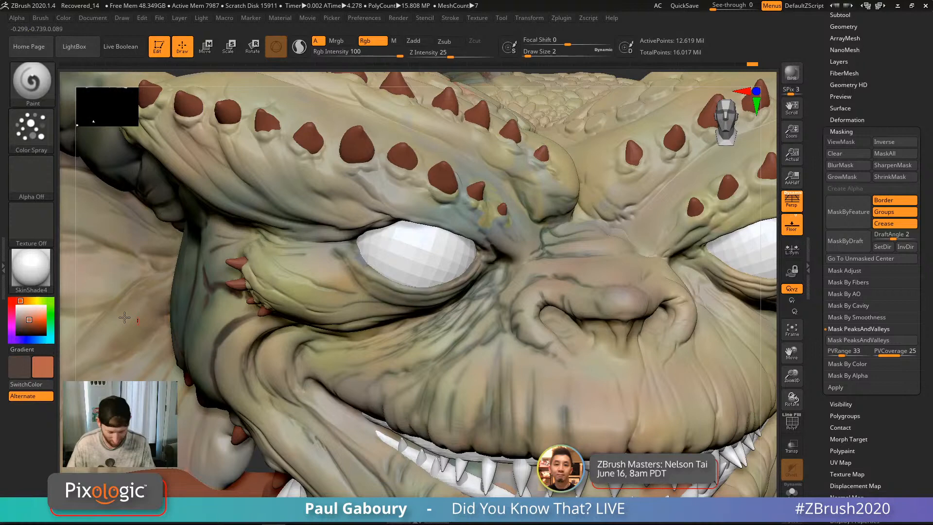
pyautogui.click(51, 325)
pyautogui.moveTo(32, 321); pyautogui.dragTo(21, 326)
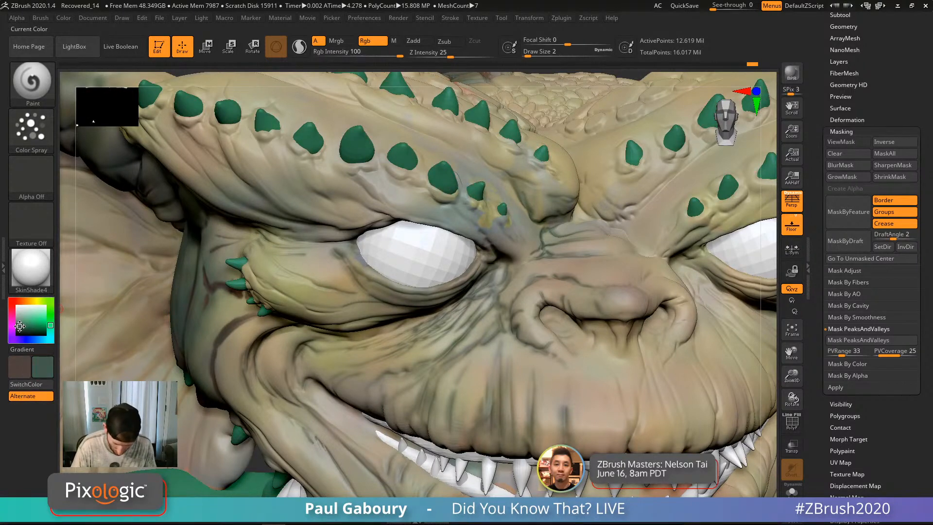
pyautogui.press('s')
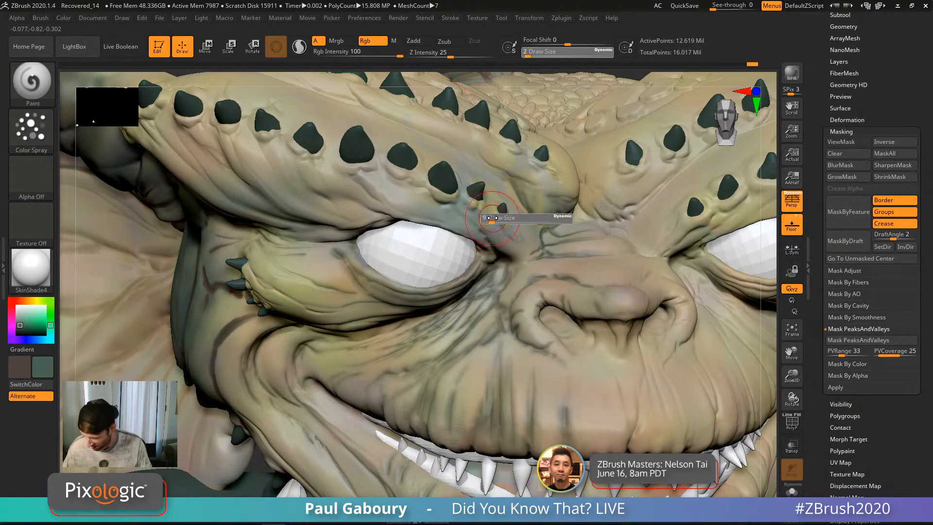
pyautogui.click(492, 217)
# Step: Spray dark green around the brow spikes, across the brow ridge and along the skin folds
pyautogui.moveTo(473, 201)
pyautogui.mouseDown()
pyautogui.moveTo(493, 209)
pyautogui.moveTo(493, 233)
pyautogui.moveTo(403, 170)
pyautogui.mouseUp()
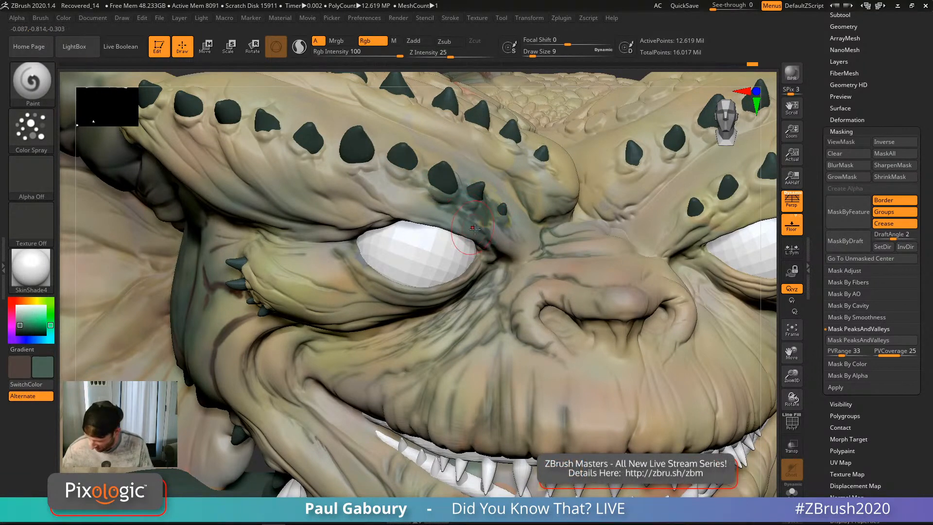
pyautogui.moveTo(476, 231)
pyautogui.keyDown('ctrl'); pyautogui.mouseDown(button='right')
pyautogui.moveTo(504, 248)
pyautogui.moveTo(479, 224)
pyautogui.mouseUp(button='right'); pyautogui.keyUp('ctrl')
pyautogui.moveTo(414, 161)
pyautogui.mouseDown()
pyautogui.moveTo(311, 102)
pyautogui.moveTo(277, 190)
pyautogui.moveTo(287, 155)
pyautogui.moveTo(458, 242)
pyautogui.mouseUp()
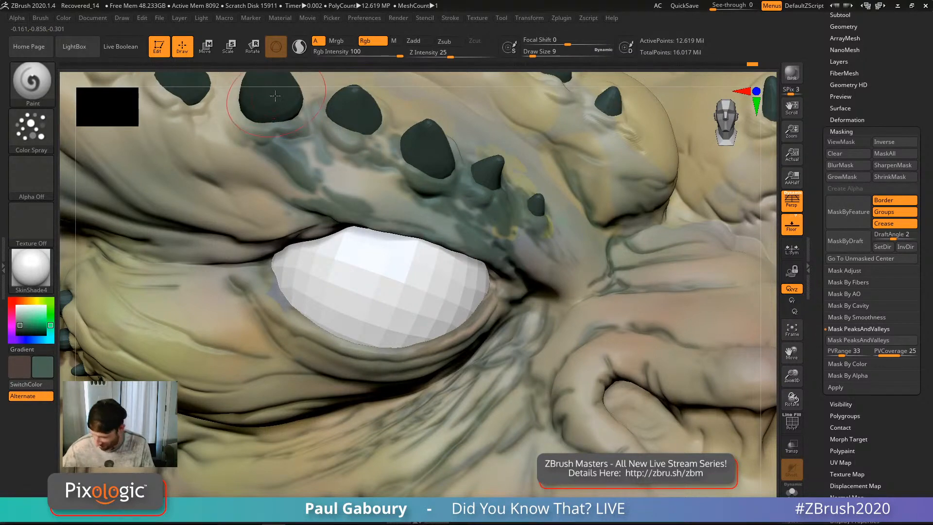
pyautogui.keyDown('alt'); pyautogui.moveTo(314, 197); pyautogui.dragTo(425, 318, button='right'); pyautogui.keyUp('alt')
pyautogui.moveTo(343, 236)
pyautogui.mouseDown()
pyautogui.moveTo(319, 214)
pyautogui.moveTo(257, 243)
pyautogui.moveTo(241, 200)
pyautogui.mouseUp()
pyautogui.moveTo(170, 165); pyautogui.dragTo(207, 220)
pyautogui.moveTo(202, 273); pyautogui.dragTo(238, 312)
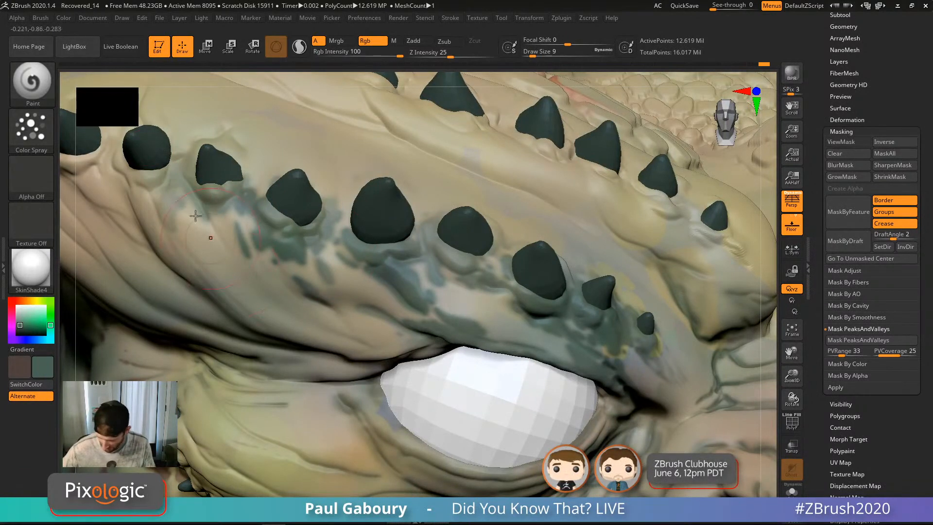
pyautogui.moveTo(168, 188); pyautogui.dragTo(146, 243)
pyautogui.moveTo(358, 307); pyautogui.dragTo(402, 333)
# Step: Add a darker green patch on the cheek, frame the whole head, and show the mask again
pyautogui.moveTo(456, 350); pyautogui.dragTo(482, 356, button='right')
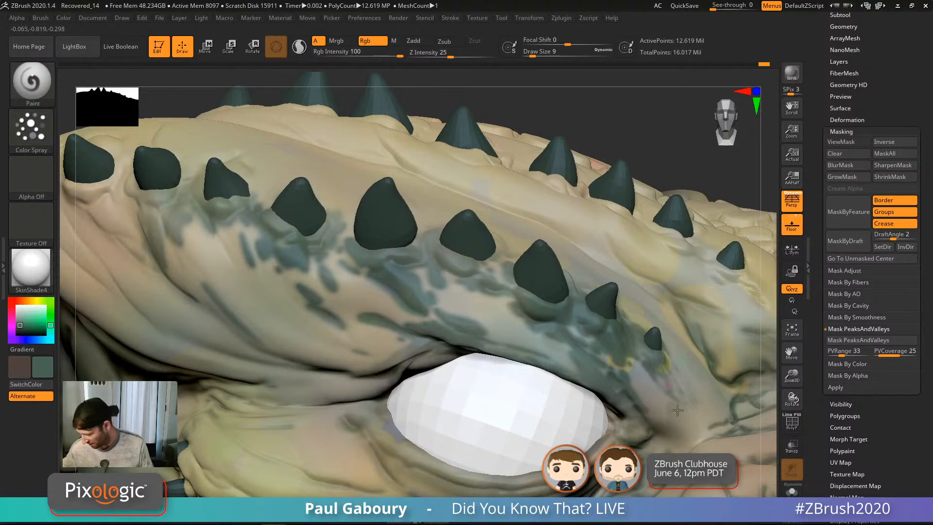
pyautogui.moveTo(678, 411); pyautogui.dragTo(671, 400)
pyautogui.moveTo(675, 470)
pyautogui.keyDown('alt'); pyautogui.mouseDown(button='right')
pyautogui.moveTo(579, 330)
pyautogui.moveTo(559, 253)
pyautogui.mouseUp(button='right'); pyautogui.keyUp('alt')
pyautogui.keyDown('alt'); pyautogui.moveTo(554, 317); pyautogui.dragTo(477, 236, button='right'); pyautogui.keyUp('alt')
pyautogui.moveTo(516, 145); pyautogui.dragTo(475, 241, button='right')
pyautogui.hotkey('ctrl', 'h')
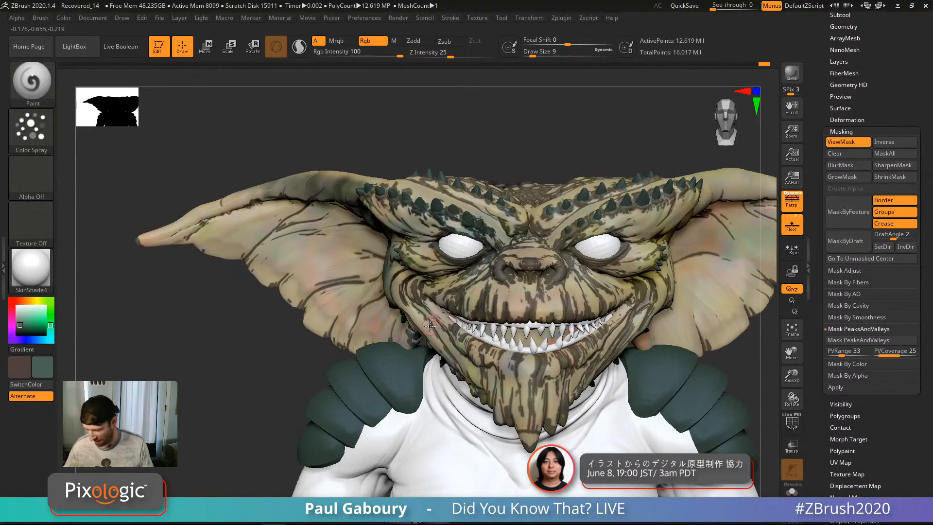
# Step: Darken the paint colour, frame the eye corner and hide the mask overlay
pyautogui.moveTo(479, 291)
pyautogui.mouseDown(button='right')
pyautogui.moveTo(469, 301)
pyautogui.moveTo(500, 231)
pyautogui.moveTo(497, 261)
pyautogui.moveTo(534, 257)
pyautogui.mouseUp(button='right')
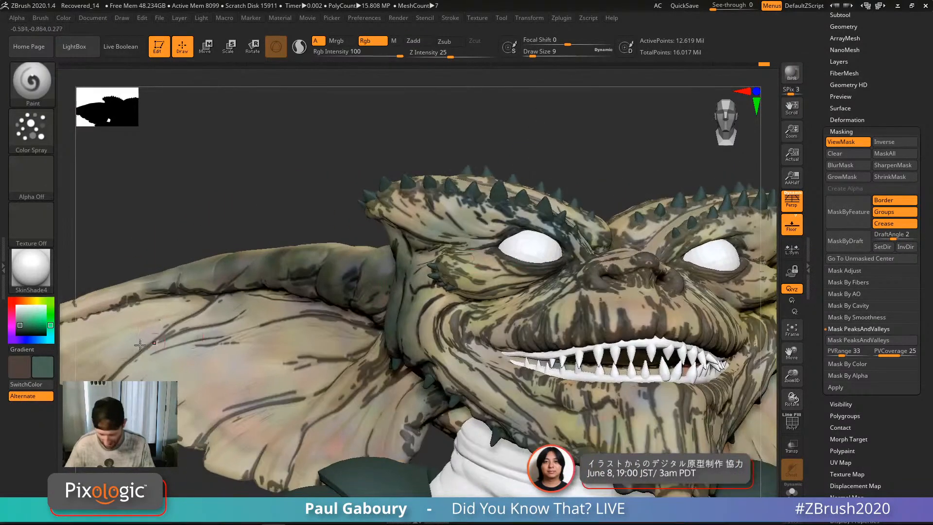
pyautogui.moveTo(20, 325); pyautogui.dragTo(19, 328)
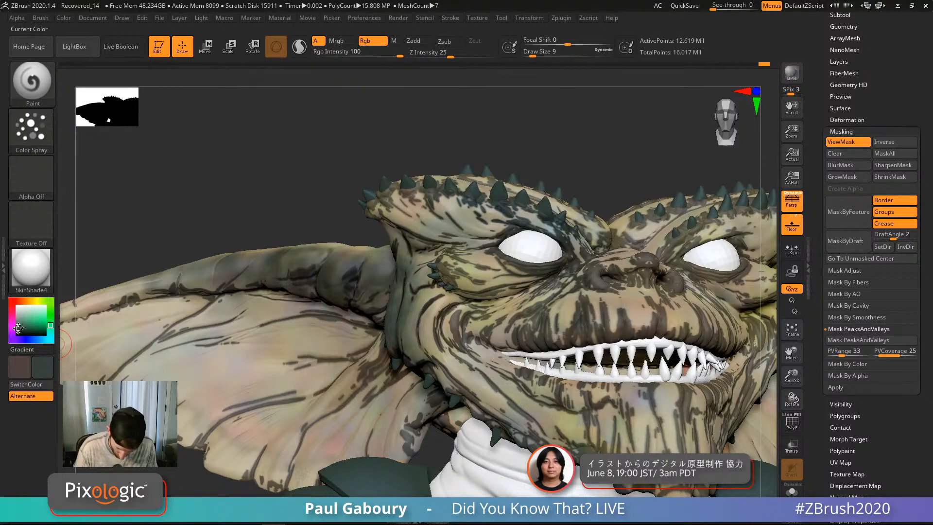
pyautogui.moveTo(434, 371); pyautogui.dragTo(559, 219, button='right')
pyautogui.keyDown('ctrl'); pyautogui.moveTo(559, 219); pyautogui.dragTo(579, 250, button='right'); pyautogui.keyUp('ctrl')
pyautogui.hotkey('ctrl', 'h')
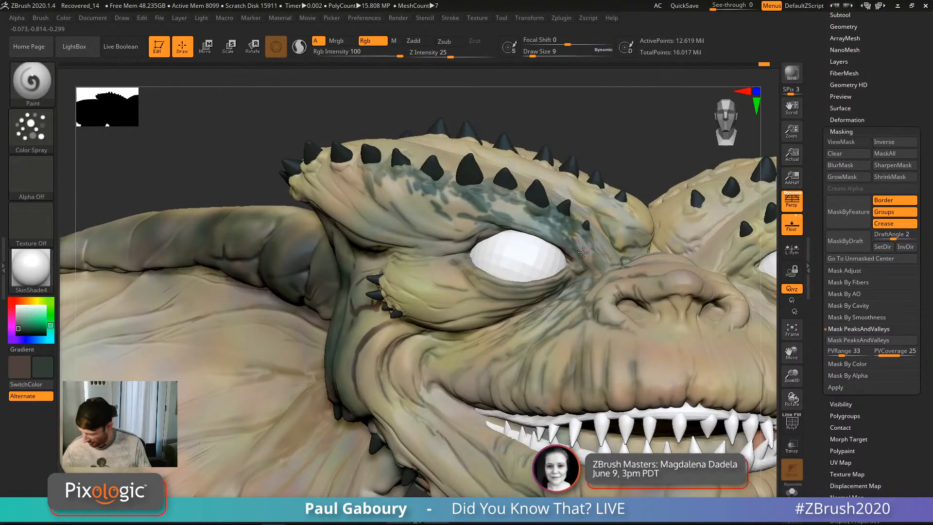
# Step: Paint dark teal strokes beside the eye corner and just right of the eye
pyautogui.moveTo(583, 252)
pyautogui.mouseDown()
pyautogui.moveTo(593, 261)
pyautogui.moveTo(575, 238)
pyautogui.moveTo(484, 188)
pyautogui.moveTo(454, 204)
pyautogui.moveTo(472, 226)
pyautogui.moveTo(384, 180)
pyautogui.moveTo(410, 170)
pyautogui.moveTo(462, 199)
pyautogui.moveTo(459, 171)
pyautogui.moveTo(555, 222)
pyautogui.mouseUp()
pyautogui.moveTo(593, 250); pyautogui.dragTo(599, 243)
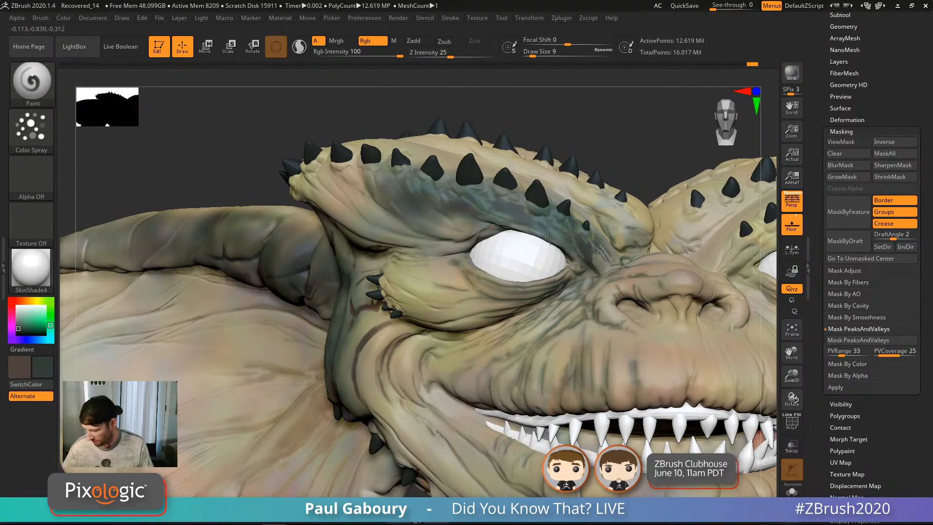
pyautogui.keyDown('ctrl'); pyautogui.moveTo(580, 264); pyautogui.dragTo(552, 125, button='right'); pyautogui.keyUp('ctrl')
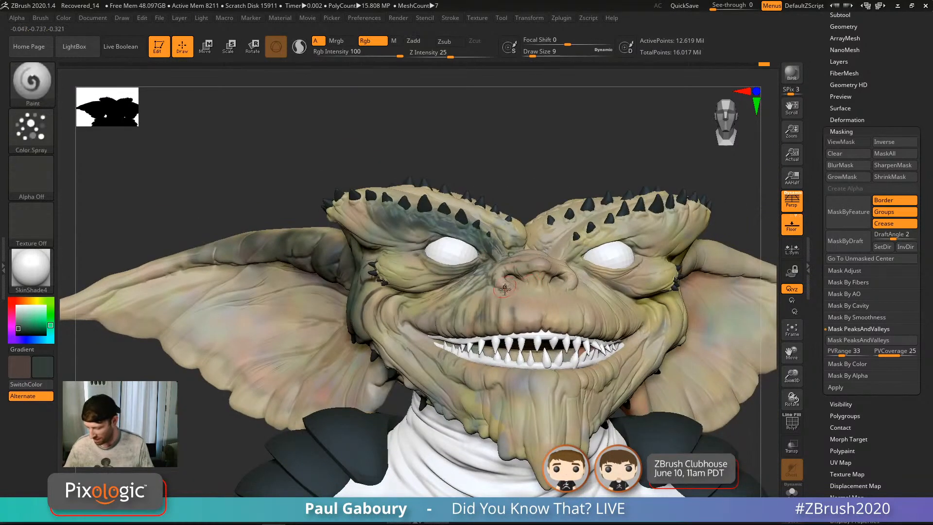
pyautogui.moveTo(505, 289); pyautogui.dragTo(506, 275, button='right')
pyautogui.keyDown('ctrl'); pyautogui.moveTo(483, 245); pyautogui.dragTo(471, 321, button='right'); pyautogui.keyUp('ctrl')
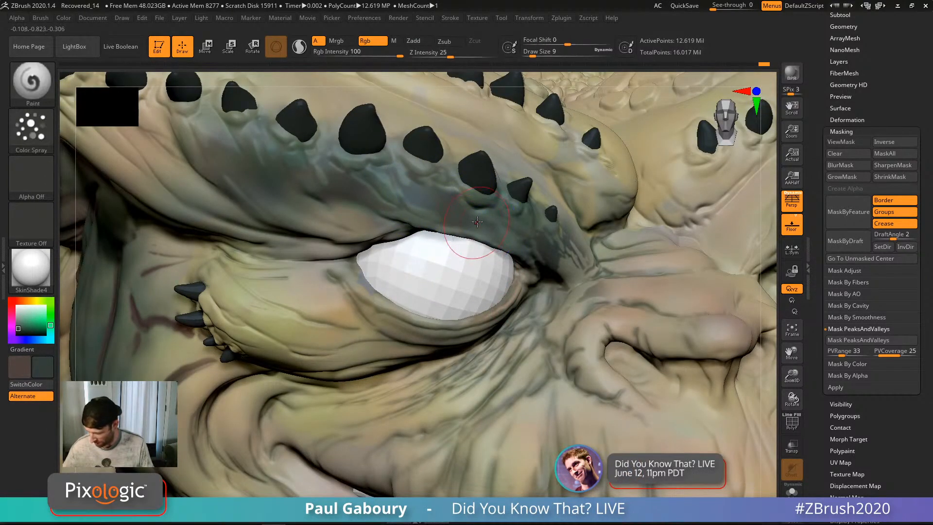
# Step: Reduce the brush Draw Size to 3
pyautogui.press('s')
pyautogui.moveTo(477, 218); pyautogui.dragTo(473, 219)
pyautogui.press('shift')
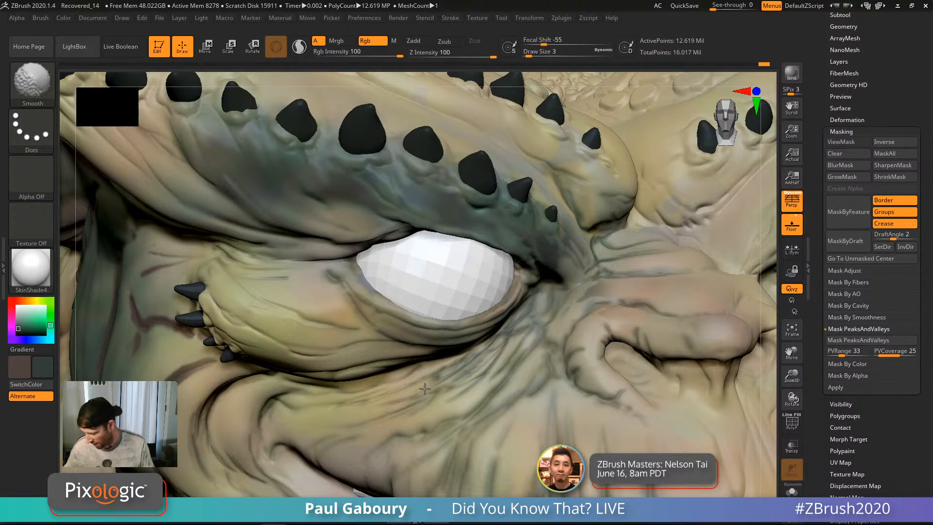
# Step: Turn the head side-on and smooth the reddish vein paint on the cheek
pyautogui.keyDown('alt'); pyautogui.moveTo(333, 391); pyautogui.dragTo(554, 398, button='right'); pyautogui.keyUp('alt')
pyautogui.moveTo(185, 347); pyautogui.dragTo(338, 344, button='right')
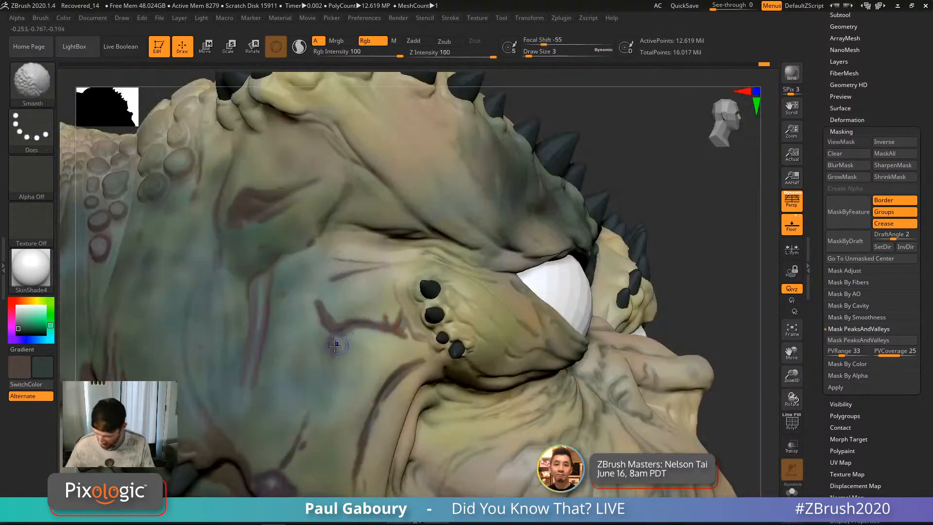
pyautogui.moveTo(269, 290)
pyautogui.mouseDown(button='right')
pyautogui.moveTo(372, 303)
pyautogui.moveTo(357, 311)
pyautogui.moveTo(340, 284)
pyautogui.mouseUp(button='right')
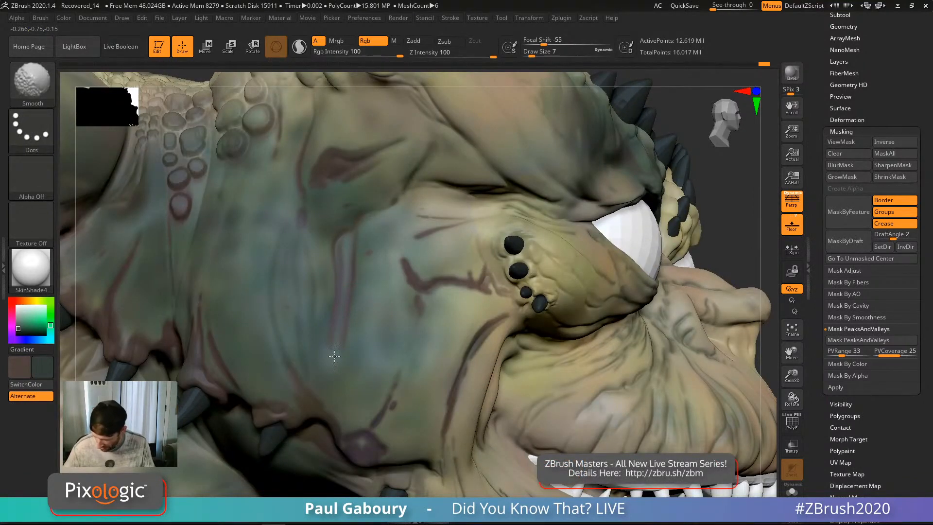
pyautogui.keyDown('shift'); pyautogui.moveTo(426, 293); pyautogui.dragTo(431, 297); pyautogui.keyUp('shift')
pyautogui.keyDown('shift'); pyautogui.moveTo(471, 271); pyautogui.dragTo(454, 277); pyautogui.keyUp('shift')
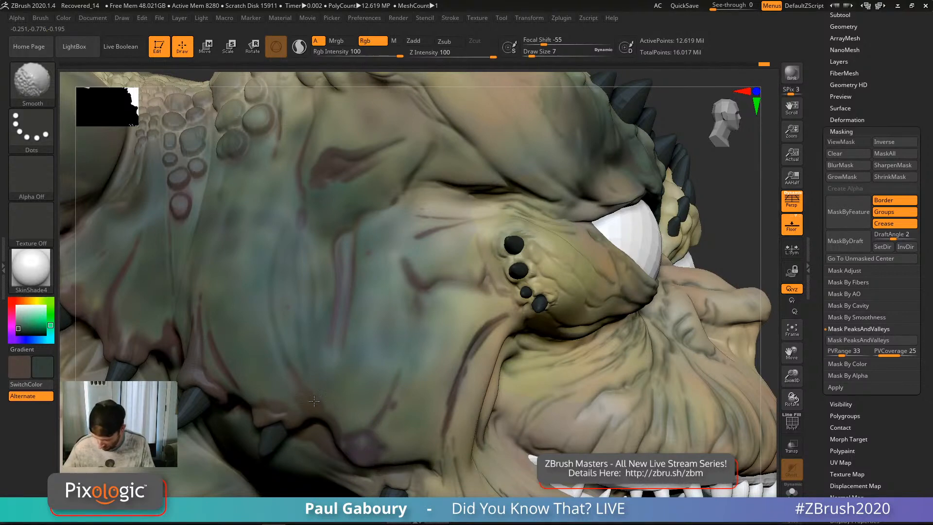
# Step: Smooth the remaining vein paint further up the cheek and along the jowl
pyautogui.moveTo(306, 383); pyautogui.dragTo(433, 379, button='right')
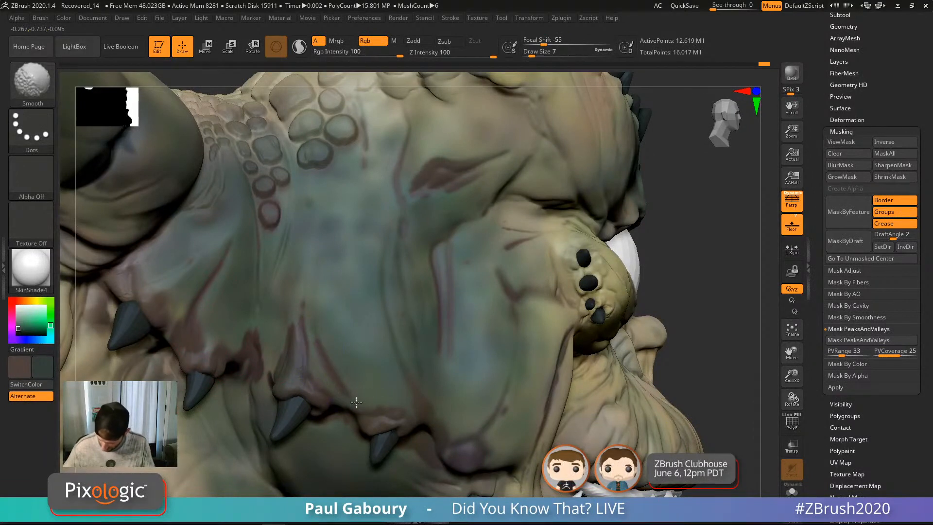
pyautogui.moveTo(308, 267)
pyautogui.mouseDown(button='right')
pyautogui.moveTo(323, 263)
pyautogui.moveTo(342, 232)
pyautogui.mouseUp(button='right')
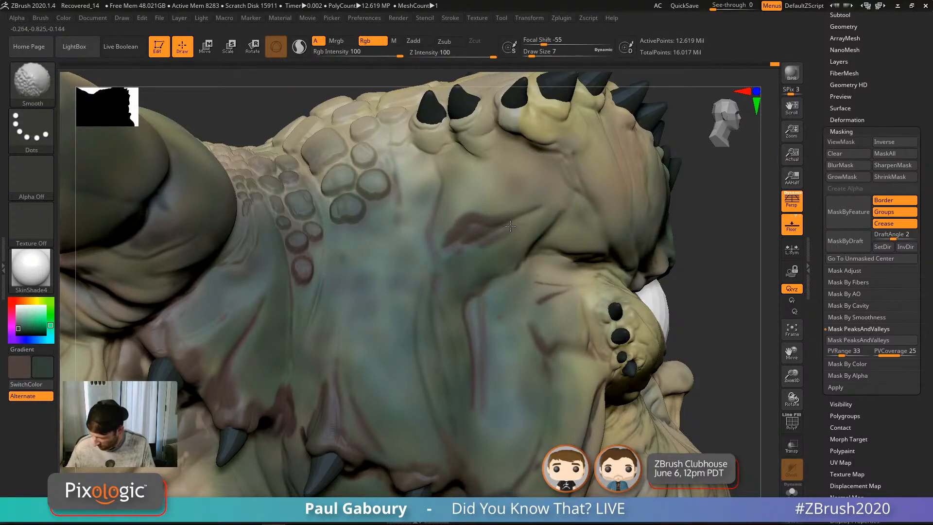
pyautogui.moveTo(470, 384)
pyautogui.keyDown('ctrl'); pyautogui.mouseDown(button='right')
pyautogui.moveTo(450, 292)
pyautogui.moveTo(406, 284)
pyautogui.moveTo(405, 322)
pyautogui.mouseUp(button='right'); pyautogui.keyUp('ctrl')
pyautogui.keyDown('shift'); pyautogui.moveTo(390, 280); pyautogui.dragTo(388, 304); pyautogui.keyUp('shift')
pyautogui.keyDown('ctrl'); pyautogui.moveTo(388, 273); pyautogui.dragTo(384, 302, button='right'); pyautogui.keyUp('ctrl')
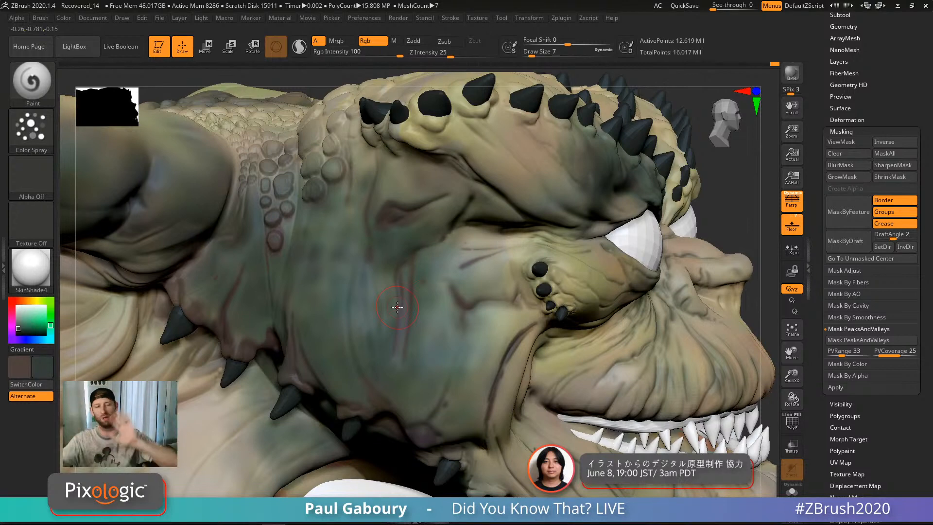
pyautogui.keyDown('ctrl'); pyautogui.moveTo(406, 325); pyautogui.dragTo(402, 311, button='right'); pyautogui.keyUp('ctrl')
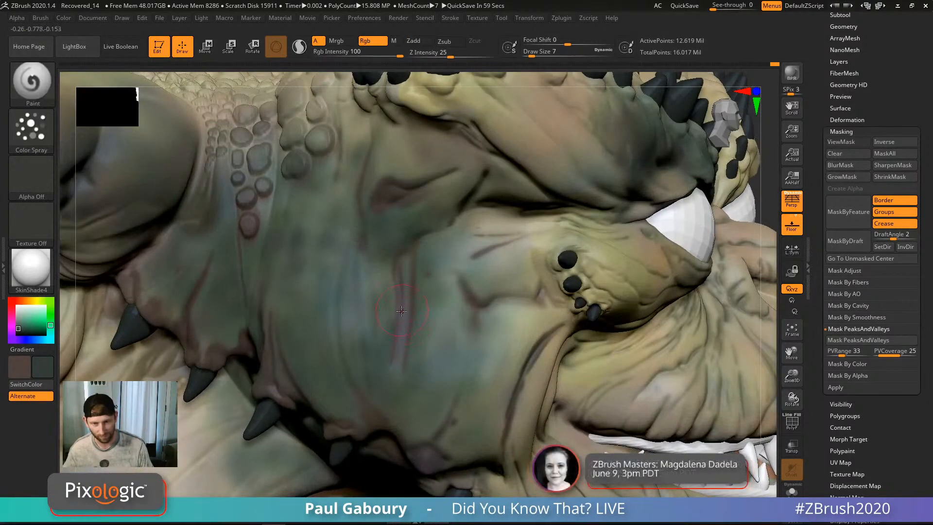
pyautogui.moveTo(396, 260)
pyautogui.keyDown('ctrl'); pyautogui.mouseDown(button='right')
pyautogui.moveTo(411, 301)
pyautogui.moveTo(409, 270)
pyautogui.mouseUp(button='right'); pyautogui.keyUp('ctrl')
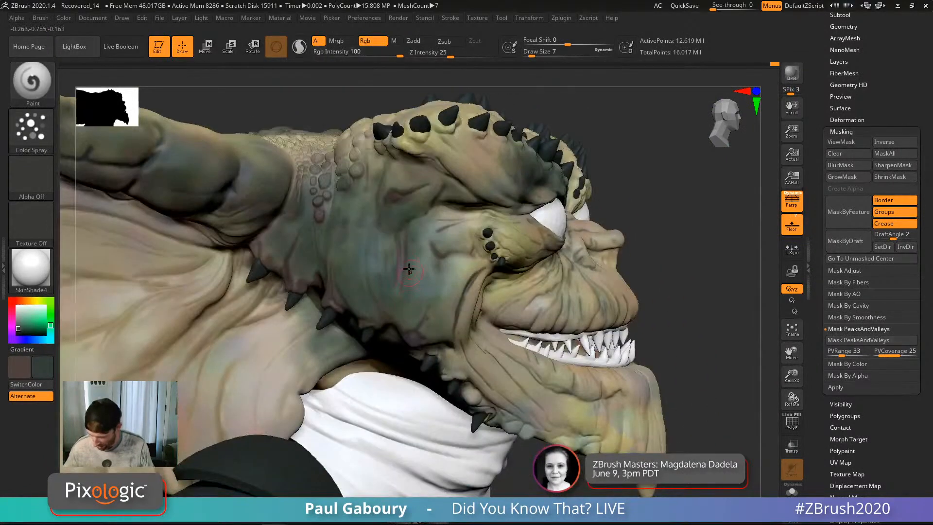
pyautogui.press('shift')
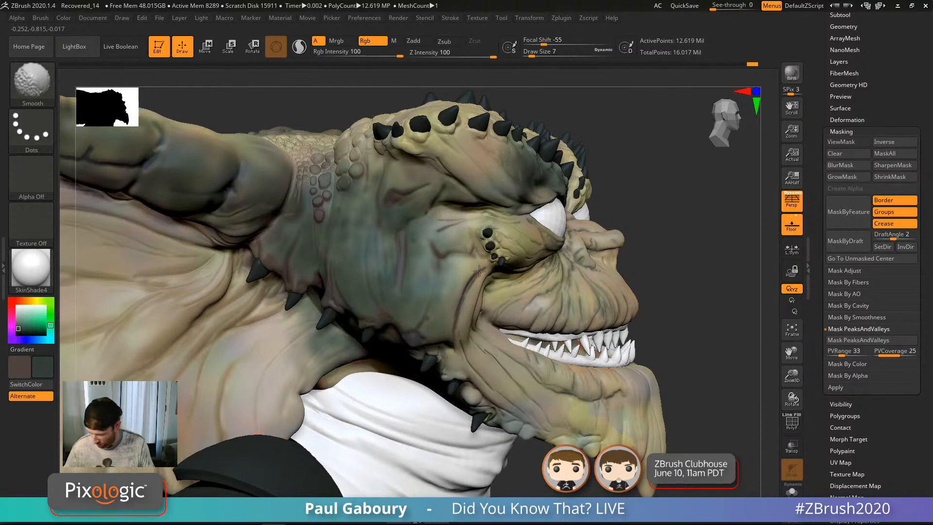
pyautogui.moveTo(479, 270)
pyautogui.keyDown('ctrl'); pyautogui.mouseDown(button='right')
pyautogui.moveTo(427, 273)
pyautogui.moveTo(377, 224)
pyautogui.moveTo(375, 195)
pyautogui.mouseUp(button='right'); pyautogui.keyUp('ctrl')
pyautogui.moveTo(681, 296)
pyautogui.mouseDown(button='right')
pyautogui.moveTo(552, 303)
pyautogui.moveTo(608, 321)
pyautogui.moveTo(569, 319)
pyautogui.moveTo(588, 340)
pyautogui.mouseUp(button='right')
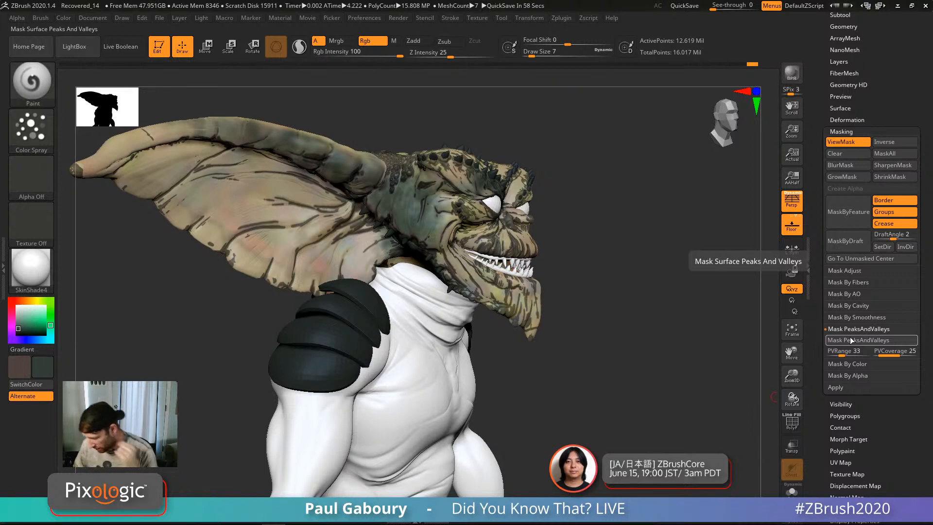
# Step: Confirm the ABNORMAL TERMINATION warning to save to QuickSave, then dismiss the recovery notice
pyautogui.press('ctrl')
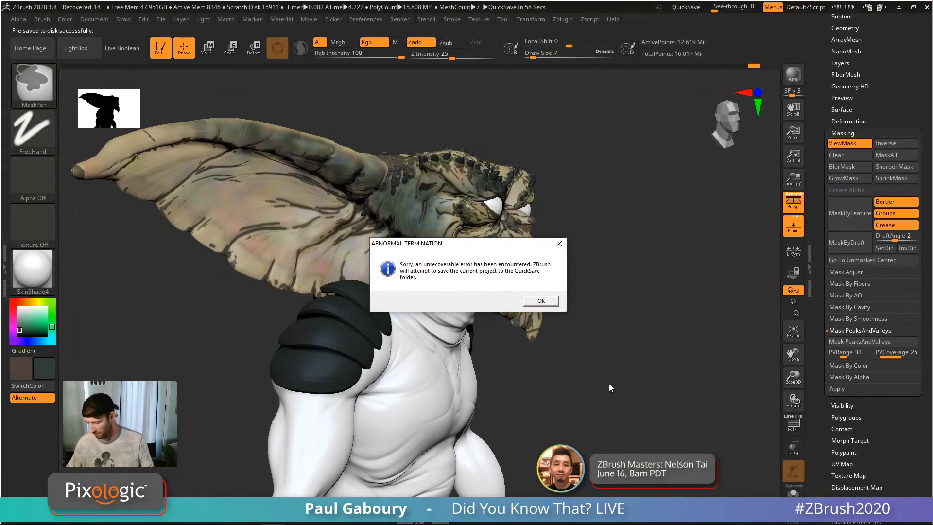
pyautogui.click(541, 300)
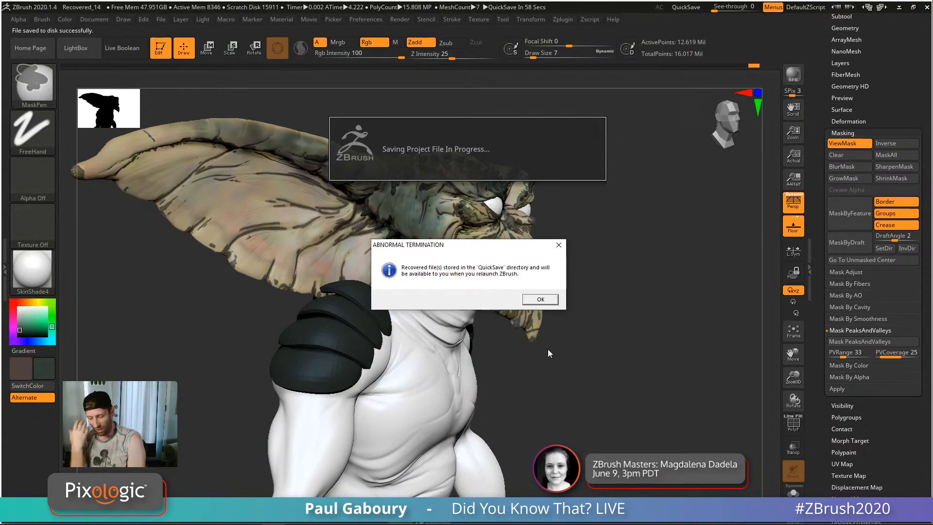
pyautogui.click(544, 299)
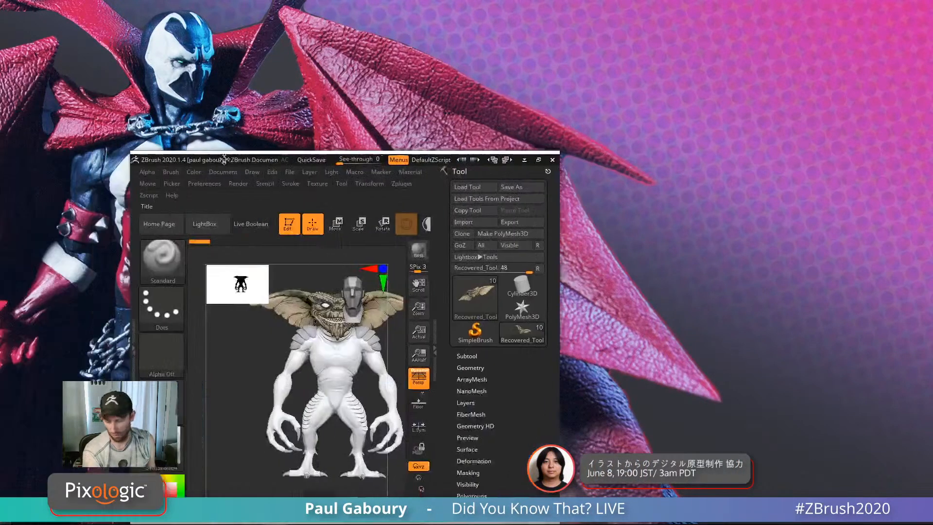
# Step: Maximize the window, zoom in on the gremlin's head and set Draw Size to 16
pyautogui.click(574, 141)
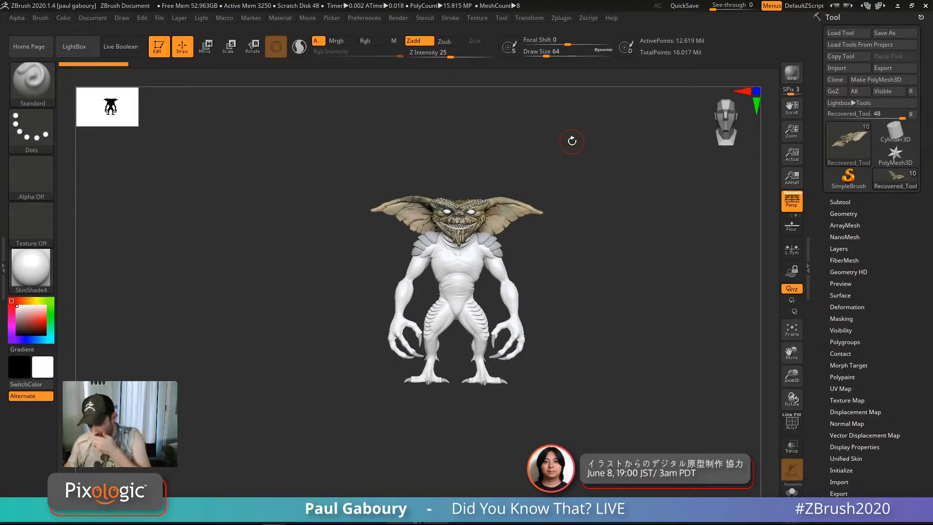
pyautogui.moveTo(592, 332); pyautogui.dragTo(616, 325)
pyautogui.keyDown('alt'); pyautogui.moveTo(576, 286); pyautogui.dragTo(568, 347); pyautogui.keyUp('alt')
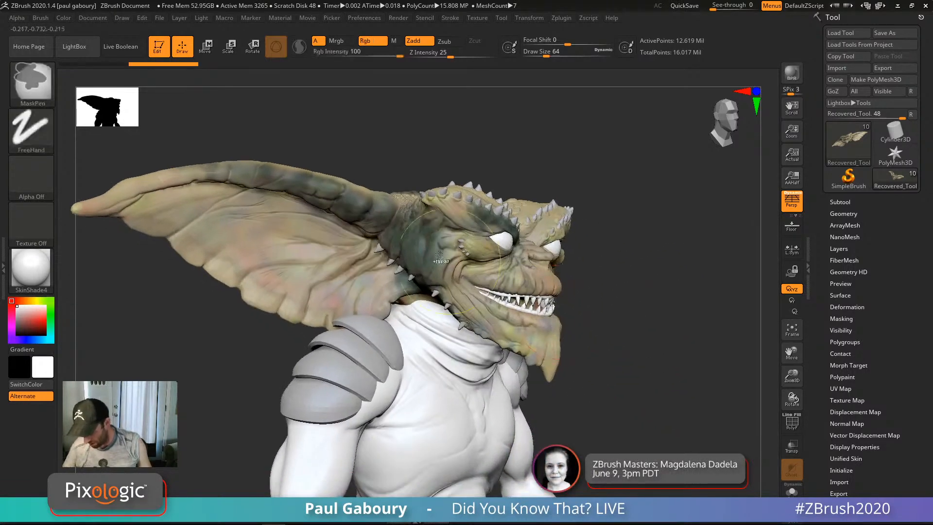
pyautogui.keyDown('ctrl'); pyautogui.moveTo(439, 255); pyautogui.dragTo(479, 299, button='right'); pyautogui.keyUp('ctrl')
pyautogui.press('s')
pyautogui.moveTo(704, 297); pyautogui.dragTo(694, 297)
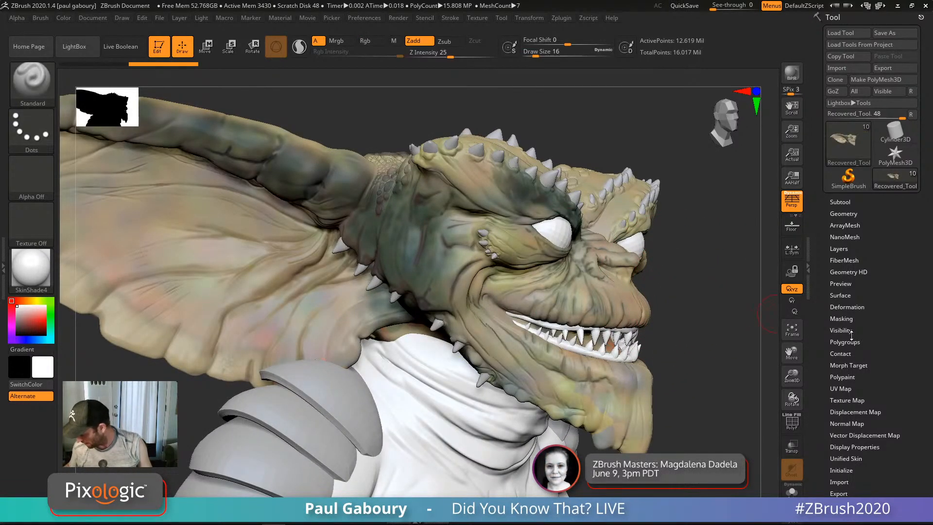
# Step: Apply Mask PeaksAndValleys with PVCoverage raised to 71
pyautogui.moveTo(880, 299); pyautogui.dragTo(861, 272)
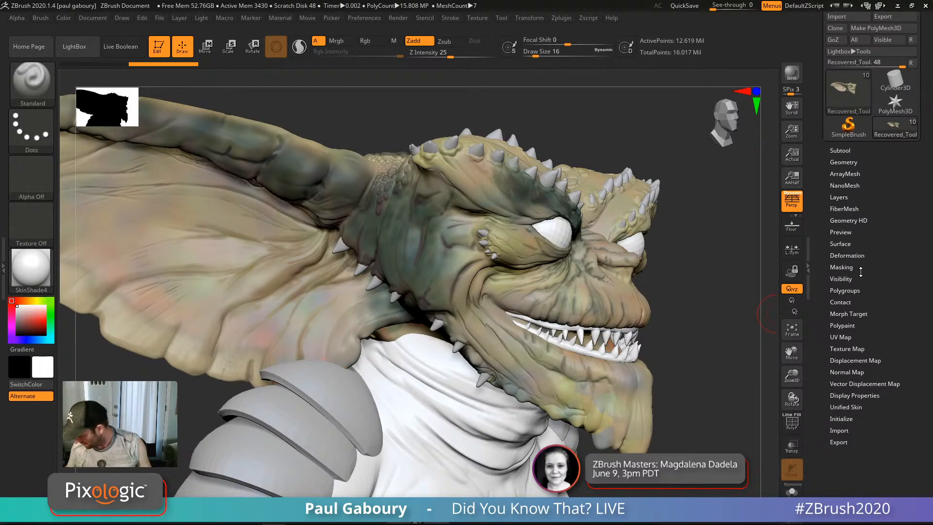
pyautogui.click(861, 270)
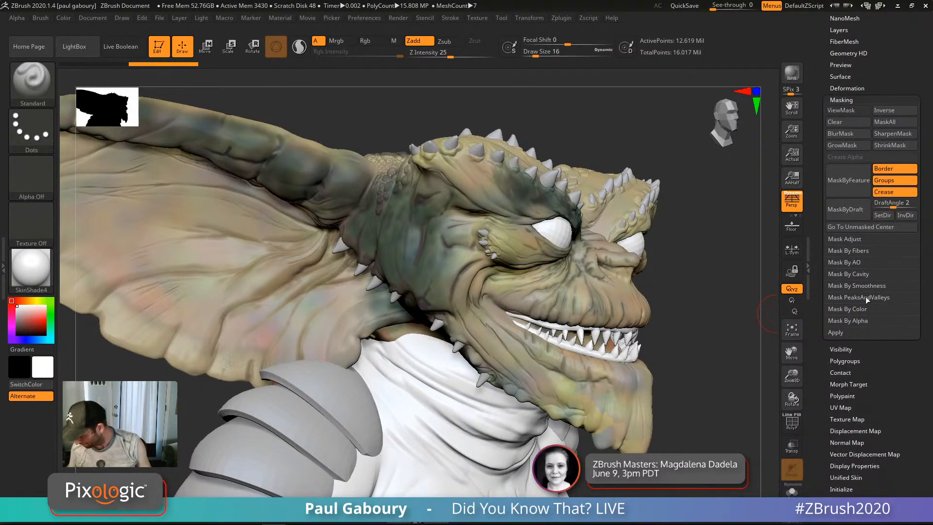
pyautogui.click(868, 297)
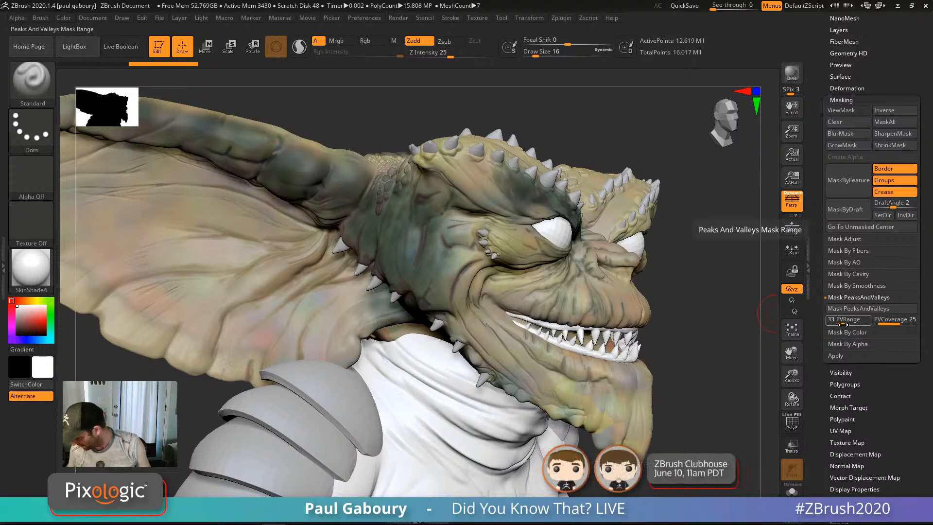
pyautogui.click(896, 324)
pyautogui.moveTo(897, 324); pyautogui.dragTo(901, 324)
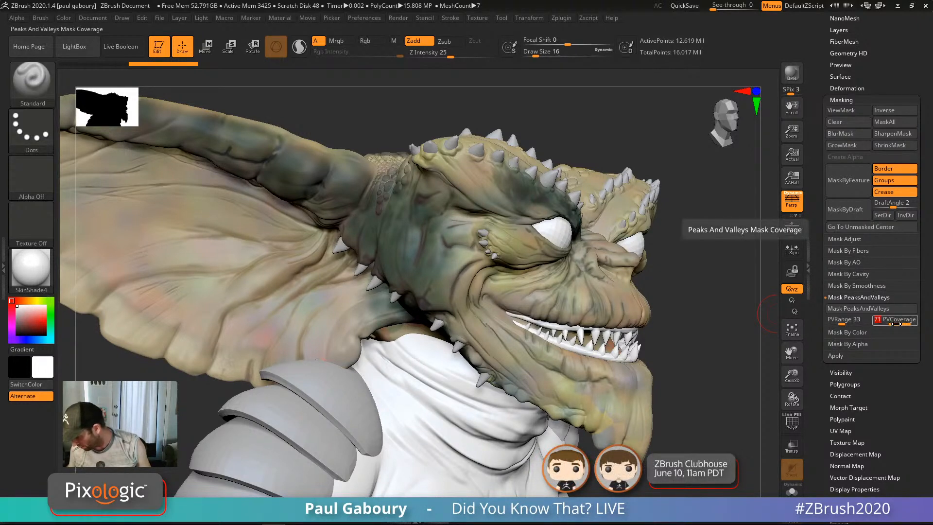
pyautogui.click(862, 310)
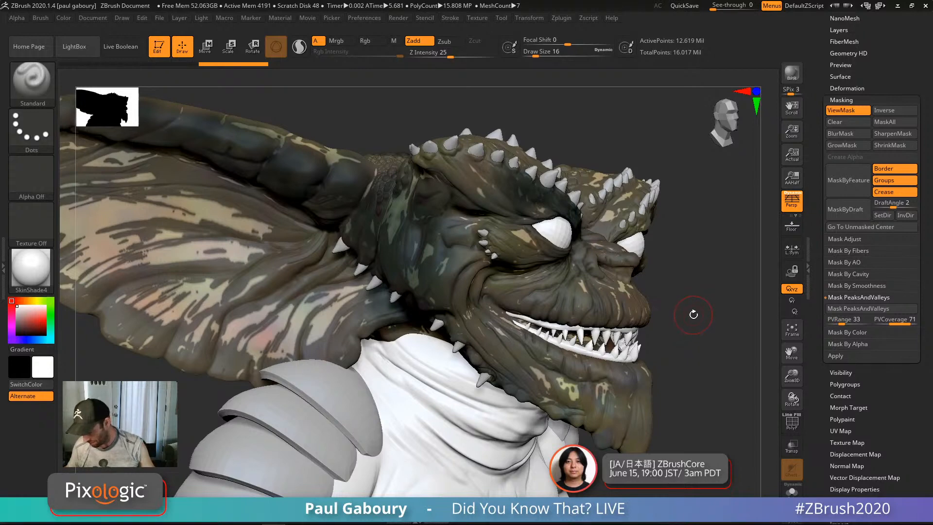
# Step: Invert the mask, then reapply Mask PeaksAndValleys at PVCoverage 45
pyautogui.press('ctrl')
pyautogui.press('ctrl')
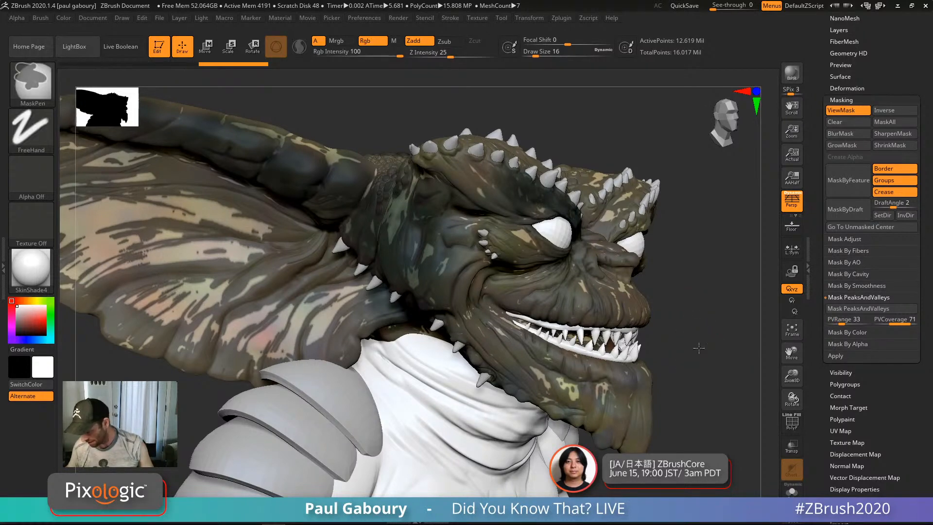
pyautogui.keyDown('ctrl'); pyautogui.click(699, 348); pyautogui.keyUp('ctrl')
pyautogui.keyDown('ctrl'); pyautogui.moveTo(695, 353); pyautogui.dragTo(666, 332, button='right'); pyautogui.keyUp('ctrl')
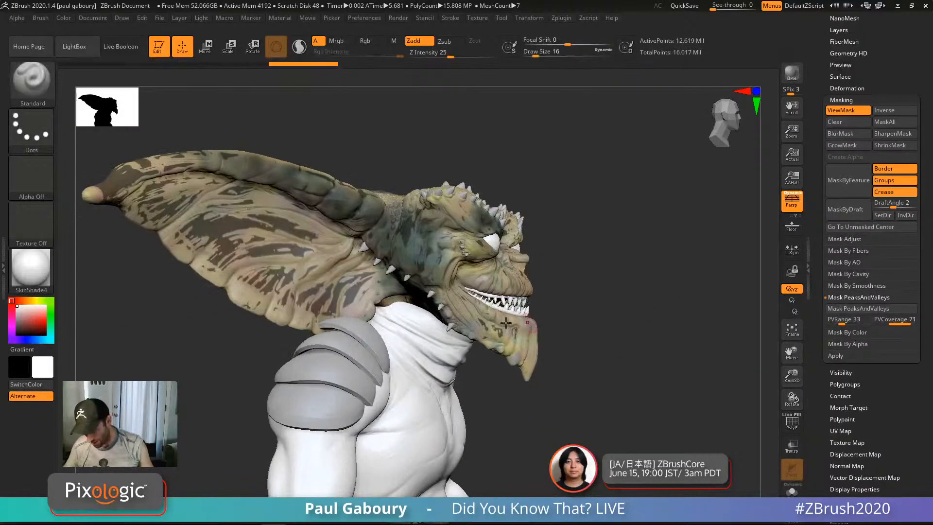
pyautogui.moveTo(633, 321); pyautogui.dragTo(623, 298)
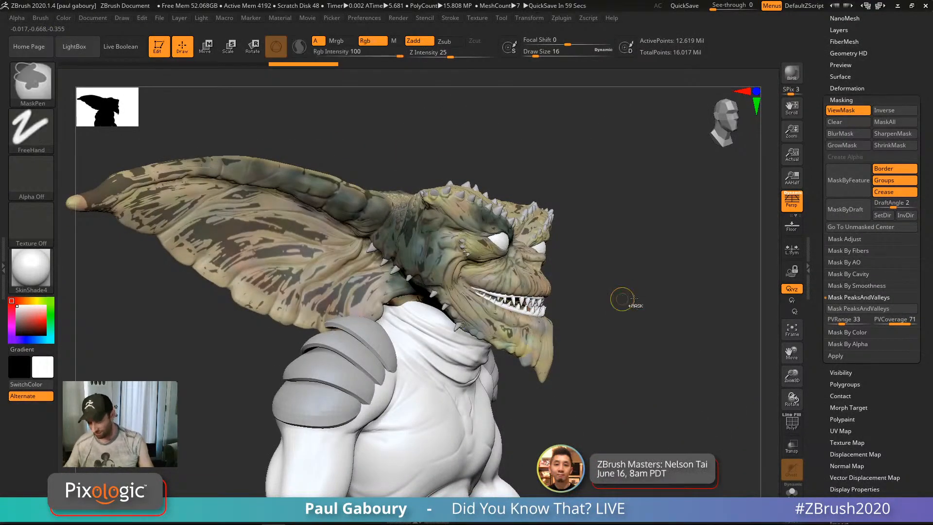
pyautogui.hotkey('ctrl', 'h')
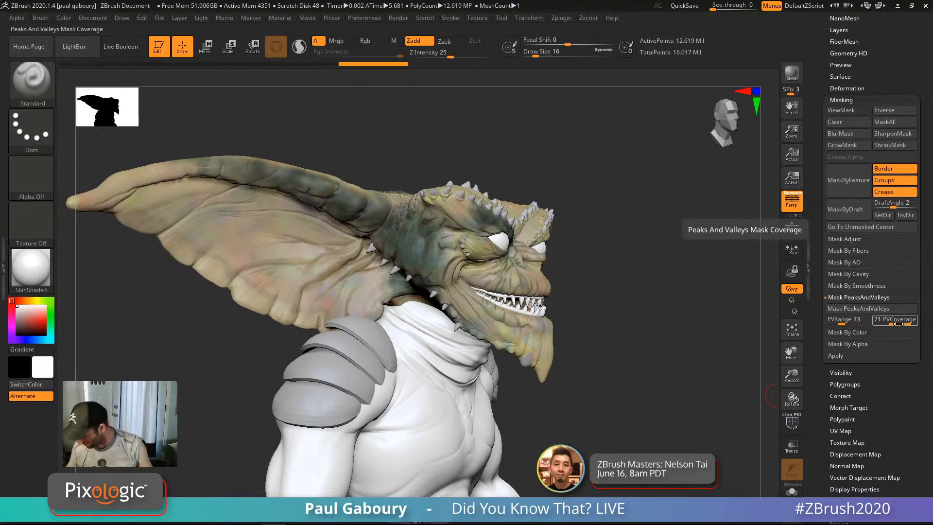
pyautogui.moveTo(900, 323); pyautogui.dragTo(889, 324)
pyautogui.click(882, 310)
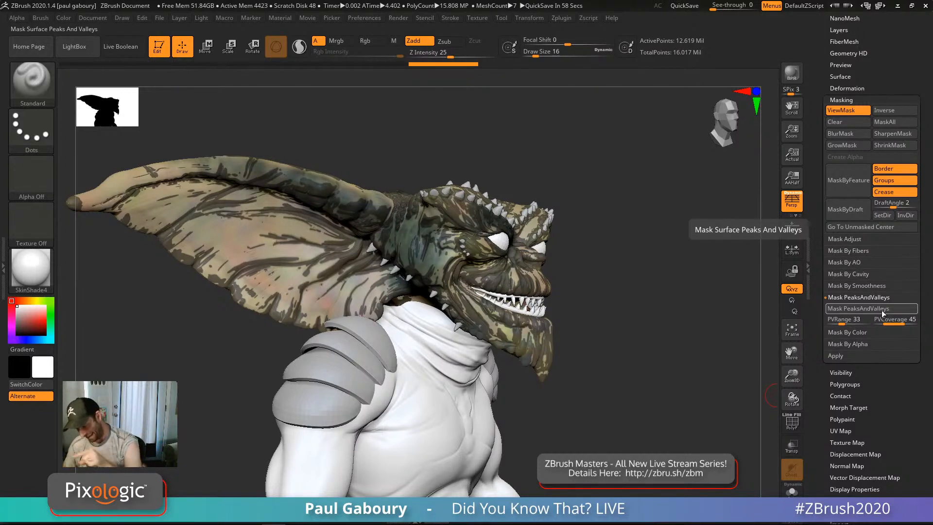
# Step: Invert the mask twice, clear all masking from the gremlin and open Tool > Layers
pyautogui.keyDown('ctrl'); pyautogui.click(614, 298); pyautogui.keyUp('ctrl')
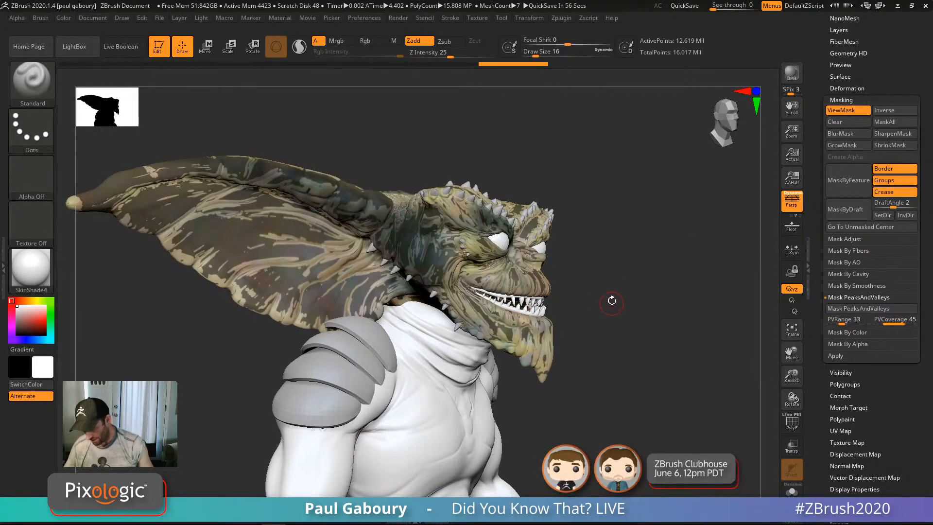
pyautogui.moveTo(612, 300); pyautogui.dragTo(618, 288)
pyautogui.keyDown('ctrl'); pyautogui.click(616, 287); pyautogui.keyUp('ctrl')
pyautogui.keyDown('ctrl'); pyautogui.moveTo(467, 228); pyautogui.dragTo(458, 275, button='right'); pyautogui.keyUp('ctrl')
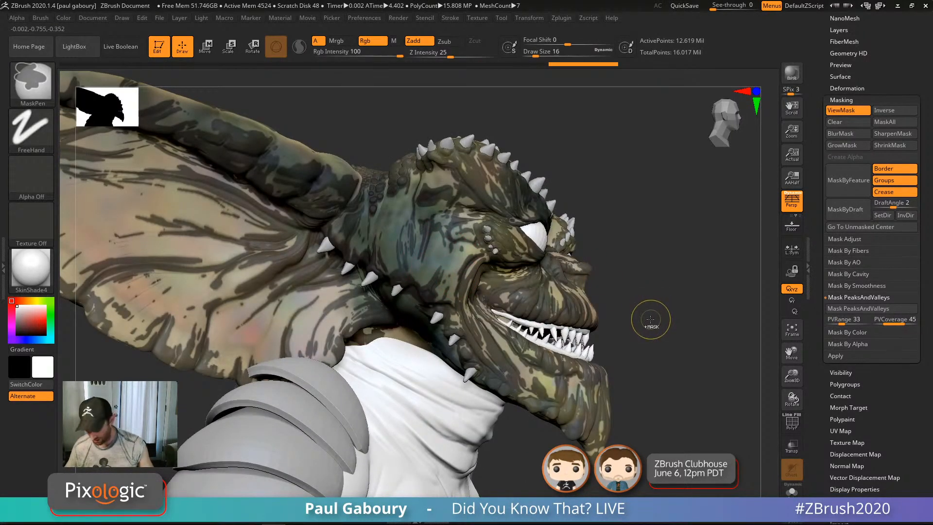
pyautogui.keyDown('ctrl'); pyautogui.moveTo(650, 323); pyautogui.dragTo(644, 300); pyautogui.keyUp('ctrl')
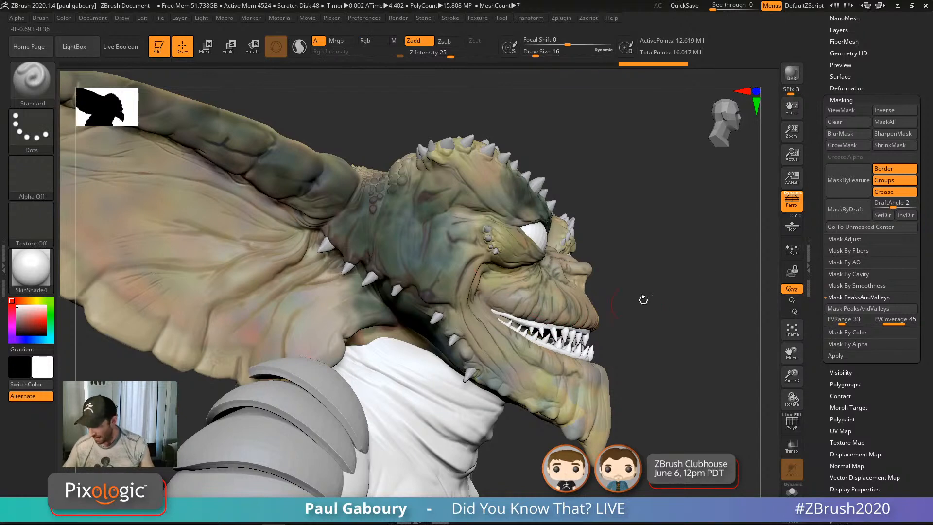
pyautogui.click(841, 100)
pyautogui.click(848, 179)
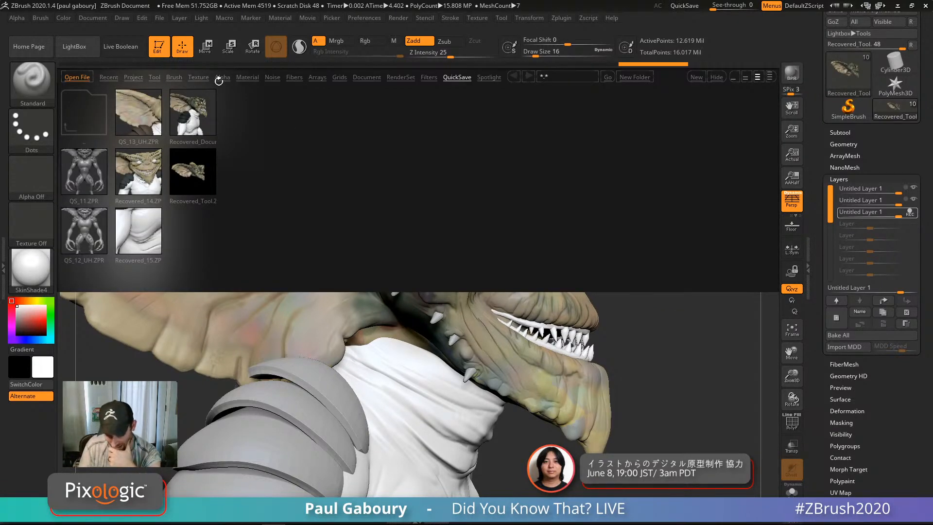
# Step: Load IMG_4820 from LightBox's Texture list as the current texture and close LightBox
pyautogui.click(199, 77)
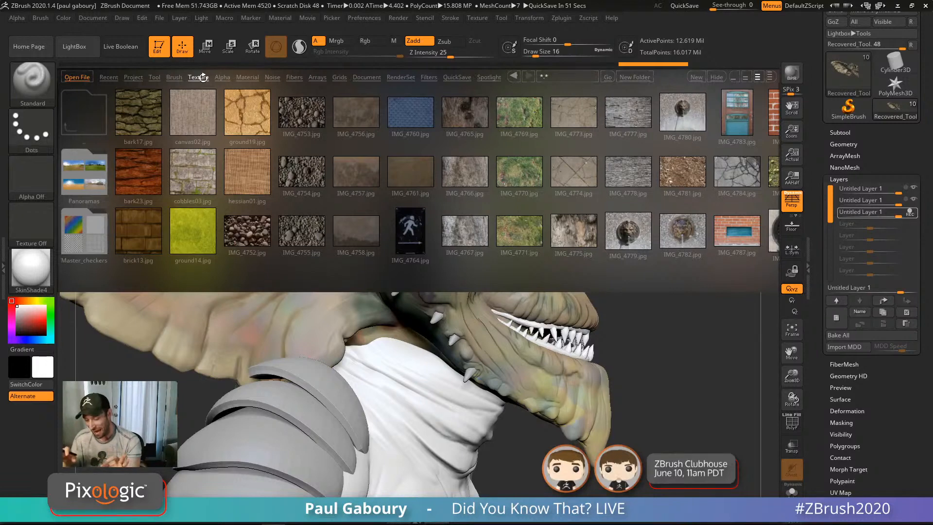
pyautogui.scroll(-8, 473, 226)
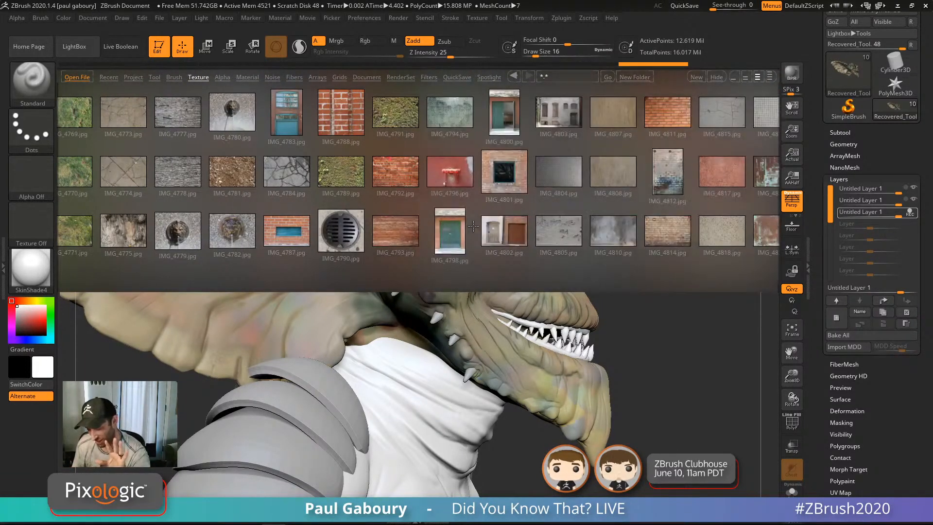
pyautogui.scroll(-10, 472, 227)
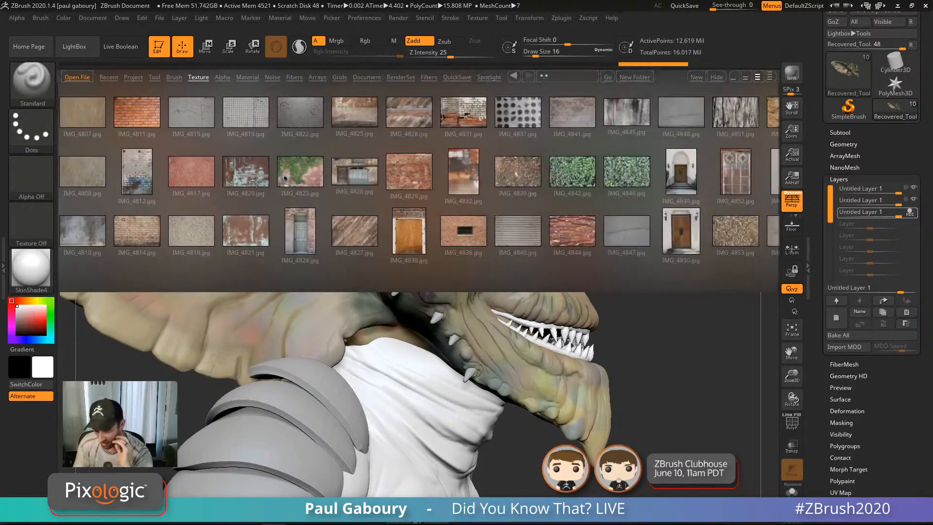
pyautogui.click(255, 174)
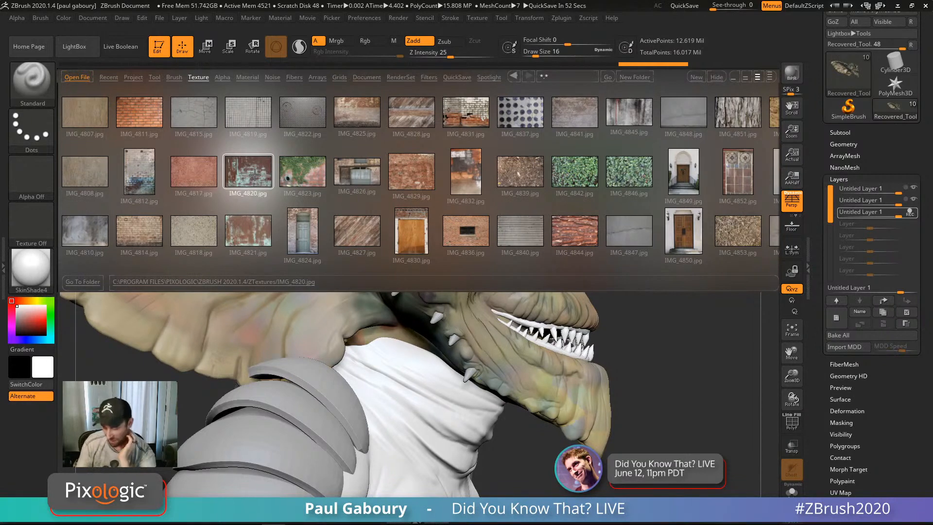
pyautogui.doubleClick(253, 172)
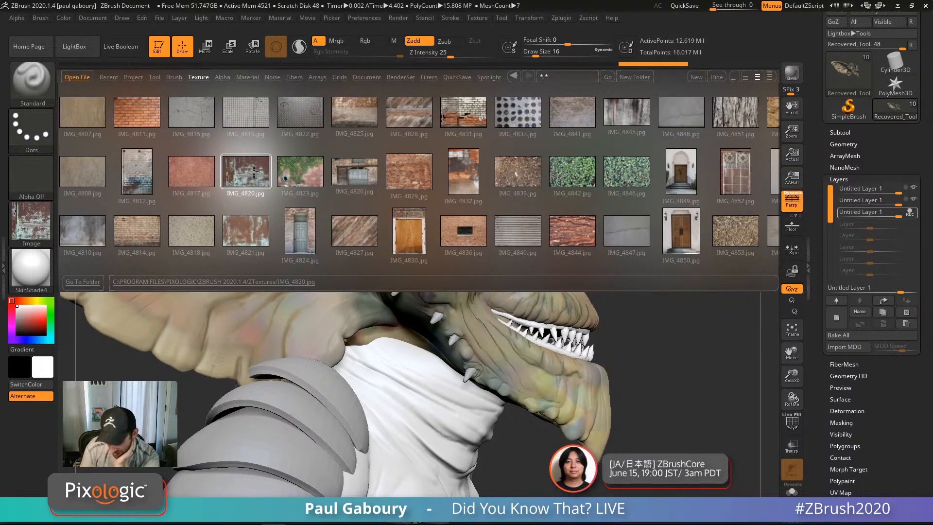
pyautogui.press(',')
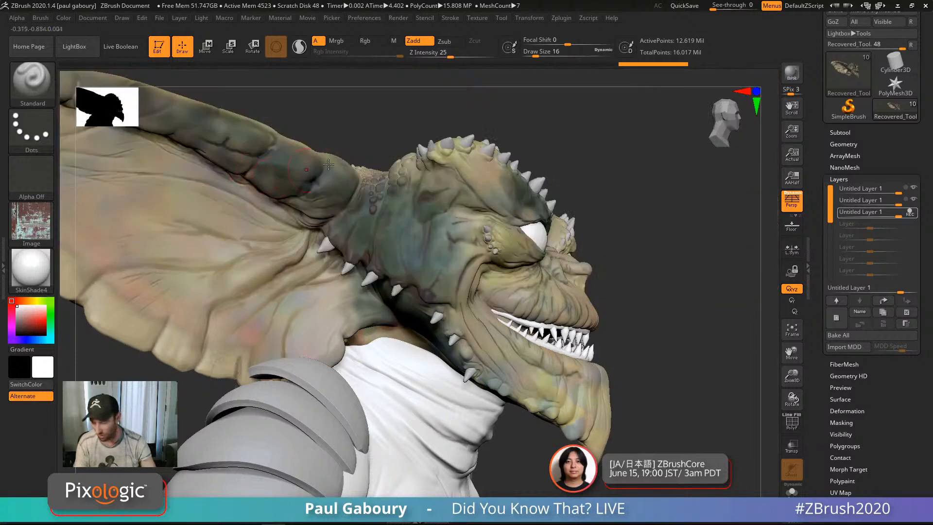
# Step: Add IMG_4820 to Spotlight, scale the image down, then hide Spotlight with Z
pyautogui.click(478, 18)
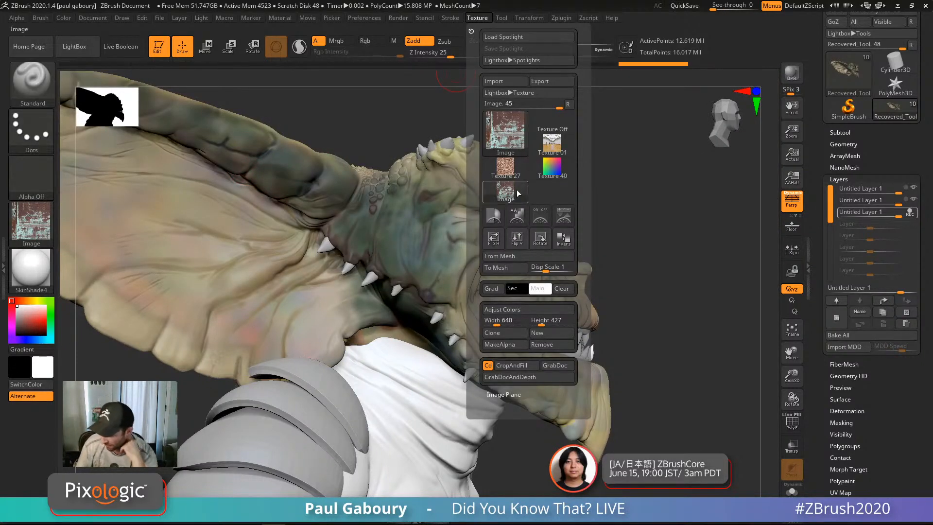
pyautogui.click(564, 218)
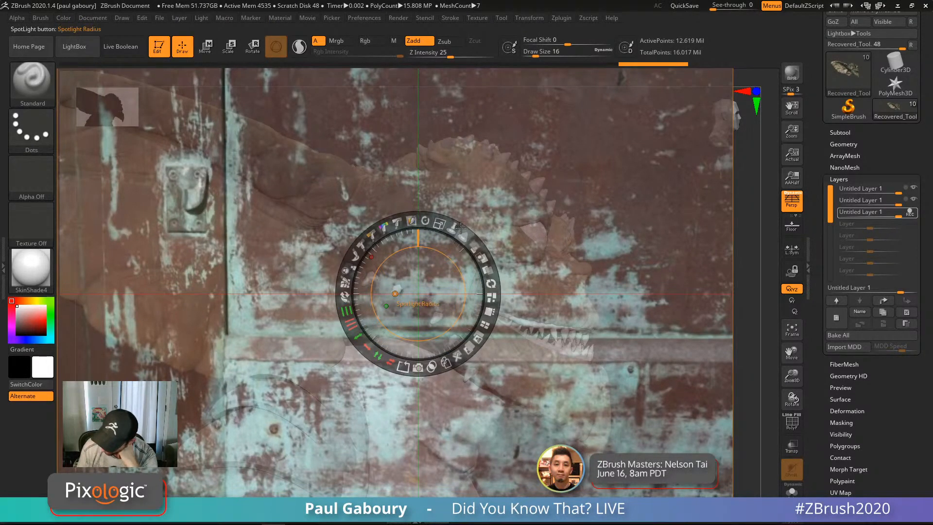
pyautogui.moveTo(440, 222); pyautogui.dragTo(386, 225)
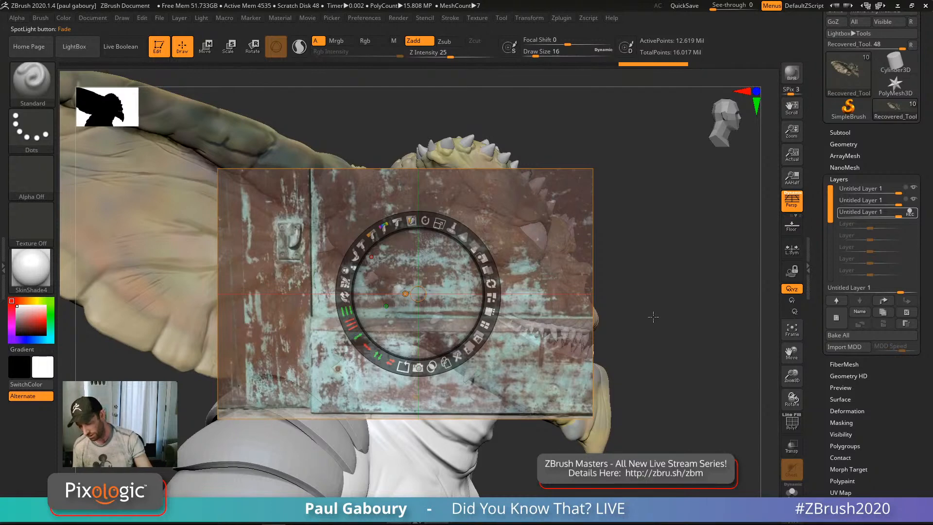
pyautogui.press('z')
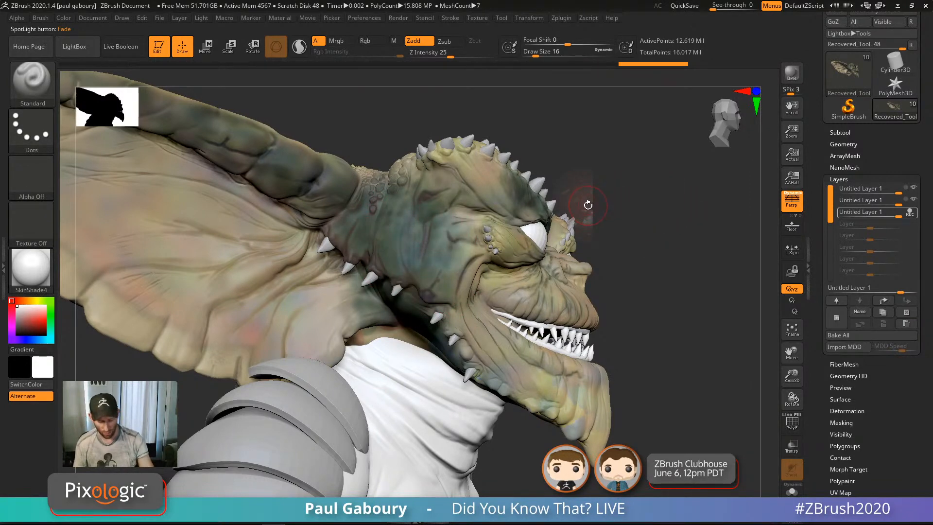
# Step: Choose the Paint brush at size 20, undoing a test dab on the cheek
pyautogui.press('b')
pyautogui.press('p')
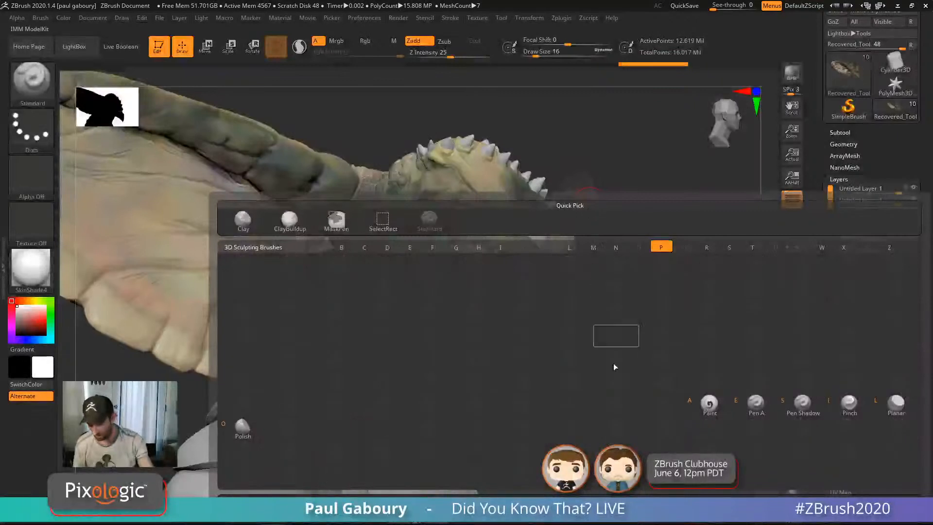
pyautogui.click(716, 405)
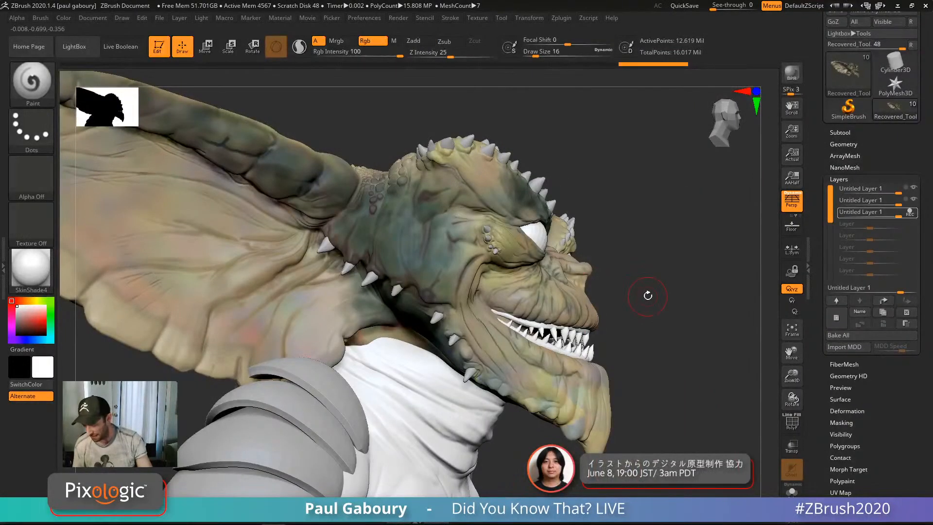
pyautogui.press('s')
pyautogui.moveTo(416, 258); pyautogui.dragTo(423, 259)
pyautogui.hotkey('ctrl', 'z')
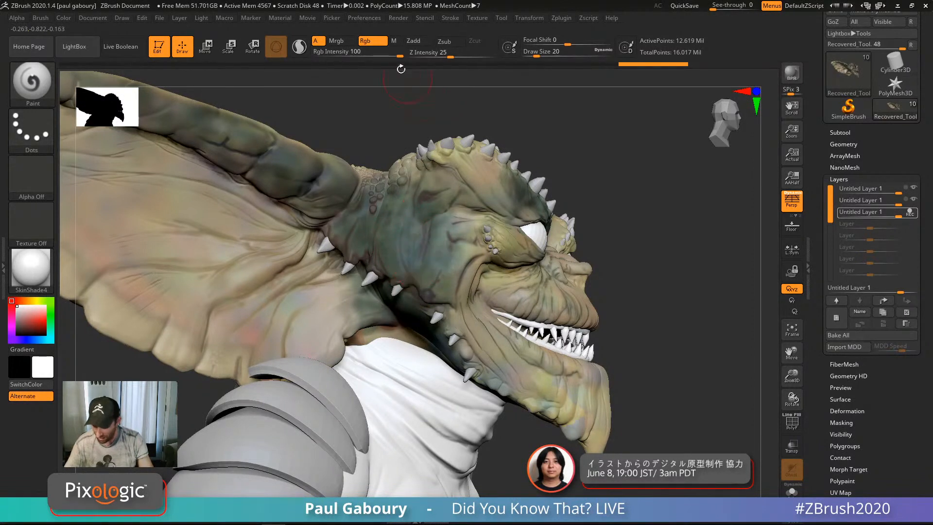
# Step: Set Rgb Intensity to 50 and undo a trial brownish stroke on the cheek
pyautogui.click(400, 54)
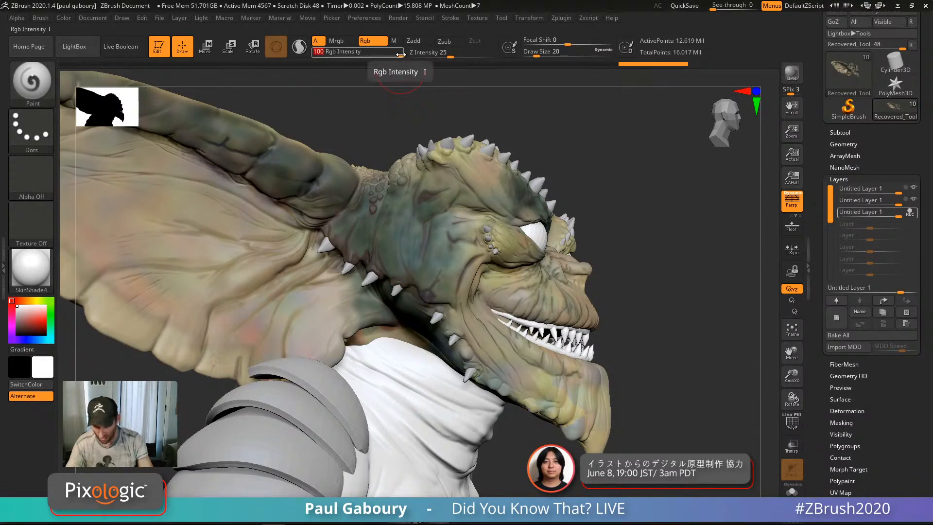
pyautogui.write('50')
pyautogui.press('Return')
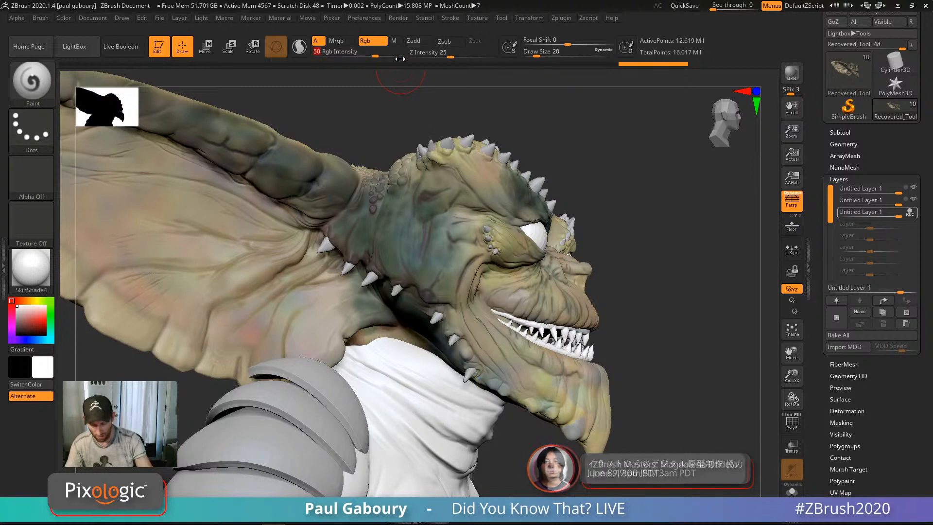
pyautogui.moveTo(448, 286)
pyautogui.mouseDown()
pyautogui.moveTo(429, 277)
pyautogui.moveTo(434, 288)
pyautogui.moveTo(419, 269)
pyautogui.moveTo(450, 229)
pyautogui.moveTo(432, 223)
pyautogui.moveTo(435, 248)
pyautogui.moveTo(444, 224)
pyautogui.moveTo(418, 239)
pyautogui.moveTo(406, 209)
pyautogui.moveTo(391, 311)
pyautogui.moveTo(370, 230)
pyautogui.moveTo(380, 273)
pyautogui.moveTo(354, 225)
pyautogui.moveTo(467, 272)
pyautogui.moveTo(474, 233)
pyautogui.moveTo(456, 311)
pyautogui.moveTo(471, 272)
pyautogui.moveTo(467, 287)
pyautogui.moveTo(451, 227)
pyautogui.moveTo(448, 239)
pyautogui.moveTo(437, 238)
pyautogui.mouseUp()
pyautogui.hotkey('ctrl', 'z')
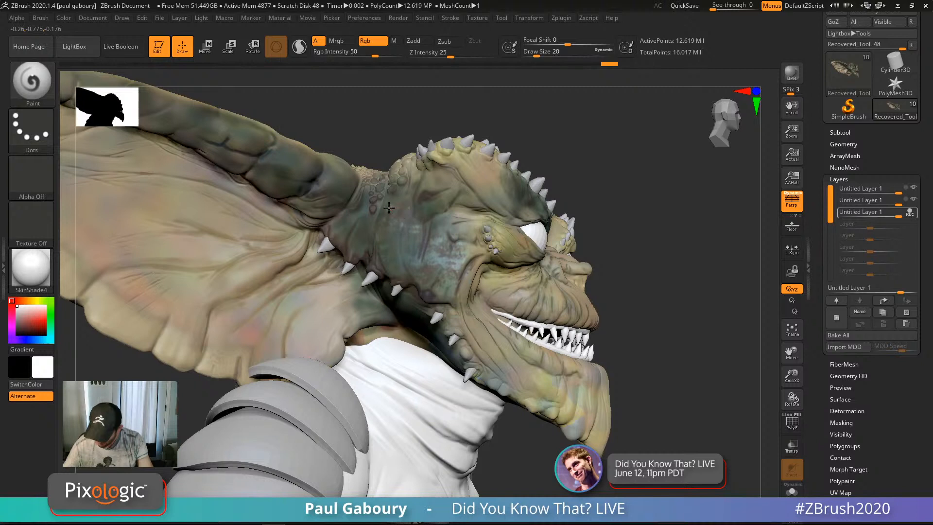
# Step: Paint light teal mottled speckles across the neck behind the jaw
pyautogui.moveTo(384, 268); pyautogui.dragTo(389, 274)
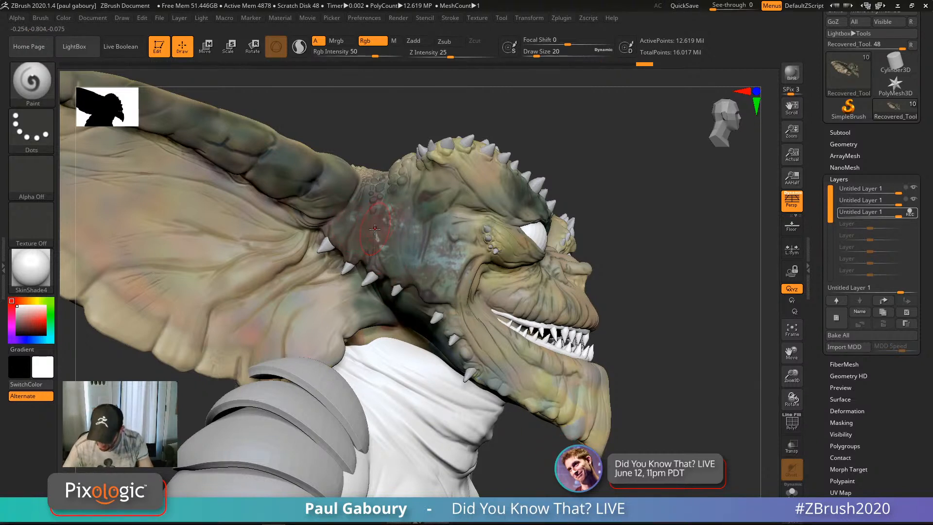
pyautogui.moveTo(374, 230)
pyautogui.mouseDown()
pyautogui.moveTo(360, 227)
pyautogui.moveTo(372, 259)
pyautogui.moveTo(360, 267)
pyautogui.mouseUp()
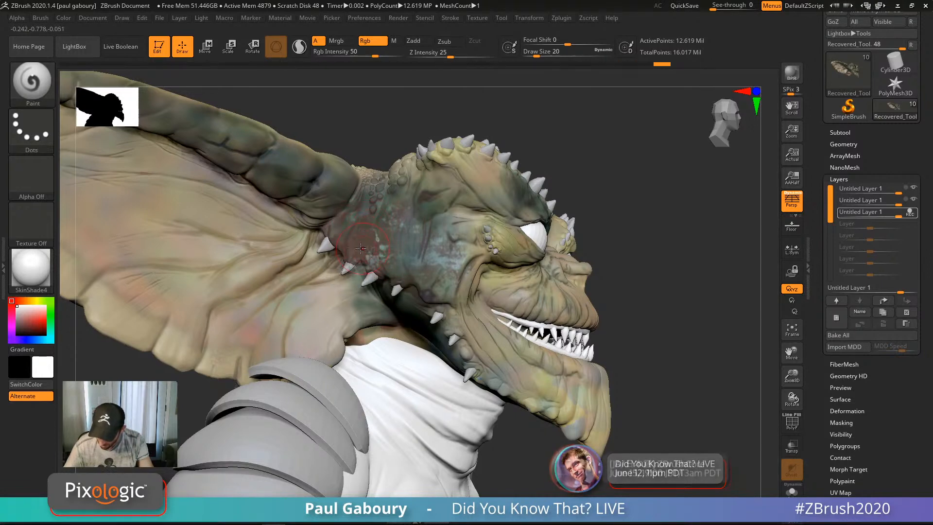
pyautogui.moveTo(353, 248); pyautogui.dragTo(354, 245, button='right')
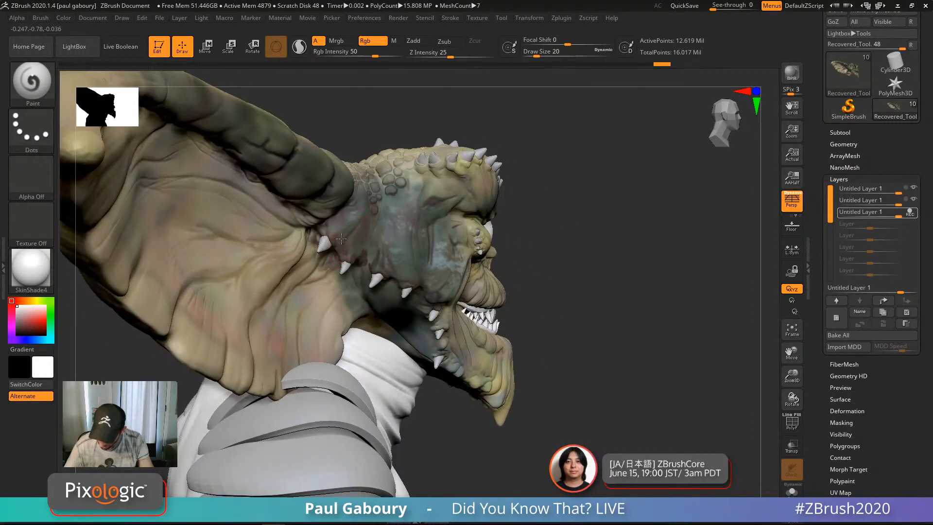
pyautogui.moveTo(353, 235); pyautogui.dragTo(410, 288)
pyautogui.moveTo(409, 292); pyautogui.dragTo(365, 264, button='right')
pyautogui.moveTo(363, 234); pyautogui.dragTo(389, 250)
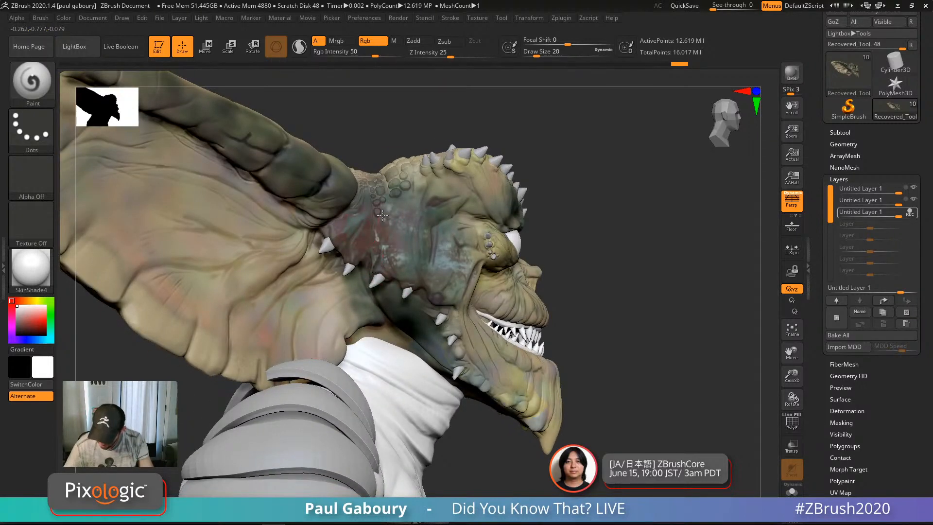
pyautogui.moveTo(410, 209); pyautogui.dragTo(391, 206)
# Step: Turn to a side profile and bring back the Spotlight texture, moving it clear of the head
pyautogui.moveTo(584, 387)
pyautogui.keyDown('ctrl'); pyautogui.mouseDown(button='right')
pyautogui.moveTo(589, 343)
pyautogui.moveTo(585, 372)
pyautogui.mouseUp(button='right'); pyautogui.keyUp('ctrl')
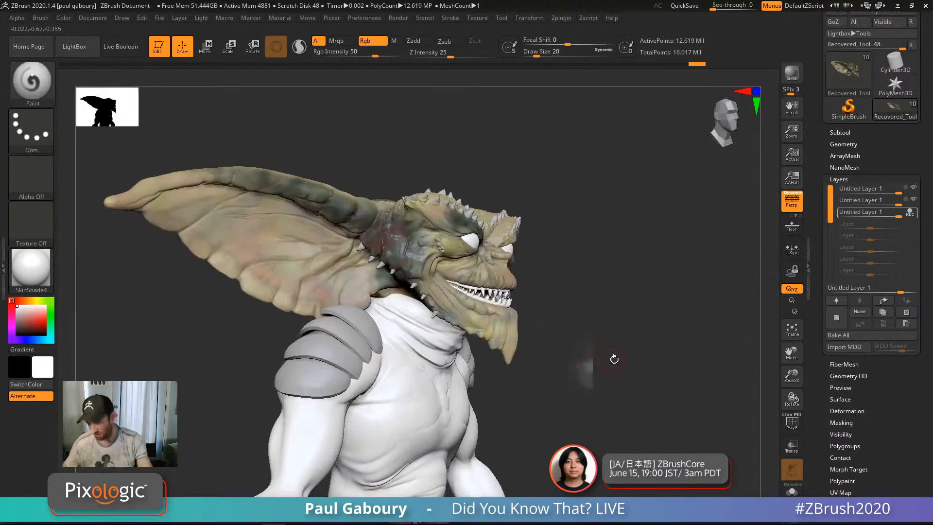
pyautogui.moveTo(662, 354); pyautogui.dragTo(648, 330, button='right')
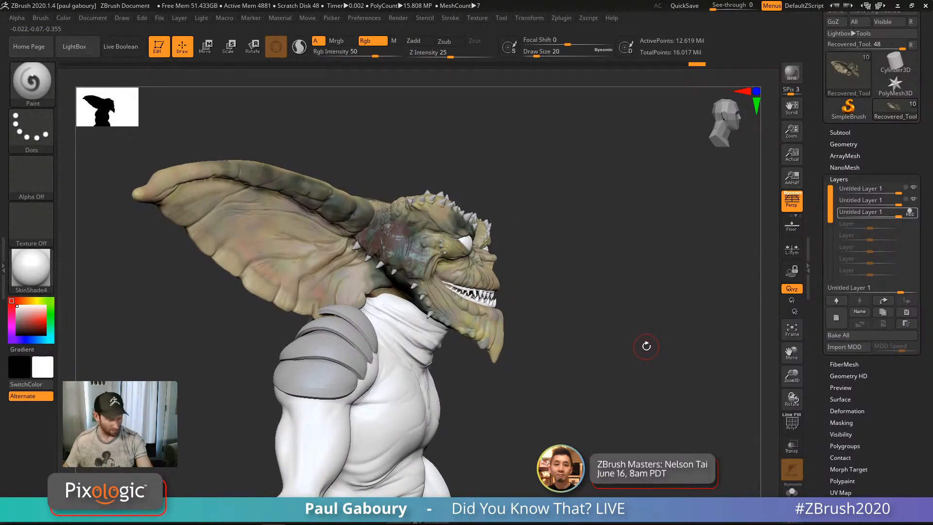
pyautogui.hotkey('shift', 'z')
pyautogui.moveTo(509, 350); pyautogui.dragTo(719, 445)
pyautogui.moveTo(584, 324); pyautogui.dragTo(661, 385)
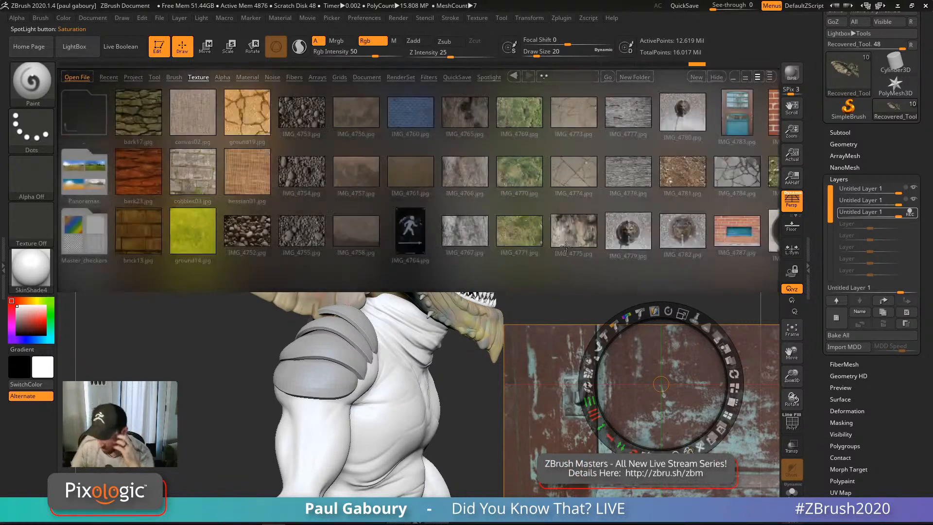
# Step: Browse LightBox textures and load the IMG_4940 stone texture into Spotlight
pyautogui.moveTo(616, 230); pyautogui.dragTo(393, 243)
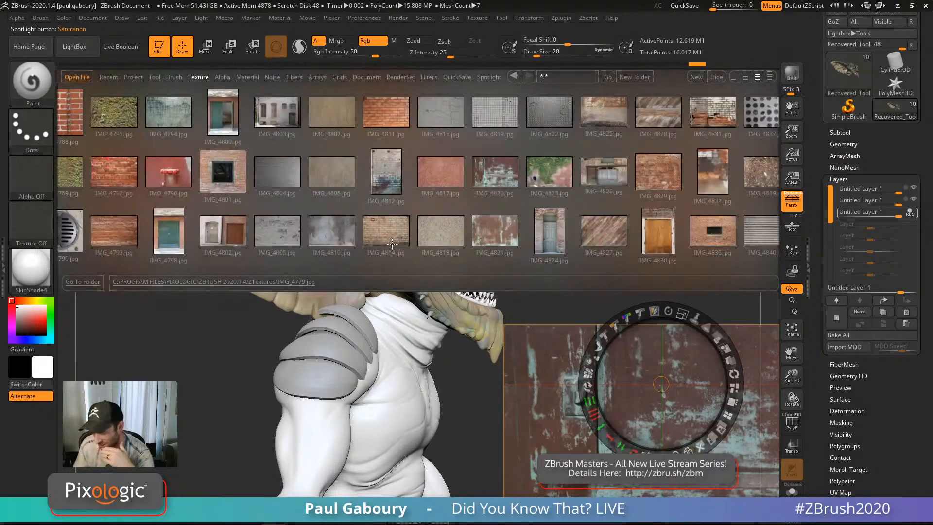
pyautogui.moveTo(554, 224); pyautogui.dragTo(414, 231)
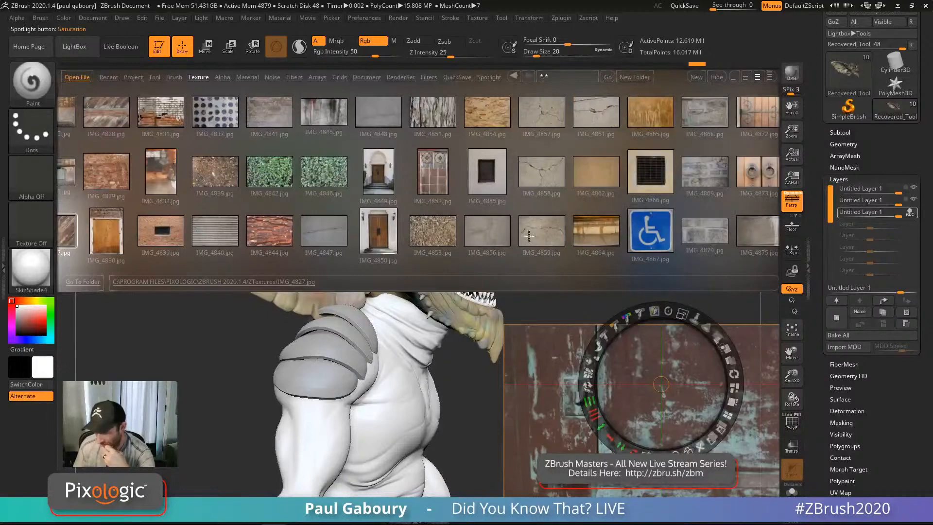
pyautogui.moveTo(561, 226); pyautogui.dragTo(393, 231)
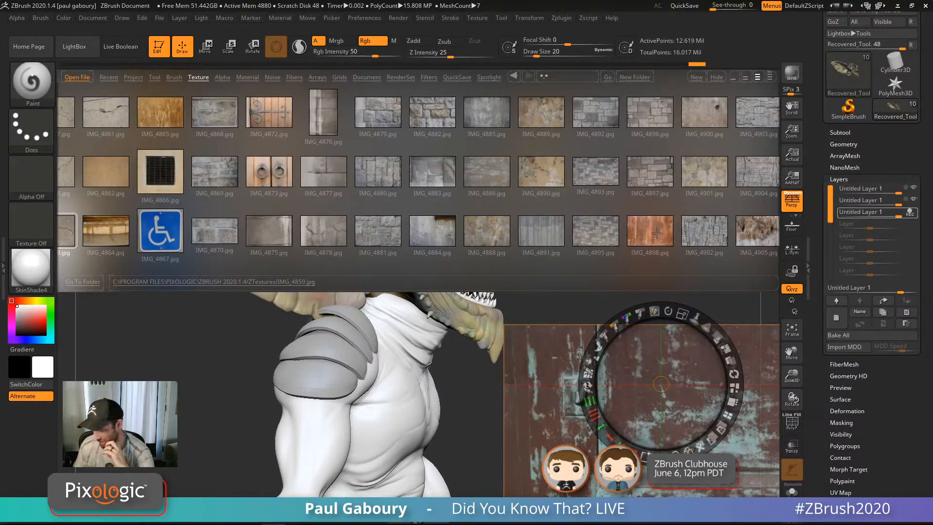
pyautogui.moveTo(465, 218); pyautogui.dragTo(393, 230)
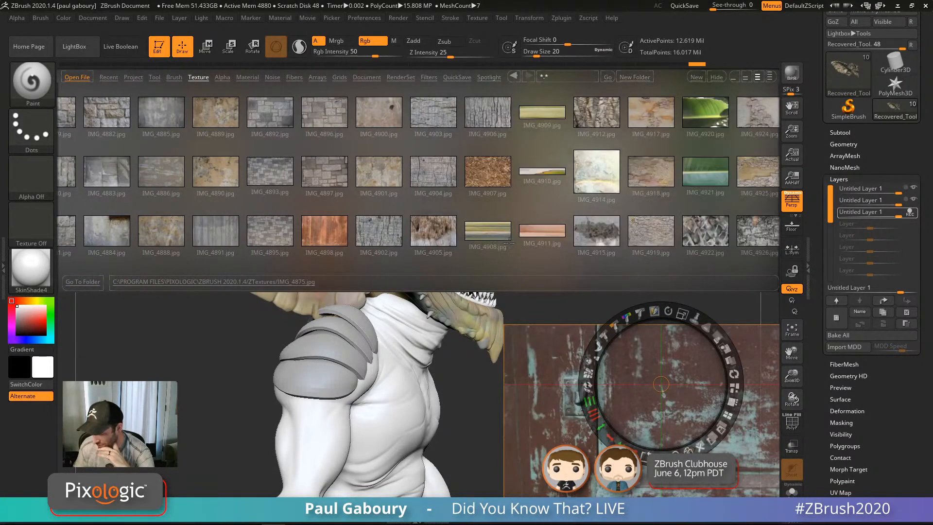
pyautogui.moveTo(608, 232); pyautogui.dragTo(384, 231)
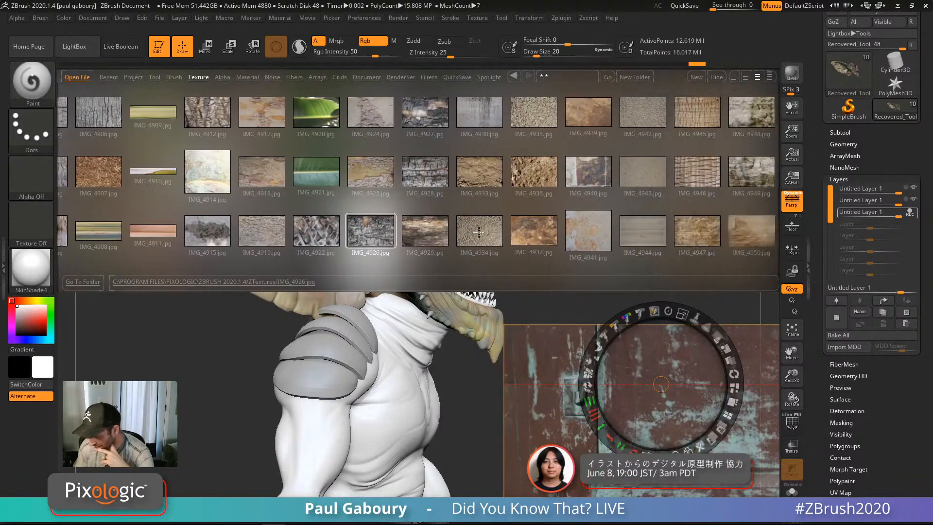
pyautogui.click(515, 226)
pyautogui.click(541, 177)
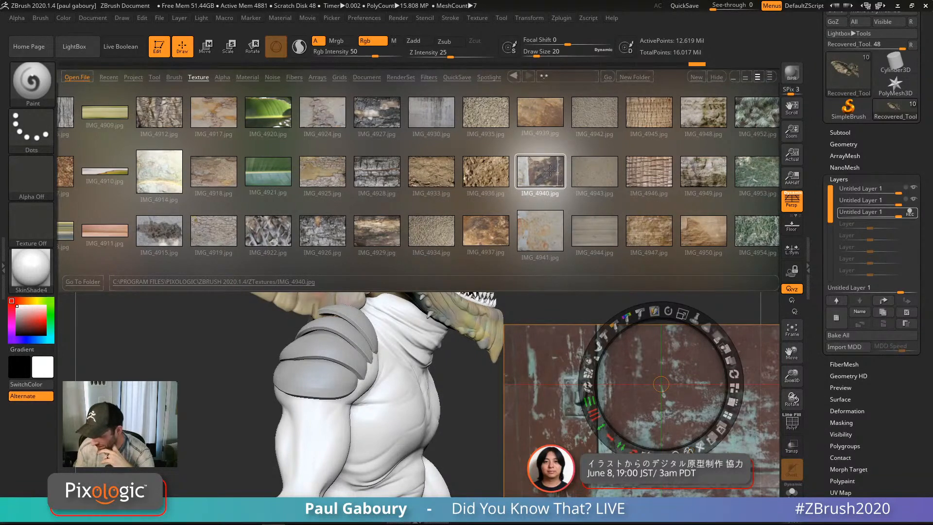
pyautogui.doubleClick(549, 172)
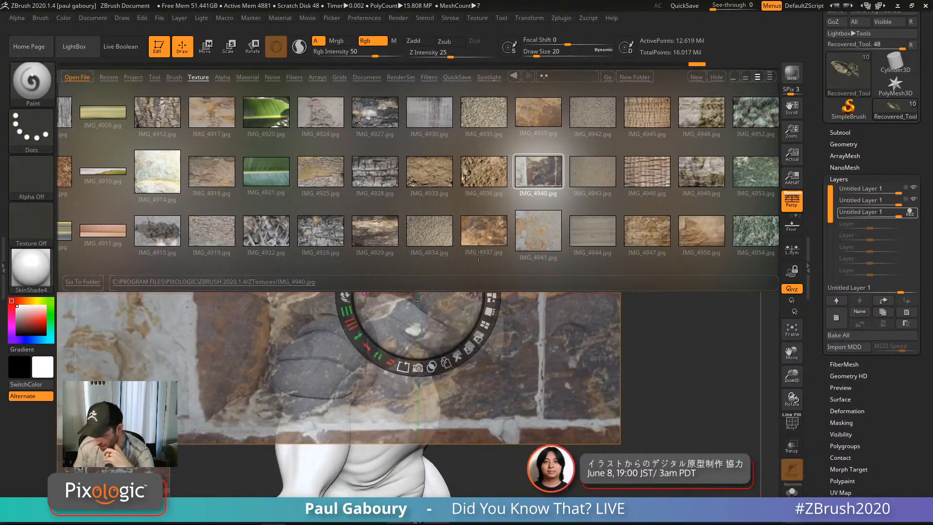
pyautogui.press(',')
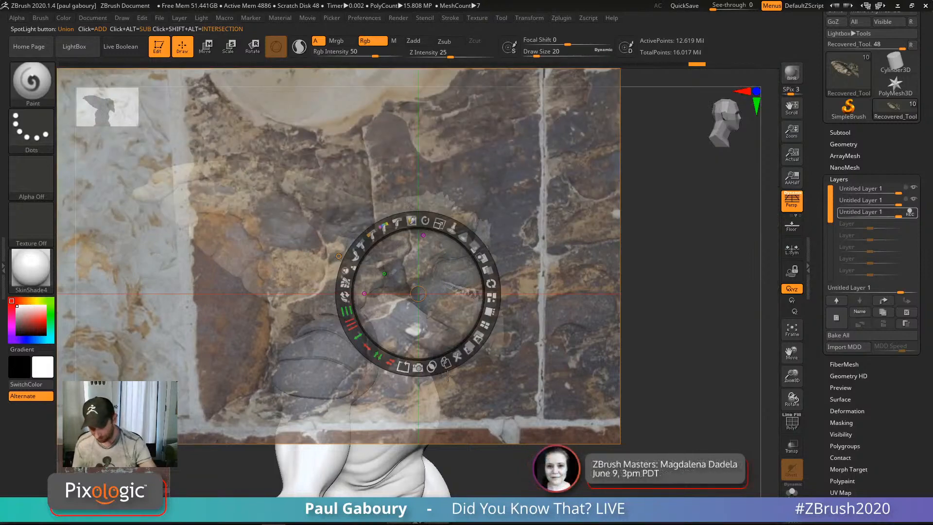
# Step: Shrink and tilt the stone texture over the head, then paint it onto the ear base
pyautogui.moveTo(436, 224); pyautogui.dragTo(360, 250)
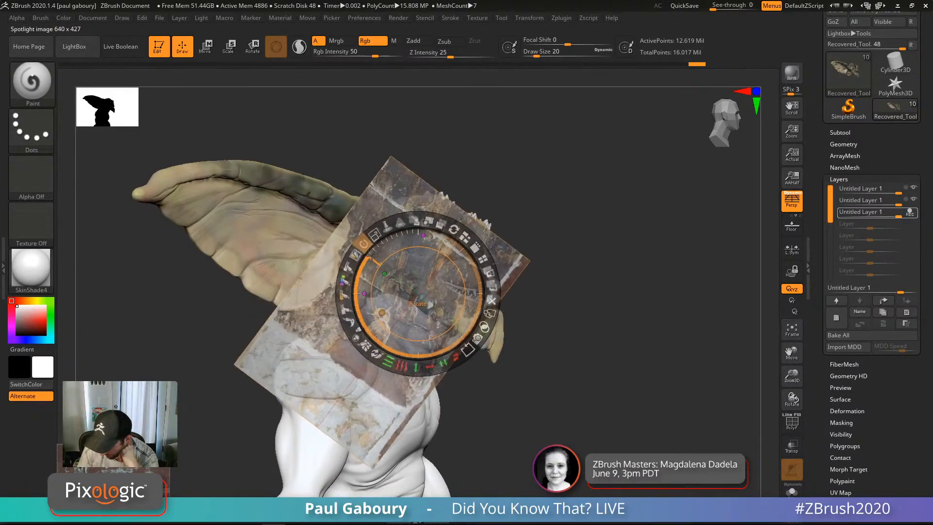
pyautogui.moveTo(434, 313); pyautogui.dragTo(479, 236)
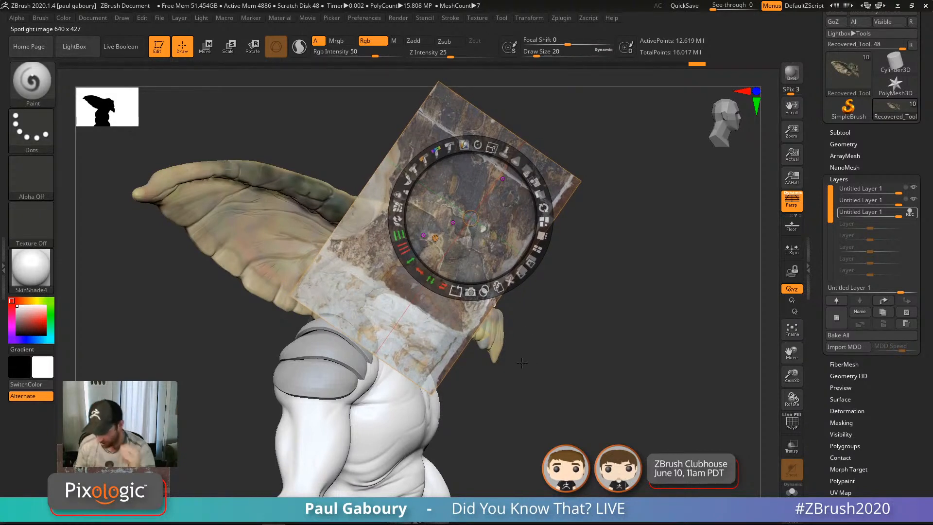
pyautogui.press('z')
pyautogui.moveTo(361, 247)
pyautogui.mouseDown()
pyautogui.moveTo(386, 265)
pyautogui.moveTo(365, 238)
pyautogui.moveTo(393, 277)
pyautogui.moveTo(387, 256)
pyautogui.mouseUp()
# Step: Switch to a size 12 Color Spray stroke and spray mottled colour over neck and jaw
pyautogui.press('s')
pyautogui.click(32, 129)
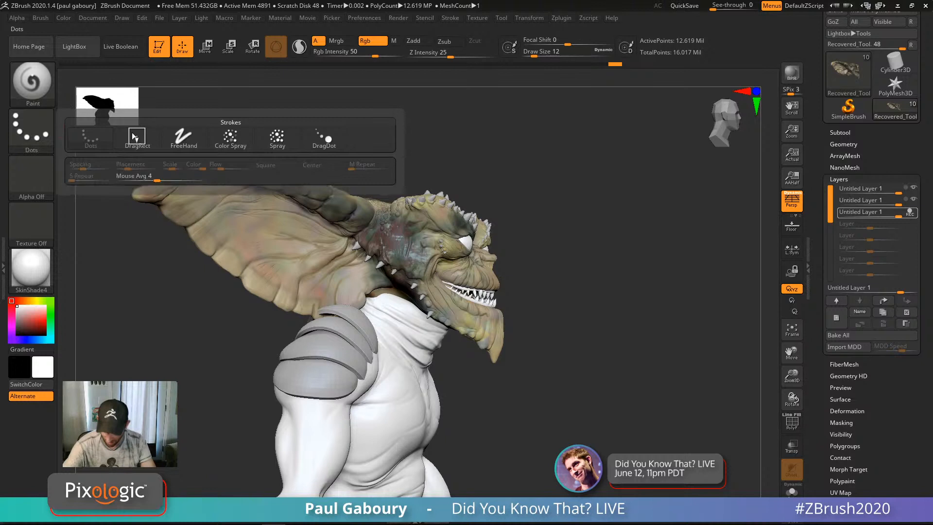
pyautogui.click(236, 144)
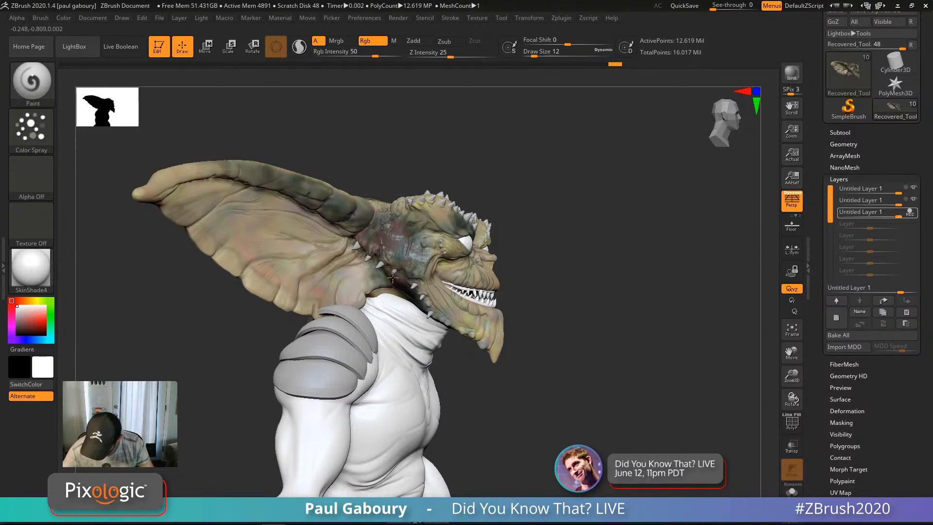
pyautogui.moveTo(393, 277)
pyautogui.mouseDown()
pyautogui.moveTo(435, 311)
pyautogui.moveTo(396, 275)
pyautogui.moveTo(369, 226)
pyautogui.moveTo(356, 244)
pyautogui.mouseUp()
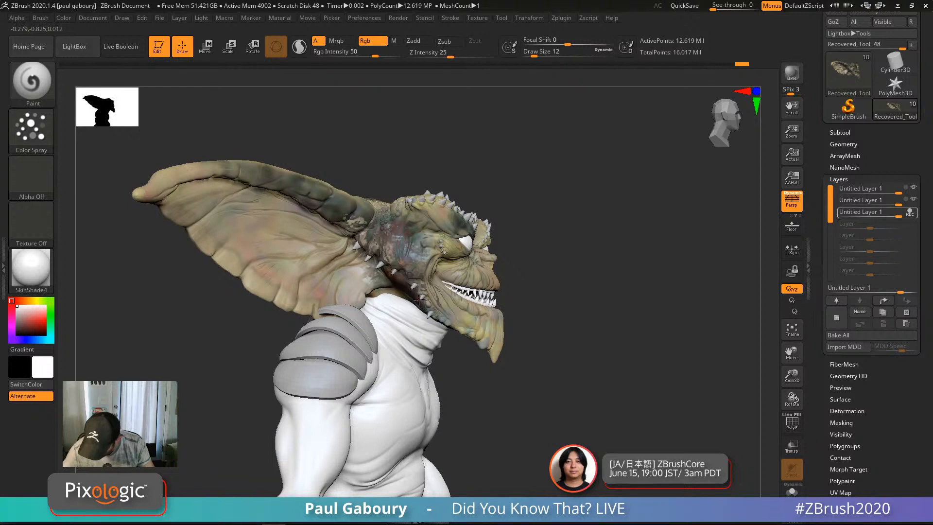
pyautogui.moveTo(421, 302); pyautogui.dragTo(389, 266)
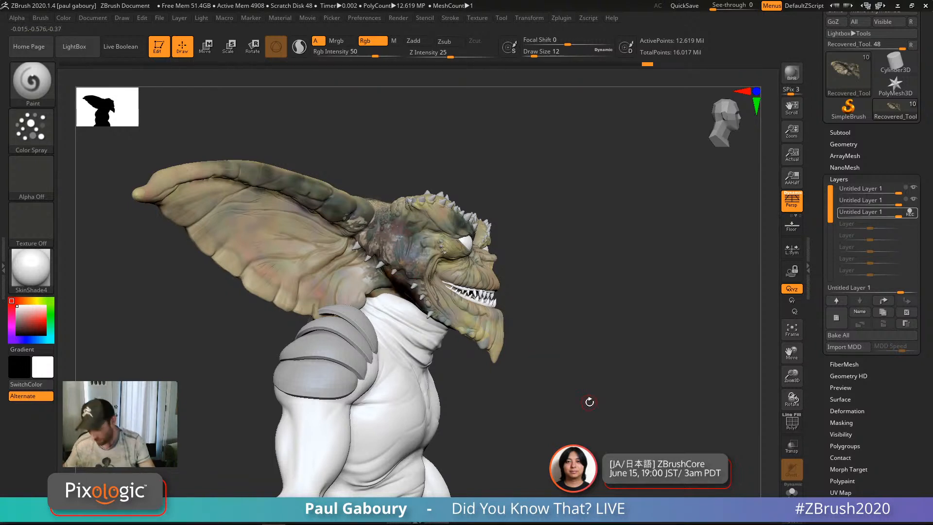
# Step: Zoom in on the head and step Draw Size down through 8 and 6 to 3
pyautogui.moveTo(615, 402)
pyautogui.mouseDown()
pyautogui.moveTo(596, 392)
pyautogui.moveTo(611, 388)
pyautogui.moveTo(571, 326)
pyautogui.moveTo(602, 402)
pyautogui.mouseUp()
pyautogui.keyDown('alt'); pyautogui.moveTo(583, 350); pyautogui.dragTo(596, 418); pyautogui.keyUp('alt')
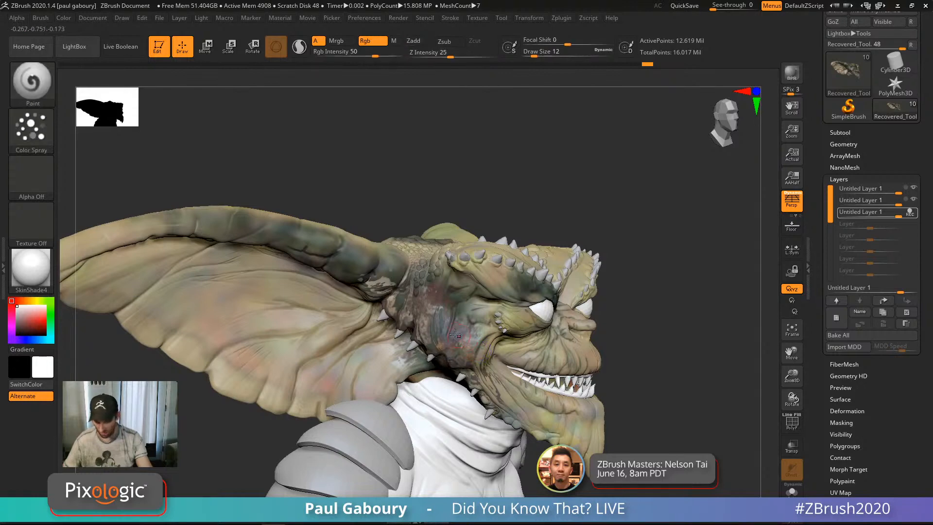
pyautogui.moveTo(479, 351); pyautogui.dragTo(467, 321, button='right')
pyautogui.keyDown('ctrl'); pyautogui.moveTo(467, 321); pyautogui.dragTo(452, 369, button='right'); pyautogui.keyUp('ctrl')
pyautogui.press('s')
pyautogui.moveTo(452, 296); pyautogui.dragTo(450, 297)
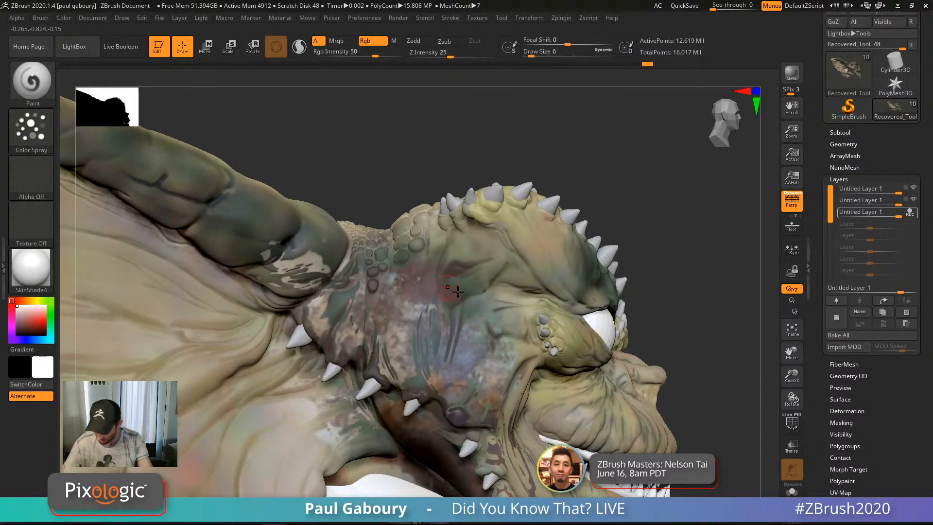
pyautogui.moveTo(447, 300)
pyautogui.keyDown('ctrl'); pyautogui.mouseDown(button='right')
pyautogui.moveTo(440, 335)
pyautogui.moveTo(423, 303)
pyautogui.mouseUp(button='right'); pyautogui.keyUp('ctrl')
pyautogui.press('s')
pyautogui.moveTo(386, 299); pyautogui.dragTo(384, 300)
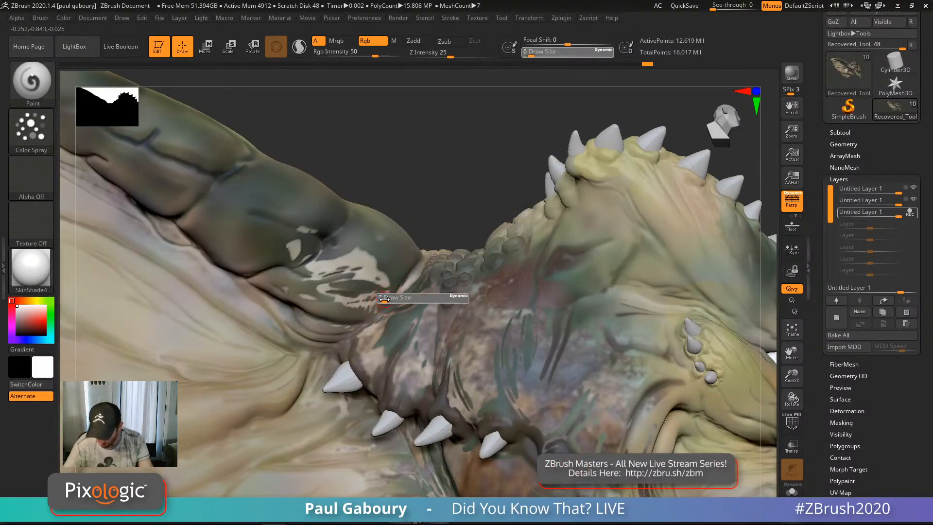
pyautogui.press('shift')
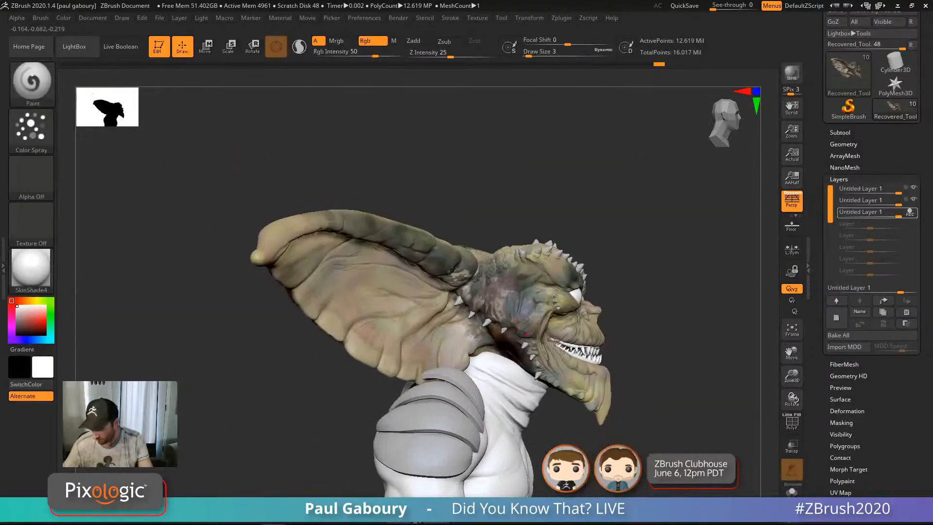
# Step: Turn the bust to a side view, drop two subdivision levels, and zoom in on the cheek
pyautogui.moveTo(554, 340); pyautogui.dragTo(606, 334)
pyautogui.press('shift')
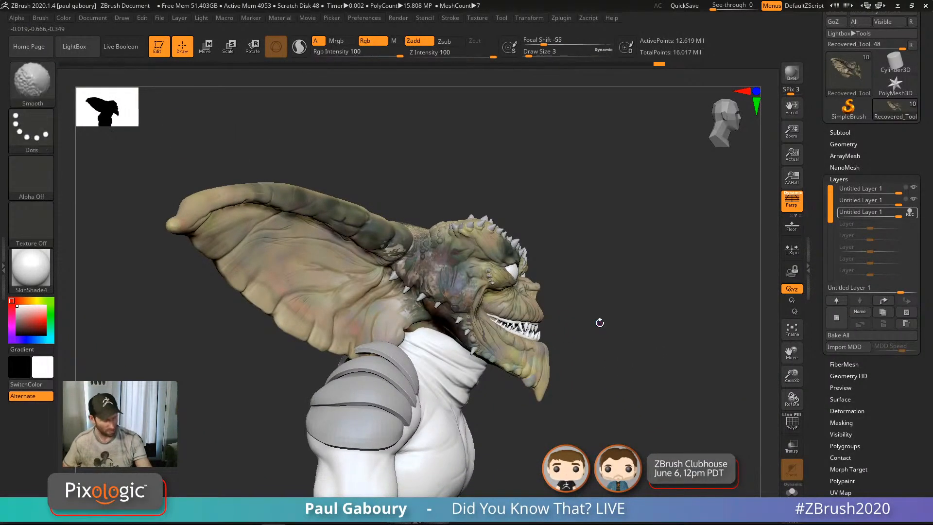
pyautogui.hotkey('shift', 'd')
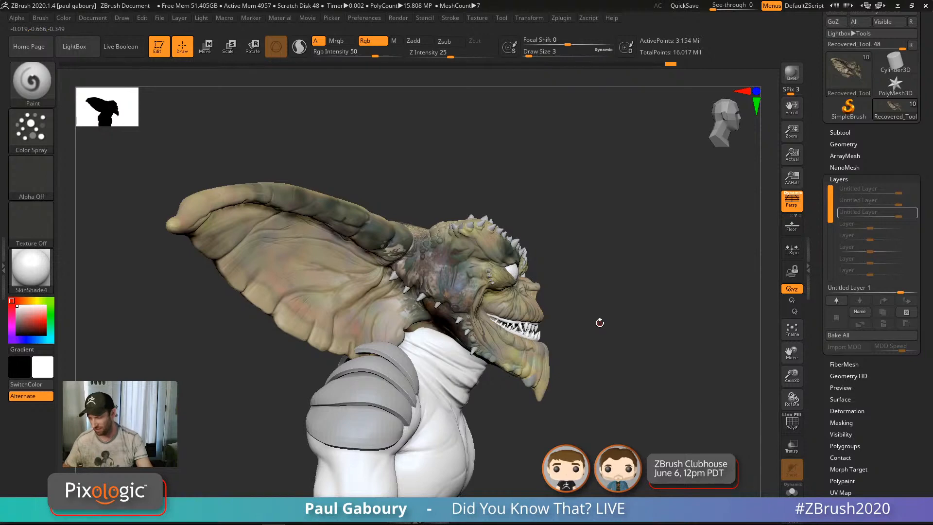
pyautogui.keyDown('ctrl'); pyautogui.moveTo(600, 323); pyautogui.dragTo(608, 372, button='right'); pyautogui.keyUp('ctrl')
pyautogui.press('shift')
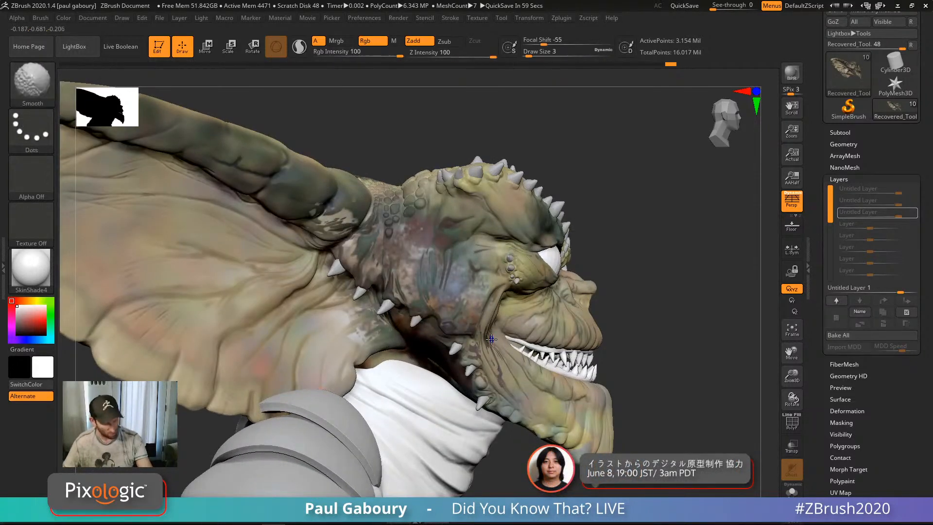
pyautogui.hotkey('shift', 'd')
pyautogui.keyDown('ctrl'); pyautogui.moveTo(469, 309); pyautogui.dragTo(473, 353, button='right'); pyautogui.keyUp('ctrl')
# Step: Set brush size to 4 and smooth the painted colour blotches on the cheek
pyautogui.press('s')
pyautogui.click(477, 307)
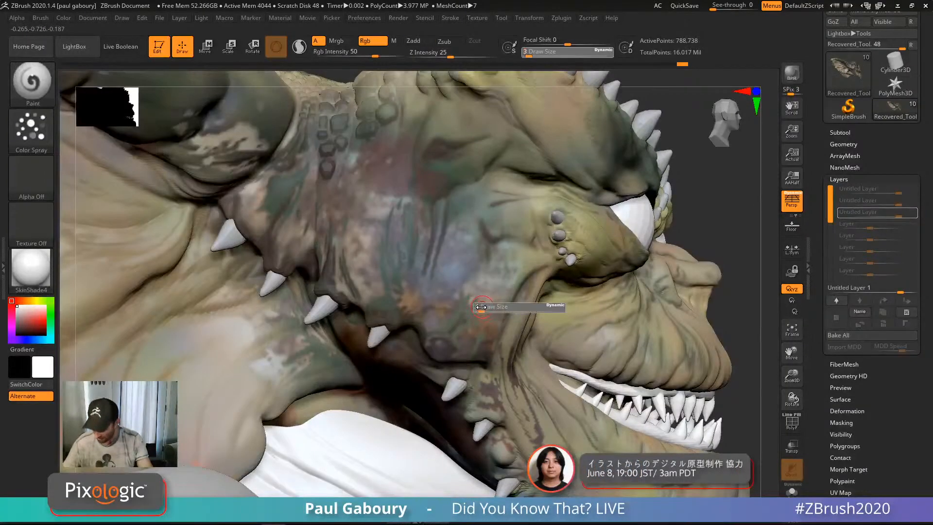
pyautogui.press('shift')
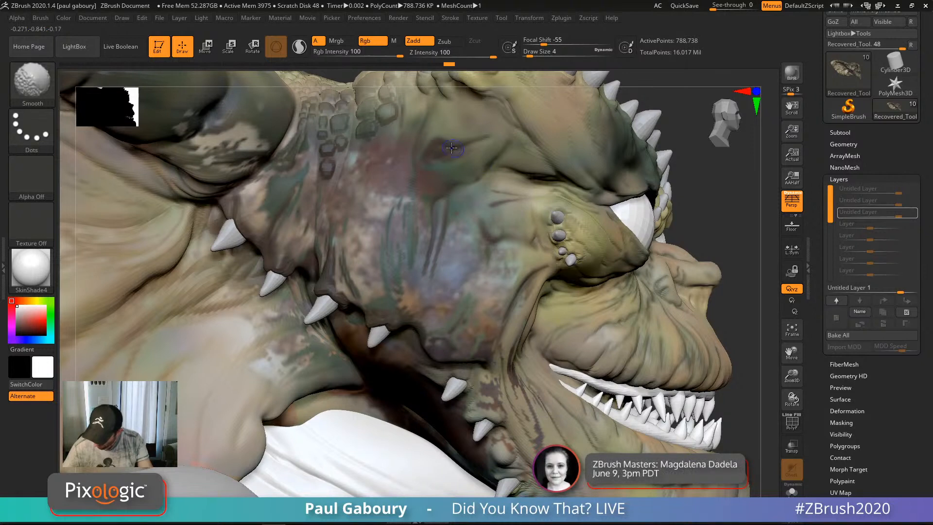
pyautogui.moveTo(435, 162)
pyautogui.keyDown('shift'); pyautogui.mouseDown()
pyautogui.moveTo(464, 163)
pyautogui.moveTo(454, 168)
pyautogui.mouseUp(); pyautogui.keyUp('shift')
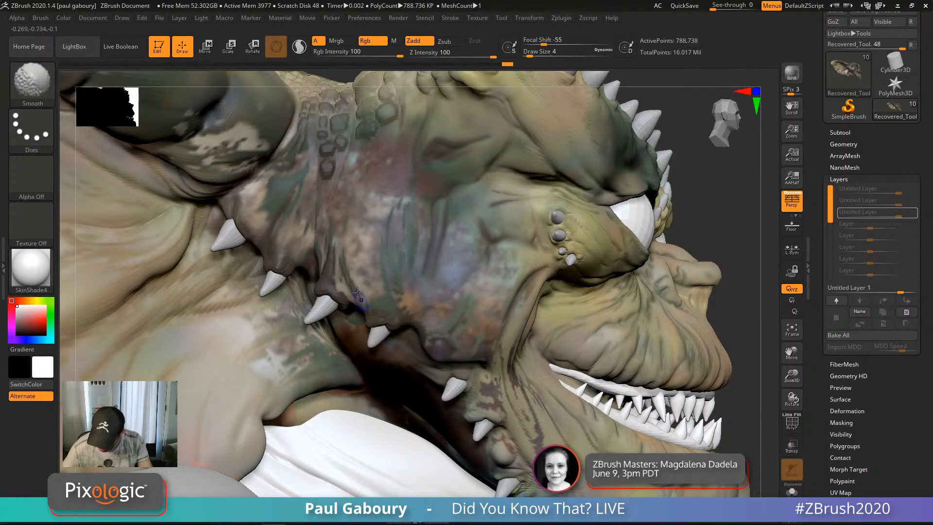
pyautogui.moveTo(354, 222)
pyautogui.keyDown('shift'); pyautogui.mouseDown()
pyautogui.moveTo(354, 207)
pyautogui.moveTo(372, 268)
pyautogui.mouseUp(); pyautogui.keyUp('shift')
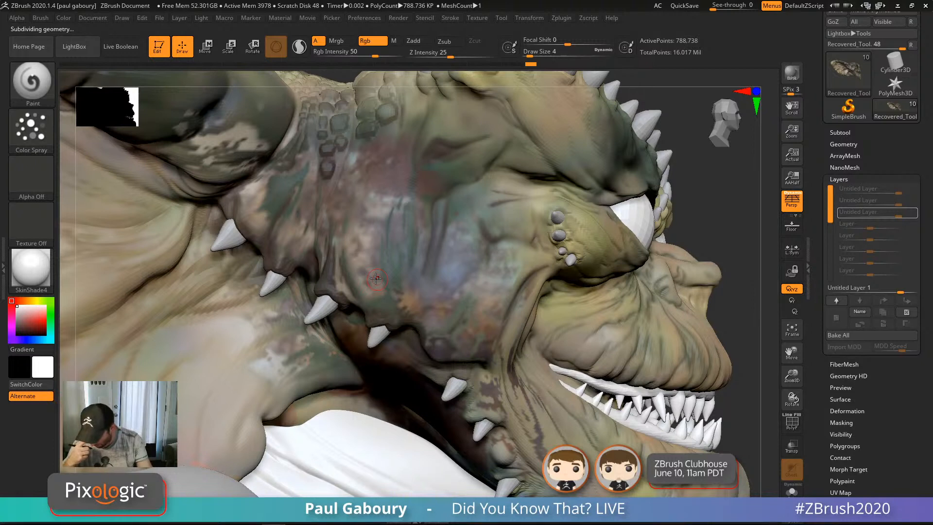
# Step: Step up one subdivision level, smooth another cheek patch, then reframe the view on the head
pyautogui.press('d')
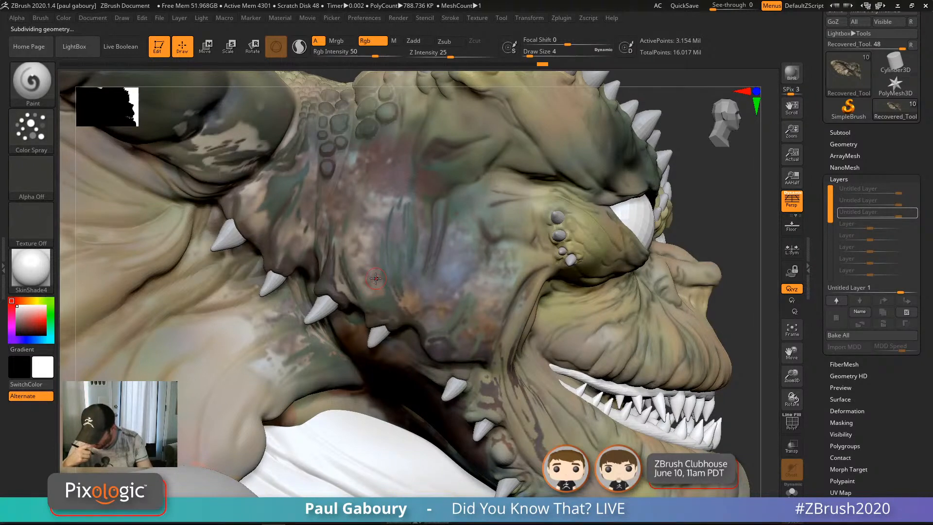
pyautogui.press('shift')
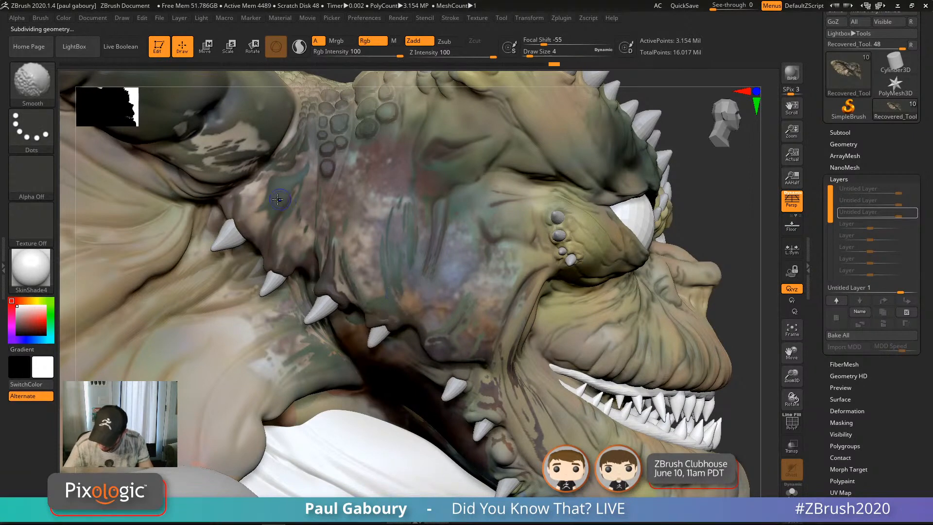
pyautogui.keyDown('shift'); pyautogui.moveTo(277, 198); pyautogui.dragTo(254, 210); pyautogui.keyUp('shift')
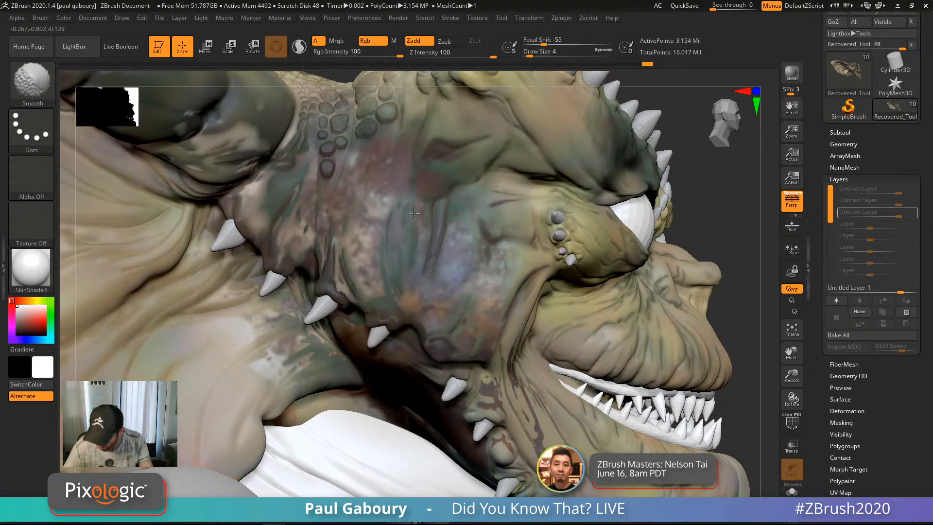
pyautogui.moveTo(437, 277)
pyautogui.keyDown('ctrl'); pyautogui.mouseDown(button='right')
pyautogui.moveTo(642, 331)
pyautogui.moveTo(582, 288)
pyautogui.moveTo(567, 332)
pyautogui.moveTo(611, 295)
pyautogui.mouseUp(button='right'); pyautogui.keyUp('ctrl')
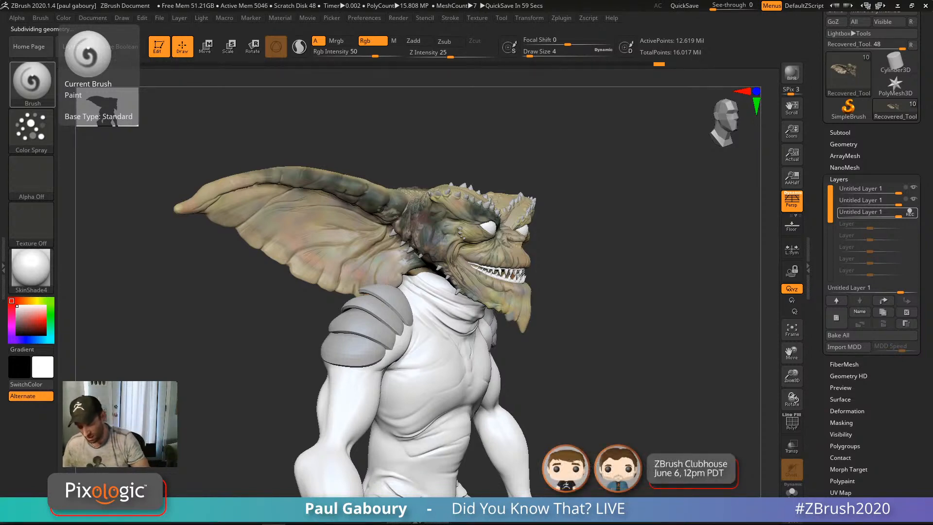
pyautogui.moveTo(617, 312)
pyautogui.mouseDown(button='right')
pyautogui.moveTo(637, 316)
pyautogui.moveTo(556, 310)
pyautogui.moveTo(535, 362)
pyautogui.moveTo(479, 274)
pyautogui.moveTo(454, 198)
pyautogui.mouseUp(button='right')
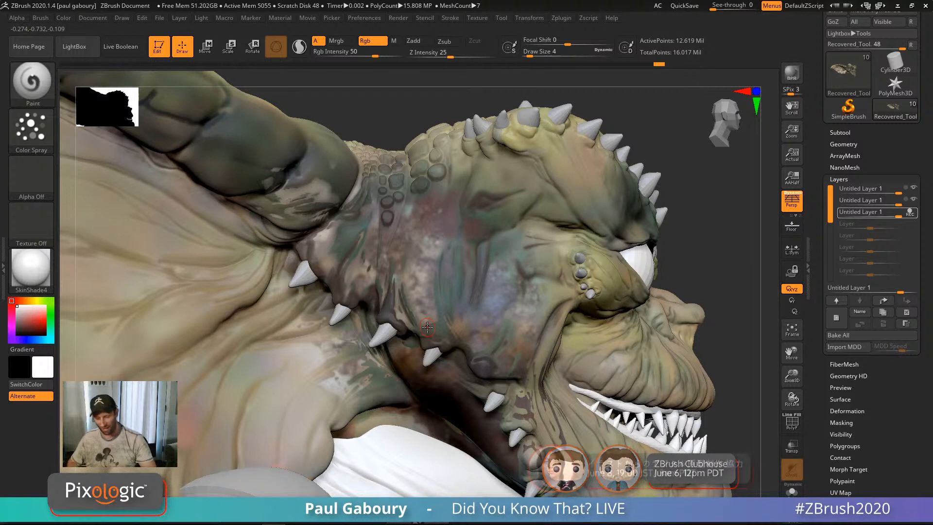
# Step: Stop recording on the third paint layer and open Masking's Mask By Polypaint window
pyautogui.click(912, 216)
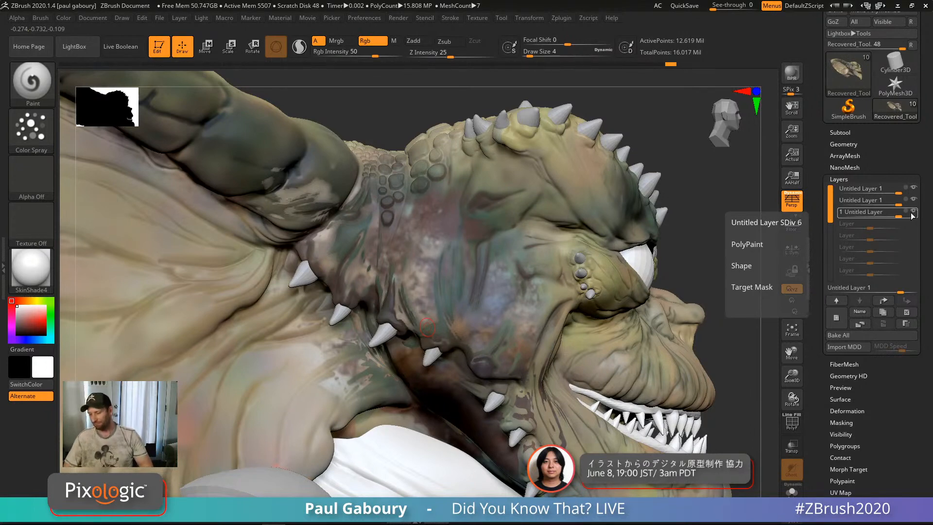
pyautogui.click(846, 179)
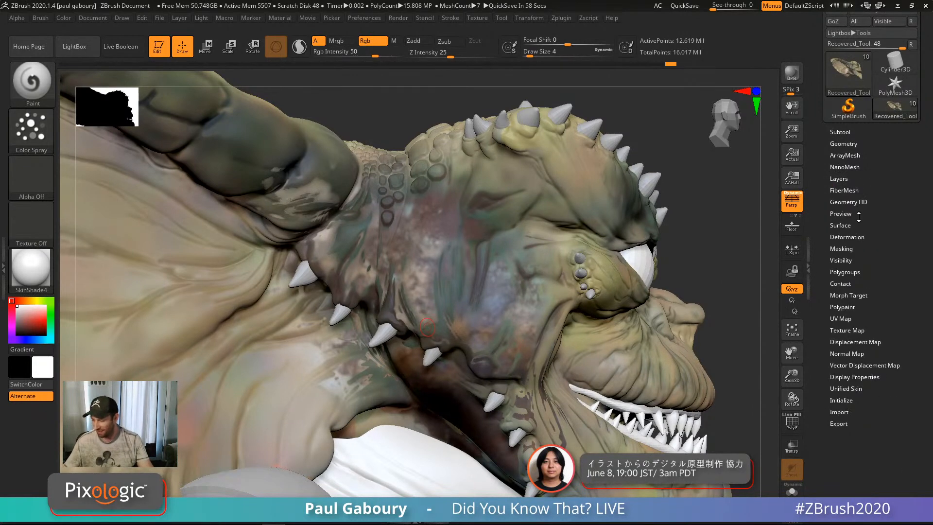
pyautogui.click(856, 249)
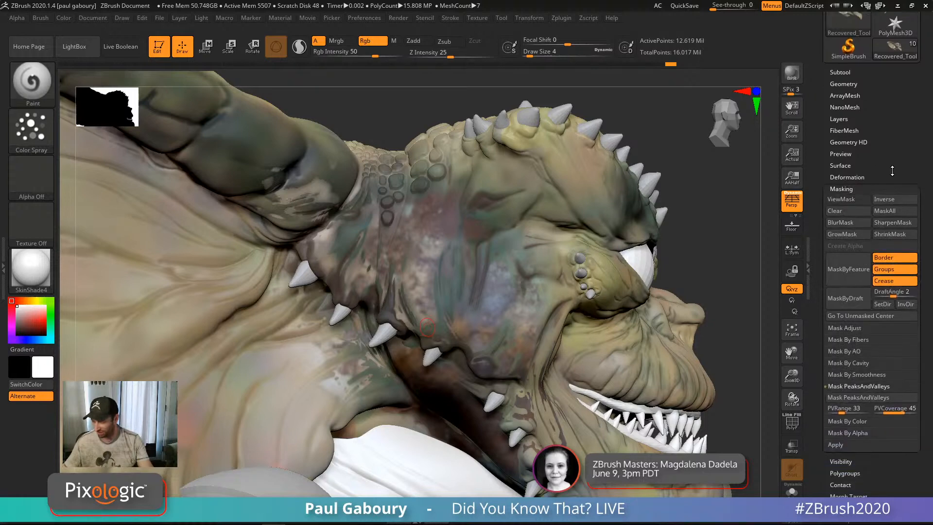
pyautogui.click(871, 345)
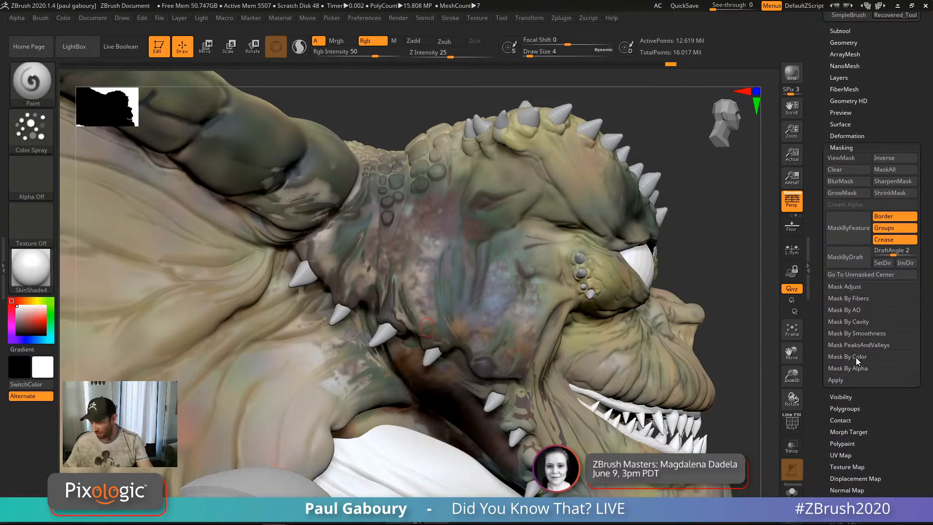
pyautogui.click(856, 357)
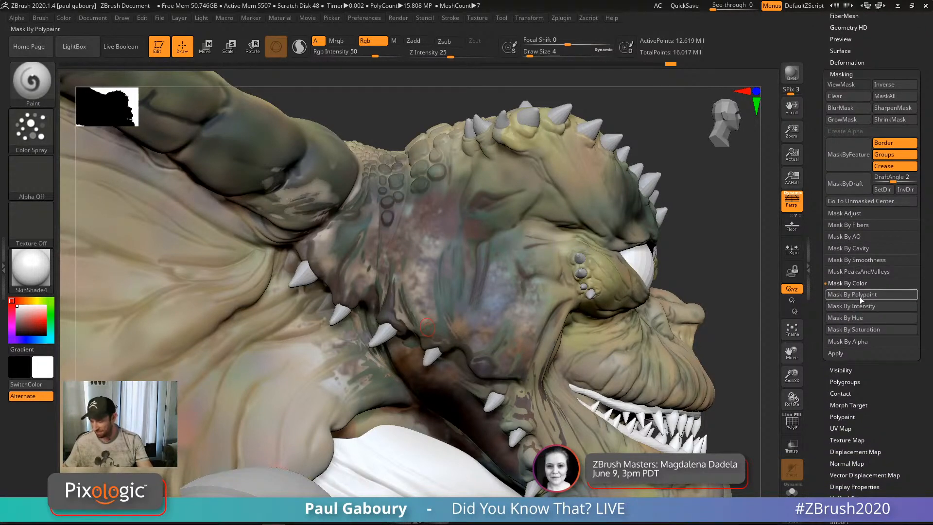
pyautogui.click(859, 295)
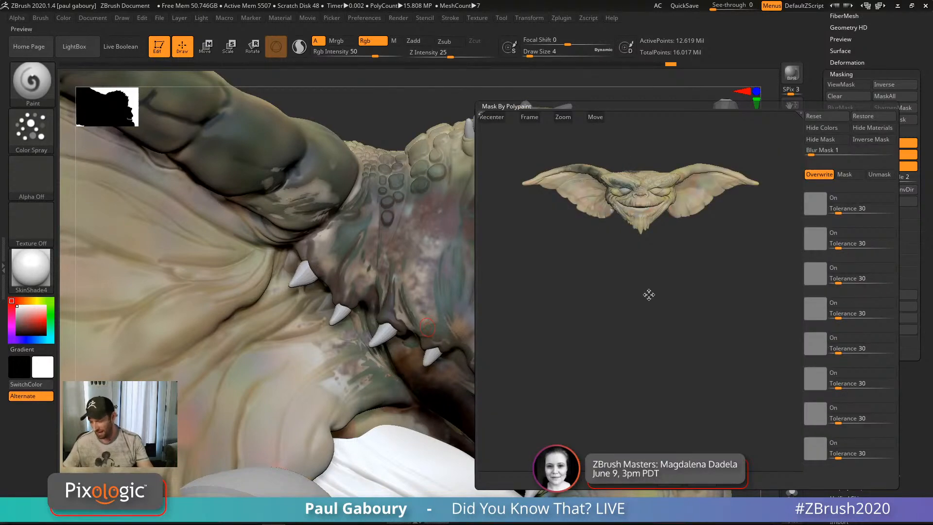
# Step: Sample the brown cheek skin colour in the preview as the mask colour, with tolerance 2
pyautogui.moveTo(648, 294); pyautogui.dragTo(648, 341)
pyautogui.moveTo(647, 341)
pyautogui.keyDown('alt'); pyautogui.mouseDown(button='right')
pyautogui.moveTo(754, 459)
pyautogui.moveTo(689, 386)
pyautogui.moveTo(741, 440)
pyautogui.mouseUp(button='right'); pyautogui.keyUp('alt')
pyautogui.moveTo(654, 338)
pyautogui.mouseDown(button='right')
pyautogui.moveTo(675, 364)
pyautogui.moveTo(650, 337)
pyautogui.mouseUp(button='right')
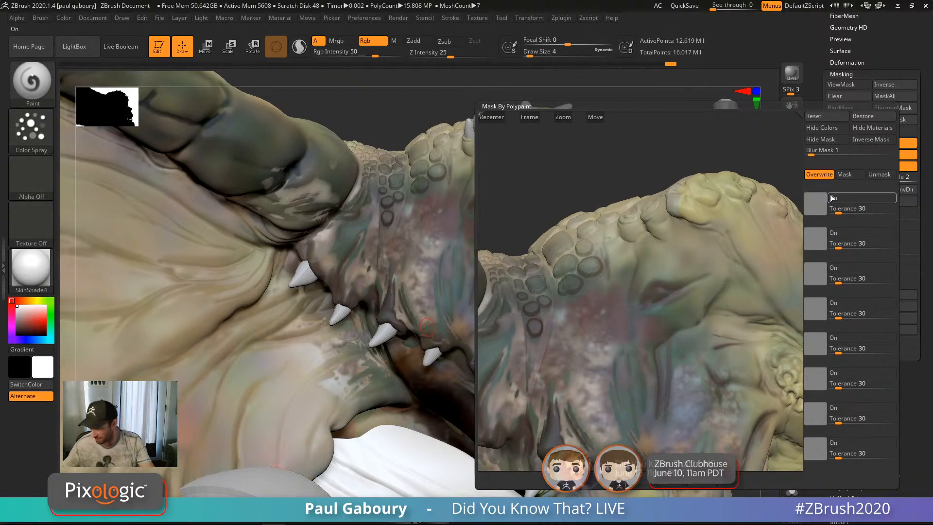
pyautogui.click(649, 335)
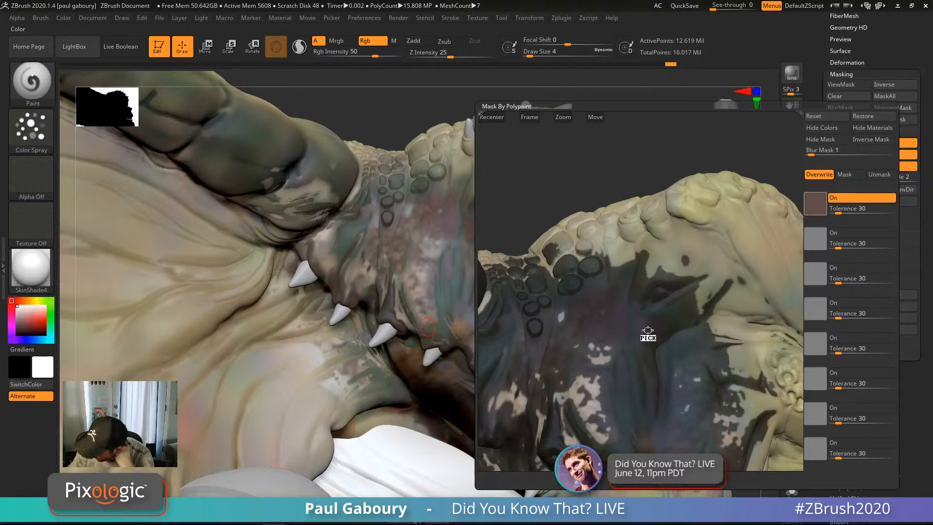
pyautogui.moveTo(648, 332)
pyautogui.mouseDown()
pyautogui.moveTo(610, 325)
pyautogui.moveTo(656, 329)
pyautogui.mouseUp()
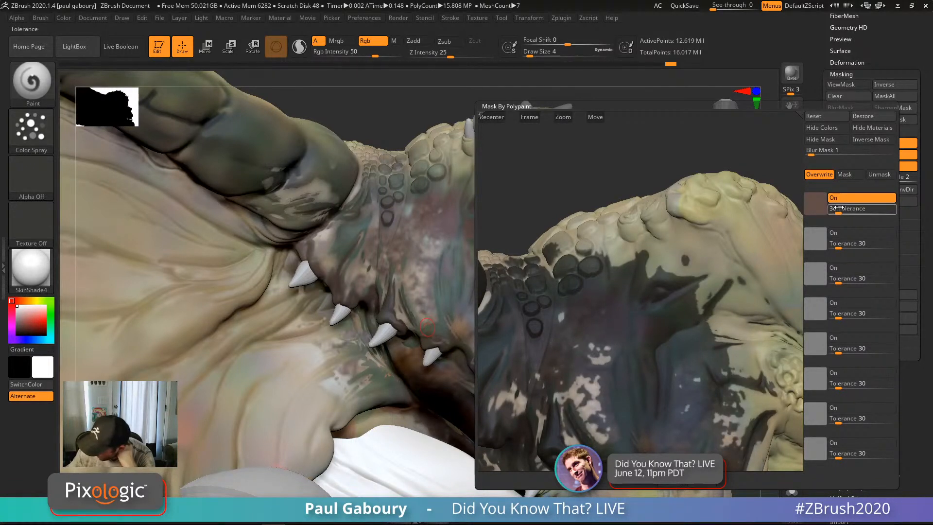
pyautogui.moveTo(841, 213); pyautogui.dragTo(833, 212)
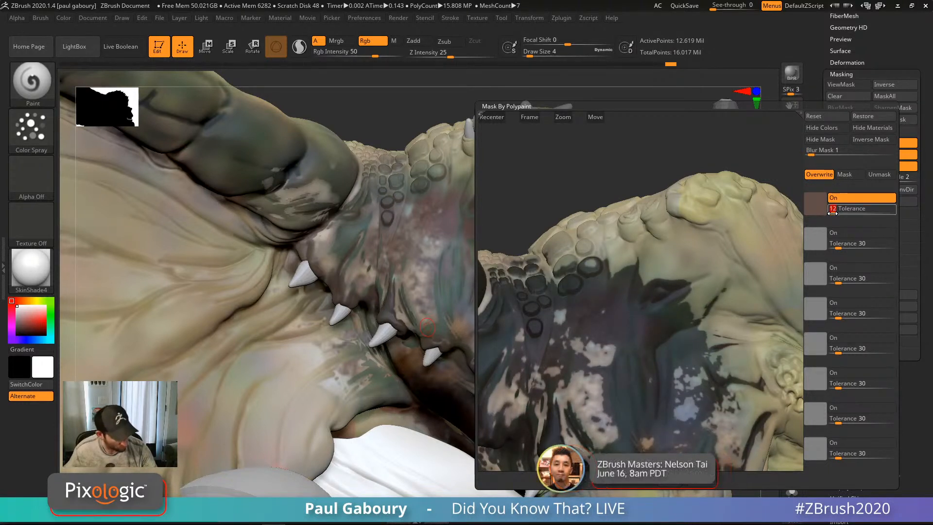
pyautogui.click(831, 214)
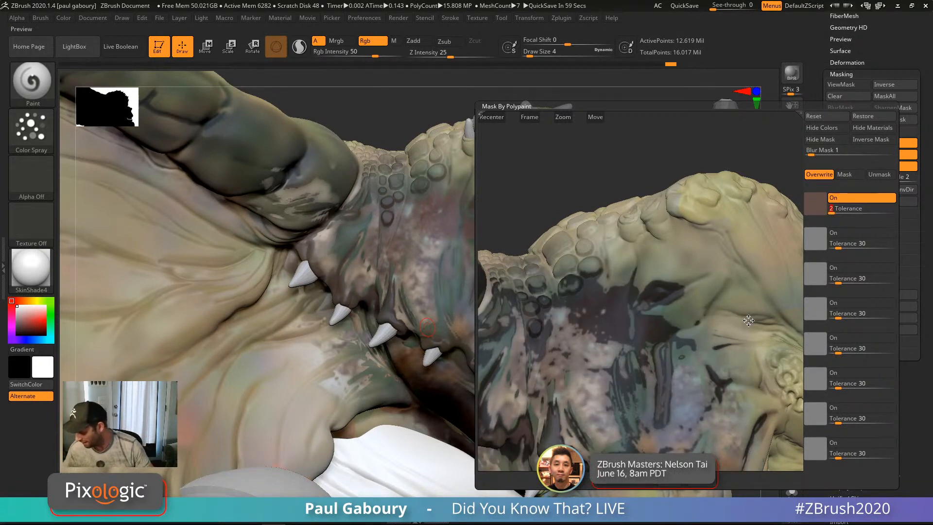
# Step: Raise the mask blur to 9, hide materials, and inspect the mask preview from several angles
pyautogui.click(812, 152)
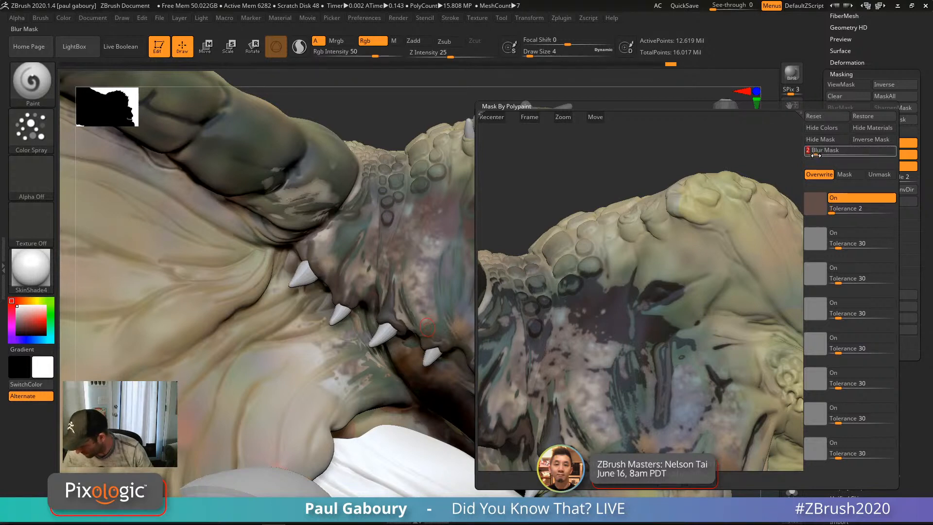
pyautogui.moveTo(814, 152); pyautogui.dragTo(836, 154)
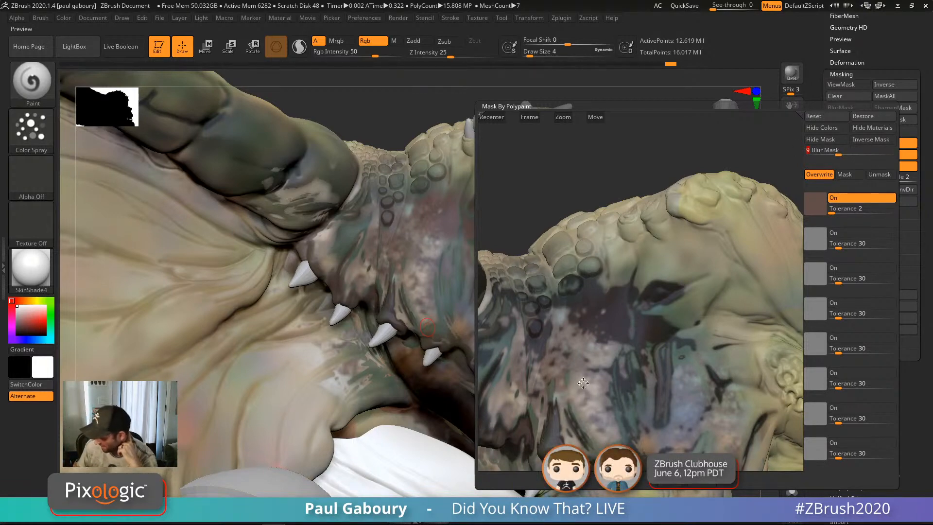
pyautogui.moveTo(637, 352)
pyautogui.mouseDown()
pyautogui.moveTo(636, 331)
pyautogui.moveTo(648, 341)
pyautogui.mouseUp()
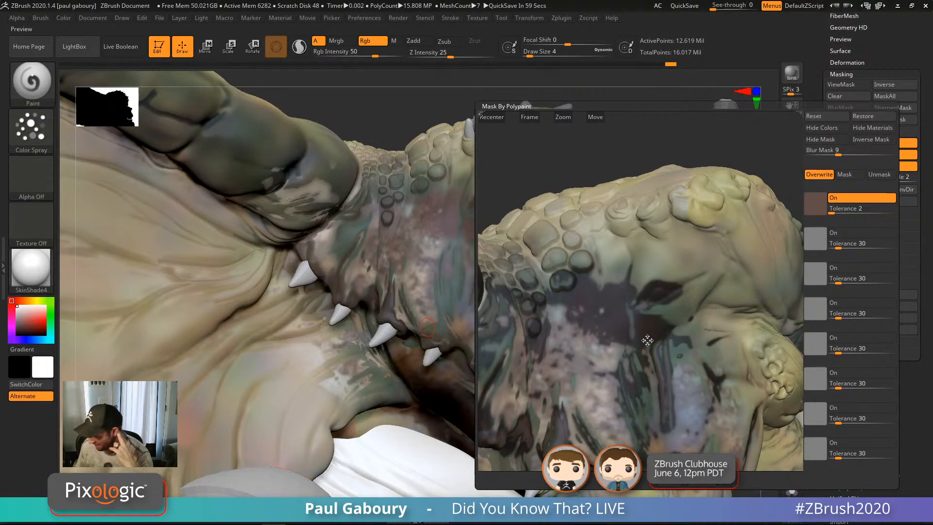
pyautogui.click(873, 127)
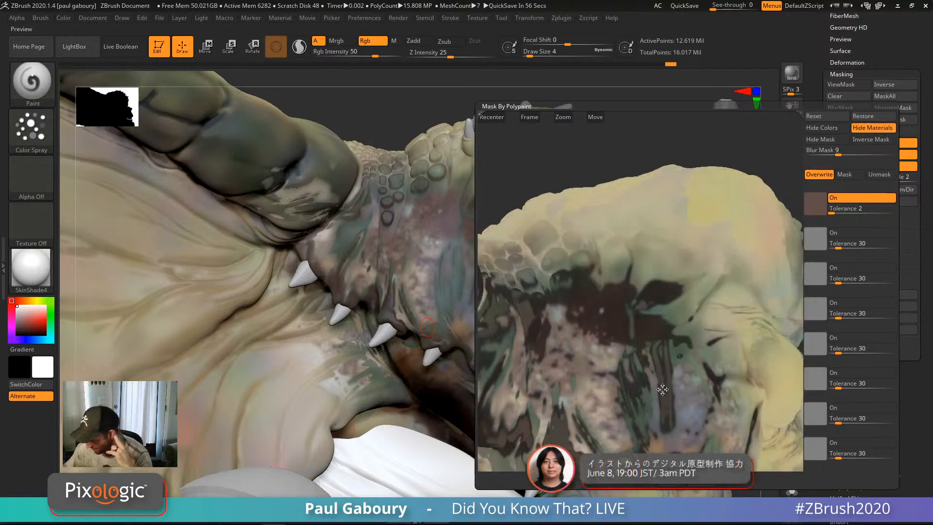
pyautogui.moveTo(714, 419)
pyautogui.mouseDown()
pyautogui.moveTo(719, 405)
pyautogui.moveTo(695, 376)
pyautogui.mouseUp()
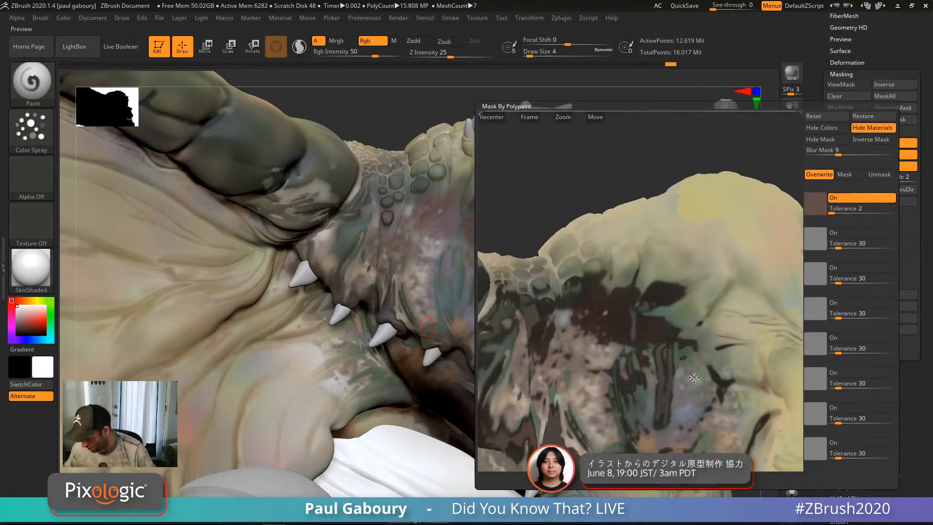
pyautogui.keyDown('ctrl'); pyautogui.moveTo(690, 392); pyautogui.dragTo(546, 267, button='right'); pyautogui.keyUp('ctrl')
pyautogui.moveTo(673, 334)
pyautogui.keyDown('alt'); pyautogui.mouseDown()
pyautogui.moveTo(675, 313)
pyautogui.moveTo(655, 349)
pyautogui.moveTo(667, 349)
pyautogui.moveTo(671, 321)
pyautogui.mouseUp(); pyautogui.keyUp('alt')
pyautogui.moveTo(638, 296)
pyautogui.keyDown('ctrl'); pyautogui.mouseDown(button='right')
pyautogui.moveTo(696, 385)
pyautogui.moveTo(718, 442)
pyautogui.mouseUp(button='right'); pyautogui.keyUp('ctrl')
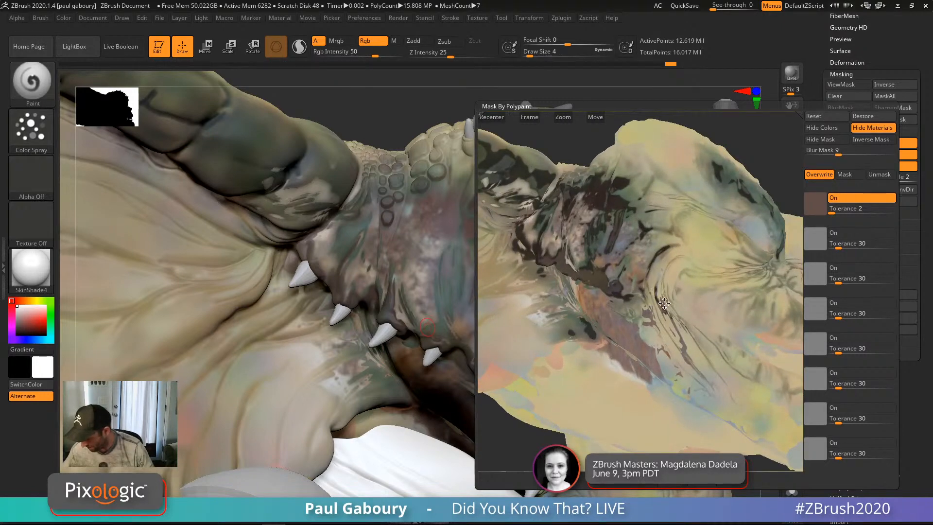
pyautogui.moveTo(664, 303)
pyautogui.keyDown('alt'); pyautogui.mouseDown(button='right')
pyautogui.moveTo(692, 352)
pyautogui.moveTo(643, 288)
pyautogui.moveTo(663, 290)
pyautogui.mouseUp(button='right'); pyautogui.keyUp('alt')
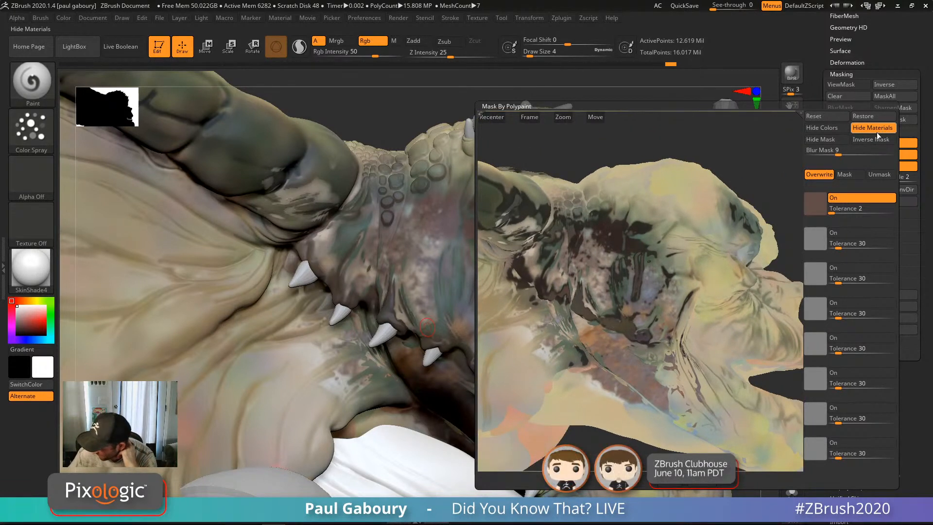
# Step: Apply the polypaint mask and open Polypaint's Adjust Colors window
pyautogui.click(673, 485)
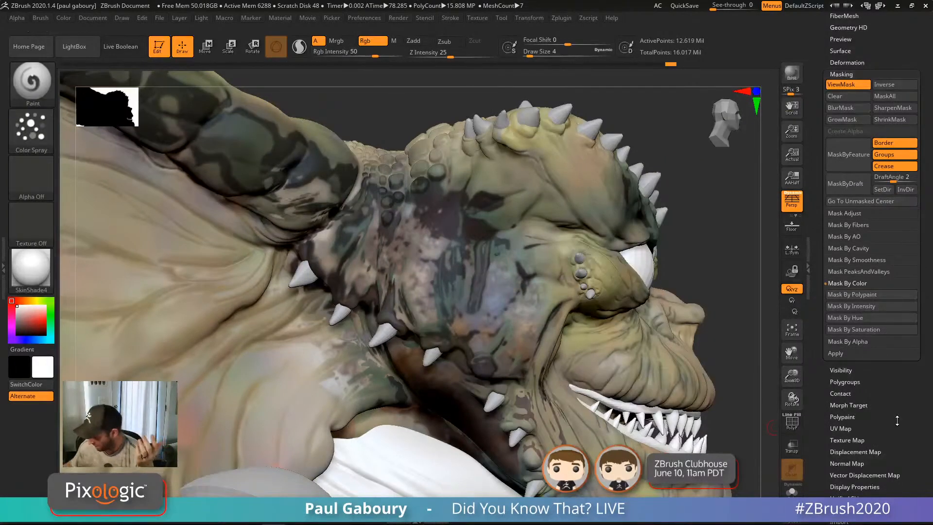
pyautogui.moveTo(897, 428); pyautogui.dragTo(899, 374)
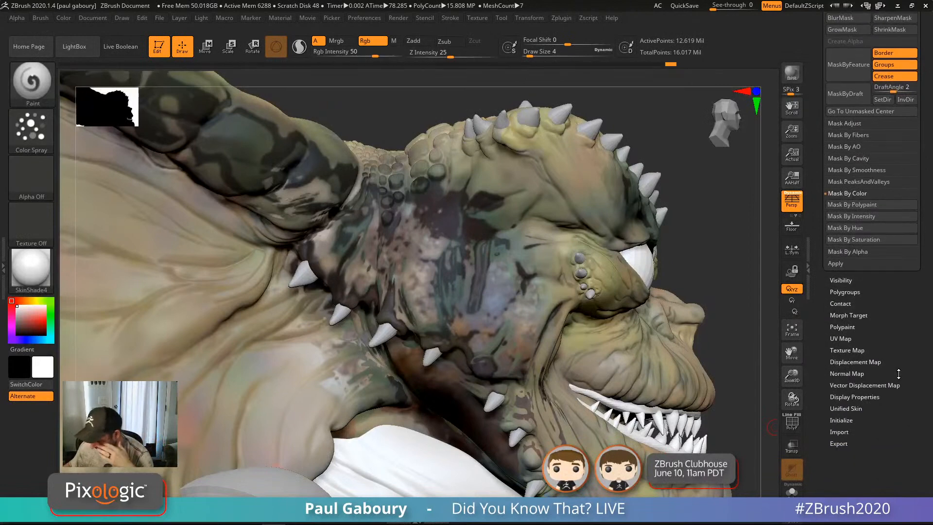
pyautogui.click(849, 326)
pyautogui.moveTo(898, 320); pyautogui.dragTo(894, 389)
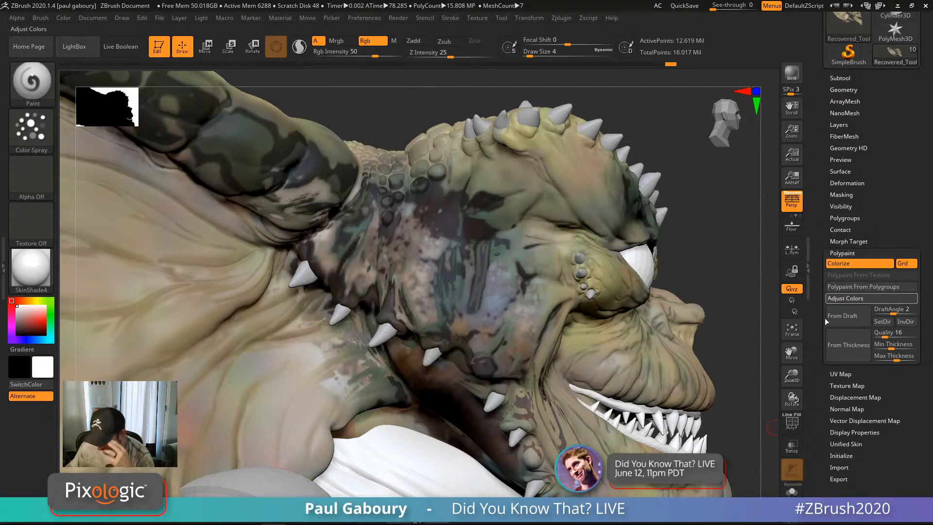
pyautogui.click(862, 299)
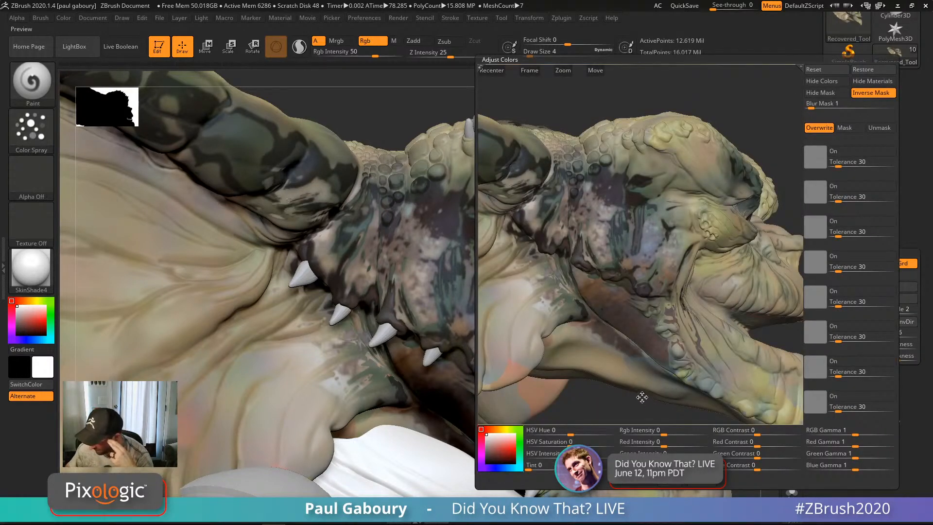
# Step: Sample the brown skin colour as the mask colour while comparing inverted and normal masks
pyautogui.moveTo(642, 396); pyautogui.dragTo(644, 384)
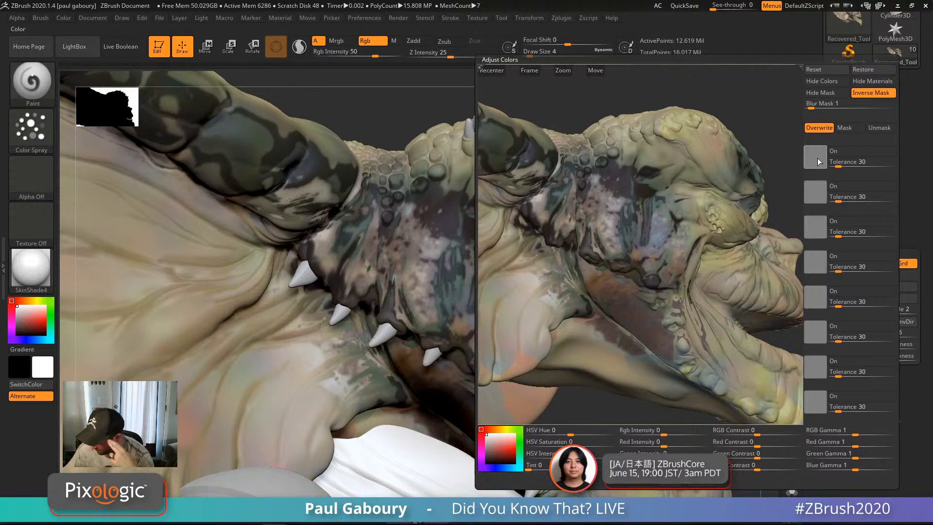
pyautogui.click(876, 94)
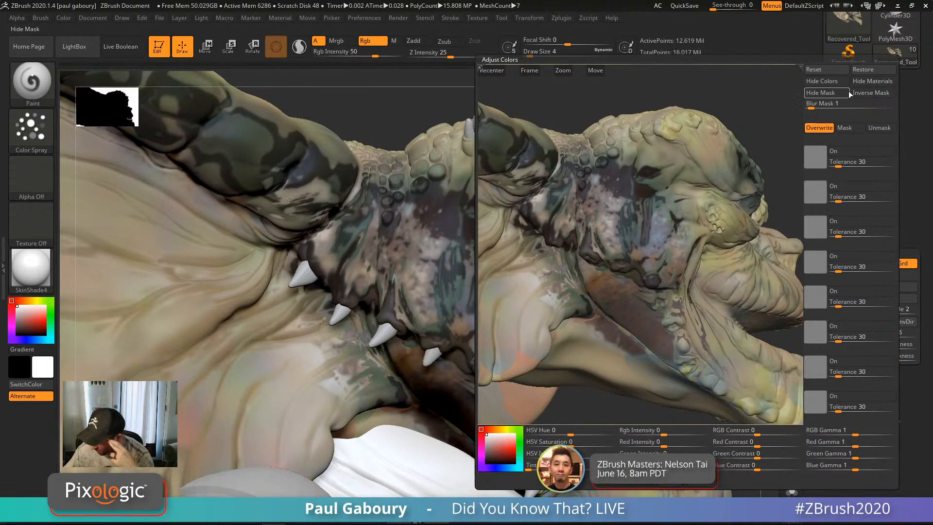
pyautogui.moveTo(703, 248); pyautogui.dragTo(771, 200)
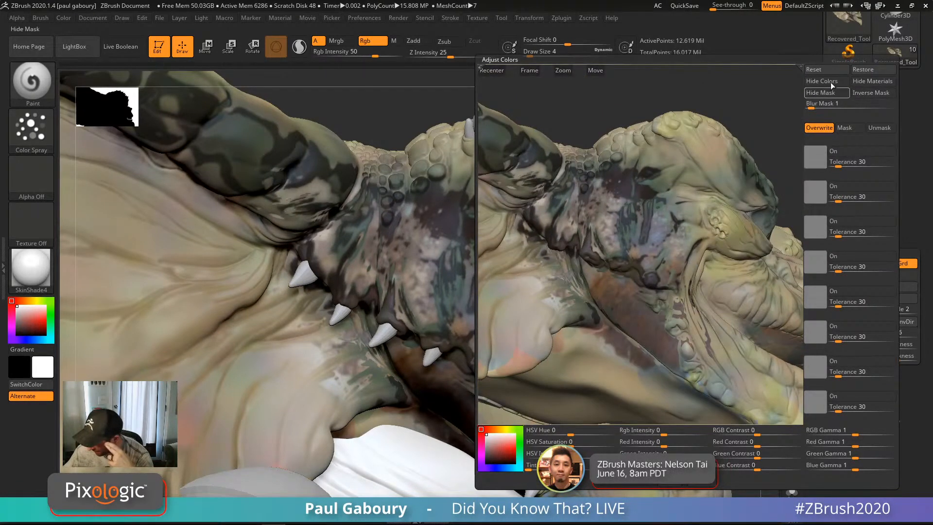
pyautogui.click(858, 93)
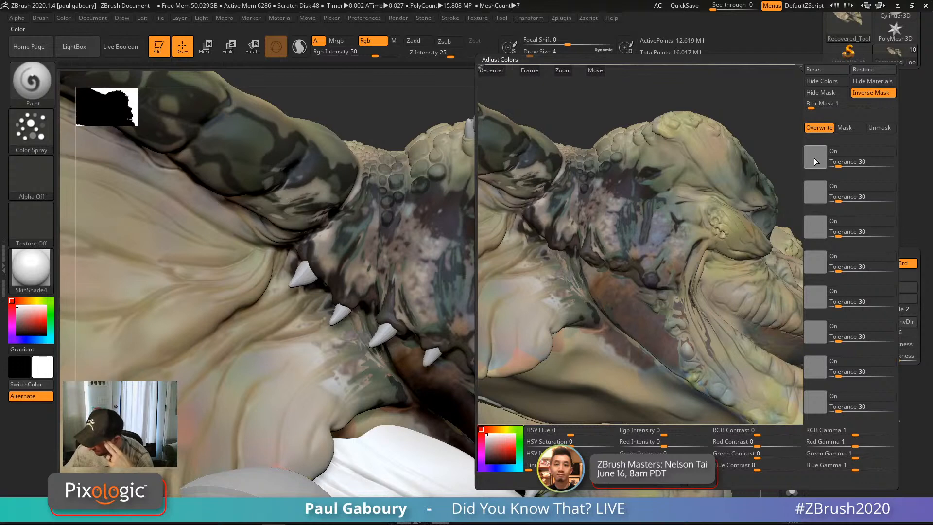
pyautogui.click(645, 225)
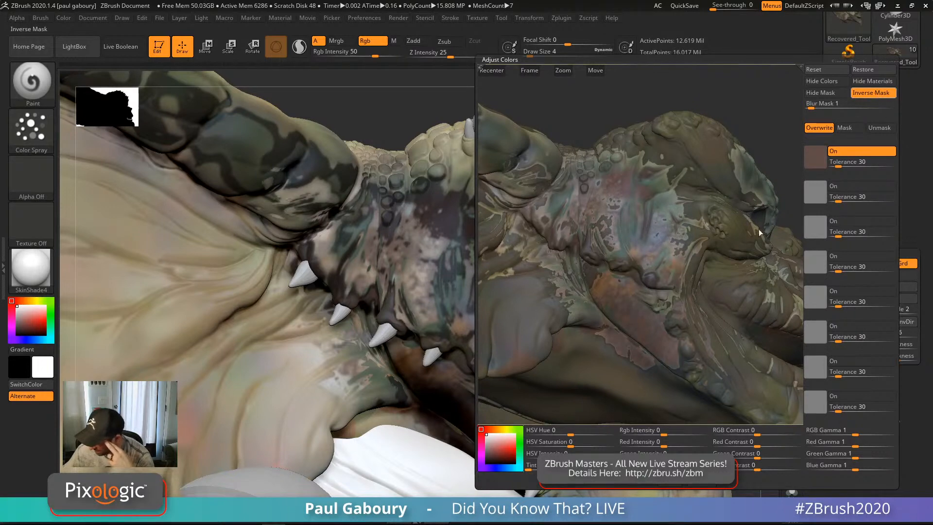
pyautogui.click(875, 93)
# Step: Set the colour mask tolerance to 2 and blur to 10, and invert the mask
pyautogui.click(841, 162)
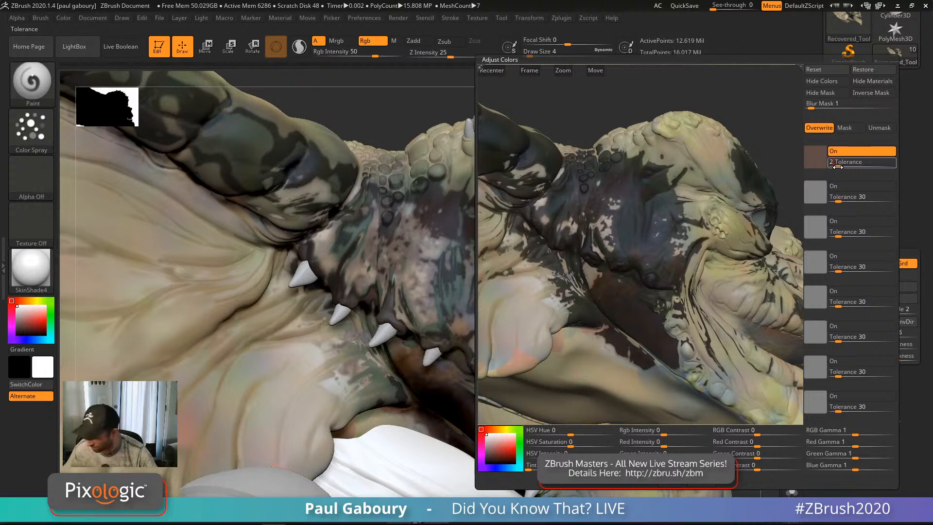
pyautogui.press('Return')
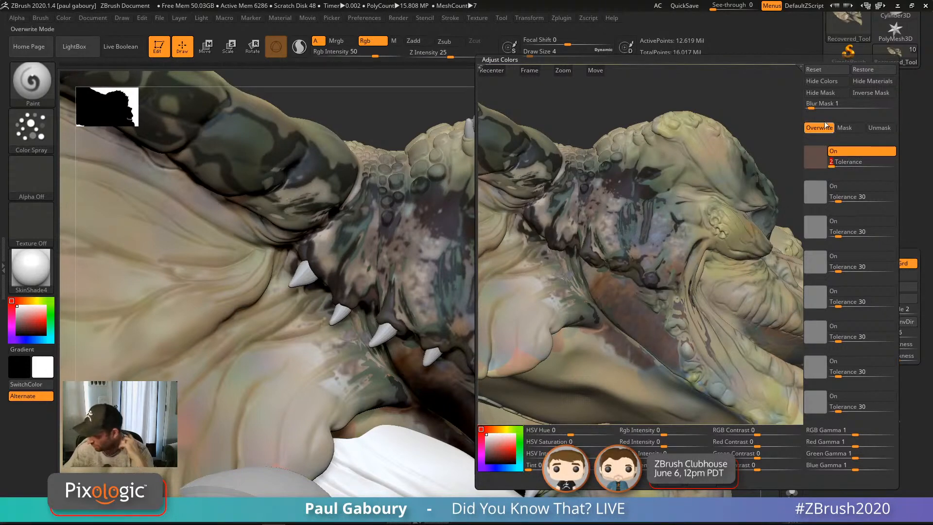
pyautogui.click(810, 105)
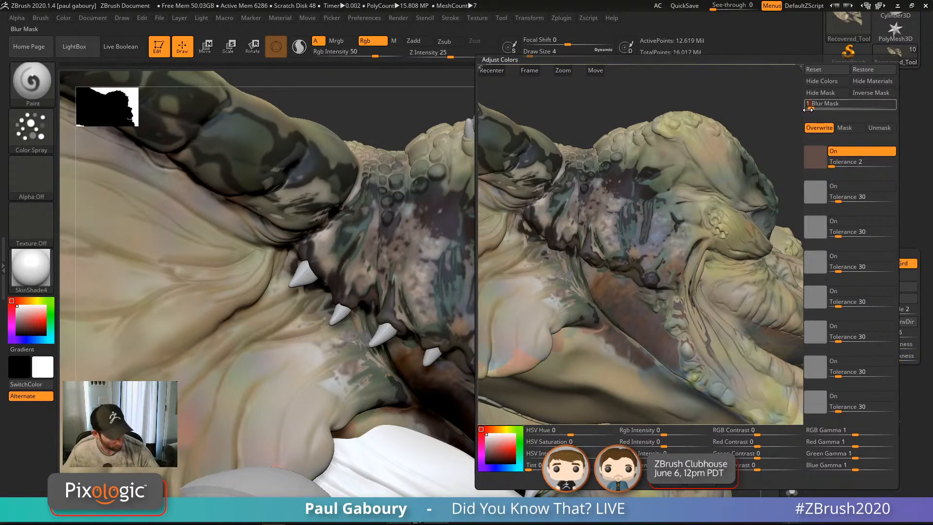
pyautogui.write('0')
pyautogui.press('Return')
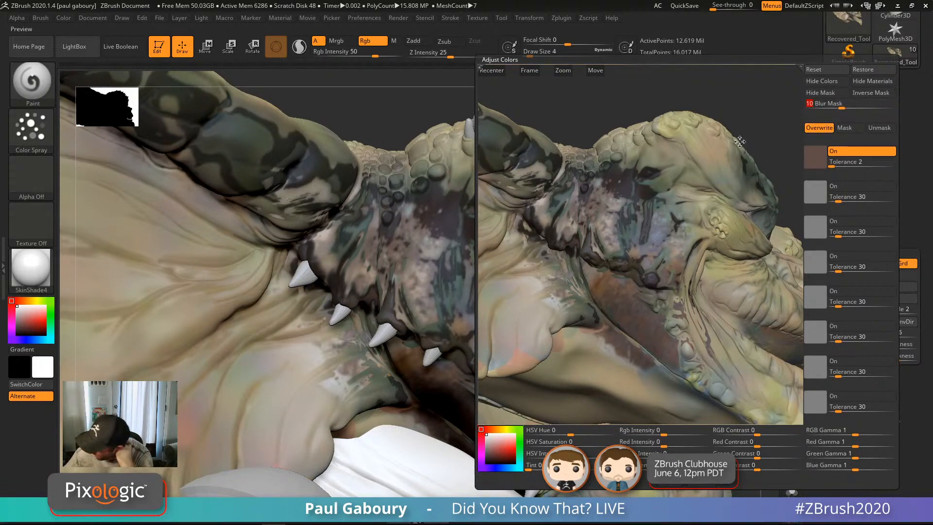
pyautogui.moveTo(659, 242)
pyautogui.mouseDown()
pyautogui.moveTo(662, 259)
pyautogui.moveTo(663, 244)
pyautogui.mouseUp()
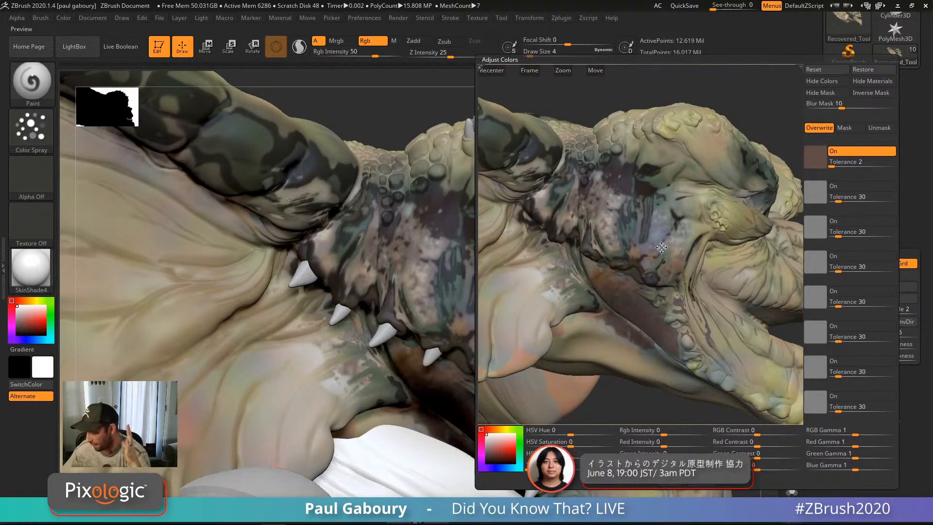
pyautogui.click(873, 92)
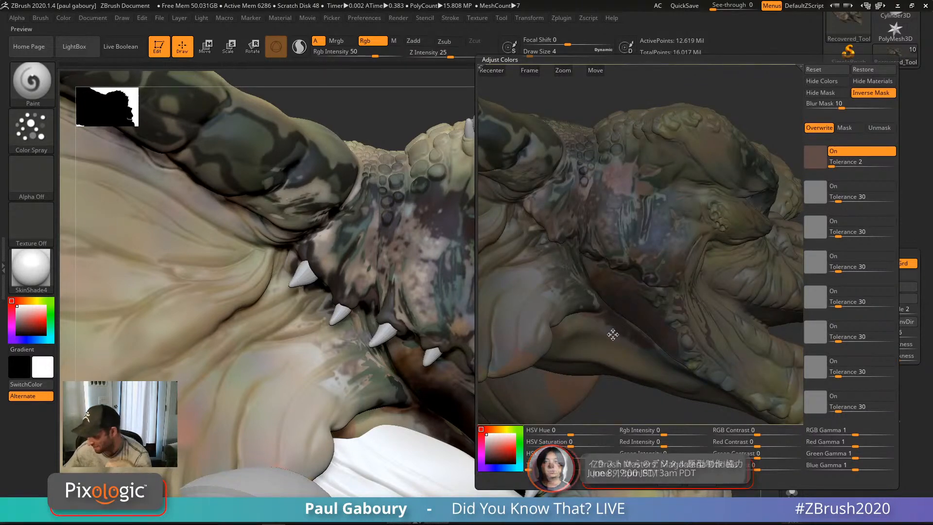
# Step: Hide the mask overlay and try a hue shift of about 0.21
pyautogui.click(822, 94)
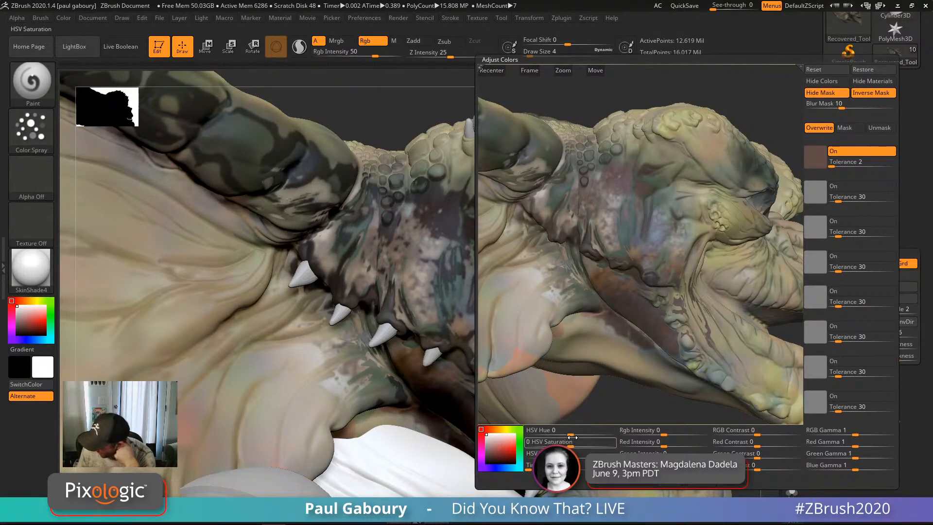
pyautogui.moveTo(573, 434); pyautogui.dragTo(599, 433)
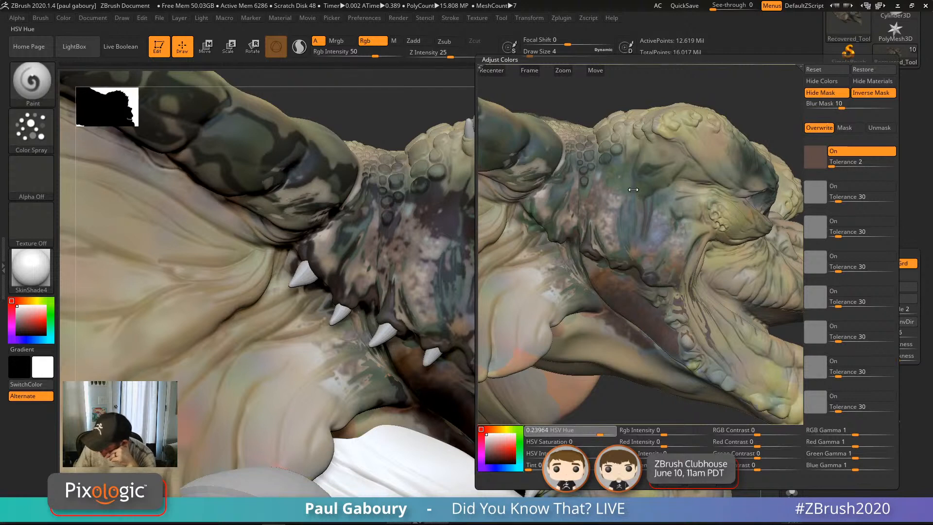
pyautogui.moveTo(598, 434)
pyautogui.mouseDown()
pyautogui.moveTo(544, 446)
pyautogui.moveTo(586, 446)
pyautogui.mouseUp()
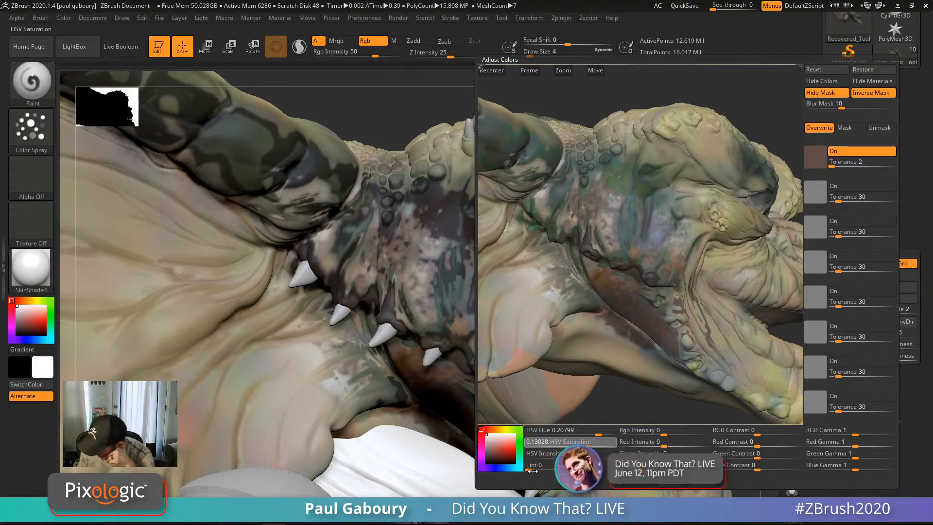
# Step: Try green and blue-purple tints, then settle on hue about 0.03 and saturation -0.24
pyautogui.moveTo(530, 469)
pyautogui.mouseDown()
pyautogui.moveTo(555, 469)
pyautogui.moveTo(546, 469)
pyautogui.mouseUp()
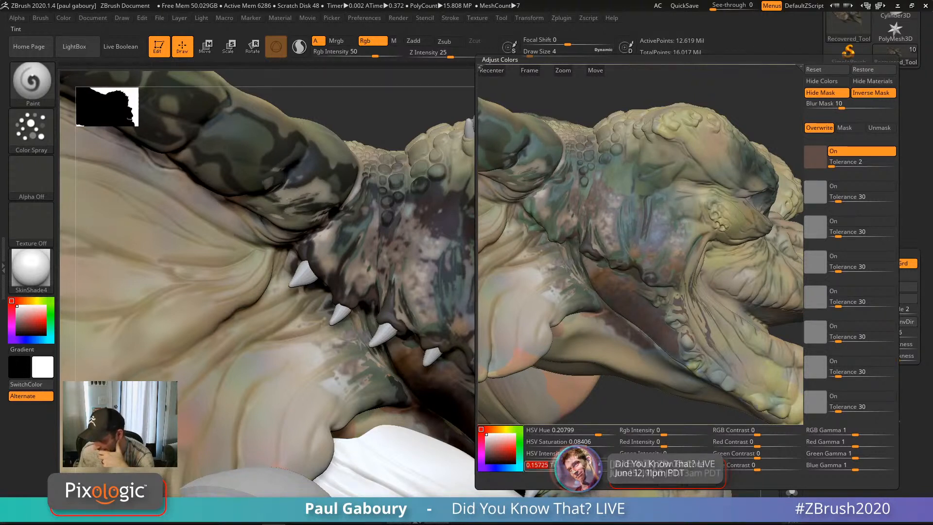
pyautogui.click(511, 450)
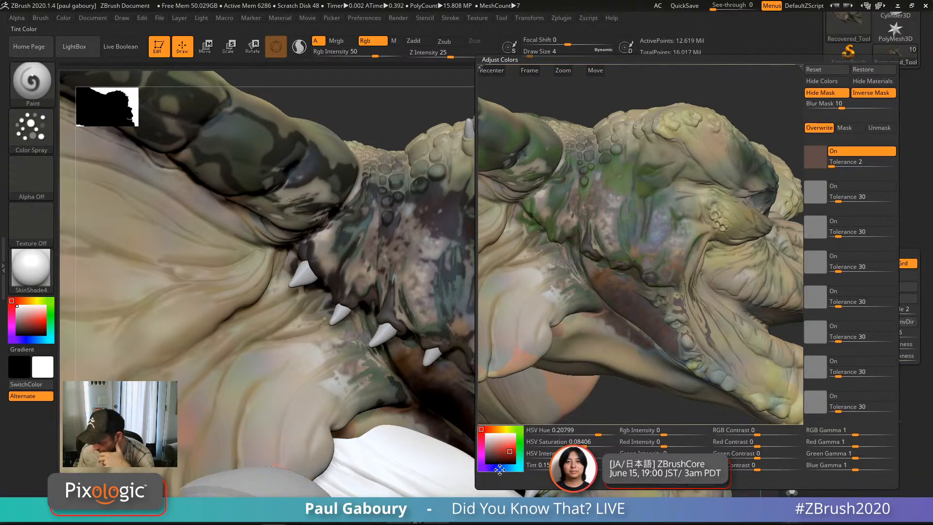
pyautogui.click(497, 469)
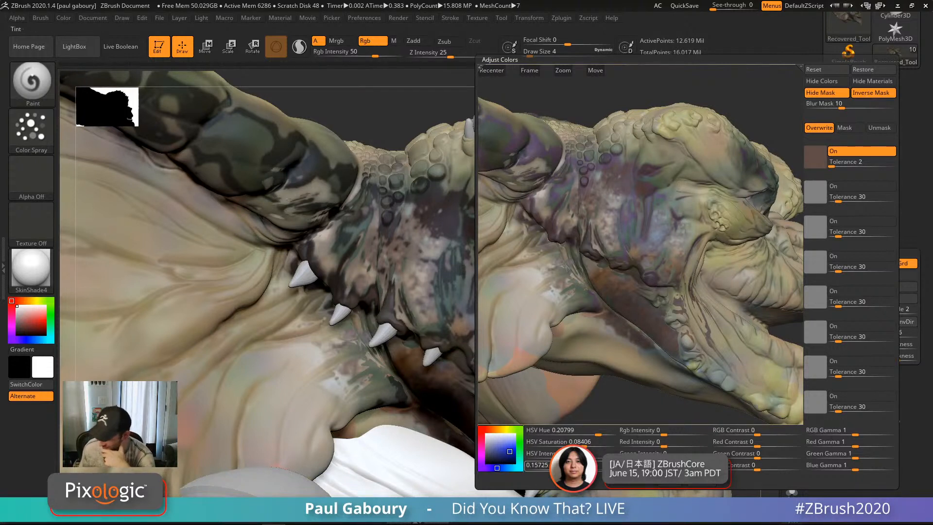
pyautogui.moveTo(550, 468); pyautogui.dragTo(536, 468)
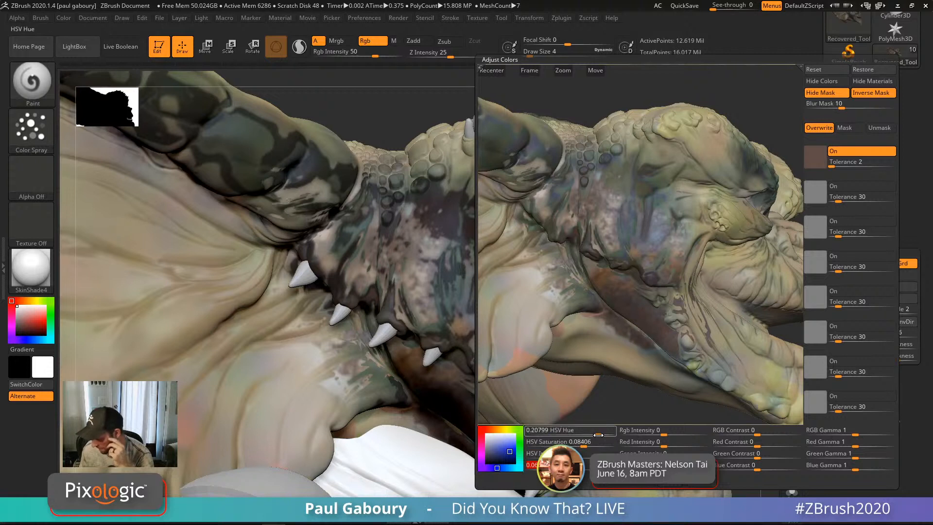
pyautogui.moveTo(583, 434); pyautogui.dragTo(549, 446)
pyautogui.moveTo(664, 433)
pyautogui.mouseDown()
pyautogui.moveTo(689, 445)
pyautogui.moveTo(667, 446)
pyautogui.mouseUp()
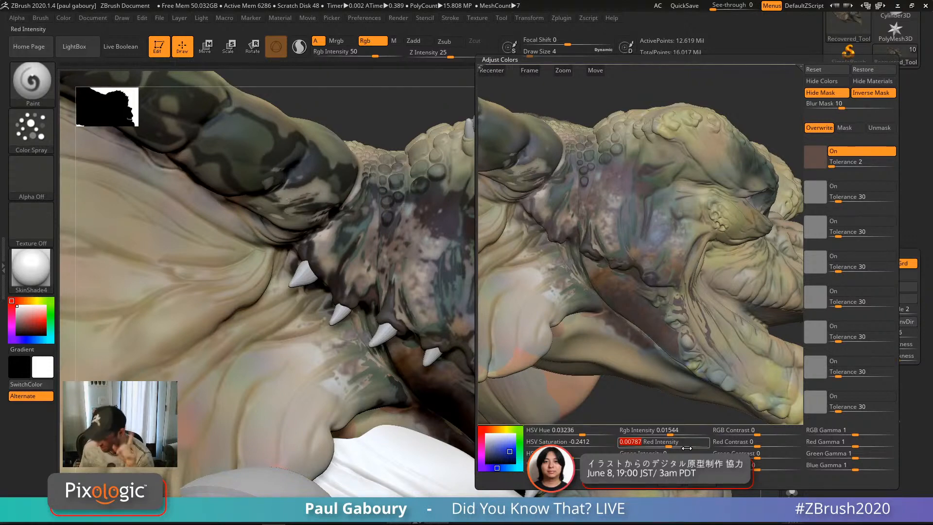
# Step: Accept the hue 0.03 and saturation -0.24 shift, Ctrl-drag to clear the mask, then review the head
pyautogui.click(673, 485)
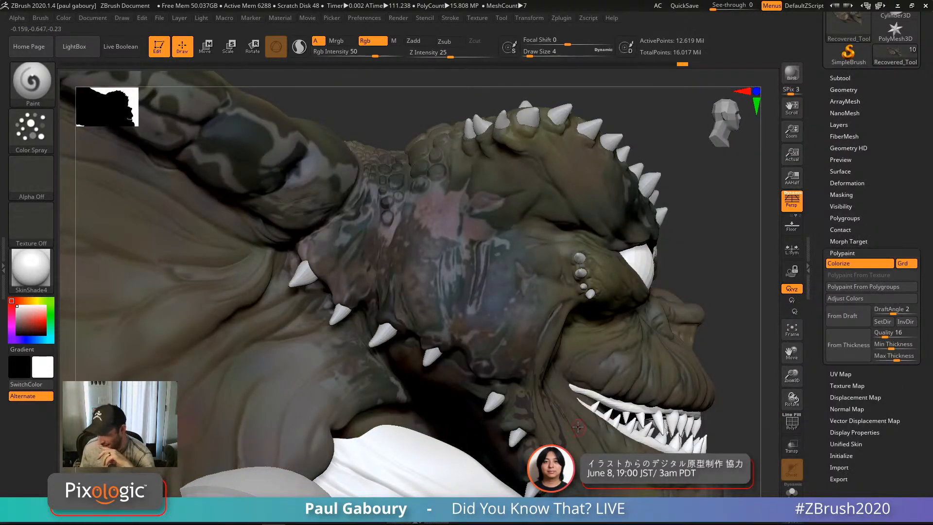
pyautogui.press('ctrl')
pyautogui.keyDown('ctrl'); pyautogui.moveTo(737, 294); pyautogui.dragTo(739, 298); pyautogui.keyUp('ctrl')
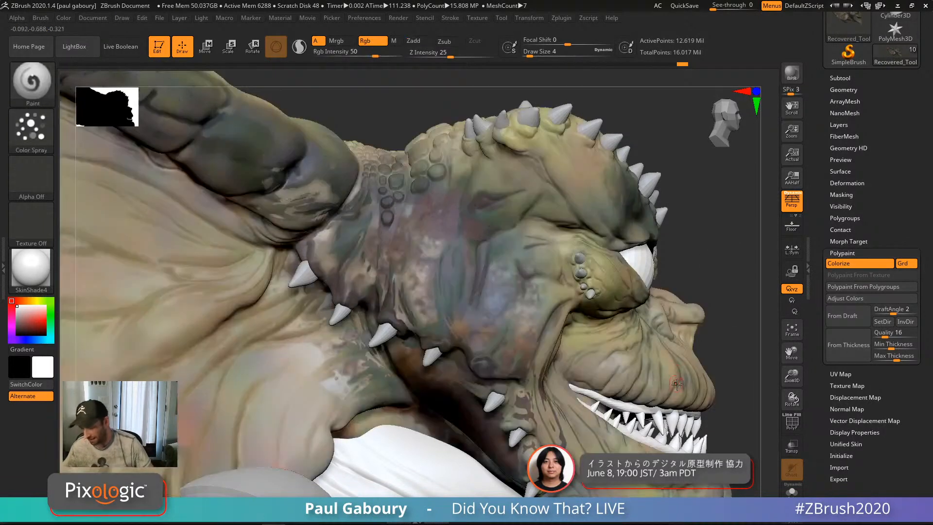
pyautogui.keyDown('ctrl'); pyautogui.moveTo(734, 311); pyautogui.dragTo(724, 204, button='right'); pyautogui.keyUp('ctrl')
pyautogui.keyDown('alt'); pyautogui.moveTo(749, 403); pyautogui.dragTo(619, 293, button='right'); pyautogui.keyUp('alt')
pyautogui.moveTo(715, 313); pyautogui.dragTo(622, 313, button='right')
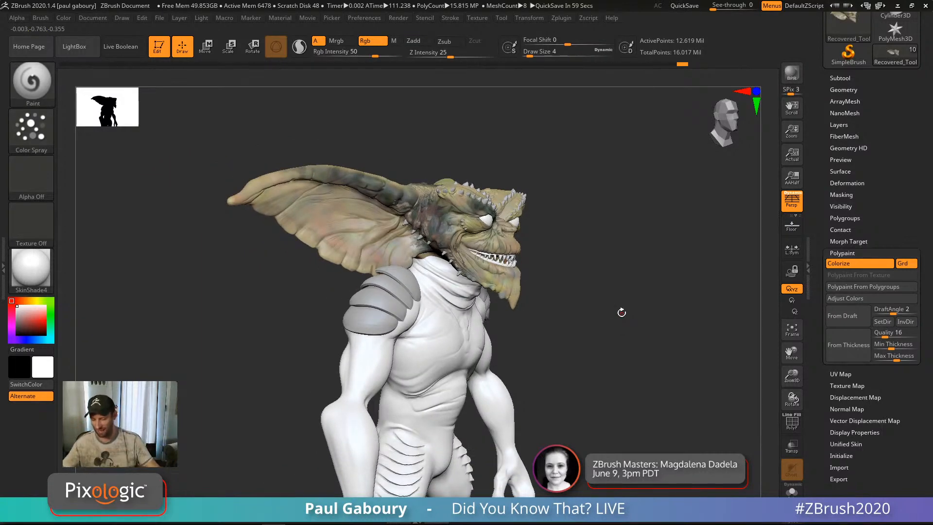
pyautogui.keyDown('ctrl'); pyautogui.moveTo(449, 242); pyautogui.dragTo(624, 395, button='right'); pyautogui.keyUp('ctrl')
pyautogui.moveTo(392, 260); pyautogui.dragTo(410, 253, button='right')
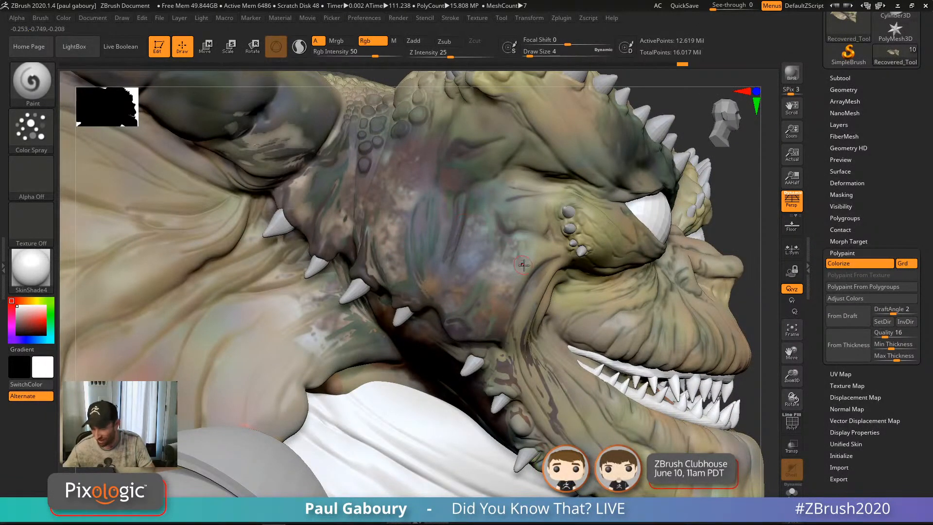
pyautogui.moveTo(510, 235)
pyautogui.keyDown('ctrl'); pyautogui.mouseDown(button='right')
pyautogui.moveTo(537, 307)
pyautogui.moveTo(556, 316)
pyautogui.mouseUp(button='right'); pyautogui.keyUp('ctrl')
pyautogui.moveTo(556, 316)
pyautogui.keyDown('ctrl'); pyautogui.mouseDown(button='right')
pyautogui.moveTo(569, 330)
pyautogui.moveTo(625, 334)
pyautogui.mouseUp(button='right'); pyautogui.keyUp('ctrl')
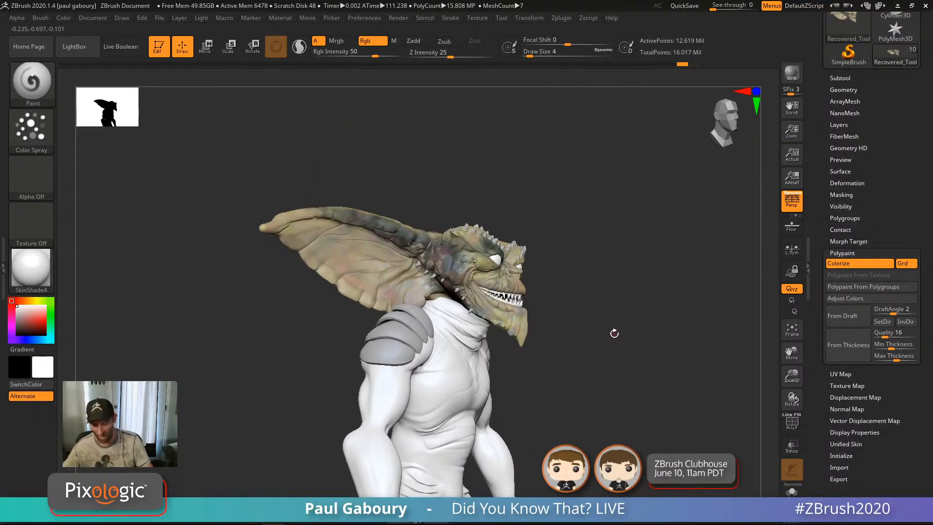
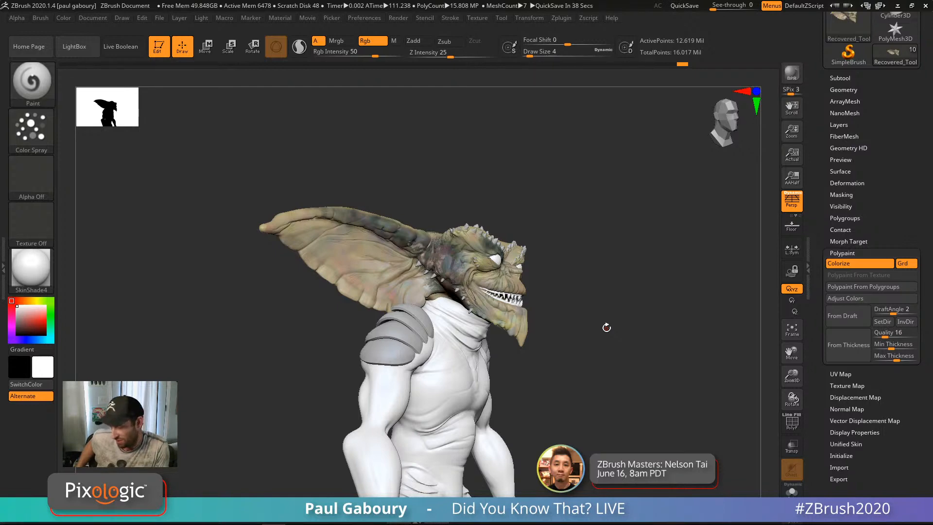
# Step: Orbit the gremlin toward the viewer and move in closer on it
pyautogui.moveTo(607, 327); pyautogui.dragTo(612, 311)
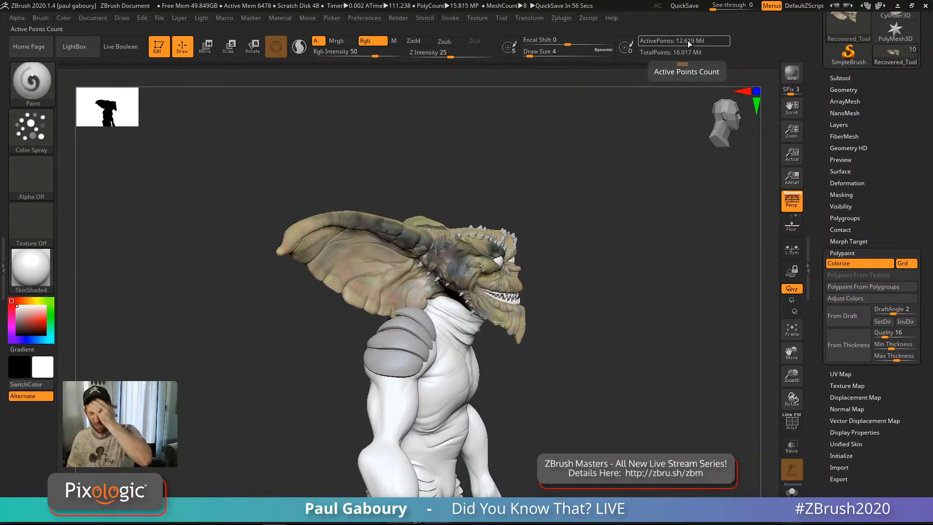
pyautogui.moveTo(596, 375); pyautogui.dragTo(636, 352, button='right')
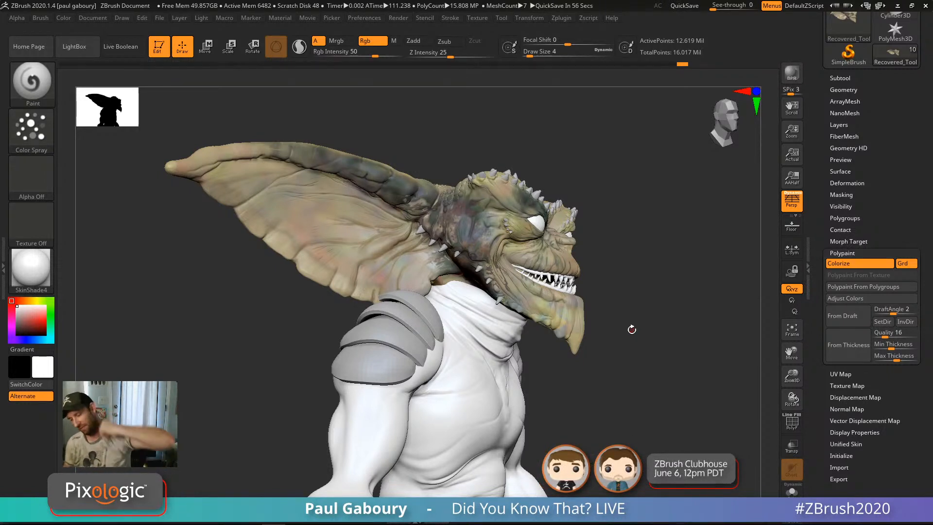
# Step: Collapse Polypaint, expand UV Map, and step the UV map size through 4096 and 2048 to 1024
pyautogui.click(848, 252)
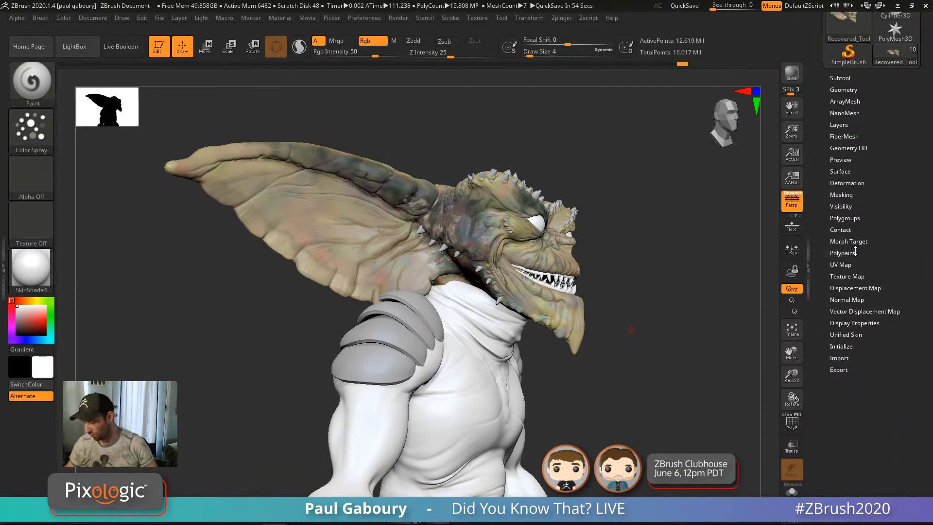
pyautogui.click(843, 264)
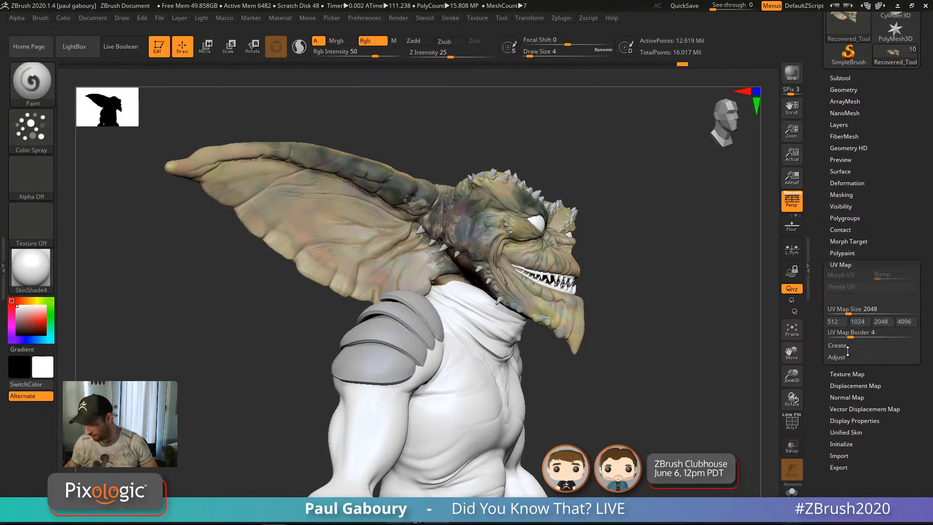
pyautogui.click(905, 323)
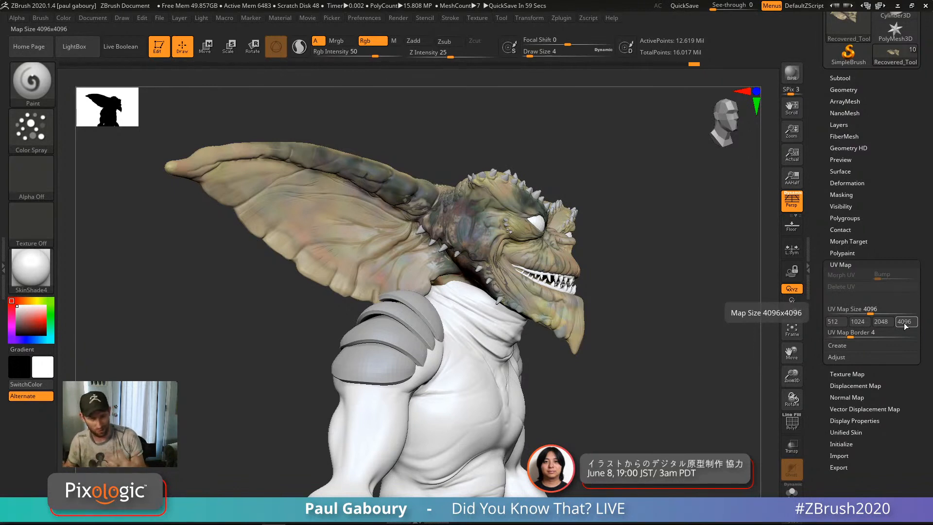
pyautogui.click(884, 322)
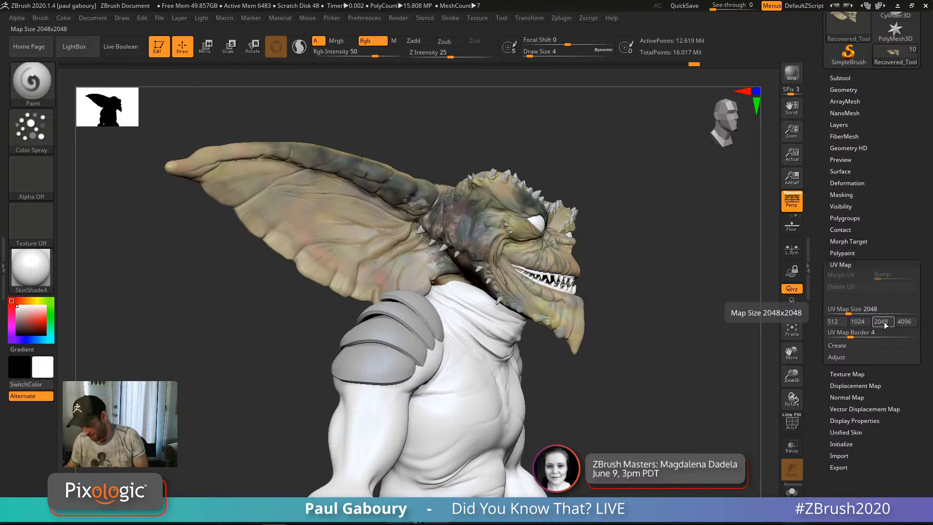
pyautogui.click(862, 323)
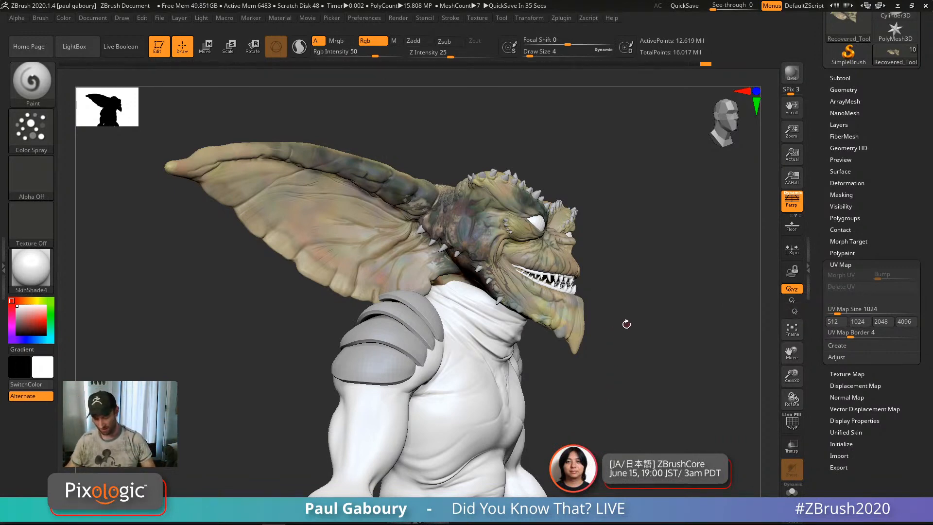
# Step: Check the saved tools in LightBox, then QuickSave the gremlin project
pyautogui.moveTo(641, 331); pyautogui.dragTo(660, 314)
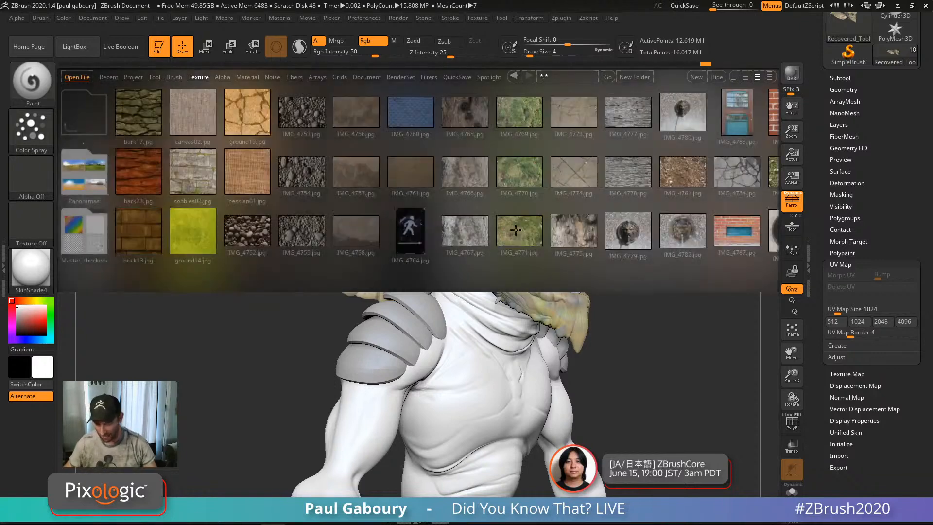
pyautogui.click(154, 78)
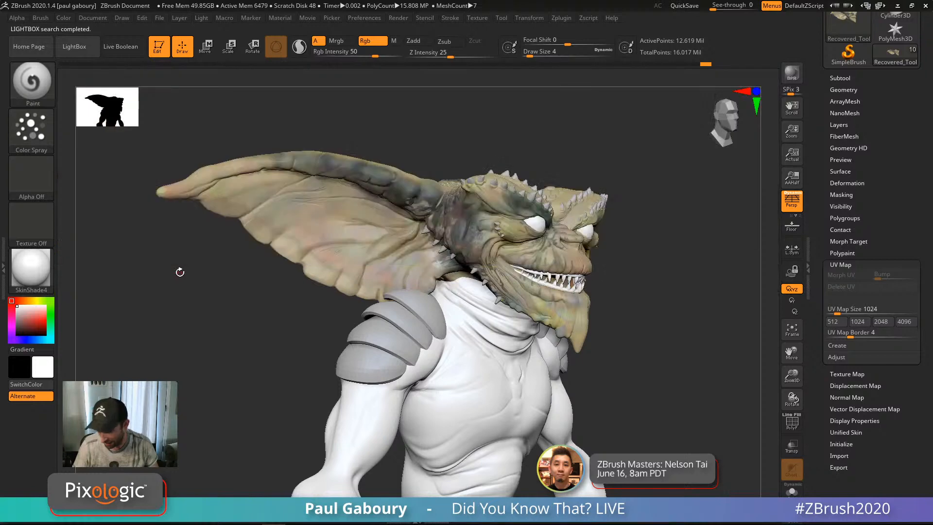
pyautogui.moveTo(640, 358); pyautogui.dragTo(646, 352)
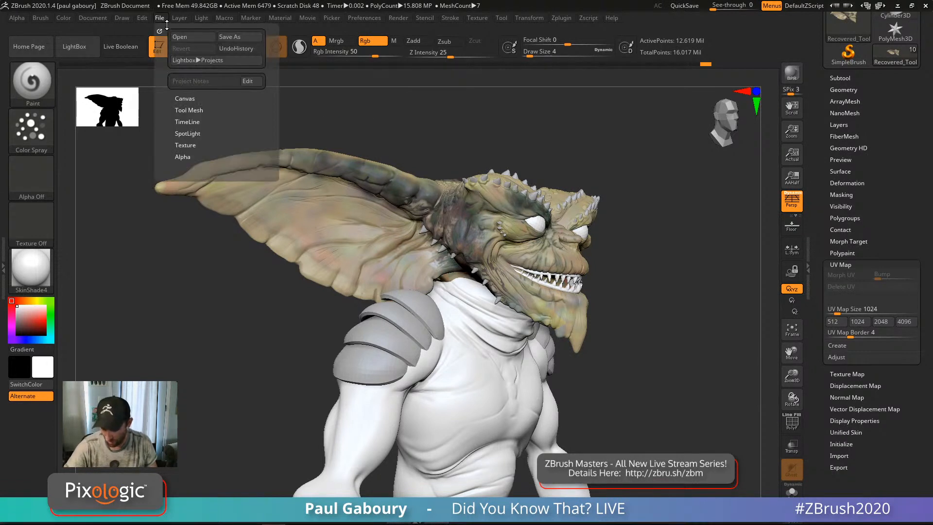
pyautogui.click(686, 6)
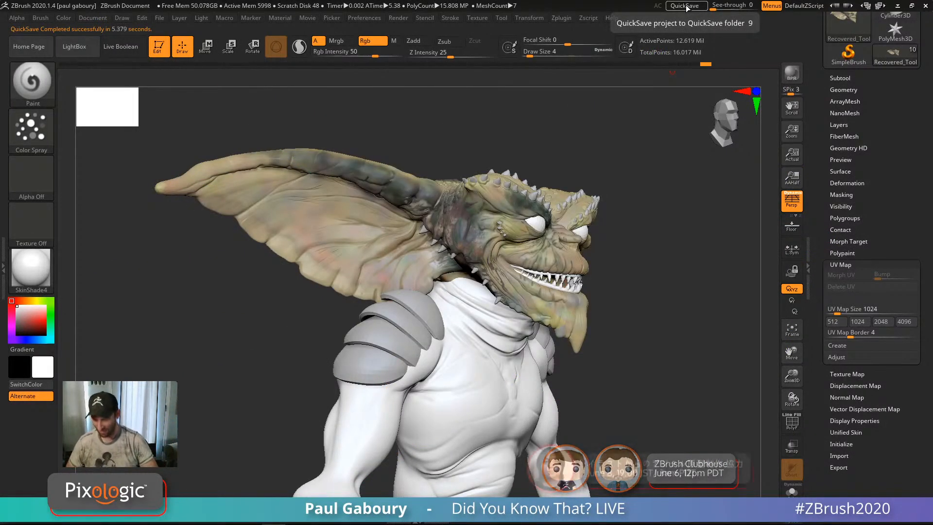
pyautogui.moveTo(655, 373); pyautogui.dragTo(661, 367)
pyautogui.moveTo(658, 322); pyautogui.dragTo(658, 322)
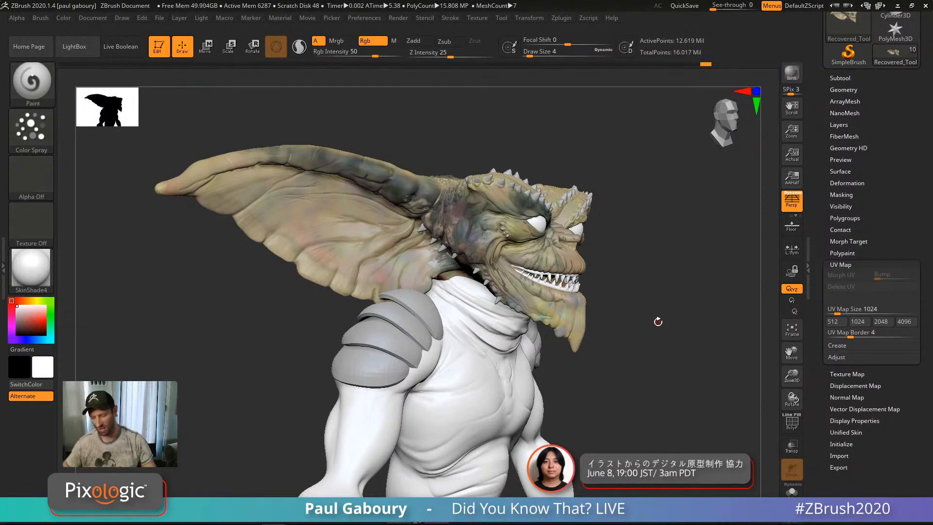
# Step: Load DemoProjects/Earthquake.ZPR without saving the gremlin, then frame and zoom in on the belly
pyautogui.press(',')
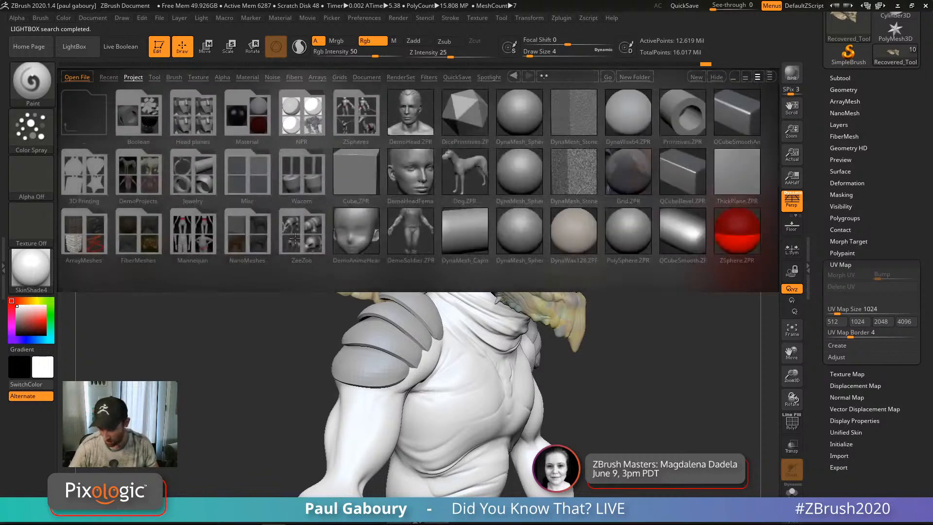
pyautogui.doubleClick(146, 172)
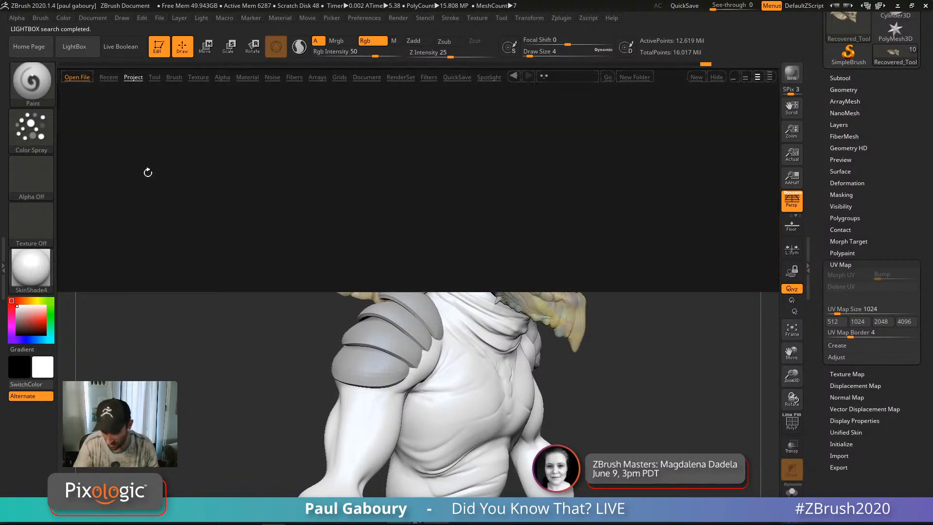
pyautogui.doubleClick(254, 113)
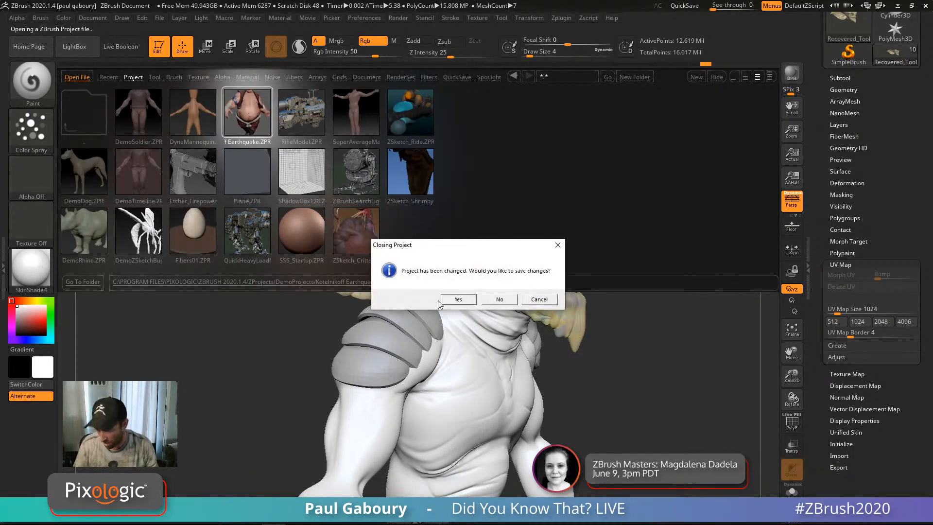
pyautogui.click(499, 303)
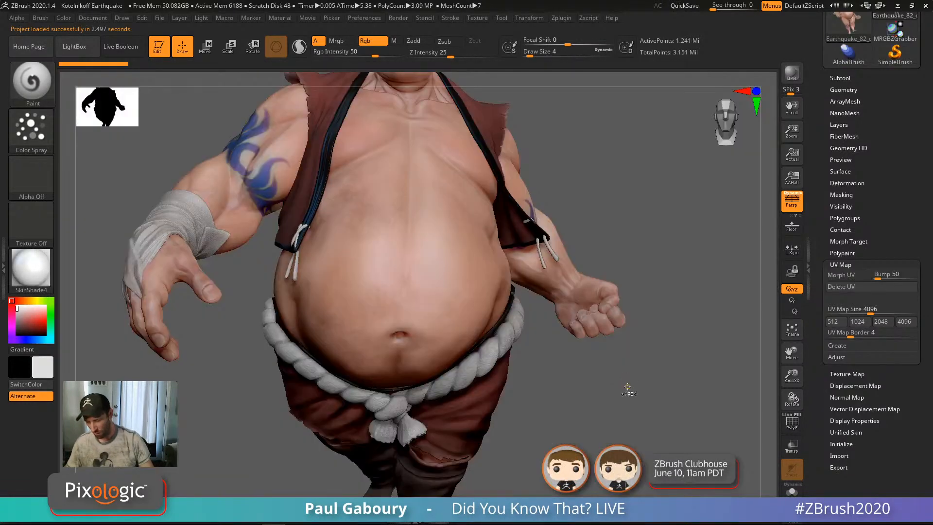
pyautogui.press('f')
pyautogui.moveTo(559, 368); pyautogui.dragTo(567, 371)
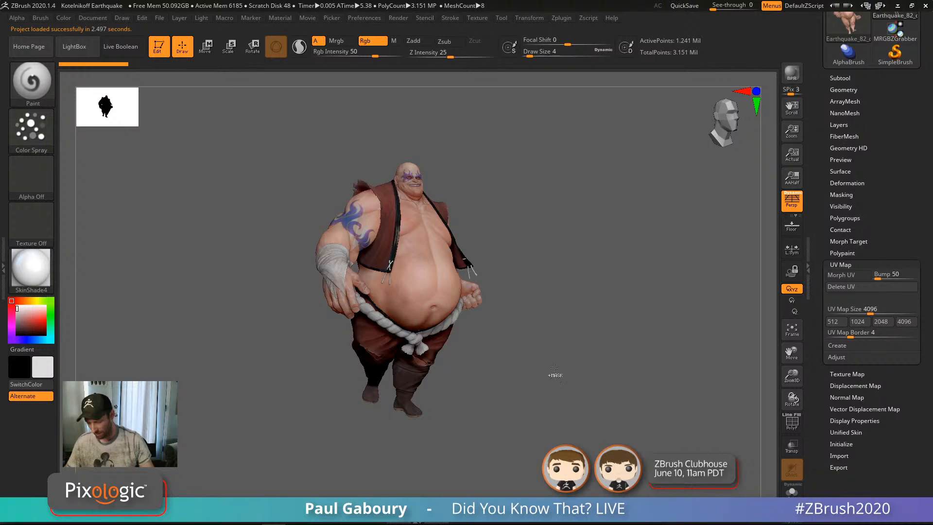
pyautogui.keyDown('ctrl'); pyautogui.moveTo(557, 375); pyautogui.dragTo(522, 366, button='right'); pyautogui.keyUp('ctrl')
pyautogui.keyDown('ctrl'); pyautogui.moveTo(446, 329); pyautogui.dragTo(505, 421, button='right'); pyautogui.keyUp('ctrl')
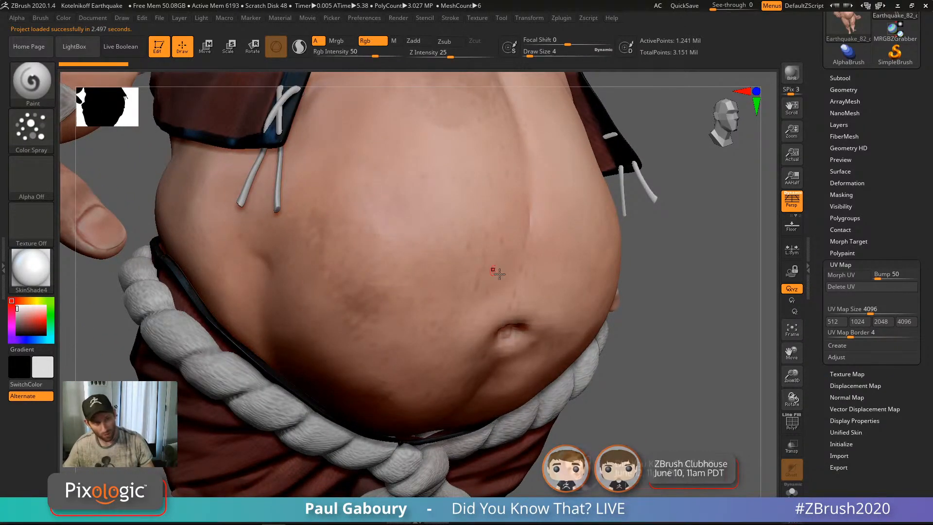
# Step: Frame the Earthquake character and create a new texture map from its polypaint
pyautogui.press('f')
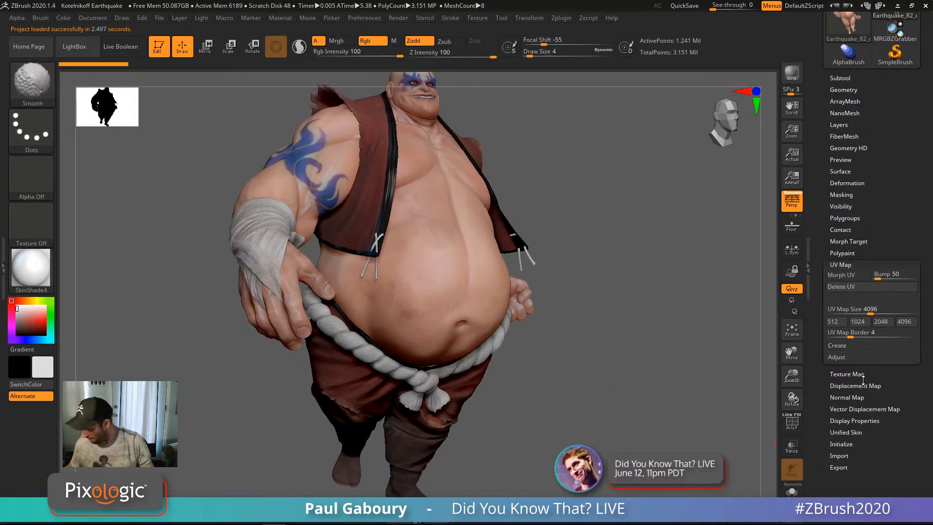
pyautogui.click(847, 373)
pyautogui.moveTo(921, 397); pyautogui.dragTo(920, 327)
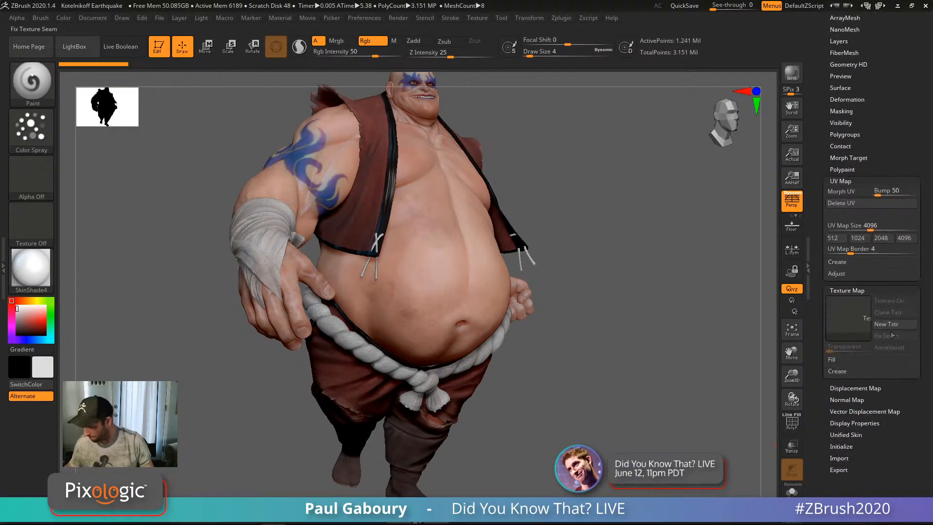
pyautogui.keyDown('shift'); pyautogui.click(836, 361); pyautogui.keyUp('shift')
pyautogui.click(838, 384)
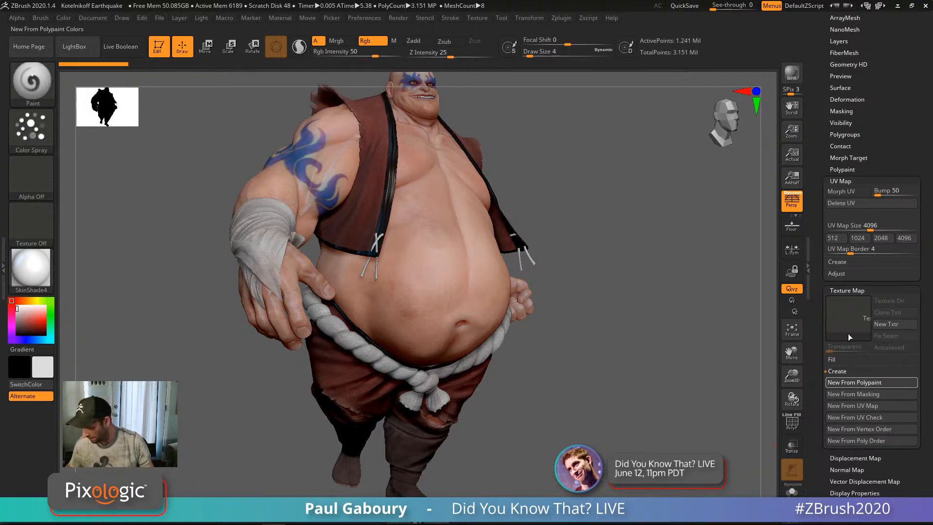
pyautogui.moveTo(848, 331)
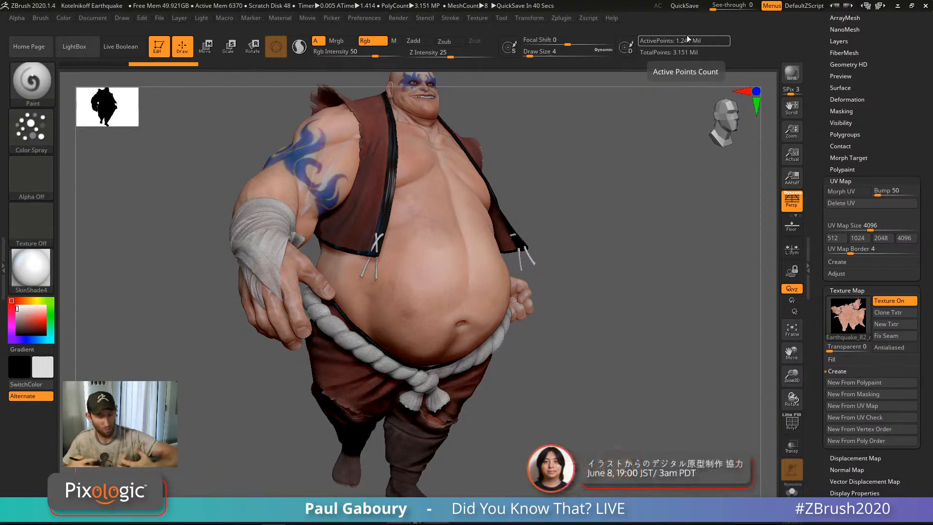
# Step: Toggle Solo to view the body alone, then settle the Earthquake UV map size on 1024
pyautogui.moveTo(603, 289)
pyautogui.mouseDown(button='right')
pyautogui.moveTo(621, 350)
pyautogui.moveTo(588, 328)
pyautogui.mouseUp(button='right')
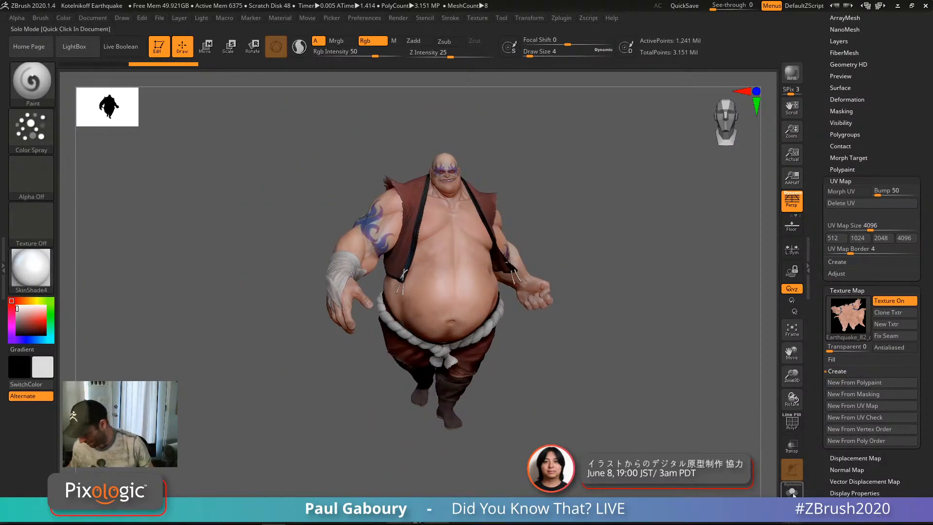
pyautogui.click(791, 488)
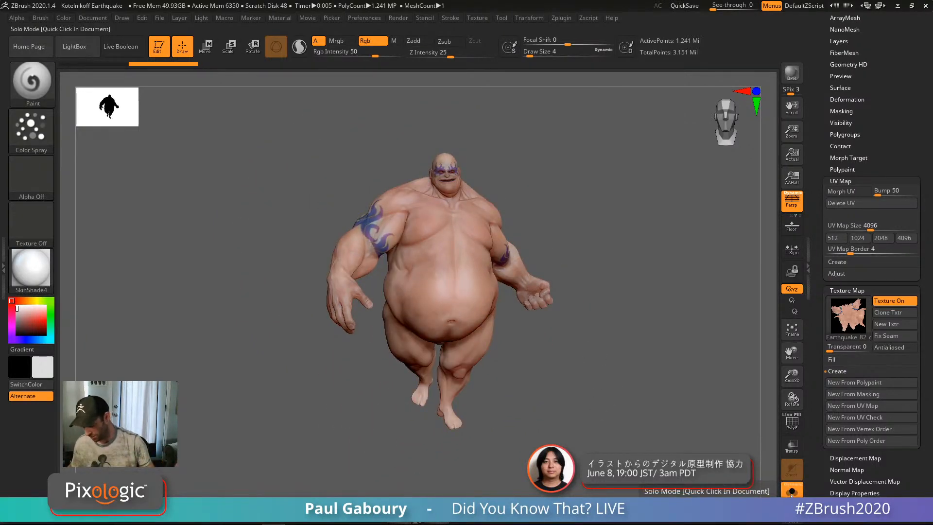
pyautogui.click(791, 490)
pyautogui.moveTo(581, 405)
pyautogui.mouseDown(button='right')
pyautogui.moveTo(612, 390)
pyautogui.moveTo(624, 404)
pyautogui.mouseUp(button='right')
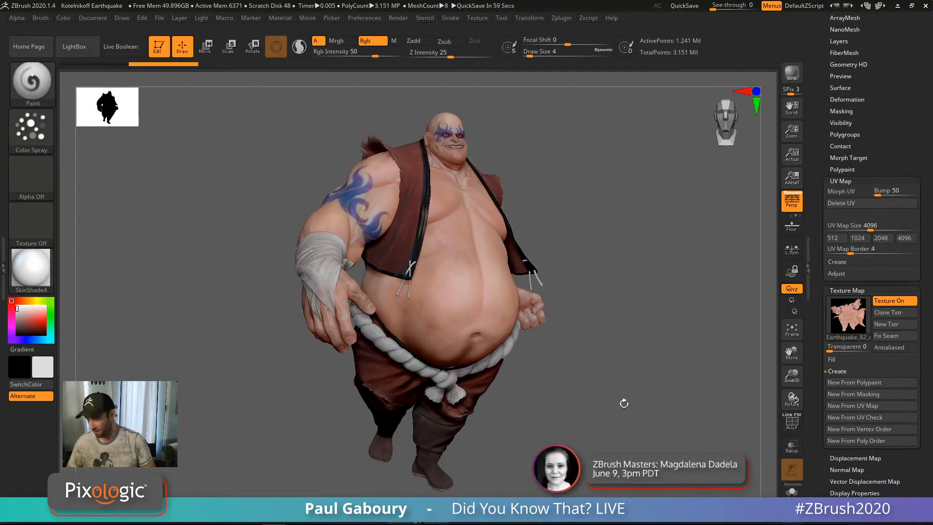
pyautogui.click(861, 242)
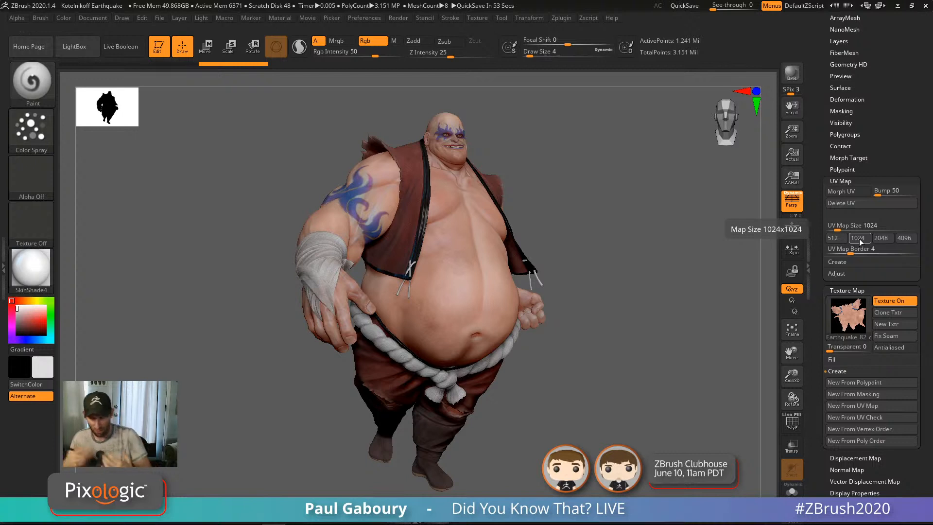
pyautogui.click(884, 239)
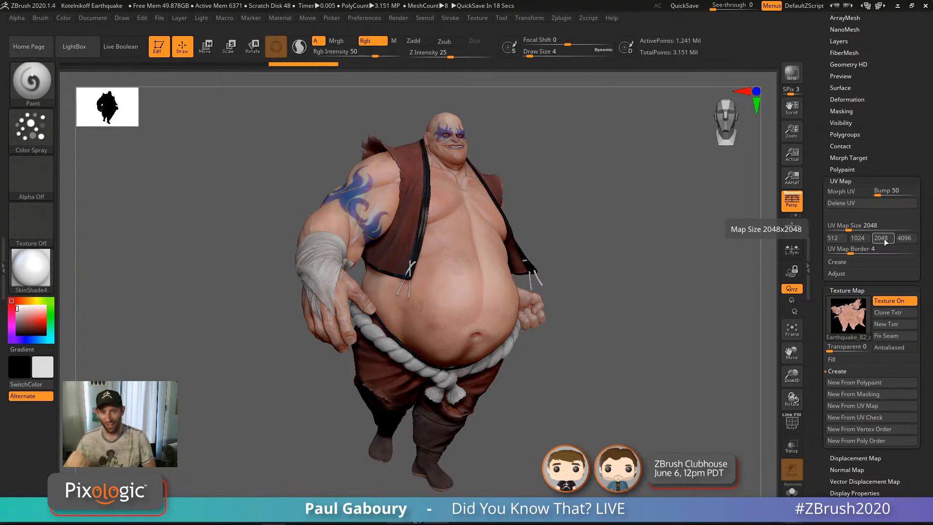
pyautogui.click(860, 239)
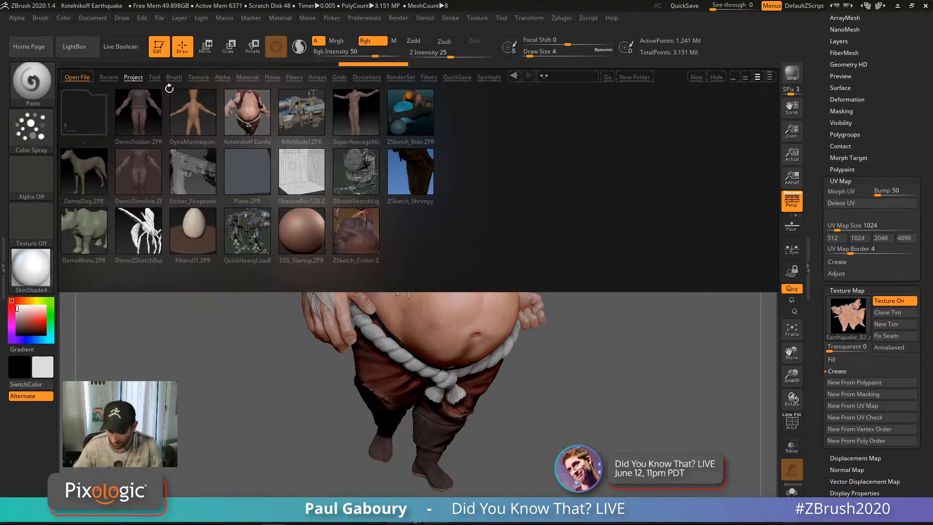
# Step: Load QS_16.ZPR from the QuickSave folder, declining to save the Earthquake project
pyautogui.click(457, 76)
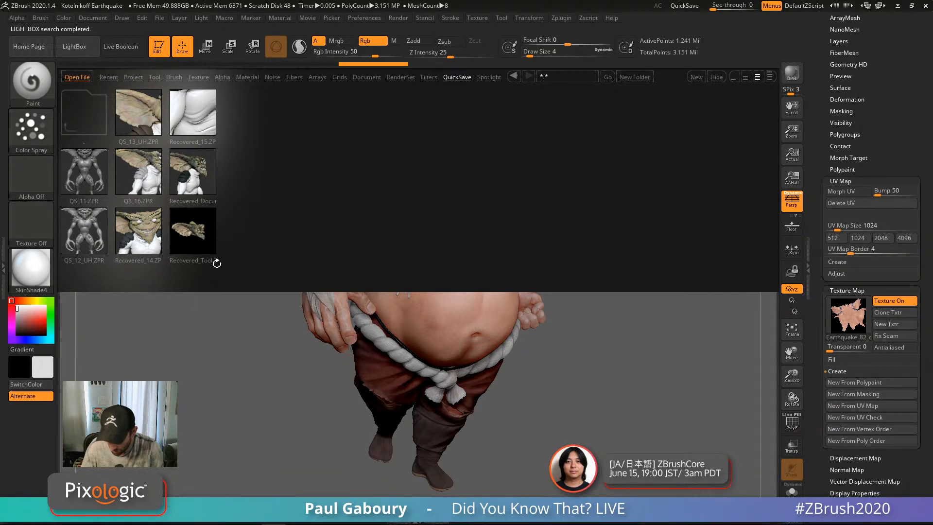
pyautogui.doubleClick(142, 176)
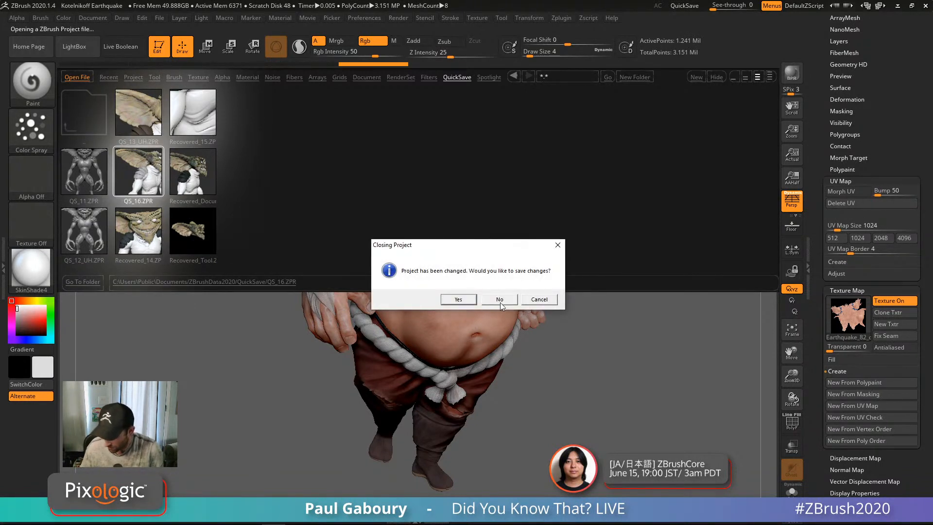
pyautogui.click(501, 300)
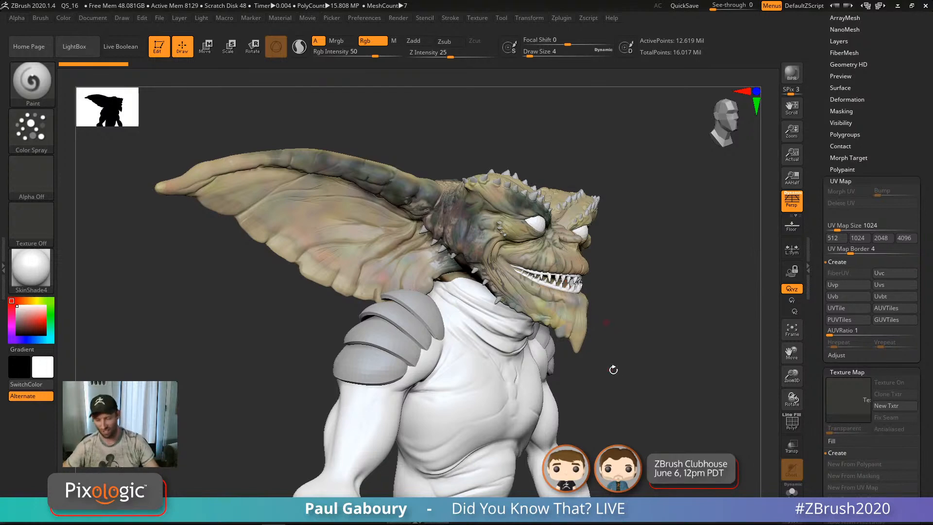
# Step: Drop the gremlin to subdivision level 1 and generate packed UV tiles (PUVTiles)
pyautogui.moveTo(614, 369)
pyautogui.mouseDown()
pyautogui.moveTo(627, 379)
pyautogui.moveTo(643, 327)
pyautogui.mouseUp()
pyautogui.press('shift')
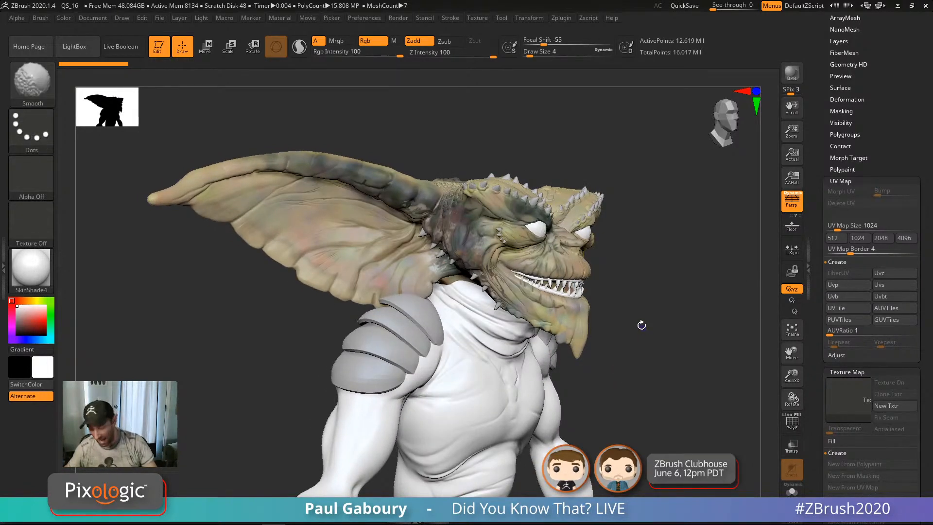
pyautogui.hotkey('shift', 'd')
pyautogui.hotkey('shift', 'd')
pyautogui.hotkey('shift', 'd')
pyautogui.hotkey('shift', 'd')
pyautogui.hotkey('shift', 'd')
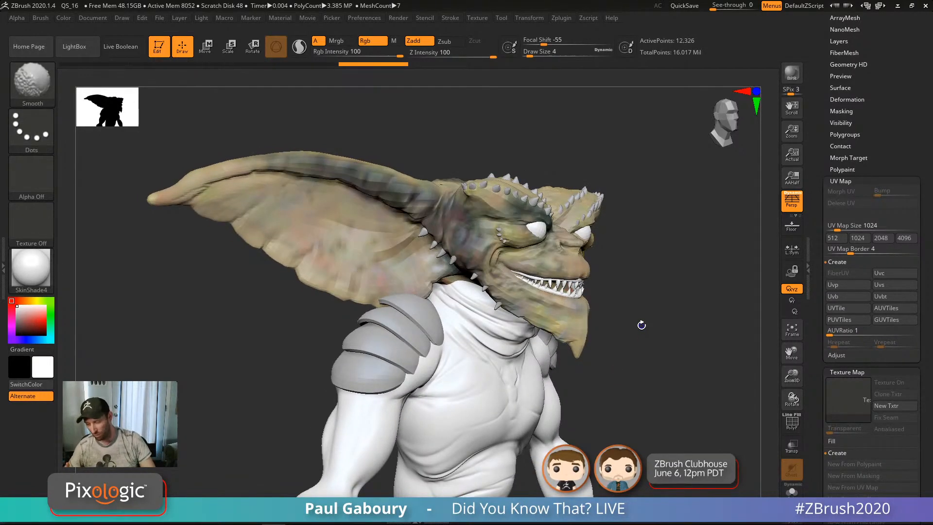
pyautogui.keyDown('alt'); pyautogui.moveTo(709, 430); pyautogui.dragTo(657, 404); pyautogui.keyUp('alt')
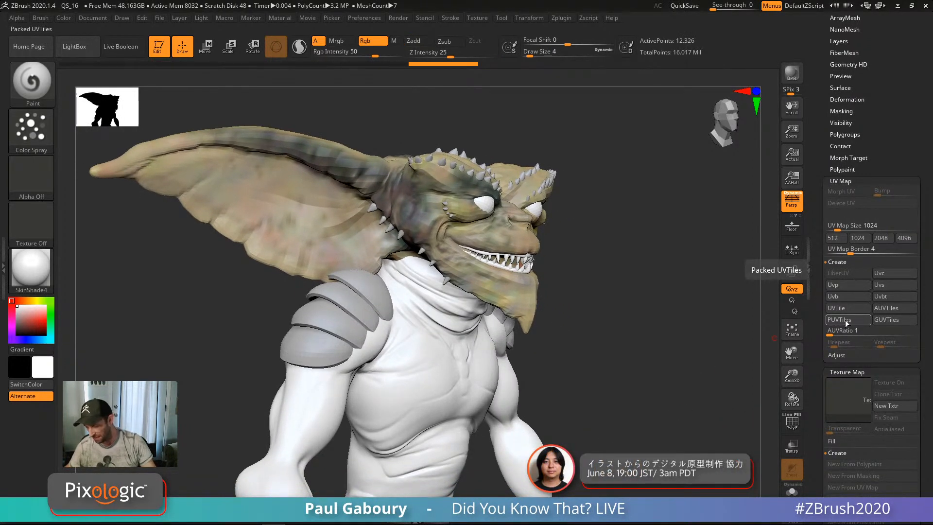
pyautogui.click(846, 321)
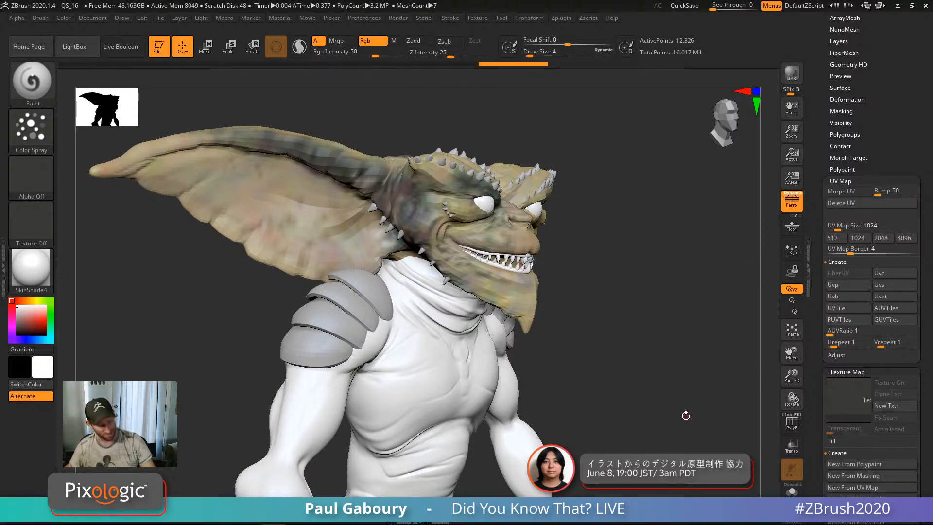
# Step: Step the gremlin back up to its highest subdivision level
pyautogui.press('d')
pyautogui.press('d')
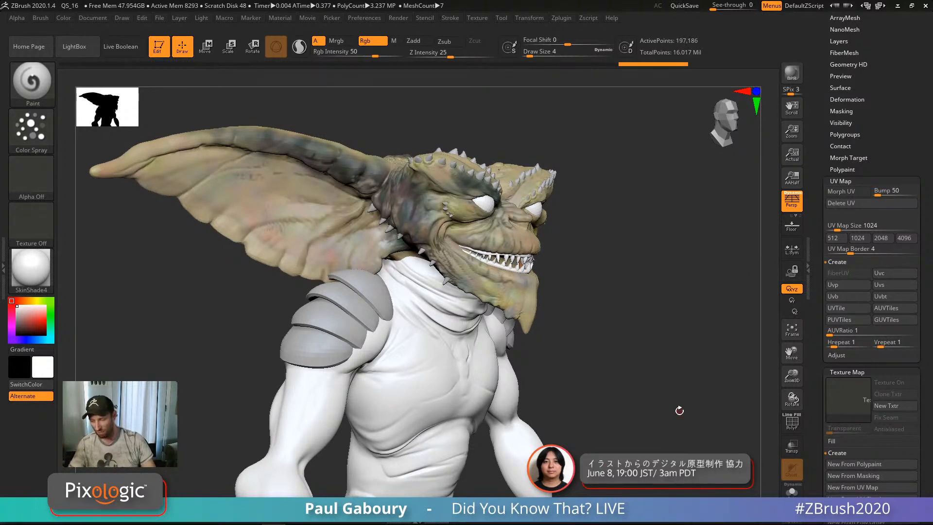
pyautogui.press('d')
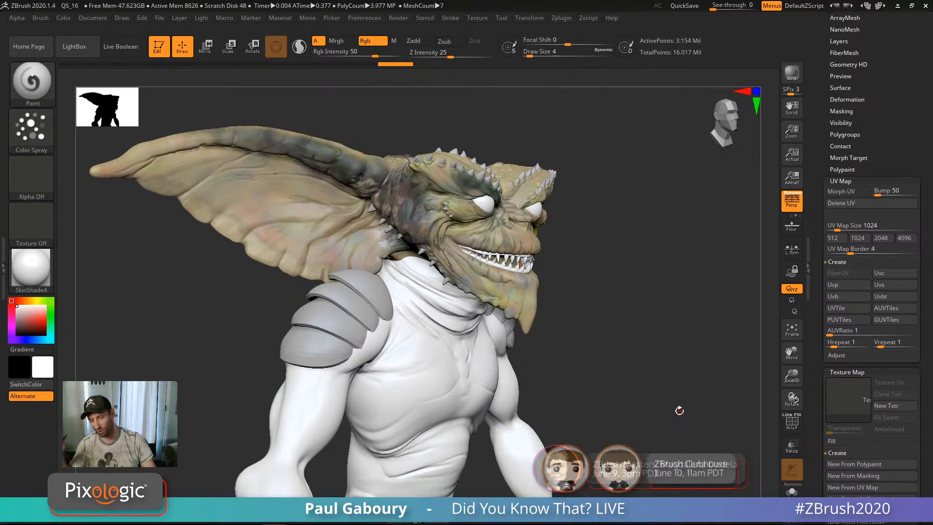
pyautogui.press('d')
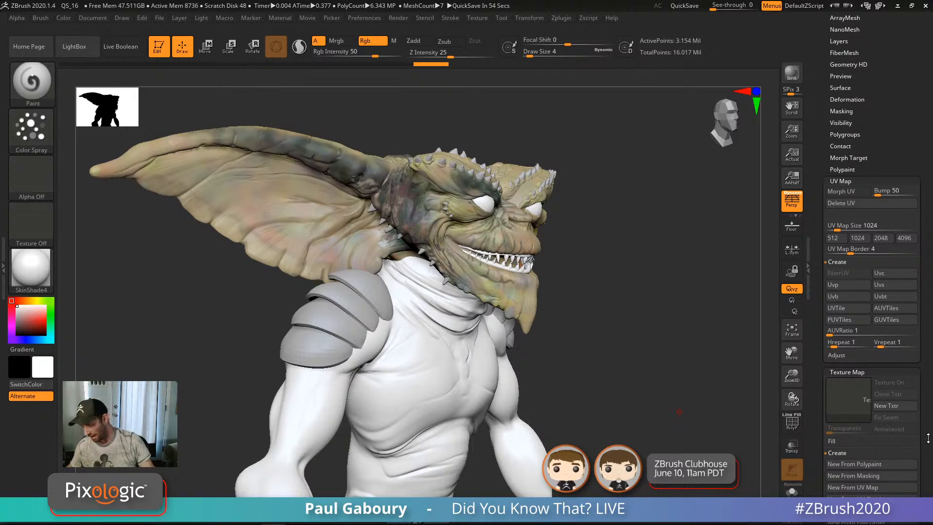
pyautogui.scroll(-4, 862, 372)
# Step: Create a texture from the gremlin's polypaint, turn off Texture On, and collapse UV Map
pyautogui.click(867, 375)
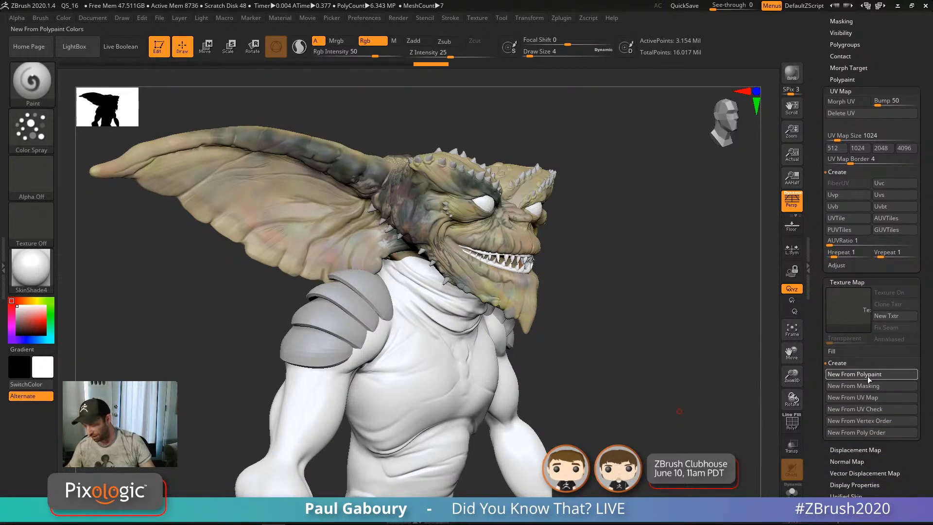
pyautogui.moveTo(848, 311)
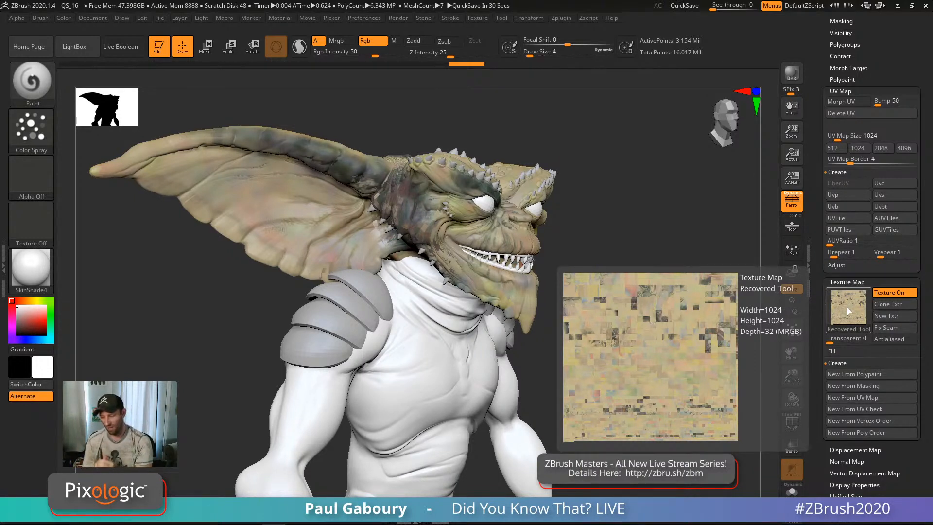
pyautogui.click(890, 293)
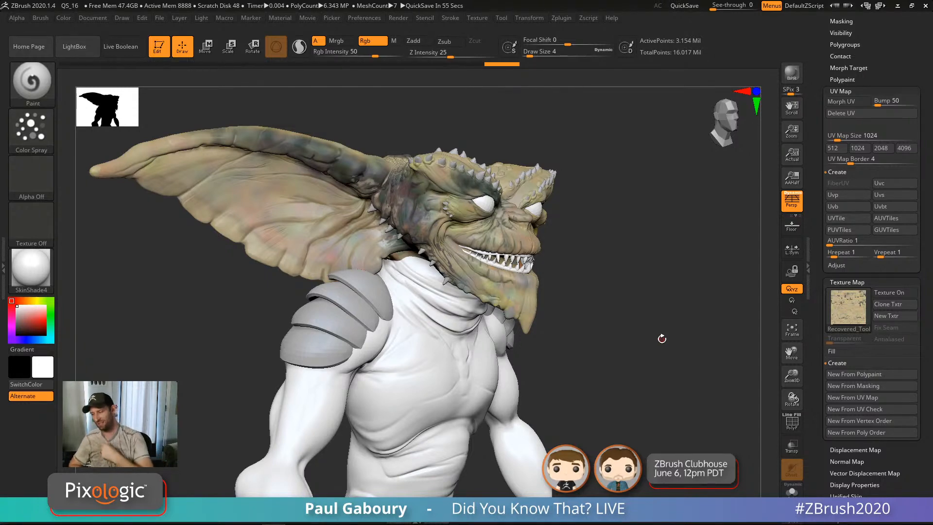
pyautogui.click(841, 91)
# Step: Collapse Texture Map and zoom out to a straight front view of the whole gremlin
pyautogui.click(856, 103)
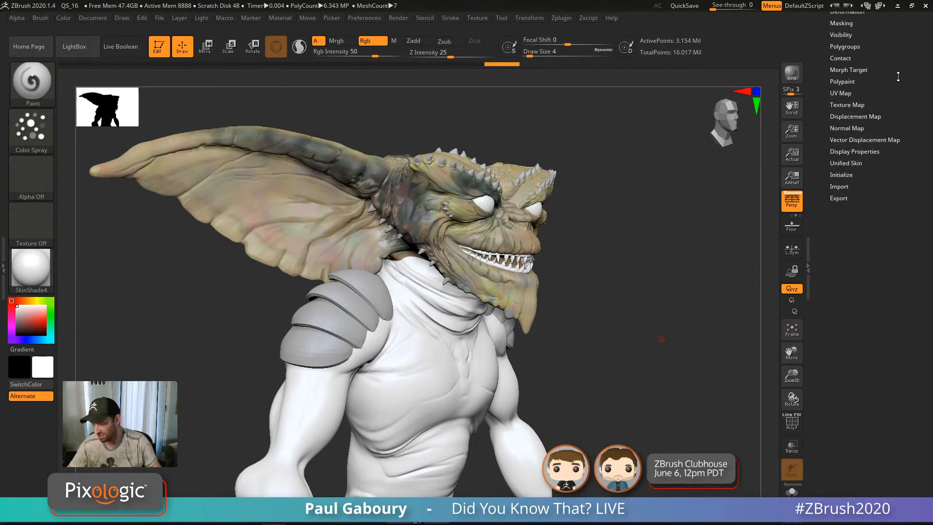
pyautogui.moveTo(898, 76); pyautogui.dragTo(900, 194)
pyautogui.keyDown('ctrl'); pyautogui.moveTo(702, 342); pyautogui.dragTo(601, 260, button='right'); pyautogui.keyUp('ctrl')
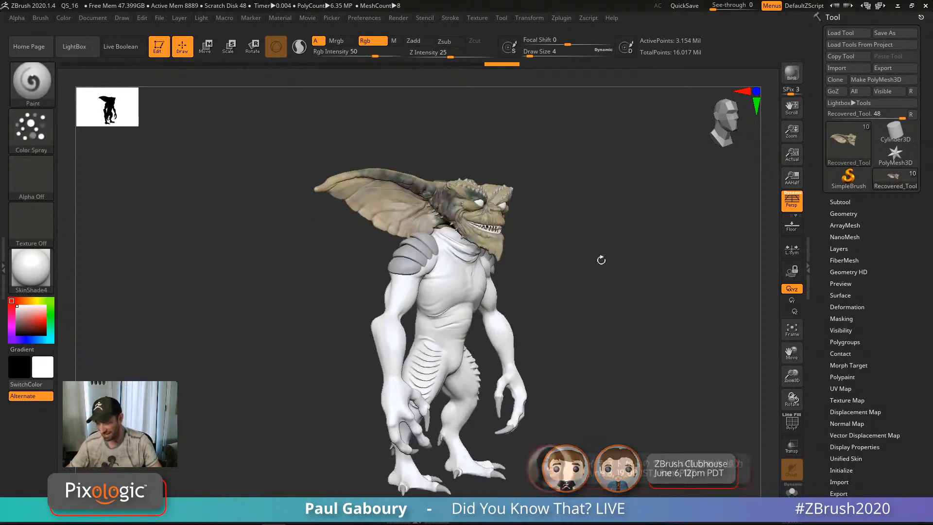
pyautogui.moveTo(624, 337)
pyautogui.keyDown('alt'); pyautogui.mouseDown(button='right')
pyautogui.moveTo(598, 321)
pyautogui.moveTo(631, 338)
pyautogui.mouseUp(button='right'); pyautogui.keyUp('alt')
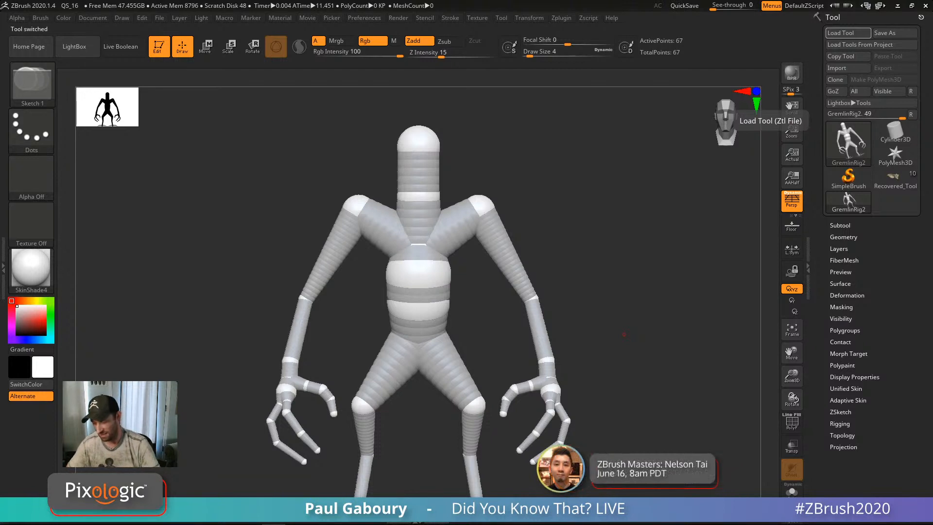
# Step: Preview GremlinRig2's skin mesh with A from the front view, then return to the rig
pyautogui.keyDown('ctrl'); pyautogui.moveTo(652, 394); pyautogui.dragTo(603, 346, button='right'); pyautogui.keyUp('ctrl')
pyautogui.moveTo(603, 346); pyautogui.dragTo(666, 357, button='right')
pyautogui.press('a')
pyautogui.press('space')
pyautogui.press('a')
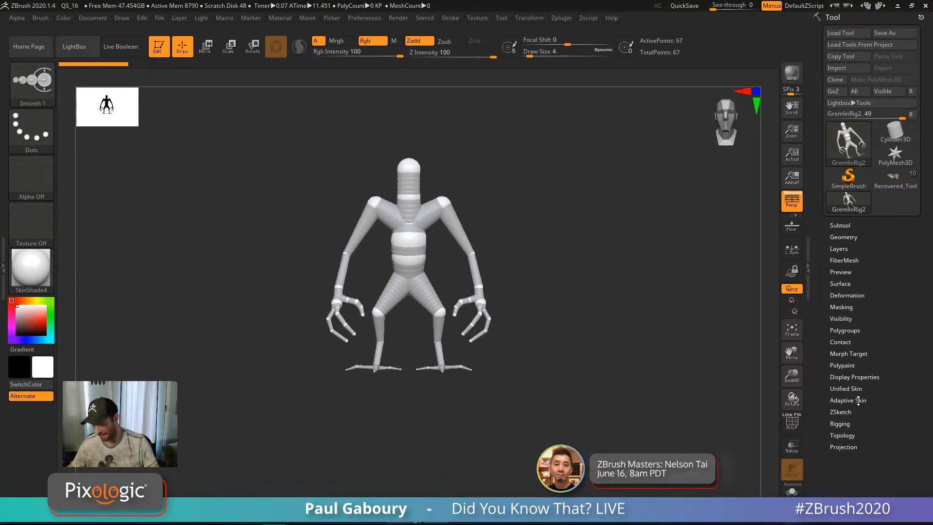
# Step: Turn on Adaptive Skin Preview, inspect it framed with Polyframe, then switch the preview off
pyautogui.moveTo(859, 403); pyautogui.dragTo(865, 368)
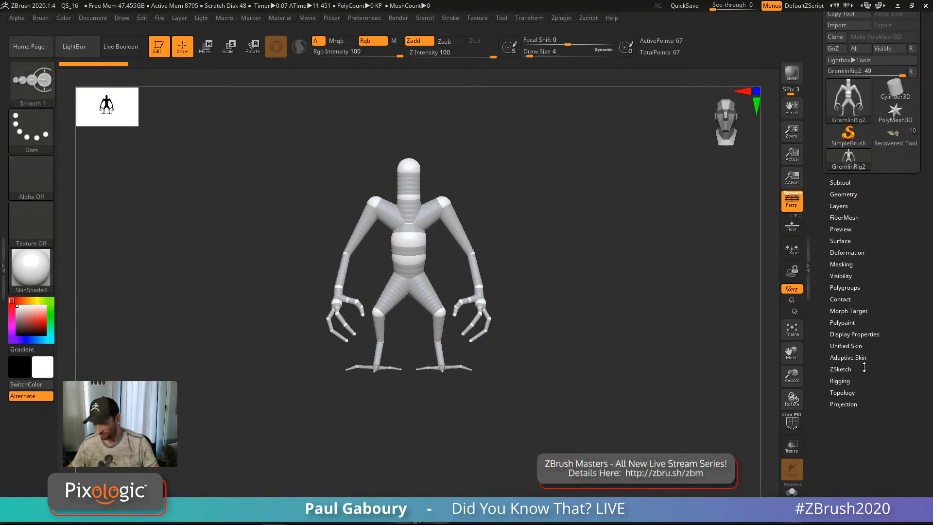
pyautogui.click(847, 382)
pyautogui.moveTo(890, 332); pyautogui.dragTo(892, 270)
pyautogui.click(846, 295)
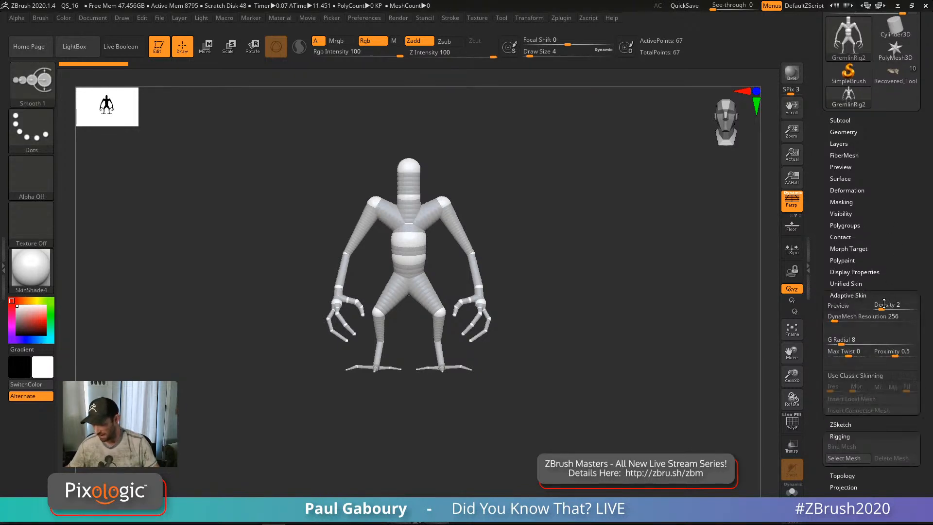
pyautogui.click(839, 306)
pyautogui.press('f')
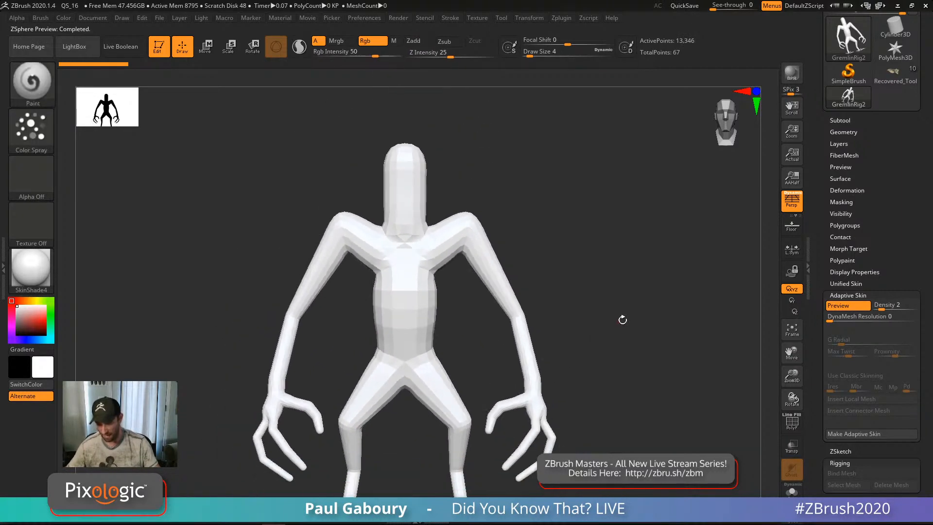
pyautogui.hotkey('shift', 'f')
pyautogui.hotkey('shift', 'f')
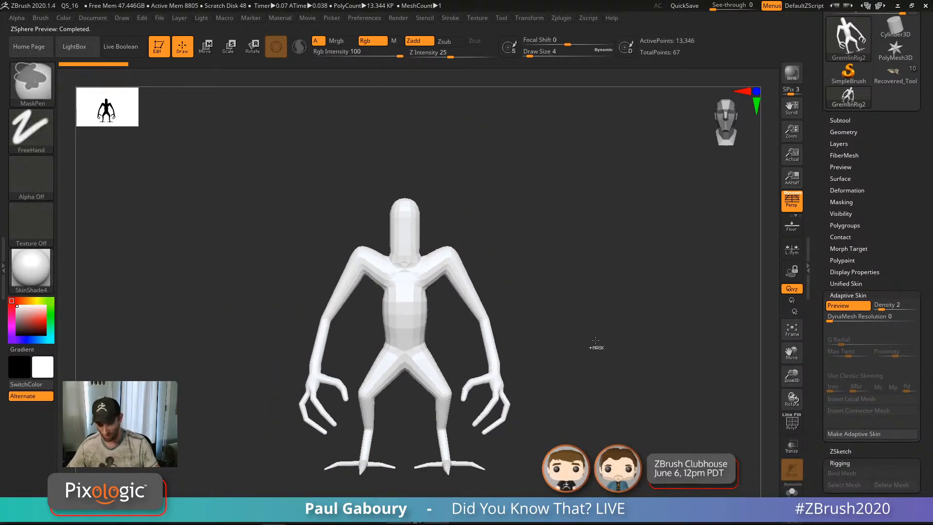
pyautogui.press('a')
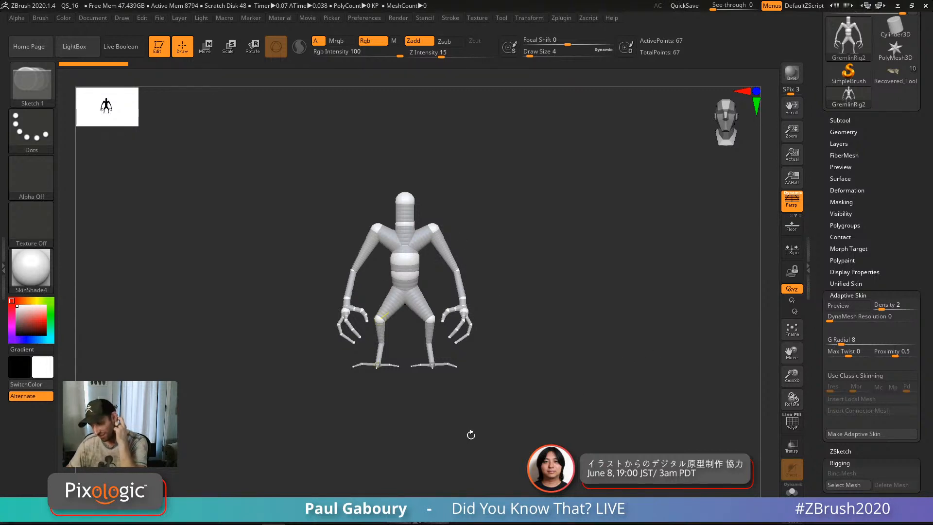
# Step: Select Recovered_Tool and append GremlinRig3 through Subtool > Append, then view the whole gremlin
pyautogui.click(893, 77)
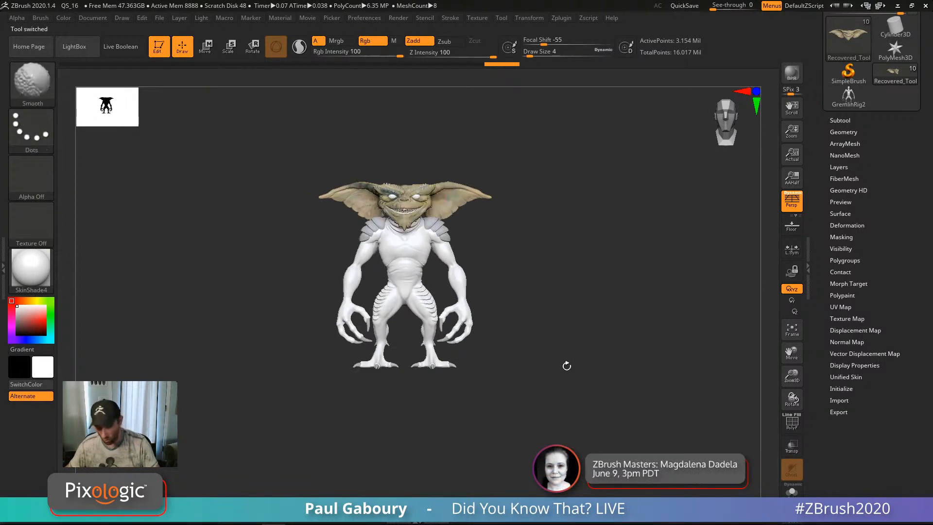
pyautogui.press('f')
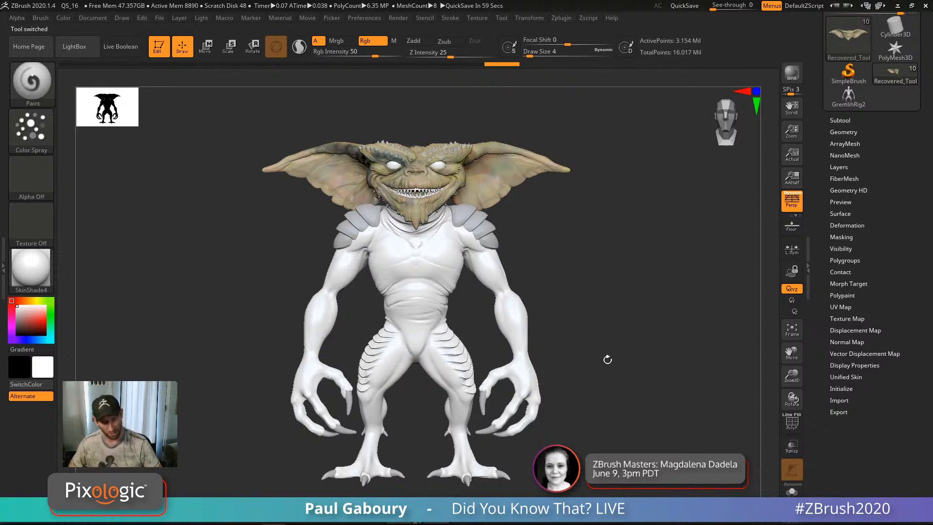
pyautogui.click(841, 120)
pyautogui.moveTo(924, 398); pyautogui.dragTo(924, 353)
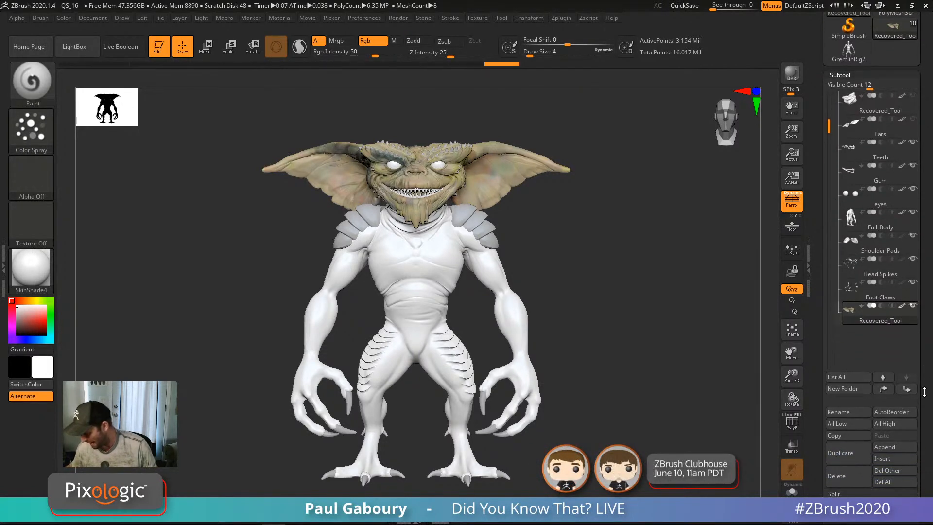
pyautogui.click(898, 449)
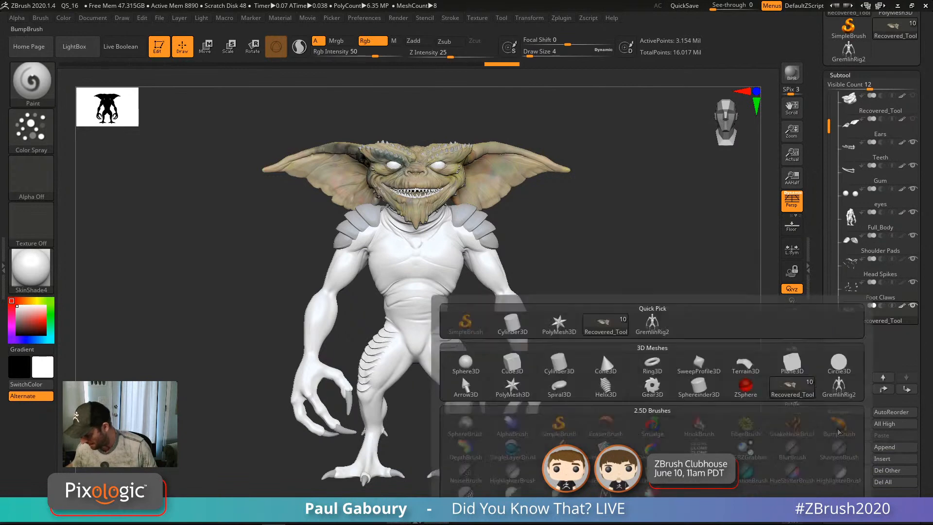
pyautogui.click(839, 388)
pyautogui.keyDown('alt'); pyautogui.moveTo(613, 437); pyautogui.dragTo(582, 388, button='right'); pyautogui.keyUp('alt')
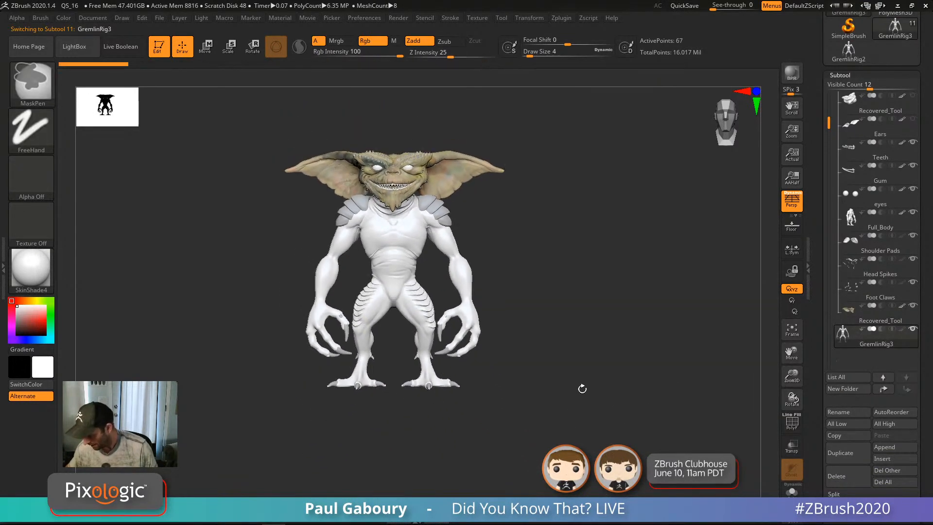
pyautogui.click(792, 446)
pyautogui.moveTo(635, 411); pyautogui.dragTo(608, 340, button='right')
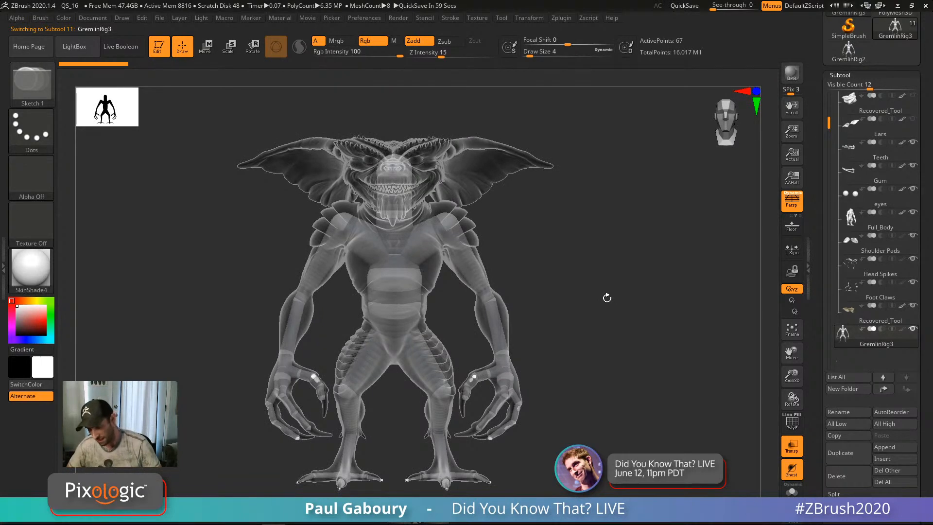
pyautogui.moveTo(607, 298); pyautogui.dragTo(565, 365, button='right')
pyautogui.keyDown('ctrl'); pyautogui.moveTo(504, 341); pyautogui.dragTo(564, 392, button='right'); pyautogui.keyUp('ctrl')
pyautogui.keyDown('alt'); pyautogui.moveTo(690, 295); pyautogui.dragTo(621, 330, button='right'); pyautogui.keyUp('alt')
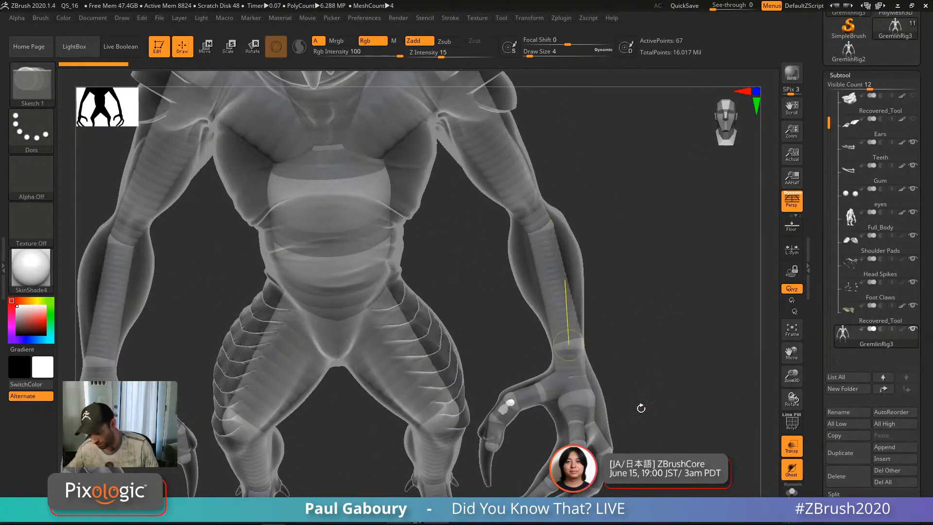
pyautogui.keyDown('alt'); pyautogui.moveTo(639, 407); pyautogui.dragTo(602, 338, button='right'); pyautogui.keyUp('alt')
pyautogui.moveTo(501, 408); pyautogui.dragTo(494, 377, button='right')
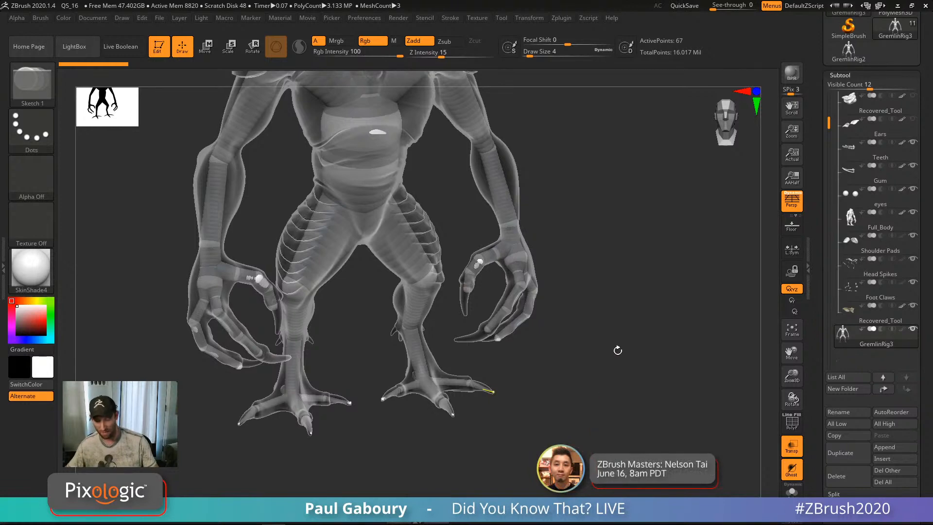
pyautogui.moveTo(622, 331)
pyautogui.mouseDown(button='right')
pyautogui.moveTo(613, 272)
pyautogui.moveTo(608, 321)
pyautogui.mouseUp(button='right')
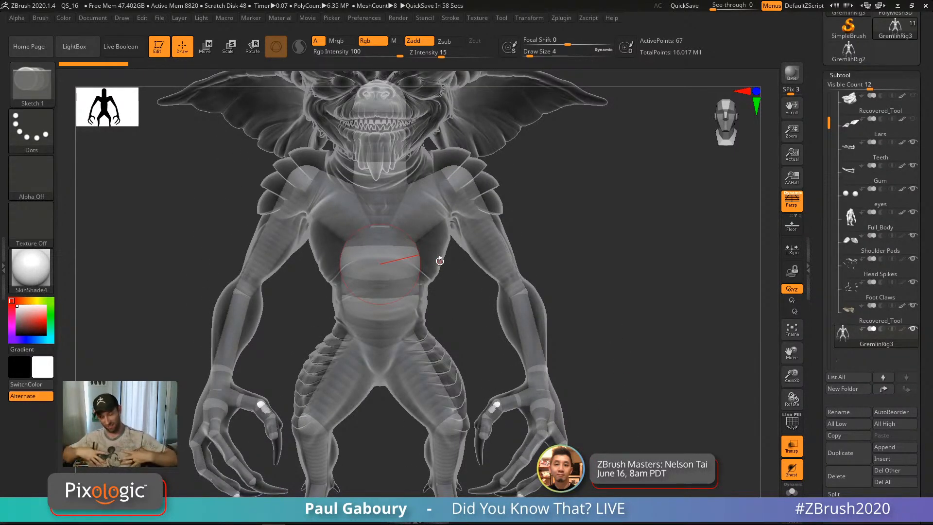
pyautogui.moveTo(588, 256); pyautogui.dragTo(603, 312)
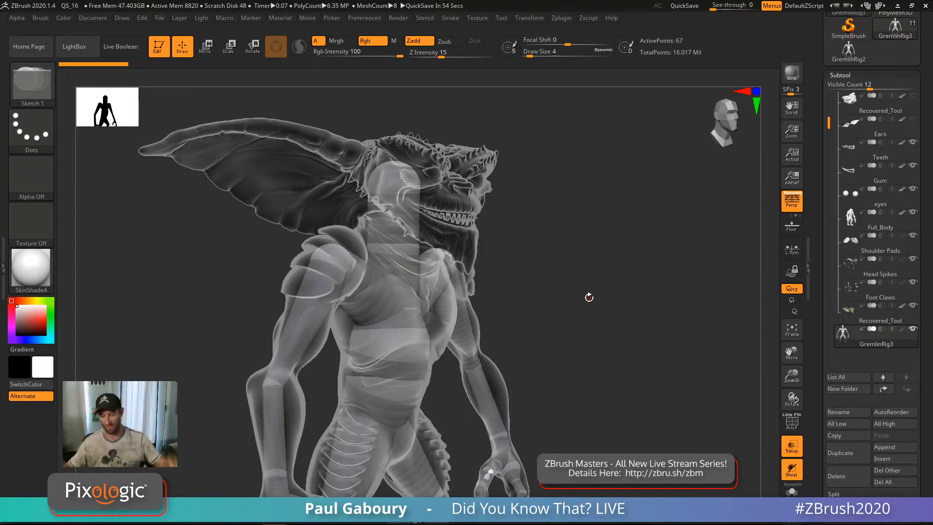
pyautogui.moveTo(589, 297); pyautogui.dragTo(557, 280)
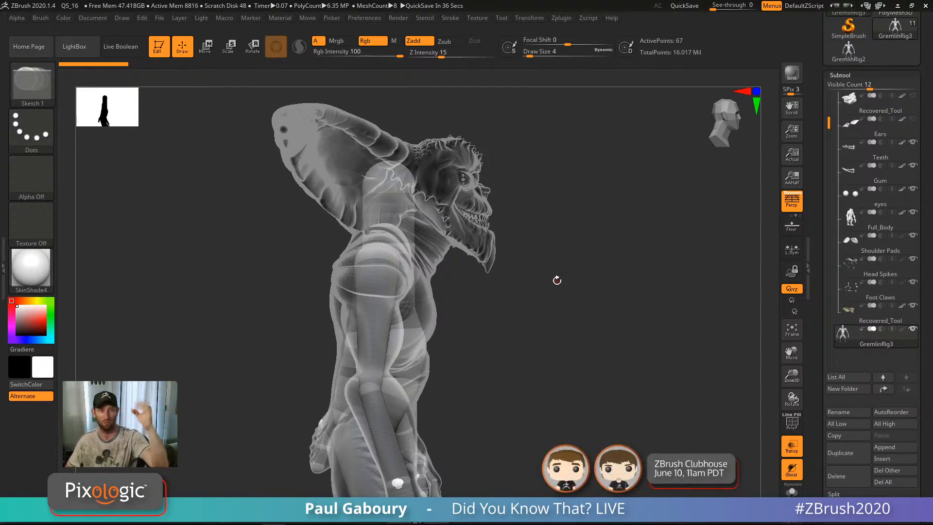
# Step: Turn off Ghost transparency and orbit the gremlin toward a back three-quarter view
pyautogui.click(791, 470)
pyautogui.moveTo(623, 375); pyautogui.dragTo(637, 356)
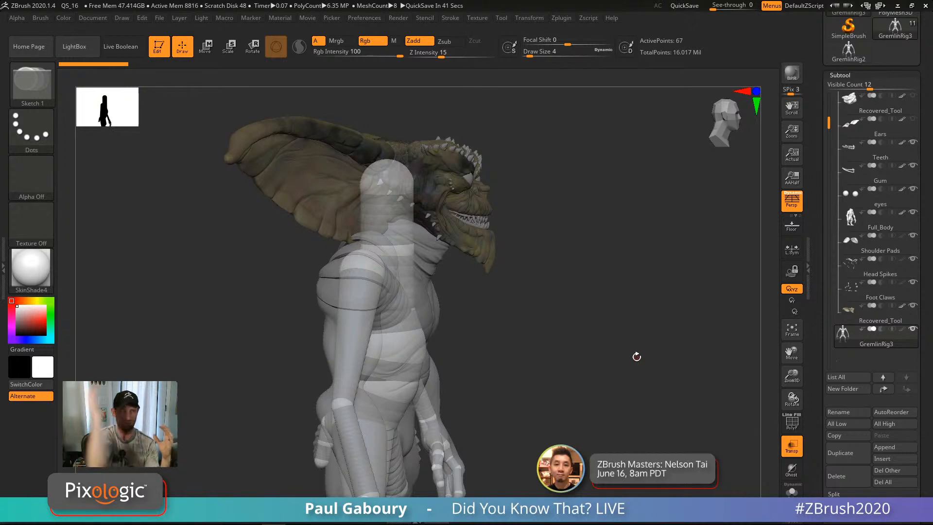
pyautogui.moveTo(594, 358); pyautogui.dragTo(593, 333)
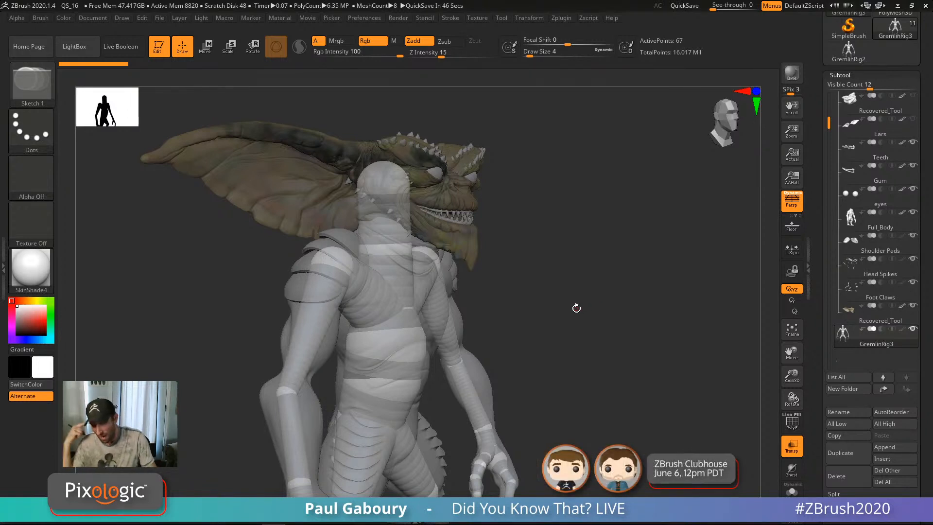
pyautogui.moveTo(844, 343)
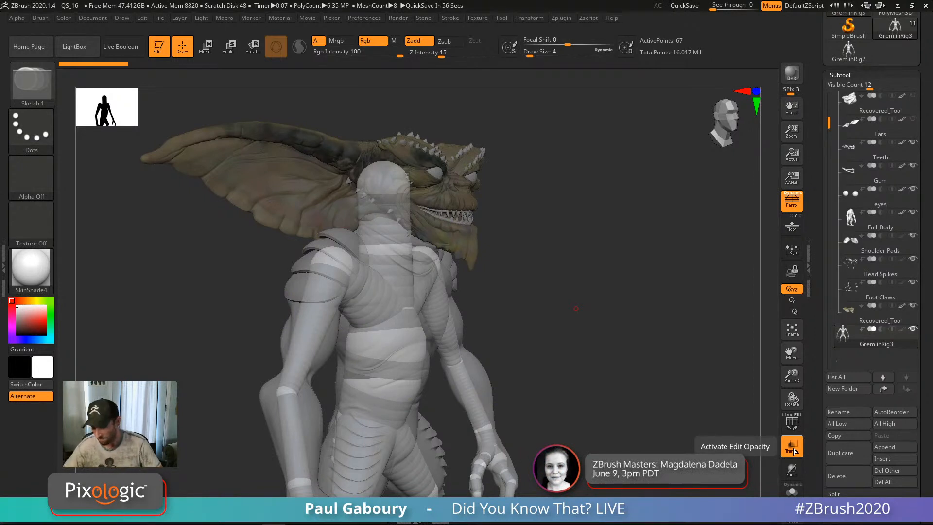
# Step: Orbit to a tilted side view of the gremlin's head
pyautogui.press('w')
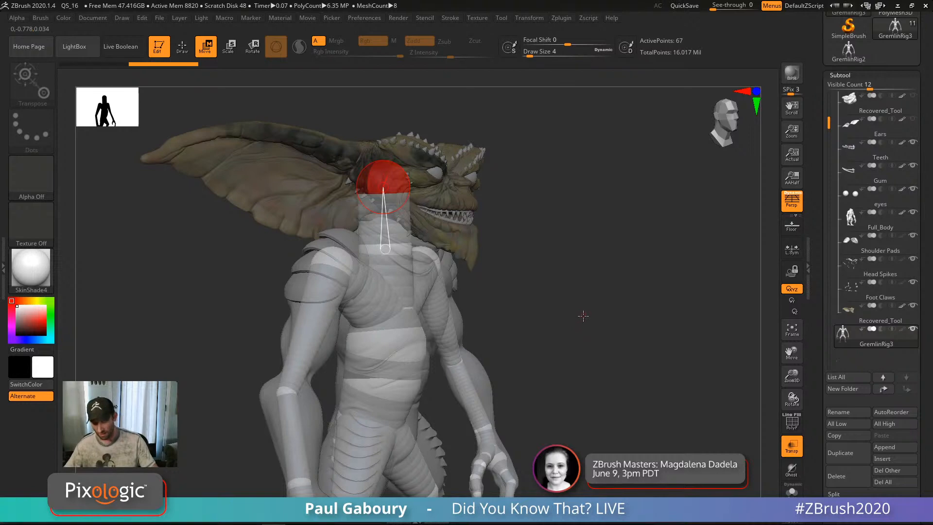
pyautogui.press('q')
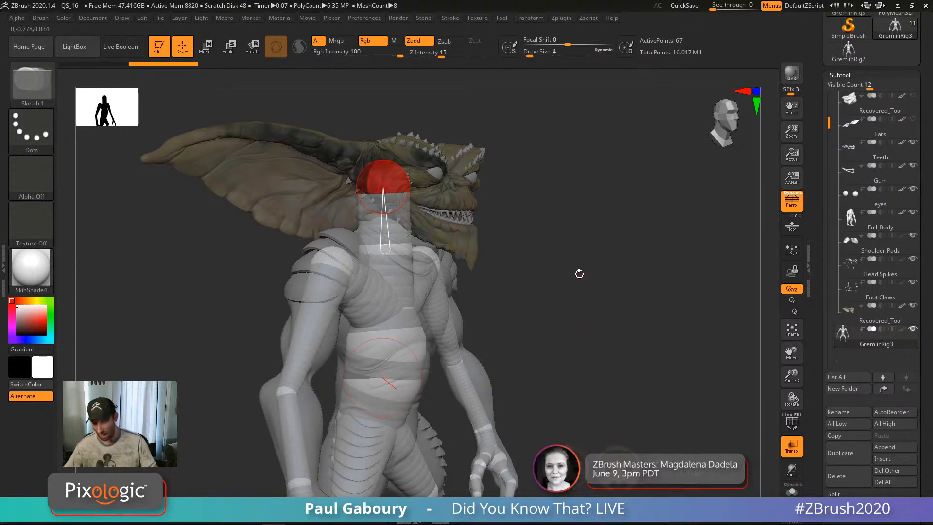
pyautogui.moveTo(507, 210)
pyautogui.mouseDown(button='right')
pyautogui.moveTo(489, 233)
pyautogui.moveTo(477, 222)
pyautogui.moveTo(589, 247)
pyautogui.moveTo(587, 277)
pyautogui.moveTo(606, 262)
pyautogui.mouseUp(button='right')
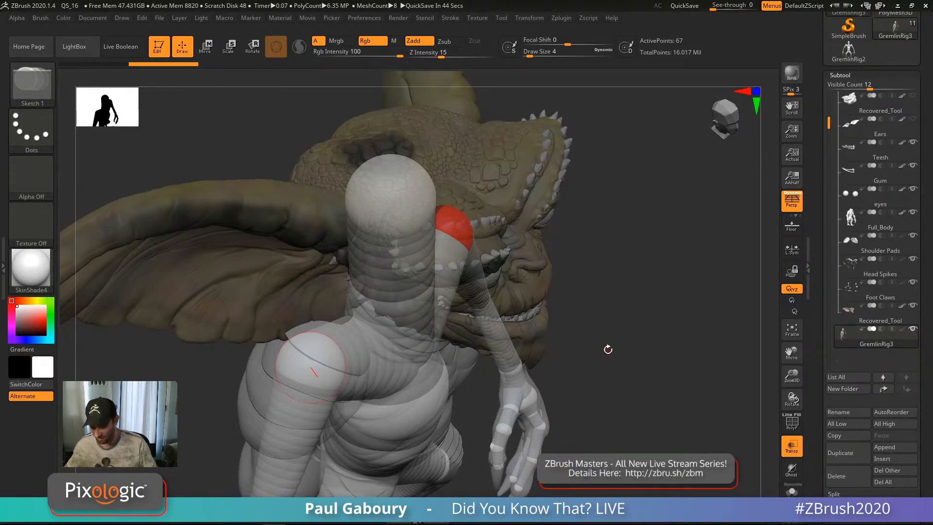
pyautogui.moveTo(614, 338); pyautogui.dragTo(624, 317)
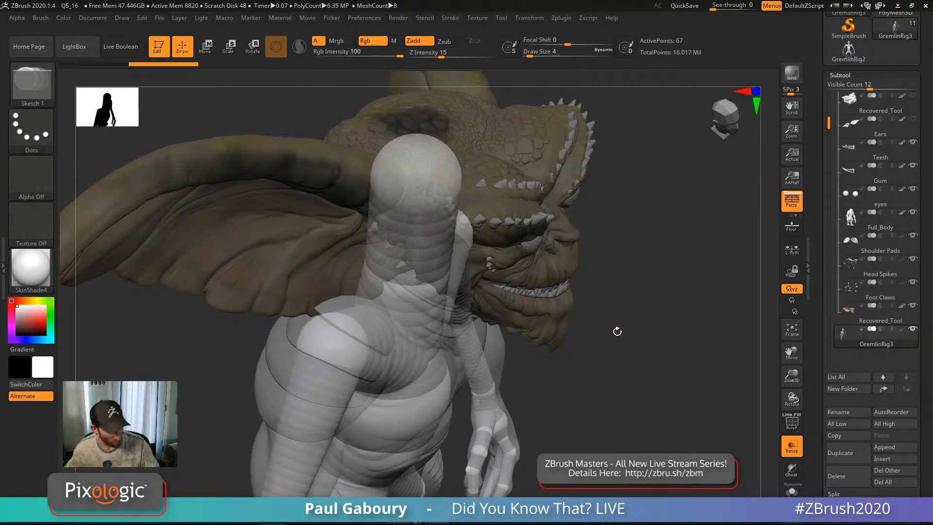
# Step: Select the head ZSphere and draw a new ZSphere out to the snout
pyautogui.press('w')
pyautogui.click(432, 183)
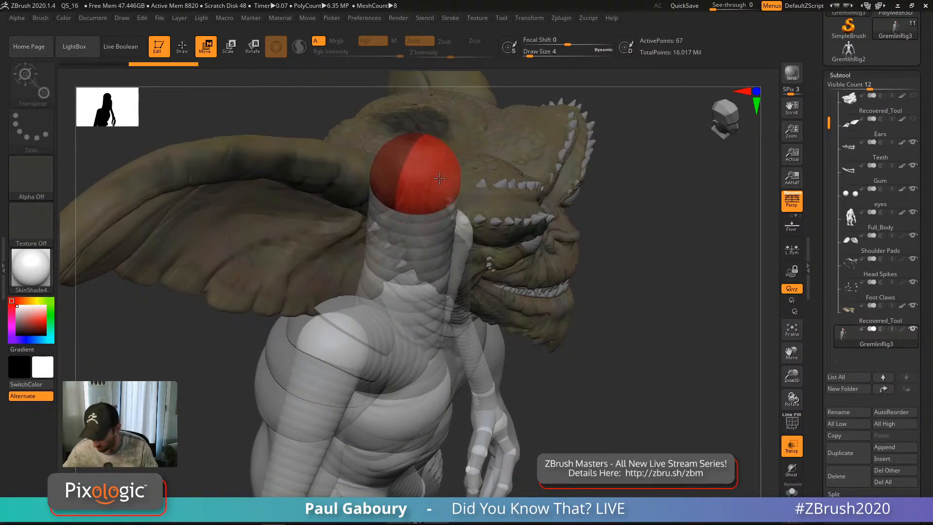
pyautogui.press('q')
pyautogui.moveTo(576, 235); pyautogui.dragTo(580, 240)
pyautogui.keyDown('ctrl'); pyautogui.moveTo(656, 341); pyautogui.dragTo(656, 307, button='right'); pyautogui.keyUp('ctrl')
pyautogui.moveTo(656, 307); pyautogui.dragTo(481, 275)
pyautogui.keyDown('ctrl'); pyautogui.moveTo(481, 275); pyautogui.dragTo(511, 266, button='right'); pyautogui.keyUp('ctrl')
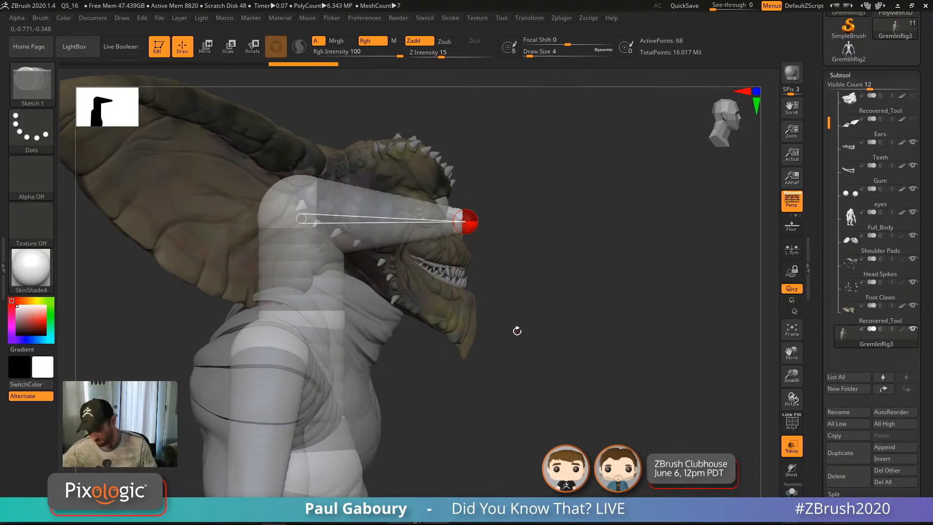
pyautogui.moveTo(517, 331)
pyautogui.keyDown('ctrl'); pyautogui.mouseDown(button='right')
pyautogui.moveTo(517, 396)
pyautogui.moveTo(573, 271)
pyautogui.moveTo(590, 384)
pyautogui.moveTo(524, 322)
pyautogui.moveTo(559, 428)
pyautogui.moveTo(537, 340)
pyautogui.moveTo(531, 252)
pyautogui.moveTo(529, 267)
pyautogui.moveTo(555, 279)
pyautogui.moveTo(528, 230)
pyautogui.mouseUp(button='right'); pyautogui.keyUp('ctrl')
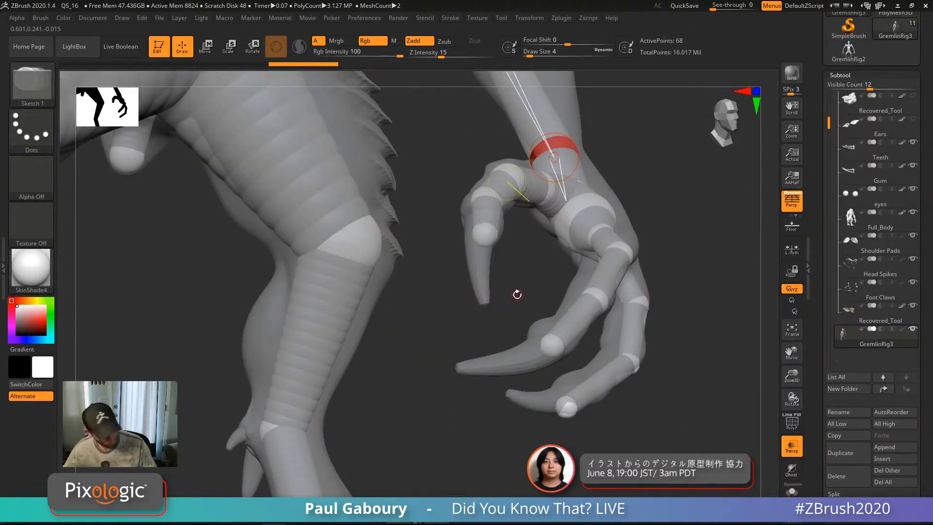
# Step: Add ZSpheres from the finger spheres out to each claw tip
pyautogui.press('w')
pyautogui.click(488, 242)
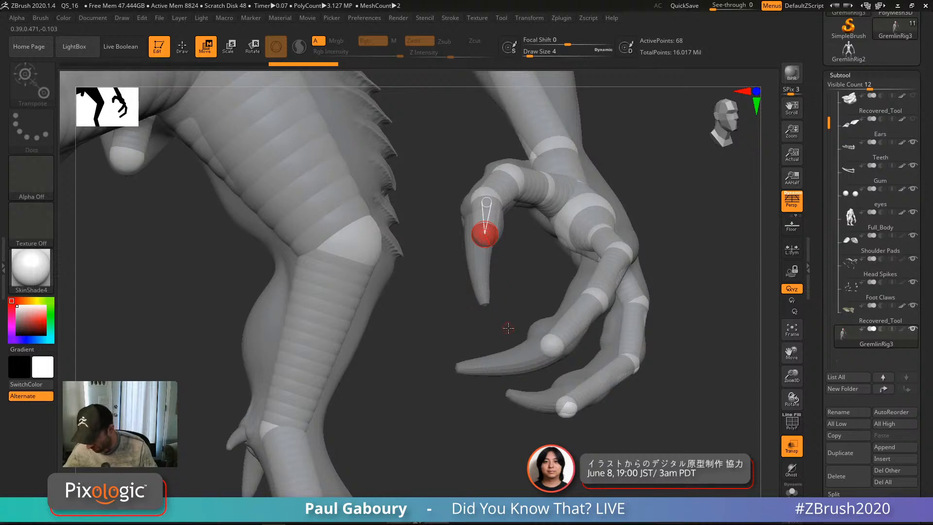
pyautogui.press('q')
pyautogui.click(487, 306)
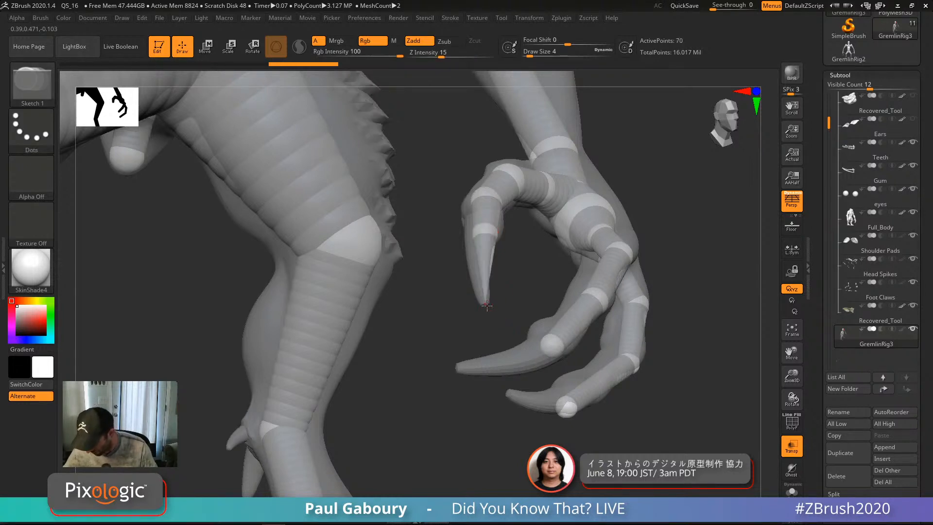
pyautogui.click(552, 350)
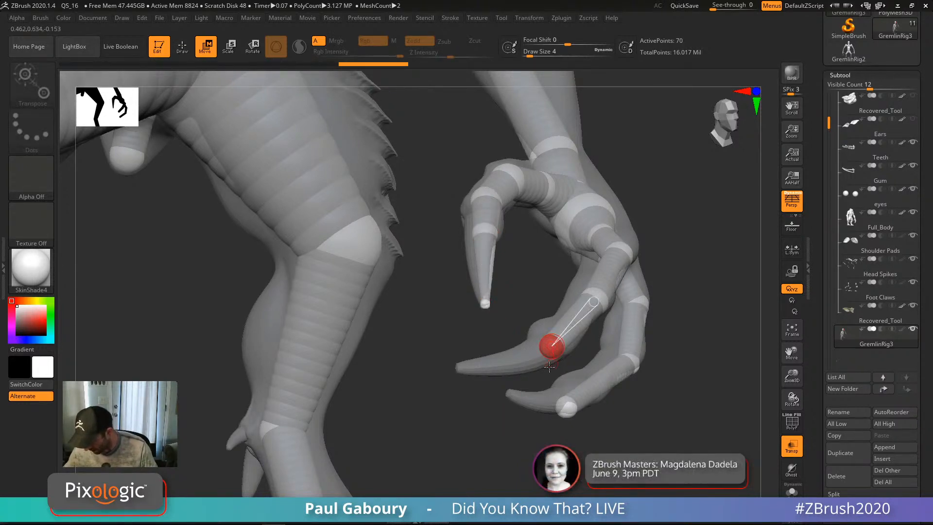
pyautogui.click(454, 370)
pyautogui.click(567, 409)
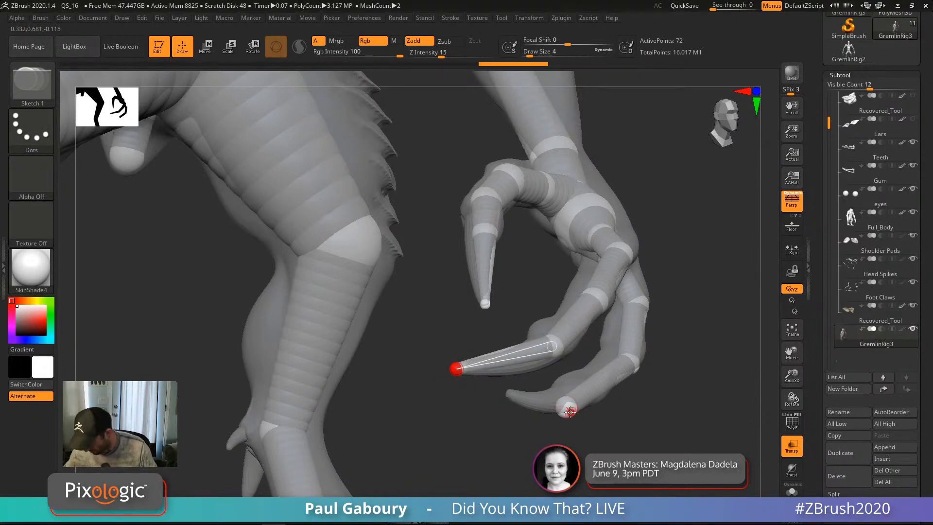
pyautogui.press('w')
pyautogui.press('q')
pyautogui.click(508, 396)
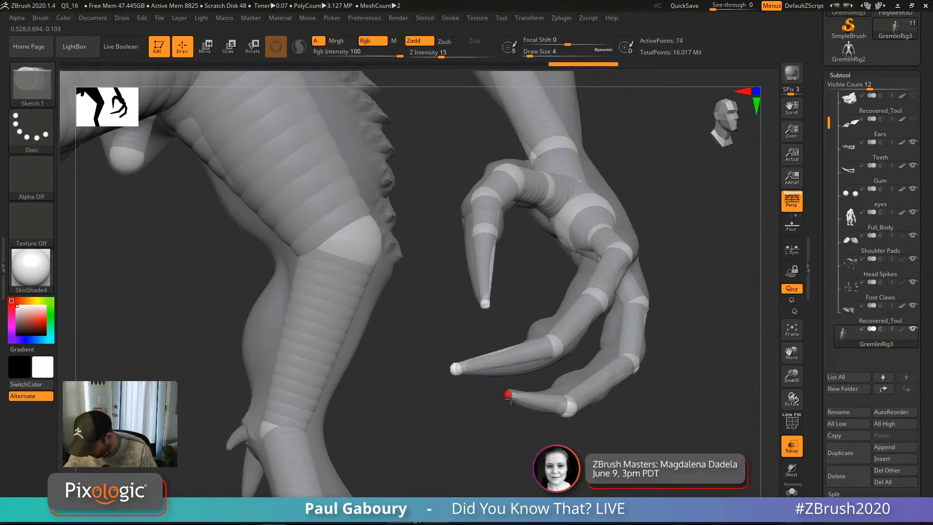
pyautogui.moveTo(602, 453)
pyautogui.keyDown('ctrl'); pyautogui.mouseDown(button='right')
pyautogui.moveTo(618, 419)
pyautogui.moveTo(648, 439)
pyautogui.moveTo(640, 412)
pyautogui.moveTo(640, 426)
pyautogui.moveTo(608, 407)
pyautogui.moveTo(712, 430)
pyautogui.moveTo(708, 480)
pyautogui.mouseUp(button='right'); pyautogui.keyUp('ctrl')
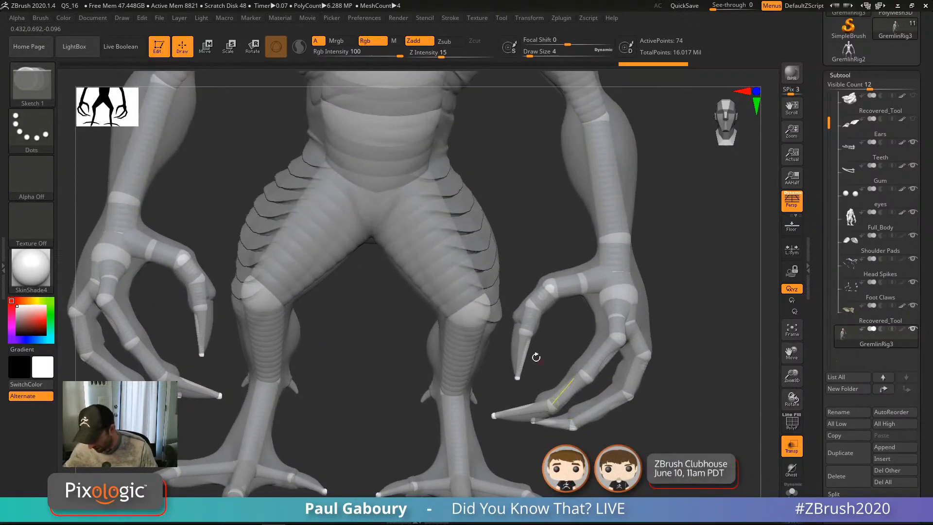
# Step: Reposition the thumb, index and middle finger joints with symmetry in Move mode
pyautogui.press('w')
pyautogui.moveTo(526, 333); pyautogui.dragTo(523, 322)
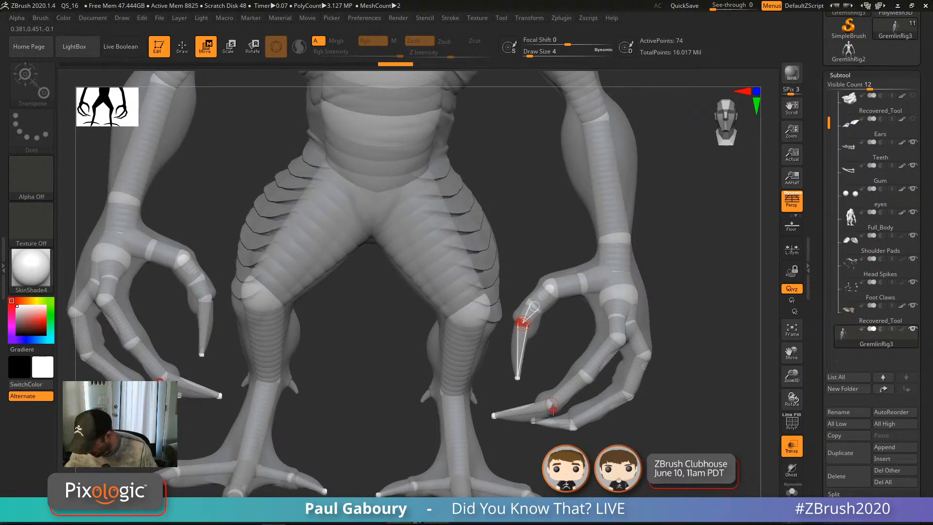
pyautogui.moveTo(552, 403); pyautogui.dragTo(556, 410)
pyautogui.moveTo(605, 444); pyautogui.dragTo(601, 417, button='right')
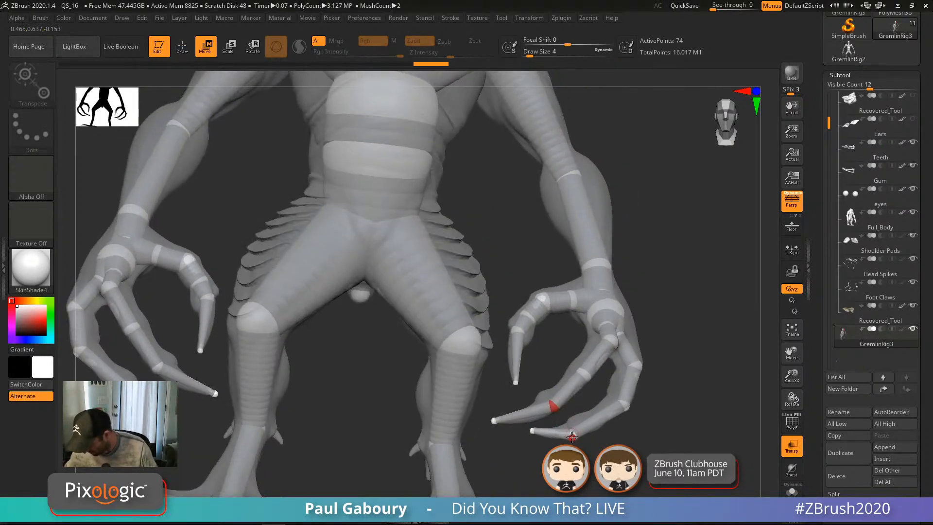
pyautogui.moveTo(572, 435); pyautogui.dragTo(546, 401)
pyautogui.keyDown('ctrl'); pyautogui.moveTo(546, 401); pyautogui.dragTo(515, 396, button='right'); pyautogui.keyUp('ctrl')
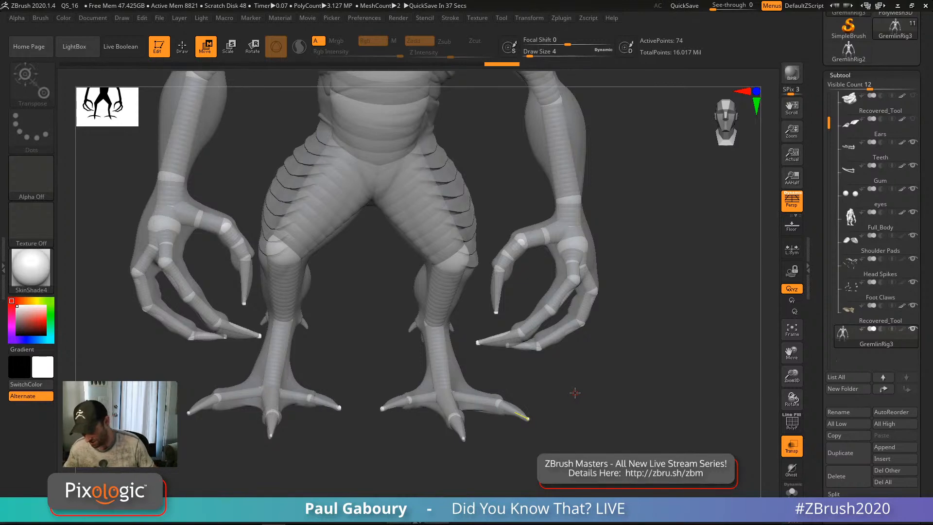
pyautogui.keyDown('alt'); pyautogui.moveTo(633, 209); pyautogui.dragTo(603, 425); pyautogui.keyUp('alt')
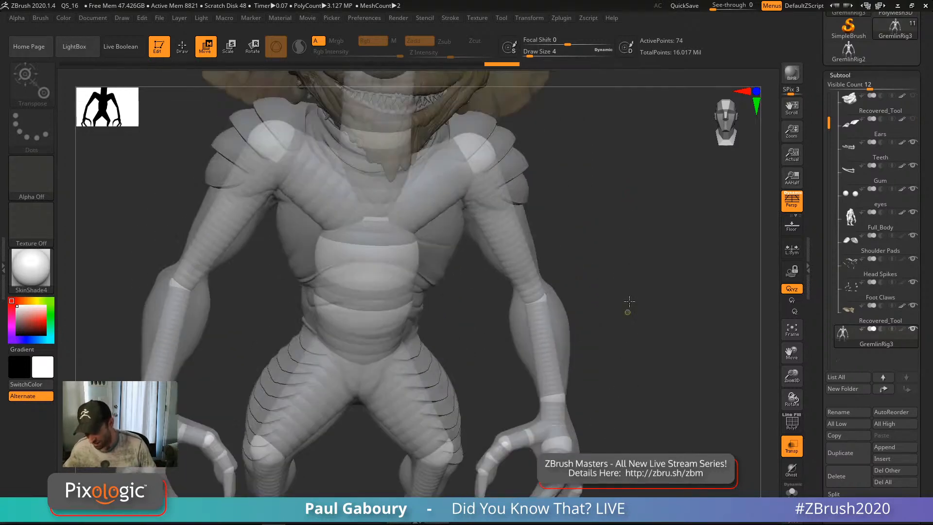
# Step: Draw a small new ZSphere on top of the head sphere
pyautogui.keyDown('alt'); pyautogui.moveTo(630, 302); pyautogui.dragTo(429, 205); pyautogui.keyUp('alt')
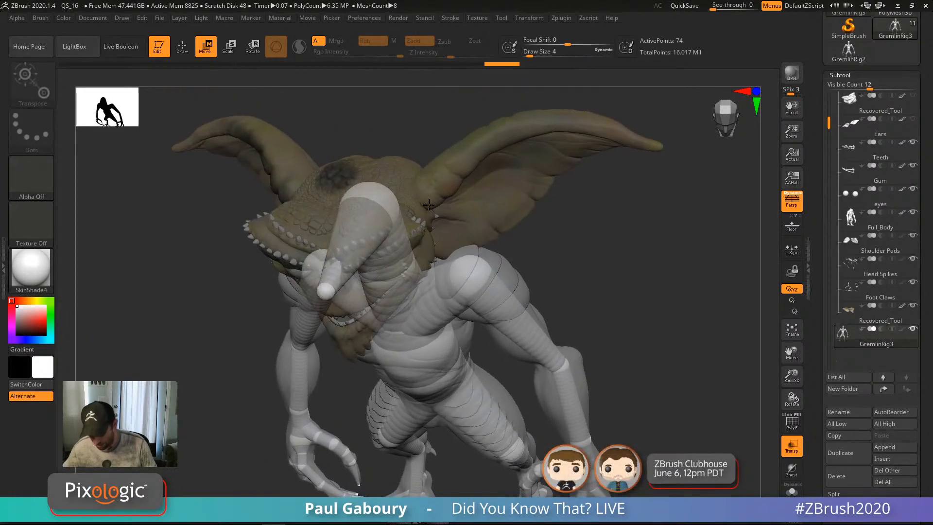
pyautogui.click(793, 471)
pyautogui.keyDown('ctrl'); pyautogui.moveTo(647, 350); pyautogui.dragTo(574, 253, button='right'); pyautogui.keyUp('ctrl')
pyautogui.press('q')
pyautogui.keyDown('alt'); pyautogui.moveTo(432, 202); pyautogui.dragTo(521, 413, button='right'); pyautogui.keyUp('alt')
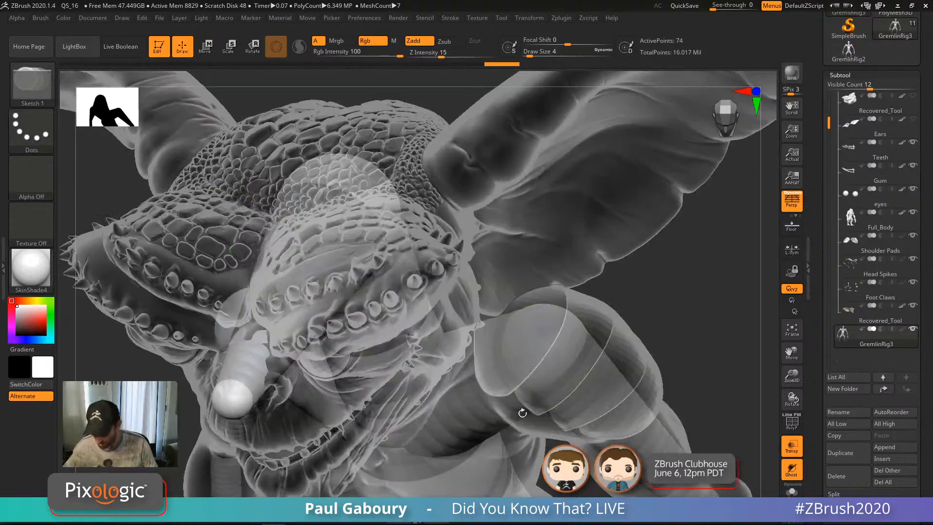
pyautogui.moveTo(390, 198)
pyautogui.mouseDown(button='right')
pyautogui.moveTo(384, 208)
pyautogui.moveTo(384, 197)
pyautogui.mouseUp(button='right')
pyautogui.moveTo(386, 215); pyautogui.dragTo(400, 229)
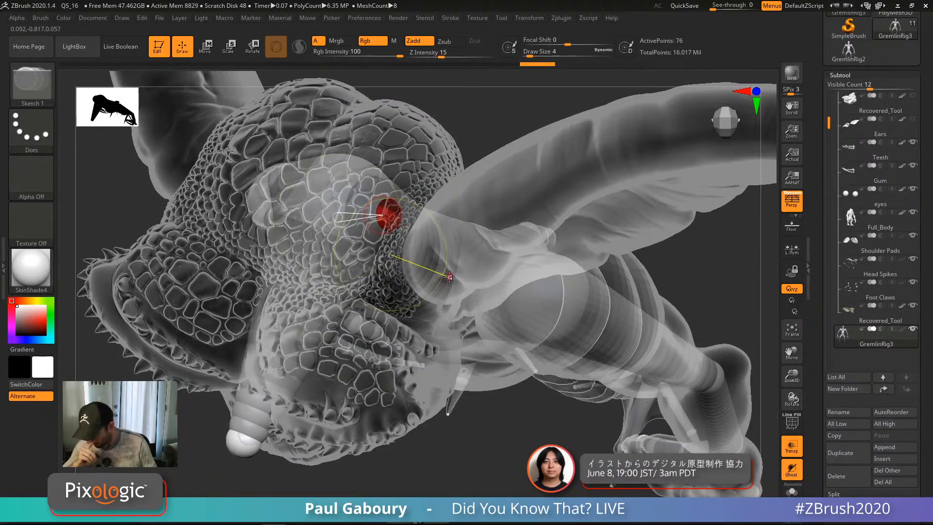
pyautogui.click(794, 468)
pyautogui.moveTo(687, 353); pyautogui.dragTo(525, 280, button='right')
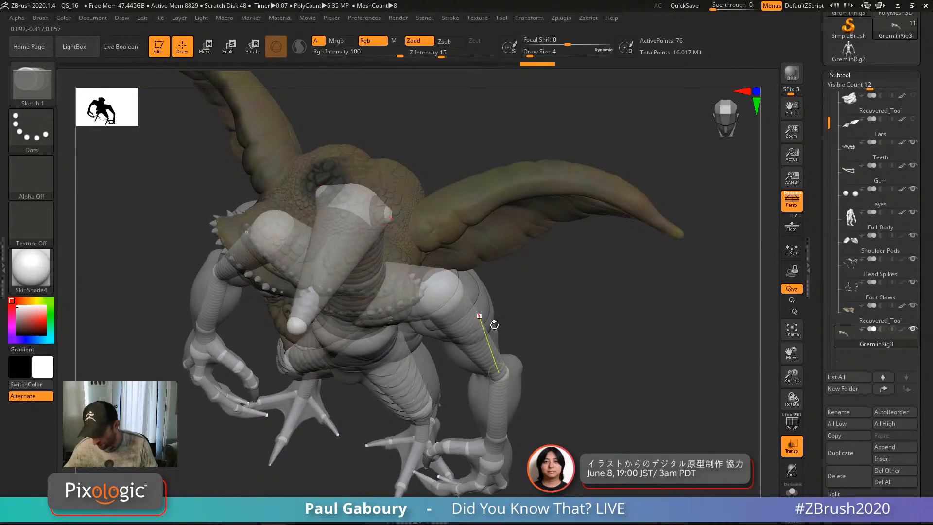
pyautogui.moveTo(494, 325)
pyautogui.mouseDown(button='right')
pyautogui.moveTo(579, 345)
pyautogui.moveTo(574, 329)
pyautogui.mouseUp(button='right')
# Step: Grow a mirrored pair of ZSpheres from the head and extend them to the ear tips
pyautogui.press('w')
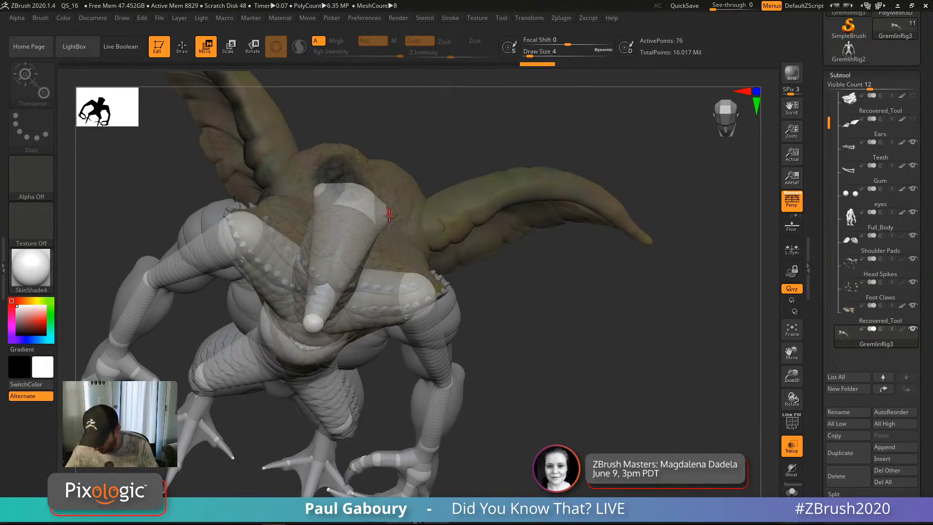
pyautogui.moveTo(383, 216); pyautogui.dragTo(348, 217)
pyautogui.press('q')
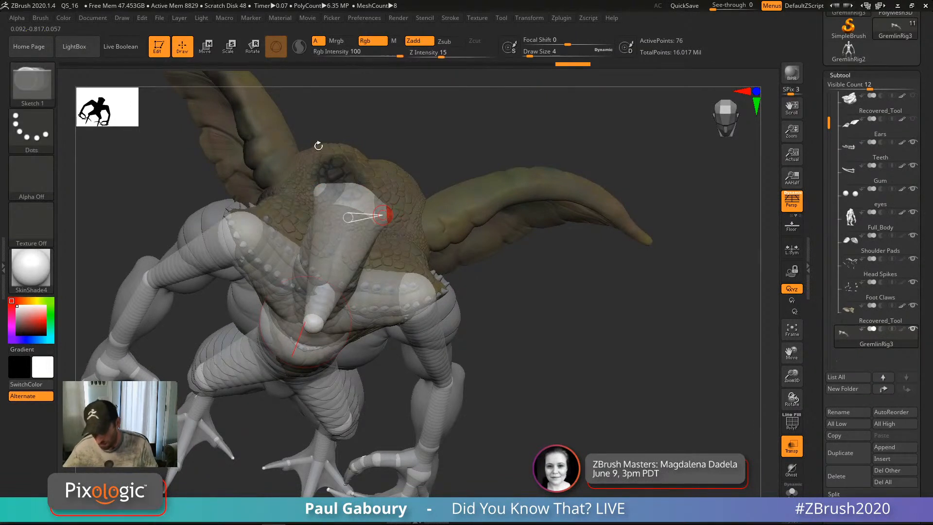
pyautogui.moveTo(426, 227); pyautogui.dragTo(437, 236)
pyautogui.moveTo(549, 350); pyautogui.dragTo(551, 320)
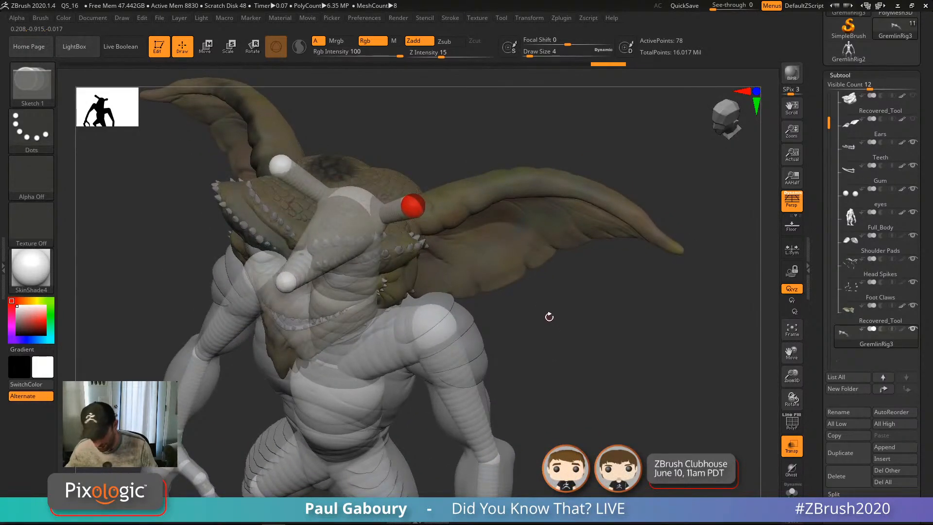
pyautogui.press('w')
pyautogui.press('q')
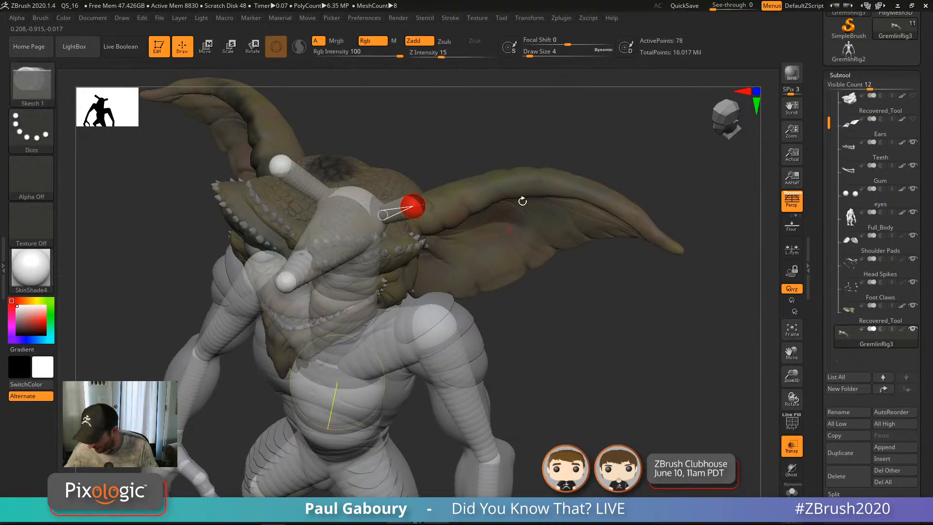
pyautogui.moveTo(518, 180); pyautogui.dragTo(526, 191)
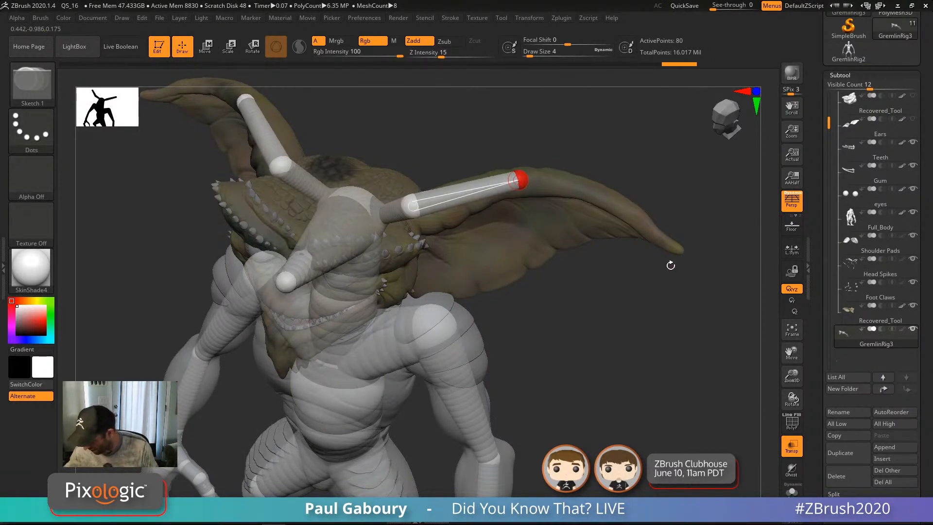
pyautogui.click(676, 248)
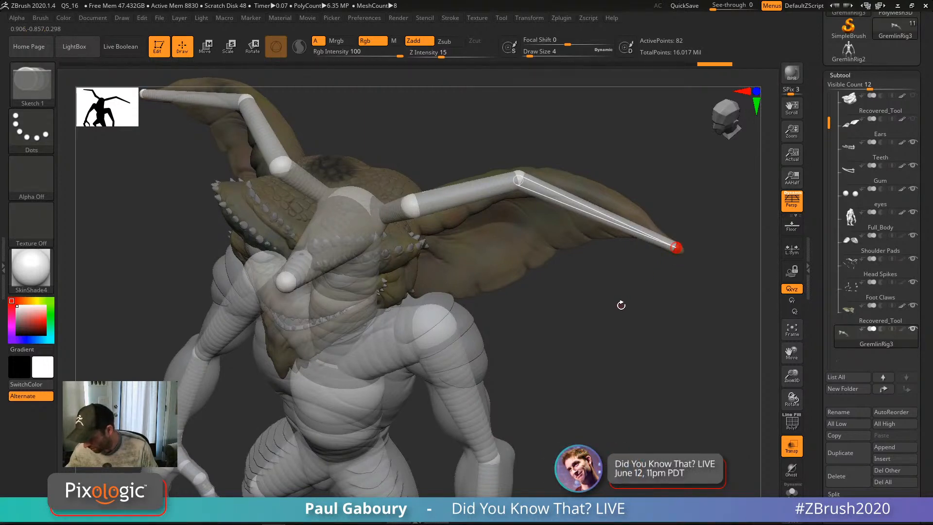
# Step: With Ghost on, insert a mid-ear ZSphere on the ear link and raise it
pyautogui.click(792, 473)
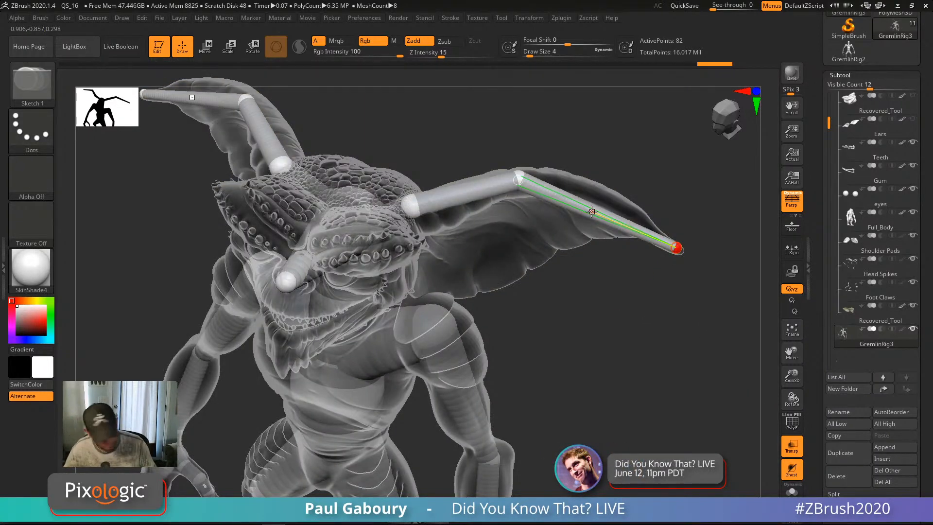
pyautogui.press('w')
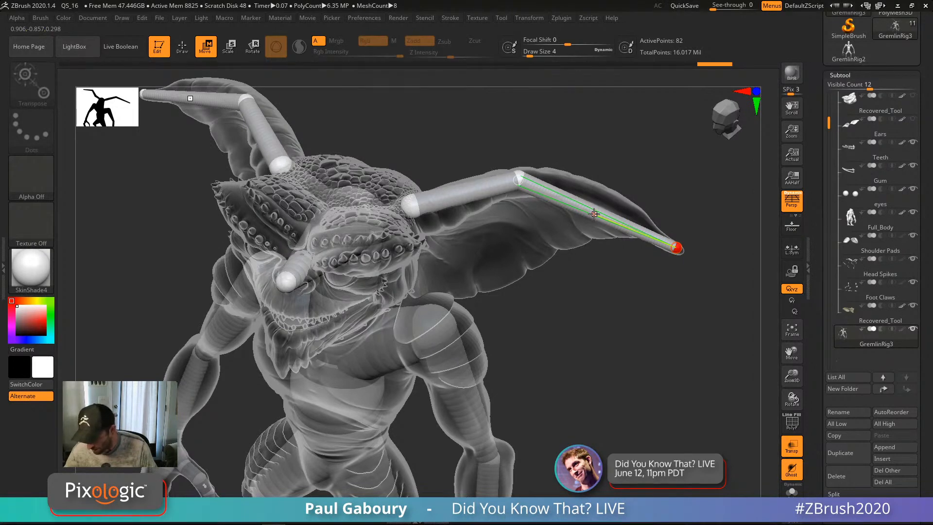
pyautogui.press('q')
pyautogui.click(594, 214)
pyautogui.press('w')
pyautogui.moveTo(595, 214); pyautogui.dragTo(598, 192)
pyautogui.keyDown('ctrl'); pyautogui.moveTo(674, 294); pyautogui.dragTo(646, 289, button='right'); pyautogui.keyUp('ctrl')
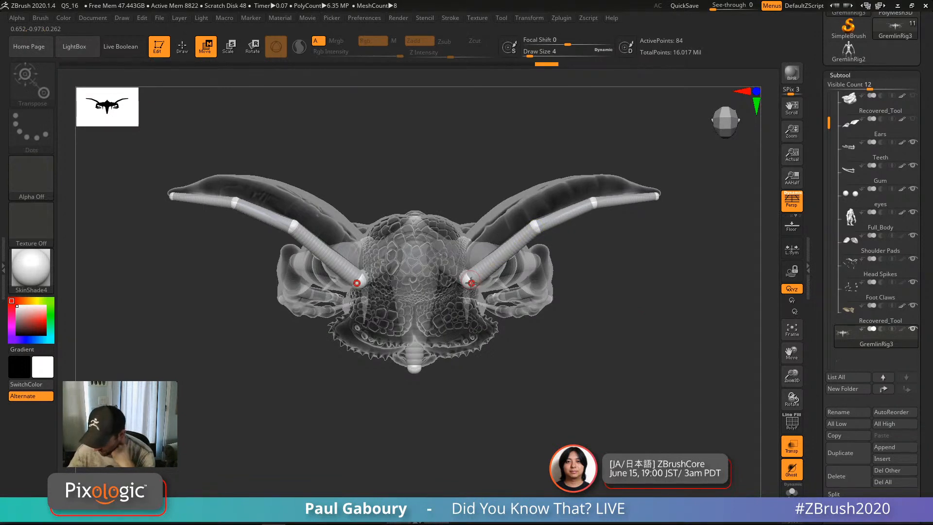
# Step: Sink the ear base, middle, outer and tip ZSpheres down into the ear mesh
pyautogui.moveTo(471, 282); pyautogui.dragTo(508, 224)
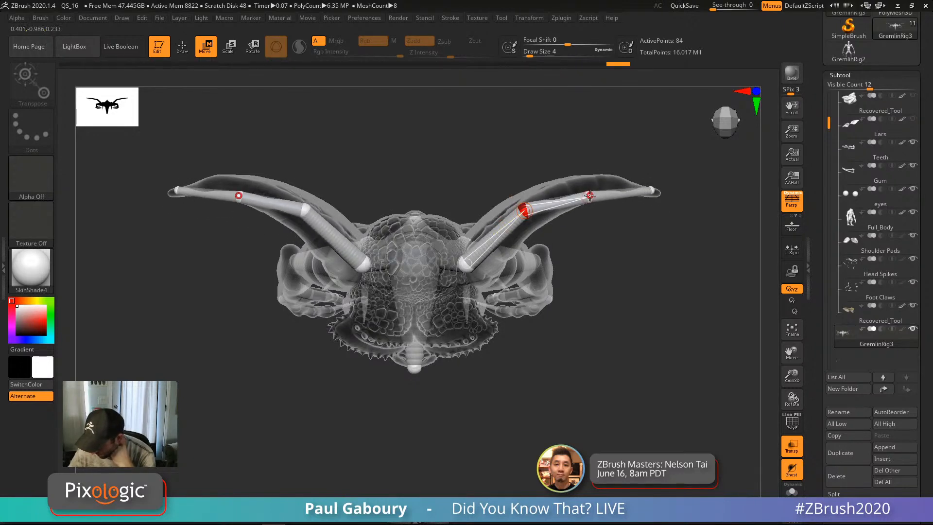
pyautogui.moveTo(590, 196); pyautogui.dragTo(584, 188)
pyautogui.moveTo(651, 190)
pyautogui.mouseDown()
pyautogui.moveTo(664, 195)
pyautogui.moveTo(660, 175)
pyautogui.moveTo(640, 177)
pyautogui.mouseUp()
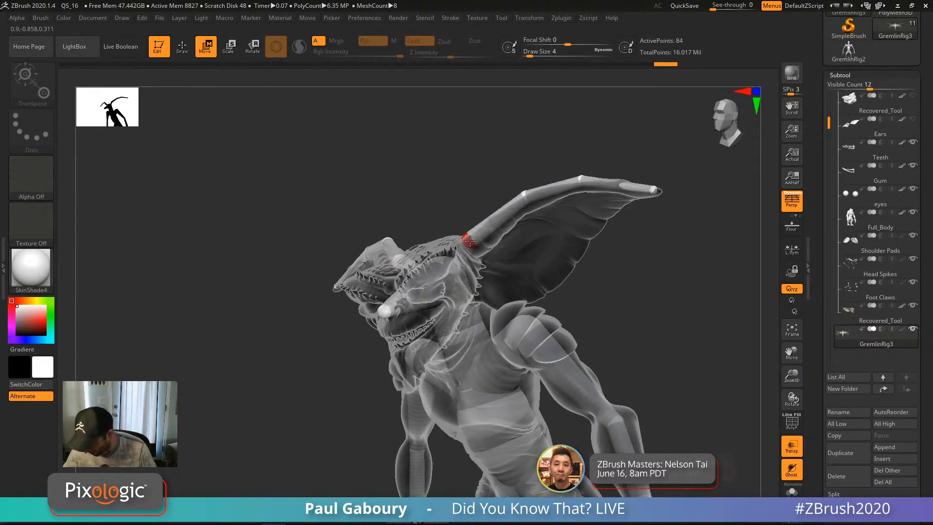
pyautogui.moveTo(470, 240); pyautogui.dragTo(474, 244)
pyautogui.moveTo(525, 194); pyautogui.dragTo(528, 200)
pyautogui.moveTo(582, 178); pyautogui.dragTo(585, 190)
pyautogui.moveTo(650, 171); pyautogui.dragTo(661, 198)
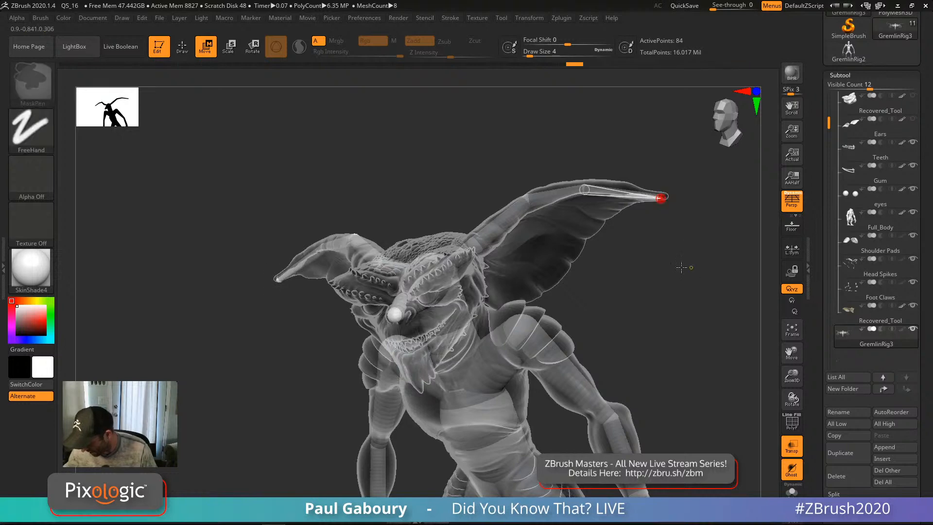
# Step: Orbit around to check the ears, then frame the gremlin facing front
pyautogui.moveTo(682, 267)
pyautogui.mouseDown()
pyautogui.moveTo(590, 265)
pyautogui.moveTo(597, 314)
pyautogui.moveTo(576, 315)
pyautogui.moveTo(625, 313)
pyautogui.mouseUp()
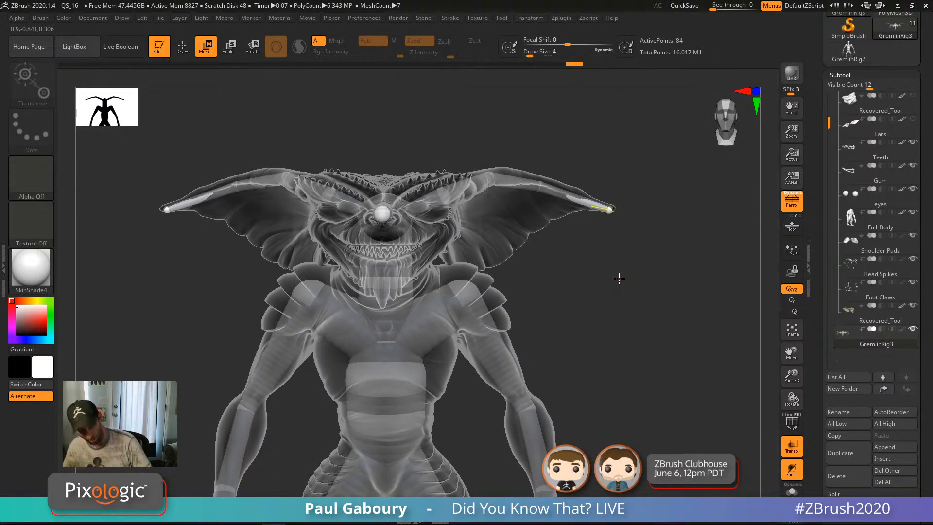
pyautogui.moveTo(620, 278); pyautogui.dragTo(591, 254)
pyautogui.keyDown('alt'); pyautogui.moveTo(437, 332); pyautogui.dragTo(466, 331, button='right'); pyautogui.keyUp('alt')
pyautogui.keyDown('alt'); pyautogui.moveTo(466, 331); pyautogui.dragTo(496, 318, button='right'); pyautogui.keyUp('alt')
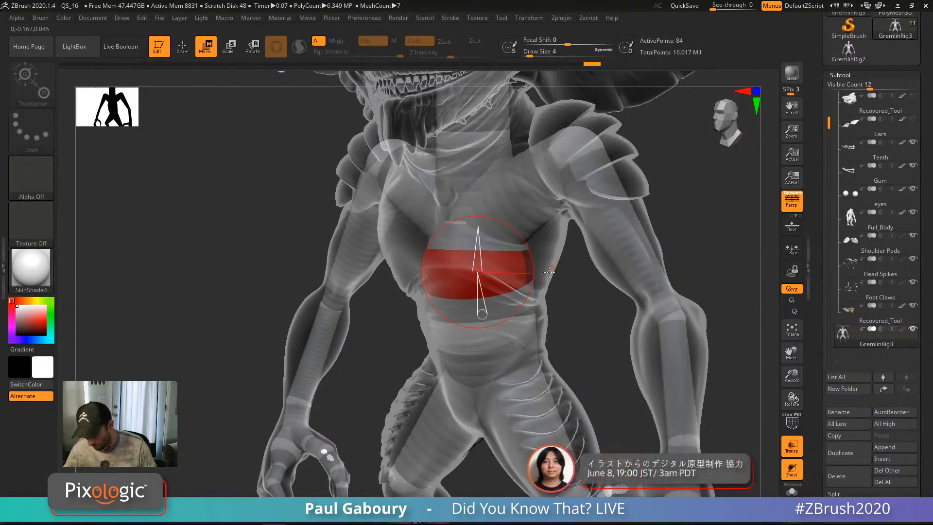
pyautogui.press('f')
pyautogui.keyDown('shift'); pyautogui.moveTo(621, 301); pyautogui.dragTo(582, 303); pyautogui.keyUp('shift')
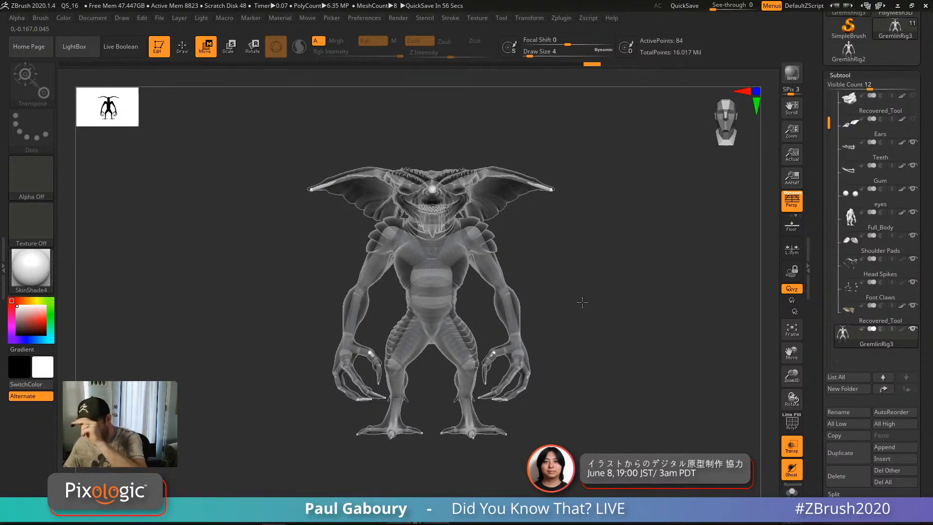
# Step: Clone the tool, then delete the spare GremlinRig2 rig
pyautogui.moveTo(926, 296); pyautogui.dragTo(927, 366)
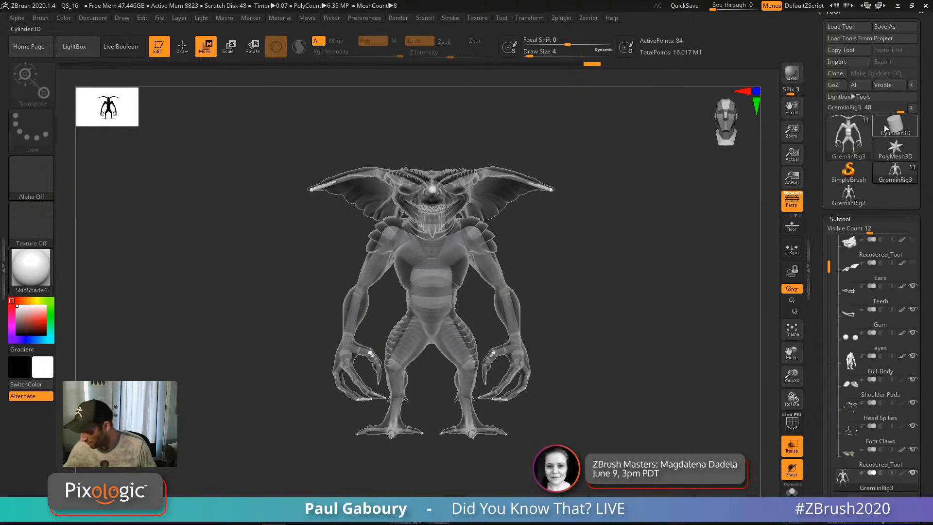
pyautogui.click(843, 74)
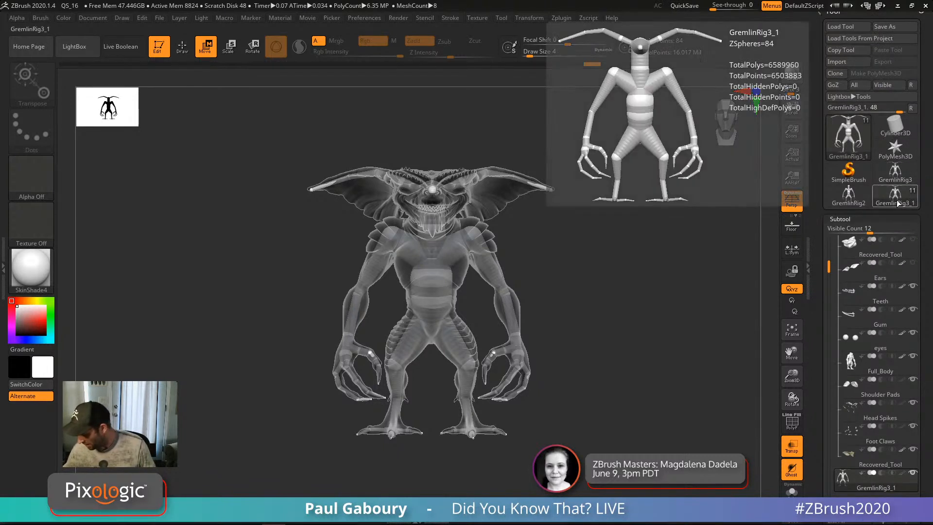
pyautogui.click(856, 202)
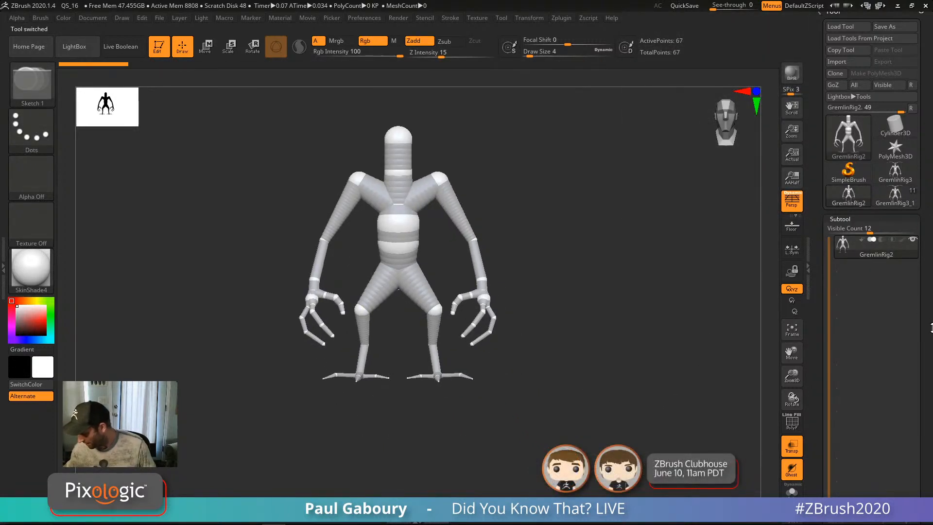
pyautogui.scroll(-3, 932, 328)
pyautogui.click(833, 457)
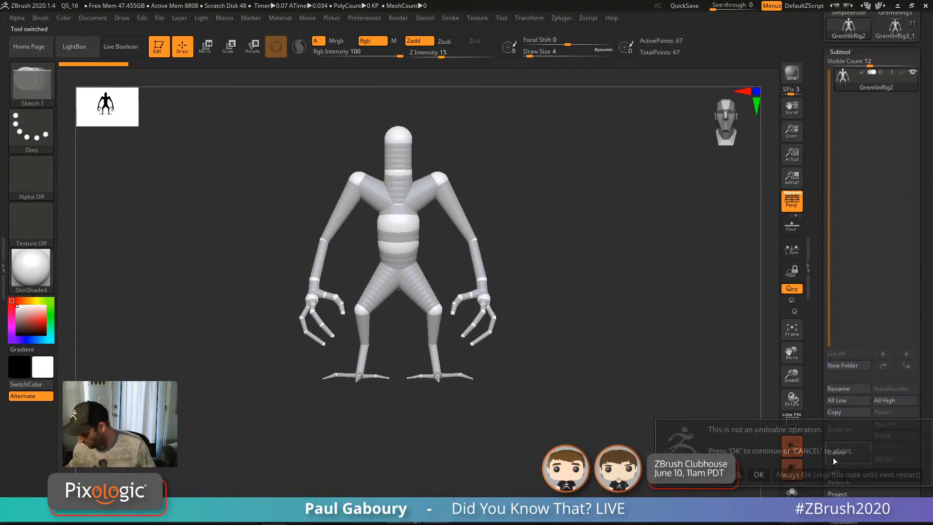
pyautogui.click(760, 475)
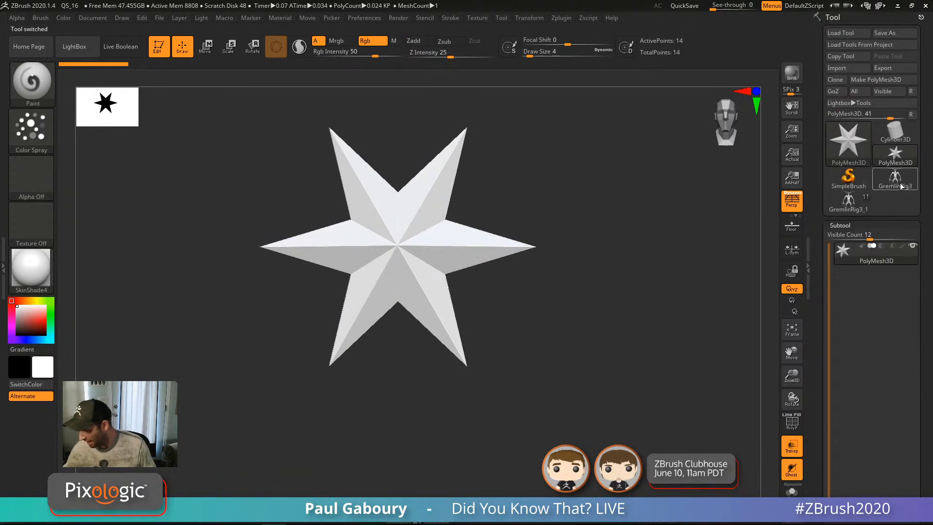
# Step: Select the gremlin and delete its GremlinRig3 rig subtool, leaving 10 subtools
pyautogui.click(900, 183)
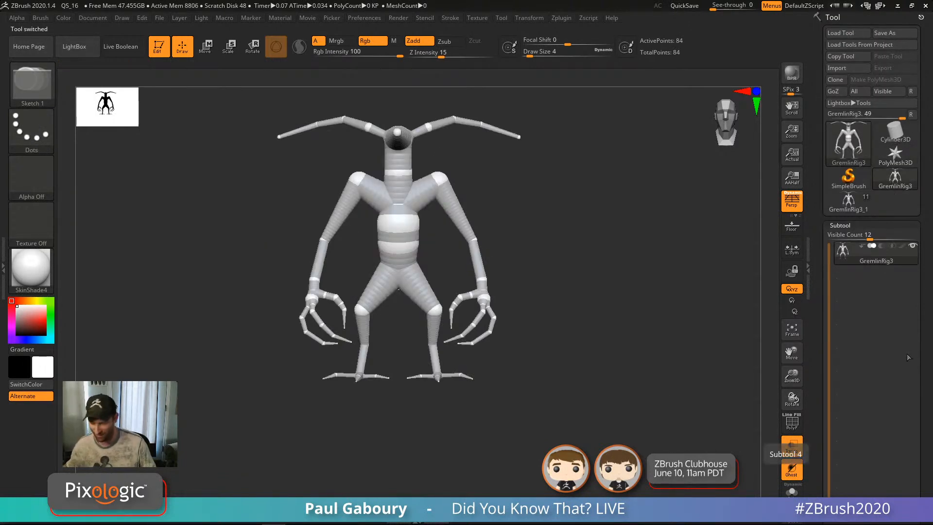
pyautogui.moveTo(561, 366); pyautogui.dragTo(575, 367)
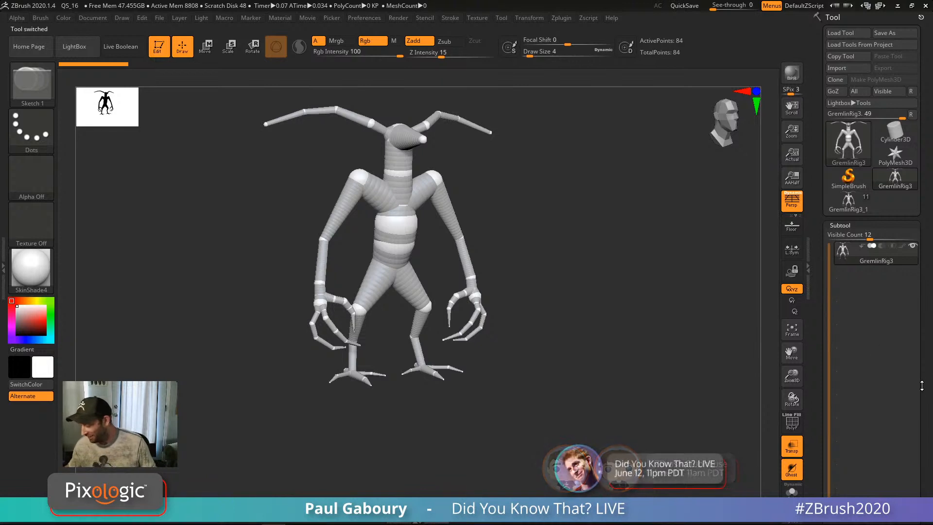
pyautogui.scroll(-3, 928, 350)
pyautogui.scroll(2, 928, 350)
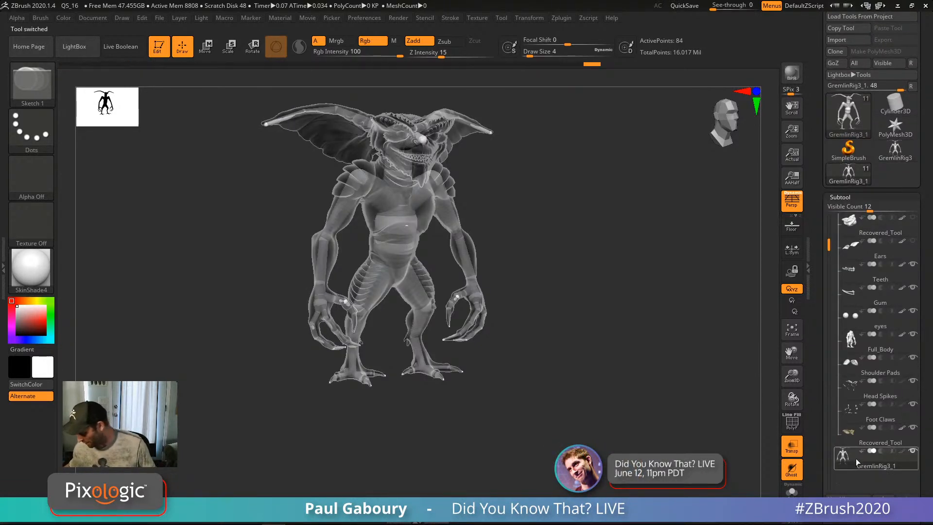
pyautogui.scroll(-4, 928, 392)
pyautogui.scroll(-2, 928, 391)
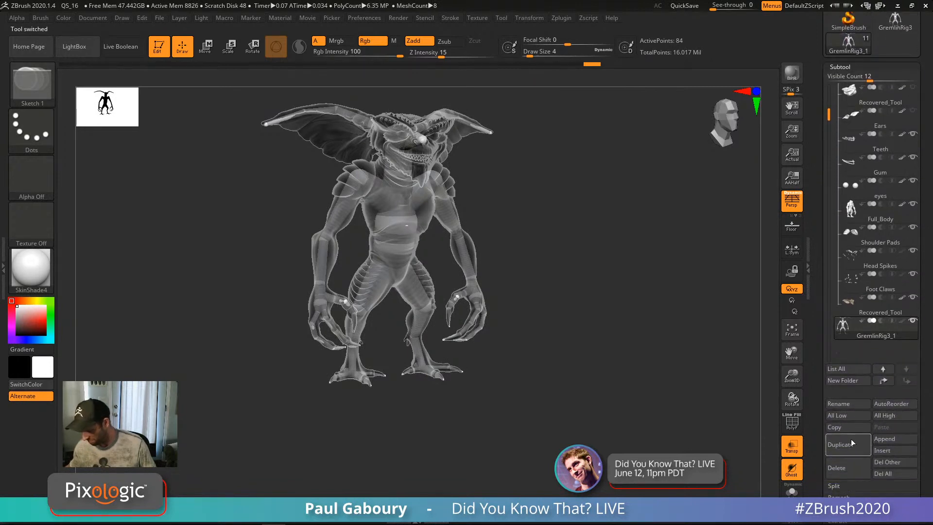
pyautogui.click(846, 474)
pyautogui.click(758, 491)
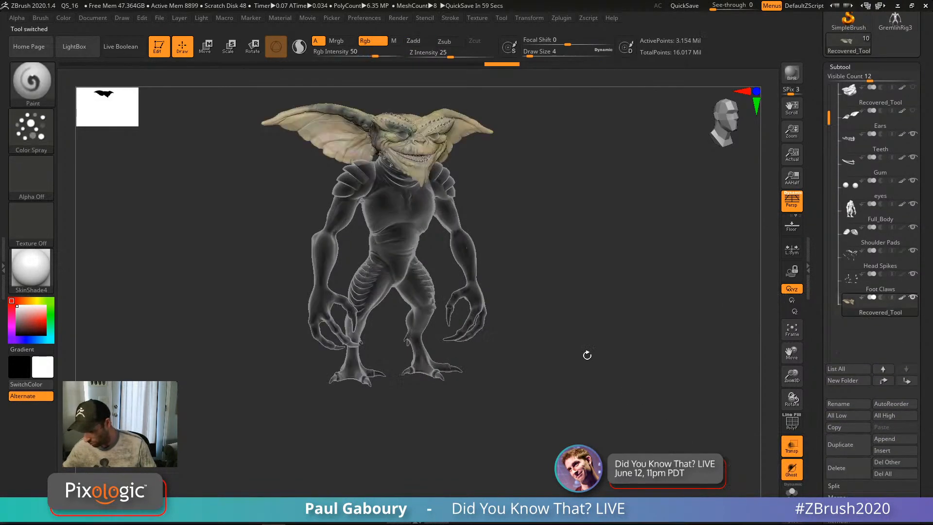
# Step: Turn off Transp so the gremlin renders solid, and turn it to face front
pyautogui.click(791, 447)
pyautogui.keyDown('shift'); pyautogui.moveTo(650, 411); pyautogui.dragTo(644, 380); pyautogui.keyUp('shift')
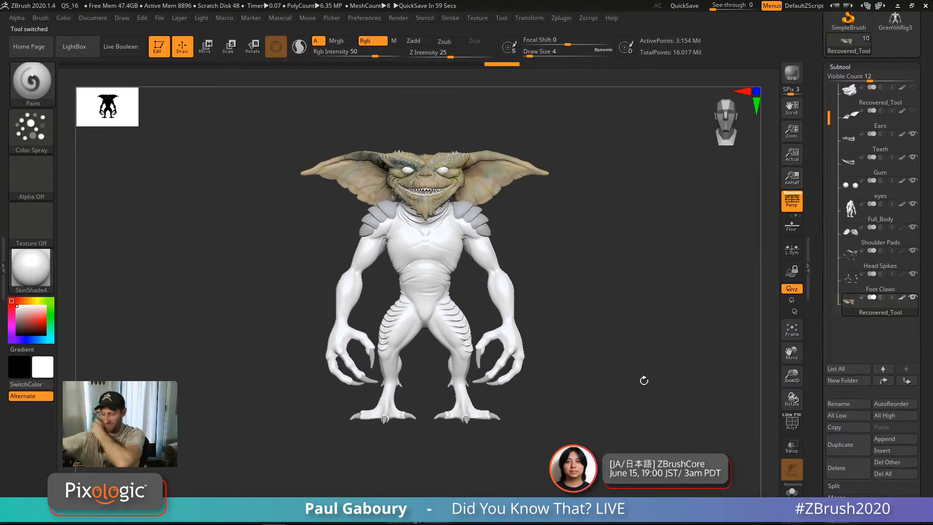
pyautogui.scroll(4, 928, 234)
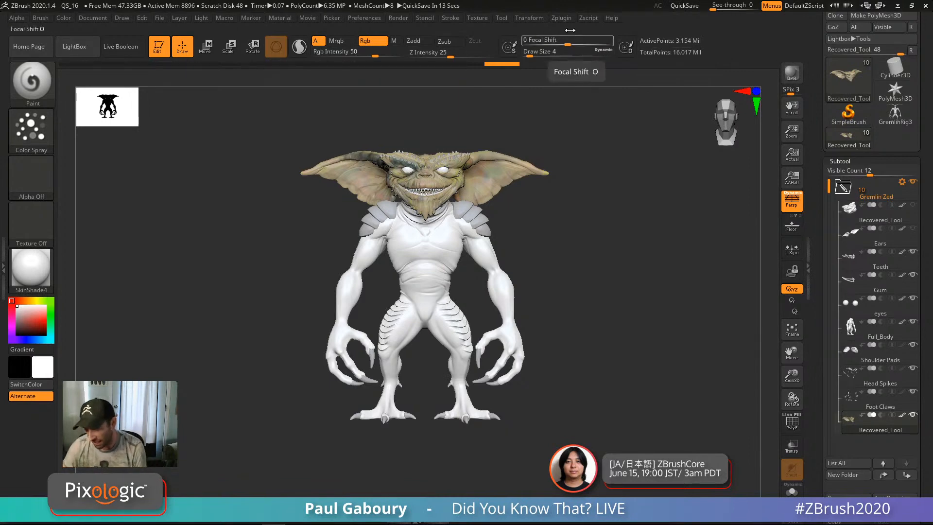
# Step: Dock the Zplugin menu in the right tray and expand Transpose Master
pyautogui.click(561, 18)
pyautogui.moveTo(556, 30); pyautogui.dragTo(838, 117)
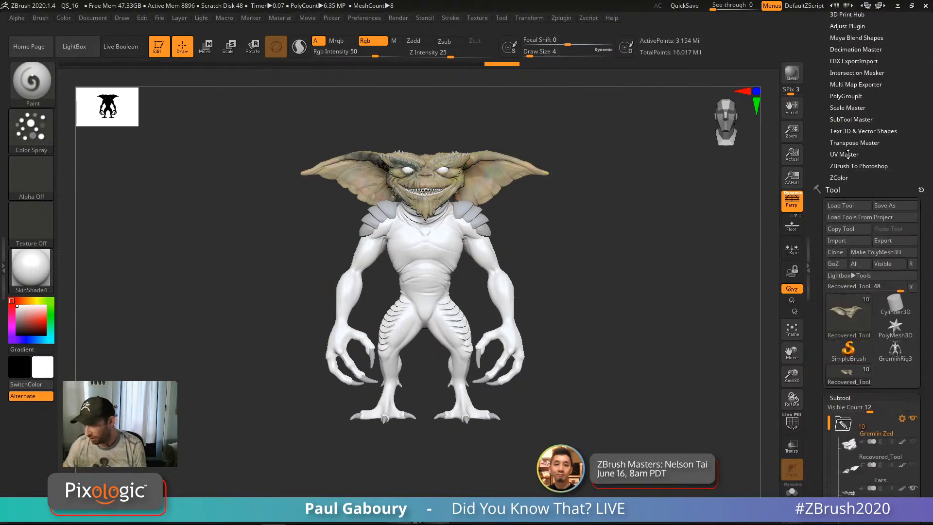
pyautogui.click(860, 141)
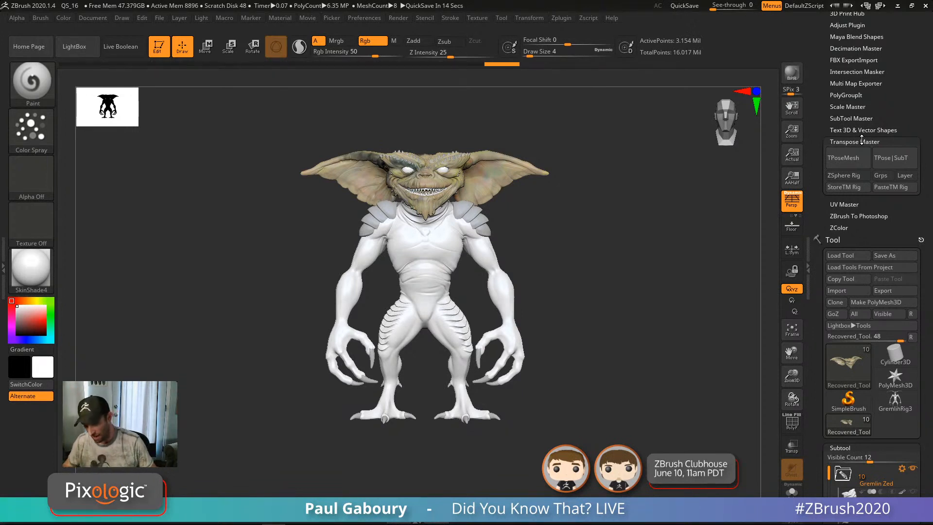
# Step: Build the gremlin's low-res Transpose Master mesh with a single-ZSphere rig using TPoseMesh
pyautogui.moveTo(586, 325)
pyautogui.mouseDown()
pyautogui.moveTo(600, 334)
pyautogui.moveTo(589, 309)
pyautogui.mouseUp()
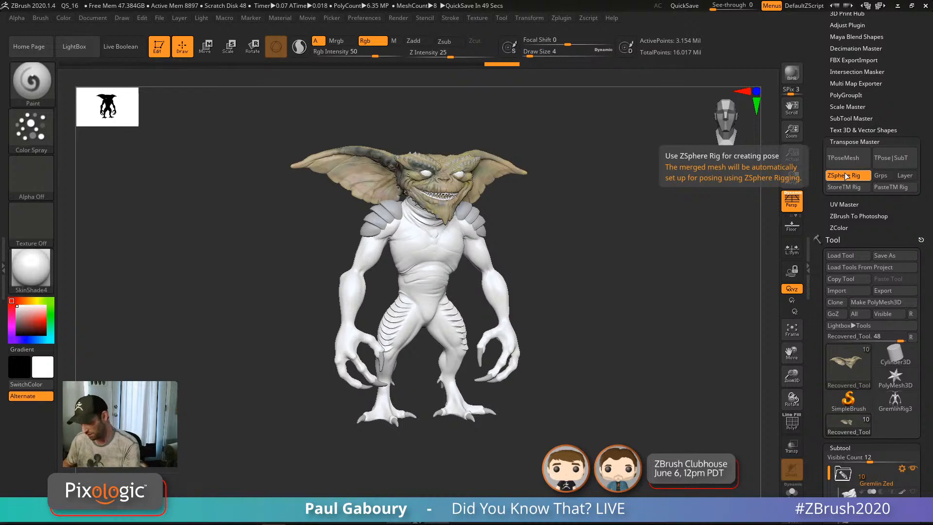
pyautogui.moveTo(896, 406)
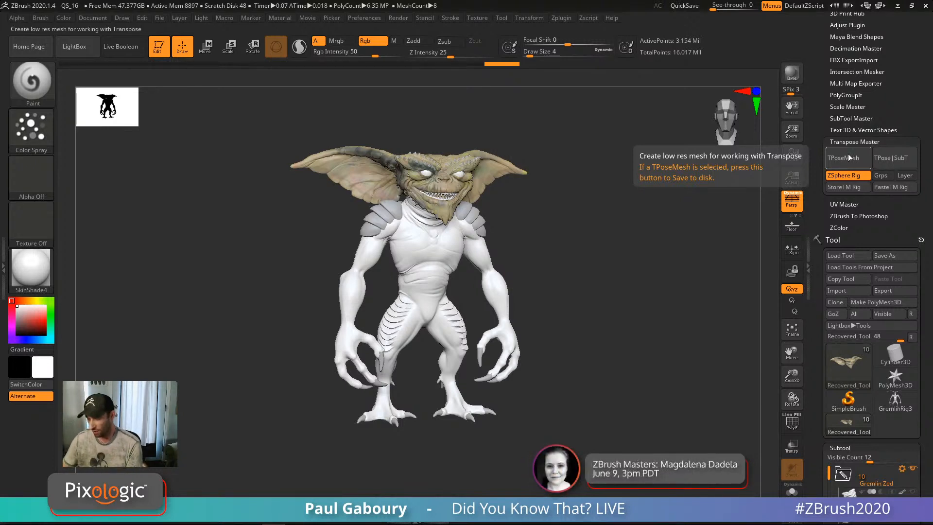
pyautogui.click(848, 156)
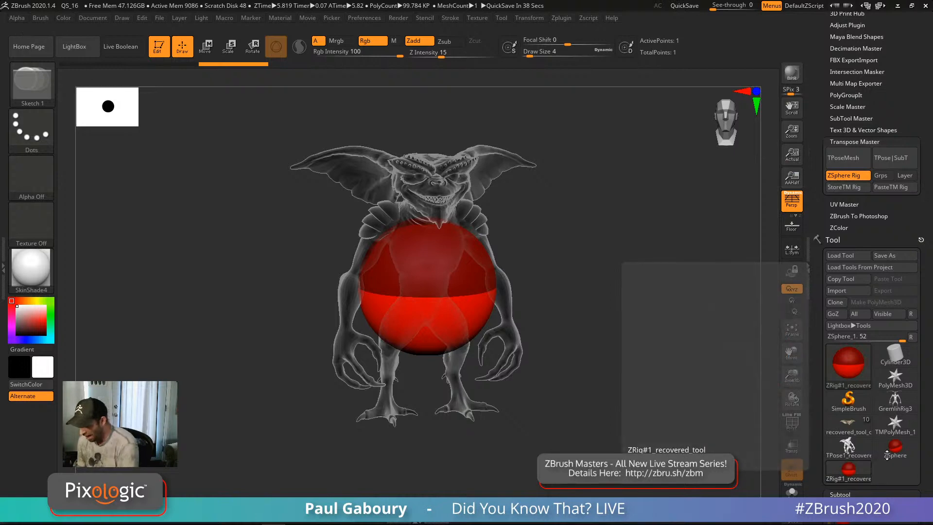
# Step: Select the GremlinRig3 tool and store its ZSphere skeleton with StoreTM Rig
pyautogui.click(898, 406)
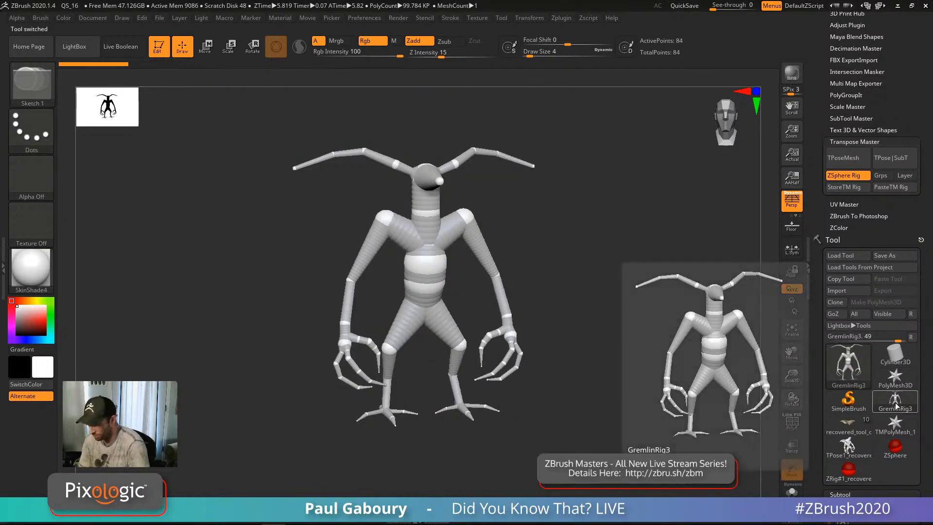
pyautogui.click(848, 190)
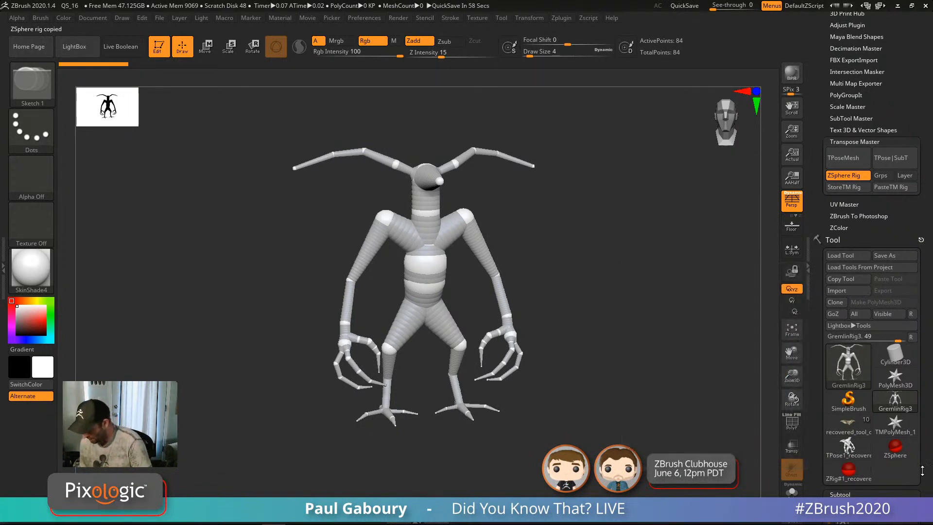
pyautogui.moveTo(835, 482); pyautogui.dragTo(835, 346)
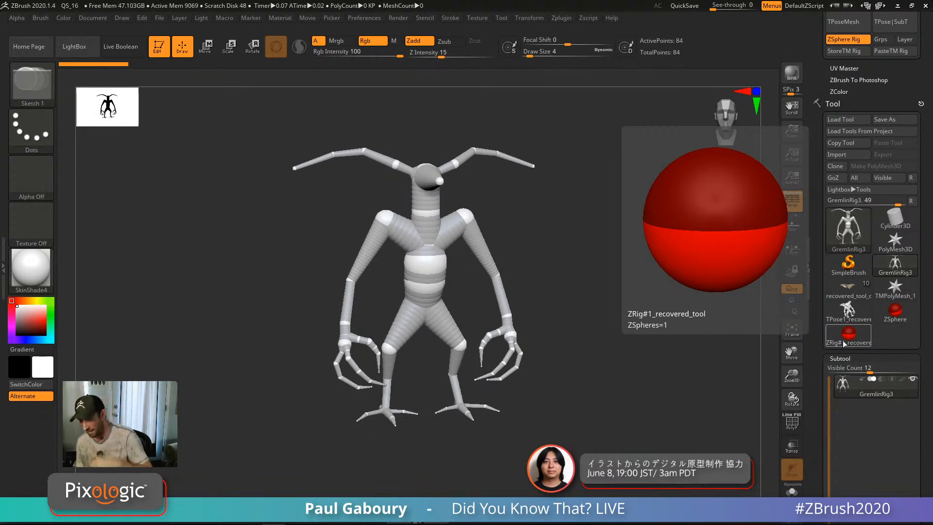
# Step: Return to ZRig#1_recovered_tool and paste the stored skeleton with PasteTM Rig
pyautogui.click(850, 335)
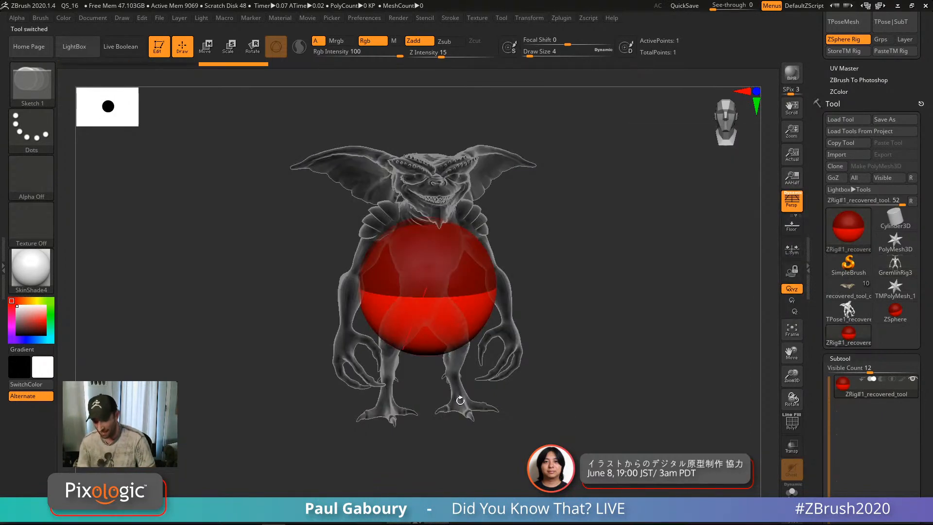
pyautogui.moveTo(597, 425)
pyautogui.mouseDown()
pyautogui.moveTo(566, 421)
pyautogui.moveTo(614, 412)
pyautogui.moveTo(593, 416)
pyautogui.mouseUp()
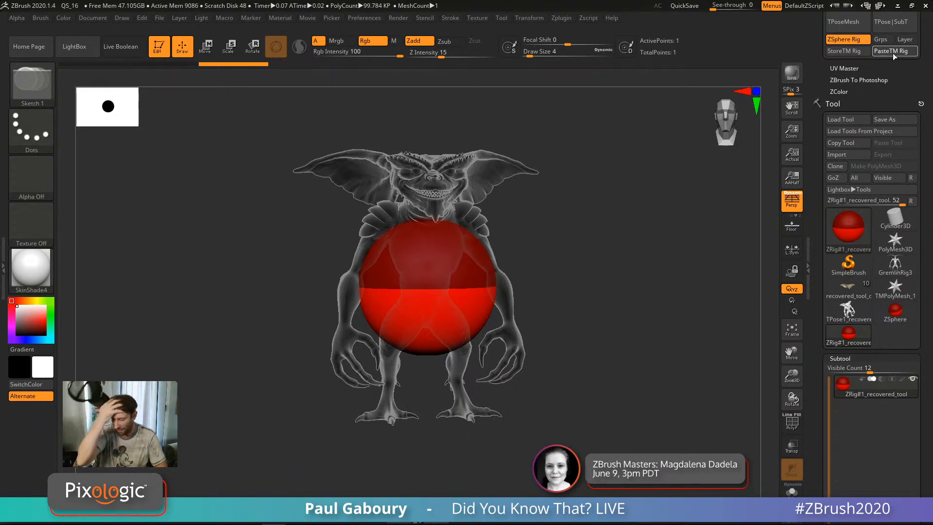
pyautogui.click(893, 54)
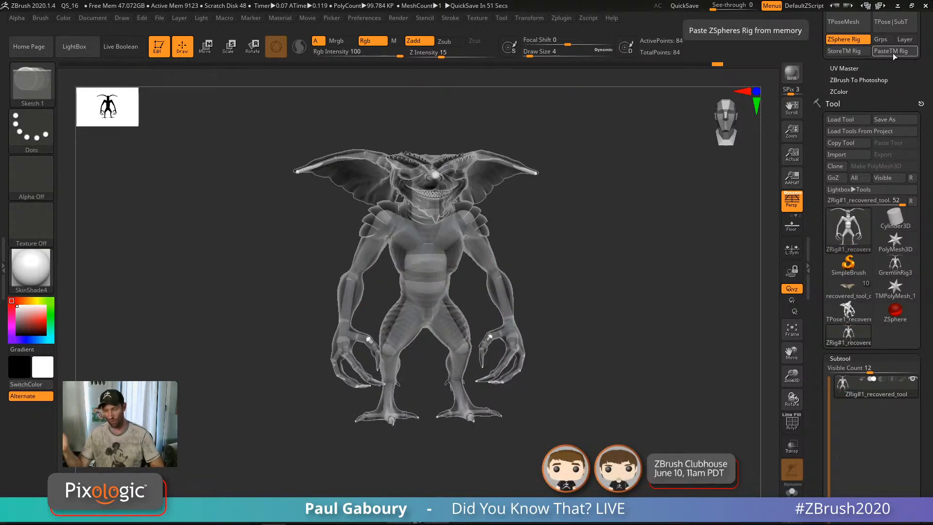
# Step: Compare the gremlin with Ghost transparency on and off, ending in a front view
pyautogui.moveTo(608, 374)
pyautogui.mouseDown()
pyautogui.moveTo(629, 374)
pyautogui.moveTo(619, 384)
pyautogui.moveTo(619, 375)
pyautogui.mouseUp()
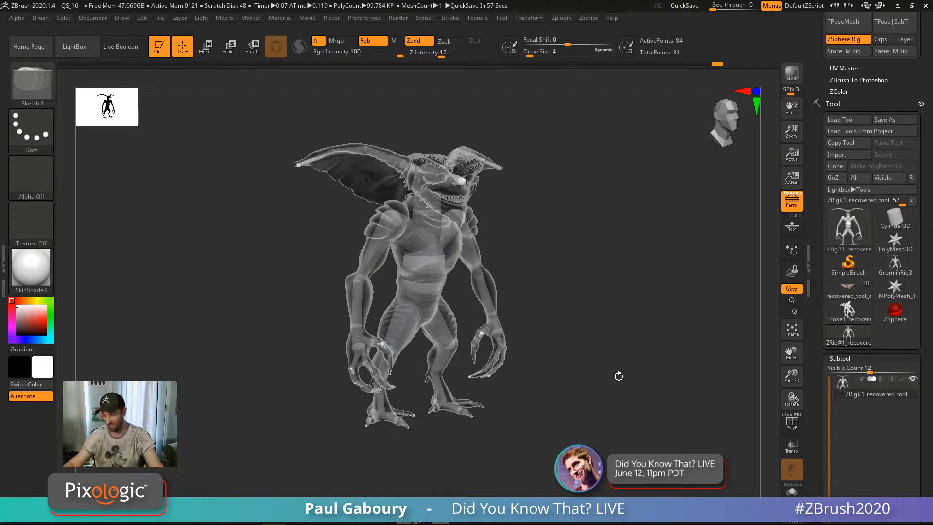
pyautogui.click(792, 447)
pyautogui.click(795, 470)
pyautogui.moveTo(596, 388); pyautogui.dragTo(654, 366)
pyautogui.click(798, 472)
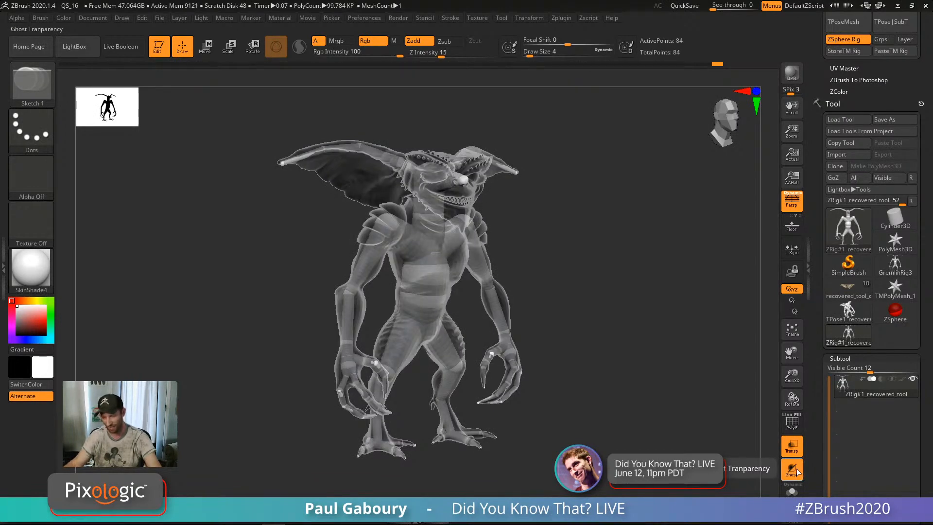
pyautogui.click(798, 471)
pyautogui.click(798, 472)
pyautogui.click(797, 471)
pyautogui.click(798, 472)
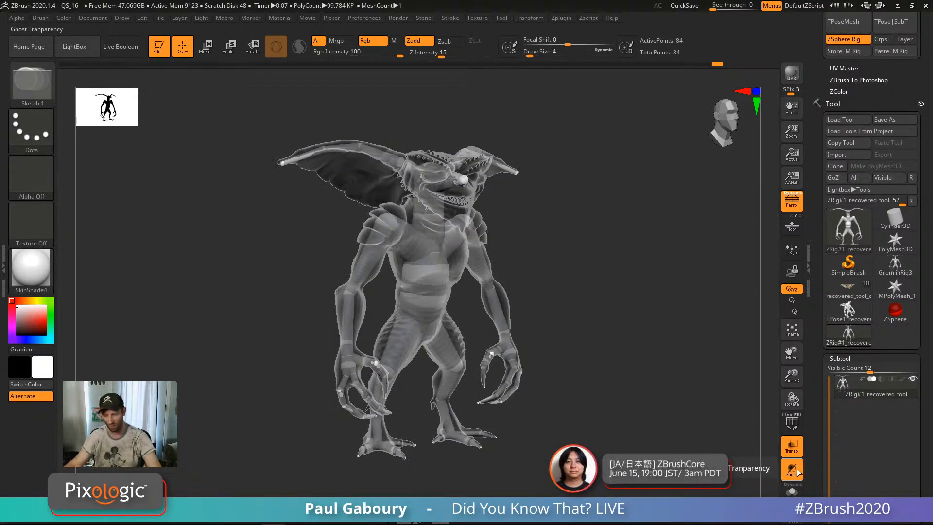
pyautogui.click(797, 471)
pyautogui.click(798, 472)
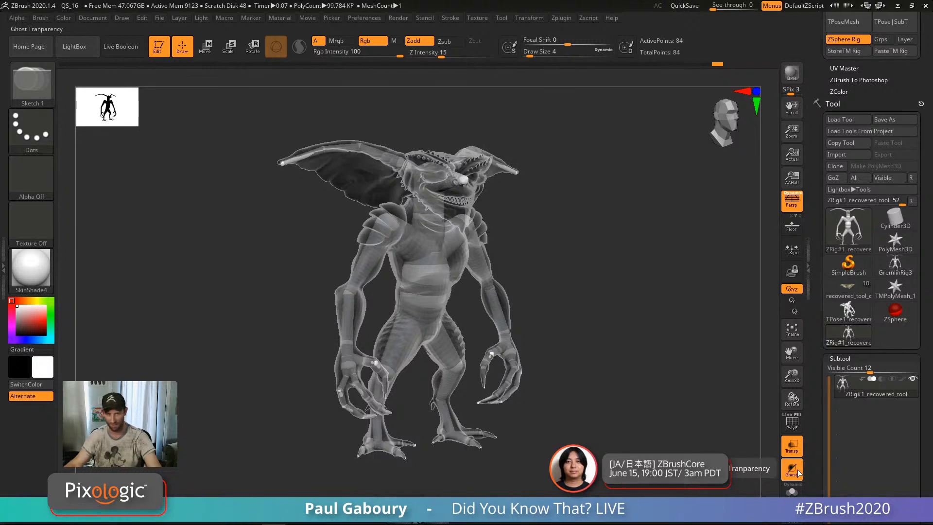
pyautogui.click(798, 471)
pyautogui.click(798, 473)
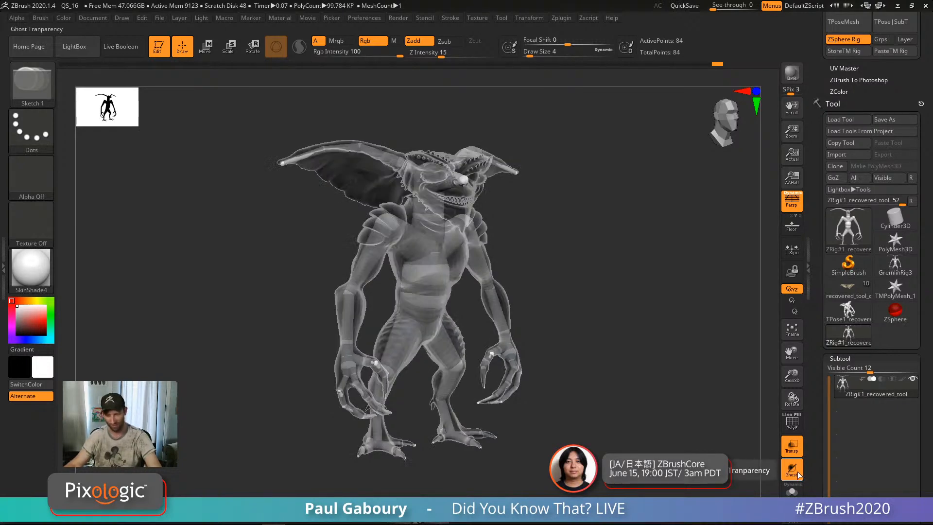
pyautogui.moveTo(626, 418); pyautogui.dragTo(658, 369)
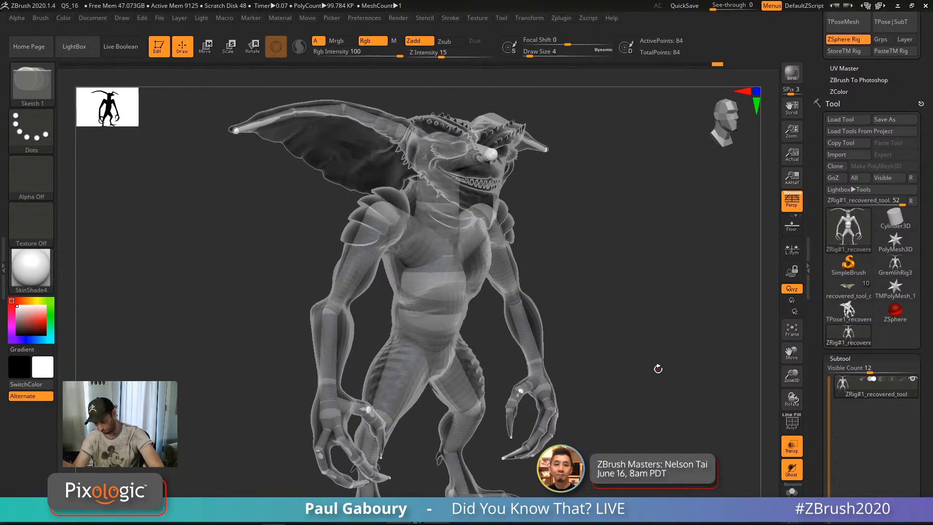
# Step: Bind the gremlin mesh to the pasted skeleton with Tool > Rigging > Bind Mesh
pyautogui.moveTo(926, 449); pyautogui.dragTo(915, 311)
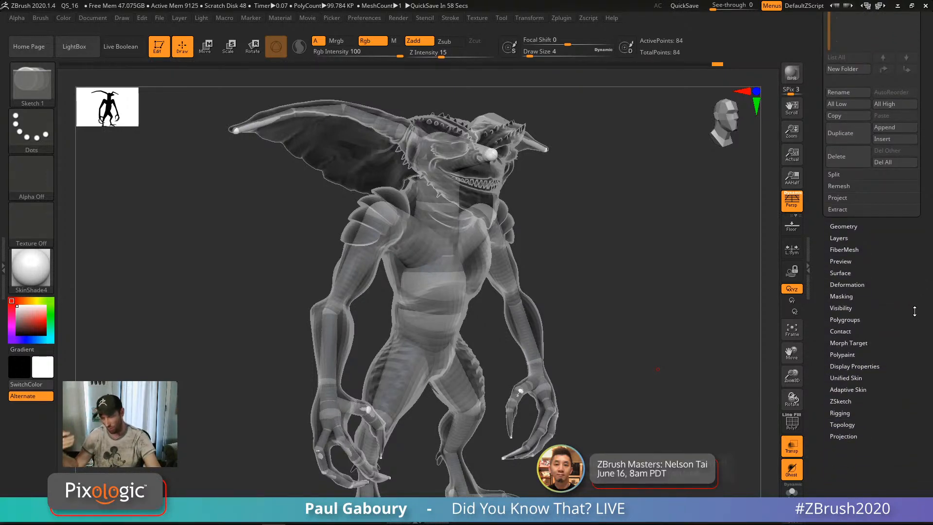
pyautogui.moveTo(885, 409); pyautogui.dragTo(882, 435)
pyautogui.click(842, 372)
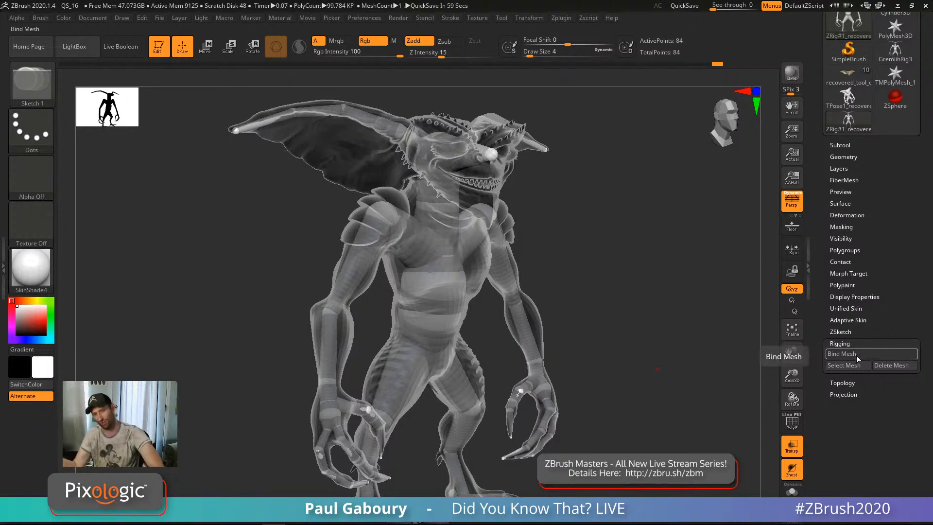
pyautogui.moveTo(632, 367)
pyautogui.mouseDown()
pyautogui.moveTo(612, 369)
pyautogui.moveTo(610, 337)
pyautogui.moveTo(620, 371)
pyautogui.mouseUp()
pyautogui.keyDown('ctrl'); pyautogui.moveTo(507, 267); pyautogui.dragTo(534, 297, button='right'); pyautogui.keyUp('ctrl')
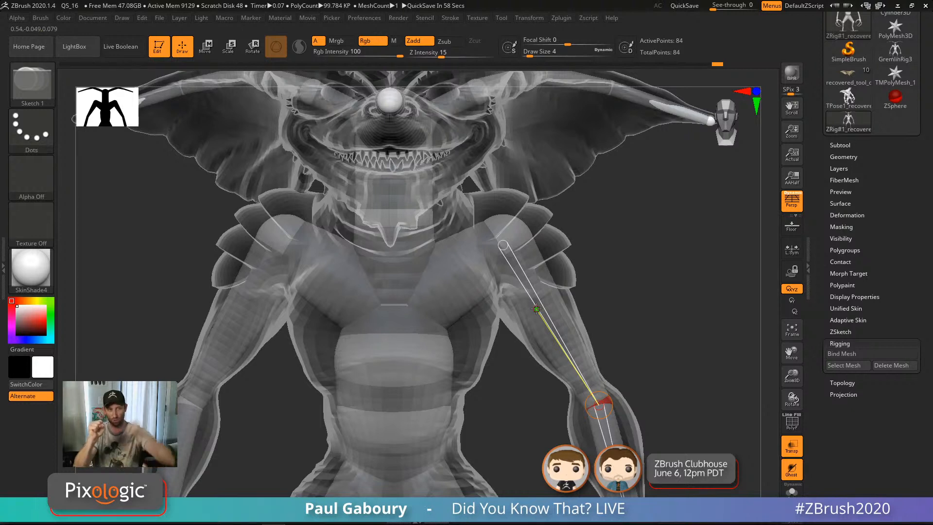
pyautogui.click(851, 355)
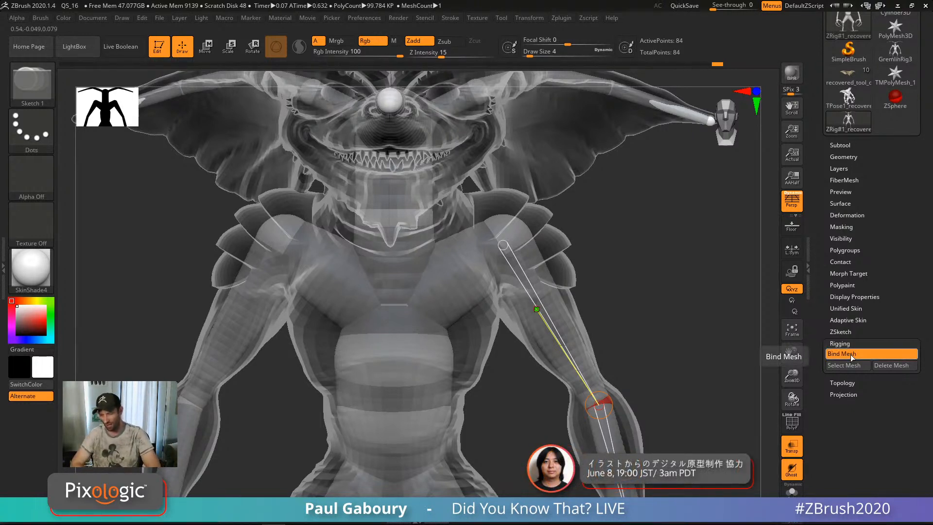
# Step: Rotate the gremlin's left arm outward and upward at the shoulder with Transpose Rotate
pyautogui.press('r')
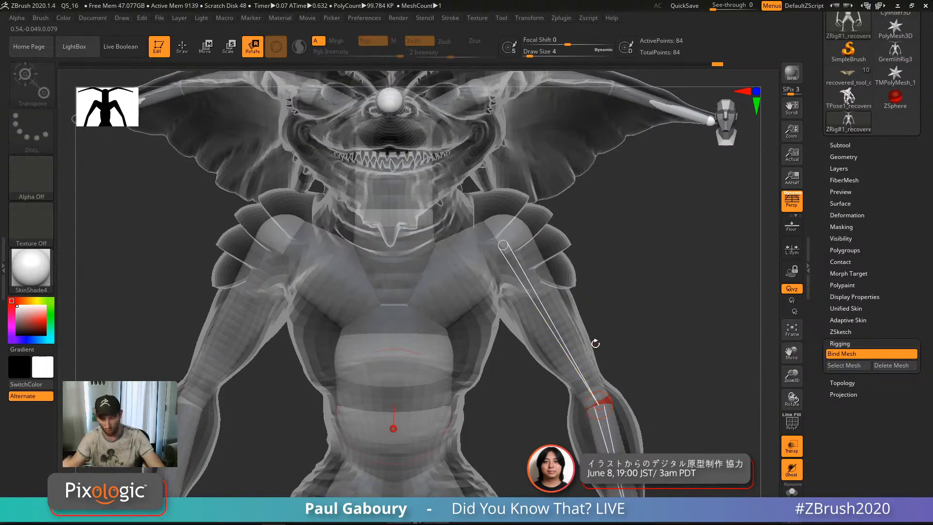
pyautogui.keyDown('ctrl'); pyautogui.moveTo(595, 344); pyautogui.dragTo(633, 274, button='right'); pyautogui.keyUp('ctrl')
pyautogui.press('f')
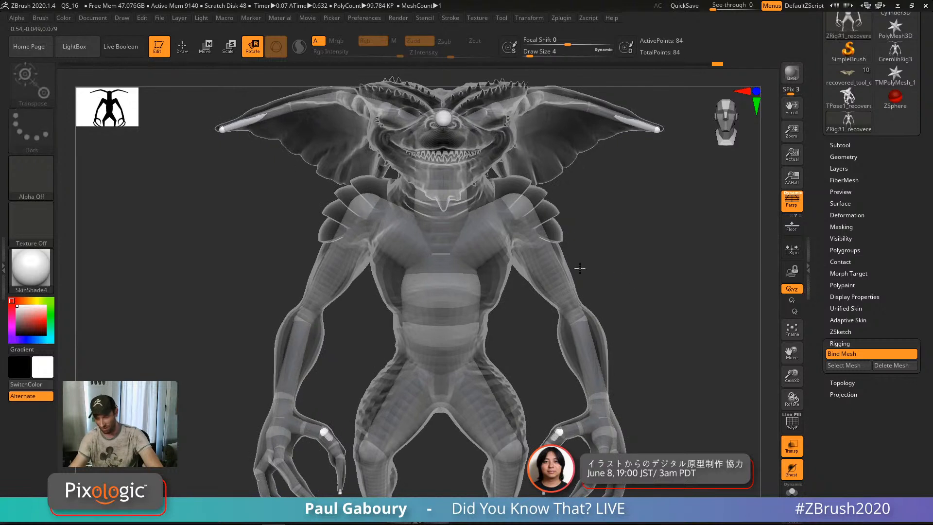
pyautogui.moveTo(579, 321); pyautogui.dragTo(546, 267)
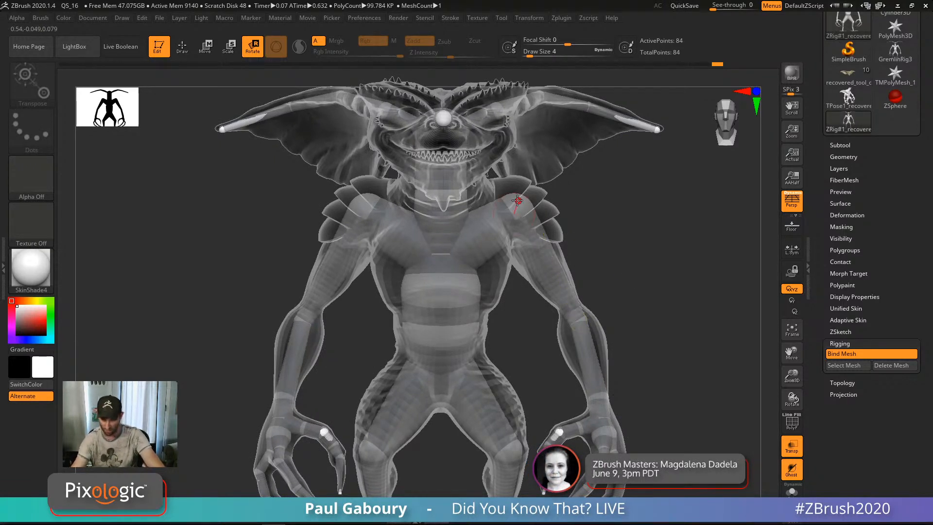
pyautogui.click(575, 323)
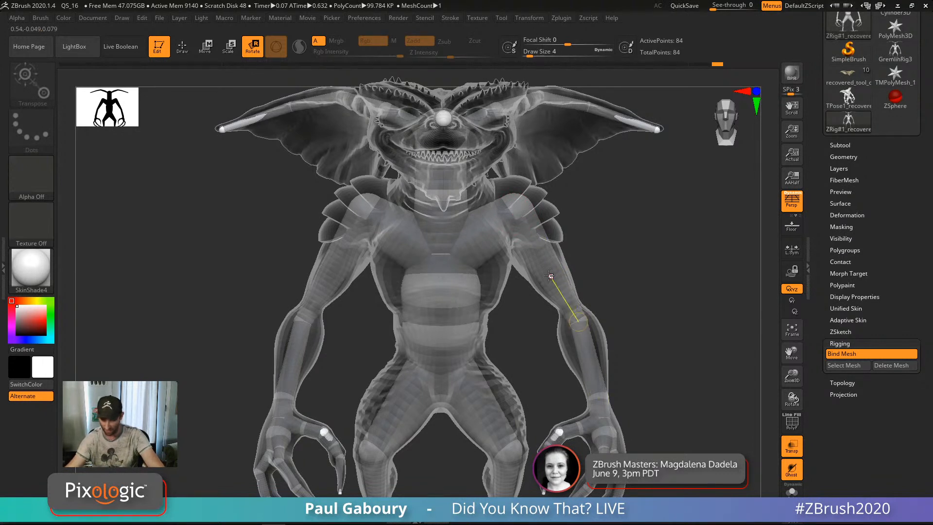
pyautogui.moveTo(561, 260); pyautogui.dragTo(574, 184)
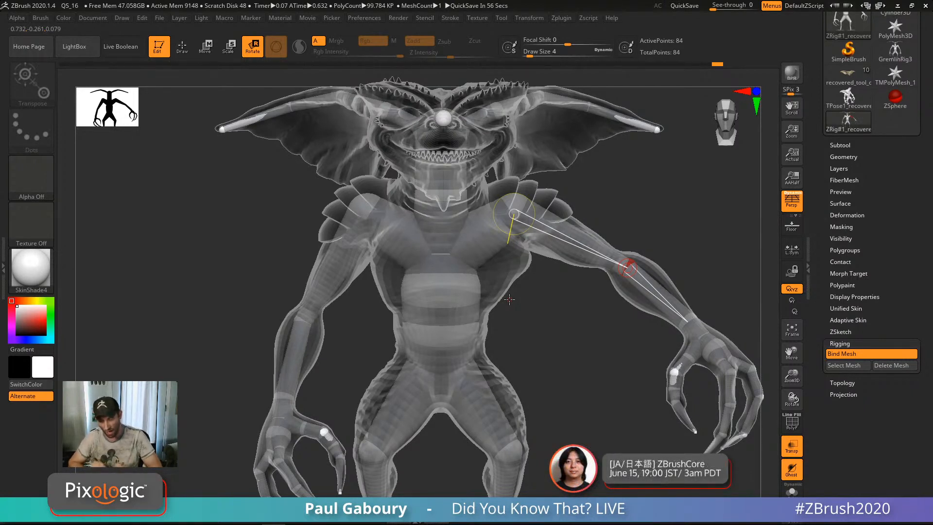
pyautogui.keyDown('alt'); pyautogui.moveTo(586, 322); pyautogui.dragTo(523, 408, button='right'); pyautogui.keyUp('alt')
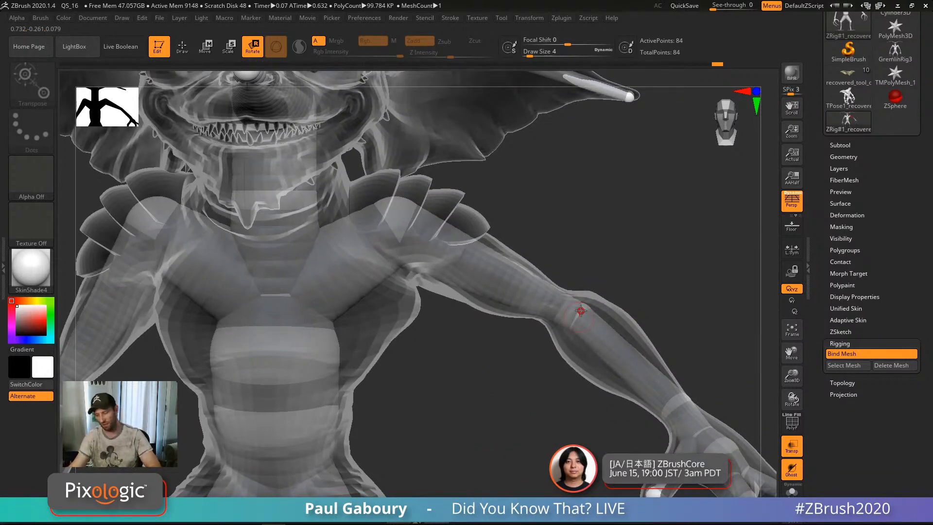
pyautogui.moveTo(579, 317); pyautogui.dragTo(548, 317)
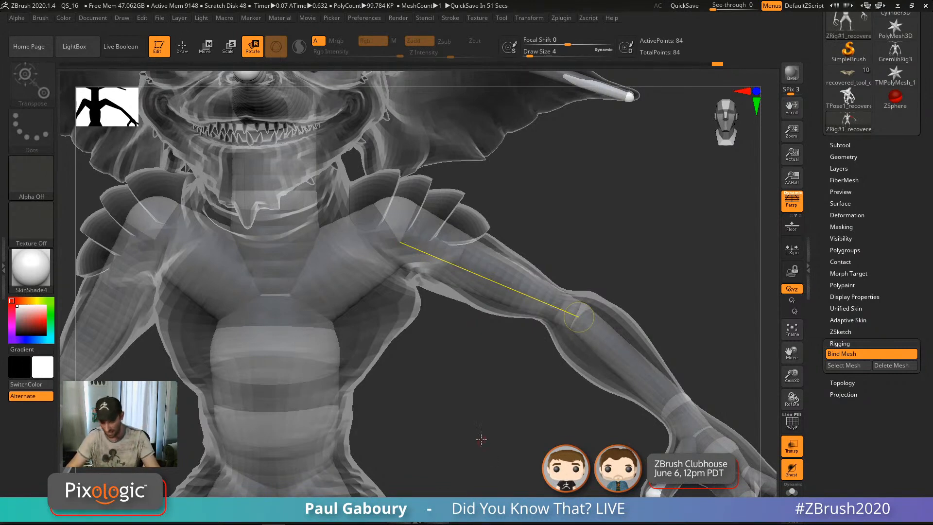
# Step: Bend the gremlin's upper body at the chest joint and switch the model to opaque display
pyautogui.keyDown('alt'); pyautogui.moveTo(480, 446); pyautogui.dragTo(569, 412); pyautogui.keyUp('alt')
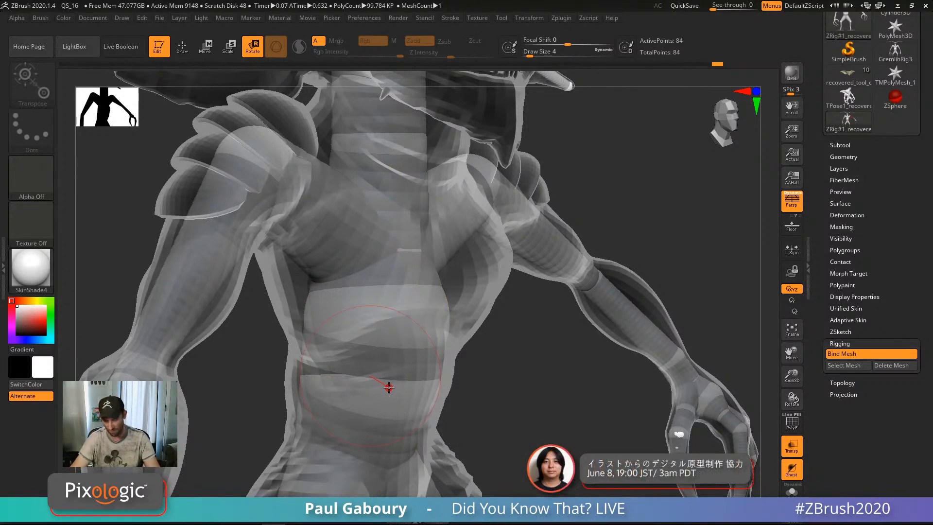
pyautogui.moveTo(388, 375); pyautogui.dragTo(530, 429)
pyautogui.click(790, 448)
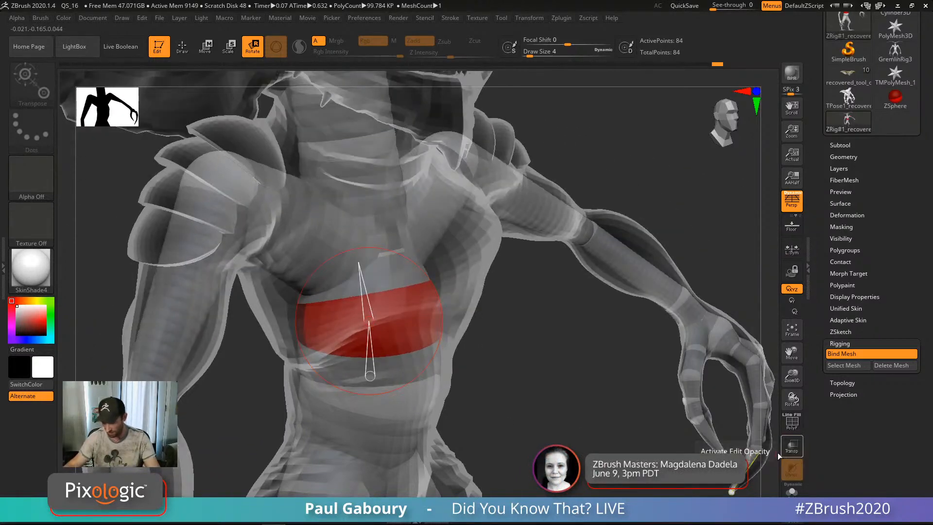
pyautogui.click(792, 446)
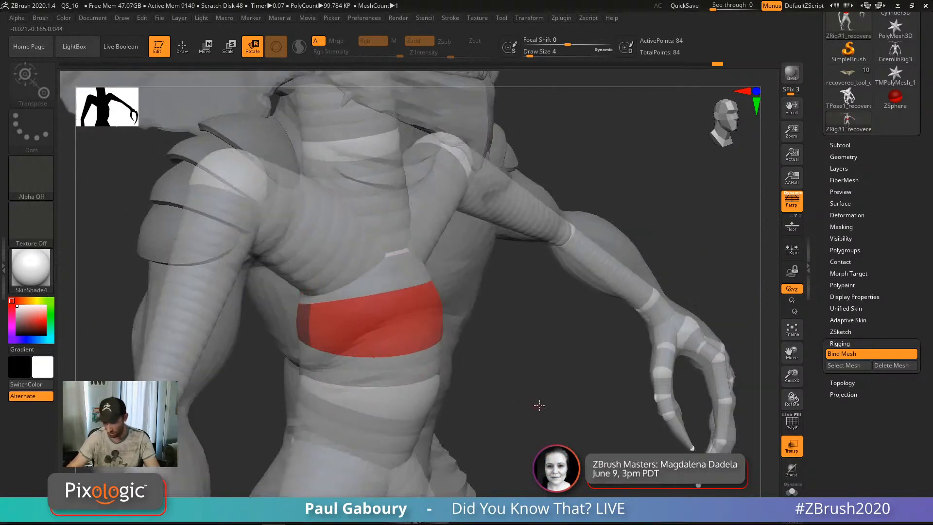
pyautogui.moveTo(540, 406); pyautogui.dragTo(546, 394)
# Step: Twist the torso further, then turn Bind Mesh off to restore the rest pose
pyautogui.moveTo(409, 330); pyautogui.dragTo(408, 402)
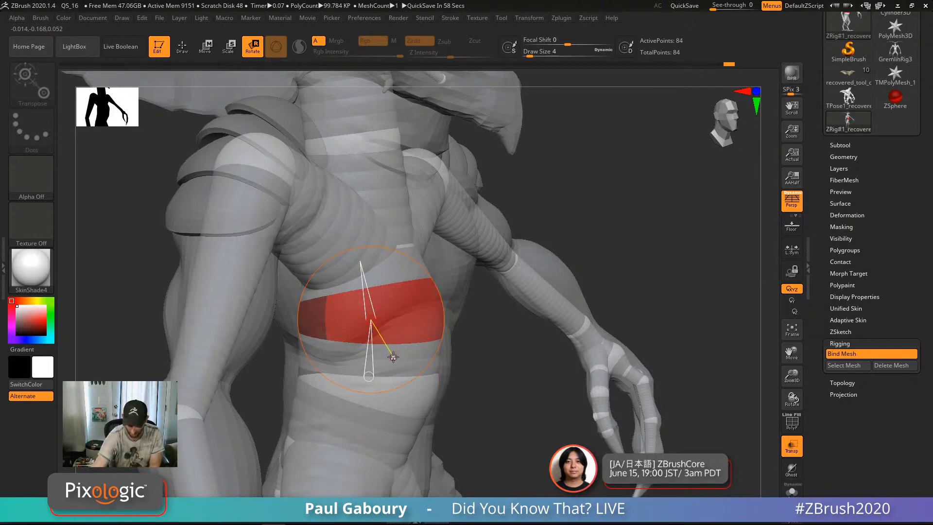
pyautogui.moveTo(394, 357)
pyautogui.mouseDown()
pyautogui.moveTo(419, 377)
pyautogui.moveTo(394, 359)
pyautogui.mouseUp()
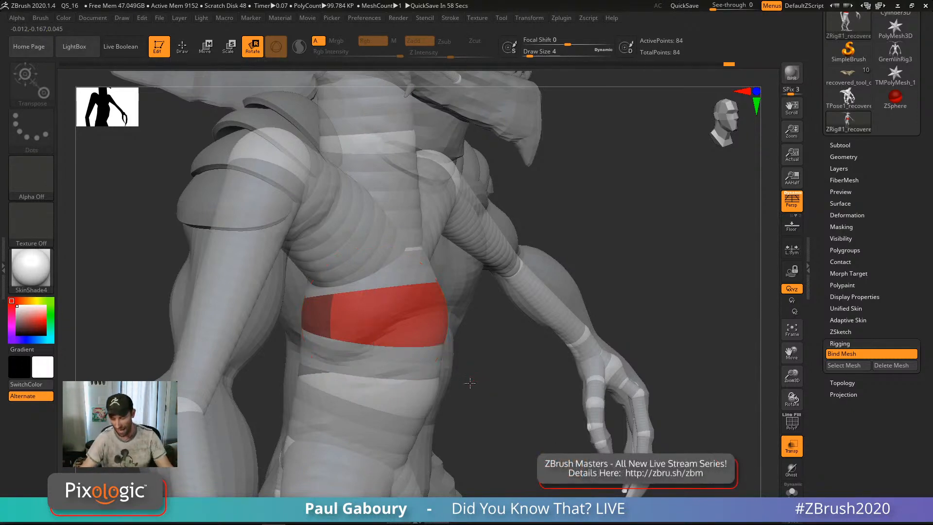
pyautogui.moveTo(375, 321); pyautogui.dragTo(494, 368)
pyautogui.keyDown('ctrl'); pyautogui.moveTo(493, 368); pyautogui.dragTo(479, 389, button='right'); pyautogui.keyUp('ctrl')
pyautogui.moveTo(479, 389)
pyautogui.keyDown('shift'); pyautogui.mouseDown(button='right')
pyautogui.moveTo(456, 402)
pyautogui.moveTo(480, 381)
pyautogui.mouseUp(button='right'); pyautogui.keyUp('shift')
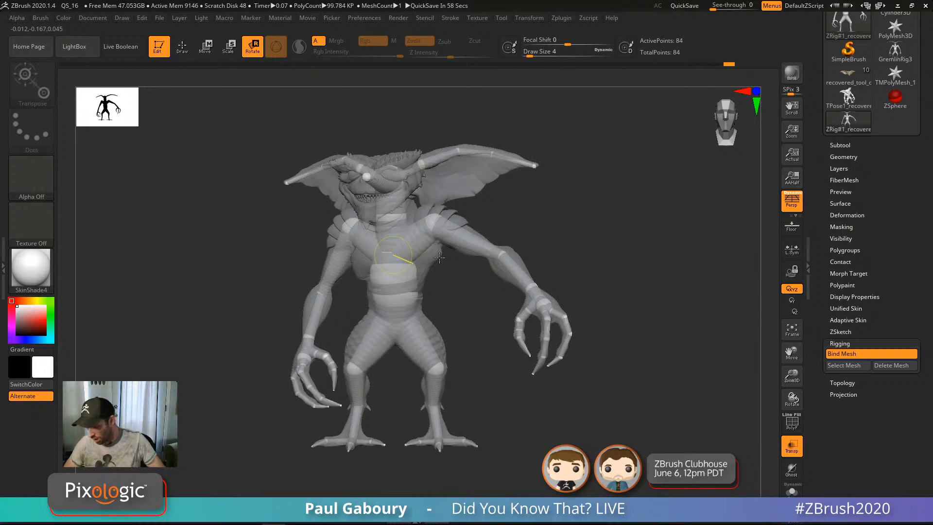
pyautogui.click(842, 353)
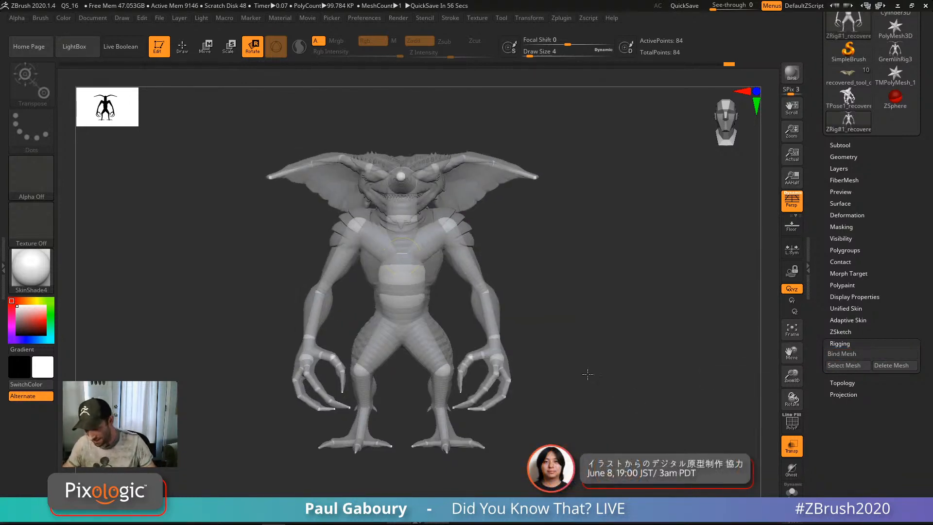
# Step: Draw a mirrored pair of ZSpheres on the chest and move them against the body
pyautogui.keyDown('ctrl'); pyautogui.moveTo(598, 335); pyautogui.dragTo(612, 339, button='right'); pyautogui.keyUp('ctrl')
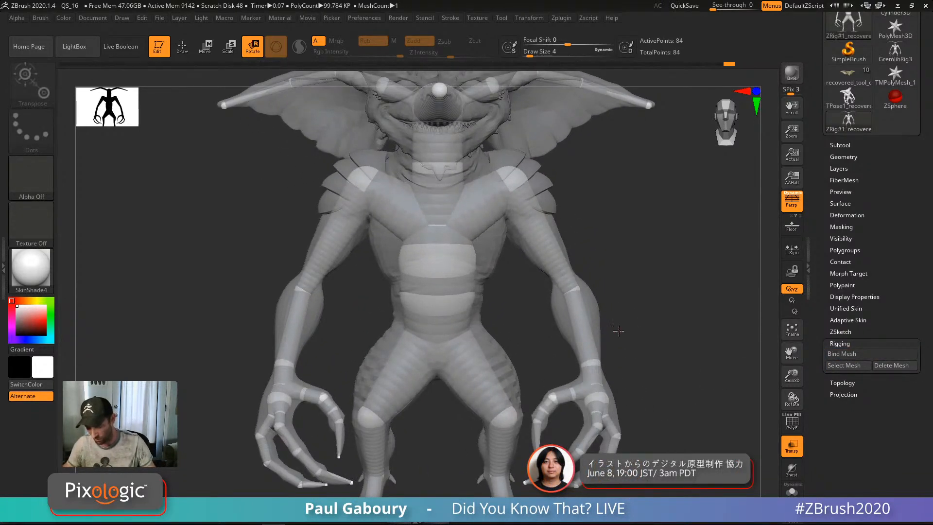
pyautogui.keyDown('ctrl'); pyautogui.moveTo(516, 304); pyautogui.dragTo(534, 310, button='right'); pyautogui.keyUp('ctrl')
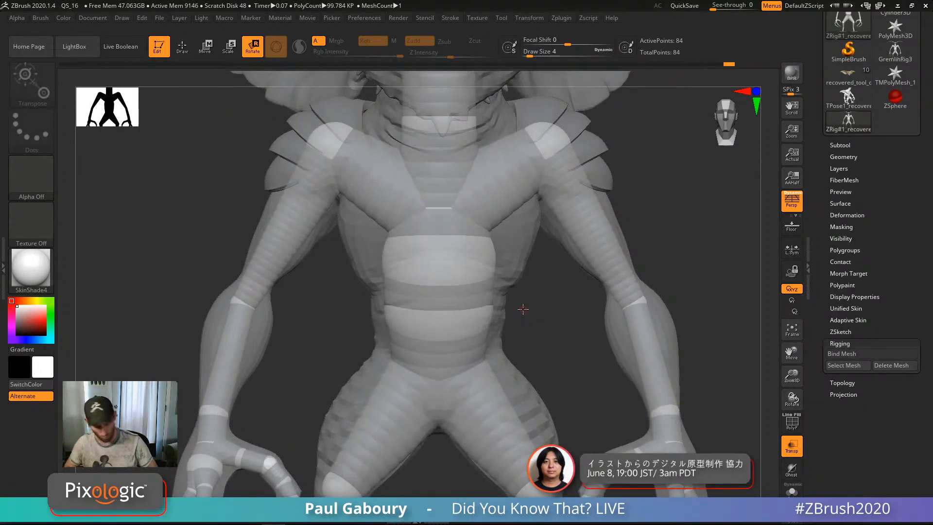
pyautogui.press('w')
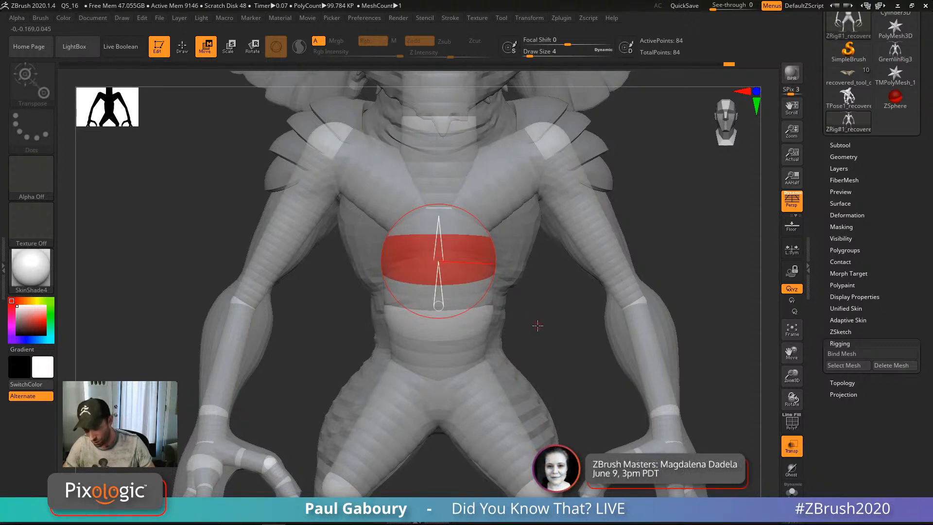
pyautogui.press('q')
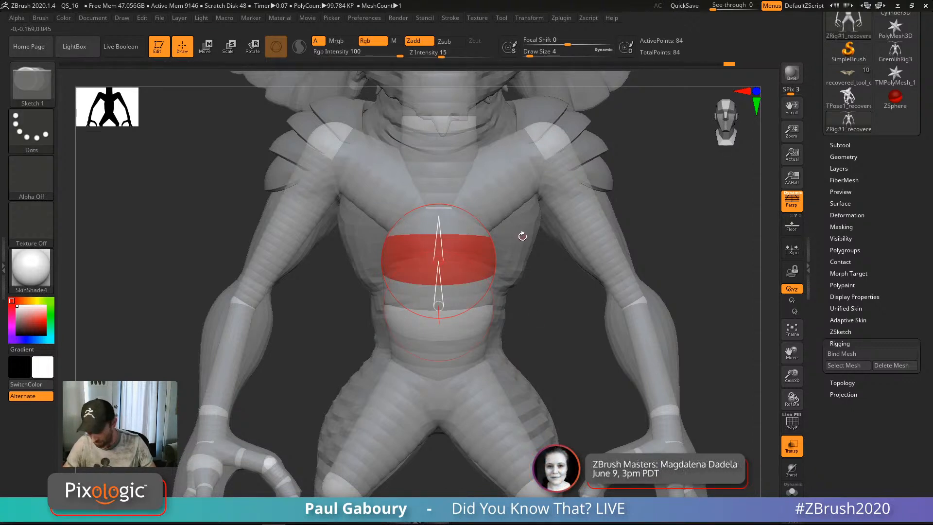
pyautogui.moveTo(522, 236); pyautogui.dragTo(524, 283)
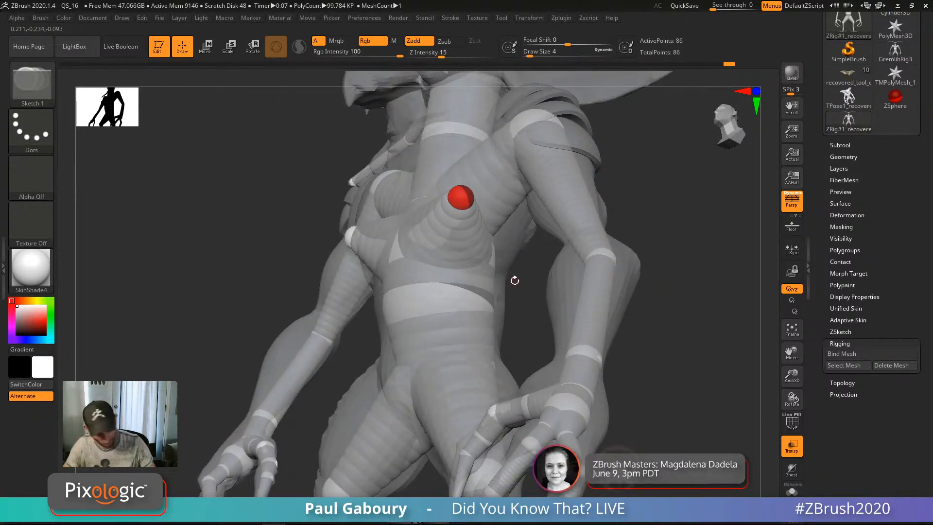
pyautogui.press('w')
pyautogui.moveTo(467, 205); pyautogui.dragTo(519, 237)
pyautogui.moveTo(519, 236); pyautogui.dragTo(505, 203, button='right')
pyautogui.moveTo(505, 203)
pyautogui.mouseDown()
pyautogui.moveTo(493, 190)
pyautogui.moveTo(496, 218)
pyautogui.mouseUp()
pyautogui.moveTo(495, 217); pyautogui.dragTo(629, 290, button='right')
pyautogui.moveTo(613, 288)
pyautogui.mouseDown()
pyautogui.moveTo(570, 291)
pyautogui.moveTo(610, 274)
pyautogui.mouseUp()
# Step: Undo an extra ZSphere and reposition the ZSphere beside the arm
pyautogui.press('q')
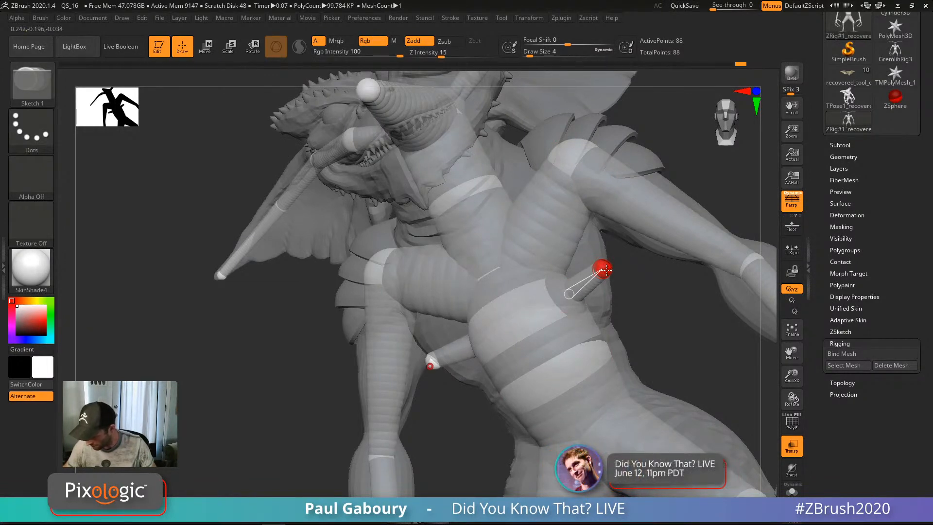
pyautogui.moveTo(604, 269); pyautogui.dragTo(608, 244, button='right')
pyautogui.moveTo(608, 277)
pyautogui.mouseDown(button='right')
pyautogui.moveTo(604, 264)
pyautogui.moveTo(626, 257)
pyautogui.moveTo(642, 322)
pyautogui.moveTo(649, 323)
pyautogui.moveTo(626, 250)
pyautogui.moveTo(628, 259)
pyautogui.moveTo(635, 244)
pyautogui.mouseUp(button='right')
pyautogui.press('w')
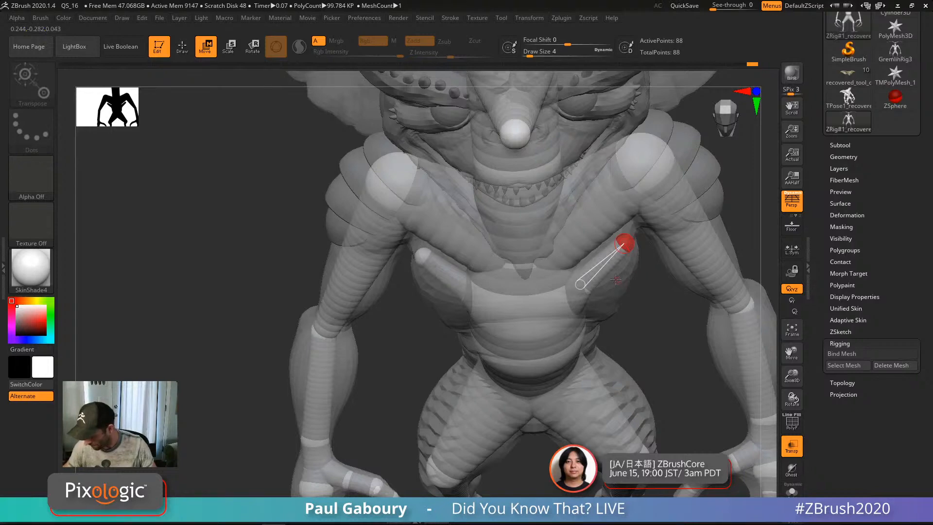
pyautogui.press('q')
pyautogui.hotkey('ctrl', 'z')
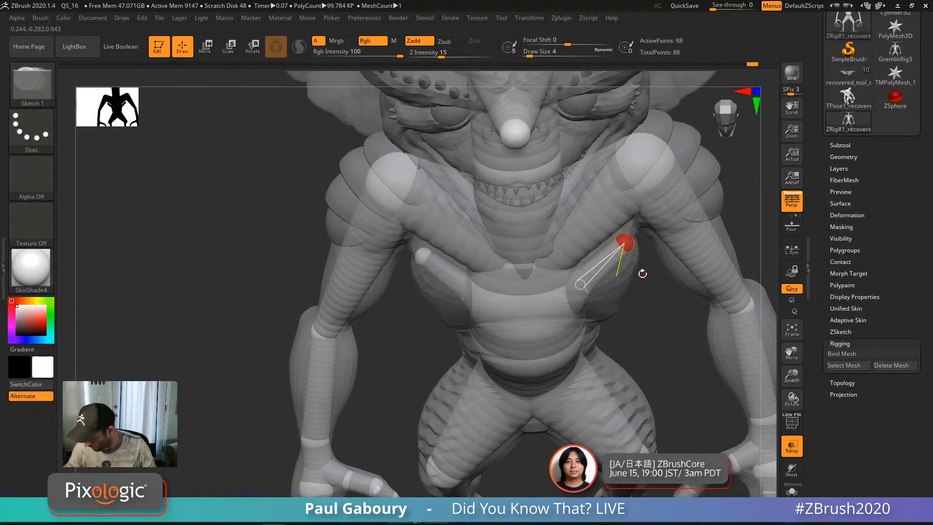
pyautogui.moveTo(638, 285); pyautogui.dragTo(628, 287, button='right')
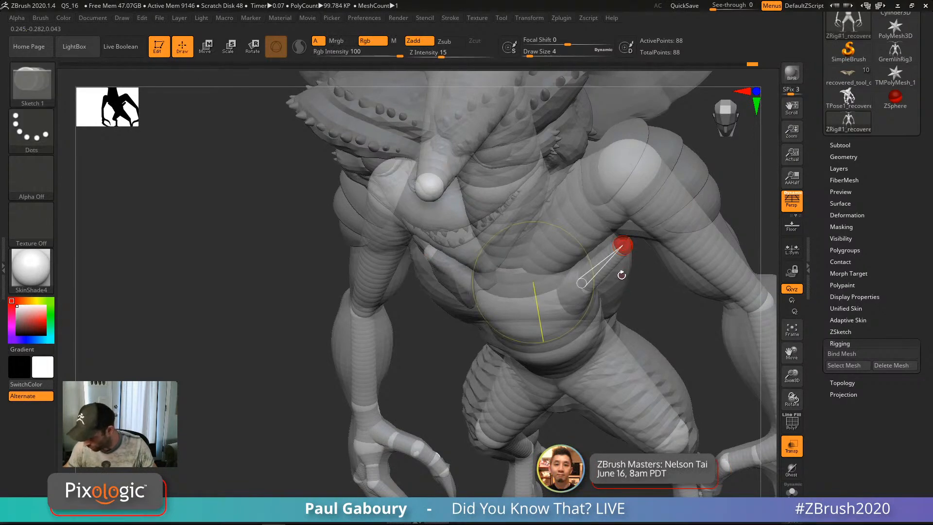
pyautogui.moveTo(651, 287); pyautogui.dragTo(637, 251, button='right')
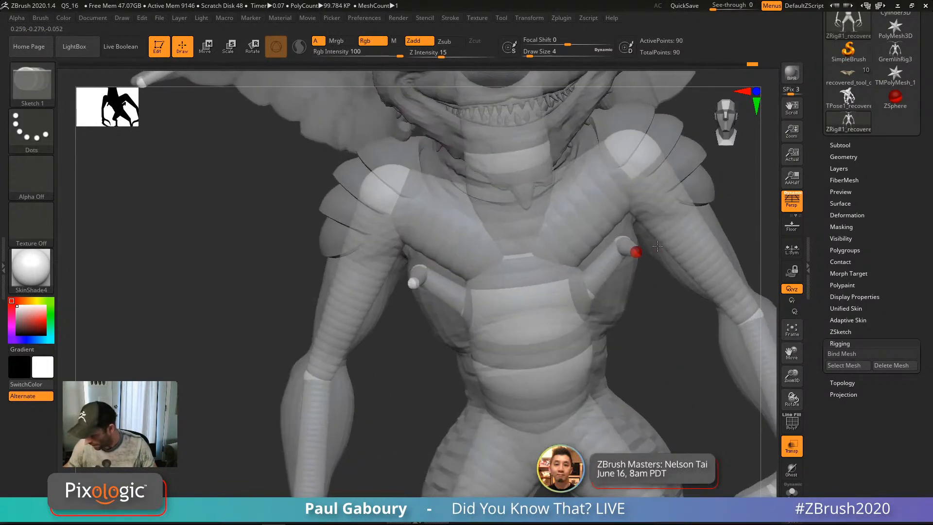
pyautogui.press('w')
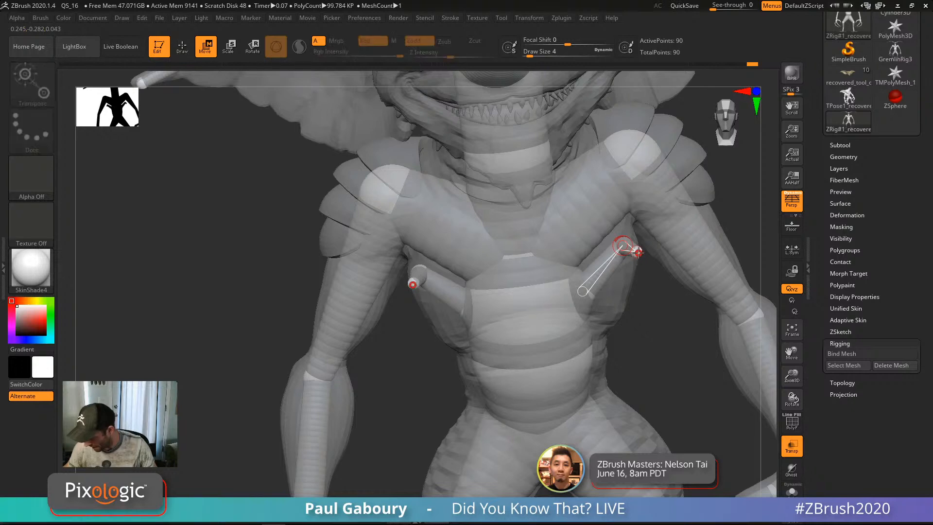
pyautogui.moveTo(630, 260)
pyautogui.mouseDown(button='right')
pyautogui.moveTo(626, 274)
pyautogui.moveTo(641, 237)
pyautogui.moveTo(665, 318)
pyautogui.moveTo(662, 287)
pyautogui.moveTo(640, 308)
pyautogui.mouseUp(button='right')
# Step: Draw a mirrored pair of ZSpheres on the belly and settle them against the body
pyautogui.press('q')
pyautogui.press('w')
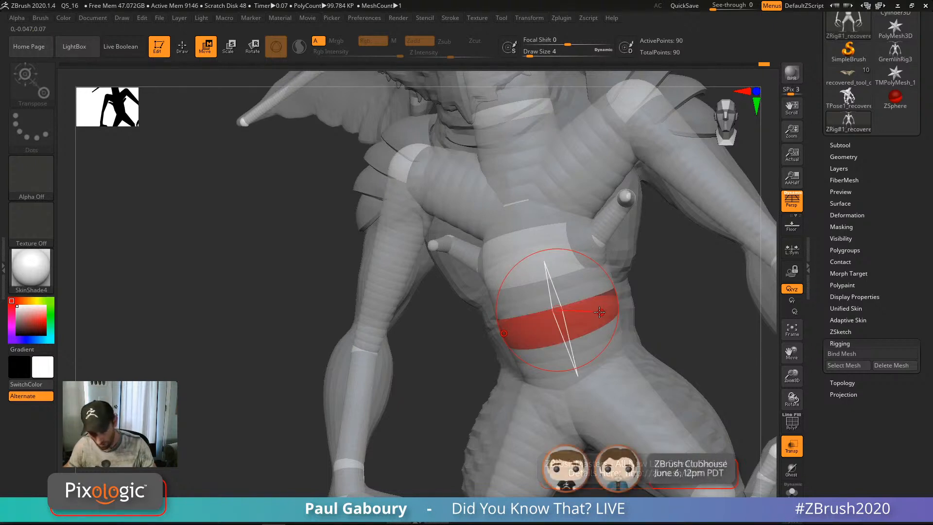
pyautogui.press('q')
pyautogui.moveTo(626, 265); pyautogui.dragTo(599, 307)
pyautogui.press('w')
pyautogui.moveTo(600, 307); pyautogui.dragTo(598, 298, button='right')
pyautogui.moveTo(599, 297); pyautogui.dragTo(635, 316)
pyautogui.moveTo(635, 316); pyautogui.dragTo(672, 275, button='right')
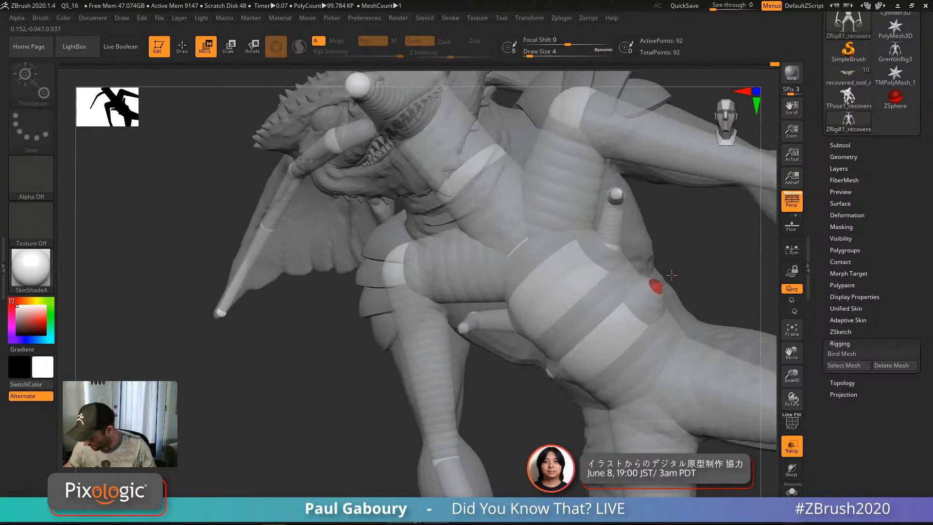
# Step: Nudge the small ZSphere tip and its mirror, checking the rig from several angles
pyautogui.press('q')
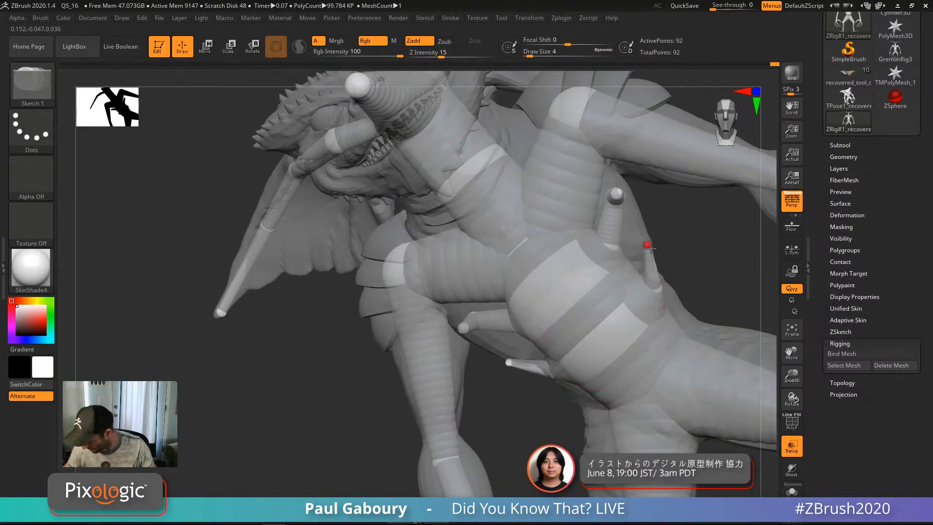
pyautogui.moveTo(654, 252); pyautogui.dragTo(622, 331, button='right')
pyautogui.moveTo(578, 282)
pyautogui.mouseDown(button='right')
pyautogui.moveTo(698, 265)
pyautogui.moveTo(671, 272)
pyautogui.moveTo(647, 253)
pyautogui.moveTo(681, 229)
pyautogui.moveTo(657, 229)
pyautogui.mouseUp(button='right')
pyautogui.press('w')
pyautogui.moveTo(656, 229); pyautogui.dragTo(646, 228)
pyautogui.moveTo(670, 229); pyautogui.dragTo(642, 301, button='right')
pyautogui.moveTo(683, 239); pyautogui.dragTo(490, 253, button='right')
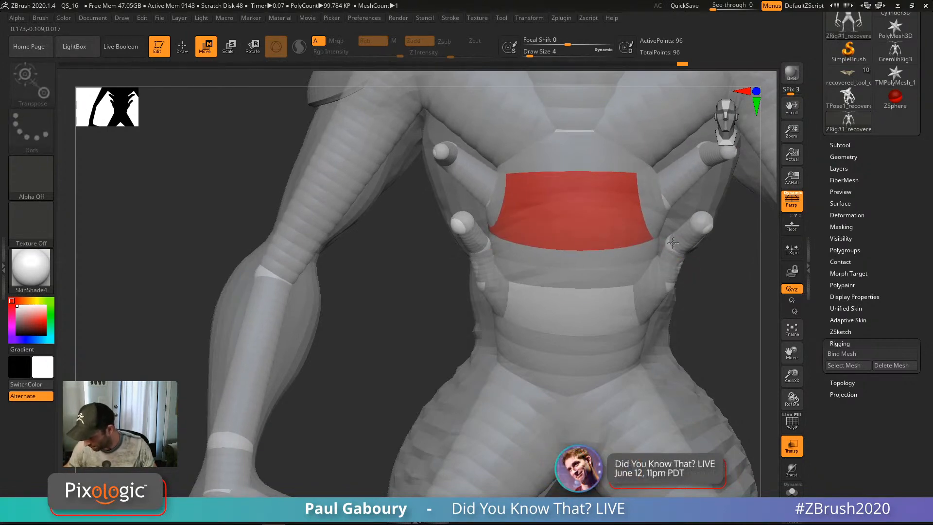
pyautogui.moveTo(701, 225); pyautogui.dragTo(696, 258, button='right')
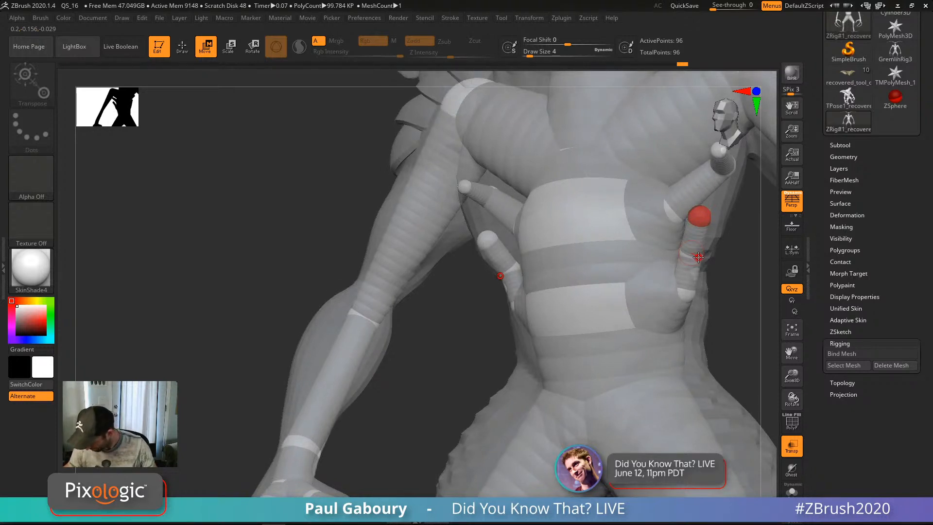
pyautogui.press('q')
pyautogui.moveTo(722, 264)
pyautogui.keyDown('ctrl'); pyautogui.mouseDown(button='right')
pyautogui.moveTo(719, 279)
pyautogui.moveTo(711, 271)
pyautogui.moveTo(723, 308)
pyautogui.moveTo(635, 270)
pyautogui.mouseUp(button='right'); pyautogui.keyUp('ctrl')
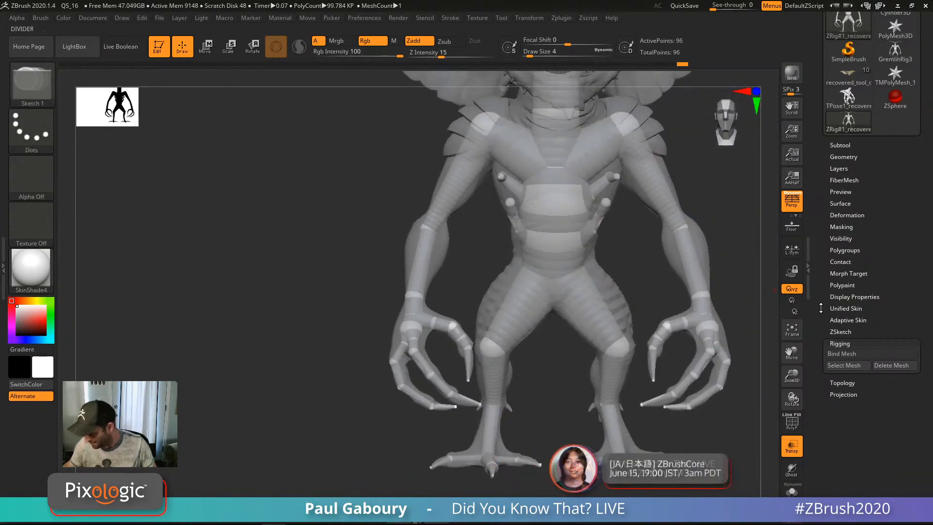
# Step: Rebind the mesh to the 96-ZSphere rig and bend the upper body at the torso and belly links
pyautogui.click(854, 355)
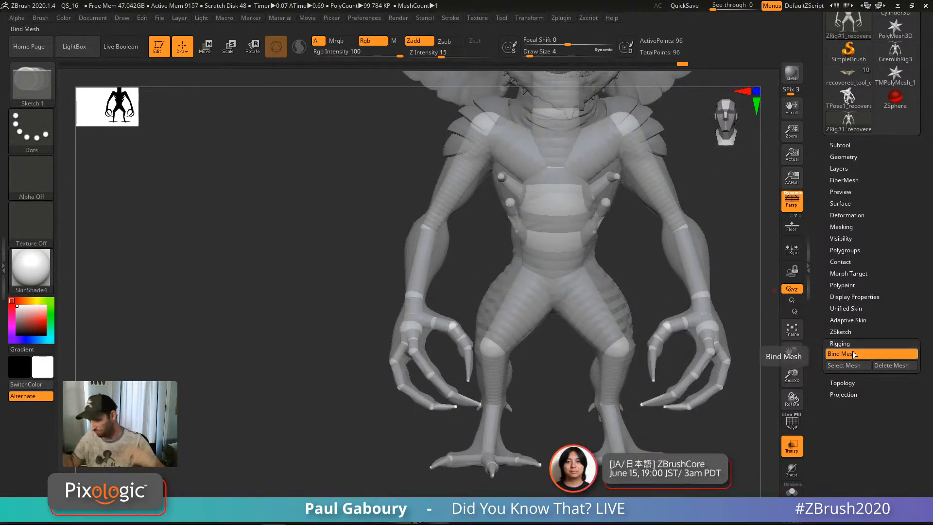
pyautogui.press('r')
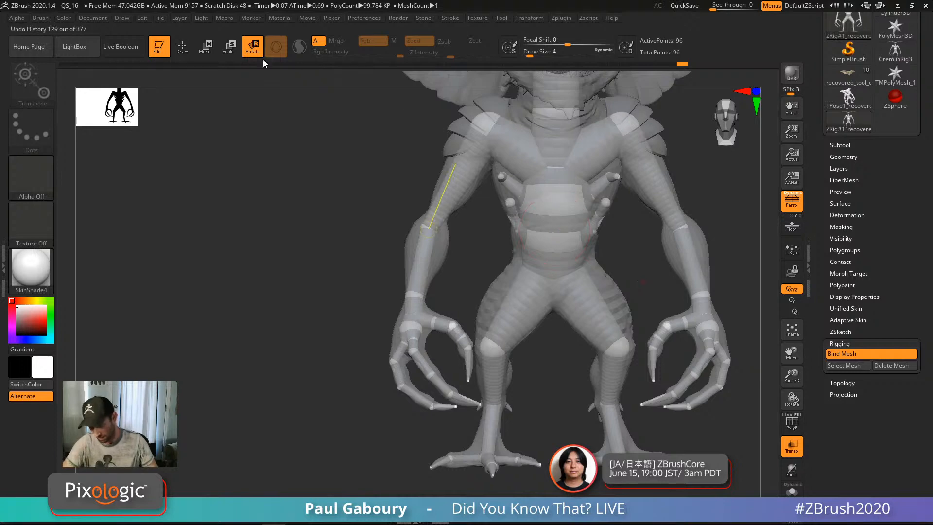
pyautogui.moveTo(637, 280)
pyautogui.keyDown('ctrl'); pyautogui.mouseDown(button='right')
pyautogui.moveTo(648, 287)
pyautogui.moveTo(635, 268)
pyautogui.mouseUp(button='right'); pyautogui.keyUp('ctrl')
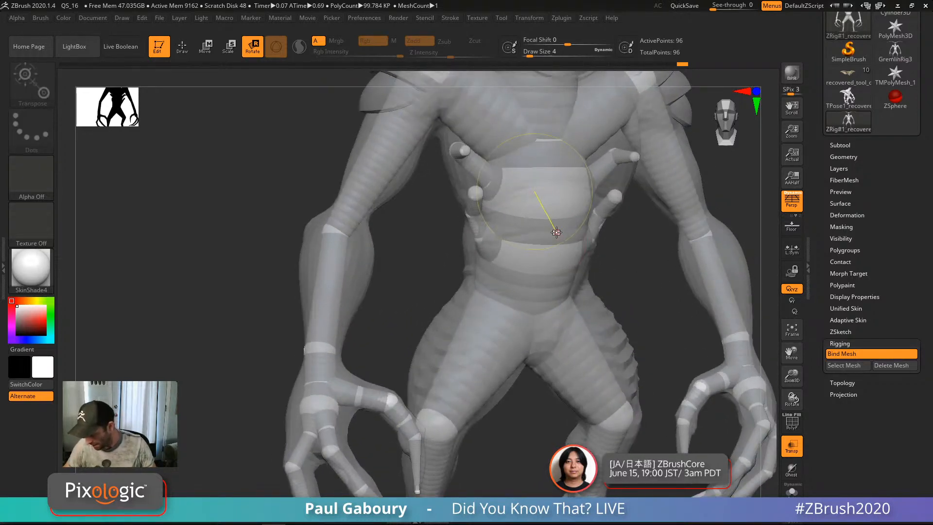
pyautogui.moveTo(561, 226); pyautogui.dragTo(555, 248)
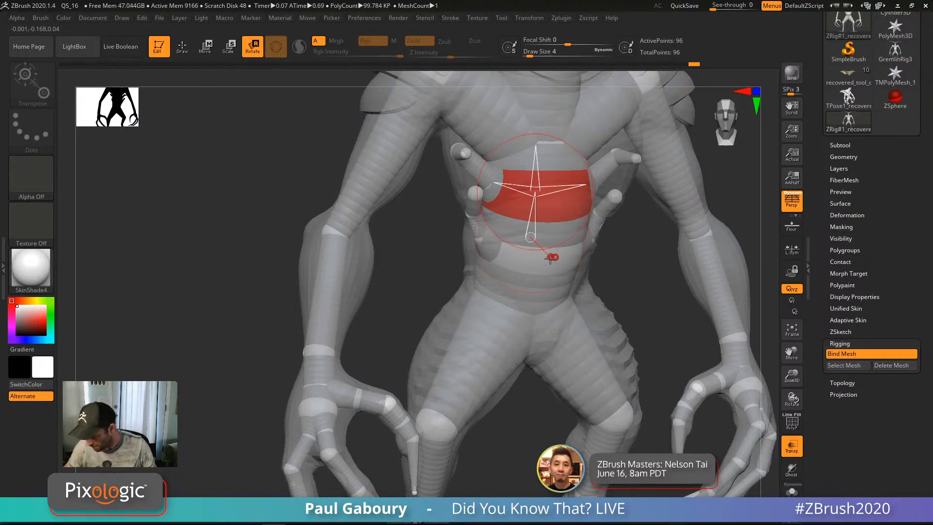
pyautogui.moveTo(551, 258); pyautogui.dragTo(554, 260)
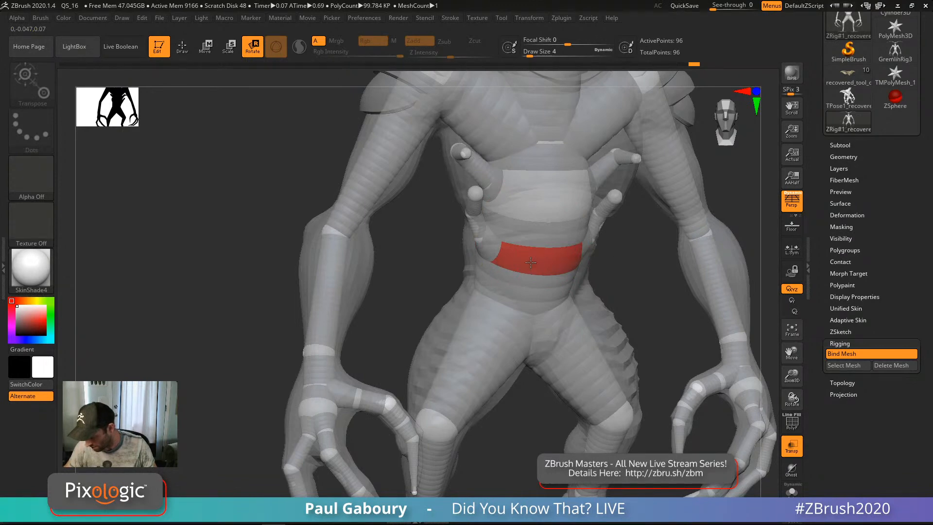
pyautogui.moveTo(549, 259); pyautogui.dragTo(612, 249)
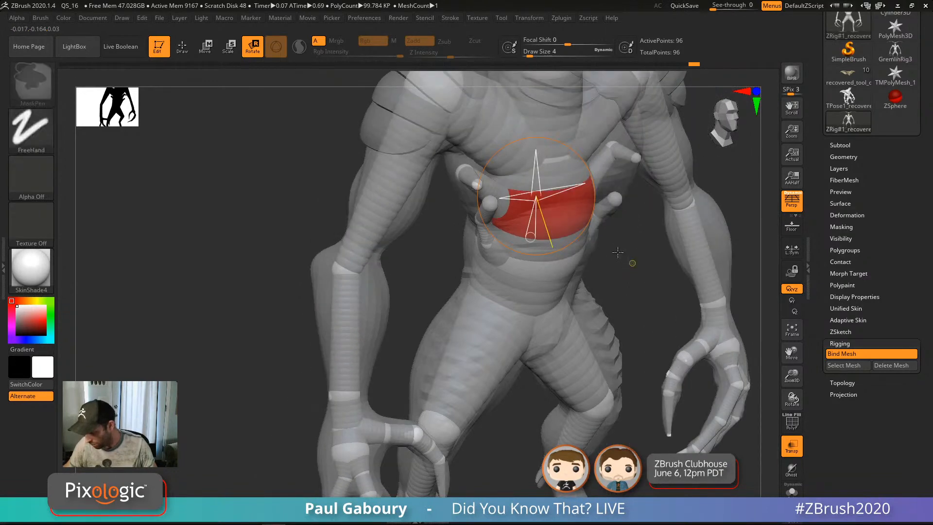
pyautogui.keyDown('ctrl'); pyautogui.moveTo(623, 256); pyautogui.dragTo(577, 244, button='right'); pyautogui.keyUp('ctrl')
# Step: Bend the arm at the elbow, swinging the forearm outward and back, and select the elbow ZSphere
pyautogui.moveTo(612, 180); pyautogui.dragTo(583, 190)
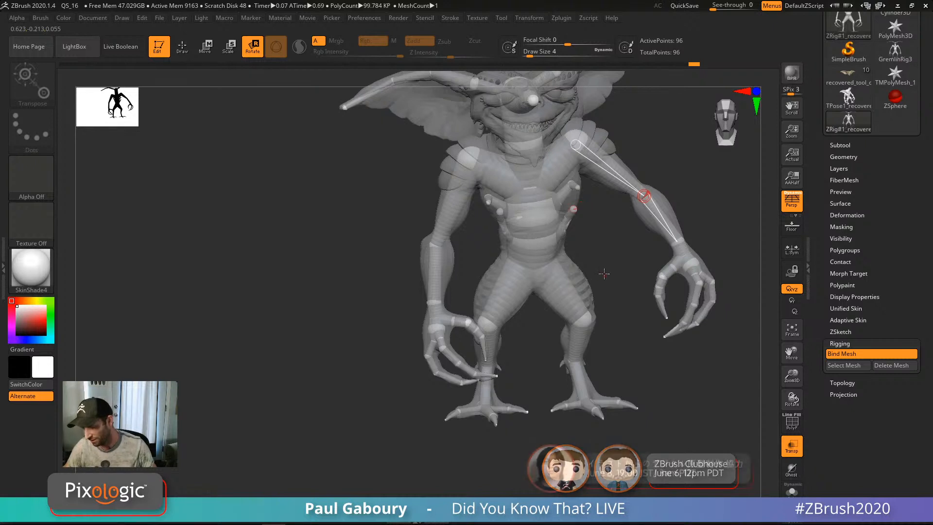
pyautogui.moveTo(664, 217); pyautogui.dragTo(618, 159)
pyautogui.keyDown('alt'); pyautogui.moveTo(613, 272); pyautogui.dragTo(564, 279); pyautogui.keyUp('alt')
pyautogui.keyDown('ctrl'); pyautogui.moveTo(529, 222); pyautogui.dragTo(579, 274, button='right'); pyautogui.keyUp('ctrl')
pyautogui.moveTo(640, 213); pyautogui.dragTo(659, 259)
pyautogui.moveTo(591, 199); pyautogui.dragTo(586, 209)
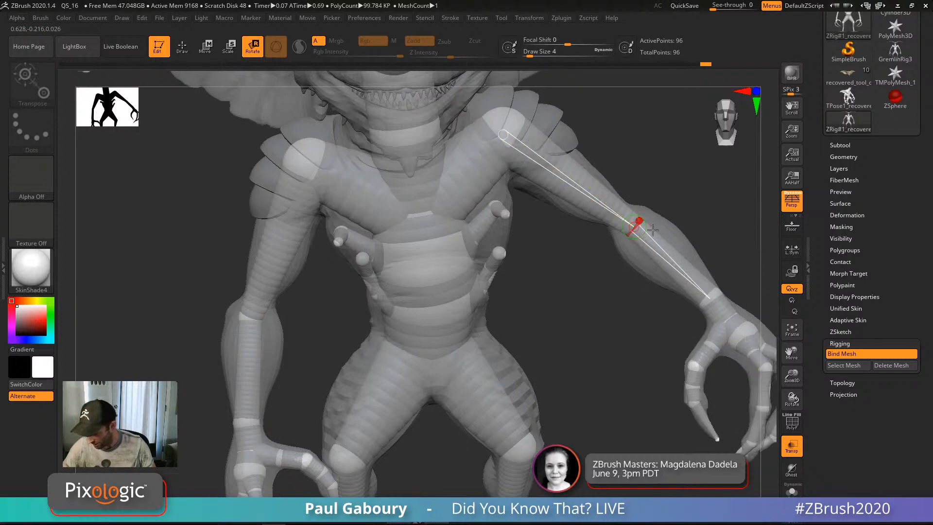
pyautogui.moveTo(666, 255)
pyautogui.mouseDown(button='right')
pyautogui.moveTo(574, 258)
pyautogui.moveTo(593, 238)
pyautogui.mouseUp(button='right')
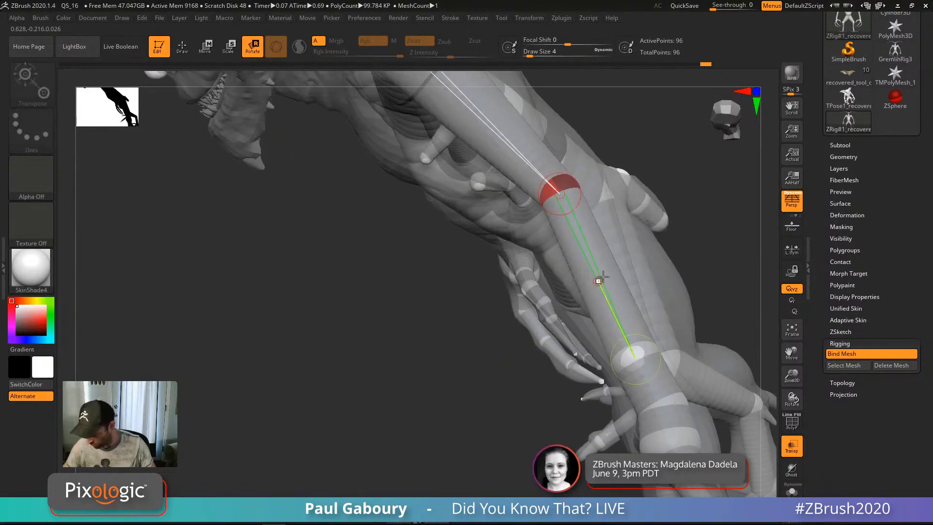
pyautogui.moveTo(598, 280)
pyautogui.mouseDown()
pyautogui.moveTo(612, 287)
pyautogui.moveTo(585, 300)
pyautogui.mouseUp()
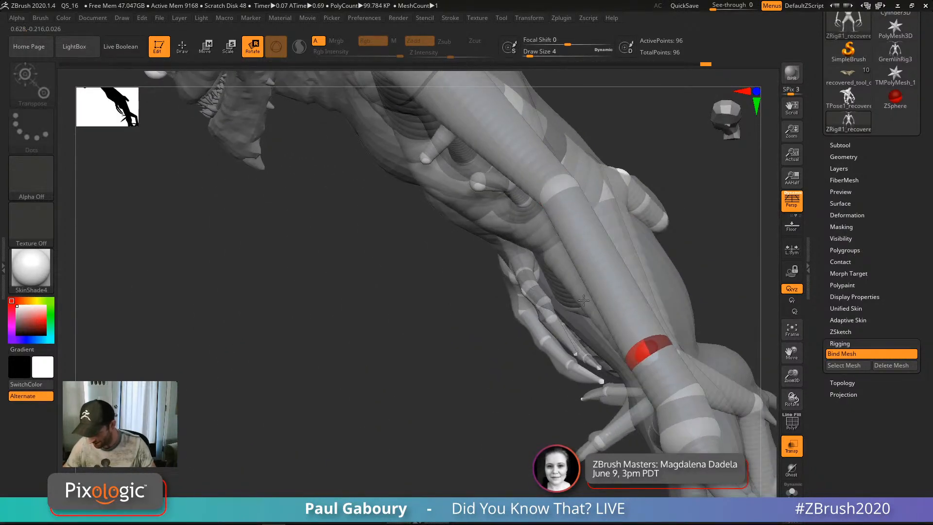
pyautogui.click(560, 184)
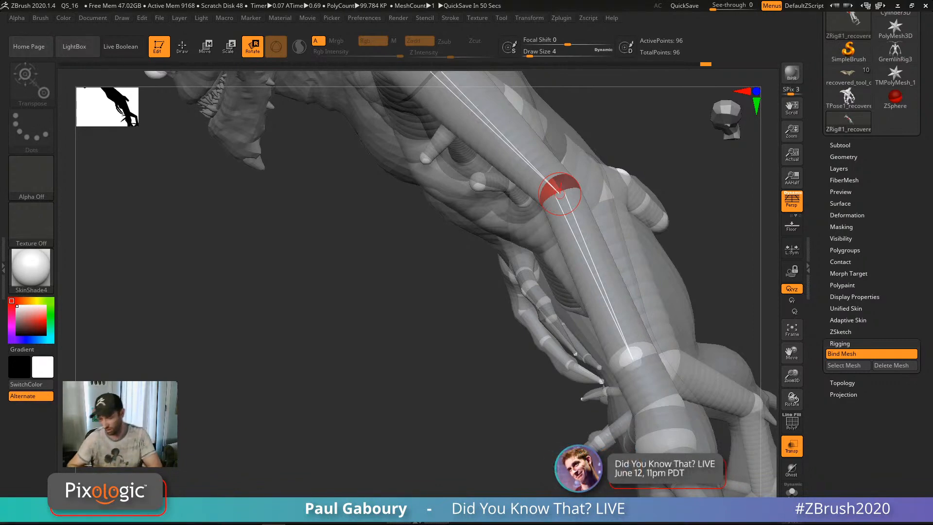
# Step: Swing one arm up and outward at the shoulder and rotate its forearm about the elbow
pyautogui.keyDown('ctrl'); pyautogui.moveTo(700, 246); pyautogui.dragTo(556, 214, button='right'); pyautogui.keyUp('ctrl')
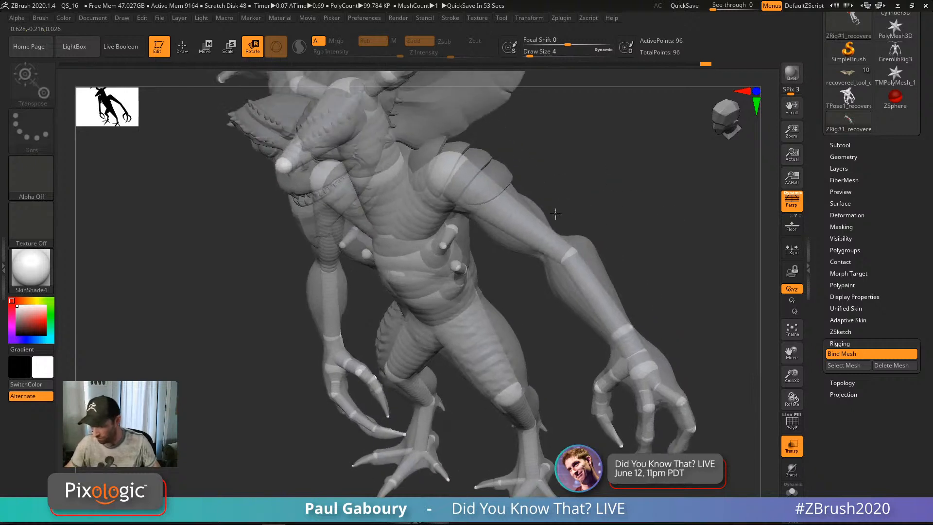
pyautogui.moveTo(524, 205)
pyautogui.mouseDown()
pyautogui.moveTo(533, 186)
pyautogui.moveTo(527, 210)
pyautogui.moveTo(520, 197)
pyautogui.mouseUp()
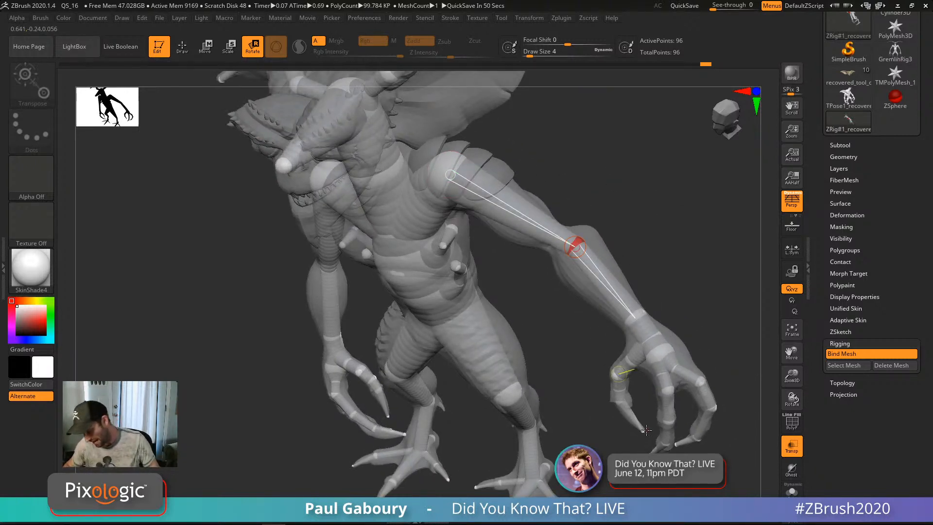
pyautogui.moveTo(561, 363); pyautogui.dragTo(542, 413)
pyautogui.moveTo(614, 306); pyautogui.dragTo(574, 342)
pyautogui.moveTo(636, 324); pyautogui.dragTo(710, 275)
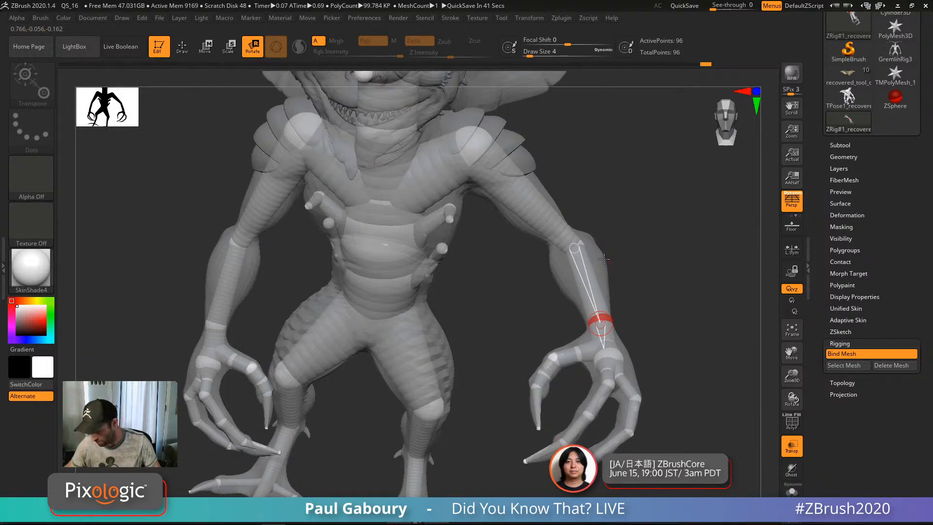
pyautogui.moveTo(583, 243); pyautogui.dragTo(610, 236)
# Step: Rotate the other upper arm outward and let its forearm hang straight down
pyautogui.keyDown('alt'); pyautogui.moveTo(511, 362); pyautogui.dragTo(598, 413); pyautogui.keyUp('alt')
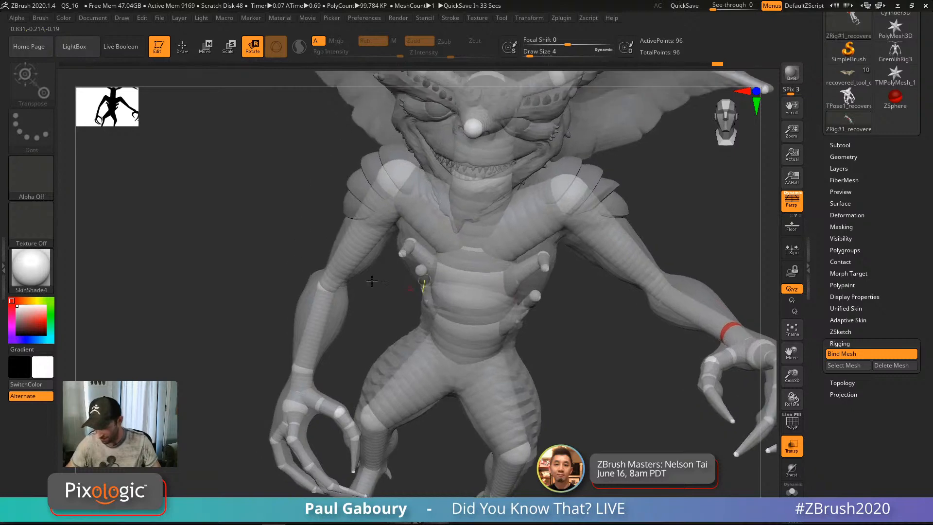
pyautogui.moveTo(292, 272); pyautogui.dragTo(272, 301)
pyautogui.moveTo(334, 317); pyautogui.dragTo(320, 308)
pyautogui.keyDown('alt'); pyautogui.moveTo(362, 373); pyautogui.dragTo(334, 294); pyautogui.keyUp('alt')
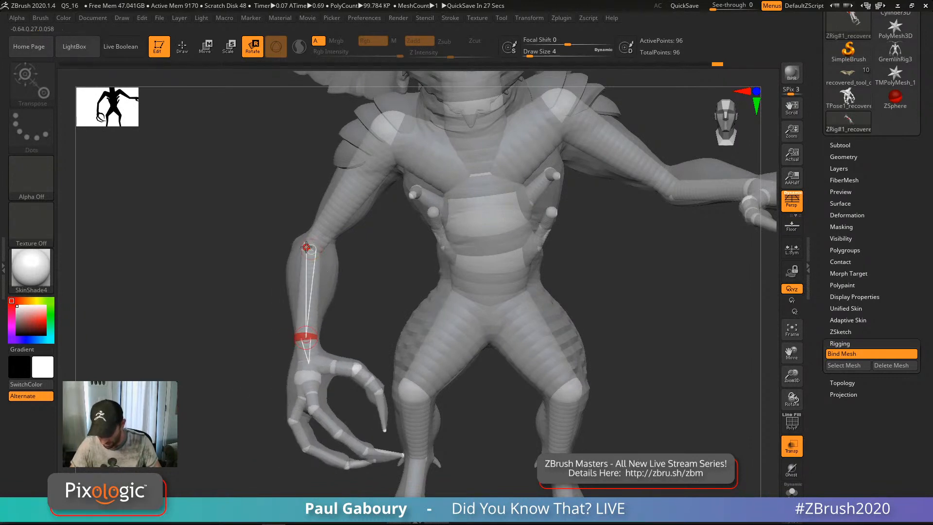
pyautogui.moveTo(307, 247); pyautogui.dragTo(239, 258)
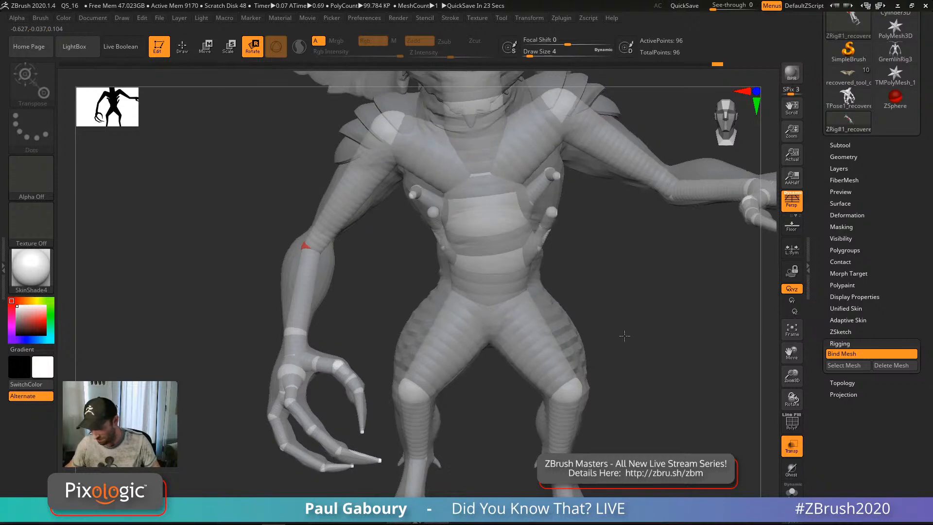
pyautogui.moveTo(626, 300)
pyautogui.mouseDown()
pyautogui.moveTo(535, 316)
pyautogui.moveTo(424, 357)
pyautogui.moveTo(337, 196)
pyautogui.mouseUp()
pyautogui.moveTo(559, 313); pyautogui.dragTo(455, 218)
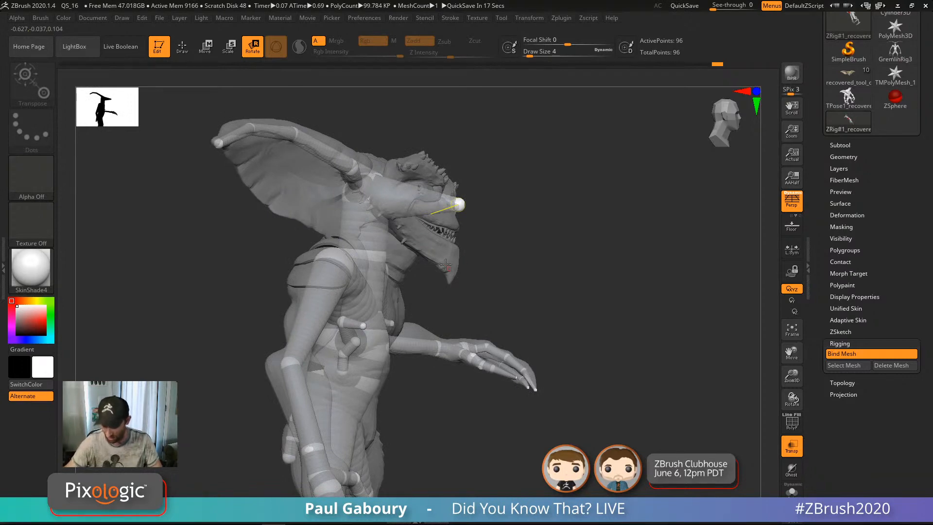
# Step: Swing both legs outward at hip and knee, then bring the near leg forward with its foot lowered
pyautogui.moveTo(524, 219); pyautogui.dragTo(475, 177)
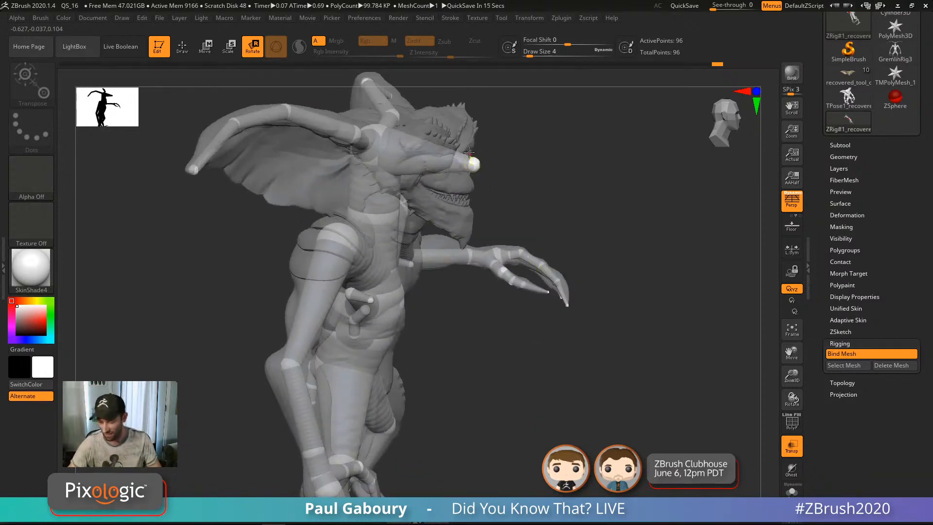
pyautogui.keyDown('alt'); pyautogui.moveTo(523, 396); pyautogui.dragTo(469, 317); pyautogui.keyUp('alt')
pyautogui.keyDown('alt'); pyautogui.moveTo(507, 443); pyautogui.dragTo(508, 334); pyautogui.keyUp('alt')
pyautogui.moveTo(424, 310); pyautogui.dragTo(433, 291)
pyautogui.moveTo(374, 324); pyautogui.dragTo(388, 324)
pyautogui.moveTo(515, 336); pyautogui.dragTo(437, 342)
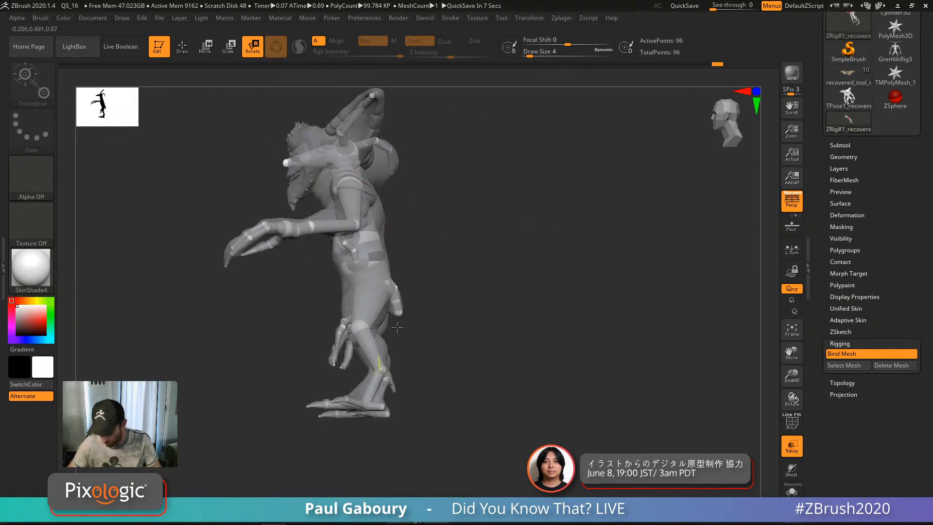
pyautogui.moveTo(358, 317); pyautogui.dragTo(339, 313)
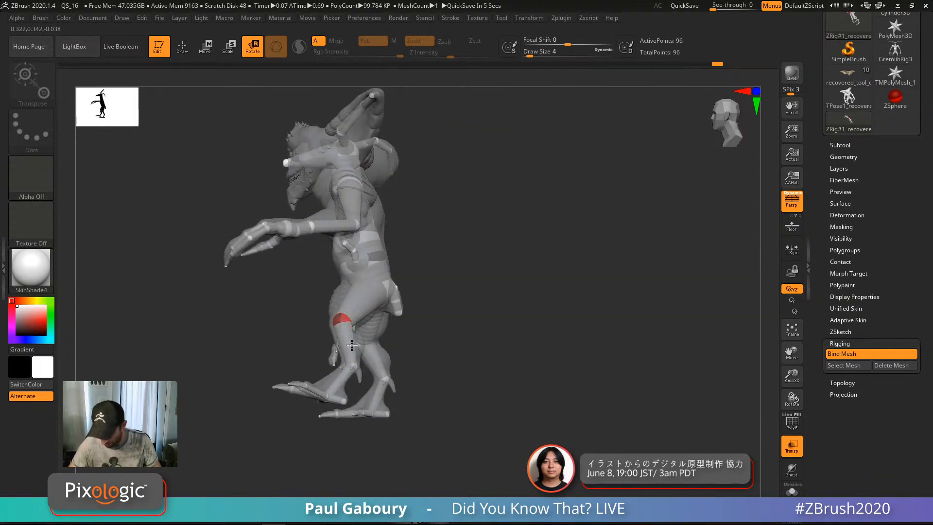
pyautogui.moveTo(354, 351); pyautogui.dragTo(377, 342)
pyautogui.moveTo(361, 382); pyautogui.dragTo(369, 381)
# Step: Bend the toes down at their base and tips, and swivel the foot at the ankle
pyautogui.keyDown('ctrl'); pyautogui.moveTo(376, 418); pyautogui.dragTo(355, 404, button='right'); pyautogui.keyUp('ctrl')
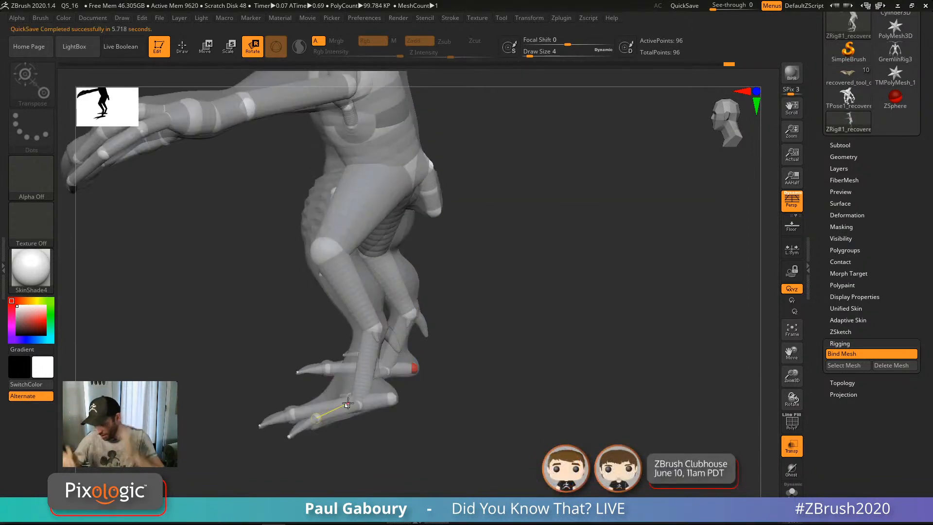
pyautogui.moveTo(508, 437); pyautogui.dragTo(352, 363)
pyautogui.moveTo(380, 334); pyautogui.dragTo(331, 389)
pyautogui.moveTo(346, 410)
pyautogui.mouseDown(button='right')
pyautogui.moveTo(407, 412)
pyautogui.moveTo(402, 389)
pyautogui.moveTo(370, 421)
pyautogui.moveTo(264, 342)
pyautogui.mouseUp(button='right')
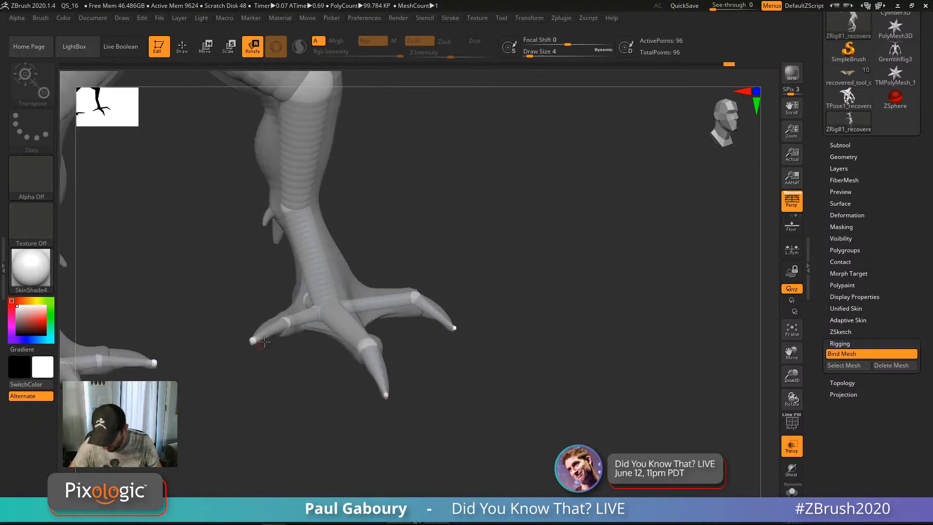
pyautogui.moveTo(264, 345); pyautogui.dragTo(268, 356)
pyautogui.moveTo(334, 275); pyautogui.dragTo(350, 247, button='right')
pyautogui.moveTo(281, 216); pyautogui.dragTo(520, 252)
# Step: Refine the other leg: knee swung inward, foot angle adjusted, lower leg lowered and turned outward
pyautogui.keyDown('ctrl'); pyautogui.moveTo(520, 253); pyautogui.dragTo(402, 306, button='right'); pyautogui.keyUp('ctrl')
pyautogui.keyDown('alt'); pyautogui.moveTo(341, 292); pyautogui.dragTo(523, 417, button='right'); pyautogui.keyUp('alt')
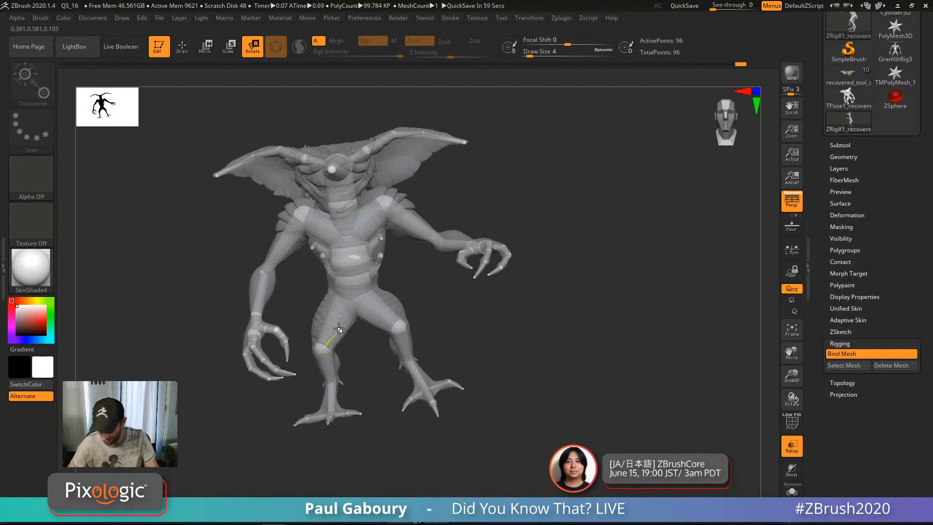
pyautogui.moveTo(328, 324); pyautogui.dragTo(324, 391)
pyautogui.keyDown('alt'); pyautogui.moveTo(546, 386); pyautogui.dragTo(571, 408, button='right'); pyautogui.keyUp('alt')
pyautogui.moveTo(548, 372); pyautogui.dragTo(406, 360)
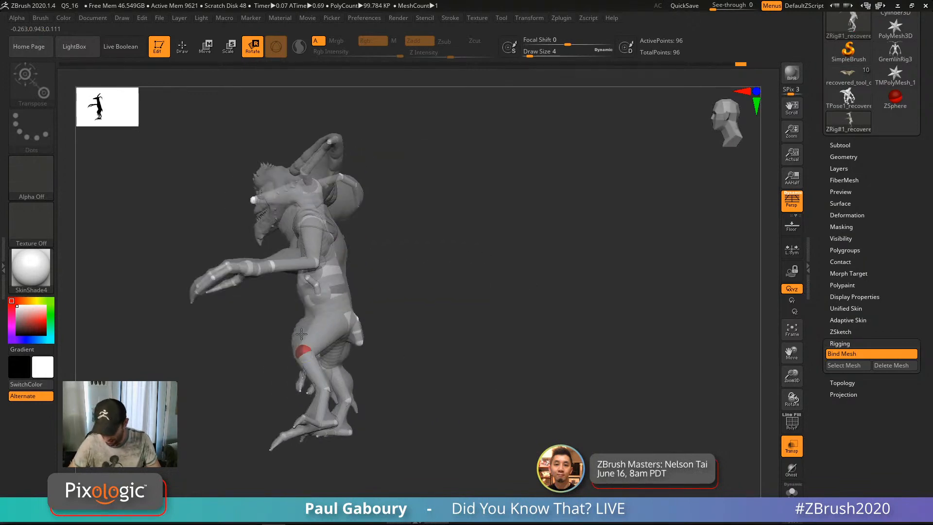
pyautogui.moveTo(302, 333); pyautogui.dragTo(339, 293, button='right')
pyautogui.moveTo(320, 344); pyautogui.dragTo(508, 352)
pyautogui.moveTo(332, 335); pyautogui.dragTo(342, 354)
pyautogui.moveTo(413, 349)
pyautogui.mouseDown(button='right')
pyautogui.moveTo(368, 353)
pyautogui.moveTo(394, 351)
pyautogui.moveTo(409, 310)
pyautogui.mouseUp(button='right')
pyautogui.moveTo(371, 300); pyautogui.dragTo(387, 296)
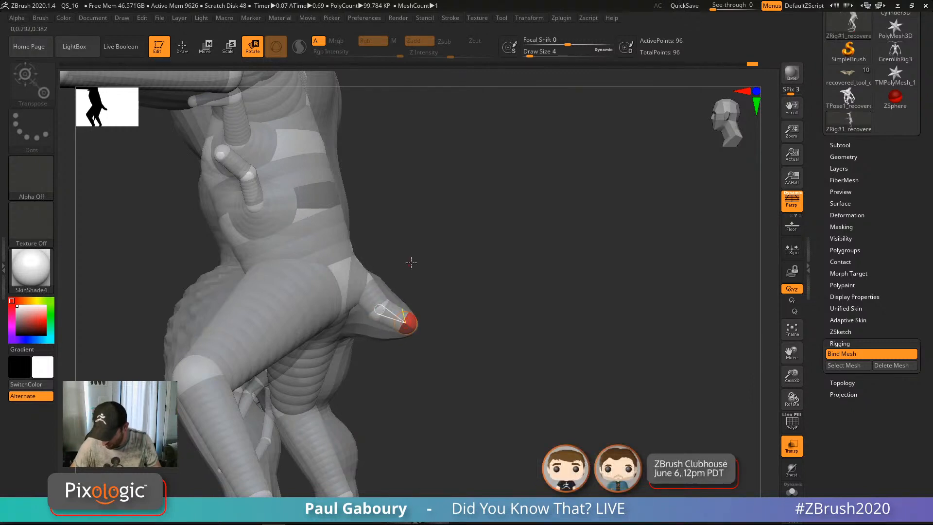
# Step: Twist the upper body slightly at the torso links and check the front view
pyautogui.moveTo(411, 264); pyautogui.dragTo(361, 232, button='right')
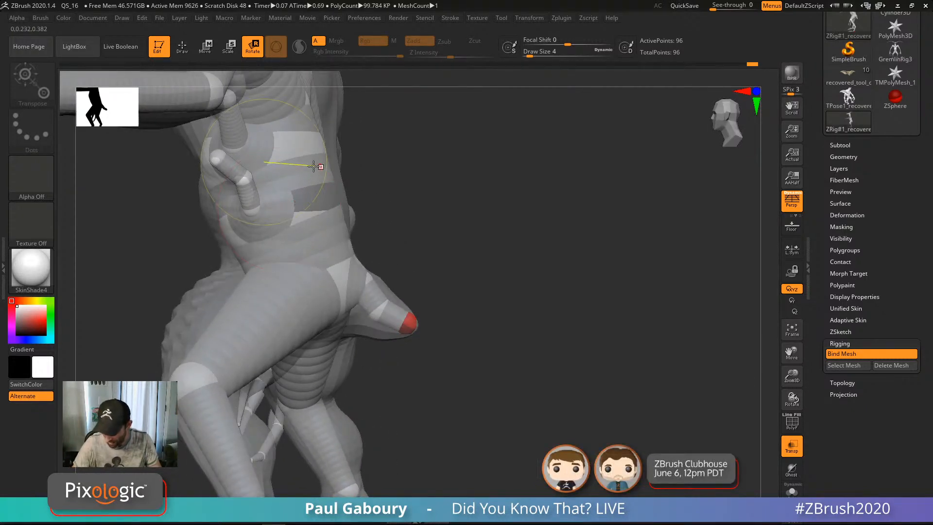
pyautogui.moveTo(313, 166); pyautogui.dragTo(329, 171)
pyautogui.keyDown('ctrl'); pyautogui.moveTo(516, 367); pyautogui.dragTo(440, 291, button='right'); pyautogui.keyUp('ctrl')
pyautogui.moveTo(440, 291); pyautogui.dragTo(576, 391, button='right')
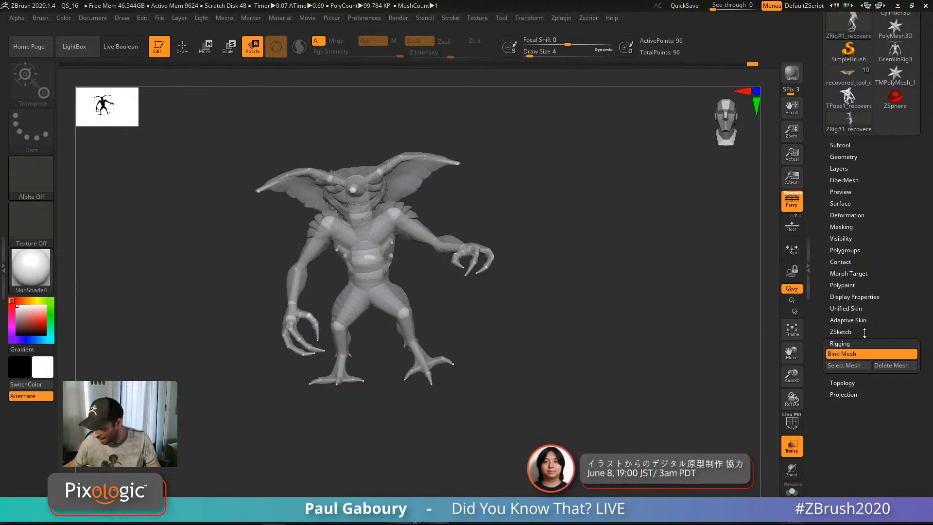
# Step: Run Transpose Master's TPose|SubT to carry the rig pose onto the full-detail Gremlin subtools
pyautogui.moveTo(908, 225); pyautogui.dragTo(918, 311)
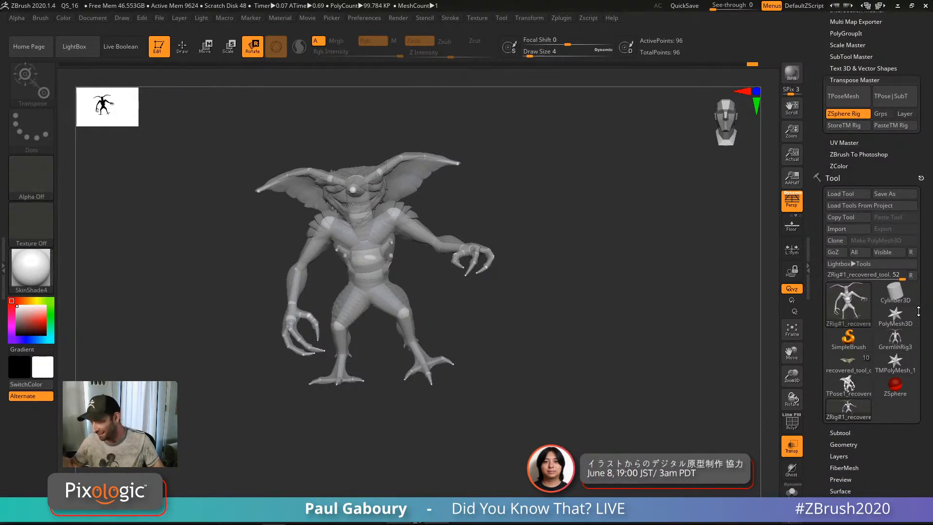
pyautogui.click(889, 97)
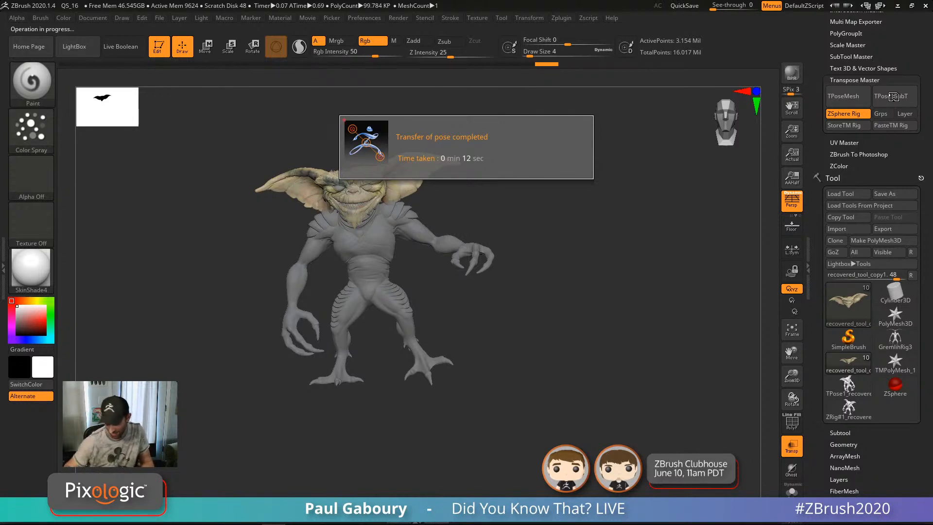
# Step: Turn off Transp so the posed Gremlin displays solid, and zoom in on its upper body
pyautogui.moveTo(587, 382); pyautogui.dragTo(649, 382)
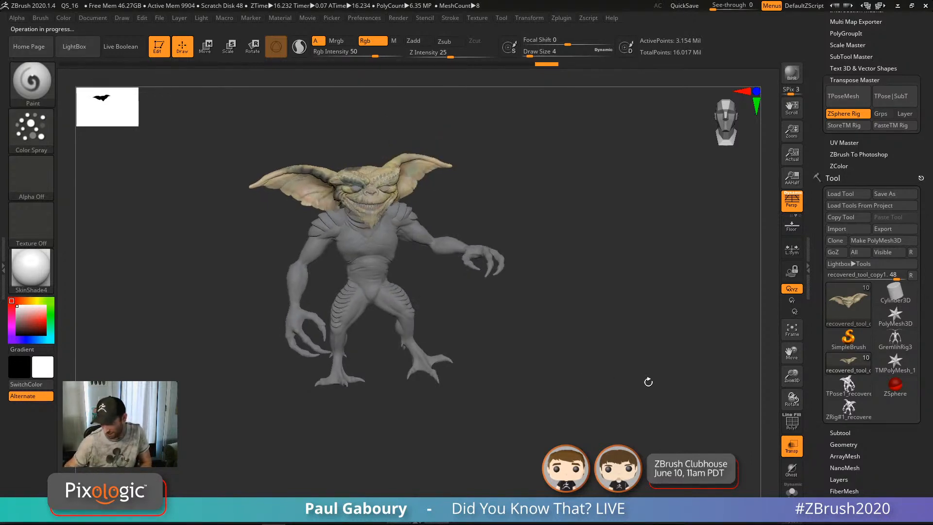
pyautogui.click(792, 447)
pyautogui.moveTo(556, 411); pyautogui.dragTo(617, 423)
pyautogui.keyDown('ctrl'); pyautogui.moveTo(617, 422); pyautogui.dragTo(613, 411, button='right'); pyautogui.keyUp('ctrl')
pyautogui.moveTo(614, 411); pyautogui.dragTo(604, 402)
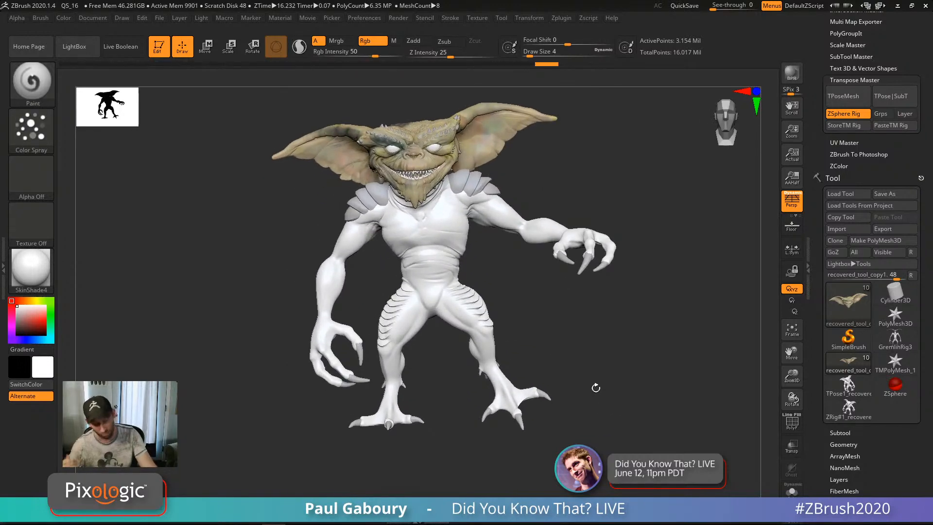
pyautogui.keyDown('alt'); pyautogui.moveTo(622, 367); pyautogui.dragTo(602, 384, button='right'); pyautogui.keyUp('alt')
pyautogui.keyDown('ctrl'); pyautogui.moveTo(524, 307); pyautogui.dragTo(522, 333, button='right'); pyautogui.keyUp('ctrl')
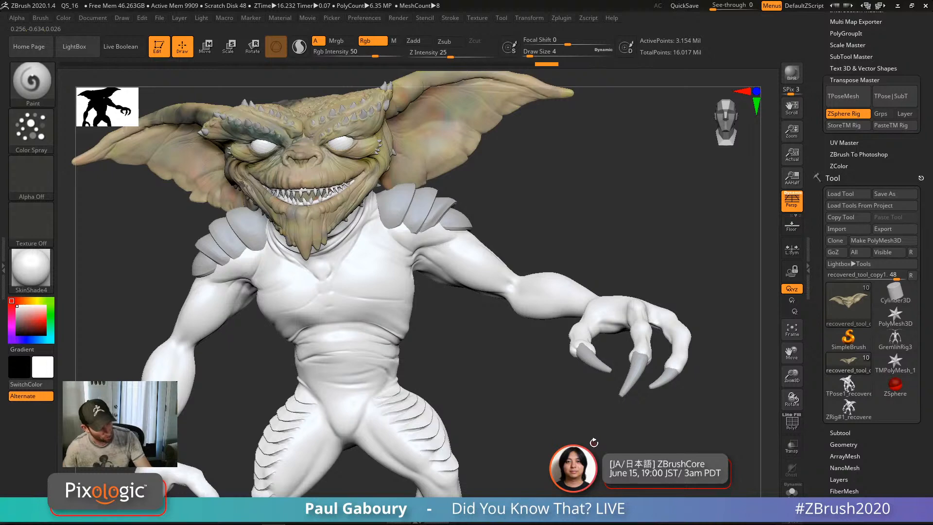
# Step: Bring up Transpose Rotate on the chest and arm, then return to Draw mode with Q
pyautogui.press('r')
pyautogui.press('y')
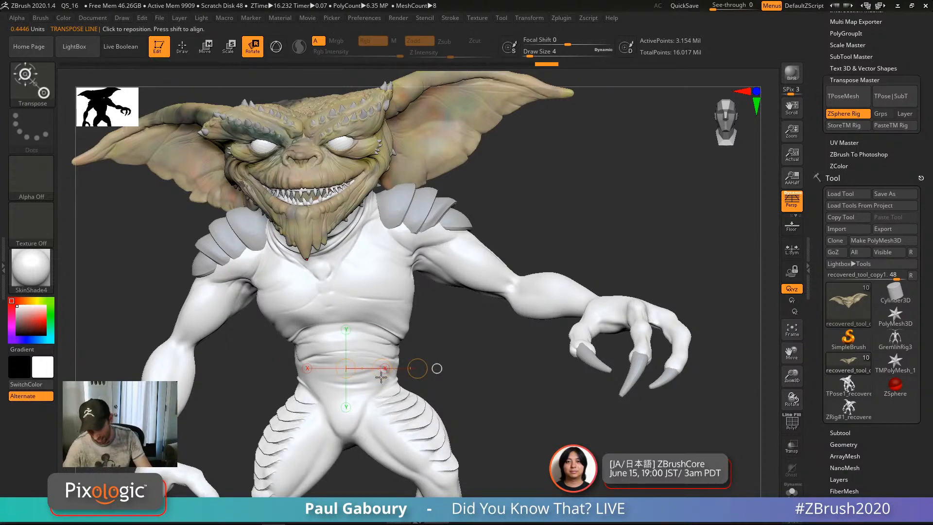
pyautogui.moveTo(490, 434)
pyautogui.keyDown('alt'); pyautogui.mouseDown(button='right')
pyautogui.moveTo(477, 402)
pyautogui.moveTo(486, 407)
pyautogui.moveTo(481, 429)
pyautogui.mouseUp(button='right'); pyautogui.keyUp('alt')
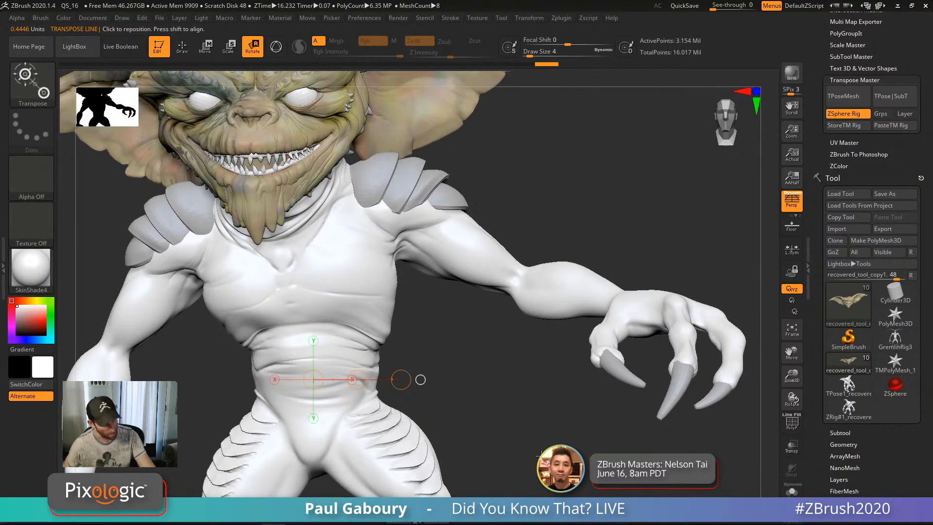
pyautogui.press('q')
pyautogui.keyDown('alt'); pyautogui.click(547, 288); pyautogui.keyUp('alt')
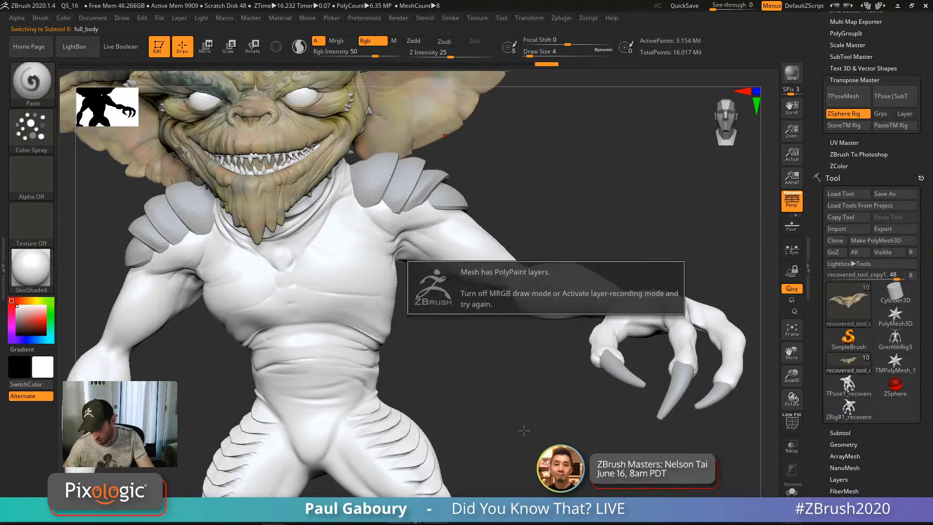
pyautogui.press('shift')
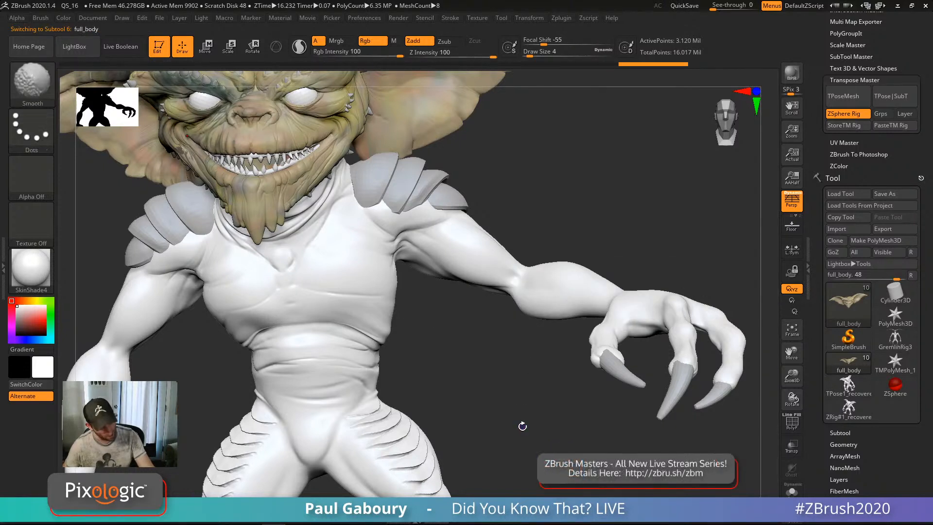
pyautogui.hotkey('shift', 'd')
pyautogui.hotkey('shift', 'd')
pyautogui.hotkey('shift', 'd')
pyautogui.moveTo(892, 466); pyautogui.dragTo(894, 404)
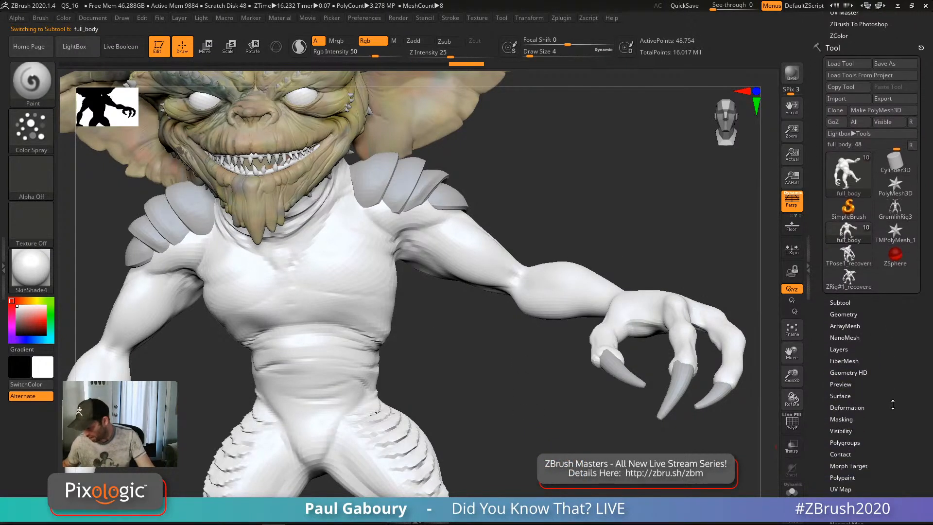
pyautogui.click(843, 394)
pyautogui.click(856, 348)
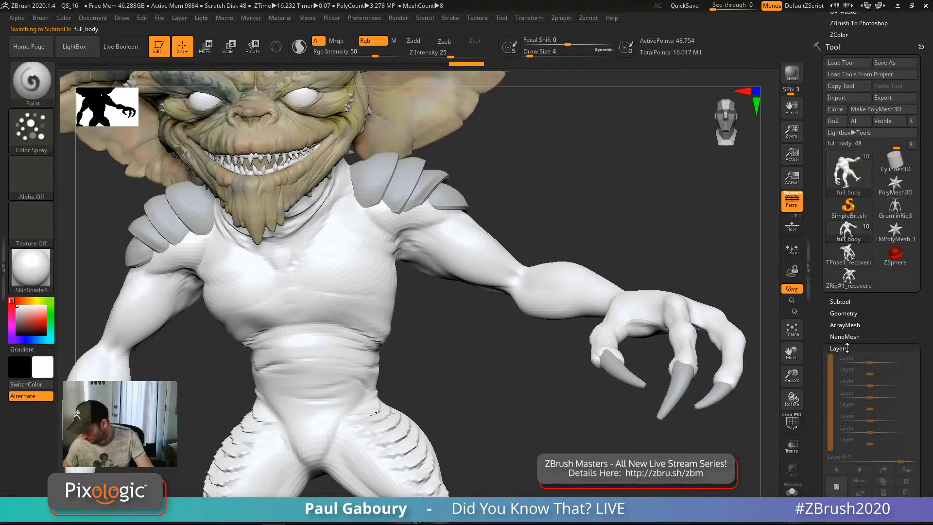
pyautogui.press('d')
pyautogui.press('d')
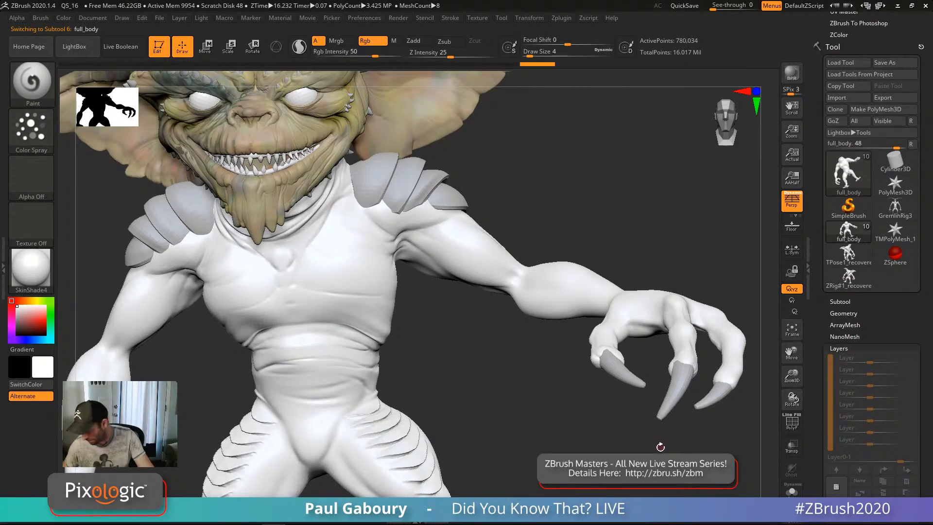
pyautogui.press('d')
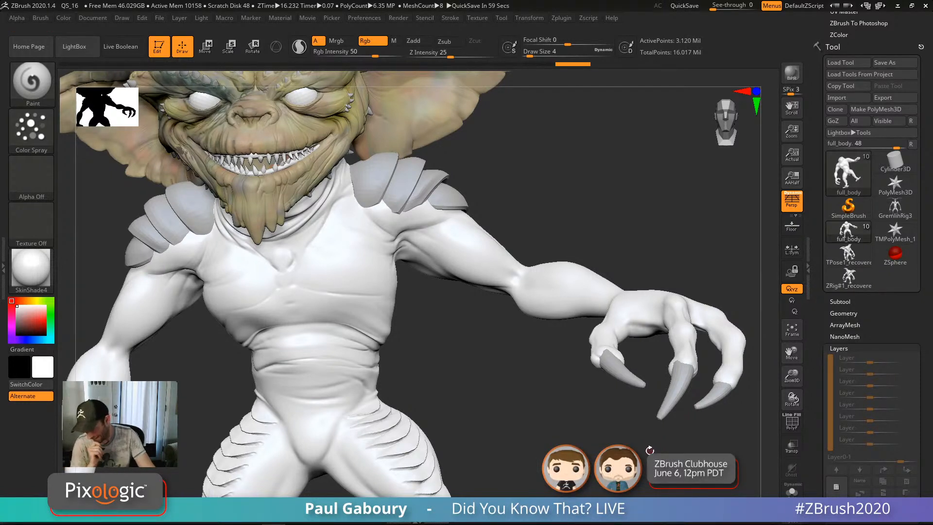
pyautogui.press('shift')
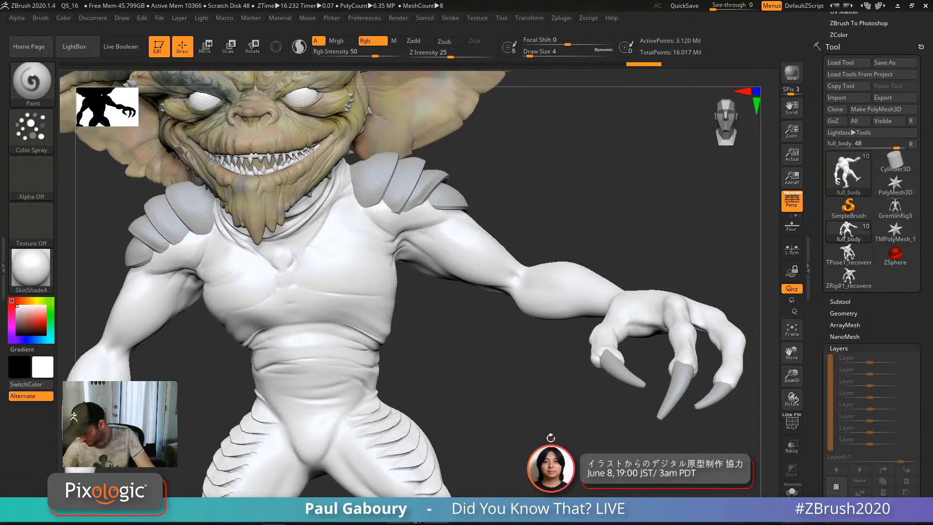
pyautogui.keyDown('shift'); pyautogui.click(865, 312); pyautogui.keyUp('shift')
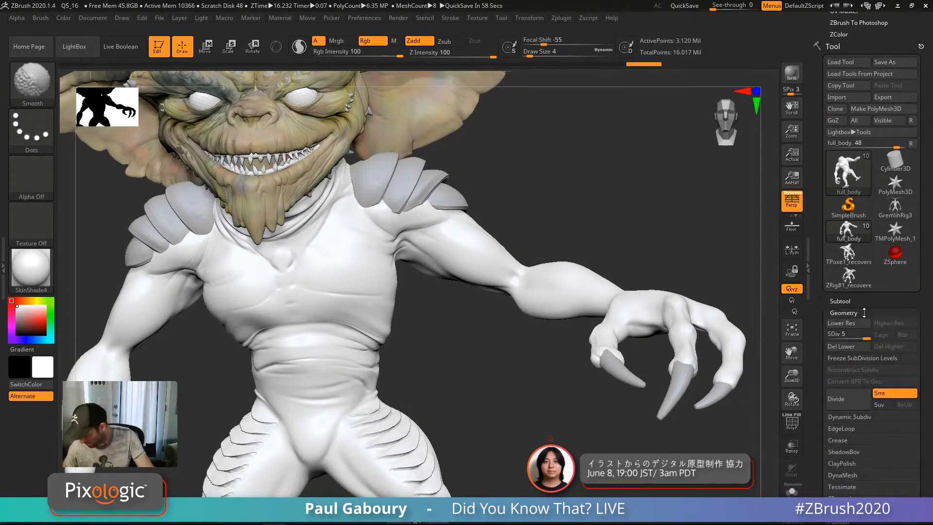
pyautogui.click(854, 312)
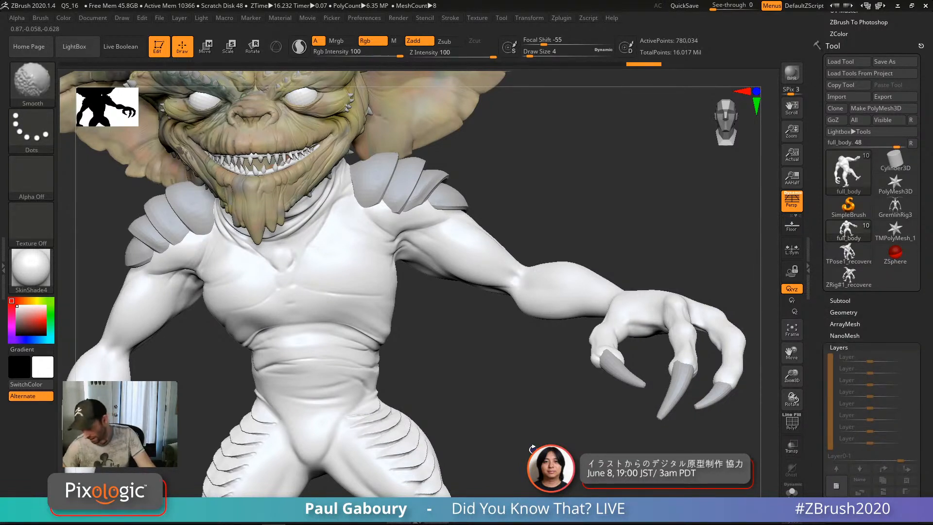
pyautogui.hotkey('shift', 'd')
pyautogui.hotkey('shift', 'd')
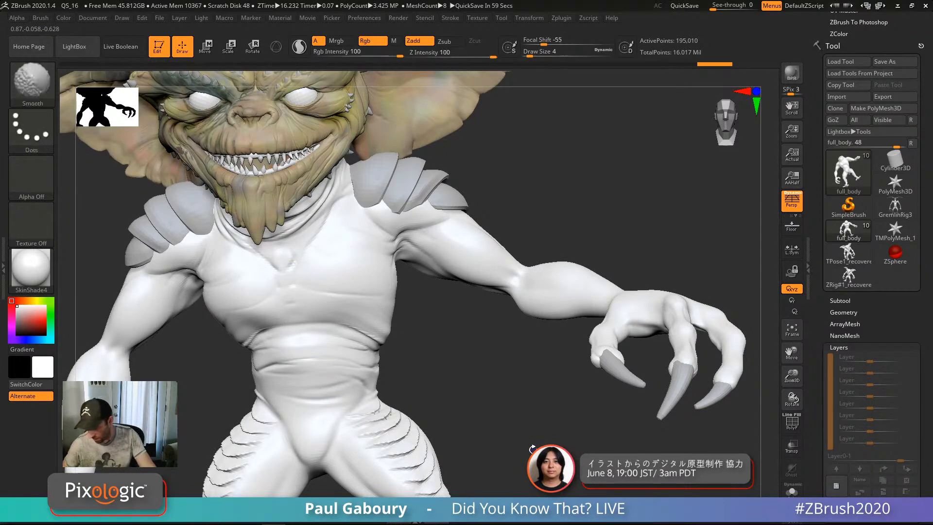
pyautogui.moveTo(537, 397)
pyautogui.mouseDown()
pyautogui.moveTo(541, 389)
pyautogui.moveTo(527, 385)
pyautogui.mouseUp()
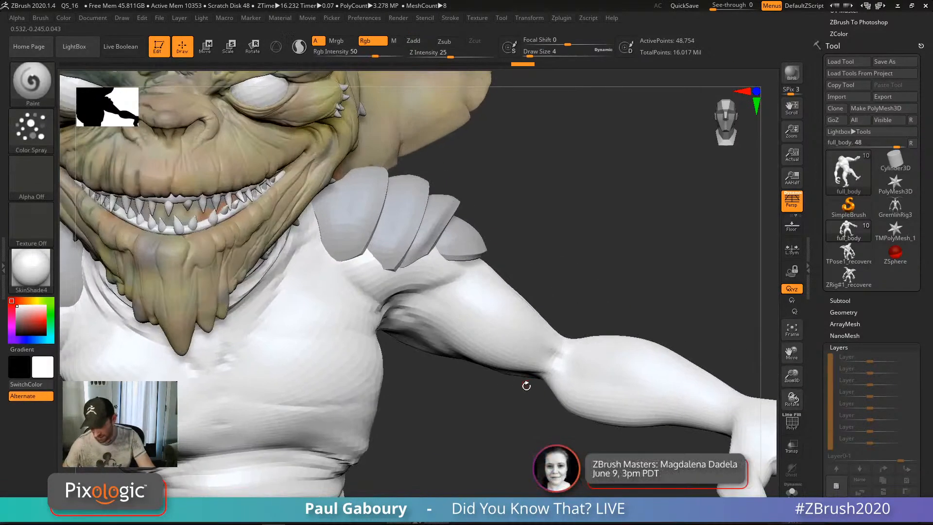
pyautogui.hotkey('shift', 'f')
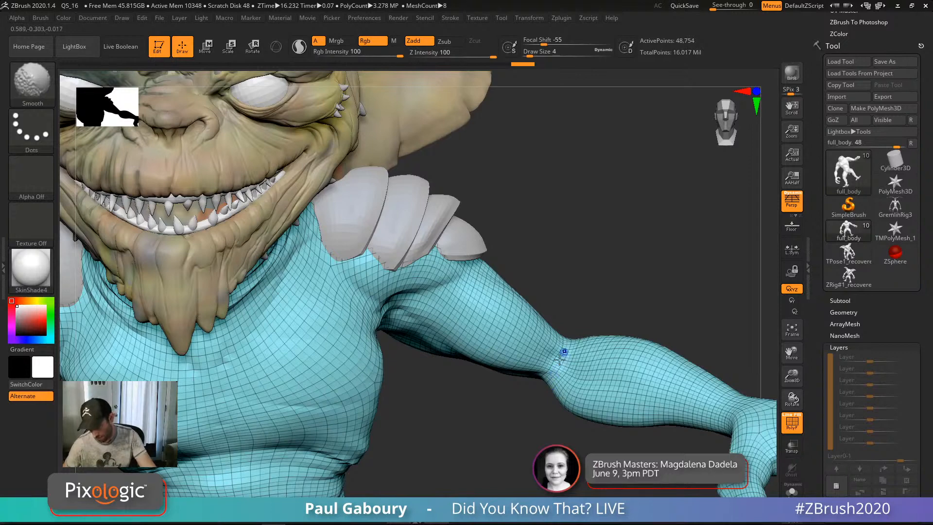
pyautogui.hotkey('shift', 'f')
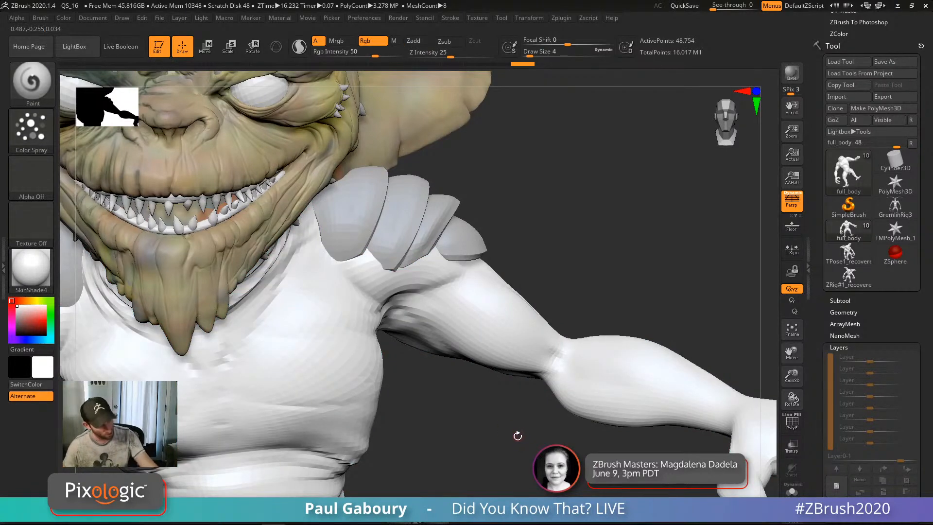
pyautogui.press('r')
# Step: Mask everything except the forearm and hand, and lay the transpose line from the elbow along the arm
pyautogui.moveTo(523, 447); pyautogui.dragTo(493, 366)
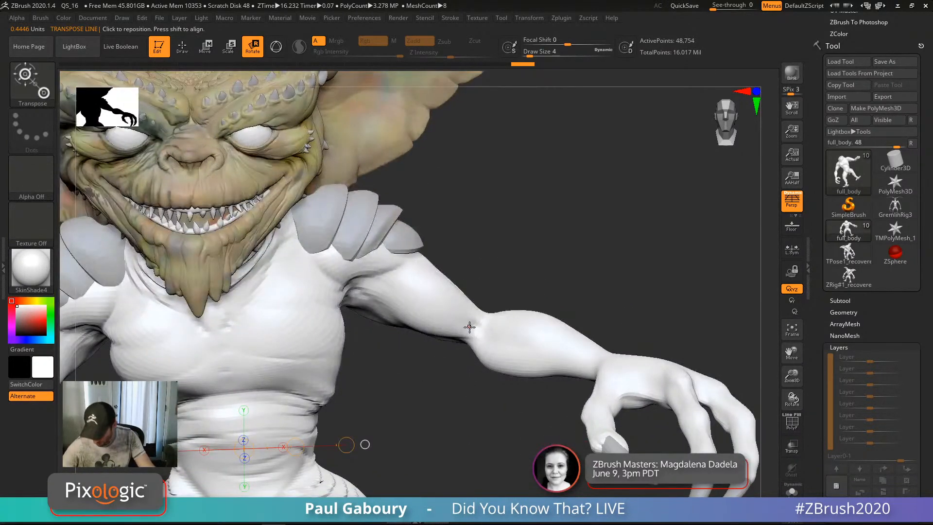
pyautogui.keyDown('ctrl'); pyautogui.moveTo(470, 326); pyautogui.dragTo(496, 344); pyautogui.keyUp('ctrl')
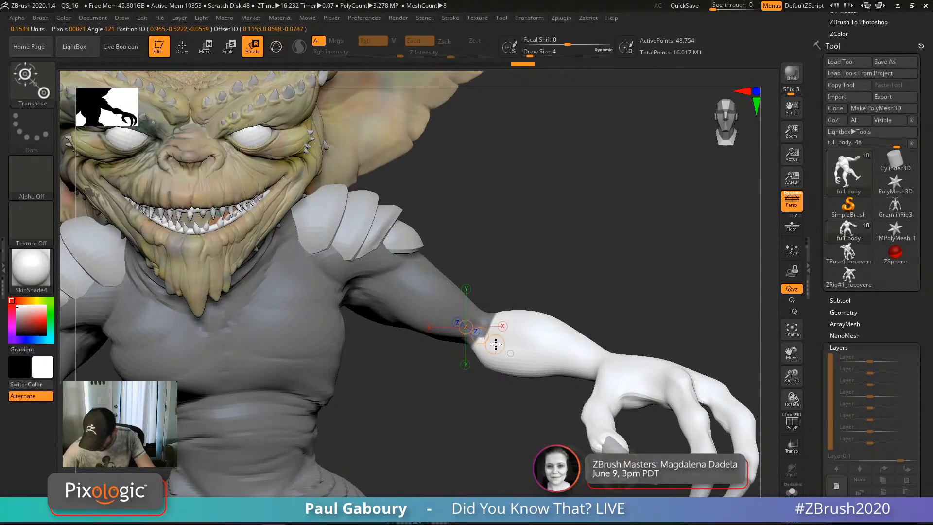
pyautogui.moveTo(531, 430)
pyautogui.mouseDown()
pyautogui.moveTo(484, 450)
pyautogui.moveTo(476, 316)
pyautogui.moveTo(291, 334)
pyautogui.moveTo(295, 319)
pyautogui.moveTo(476, 337)
pyautogui.moveTo(467, 301)
pyautogui.mouseUp()
pyautogui.moveTo(555, 418); pyautogui.dragTo(652, 333)
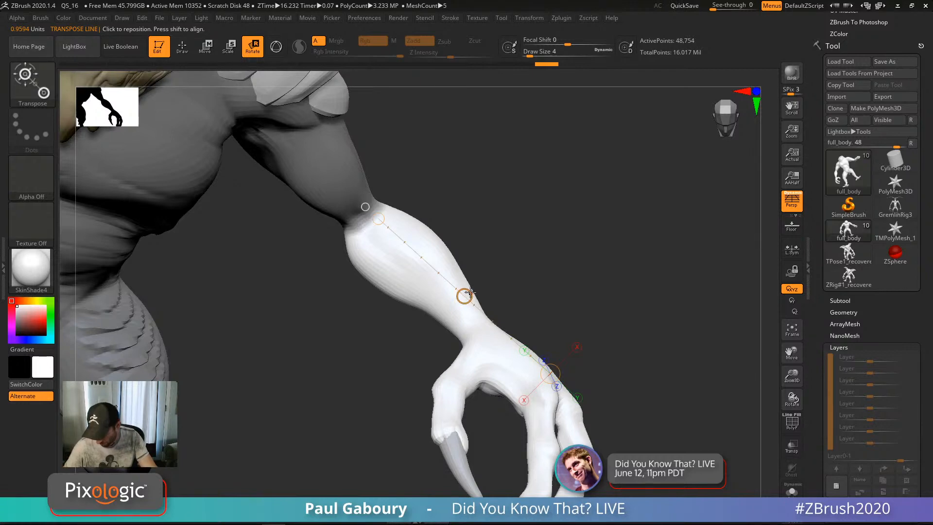
pyautogui.moveTo(471, 291); pyautogui.dragTo(461, 292)
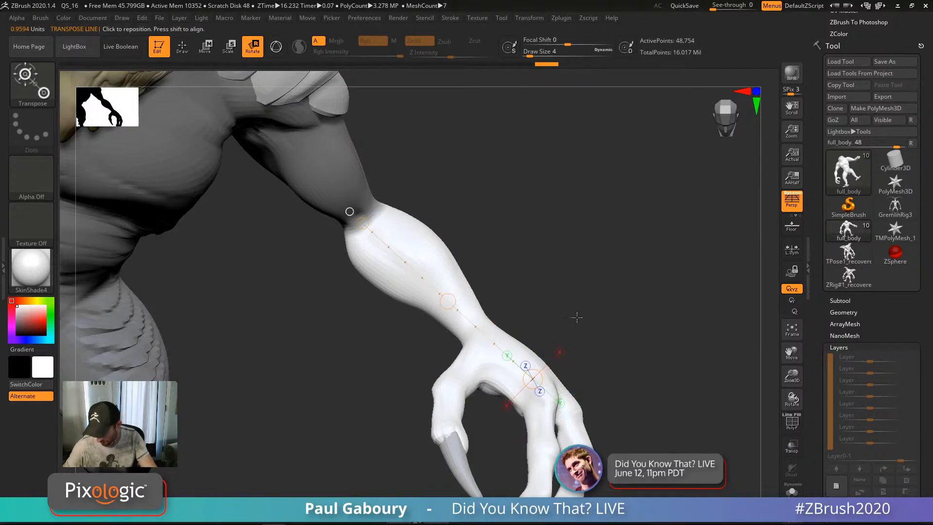
# Step: Twist the unmasked forearm and hand around the forearm's axis to a new orientation
pyautogui.moveTo(574, 316); pyautogui.dragTo(548, 298)
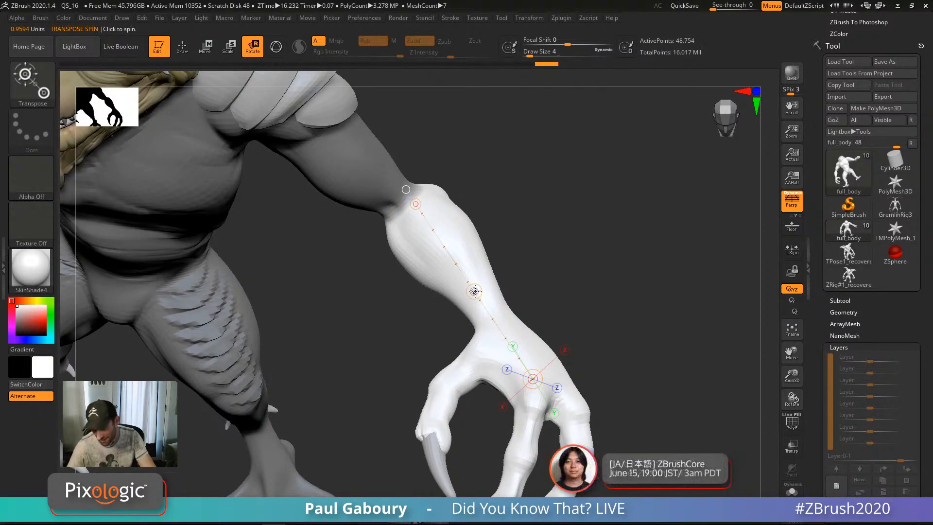
pyautogui.click(475, 292)
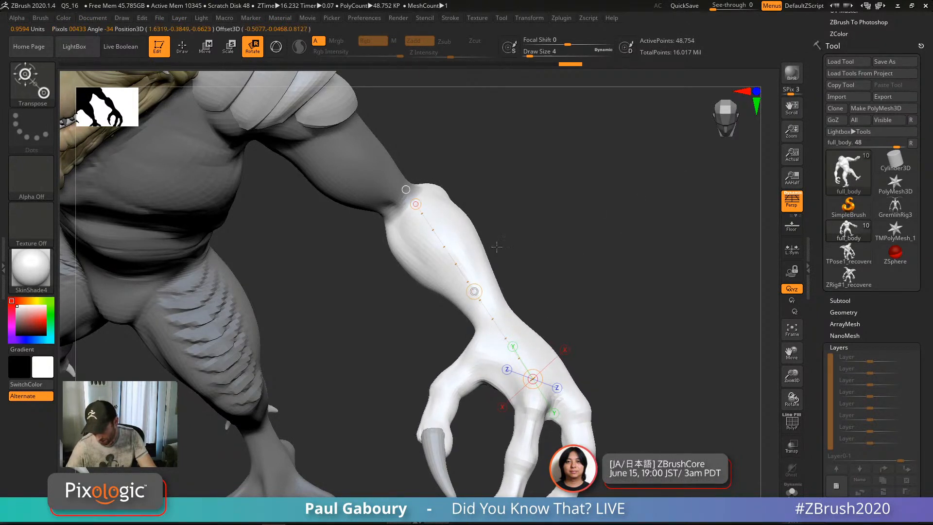
pyautogui.moveTo(714, 109); pyautogui.dragTo(715, 109)
pyautogui.moveTo(475, 293); pyautogui.dragTo(433, 200)
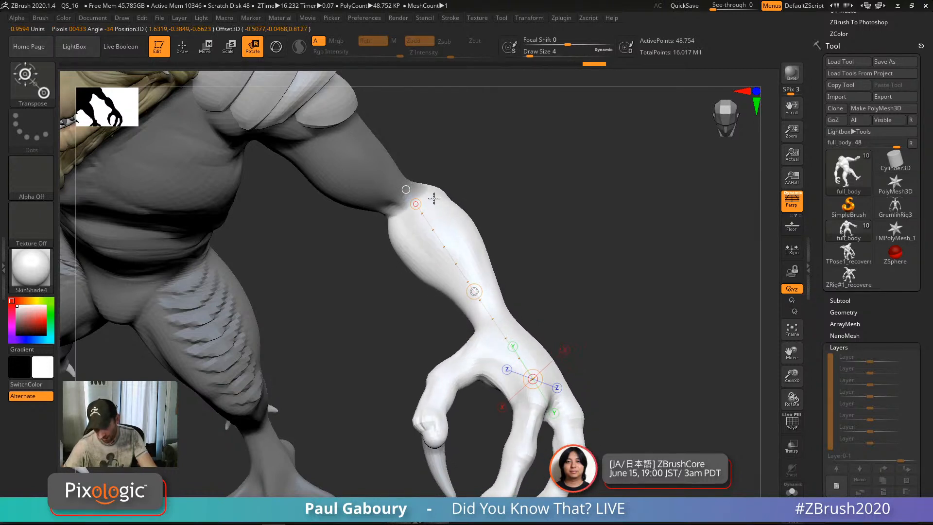
pyautogui.moveTo(475, 292); pyautogui.dragTo(560, 411)
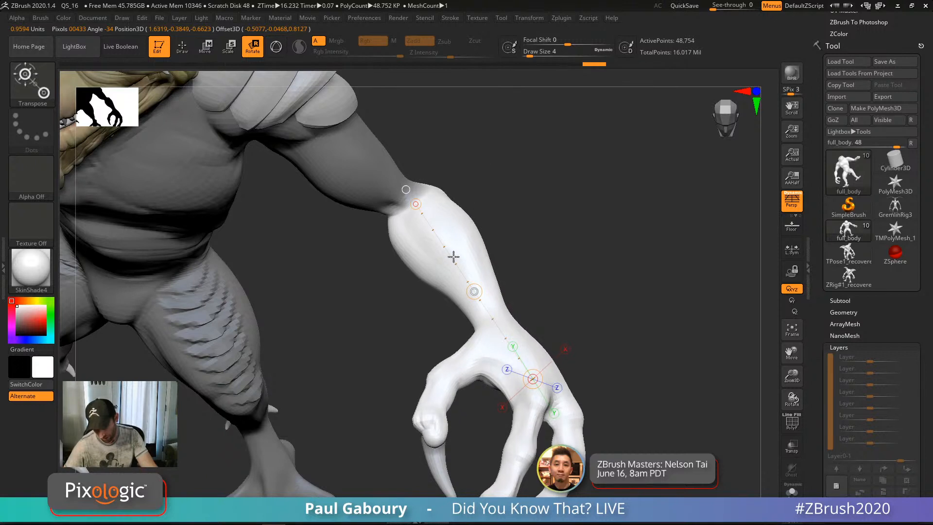
pyautogui.moveTo(487, 396); pyautogui.dragTo(508, 149)
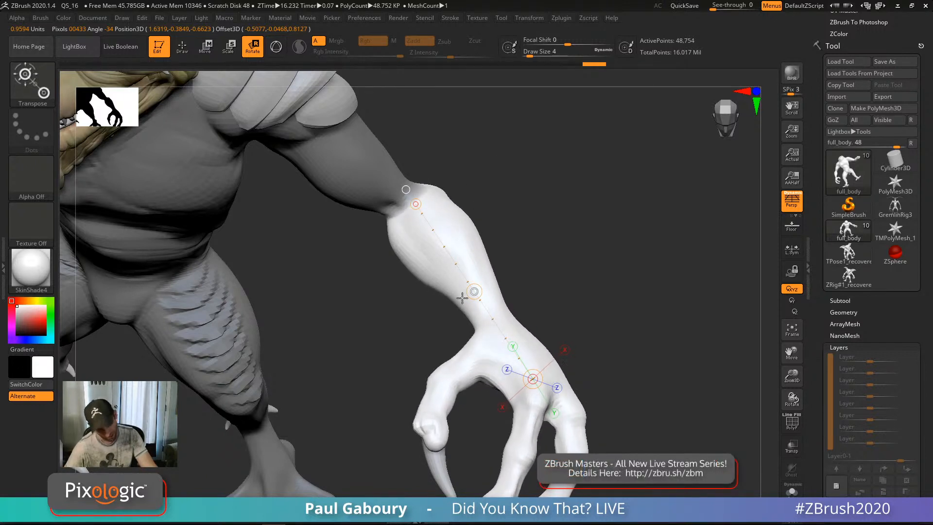
pyautogui.moveTo(462, 297); pyautogui.dragTo(510, 302)
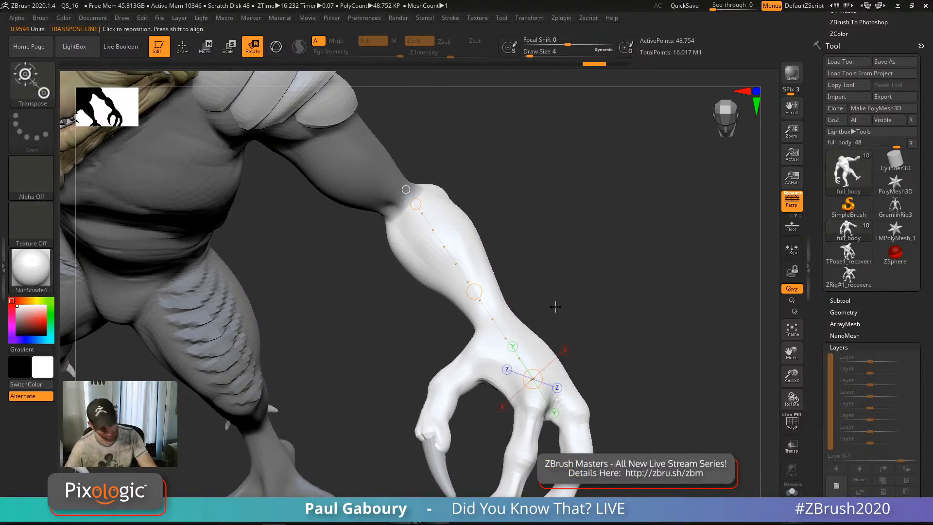
pyautogui.press('q')
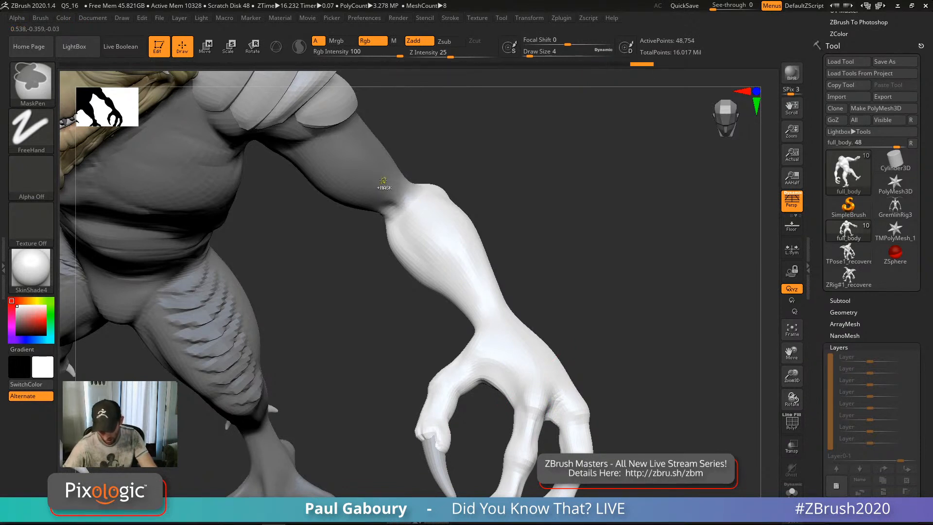
# Step: Try moving the forearm up and undo it, then twist the forearm and hand back and forth
pyautogui.press('w')
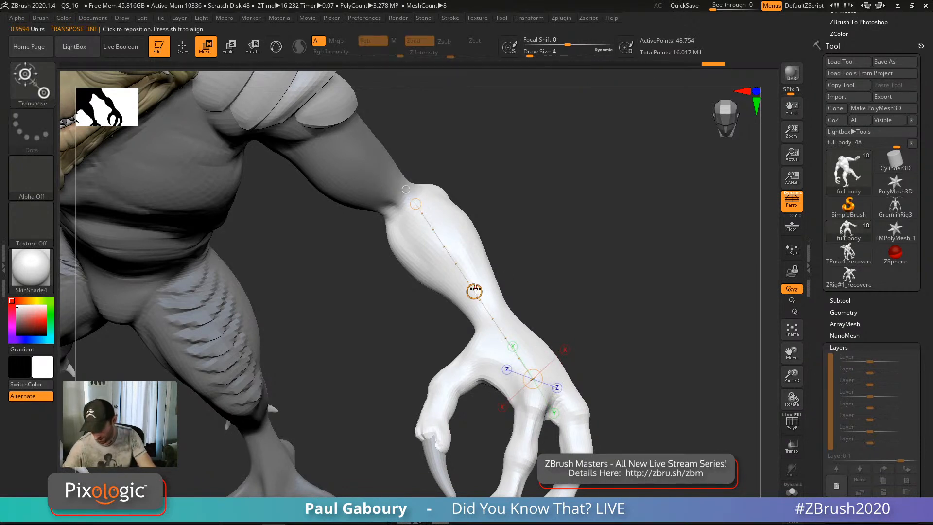
pyautogui.moveTo(475, 290); pyautogui.dragTo(552, 203)
pyautogui.hotkey('ctrl', 'z')
pyautogui.moveTo(511, 258); pyautogui.dragTo(460, 278)
pyautogui.press('r')
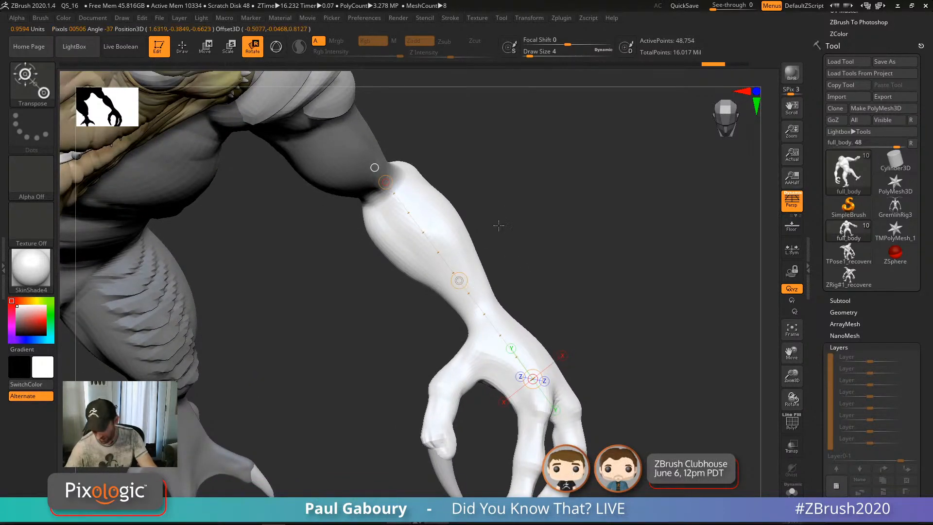
pyautogui.moveTo(499, 225); pyautogui.dragTo(631, 231)
pyautogui.moveTo(532, 273); pyautogui.dragTo(525, 259)
pyautogui.keyDown('alt'); pyautogui.moveTo(566, 322); pyautogui.dragTo(575, 277); pyautogui.keyUp('alt')
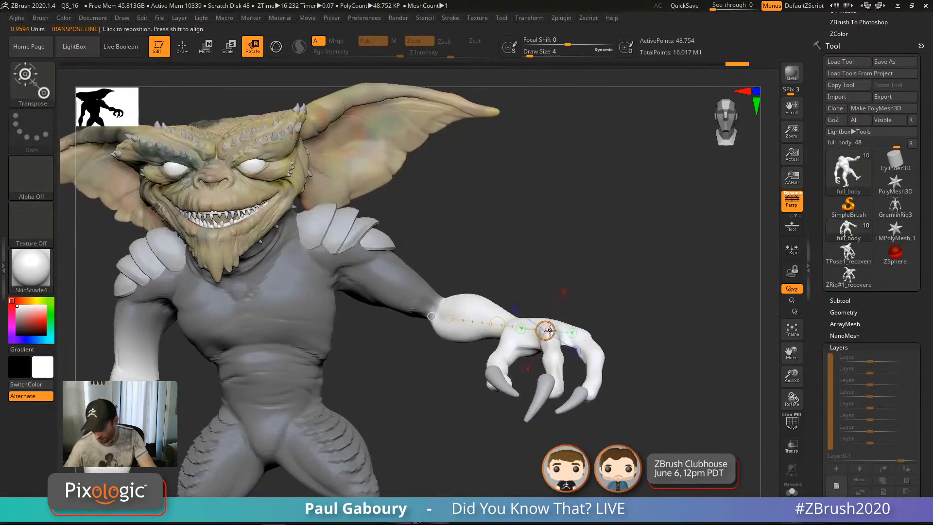
pyautogui.moveTo(550, 331); pyautogui.dragTo(544, 352)
pyautogui.keyDown('alt'); pyautogui.moveTo(506, 457); pyautogui.dragTo(496, 374); pyautogui.keyUp('alt')
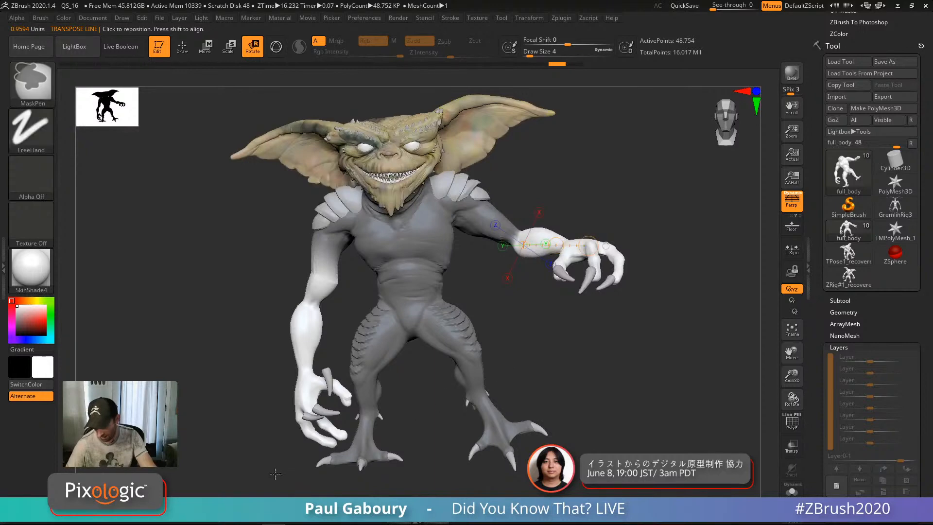
# Step: Mask the other arm as well and twist the forearm and hand further
pyautogui.keyDown('ctrl'); pyautogui.moveTo(249, 484); pyautogui.dragTo(407, 255); pyautogui.keyUp('ctrl')
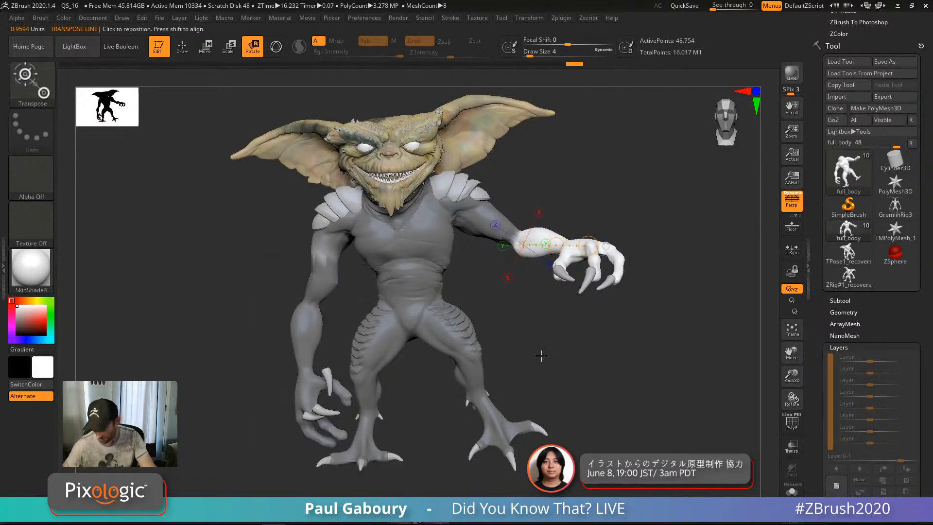
pyautogui.moveTo(542, 356); pyautogui.dragTo(545, 370, button='right')
pyautogui.keyDown('ctrl'); pyautogui.moveTo(545, 369); pyautogui.dragTo(562, 340, button='right'); pyautogui.keyUp('ctrl')
pyautogui.moveTo(583, 262); pyautogui.dragTo(607, 286)
# Step: Mask the arm, torso and legs, undo a test twist, and turn off ZSphere Rig in Transpose Master
pyautogui.moveTo(117, 238)
pyautogui.keyDown('ctrl'); pyautogui.mouseDown()
pyautogui.moveTo(327, 499)
pyautogui.moveTo(406, 495)
pyautogui.mouseUp(); pyautogui.keyUp('ctrl')
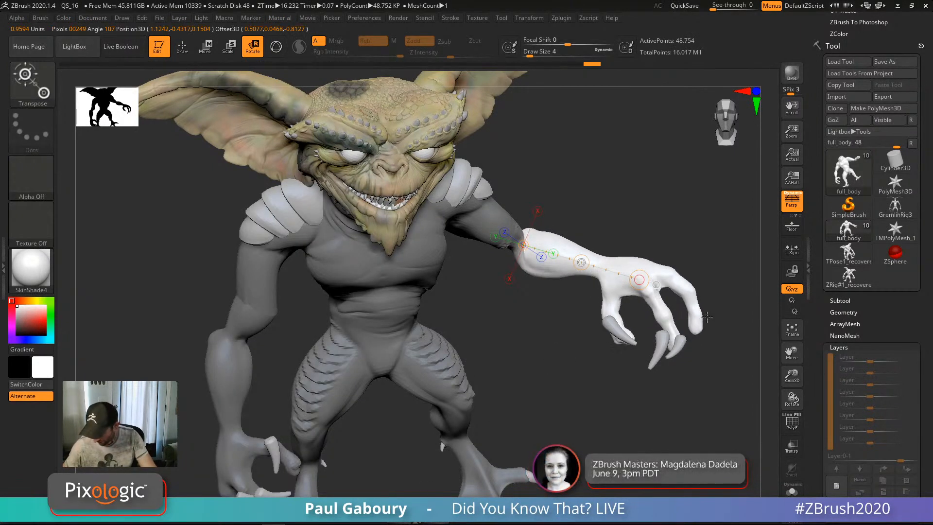
pyautogui.moveTo(582, 263); pyautogui.dragTo(521, 196)
pyautogui.hotkey('ctrl', 'z')
pyautogui.moveTo(820, 214); pyautogui.dragTo(822, 292)
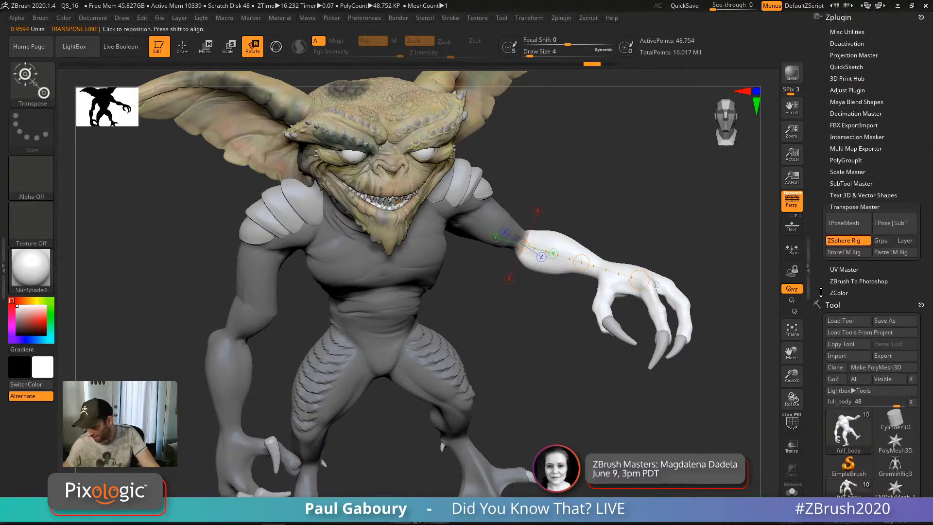
pyautogui.click(850, 242)
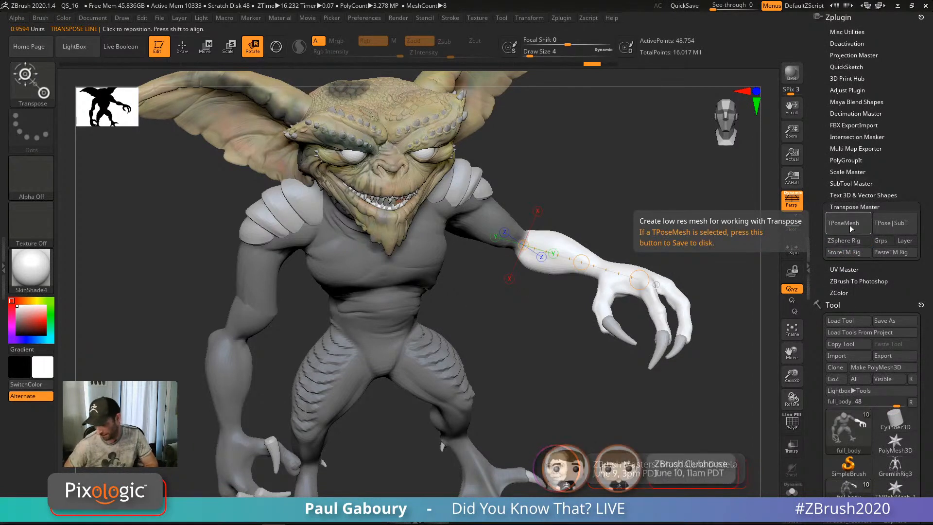
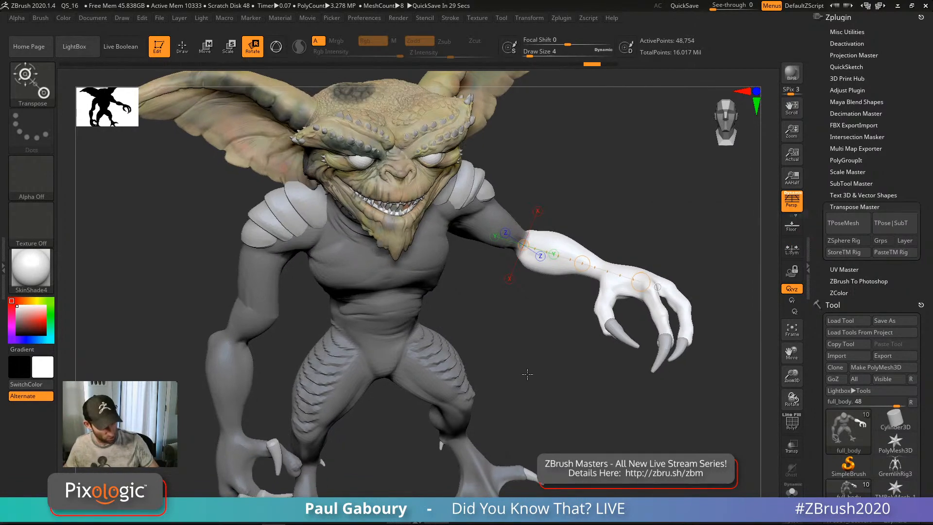
# Step: Load DynaMesh_Sphere_64.ZPR from LightBox's Project tab, discarding the Gremlin scene's changes
pyautogui.press('q')
pyautogui.press(',')
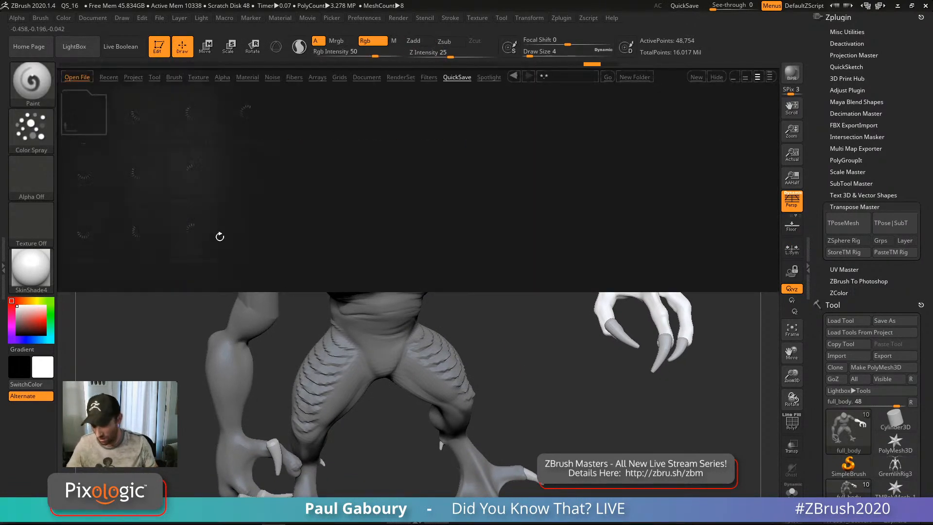
pyautogui.click(132, 77)
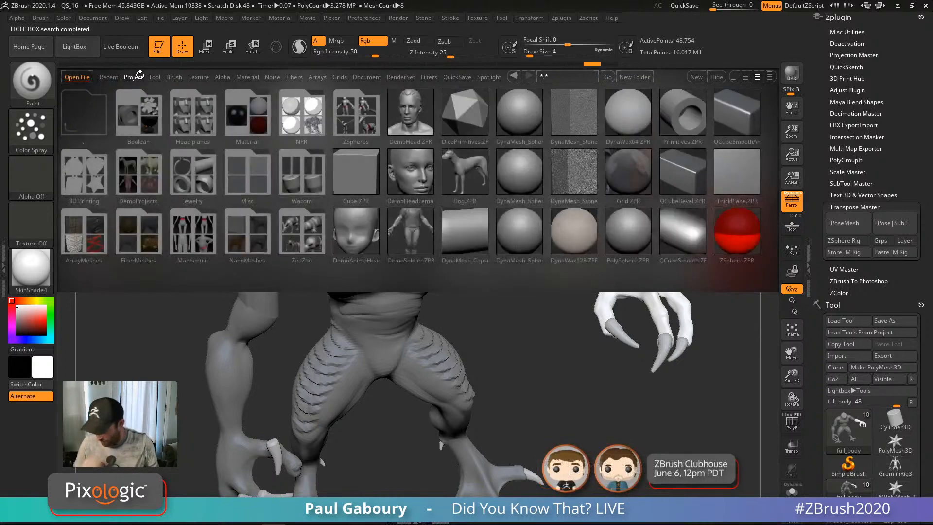
pyautogui.doubleClick(525, 231)
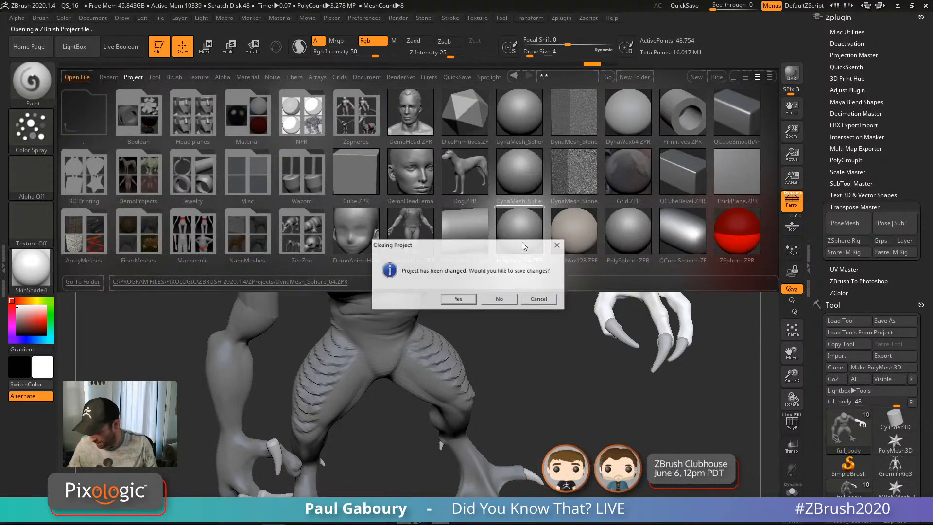
pyautogui.click(502, 300)
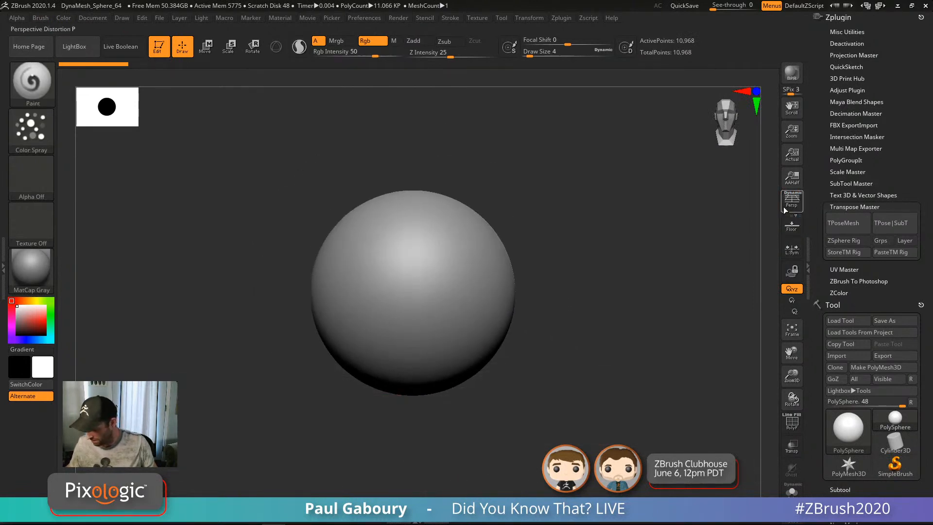
# Step: Cut away the sphere's left side with the TrimCurve brush
pyautogui.click(32, 80)
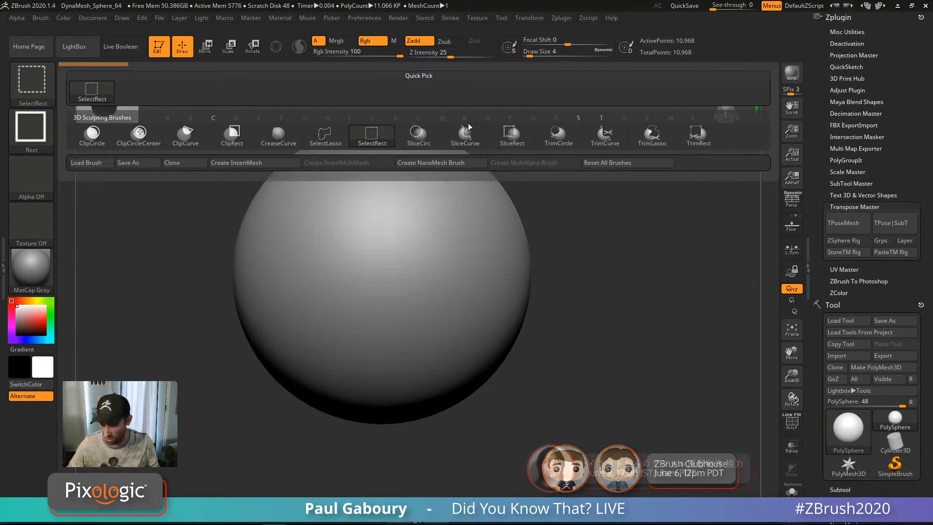
pyautogui.click(605, 134)
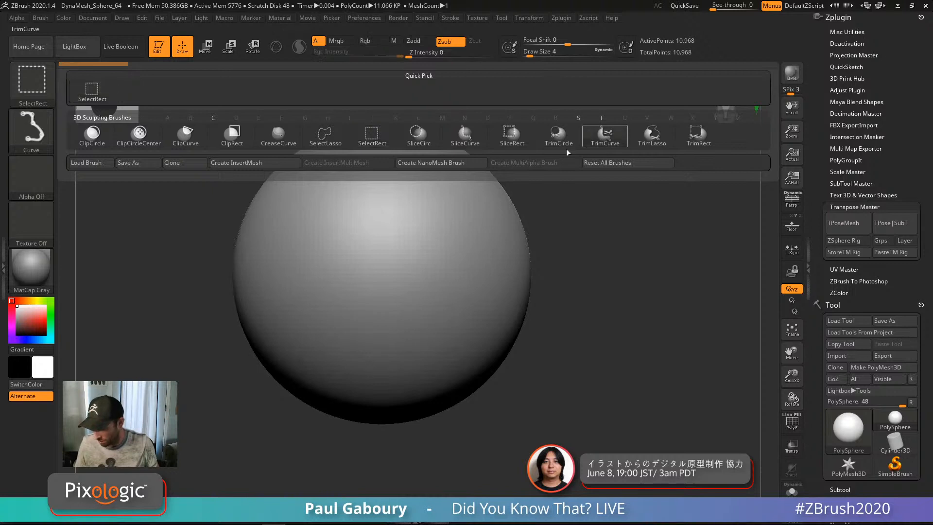
pyautogui.moveTo(262, 438); pyautogui.dragTo(335, 117)
pyautogui.moveTo(520, 348); pyautogui.dragTo(514, 352)
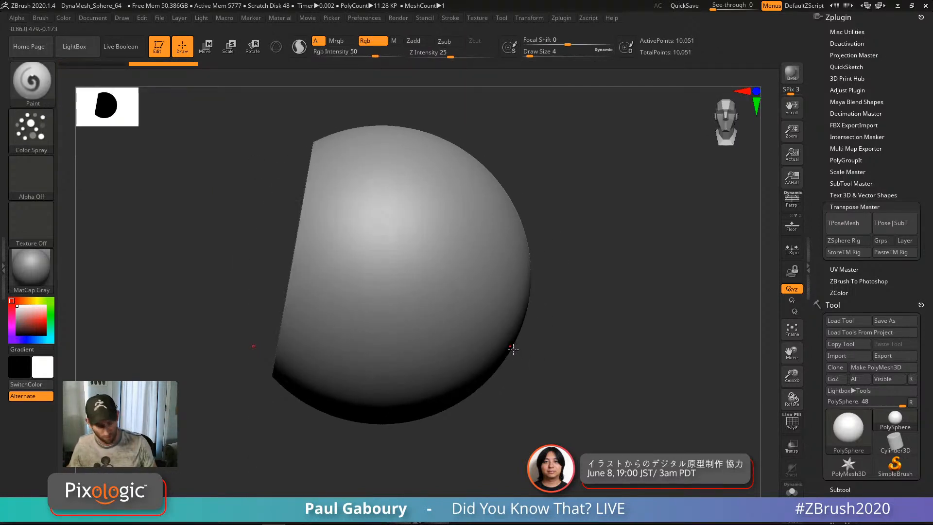
# Step: Show the PolyFrame wireframe and expand the Tool palette's Geometry options
pyautogui.hotkey('shift', 'f')
pyautogui.moveTo(510, 357); pyautogui.dragTo(513, 376)
pyautogui.keyDown('shift'); pyautogui.moveTo(513, 376); pyautogui.dragTo(514, 366); pyautogui.keyUp('shift')
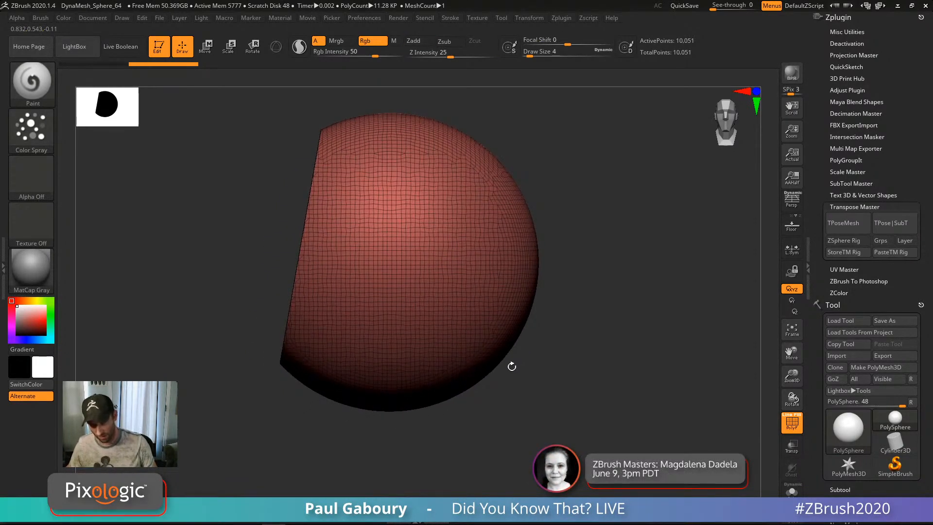
pyautogui.hotkey('shift', 'z')
pyautogui.hotkey('shift', 'z')
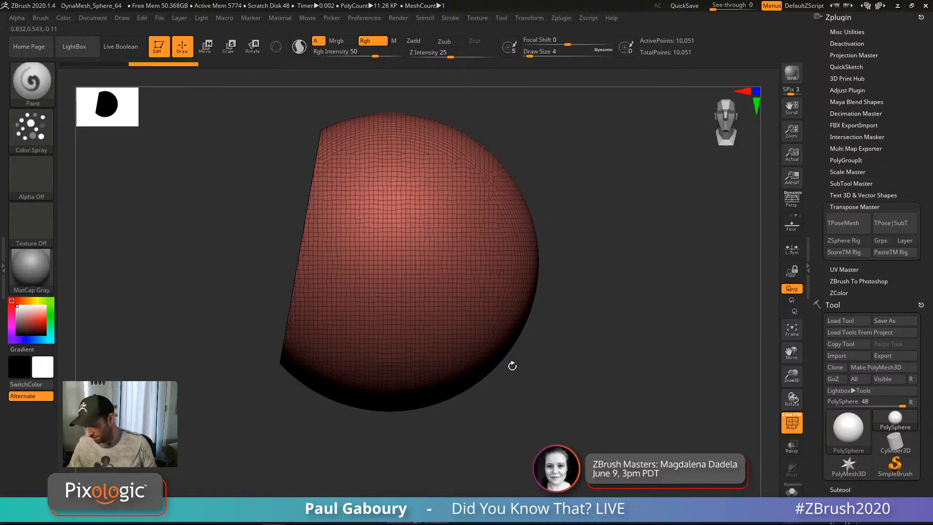
pyautogui.moveTo(928, 433); pyautogui.dragTo(925, 329)
pyautogui.click(839, 35)
pyautogui.moveTo(862, 23); pyautogui.dragTo(861, 117)
pyautogui.click(853, 96)
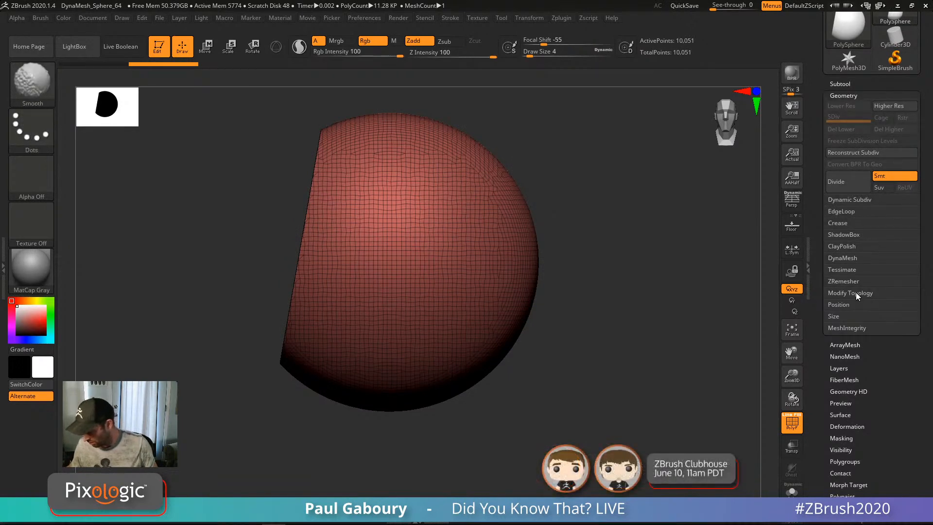
# Step: Mirror And Weld the cut sphere, then undo a trial corner trim and mirror
pyautogui.click(870, 329)
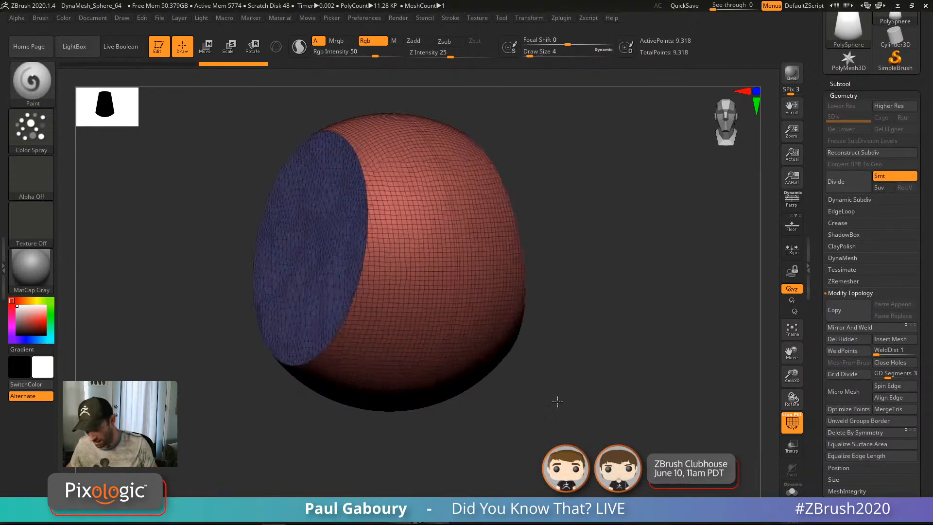
pyautogui.moveTo(617, 396); pyautogui.dragTo(561, 371)
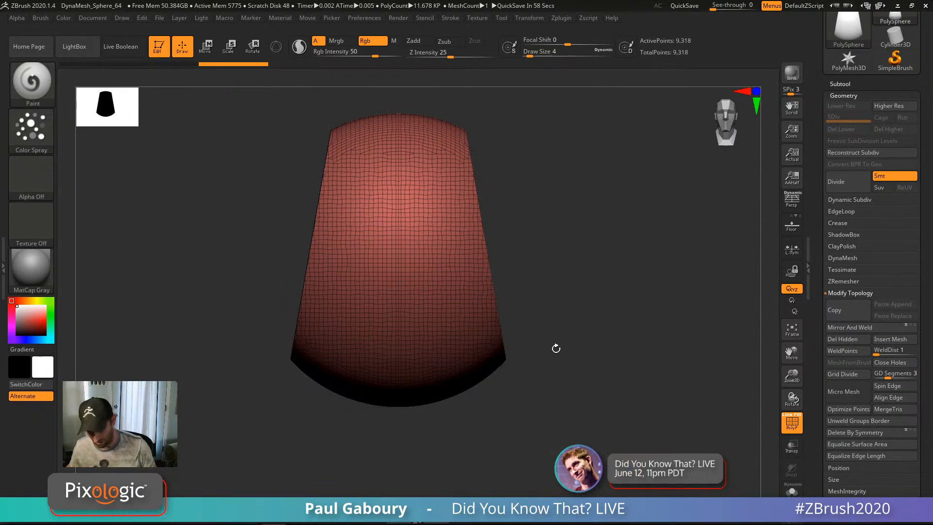
pyautogui.keyDown('ctrl'); pyautogui.keyDown('shift'); pyautogui.moveTo(263, 292); pyautogui.dragTo(381, 88); pyautogui.keyUp('shift'); pyautogui.keyUp('ctrl')
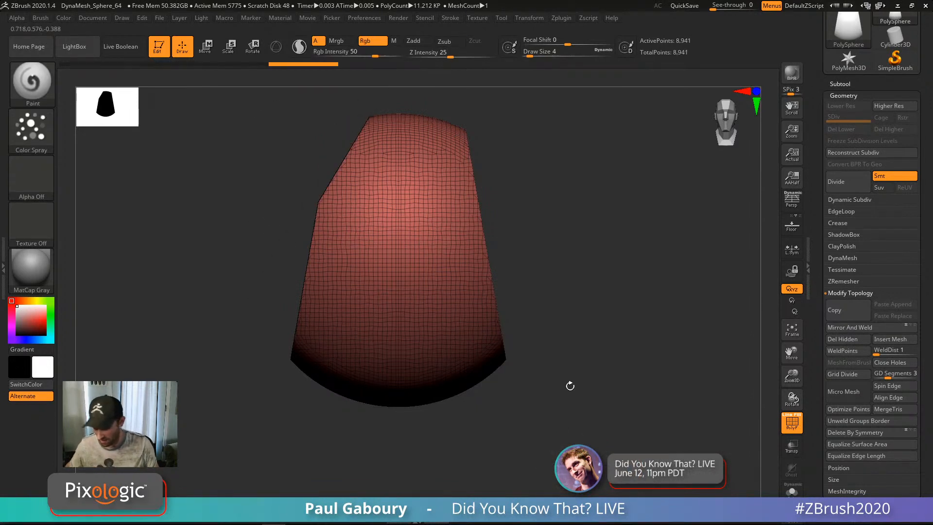
pyautogui.click(869, 328)
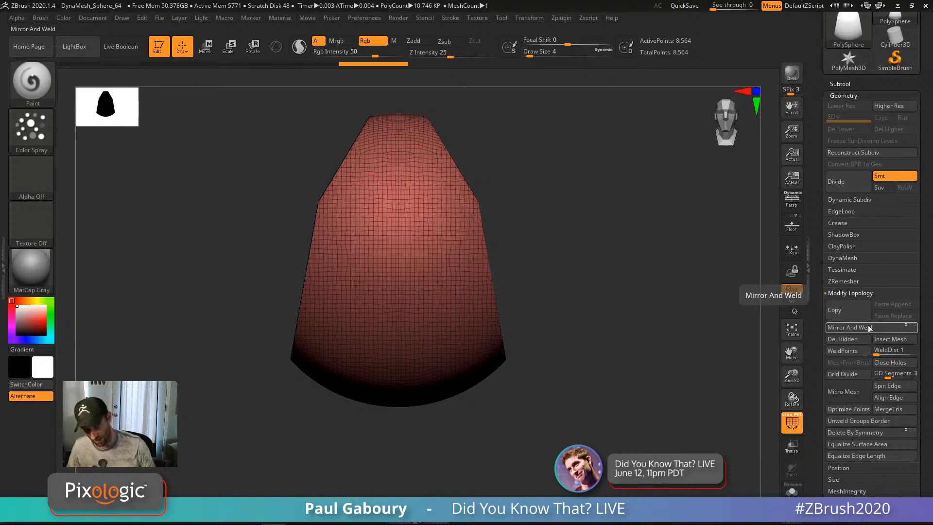
pyautogui.hotkey('ctrl', 'z')
pyautogui.hotkey('ctrl', 'z')
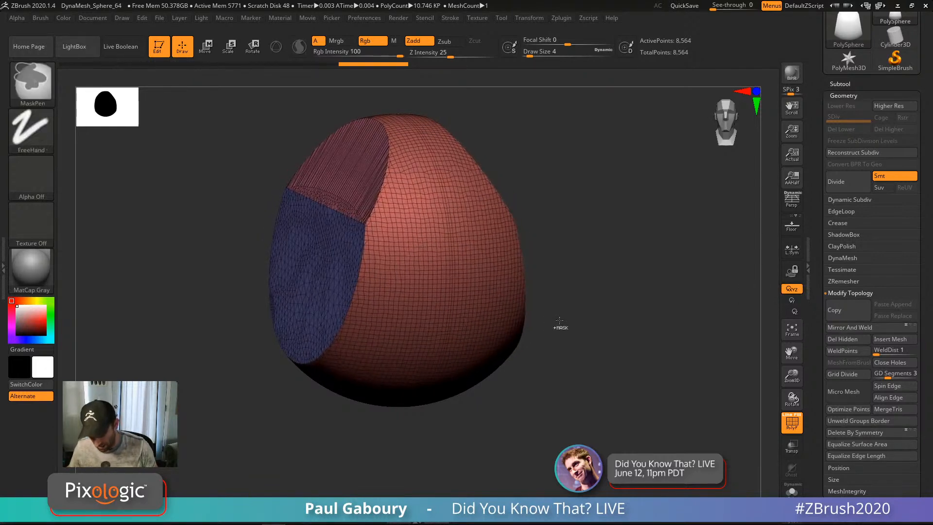
pyautogui.hotkey('ctrl', 'z')
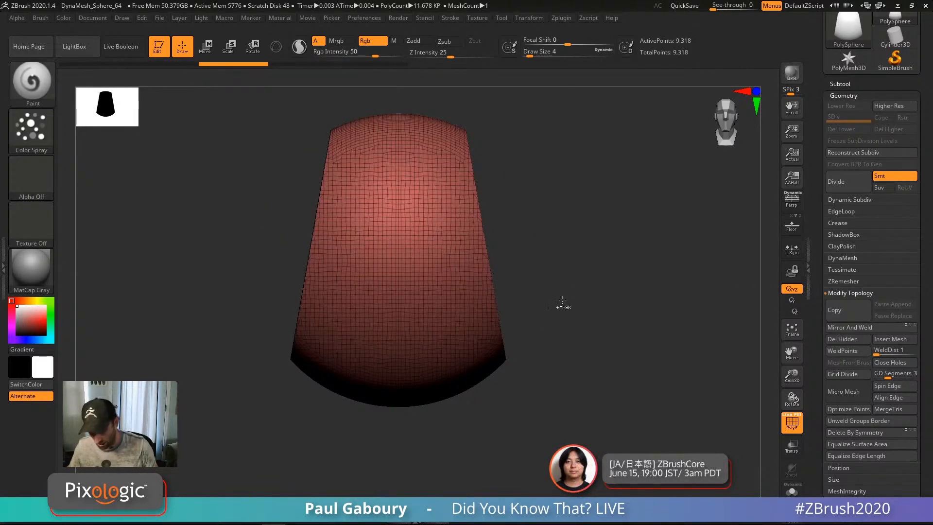
# Step: Switch to the ClipCurve brush and clip the sphere's left side flat
pyautogui.keyDown('ctrl'); pyautogui.keyDown('shift'); pyautogui.click(43, 93); pyautogui.keyUp('shift'); pyautogui.keyUp('ctrl')
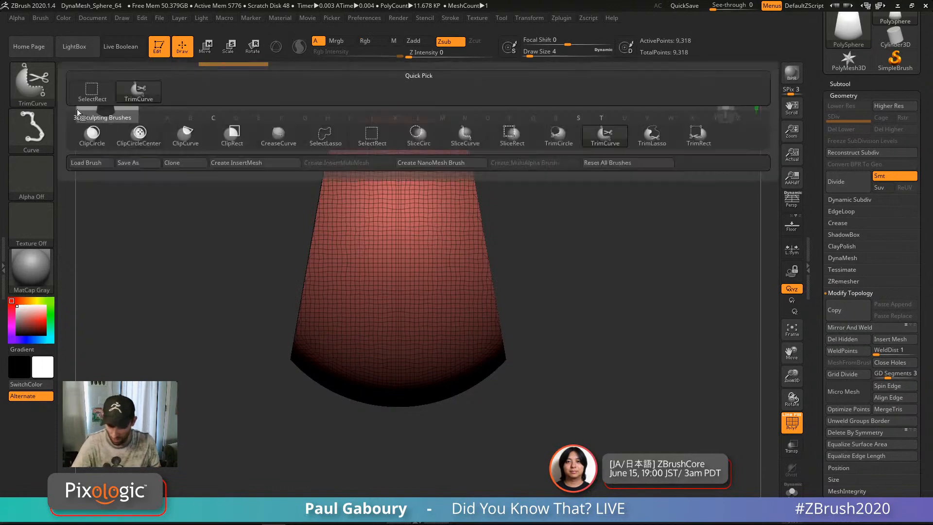
pyautogui.click(191, 140)
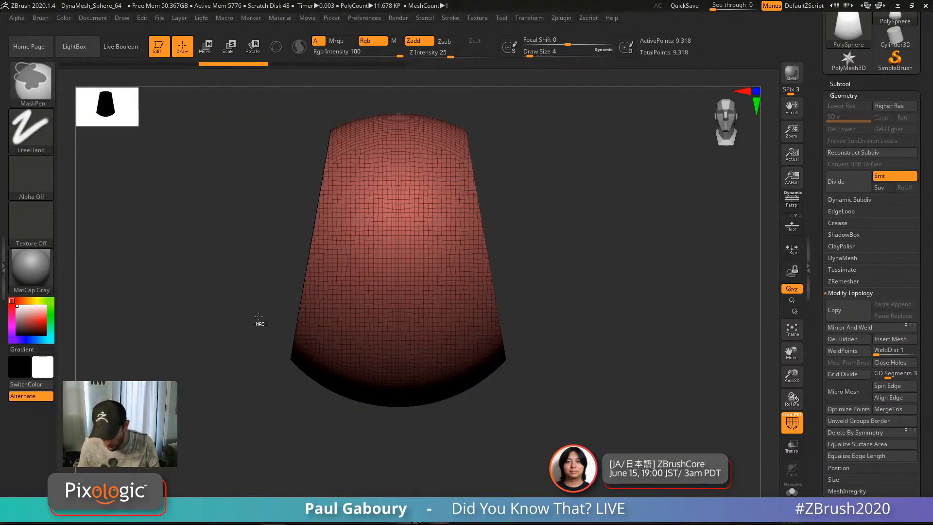
pyautogui.press('s')
pyautogui.keyDown('ctrl'); pyautogui.keyDown('shift'); pyautogui.moveTo(252, 309); pyautogui.dragTo(386, 86); pyautogui.keyUp('shift'); pyautogui.keyUp('ctrl')
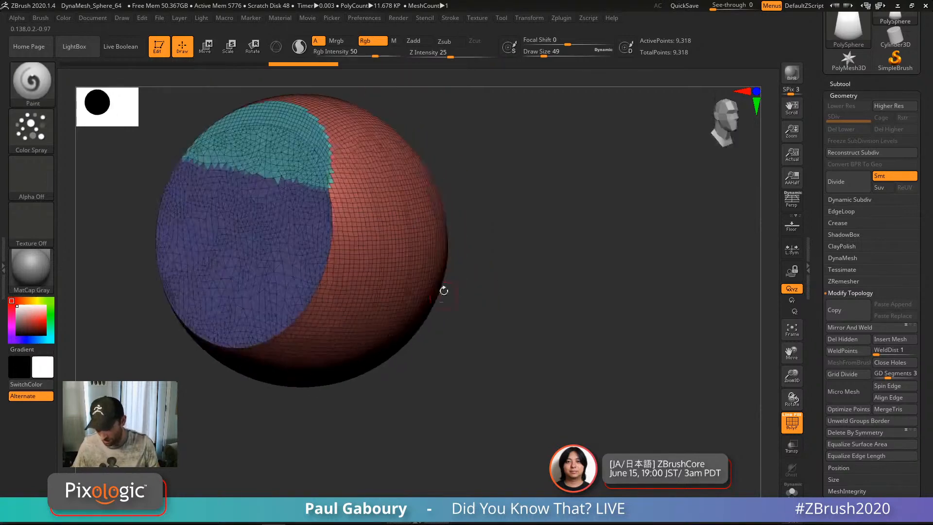
pyautogui.moveTo(444, 291); pyautogui.dragTo(384, 253)
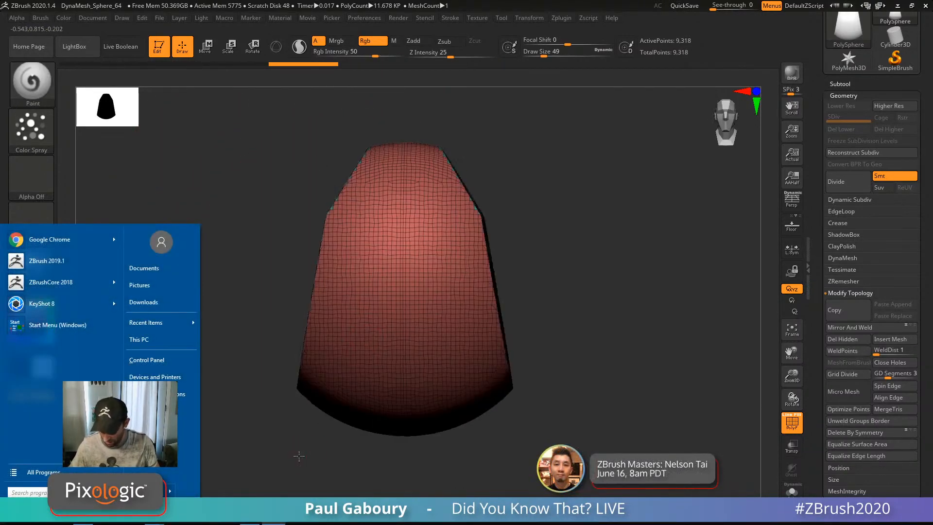
pyautogui.moveTo(299, 456); pyautogui.dragTo(309, 439)
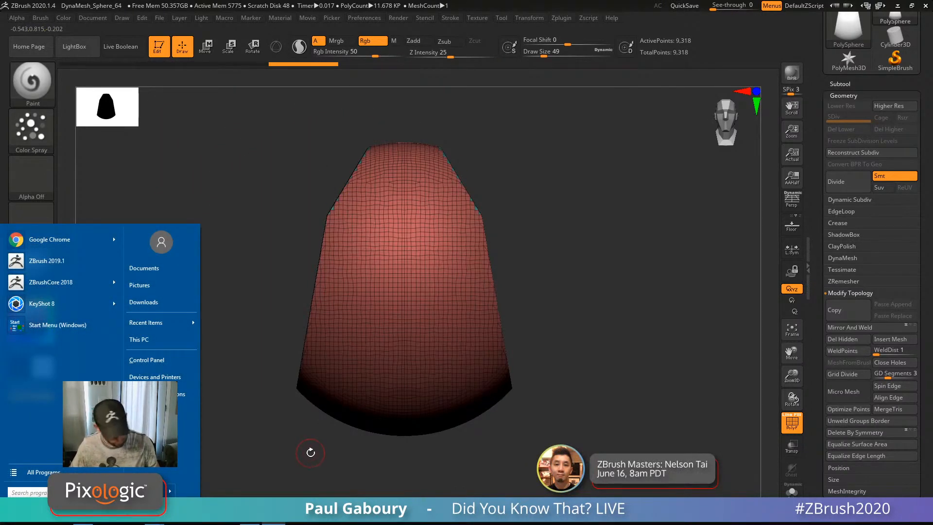
pyautogui.click(311, 453)
# Step: Clip flat faces into the lower sides and slice off the right side
pyautogui.keyDown('ctrl'); pyautogui.keyDown('shift'); pyautogui.moveTo(358, 469); pyautogui.dragTo(270, 190); pyautogui.keyUp('shift'); pyautogui.keyUp('ctrl')
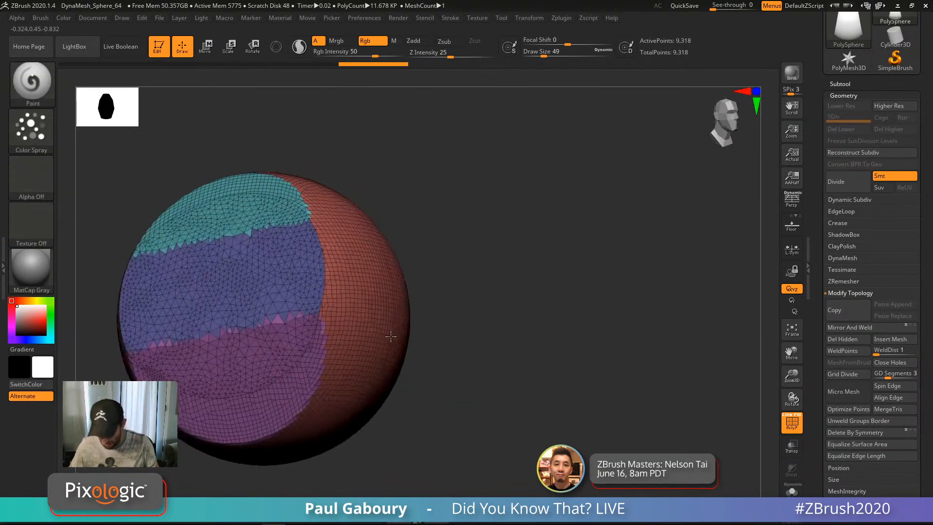
pyautogui.moveTo(404, 306); pyautogui.dragTo(425, 267)
pyautogui.press('super')
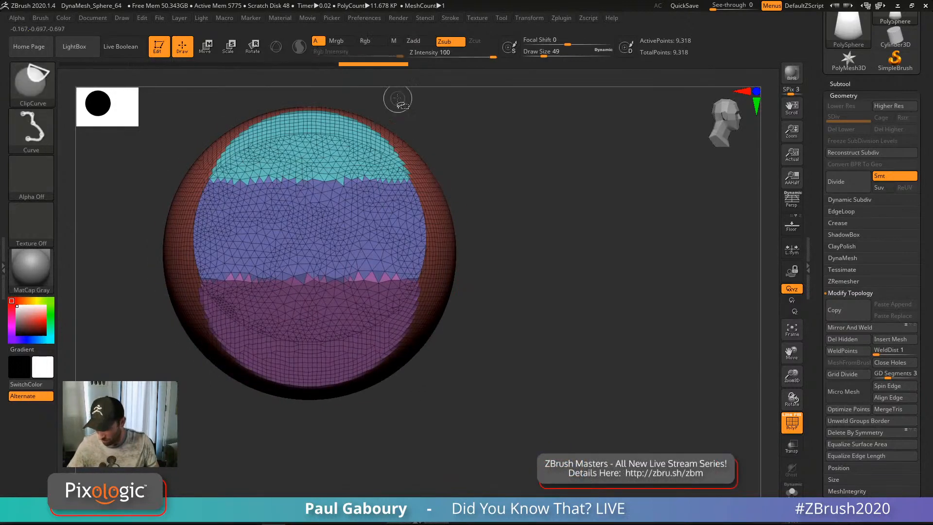
pyautogui.keyDown('ctrl'); pyautogui.keyDown('shift'); pyautogui.moveTo(385, 109); pyautogui.dragTo(383, 440); pyautogui.keyUp('shift'); pyautogui.keyUp('ctrl')
pyautogui.moveTo(515, 359); pyautogui.dragTo(490, 366)
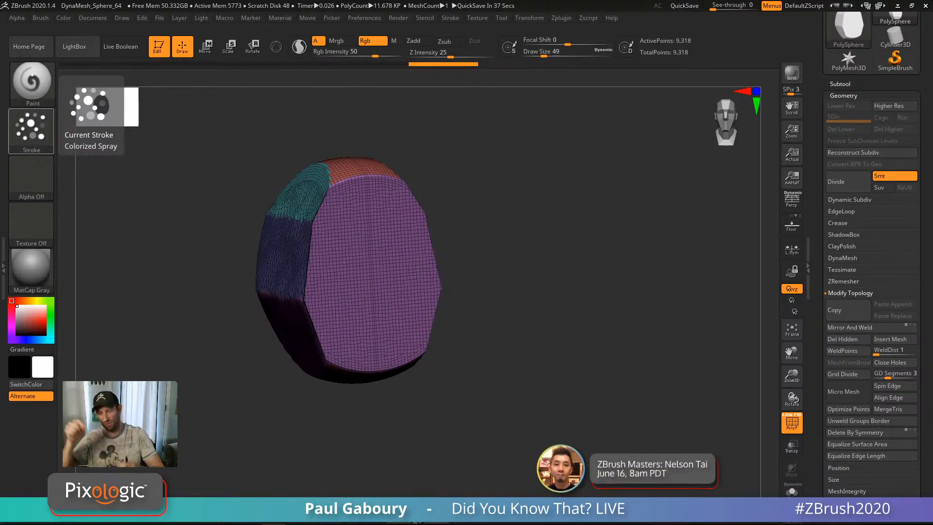
pyautogui.moveTo(590, 354); pyautogui.dragTo(592, 364)
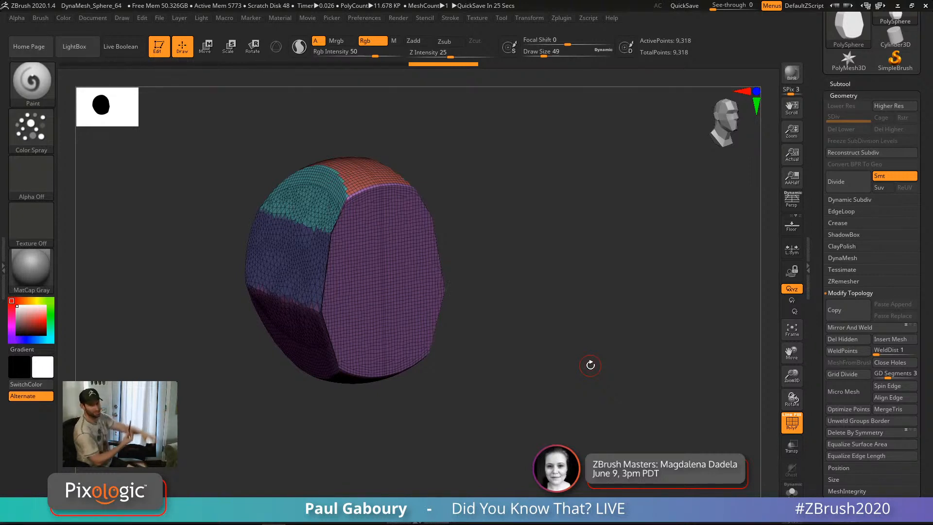
# Step: Switch to the GremlinRig2 ZSphere rig and frame its right elbow from the front
pyautogui.click(846, 95)
pyautogui.click(849, 280)
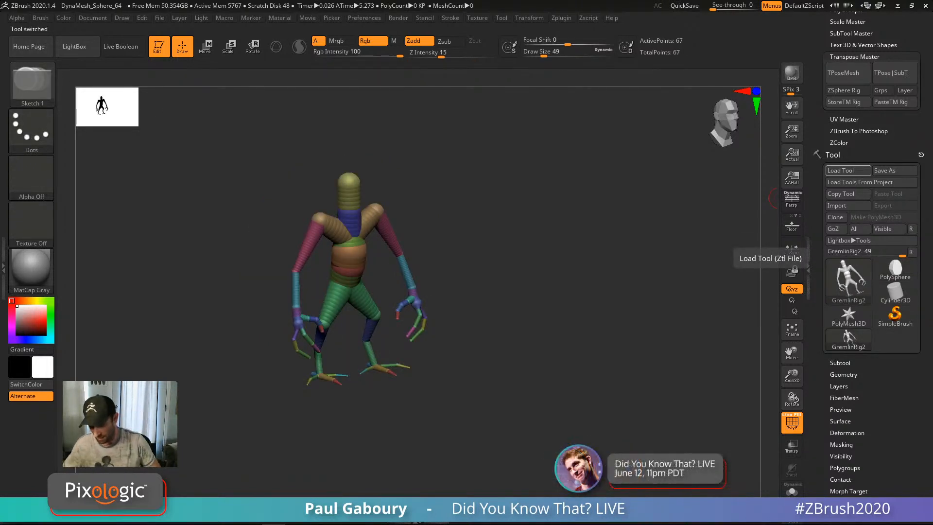
pyautogui.moveTo(566, 338); pyautogui.dragTo(496, 349, button='right')
pyautogui.keyDown('ctrl'); pyautogui.moveTo(428, 271); pyautogui.dragTo(520, 382, button='right'); pyautogui.keyUp('ctrl')
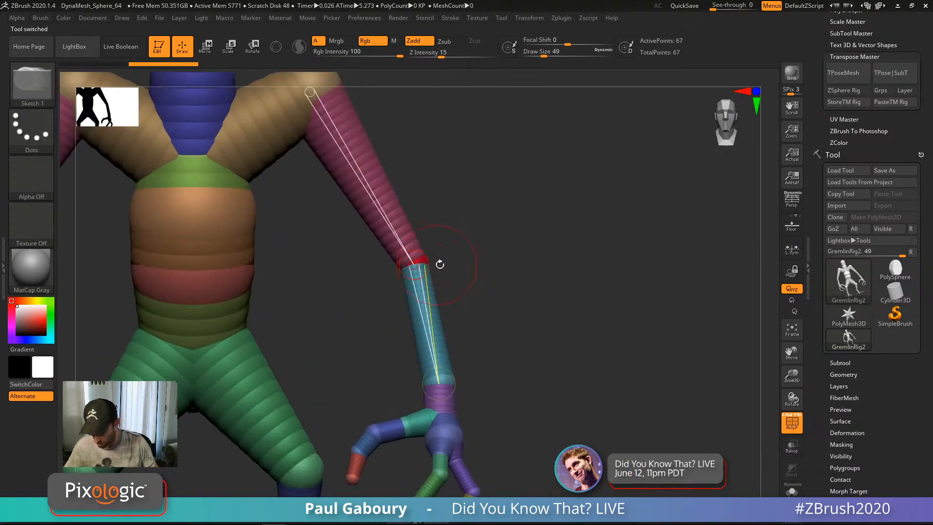
# Step: Set Draw Size to 11 and insert a mirrored ZSphere at the elbow
pyautogui.press('s')
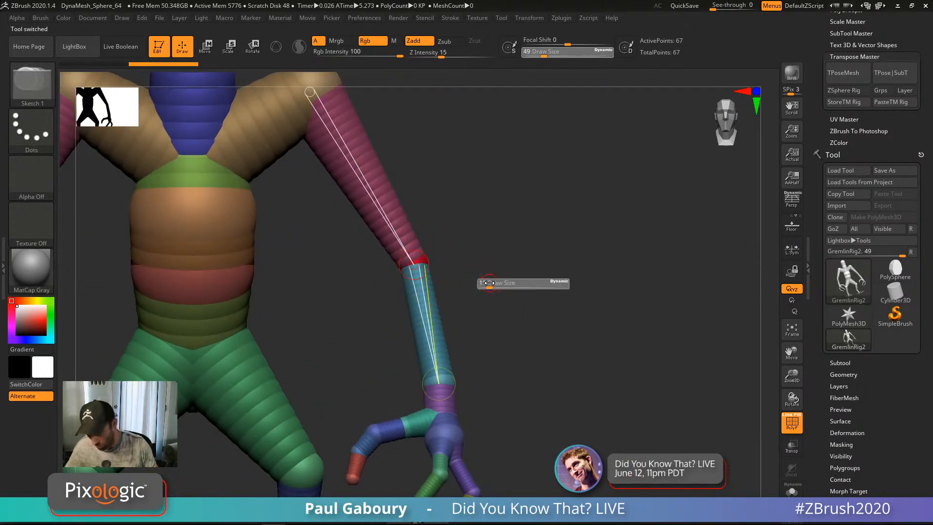
pyautogui.click(489, 283)
pyautogui.moveTo(479, 281)
pyautogui.keyDown('alt'); pyautogui.mouseDown(button='right')
pyautogui.moveTo(512, 294)
pyautogui.moveTo(517, 330)
pyautogui.mouseUp(button='right'); pyautogui.keyUp('alt')
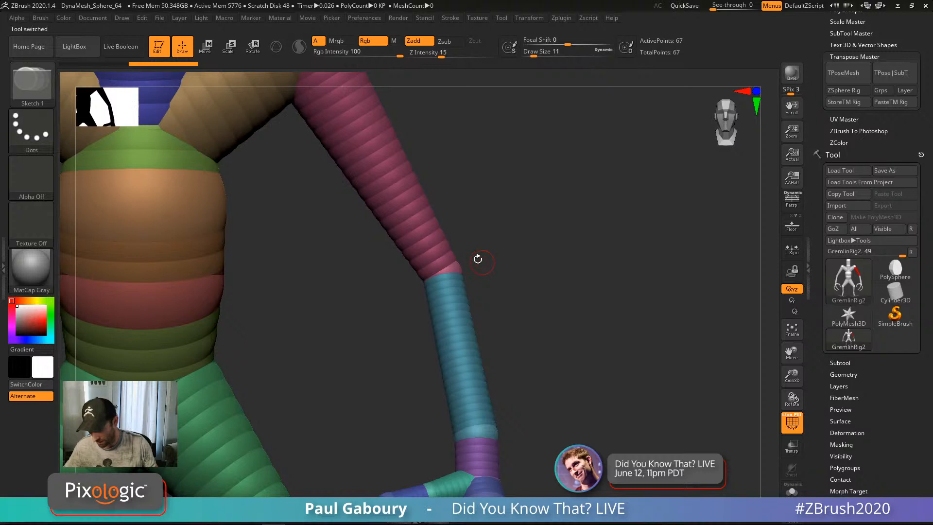
pyautogui.click(431, 241)
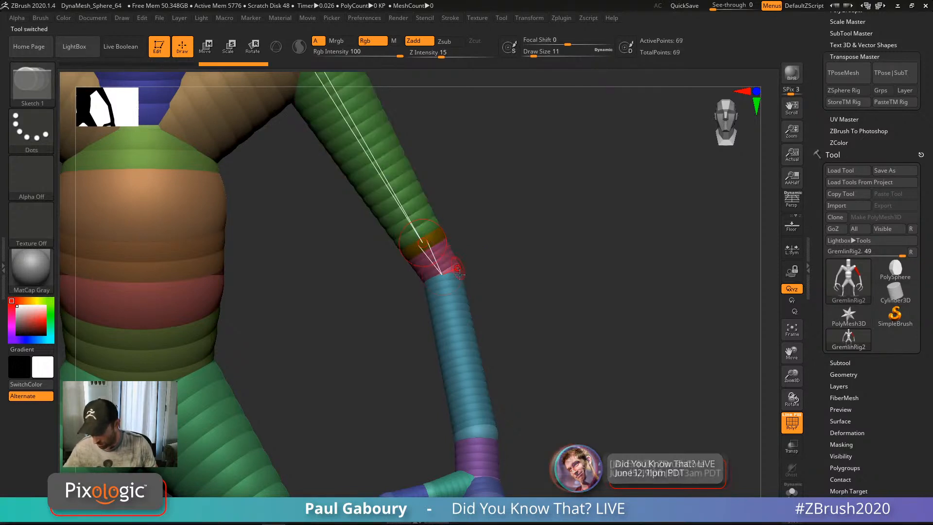
pyautogui.keyDown('alt'); pyautogui.moveTo(533, 354); pyautogui.dragTo(551, 323, button='right'); pyautogui.keyUp('alt')
pyautogui.keyDown('ctrl'); pyautogui.moveTo(550, 323); pyautogui.dragTo(538, 291, button='right'); pyautogui.keyUp('ctrl')
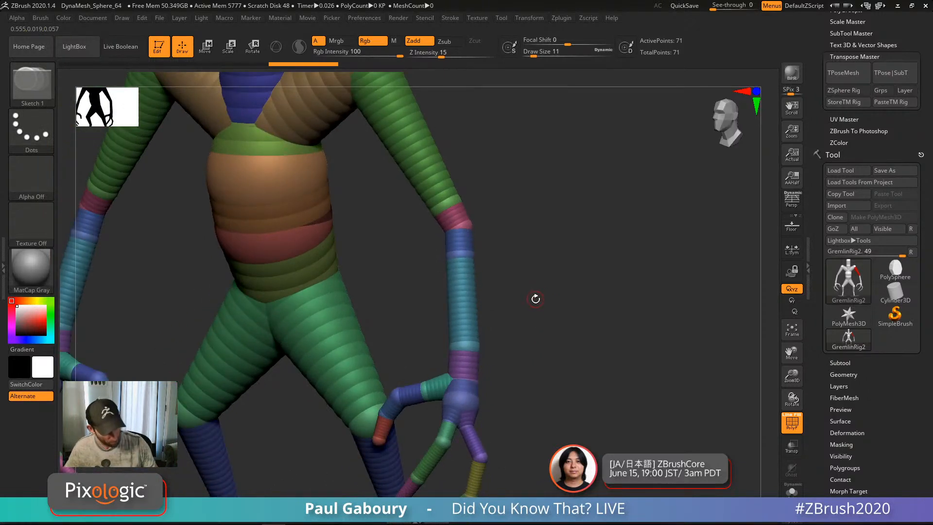
# Step: Bend the forearms at the elbows, lower the upper arms and twist the hands
pyautogui.press('r')
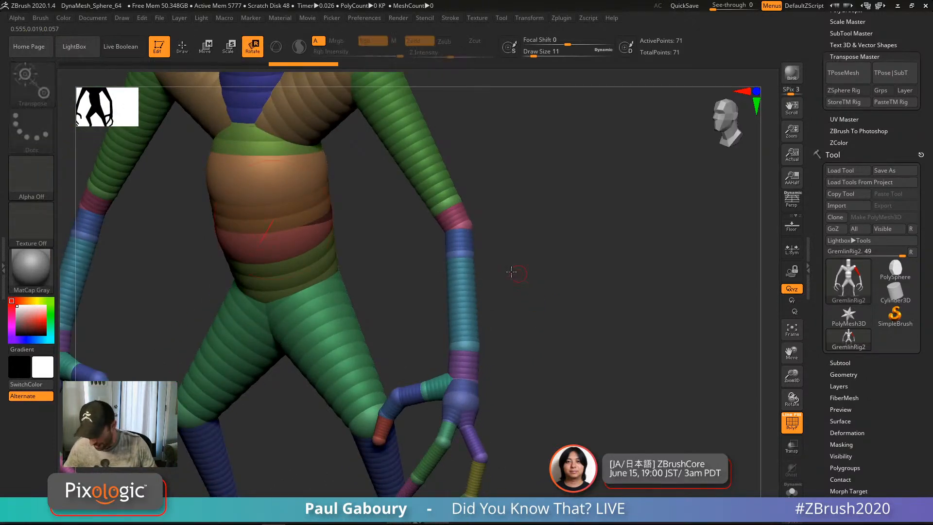
pyautogui.moveTo(464, 246)
pyautogui.mouseDown()
pyautogui.moveTo(445, 240)
pyautogui.moveTo(467, 272)
pyautogui.moveTo(421, 286)
pyautogui.moveTo(506, 273)
pyautogui.moveTo(443, 262)
pyautogui.moveTo(428, 272)
pyautogui.moveTo(507, 277)
pyautogui.moveTo(450, 275)
pyautogui.moveTo(489, 272)
pyautogui.moveTo(538, 305)
pyautogui.moveTo(550, 341)
pyautogui.mouseUp()
pyautogui.moveTo(436, 206); pyautogui.dragTo(460, 215)
pyautogui.keyDown('alt'); pyautogui.moveTo(534, 342); pyautogui.dragTo(602, 272); pyautogui.keyUp('alt')
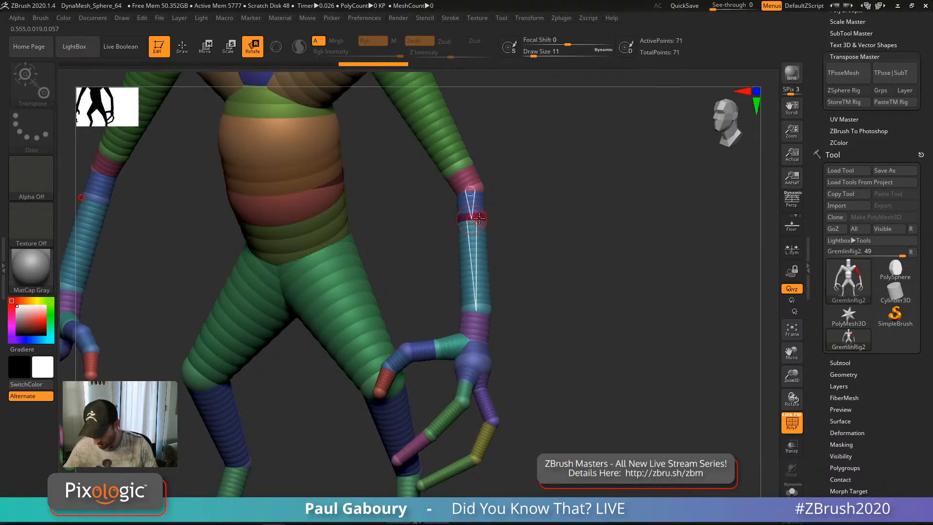
pyautogui.moveTo(476, 217); pyautogui.dragTo(619, 227)
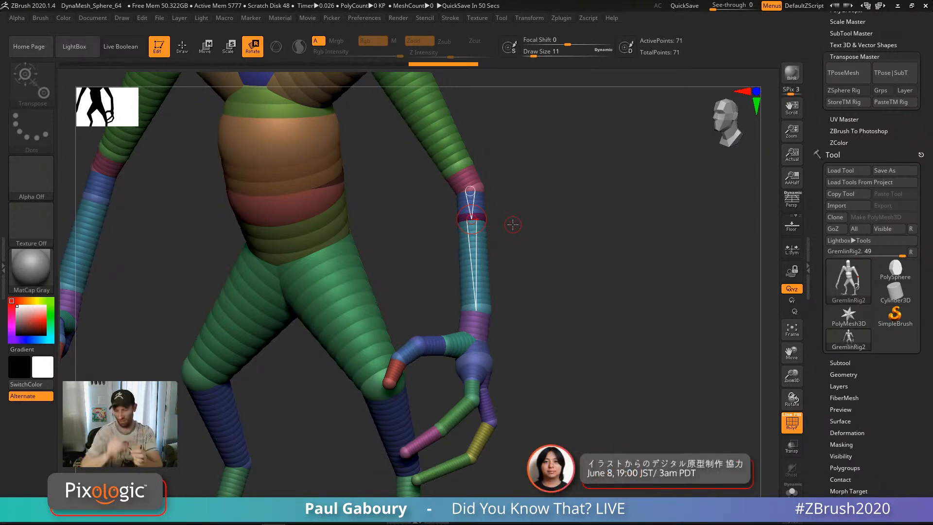
# Step: Rotate the thumbs and twist and swing the hands at the wrists
pyautogui.moveTo(593, 380); pyautogui.dragTo(497, 353)
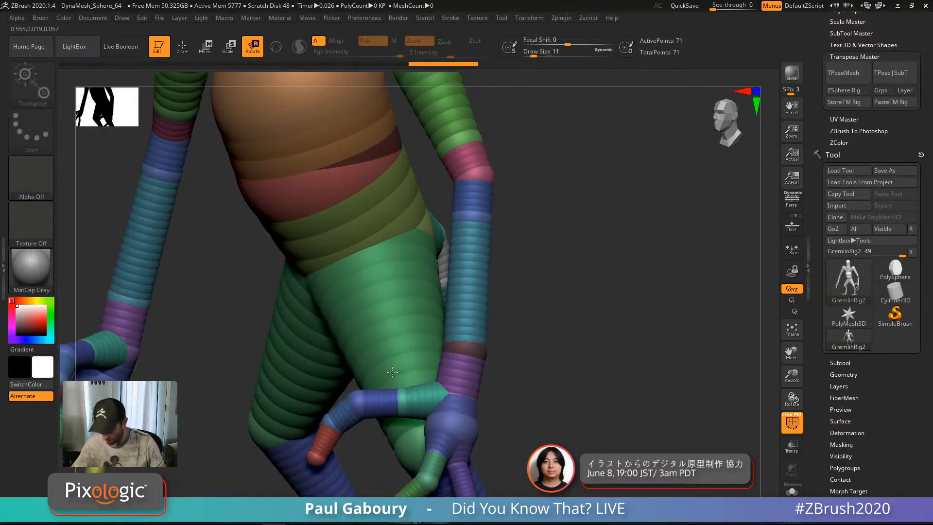
pyautogui.moveTo(392, 372); pyautogui.dragTo(401, 382)
pyautogui.moveTo(497, 362); pyautogui.dragTo(565, 282)
pyautogui.moveTo(491, 343); pyautogui.dragTo(575, 316)
pyautogui.moveTo(537, 336); pyautogui.dragTo(590, 347)
pyautogui.moveTo(471, 351); pyautogui.dragTo(616, 265)
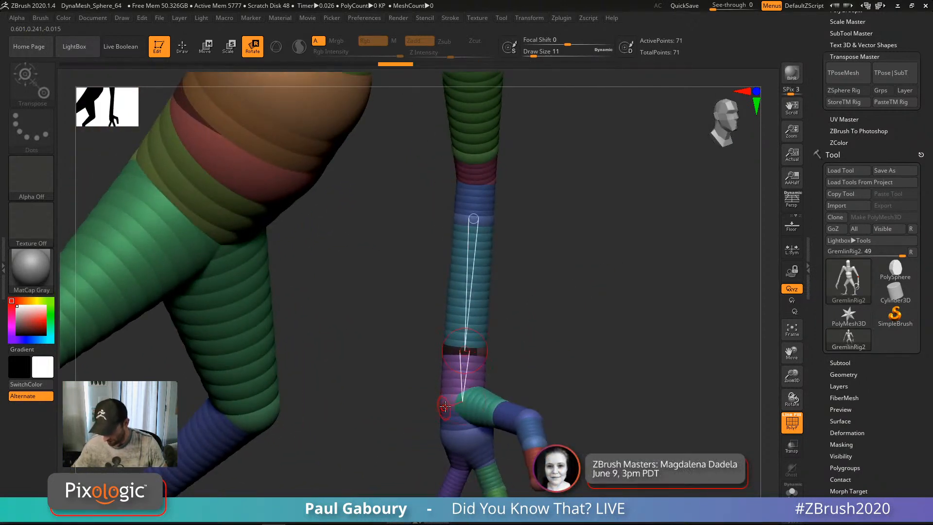
pyautogui.moveTo(446, 406); pyautogui.dragTo(590, 367)
pyautogui.moveTo(595, 357); pyautogui.dragTo(514, 333, button='right')
pyautogui.moveTo(477, 319)
pyautogui.mouseDown()
pyautogui.moveTo(480, 348)
pyautogui.moveTo(463, 344)
pyautogui.moveTo(446, 304)
pyautogui.moveTo(510, 343)
pyautogui.moveTo(474, 272)
pyautogui.moveTo(508, 325)
pyautogui.moveTo(452, 350)
pyautogui.moveTo(517, 325)
pyautogui.moveTo(485, 306)
pyautogui.moveTo(644, 348)
pyautogui.moveTo(359, 377)
pyautogui.moveTo(496, 345)
pyautogui.mouseUp()
# Step: Undo the last two hand pose changes to straighten the hand again
pyautogui.hotkey('ctrl', 'z')
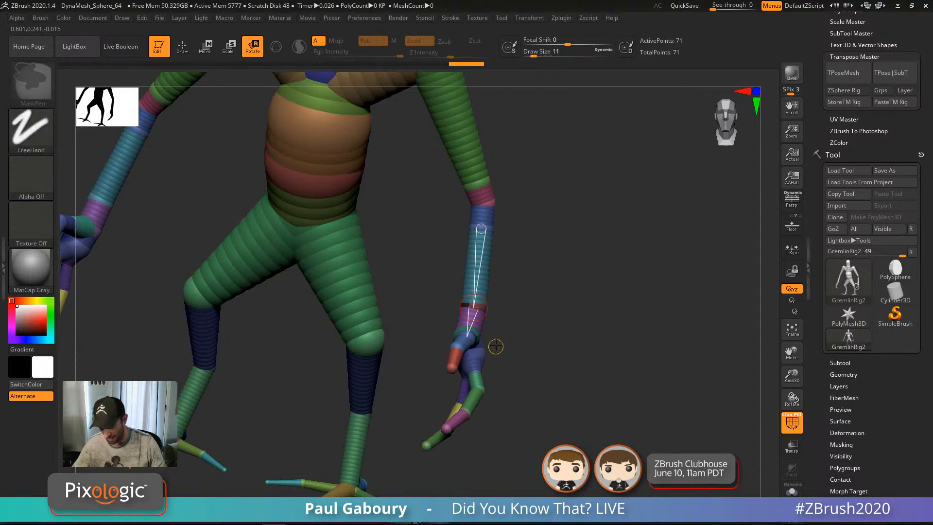
pyautogui.hotkey('ctrl', 'z')
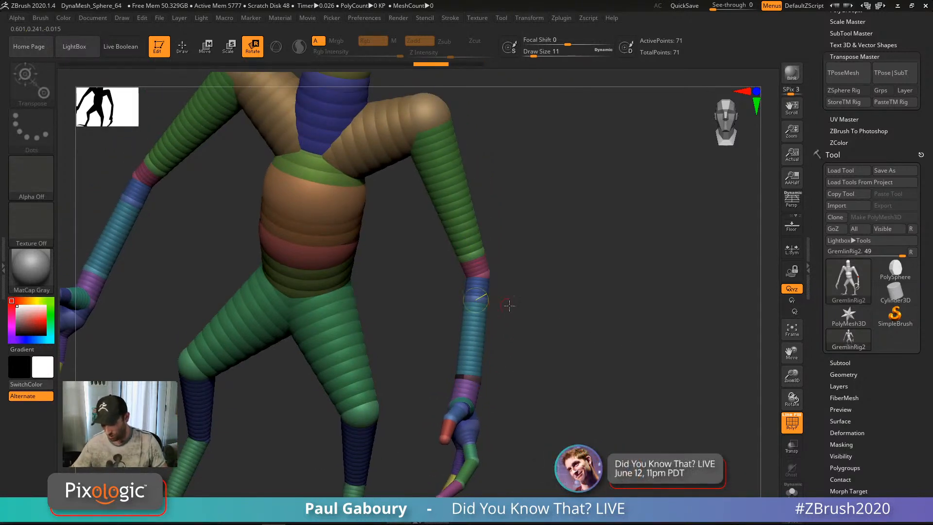
pyautogui.keyDown('alt'); pyautogui.moveTo(509, 306); pyautogui.dragTo(518, 410); pyautogui.keyUp('alt')
# Step: Insert ZSpheres on the upper-arm and shoulder links, bringing the rig to 75 points
pyautogui.press('q')
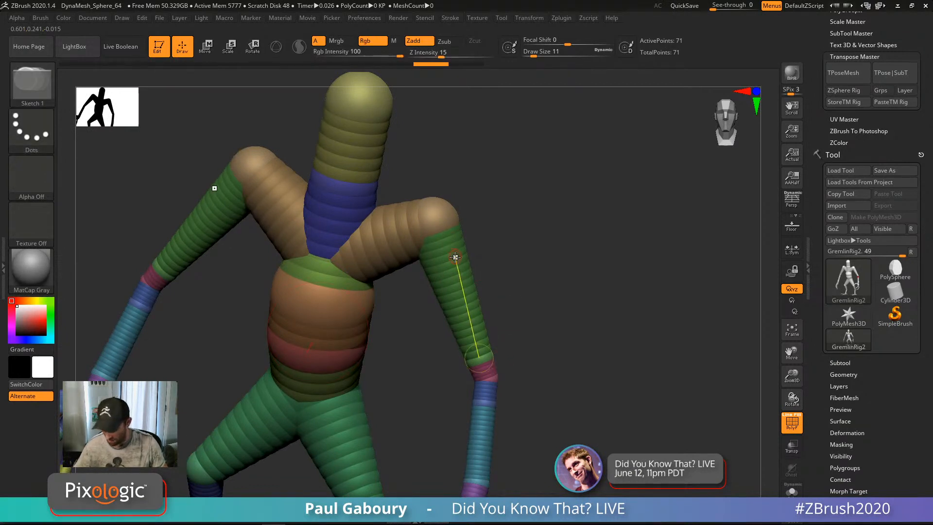
pyautogui.click(455, 256)
pyautogui.click(398, 235)
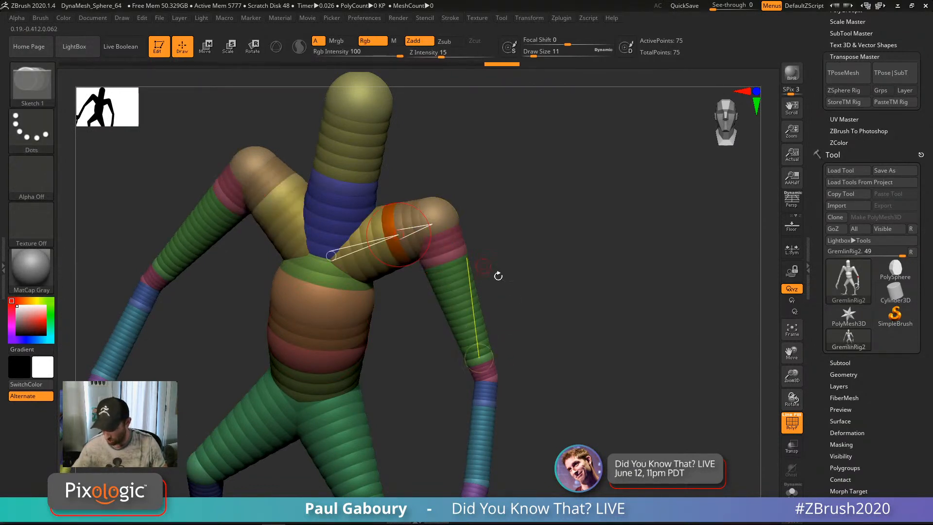
pyautogui.keyDown('shift'); pyautogui.moveTo(498, 276); pyautogui.dragTo(560, 351); pyautogui.keyUp('shift')
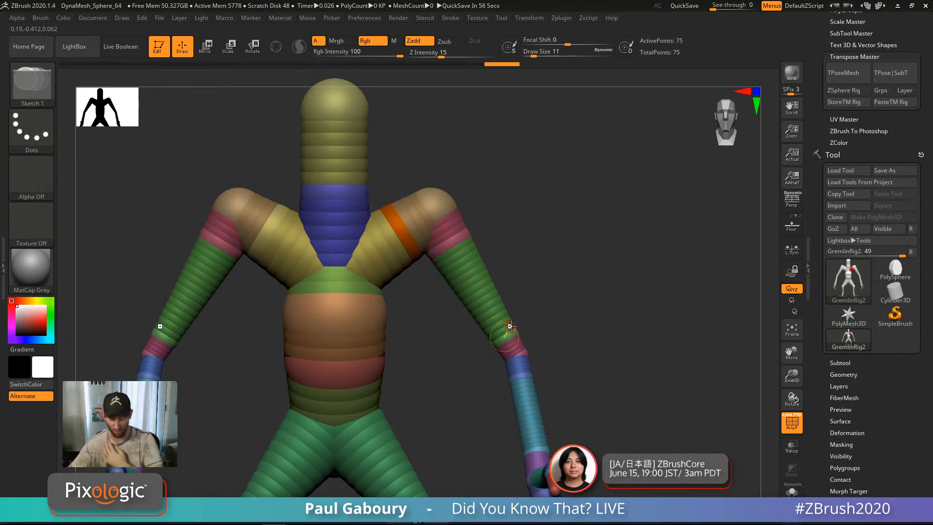
pyautogui.keyDown('alt'); pyautogui.moveTo(546, 419); pyautogui.dragTo(591, 318); pyautogui.keyUp('alt')
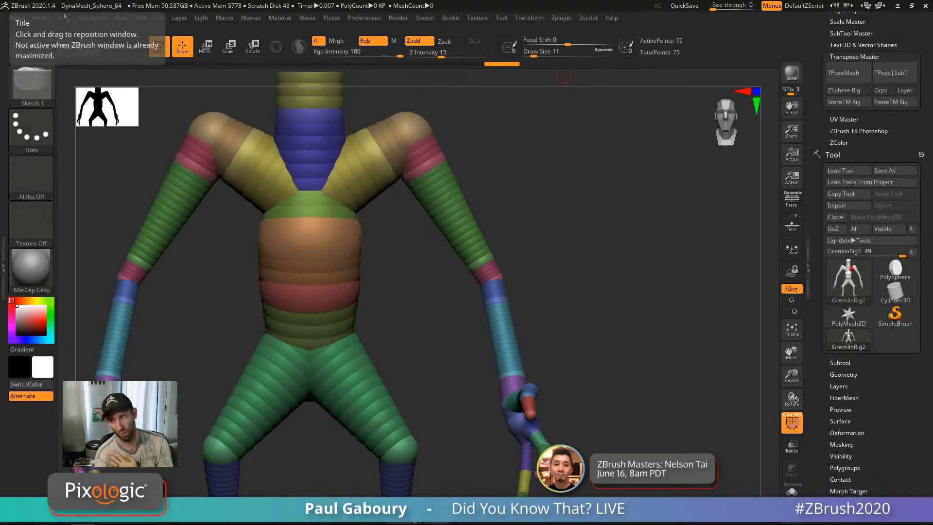
# Step: Maximize the browser and go to the free ZClassroom training page
pyautogui.moveTo(0, 78); pyautogui.dragTo(424, 72)
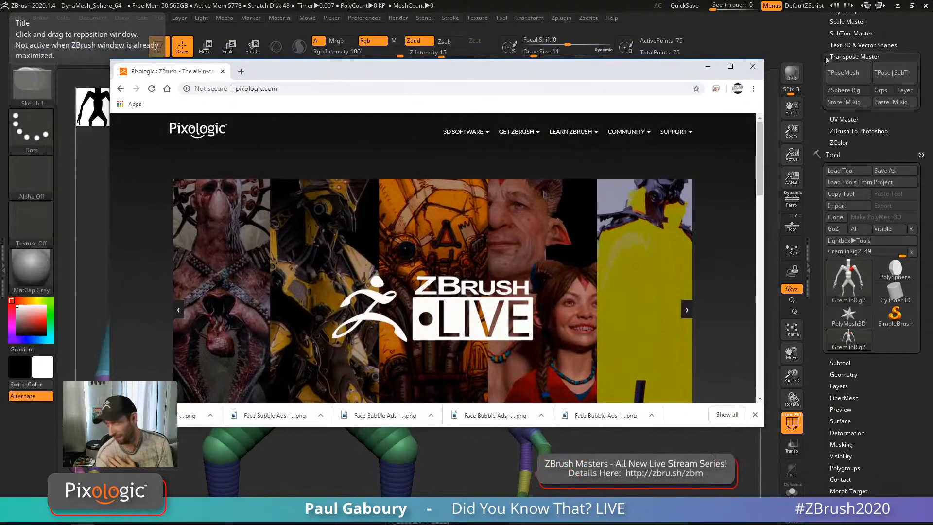
pyautogui.click(730, 66)
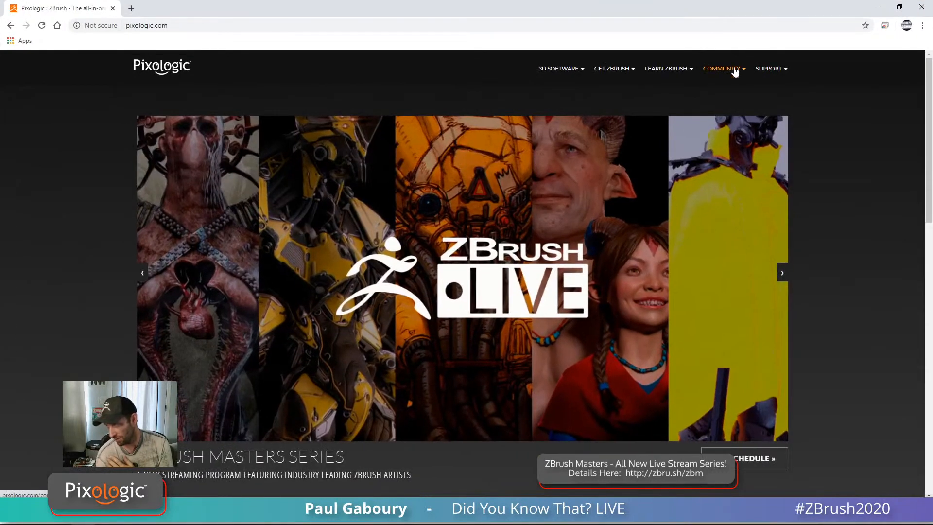
pyautogui.click(667, 71)
pyautogui.click(679, 105)
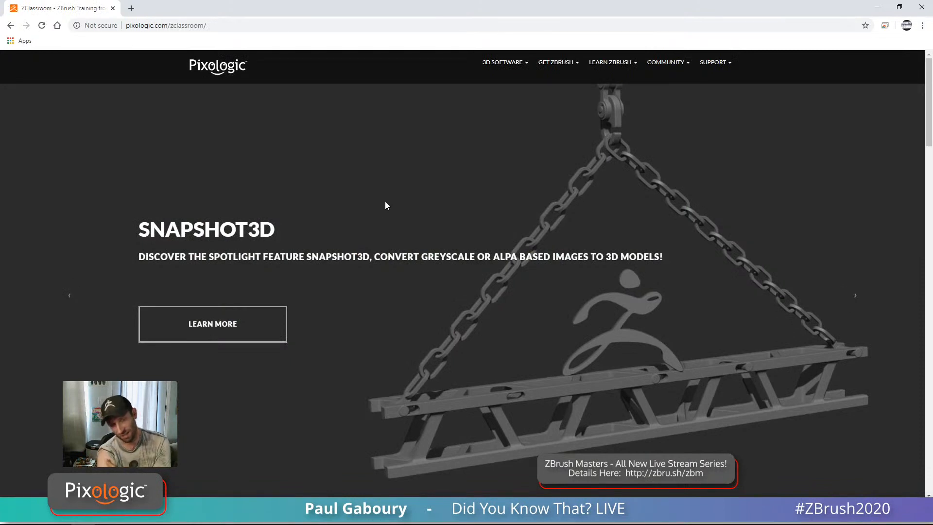
pyautogui.scroll(-7, 386, 205)
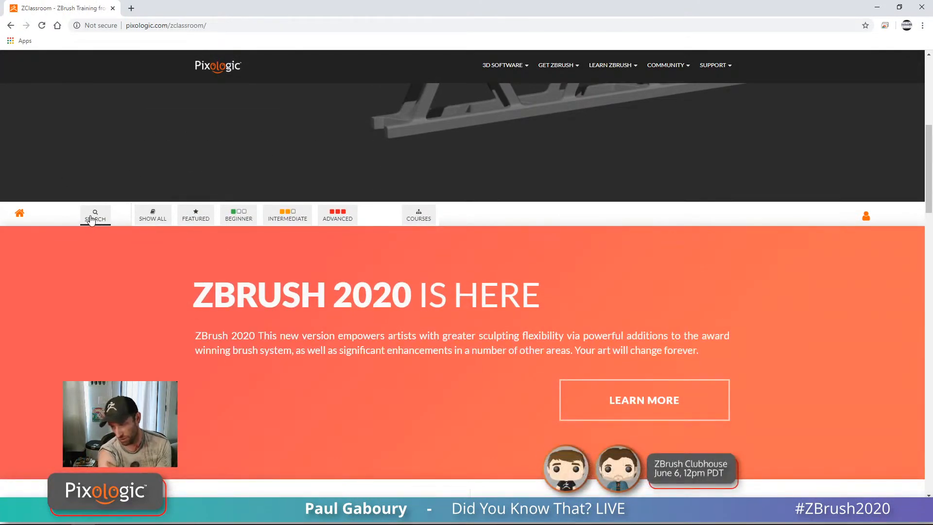
# Step: Search ZClassroom for lessons tagged Extract, then lessons tagged ZRemesher
pyautogui.click(93, 217)
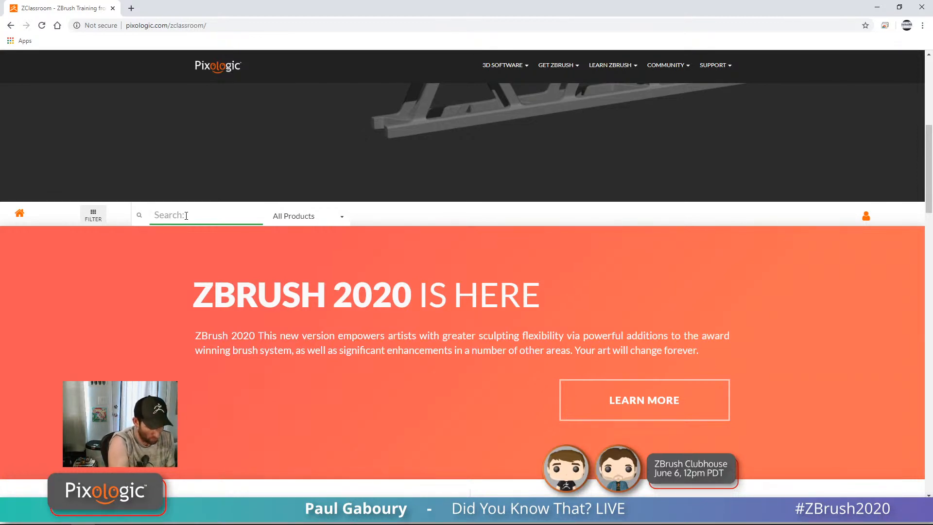
pyautogui.write('xtra')
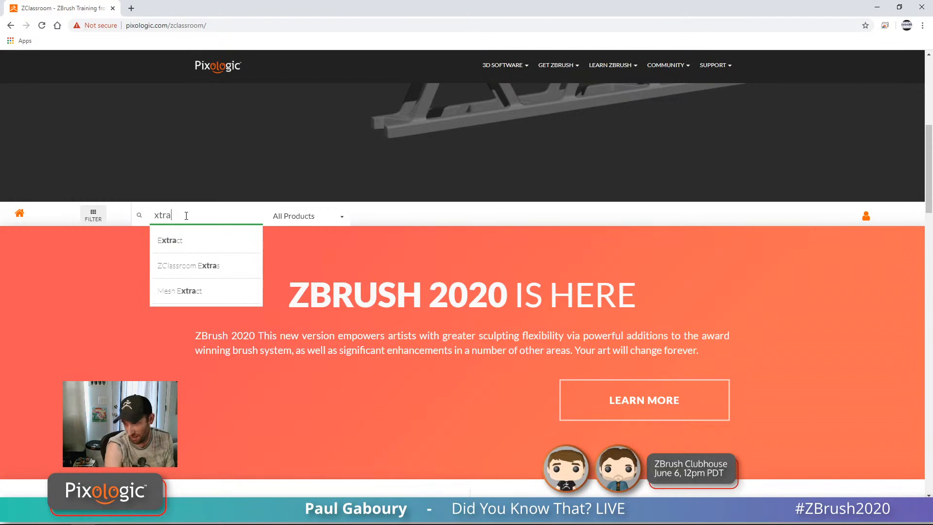
pyautogui.click(171, 240)
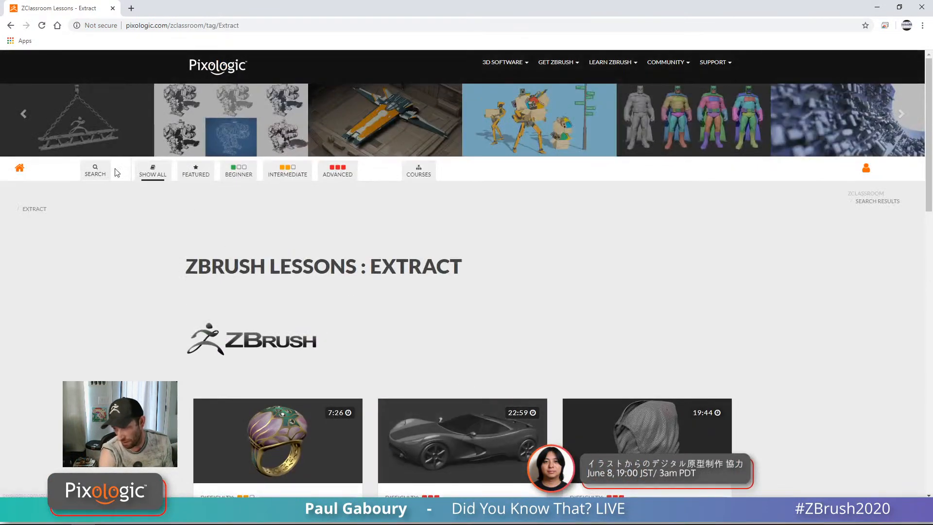
pyautogui.click(117, 173)
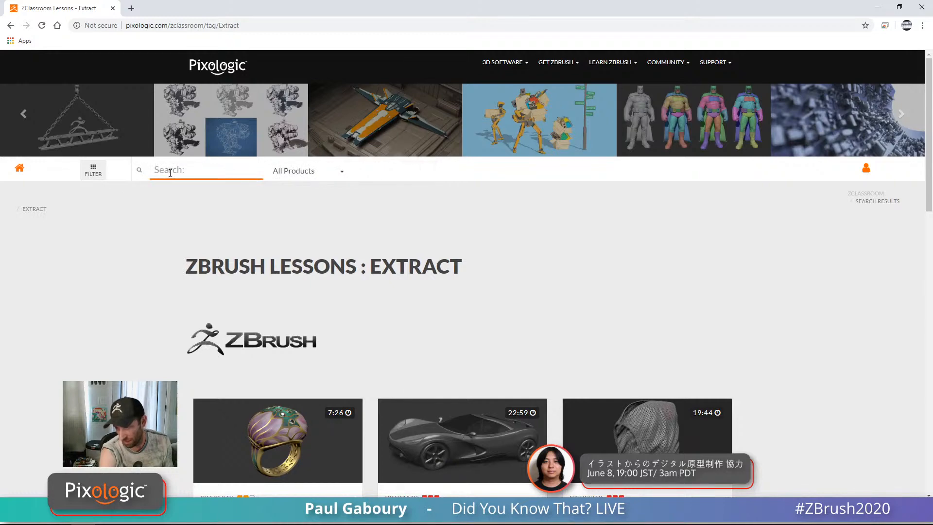
pyautogui.write('zremesher')
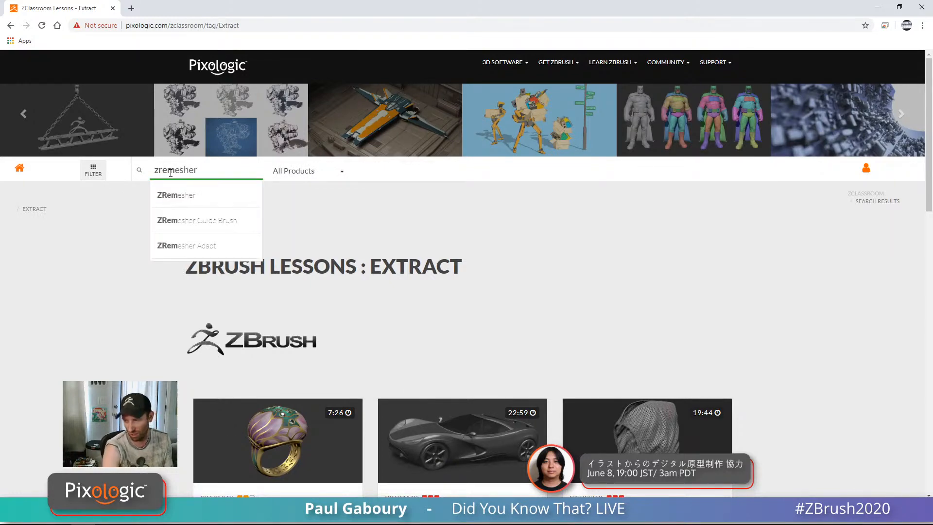
pyautogui.click(212, 200)
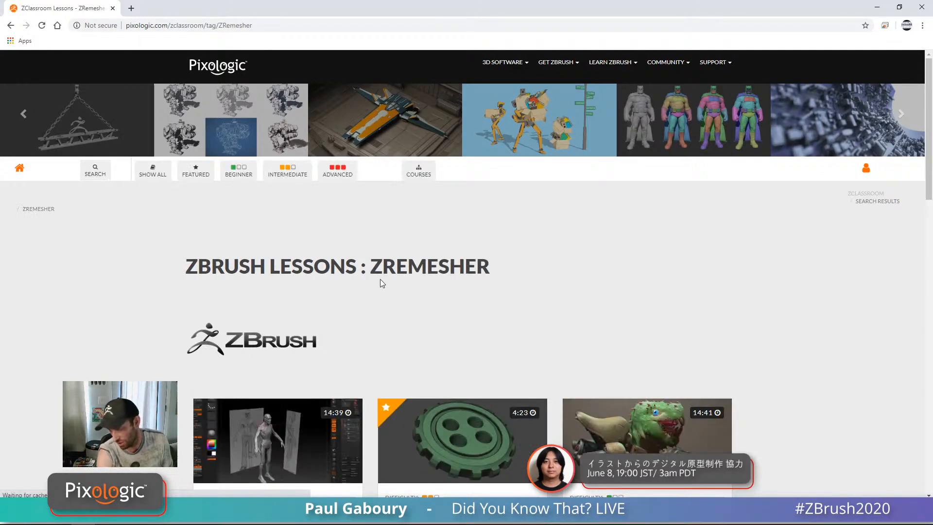
pyautogui.scroll(-9, 413, 292)
pyautogui.scroll(9, 462, 308)
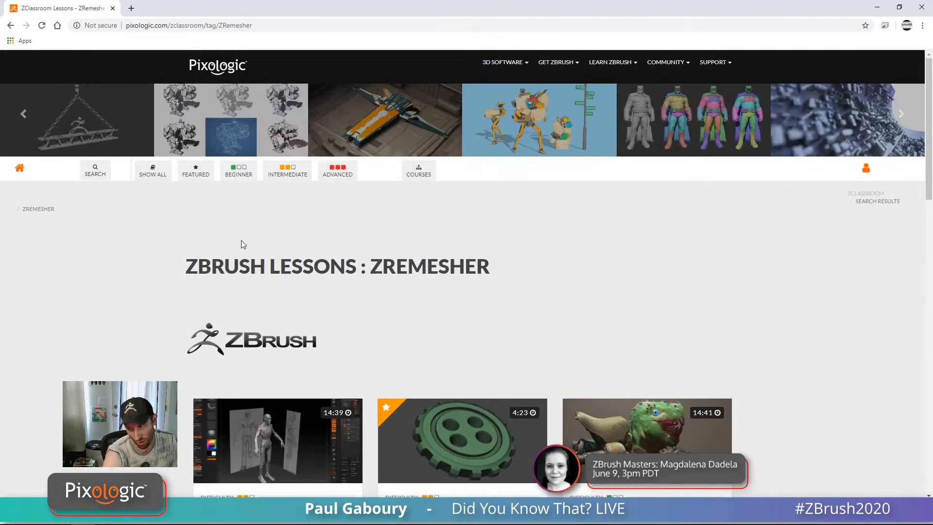
# Step: Filter the lessons to beginner level, then to advanced level
pyautogui.click(239, 171)
pyautogui.scroll(-8, 461, 279)
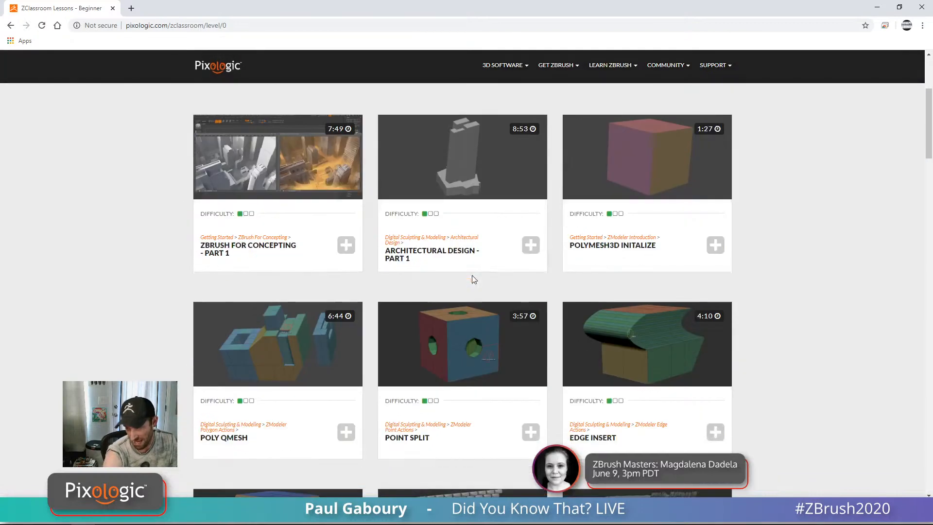
pyautogui.scroll(8, 473, 277)
pyautogui.click(337, 170)
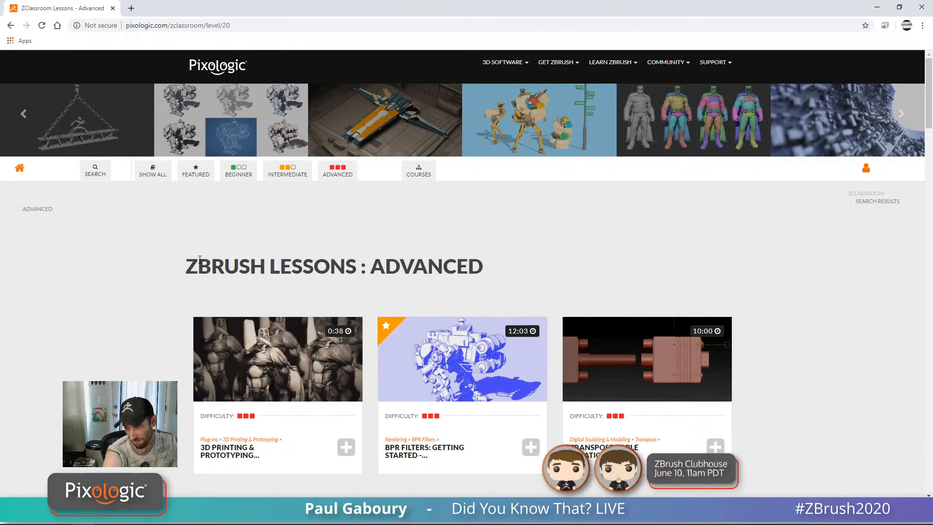
pyautogui.scroll(-3, 154, 271)
pyautogui.scroll(3, 102, 222)
# Step: Return to the ZClassroom home page and scroll through the course cards
pyautogui.click(19, 169)
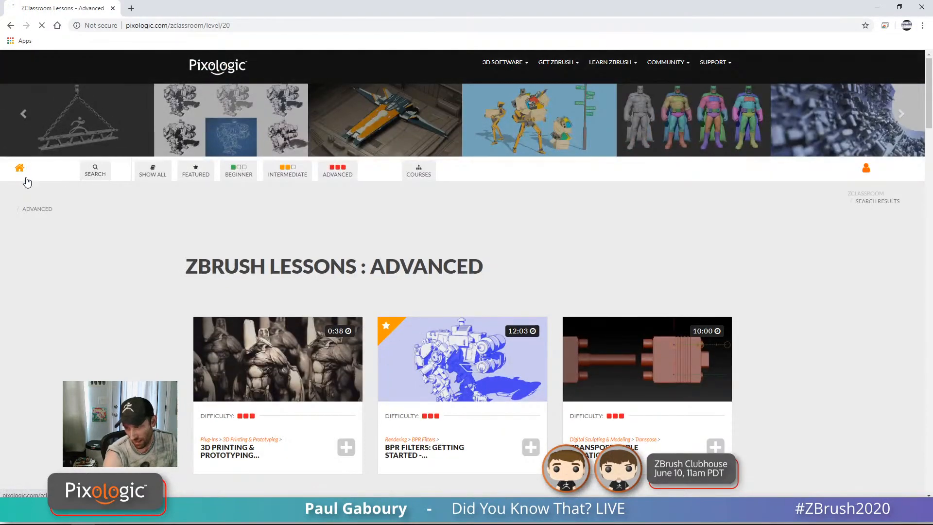
pyautogui.scroll(-4, 395, 306)
pyautogui.scroll(-15, 396, 307)
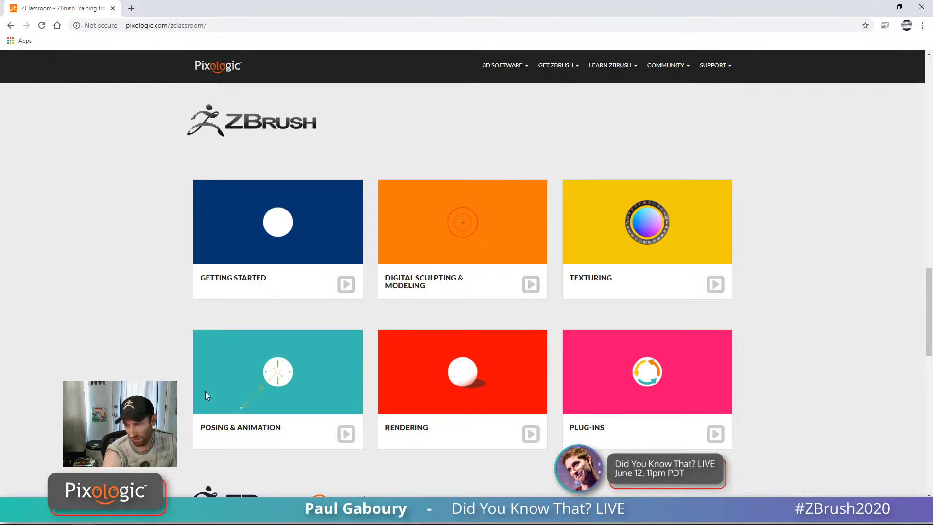
pyautogui.scroll(-5, 130, 333)
pyautogui.scroll(18, 142, 339)
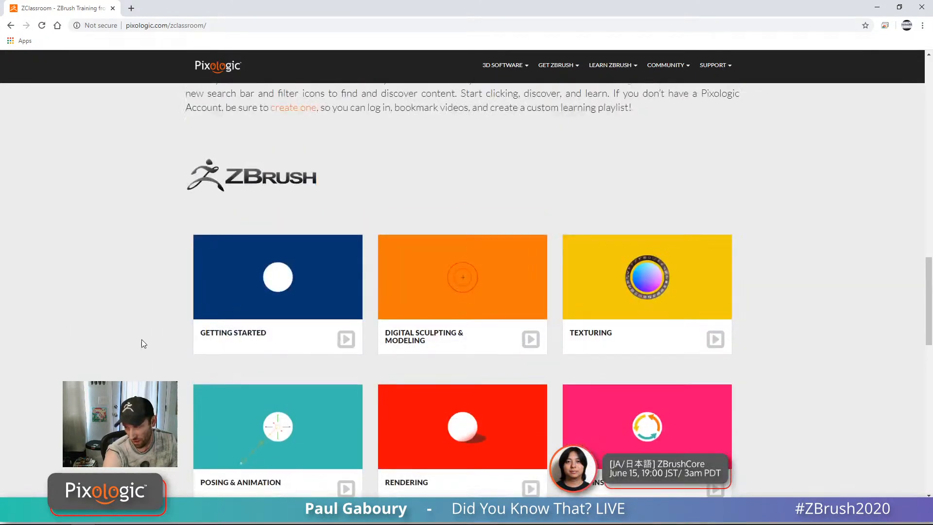
pyautogui.scroll(6, 141, 336)
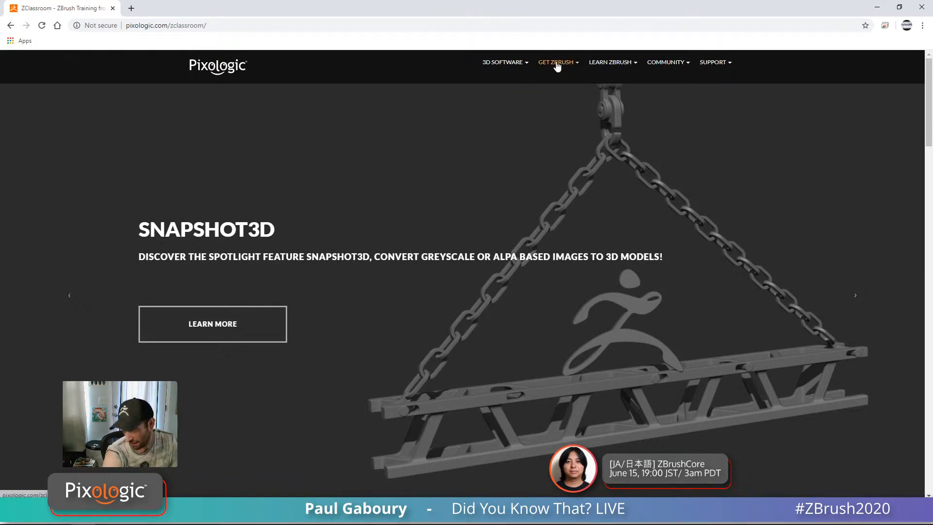
# Step: Look over the ZBrush 2020 trial page, then open the ZBrush 2020 store listing licence prices
pyautogui.moveTo(557, 65)
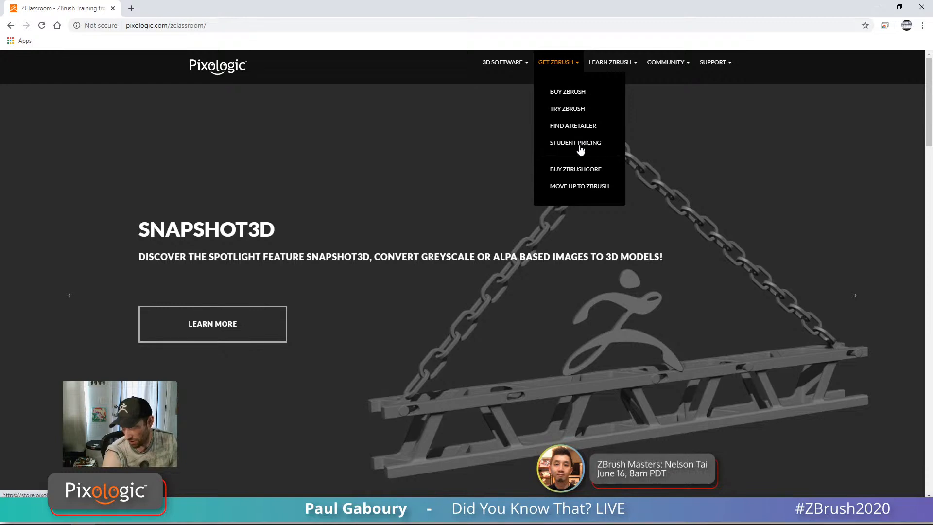
pyautogui.click(569, 109)
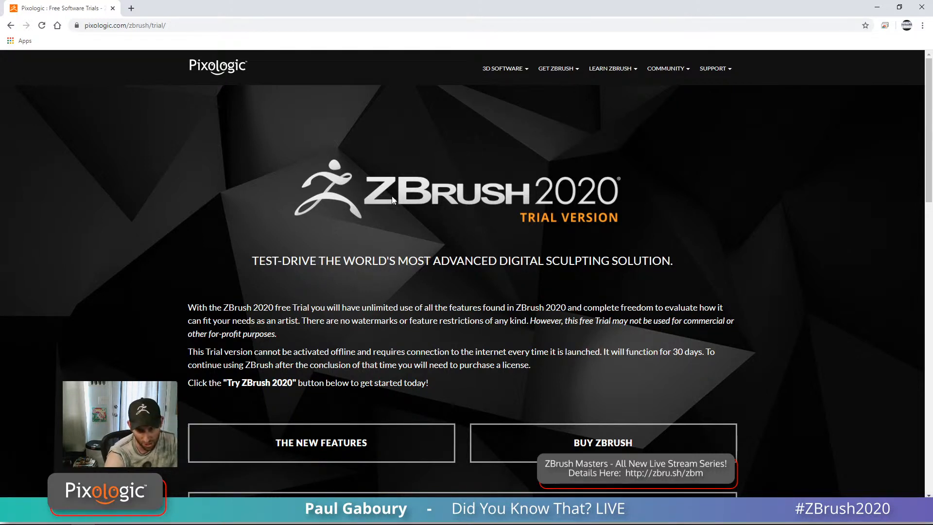
pyautogui.click(561, 72)
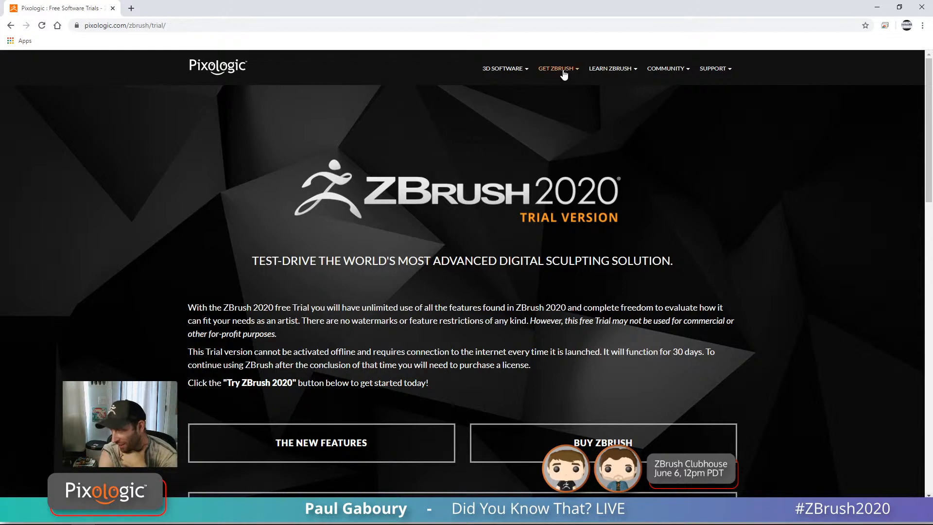
pyautogui.click(564, 105)
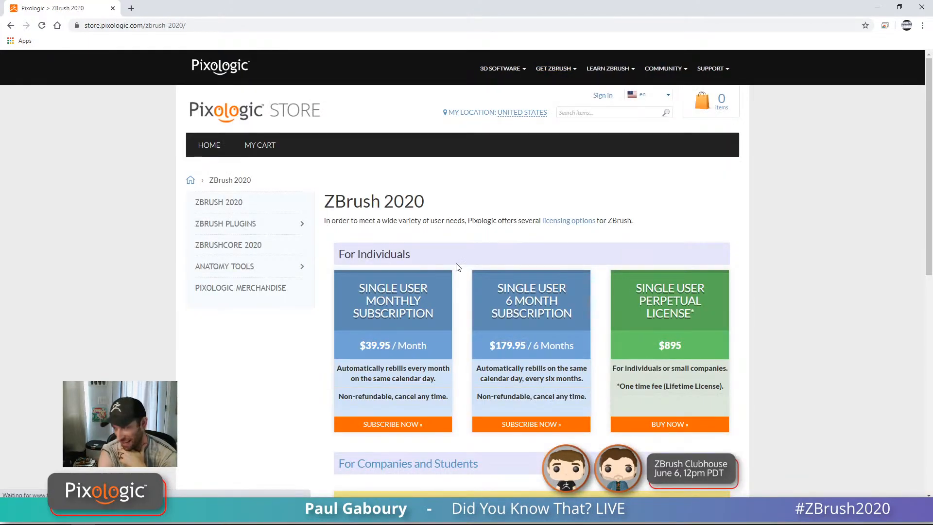
# Step: Review ZBrush 2020 pricing, highlighting the $895 perpetual licence
pyautogui.scroll(-2, 424, 263)
pyautogui.scroll(-2, 424, 263)
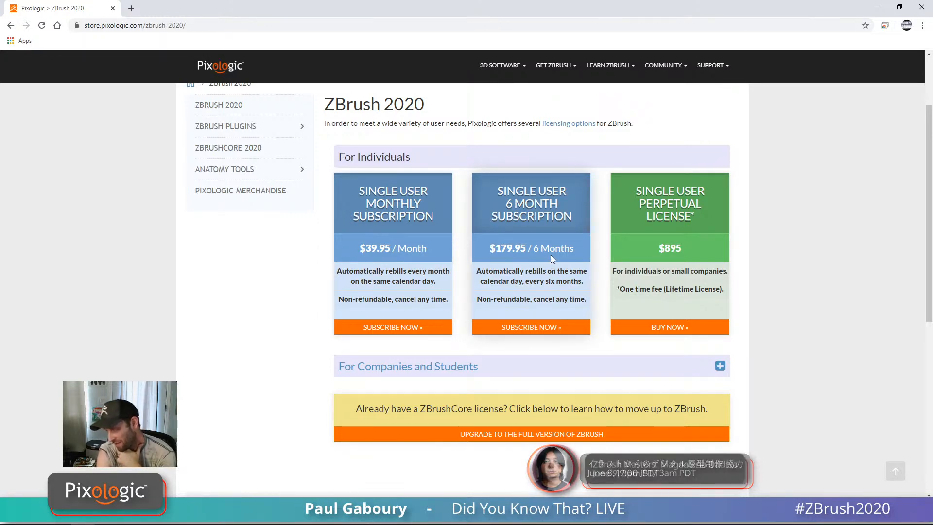
pyautogui.tripleClick(671, 249)
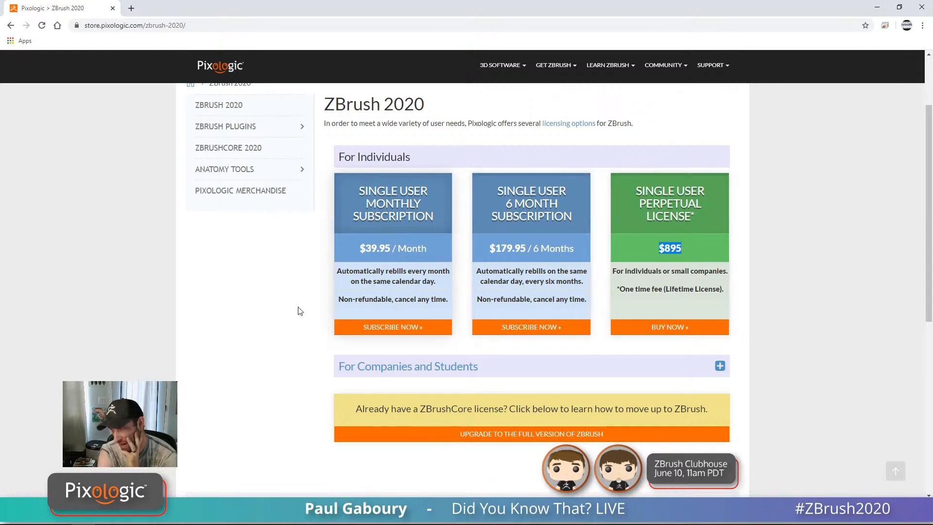
pyautogui.scroll(-1, 288, 293)
pyautogui.scroll(2, 287, 293)
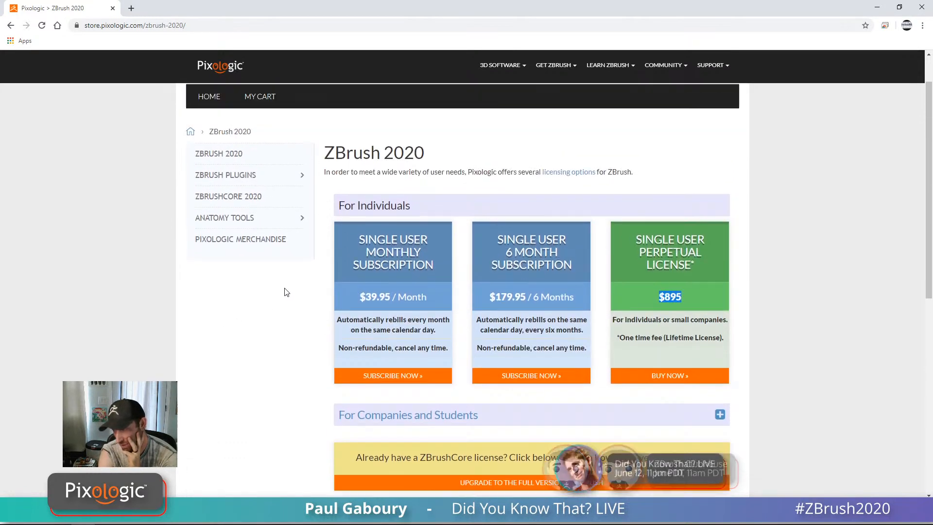
# Step: Check ZBrushCore 2020's $179.95 perpetual price, then return to the ZBrush 2020 trial page
pyautogui.click(225, 200)
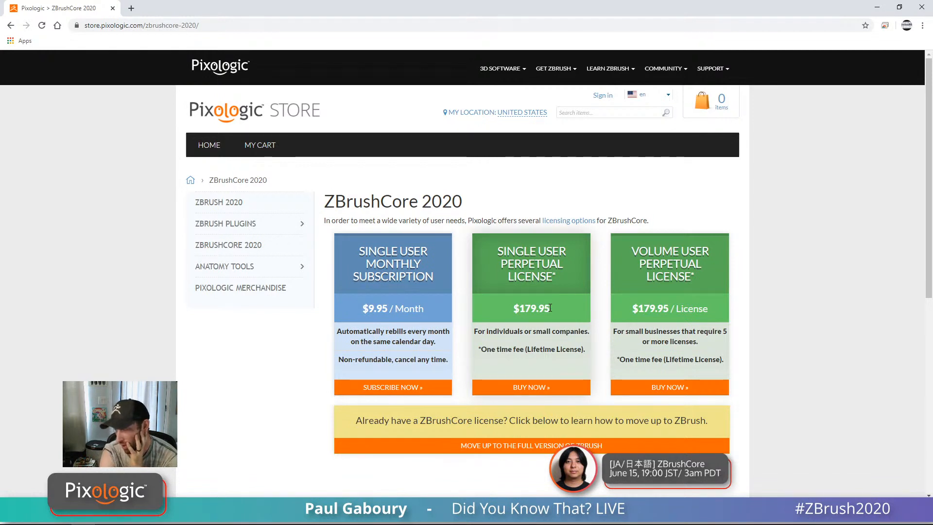
pyautogui.moveTo(551, 309); pyautogui.dragTo(511, 310)
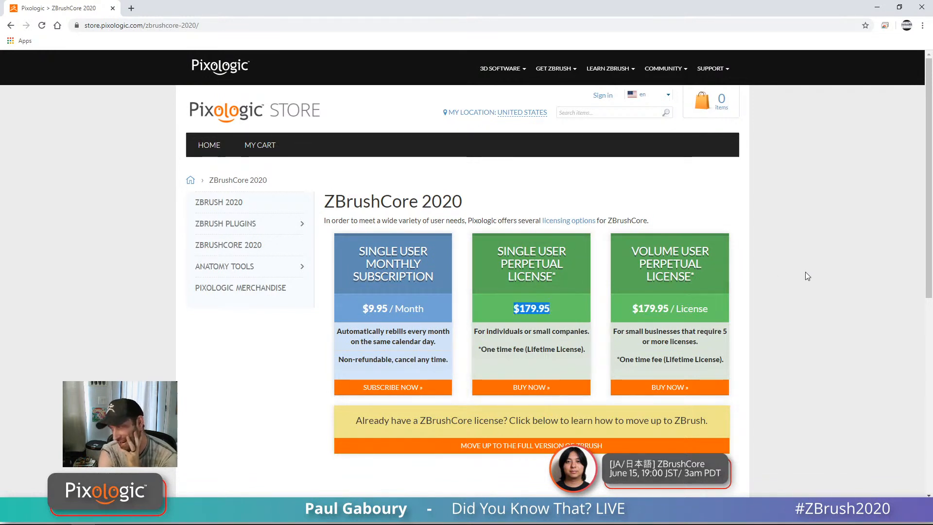
pyautogui.click(818, 271)
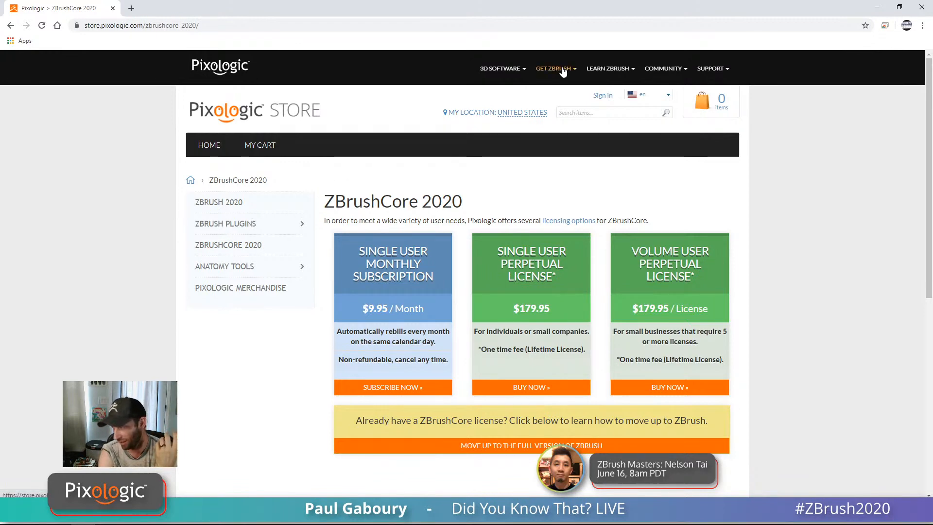
pyautogui.moveTo(553, 68)
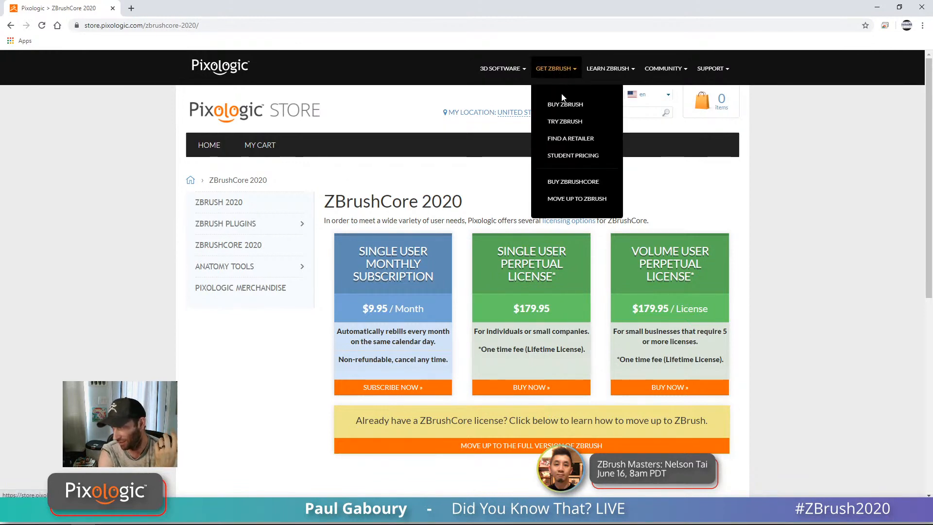
pyautogui.click(568, 123)
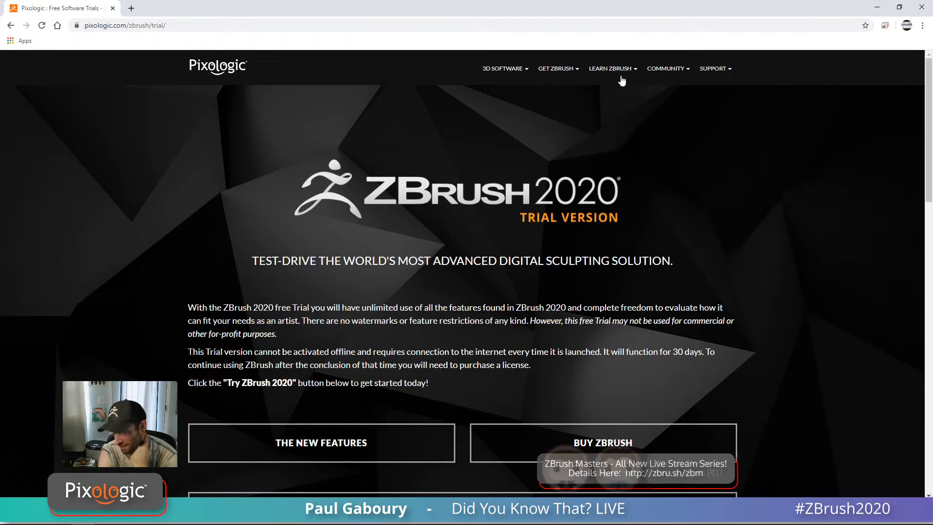
# Step: Open the ZBrushCentral forums from the Community menu in a new browser tab
pyautogui.moveTo(622, 79)
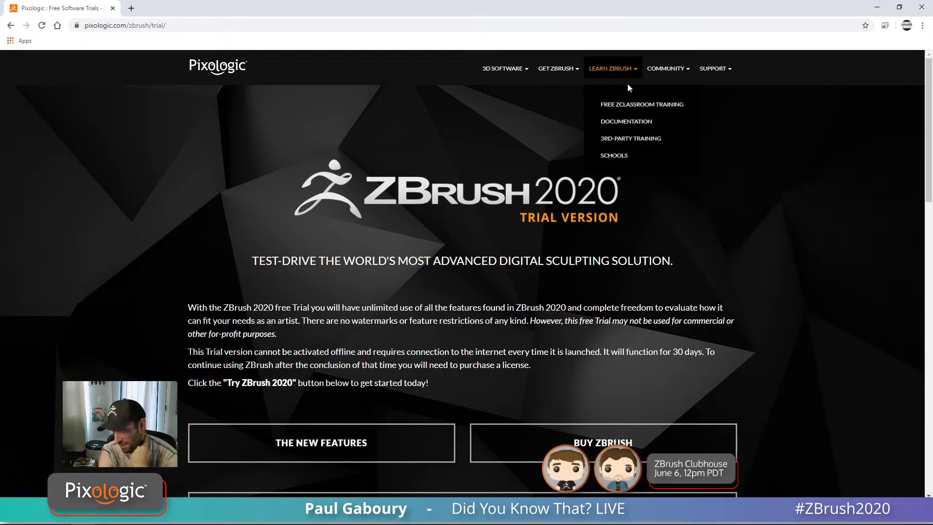
pyautogui.moveTo(673, 72)
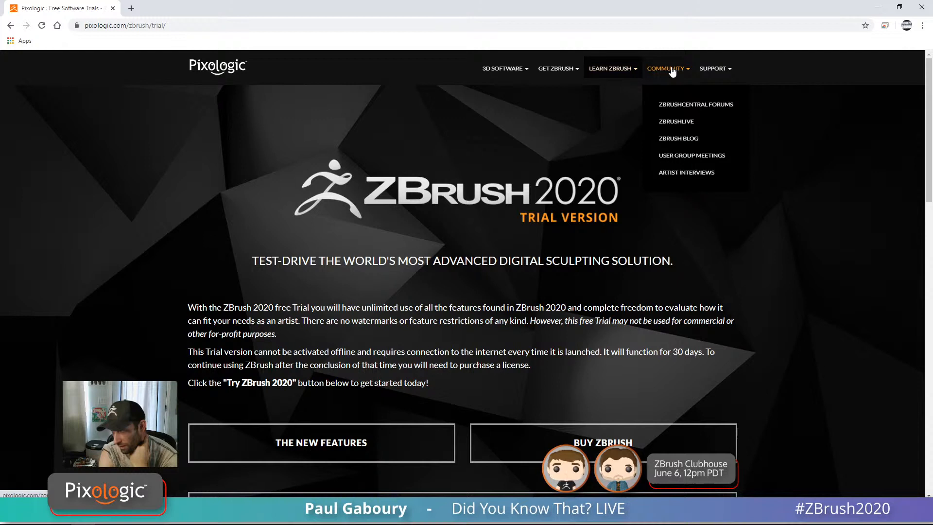
pyautogui.click(686, 104)
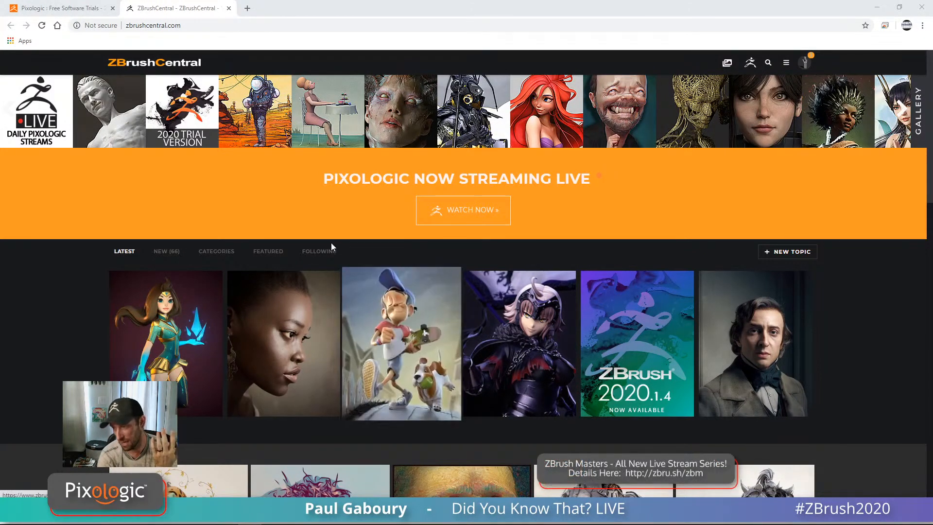
# Step: Go back to the ZBrush 2020 trial page and open the Buy ZBrush store page with its three license prices
pyautogui.click(83, 10)
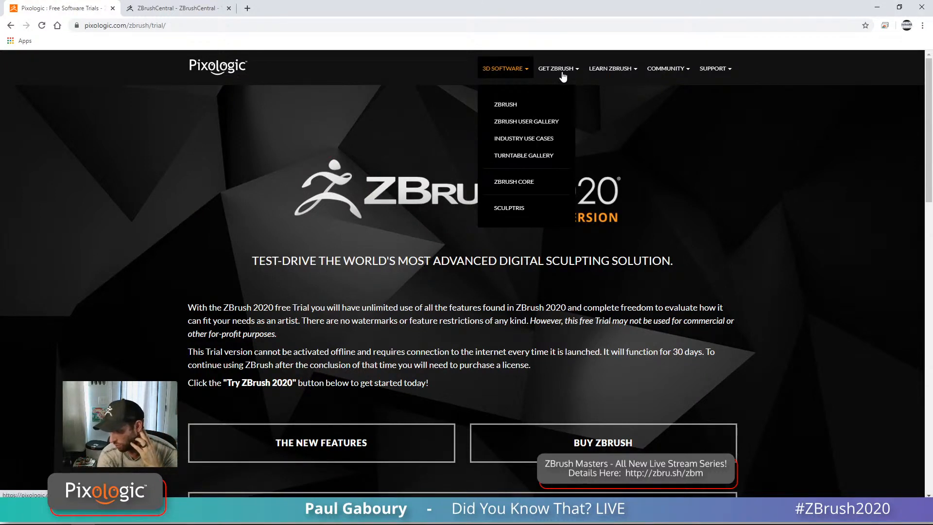
pyautogui.moveTo(564, 72)
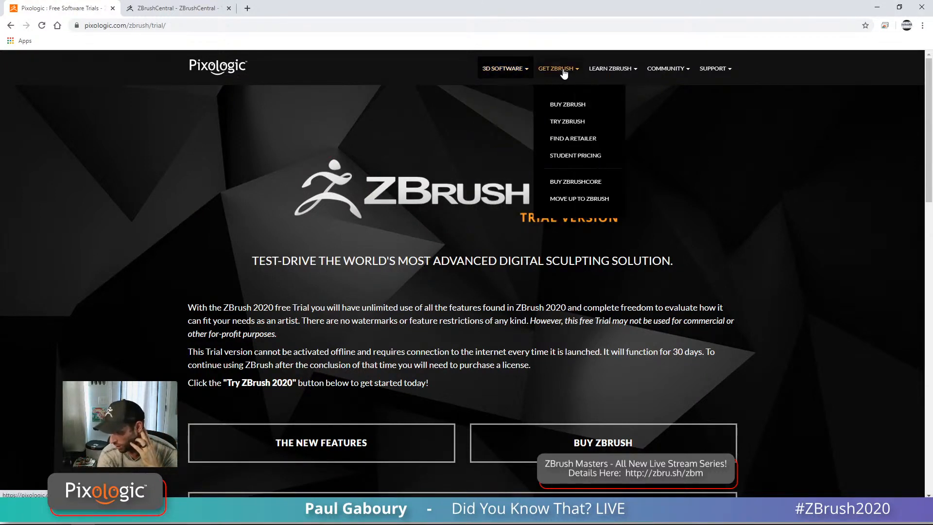
pyautogui.click(572, 105)
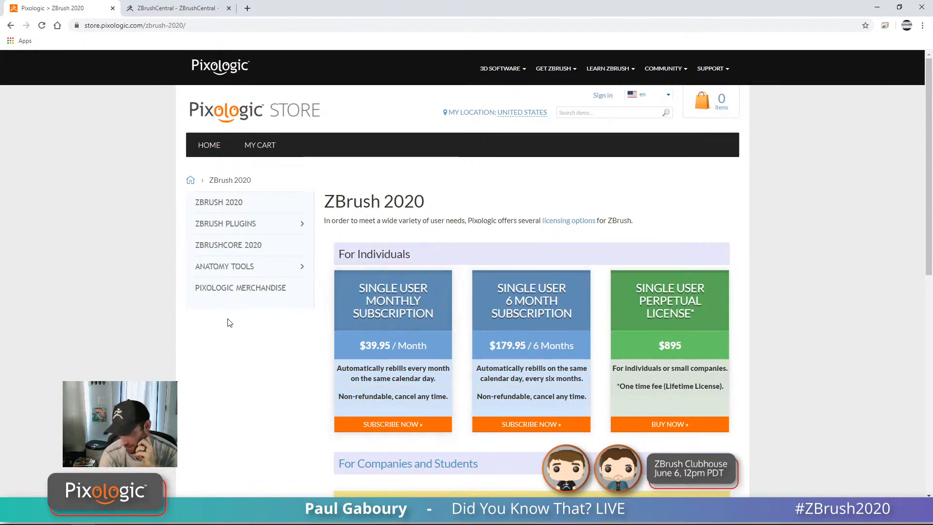
# Step: Open the ZBrush Plugins store and the ZBrush to KeyShot Bridge $149 Single User License page
pyautogui.click(240, 227)
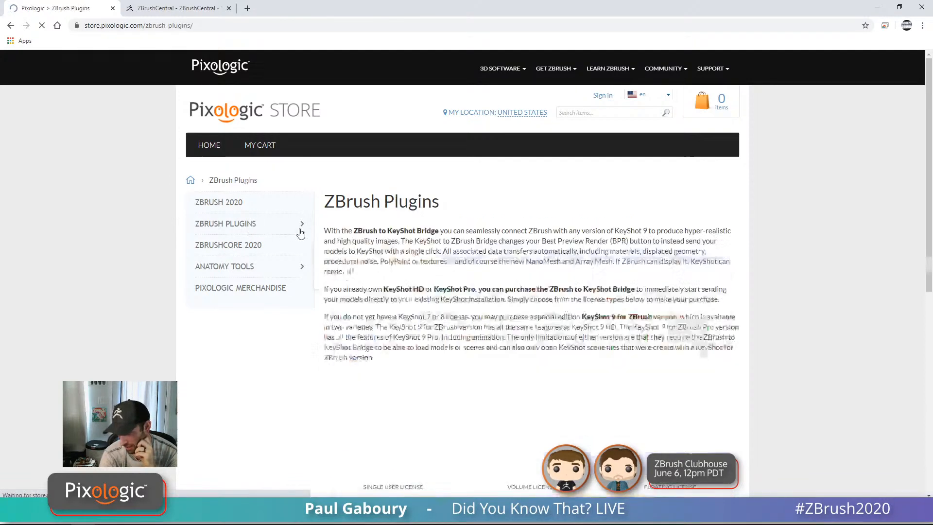
pyautogui.scroll(-6, 463, 360)
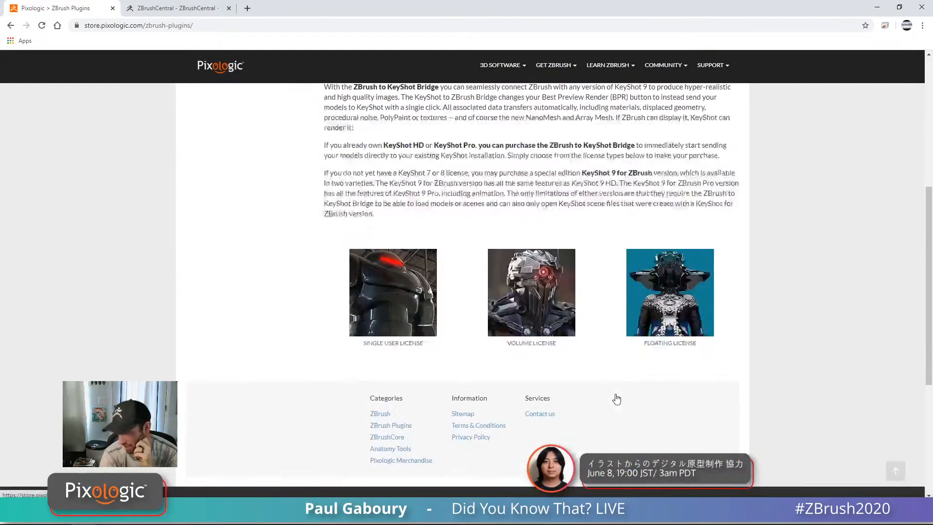
pyautogui.click(393, 312)
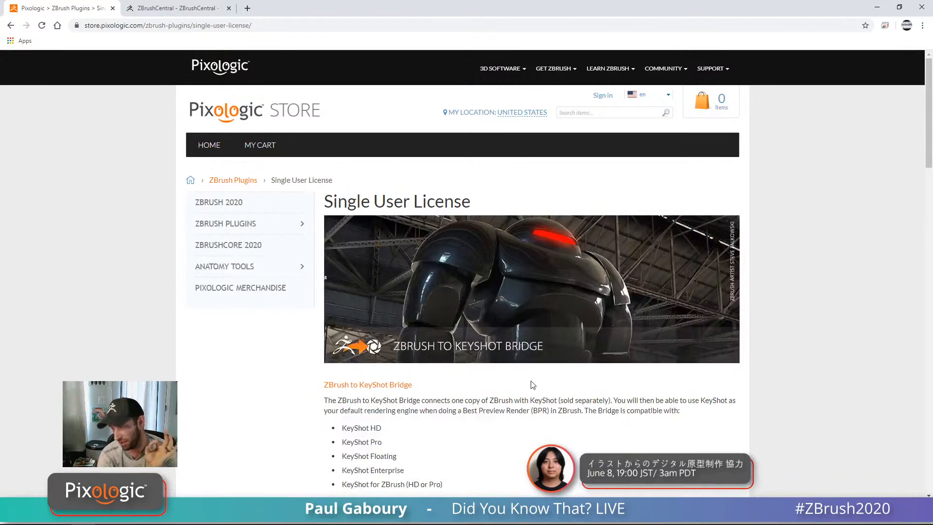
pyautogui.scroll(-3, 530, 400)
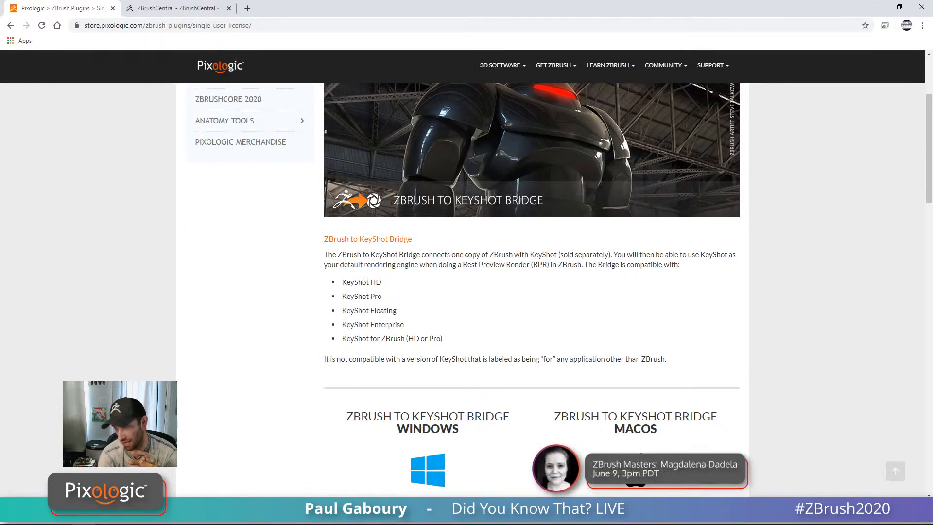
pyautogui.moveTo(359, 282); pyautogui.dragTo(426, 299)
pyautogui.click(439, 298)
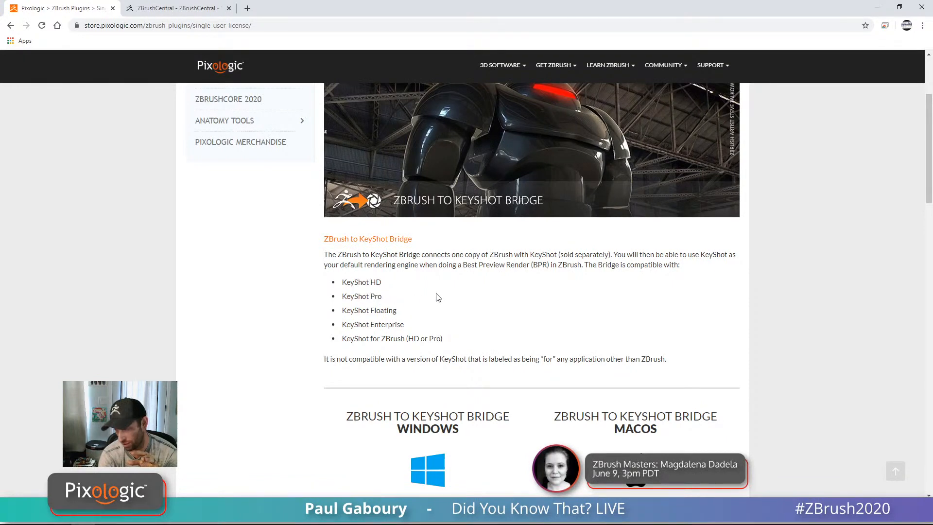
# Step: Review the KeyShot 9 for ZBrush prices, highlighting $400 Pro and $200 HD
pyautogui.scroll(-5, 530, 341)
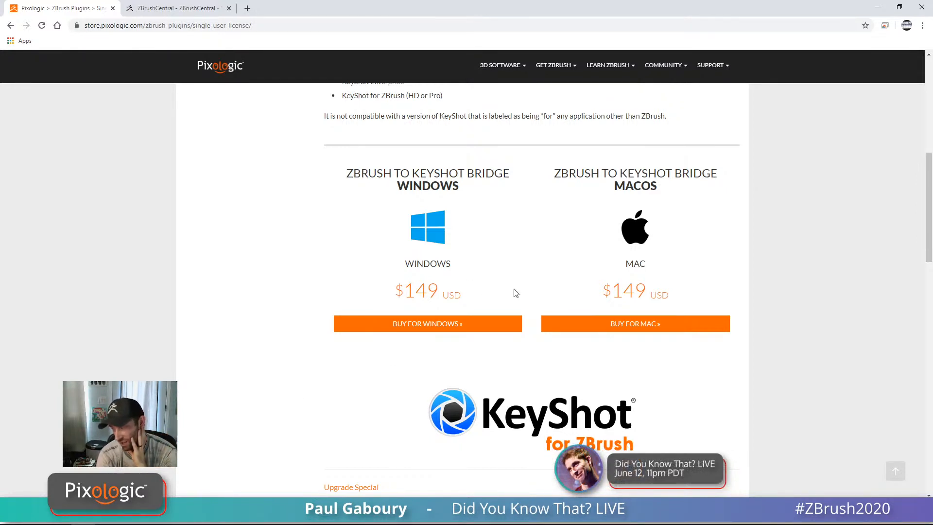
pyautogui.scroll(-1, 519, 316)
pyautogui.scroll(-6, 521, 327)
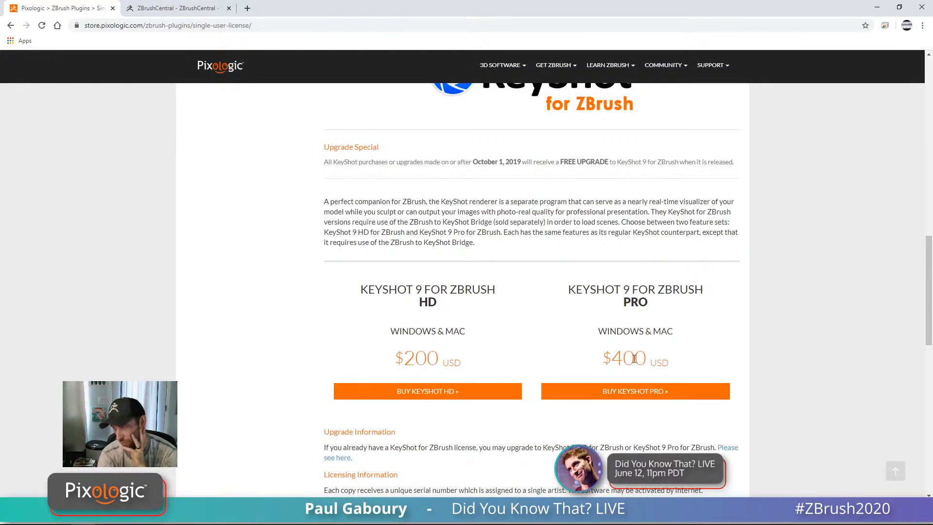
pyautogui.moveTo(669, 359); pyautogui.dragTo(602, 360)
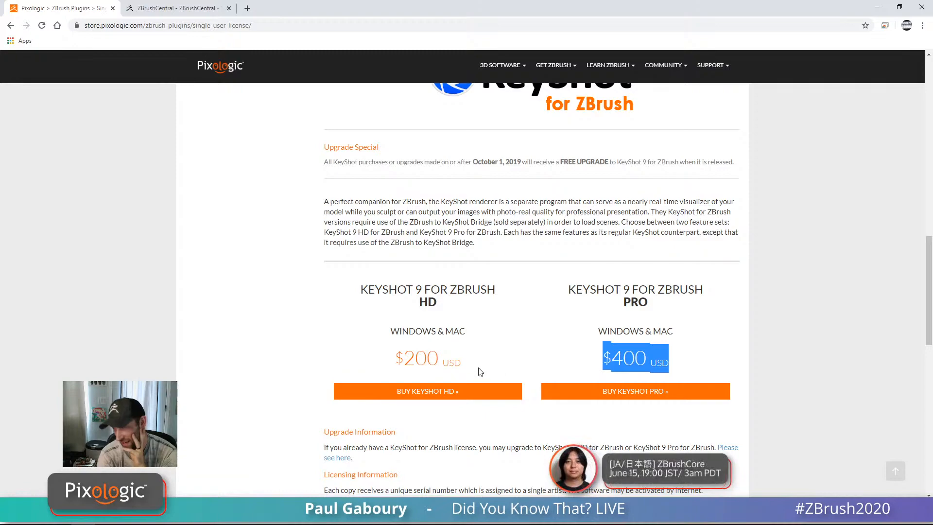
pyautogui.moveTo(455, 363); pyautogui.dragTo(398, 360)
pyautogui.scroll(-3, 506, 319)
pyautogui.scroll(8, 584, 243)
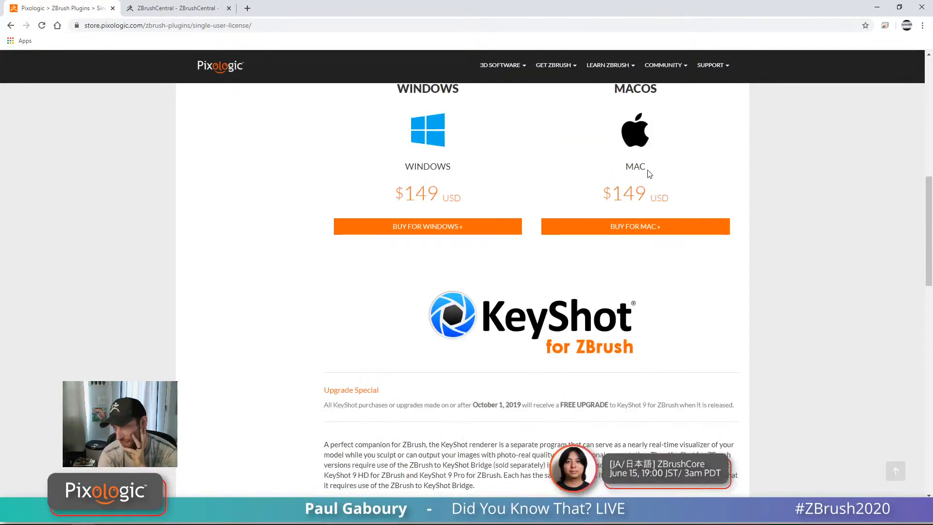
pyautogui.scroll(-5, 656, 287)
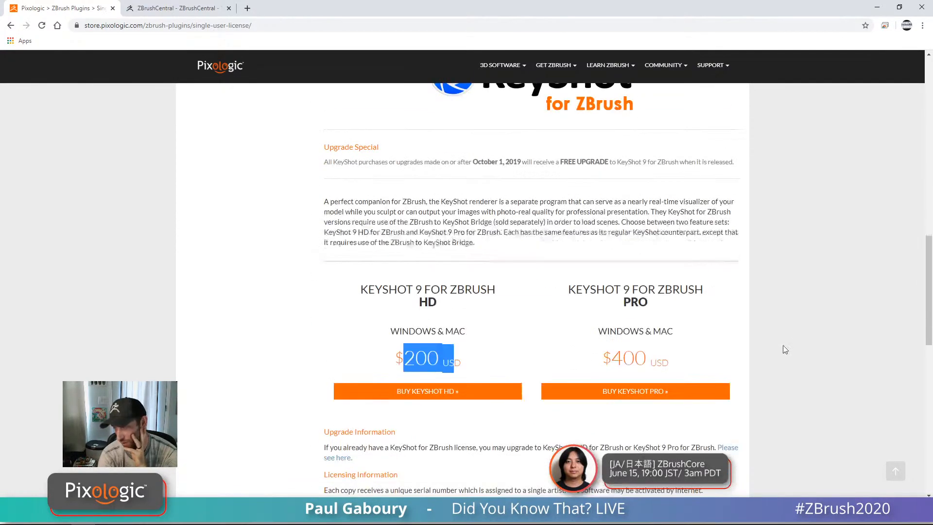
pyautogui.click(705, 359)
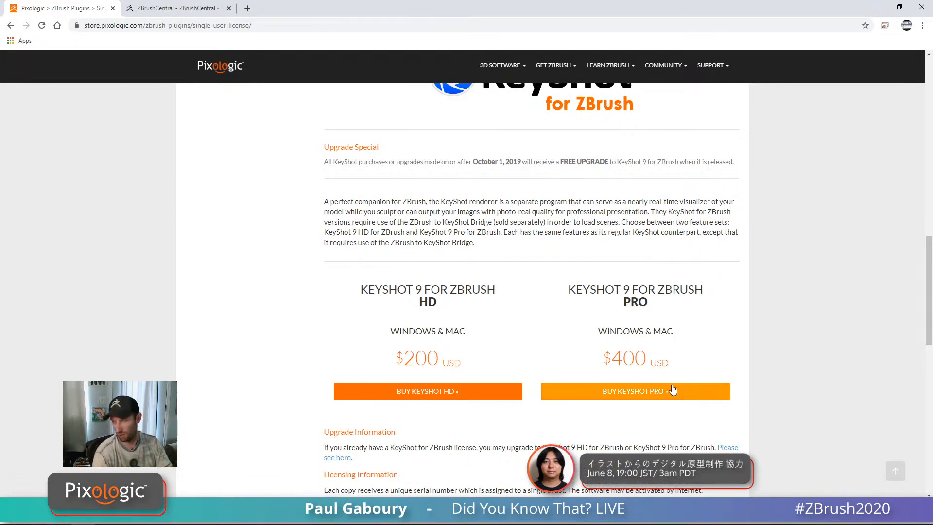
pyautogui.scroll(-1, 769, 354)
pyautogui.scroll(1, 775, 357)
pyautogui.scroll(2, 878, 367)
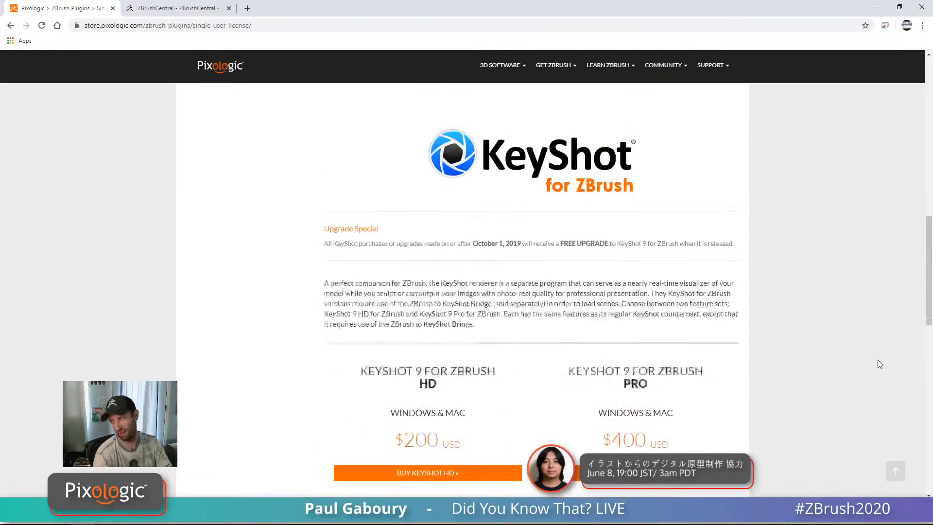
pyautogui.scroll(-3, 814, 361)
pyautogui.scroll(4, 778, 355)
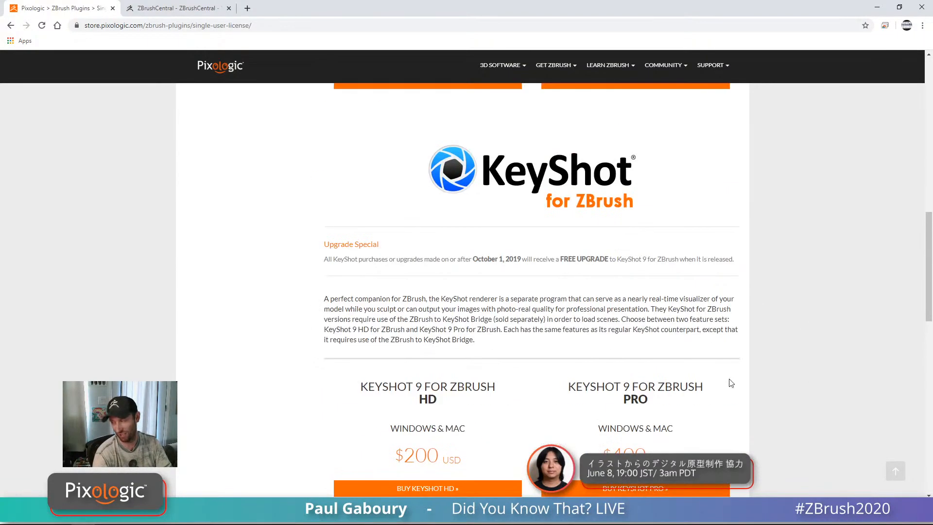
pyautogui.scroll(-3, 767, 357)
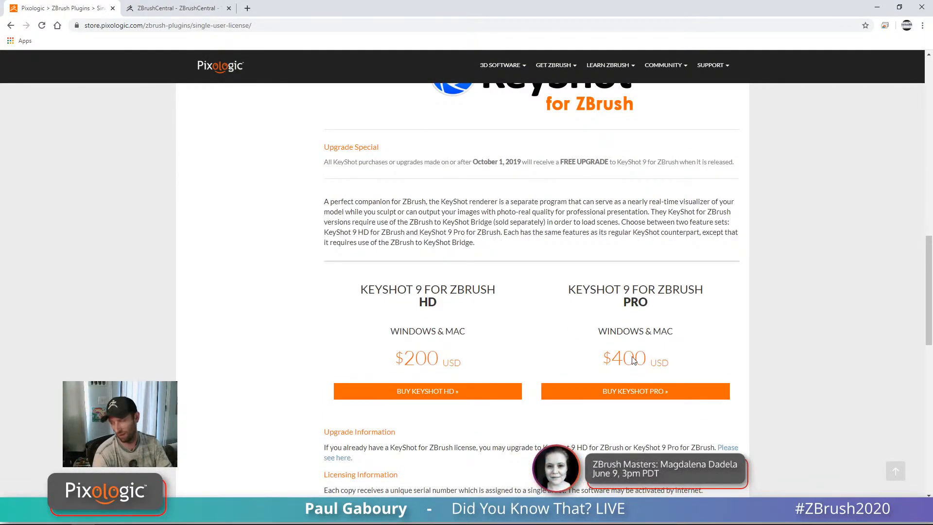
pyautogui.scroll(15, 863, 331)
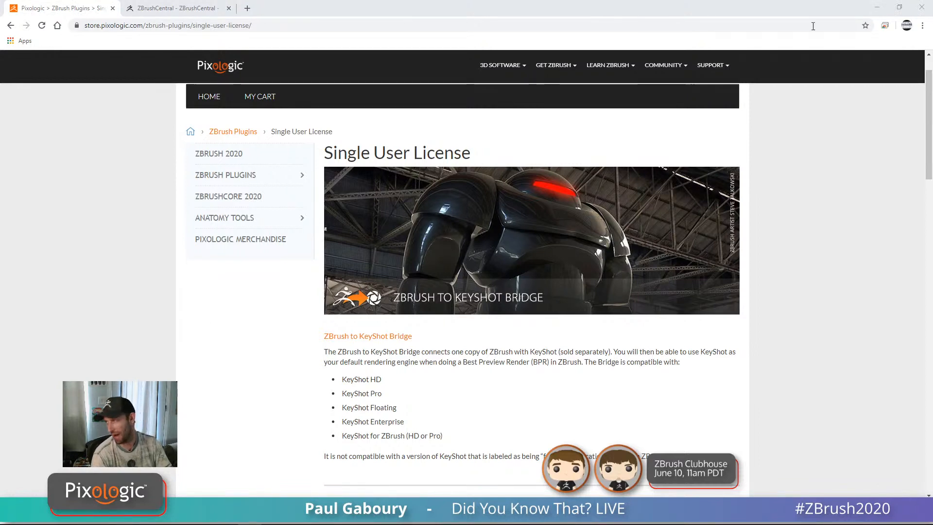
# Step: Close Chrome, then frame the Gremlin ZSphere rig and orbit it to a three-quarter view
pyautogui.click(922, 7)
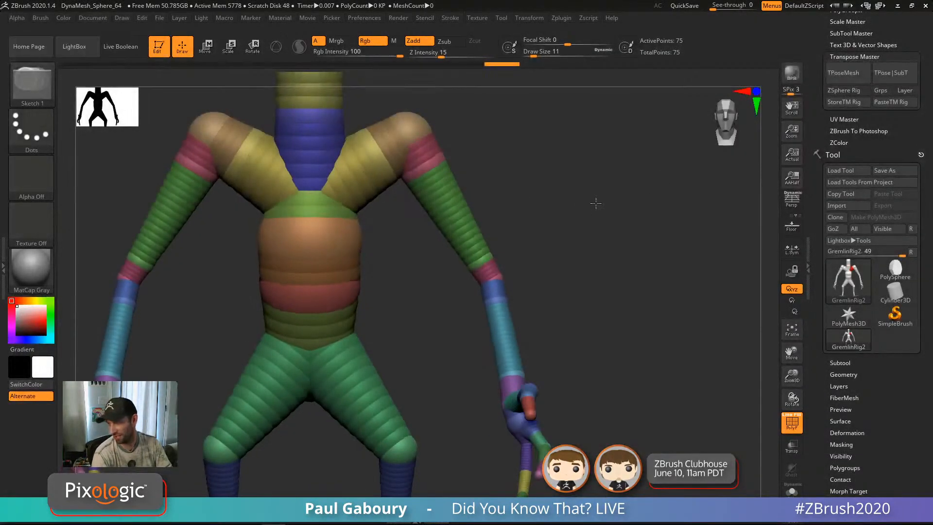
pyautogui.press('space')
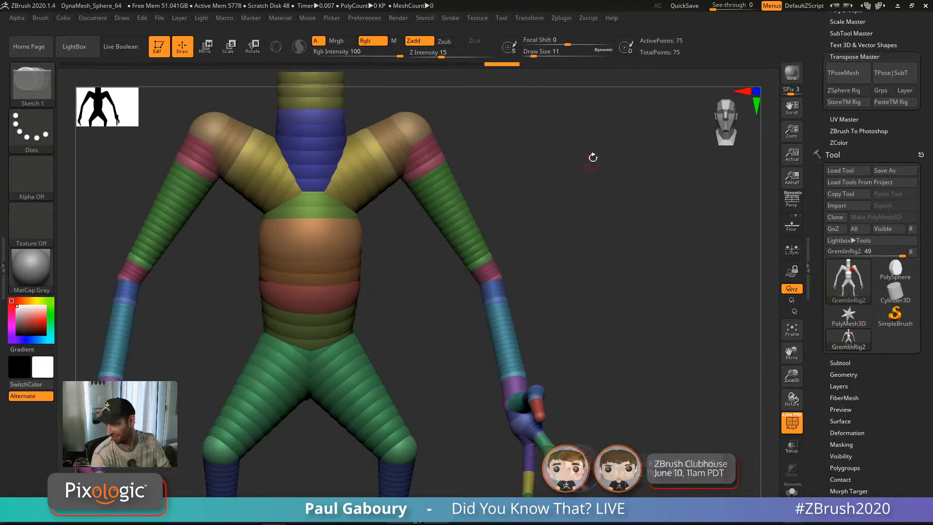
pyautogui.press('f')
pyautogui.moveTo(595, 160); pyautogui.dragTo(581, 192)
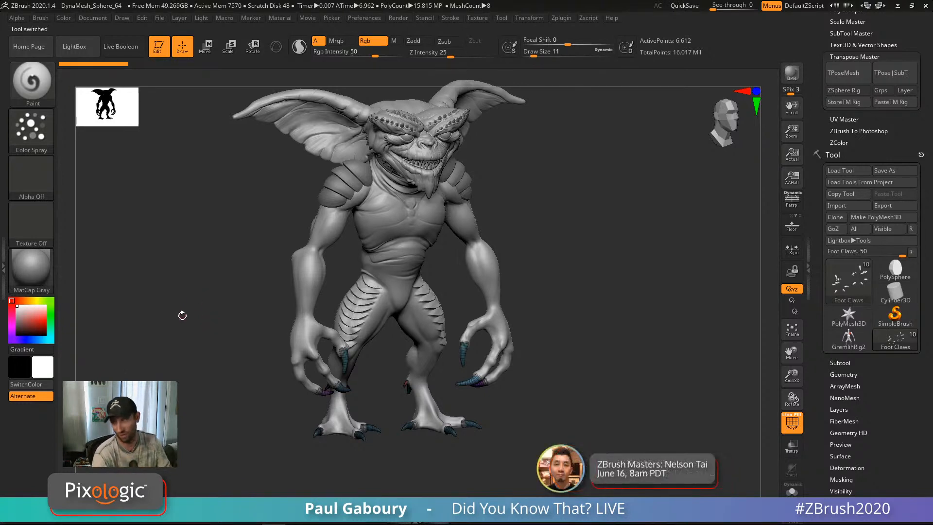
# Step: Turn off PolyFrame and rotate the Gremlin sculpt to a three-quarter view
pyautogui.moveTo(182, 312)
pyautogui.mouseDown()
pyautogui.moveTo(196, 306)
pyautogui.moveTo(204, 317)
pyautogui.moveTo(387, 336)
pyautogui.moveTo(378, 335)
pyautogui.mouseUp()
pyautogui.hotkey('shift', 'f')
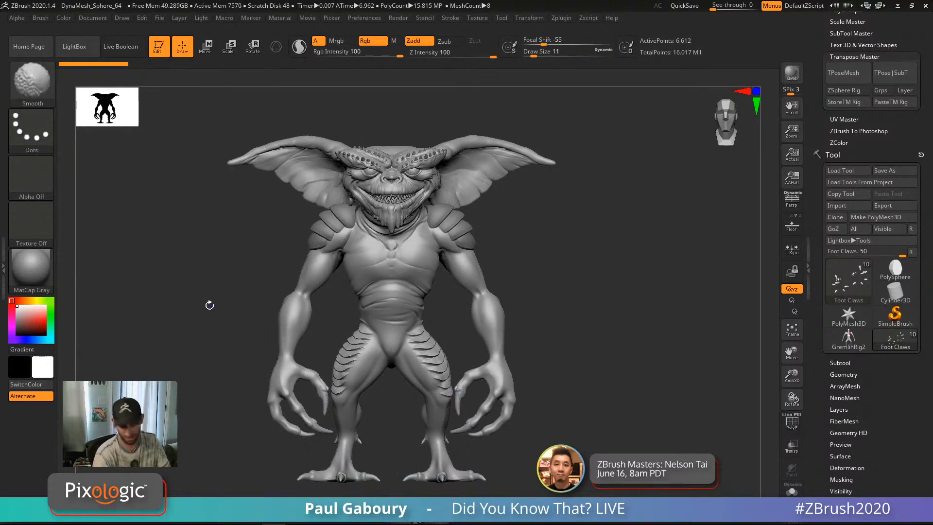
pyautogui.moveTo(209, 305); pyautogui.dragTo(234, 306)
pyautogui.keyDown('alt'); pyautogui.moveTo(630, 322); pyautogui.dragTo(606, 307); pyautogui.keyUp('alt')
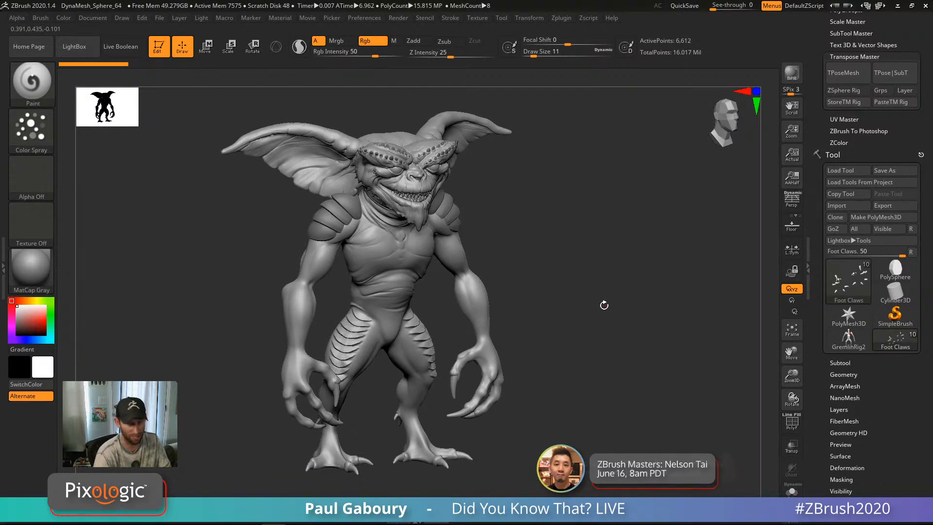
# Step: Set the brush Draw Size to 39
pyautogui.press('s')
pyautogui.moveTo(603, 301); pyautogui.dragTo(605, 302)
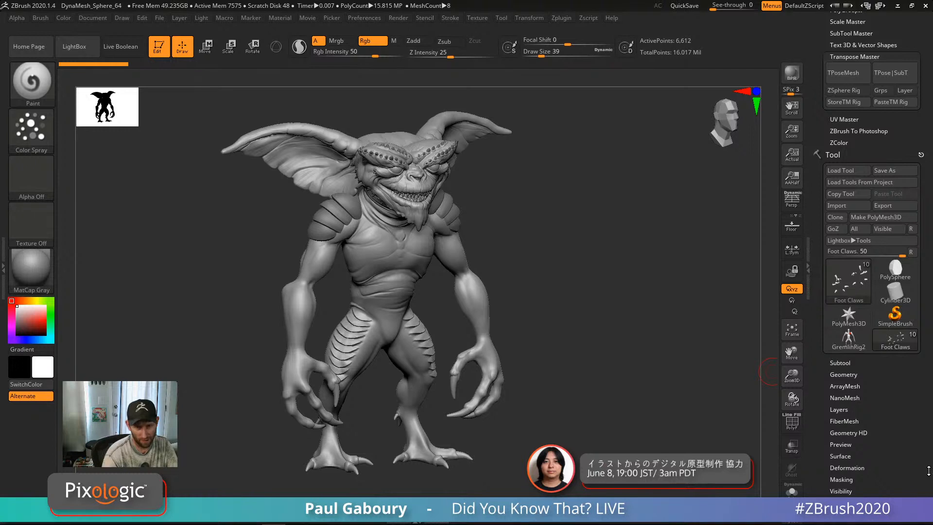
pyautogui.moveTo(31, 270)
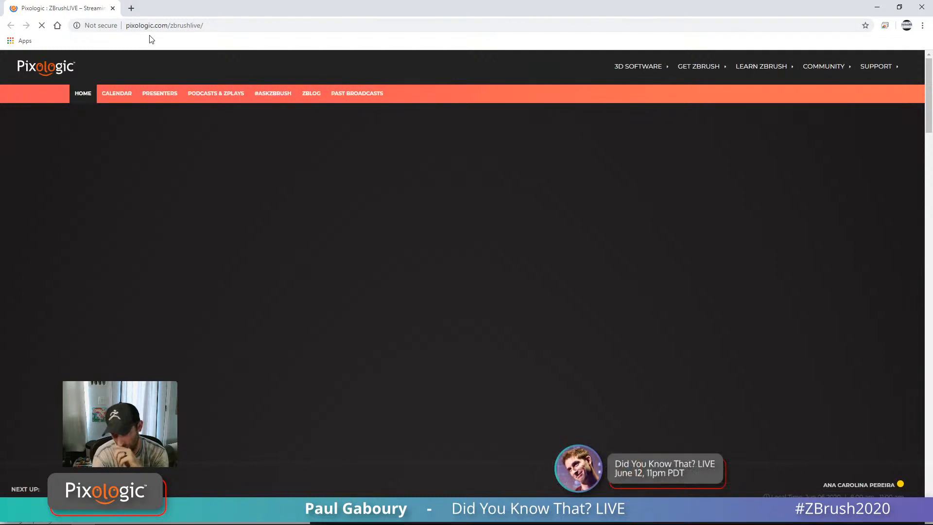
# Step: Open the ZBrushLIVE calendar, scroll the agenda, then switch to the June 2020 month grid
pyautogui.click(127, 96)
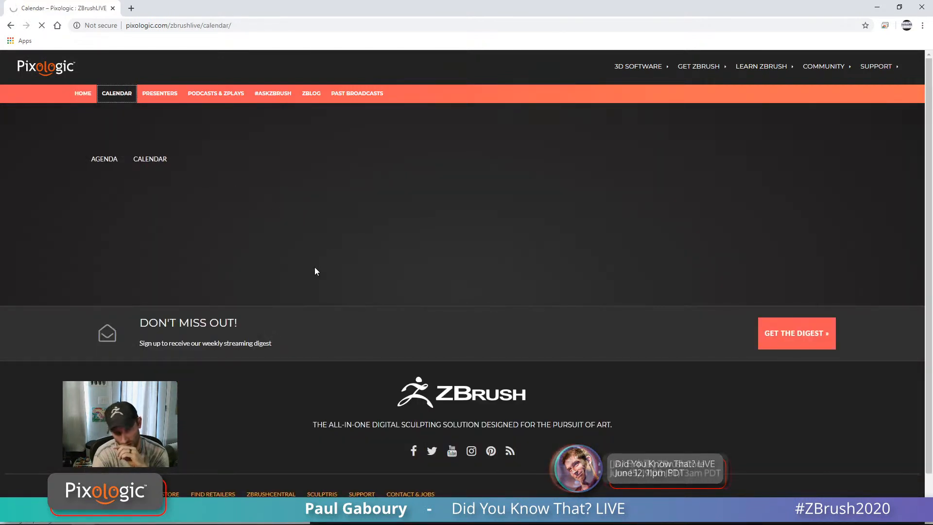
pyautogui.scroll(-5, 322, 244)
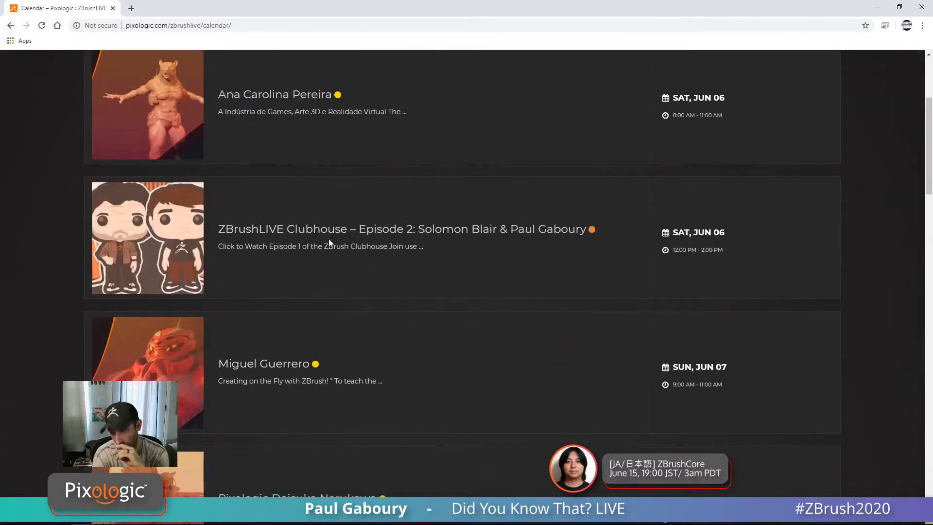
pyautogui.scroll(-18, 348, 203)
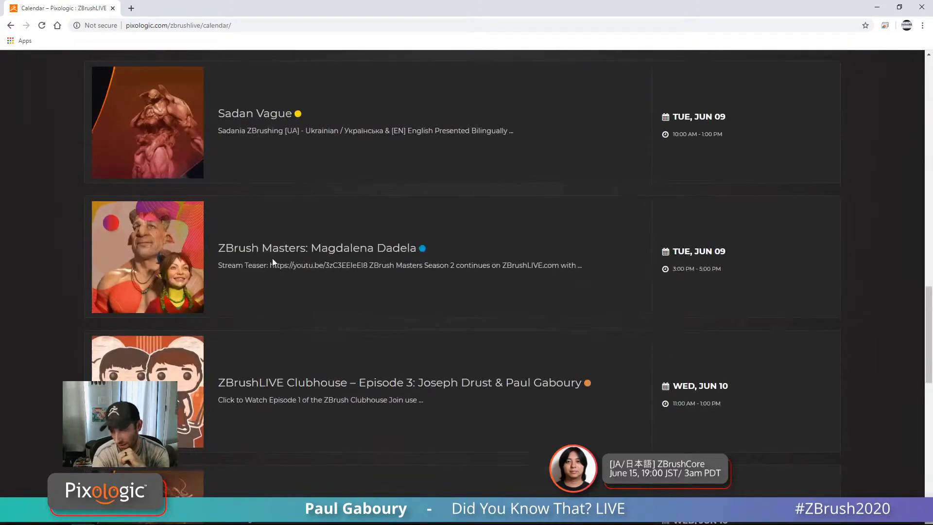
pyautogui.scroll(-2, 320, 266)
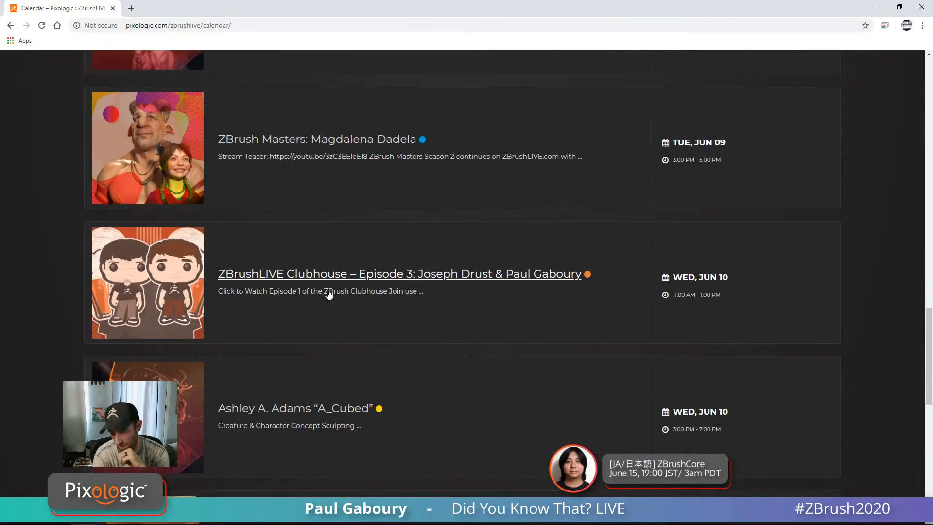
pyautogui.scroll(-9, 333, 286)
pyautogui.scroll(9, 343, 293)
pyautogui.scroll(20, 339, 280)
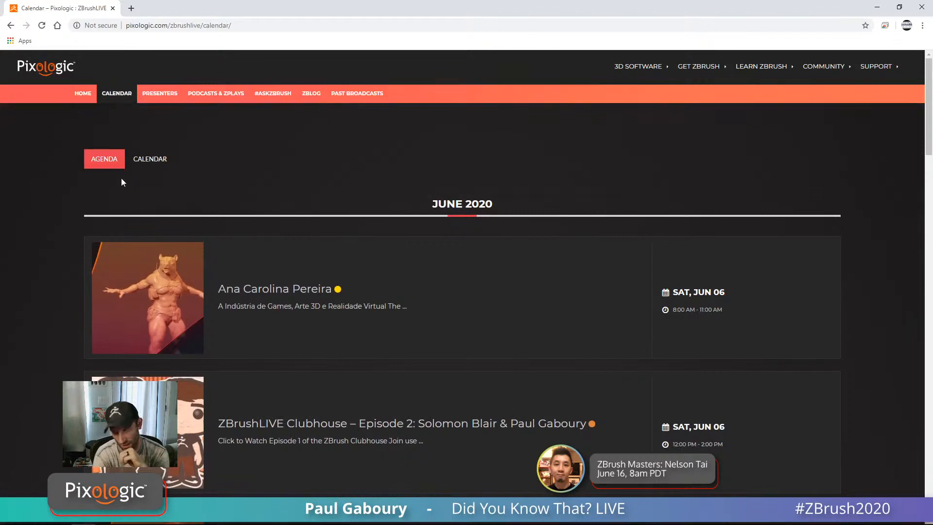
pyautogui.click(151, 161)
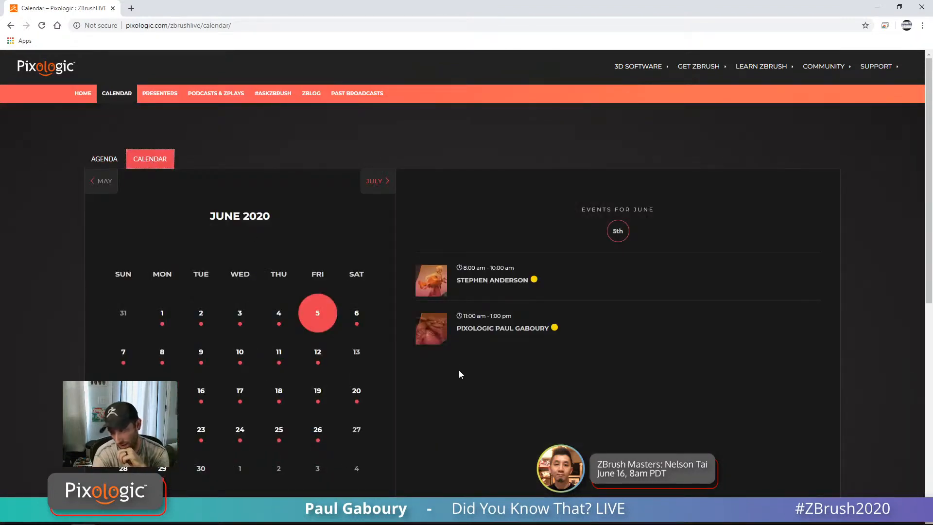